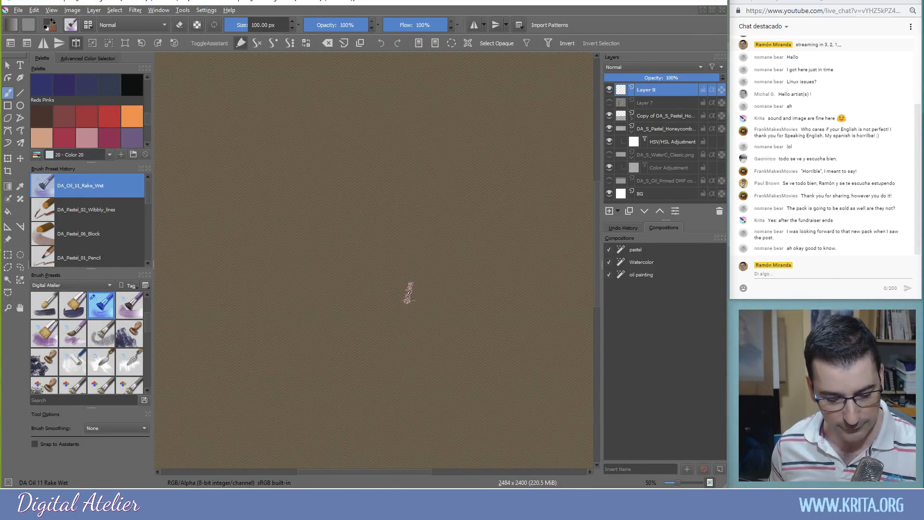
Load the DA_Pastel_03_Legacy preset at 48.55 px and return to the Freehand Brush tool
key(slash)
key(t)
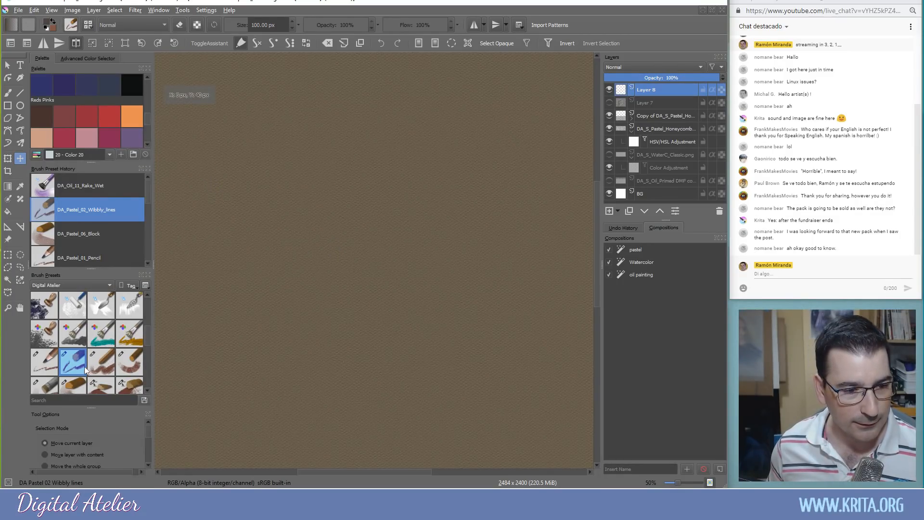
click(96, 368)
click(41, 365)
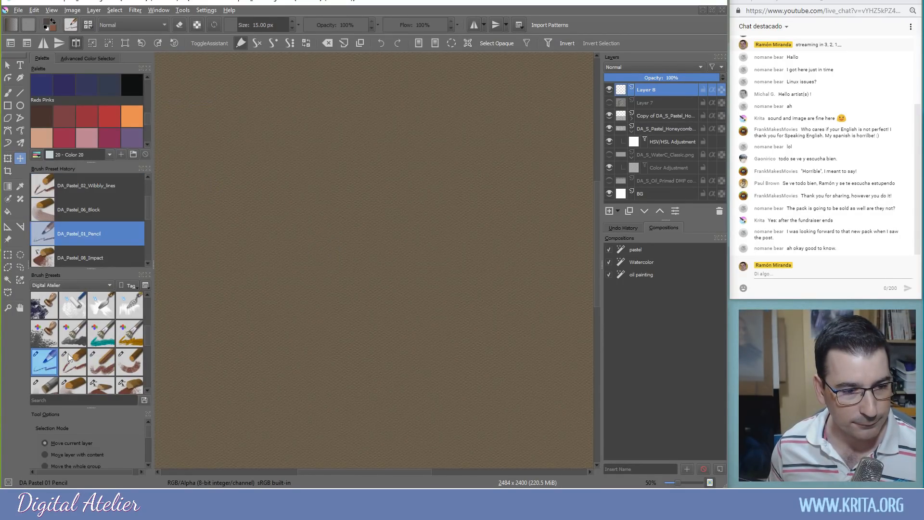
click(106, 367)
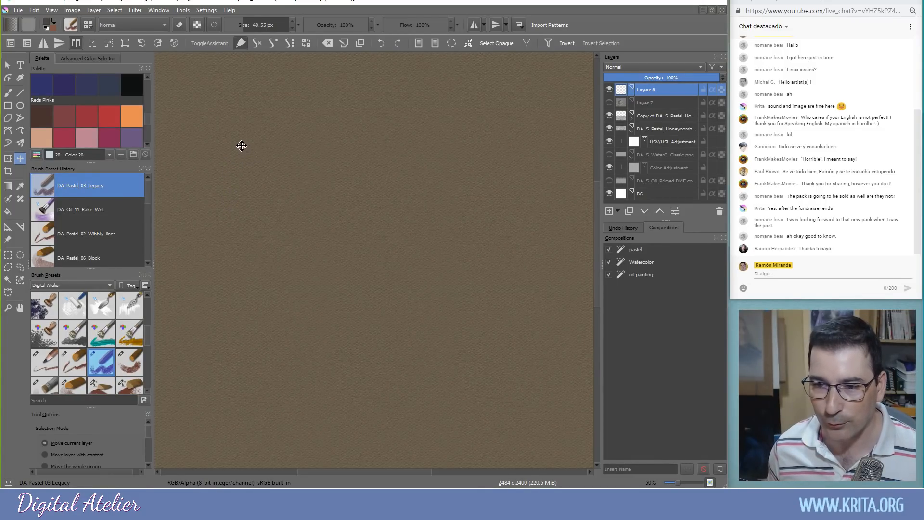
click(8, 93)
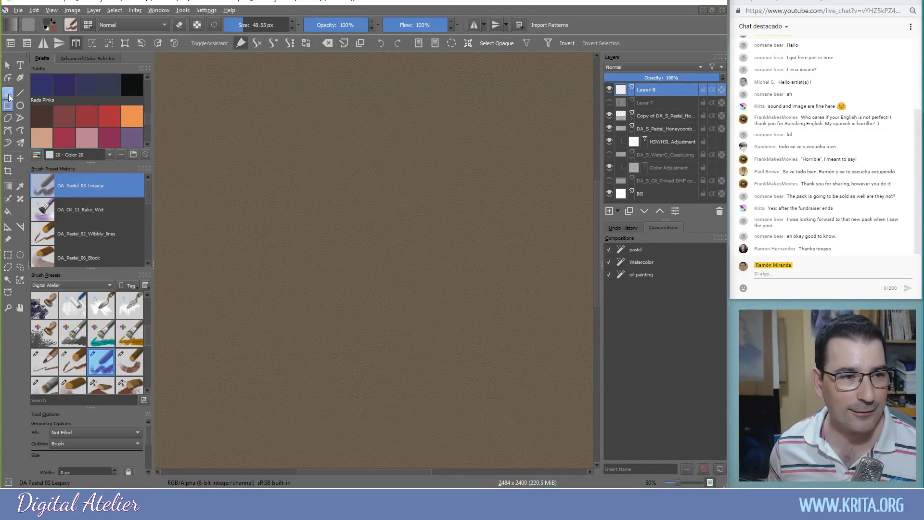
Paint dark zig-zag Legacy pastel hatching across the upper-left of the canvas
mouse_move(258, 148)
mouse_down()
mouse_move(409, 192)
mouse_move(313, 182)
mouse_move(288, 212)
mouse_move(240, 171)
mouse_move(248, 233)
mouse_up()
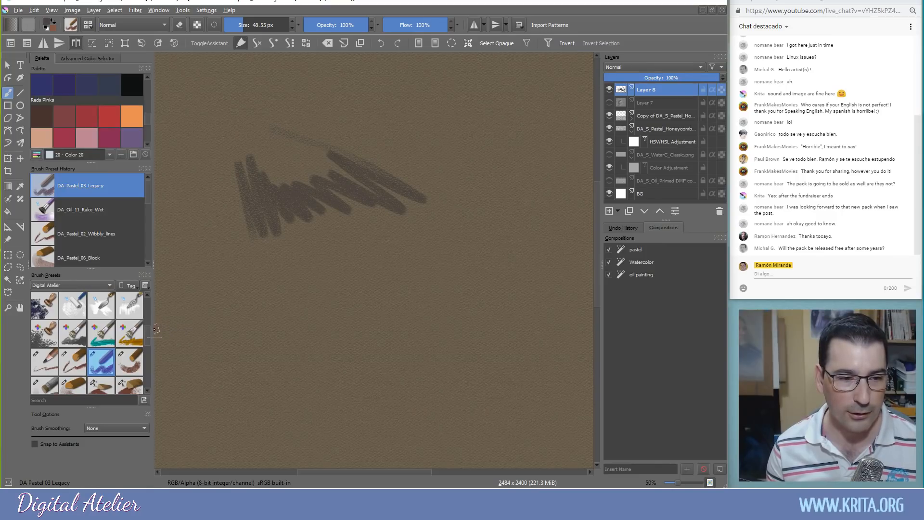
mouse_move(148, 335)
mouse_down()
mouse_move(146, 309)
mouse_move(147, 329)
mouse_up()
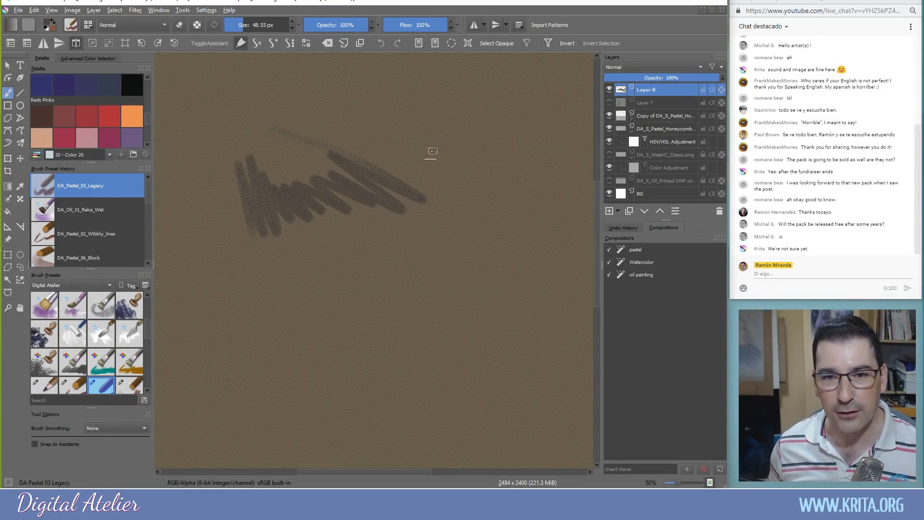
Extend the zig-zag scribble rightward, adding a dark stroke at its lower left
mouse_move(413, 155)
mouse_down()
mouse_move(419, 206)
mouse_move(381, 207)
mouse_move(435, 214)
mouse_move(496, 163)
mouse_move(532, 233)
mouse_move(221, 192)
mouse_move(207, 211)
mouse_up()
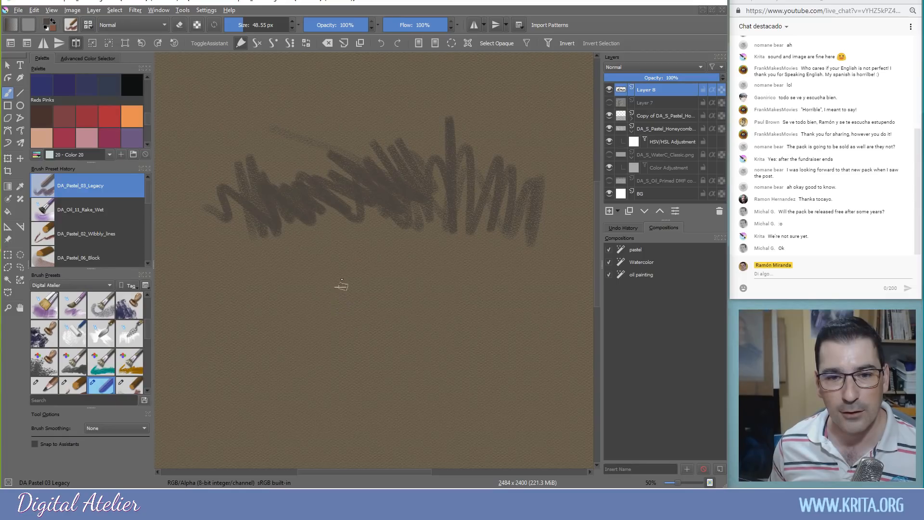
mouse_move(288, 231)
mouse_down()
mouse_move(246, 234)
mouse_move(256, 268)
mouse_up()
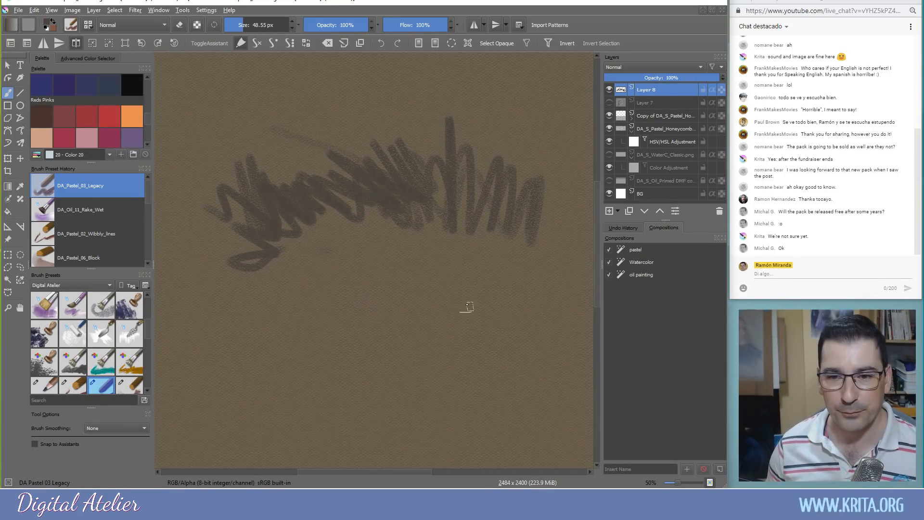
drag(538, 185, 548, 236)
Paint and thicken a tall hooked vertical stroke at the scribble's right end
mouse_move(539, 107)
mouse_down()
mouse_move(541, 97)
mouse_move(549, 248)
mouse_up()
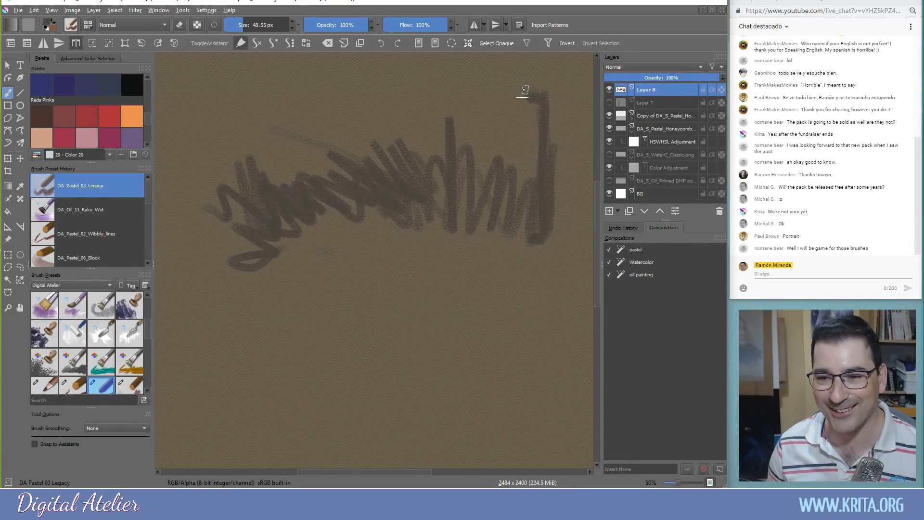
mouse_move(522, 91)
mouse_down()
mouse_move(550, 91)
mouse_move(550, 246)
mouse_up()
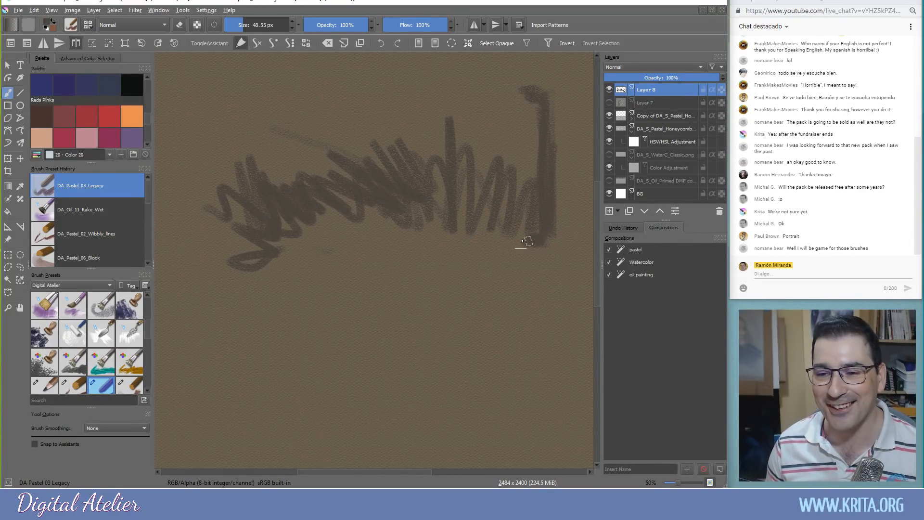
mouse_move(530, 84)
mouse_down()
mouse_move(546, 104)
mouse_move(550, 256)
mouse_move(542, 242)
mouse_move(504, 248)
mouse_up()
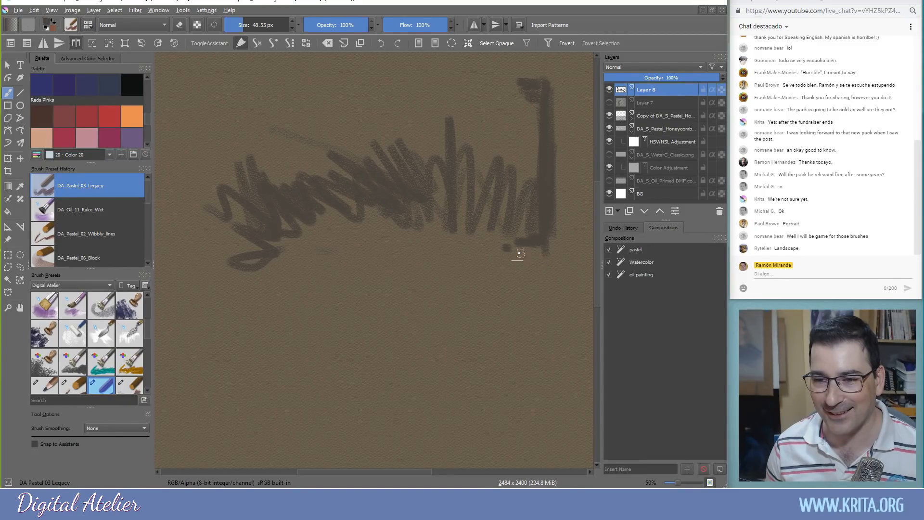
Add three small dabs below the scribble's right half, more zigzags, and a downward middle stroke
click(491, 242)
click(473, 245)
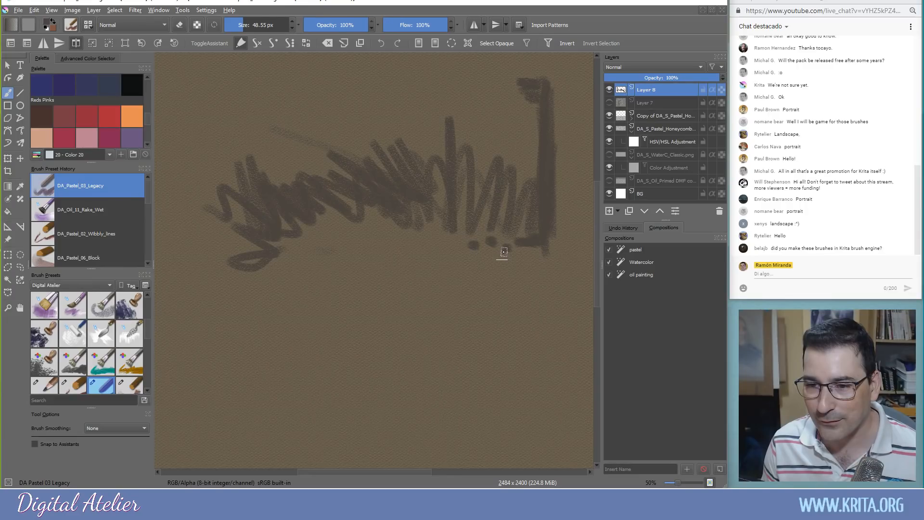
click(505, 248)
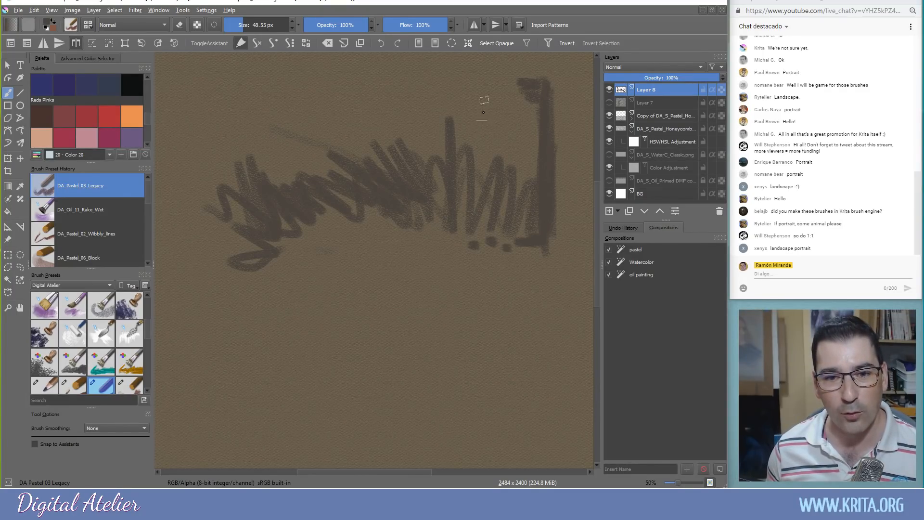
mouse_move(483, 96)
mouse_down()
mouse_move(458, 148)
mouse_move(451, 145)
mouse_up()
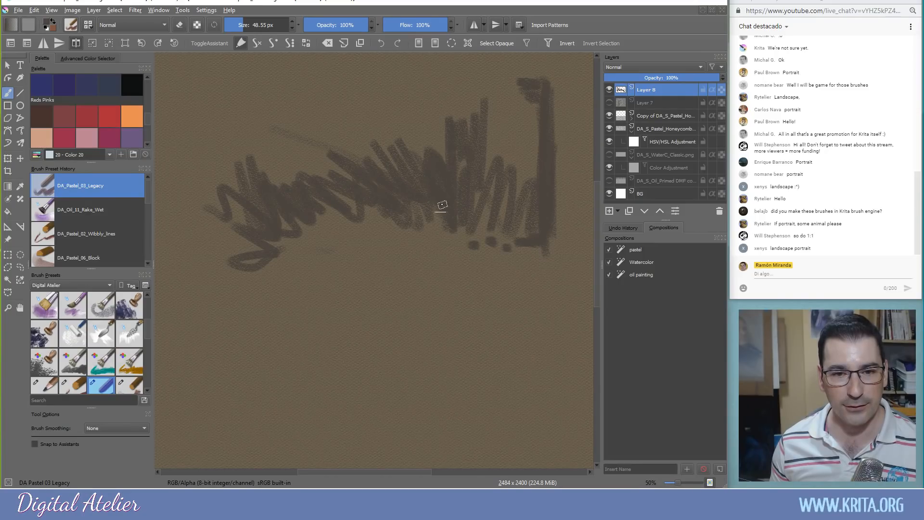
mouse_move(432, 208)
mouse_down()
mouse_move(419, 241)
mouse_move(430, 288)
mouse_up()
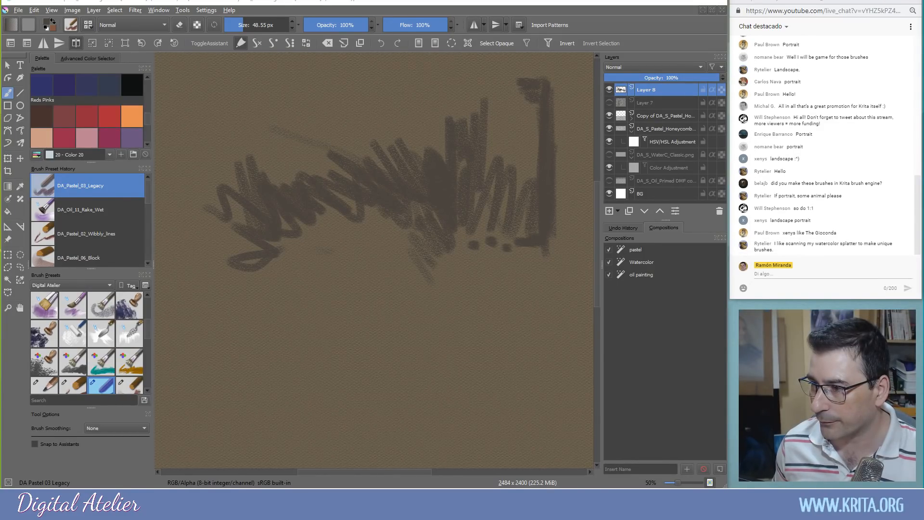
Close the pastel test without saving and open the dragged-in showcase file as a new document
click(722, 10)
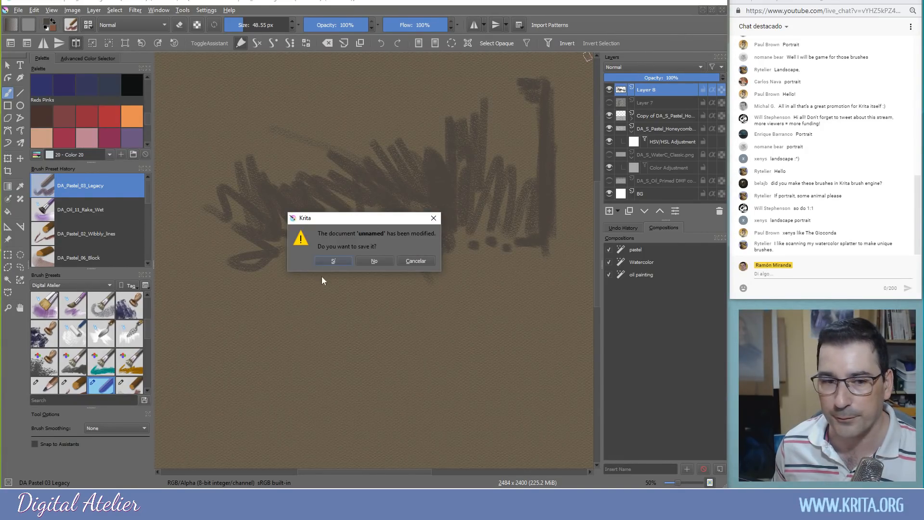
click(365, 262)
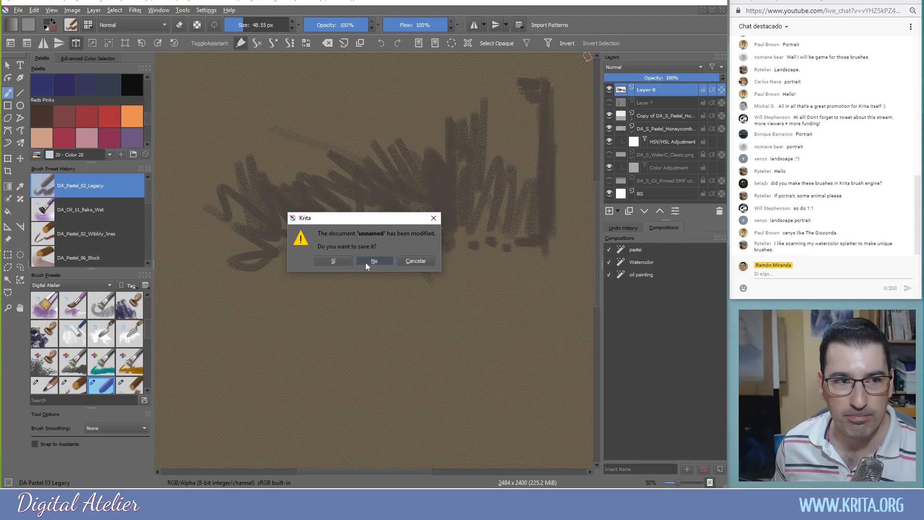
click(365, 262)
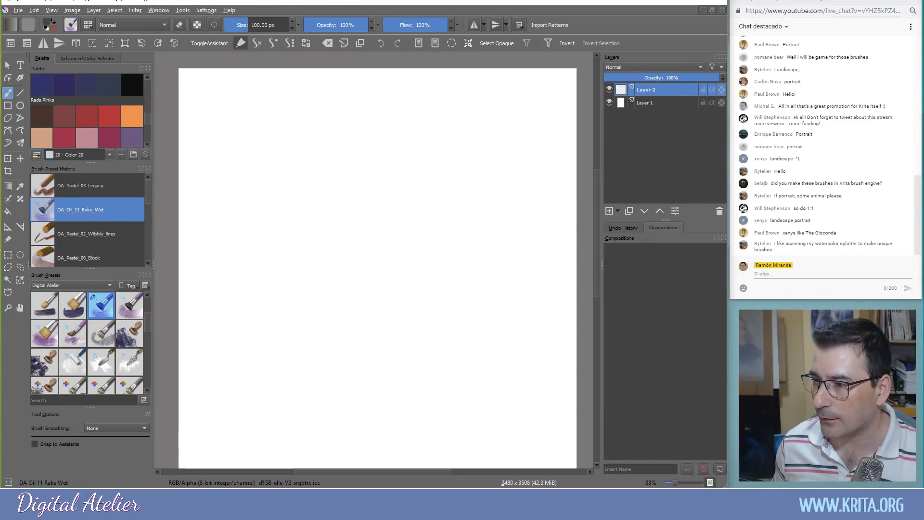
drag(595, 171, 374, 172)
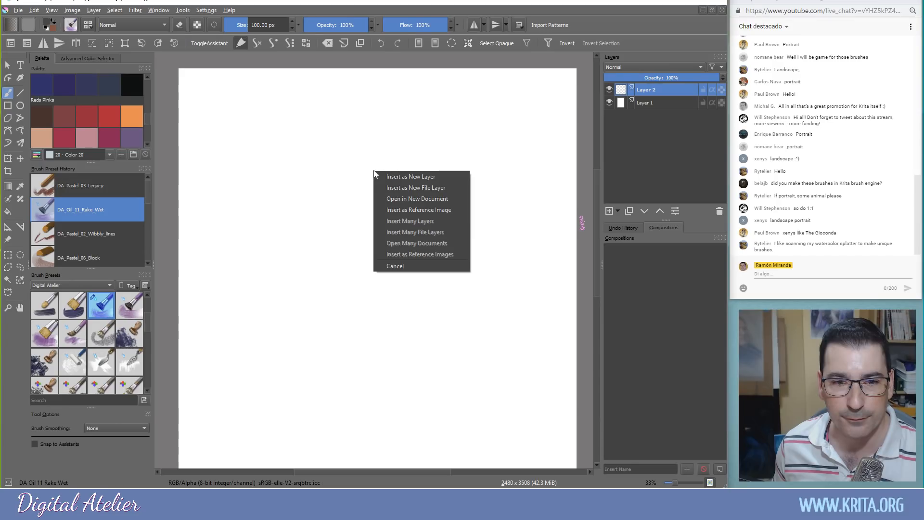
click(389, 200)
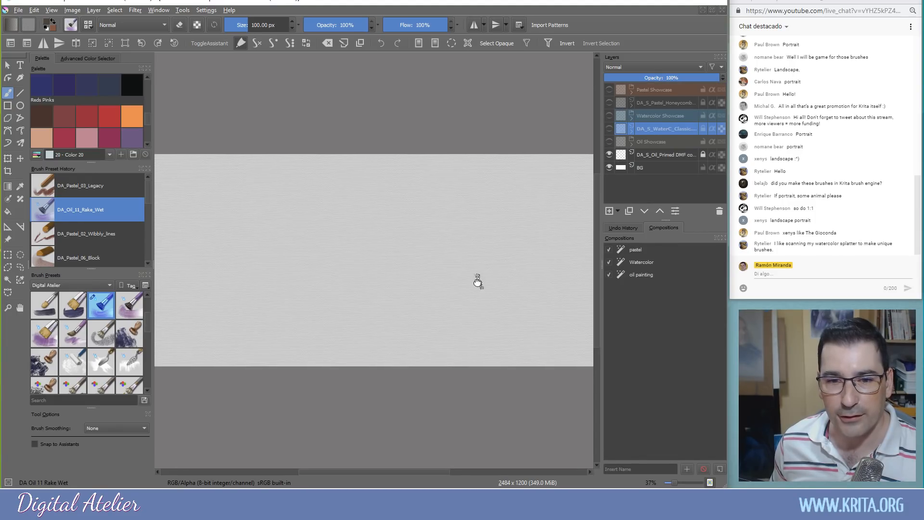
drag(479, 283, 426, 271)
scroll(425, 270, up, 2)
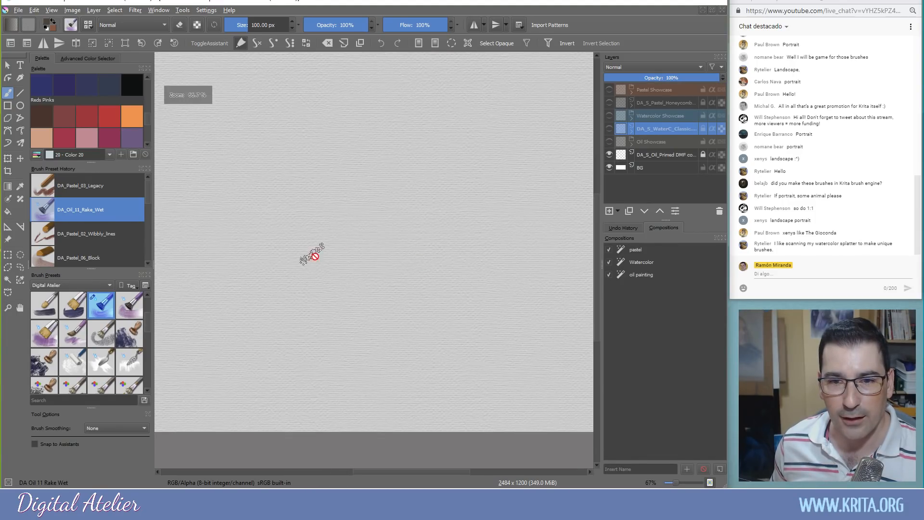
drag(321, 260, 542, 281)
drag(436, 279, 391, 277)
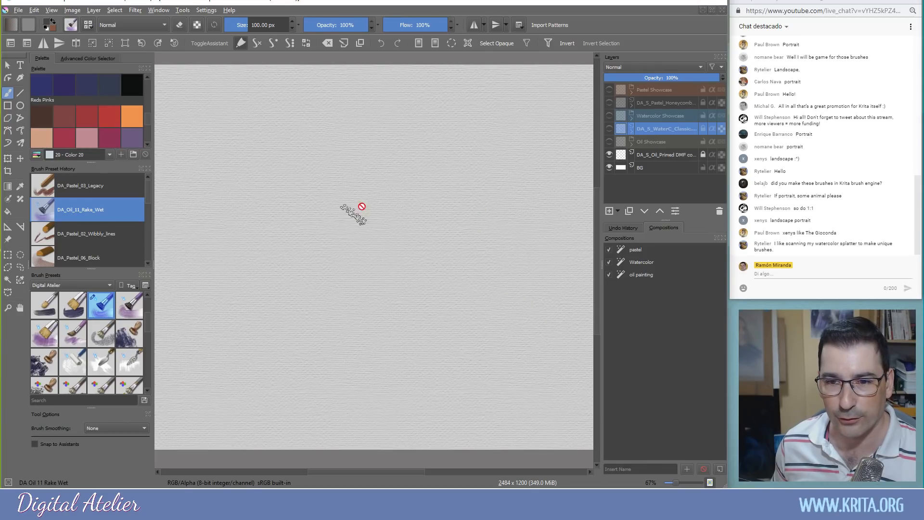
click(634, 252)
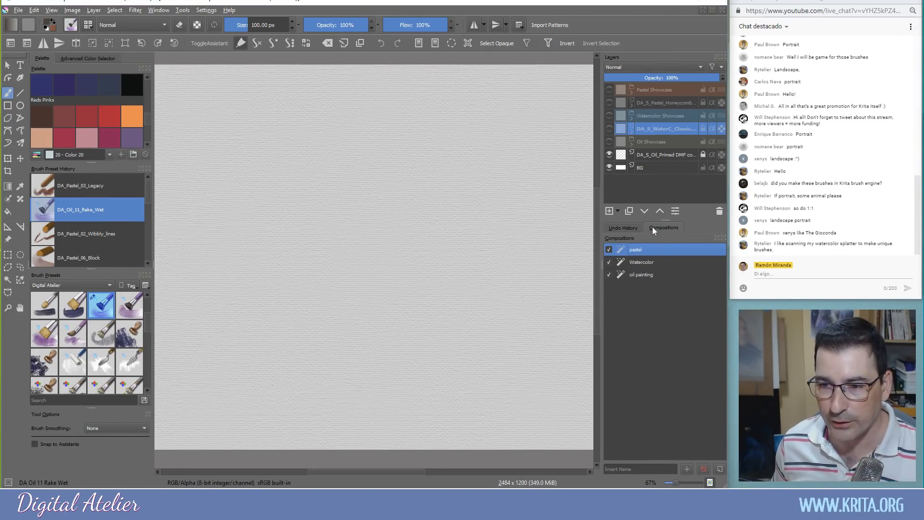
double_click(637, 251)
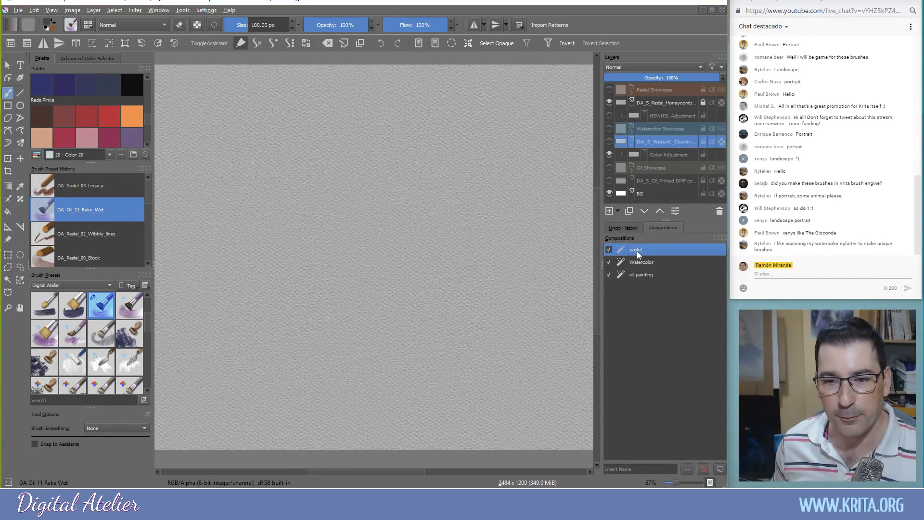
double_click(640, 263)
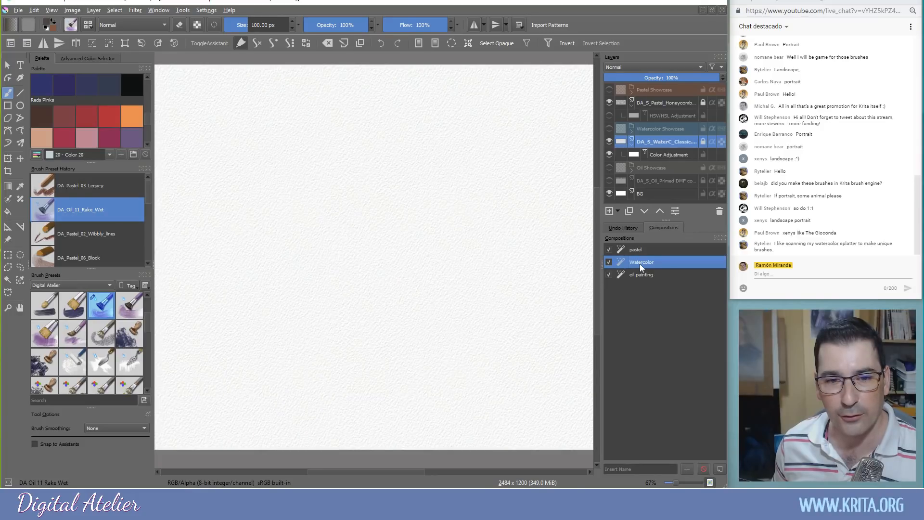
double_click(639, 277)
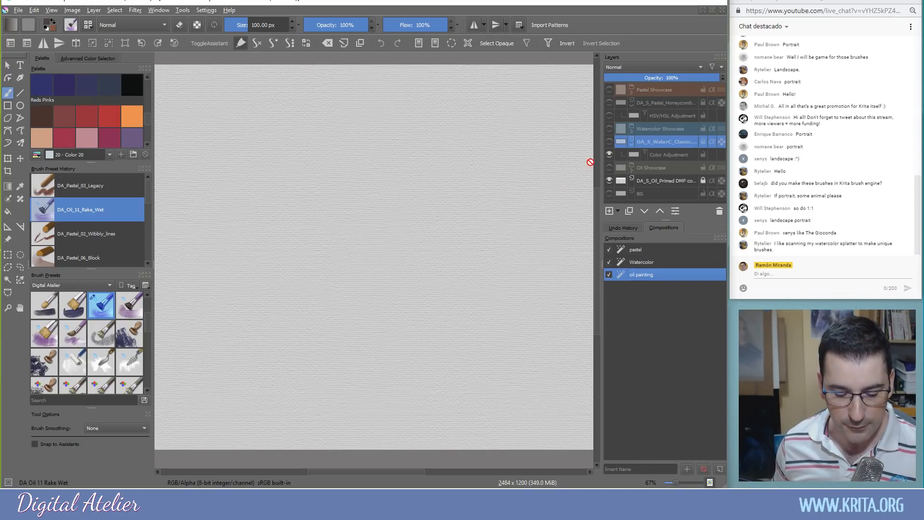
scroll(370, 182, down, 1)
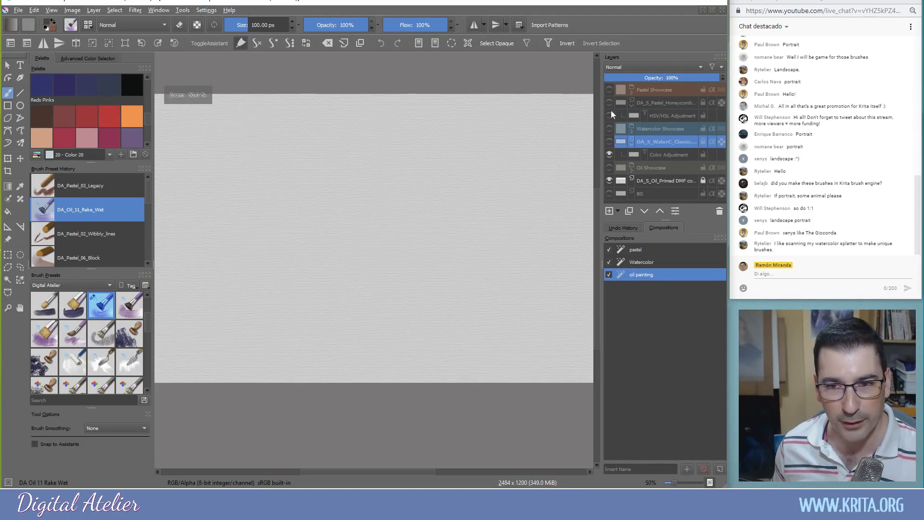
click(643, 250)
double_click(644, 250)
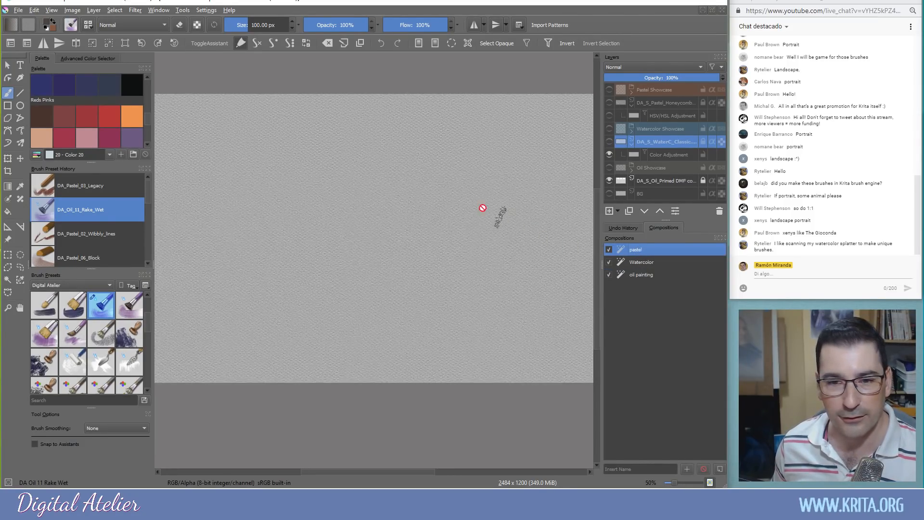
drag(377, 190, 484, 218)
scroll(477, 211, up, 2)
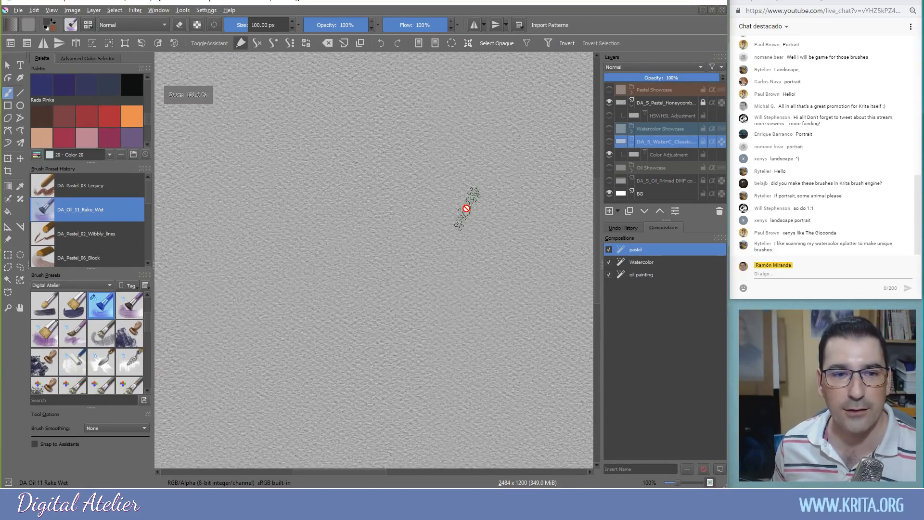
click(648, 103)
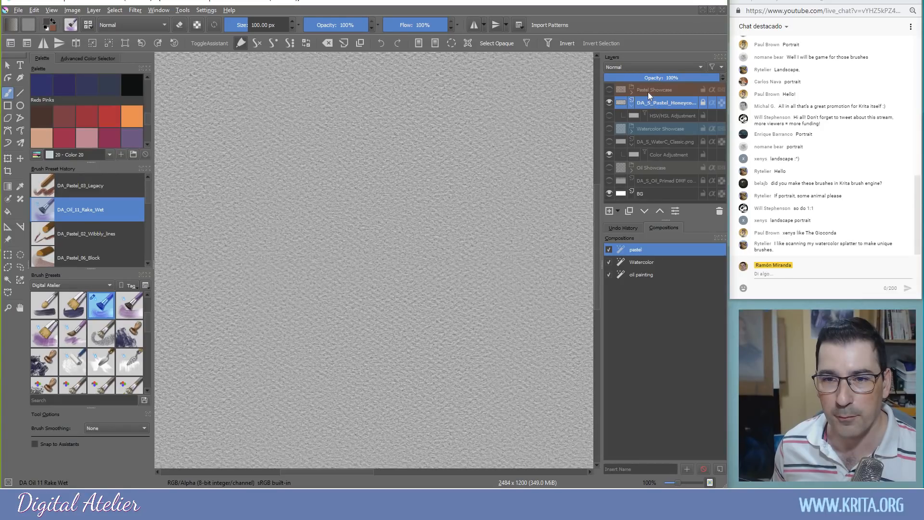
Add Layer 37 above the honeycomb paper, load DA_Pastel_03_Legacy with Color 28, and show the HSV/HSL adjustment
click(609, 211)
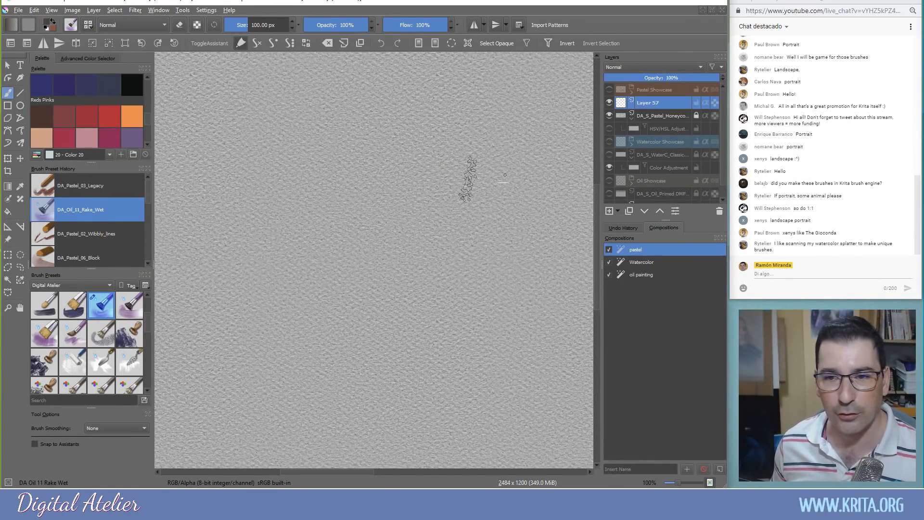
key(slash)
click(64, 119)
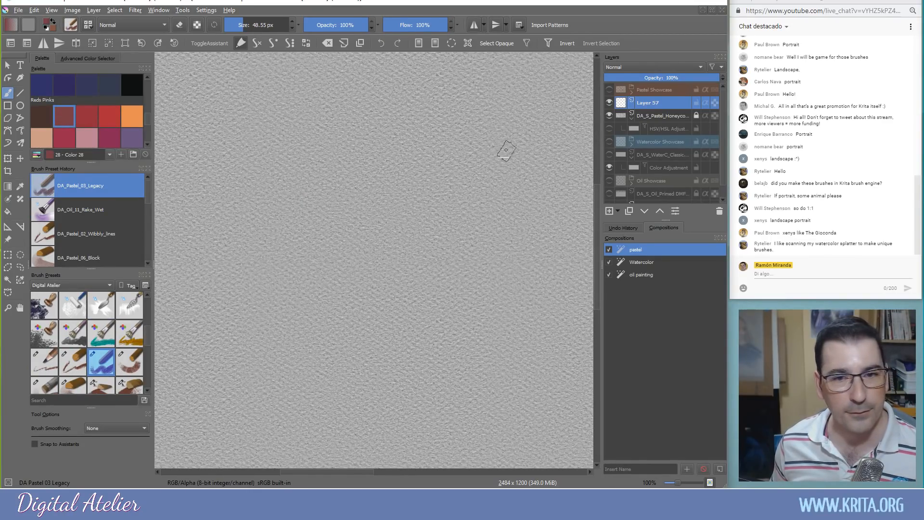
click(610, 129)
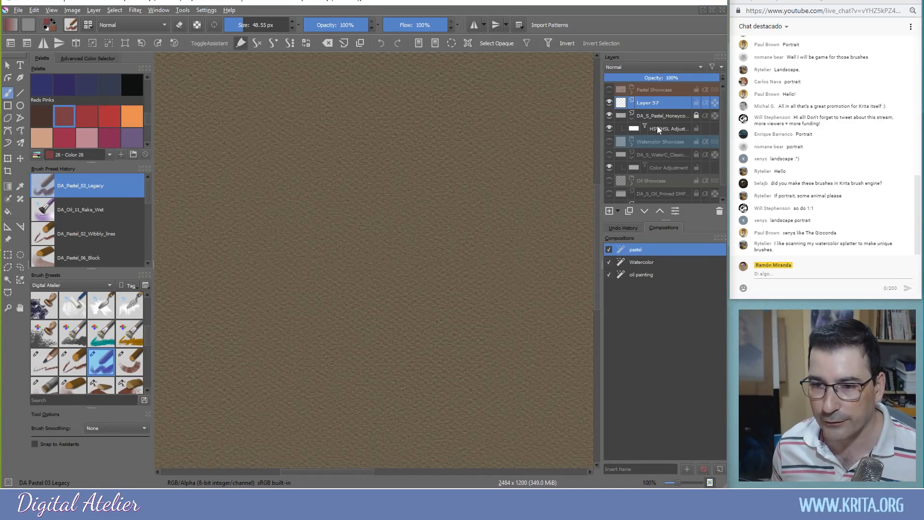
Turn on the Color Adjustment layer's visibility and select its HSV/HSL Adjustment mask
mouse_move(657, 126)
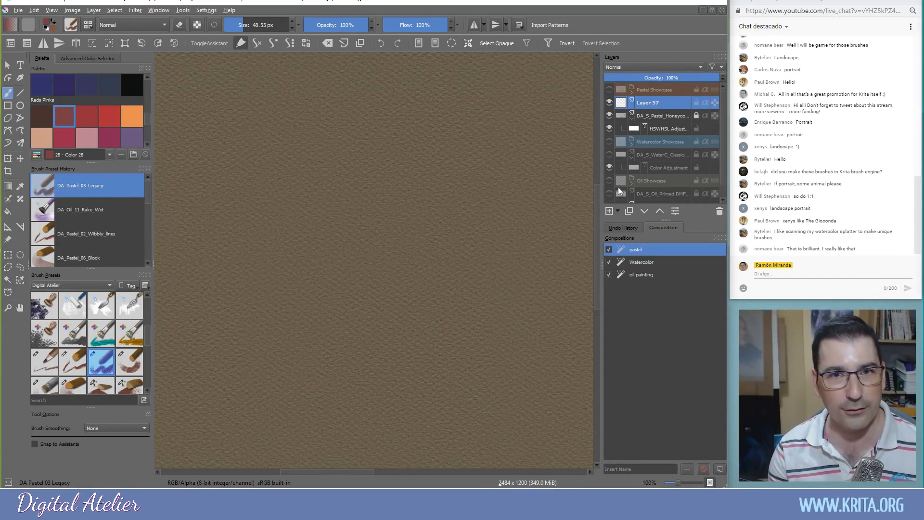
mouse_move(613, 183)
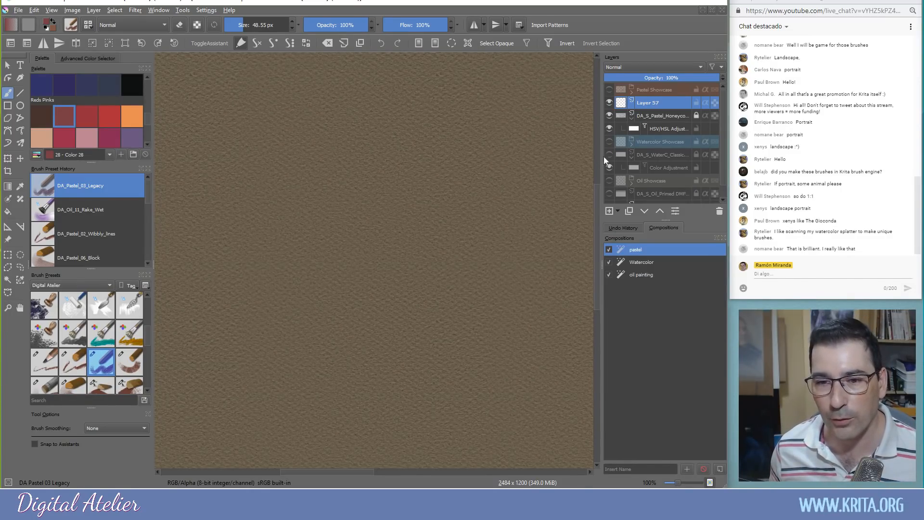
click(609, 167)
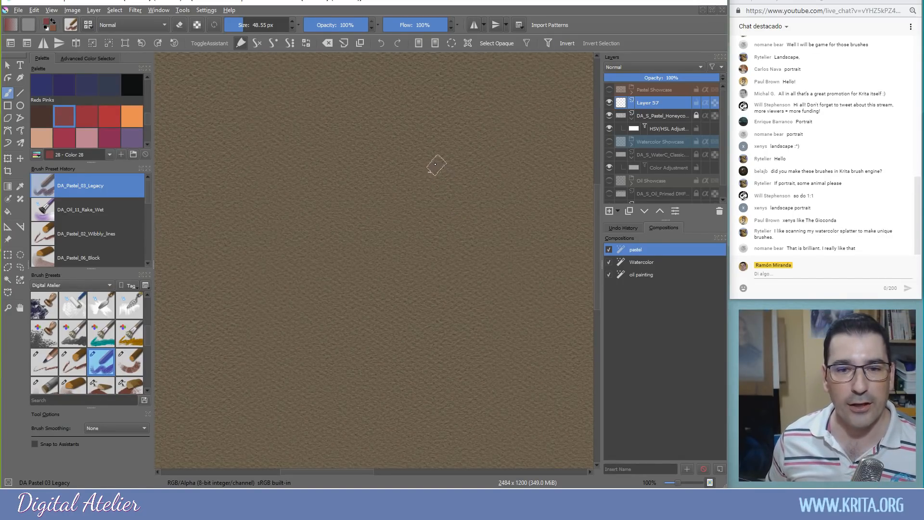
click(654, 129)
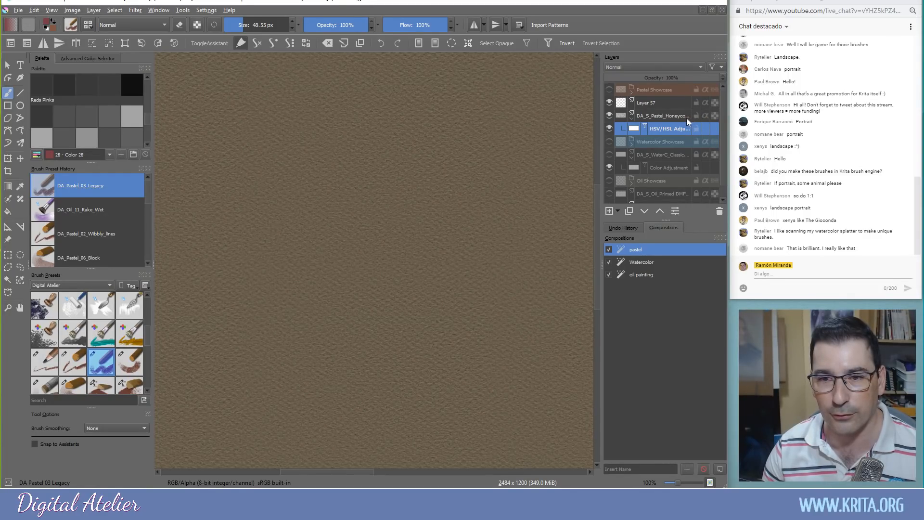
Set the HSV/HSL mask to hue 258, saturation 5 and lightness -13, then confirm
key(F3)
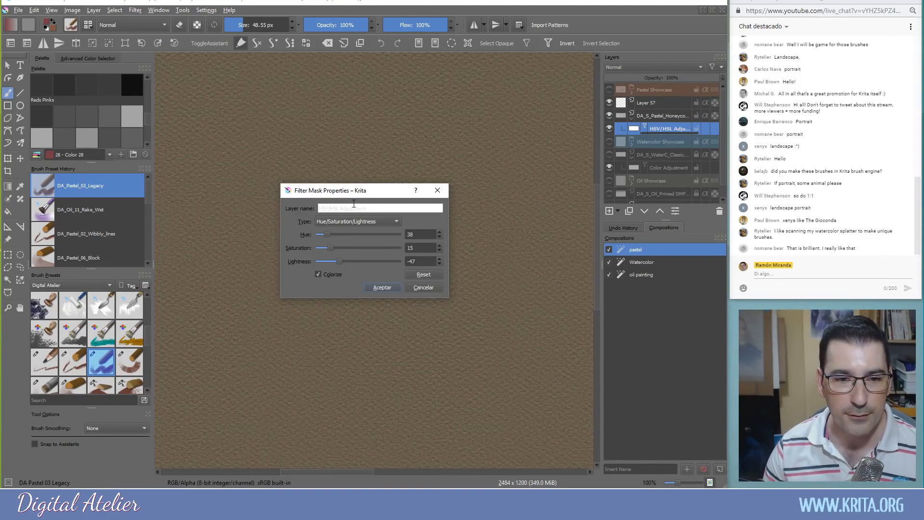
drag(354, 190, 513, 204)
drag(485, 251, 532, 250)
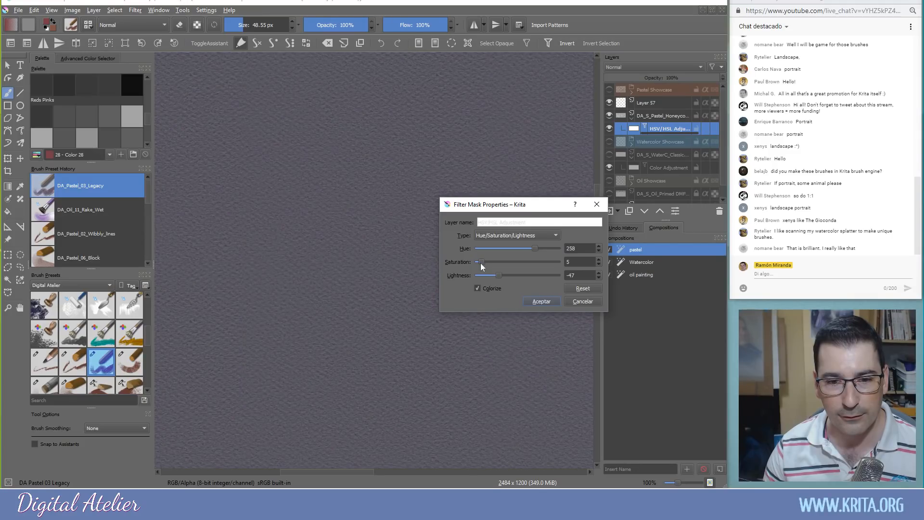
mouse_move(500, 277)
mouse_down()
mouse_move(489, 276)
mouse_move(527, 278)
mouse_move(512, 276)
mouse_up()
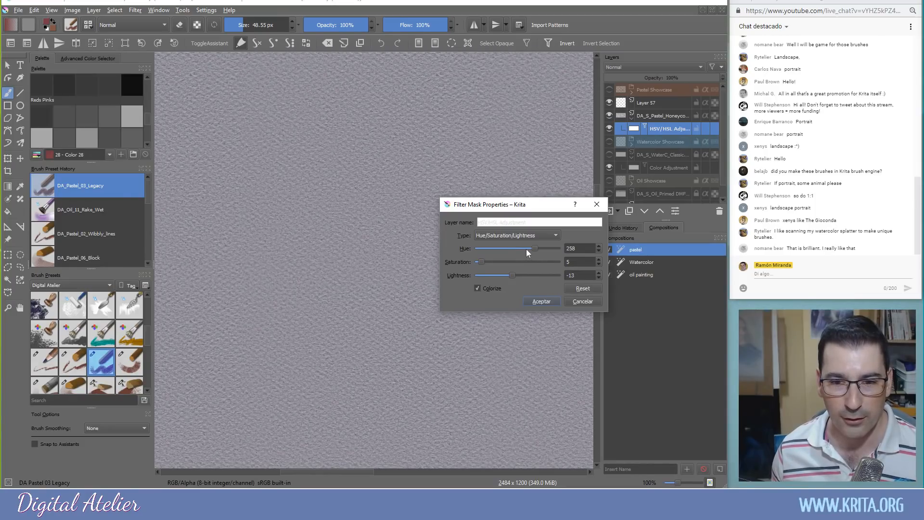
drag(510, 205, 572, 326)
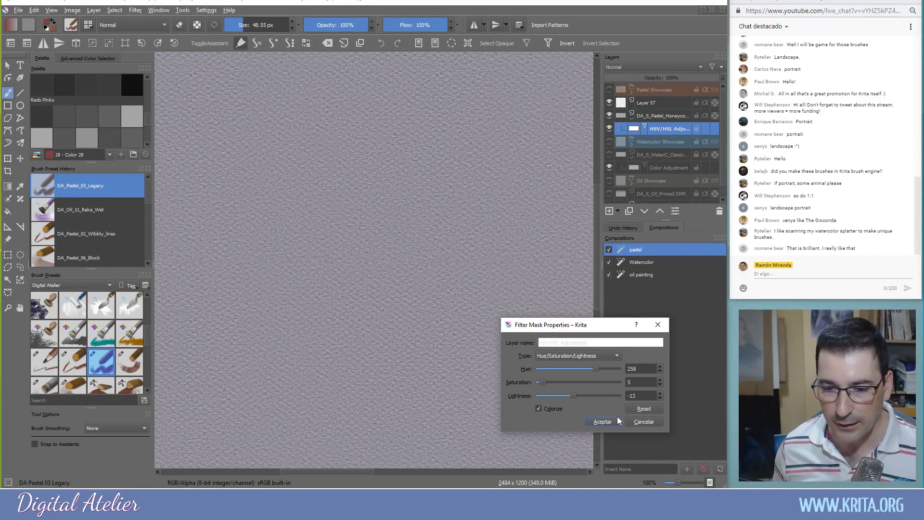
click(603, 421)
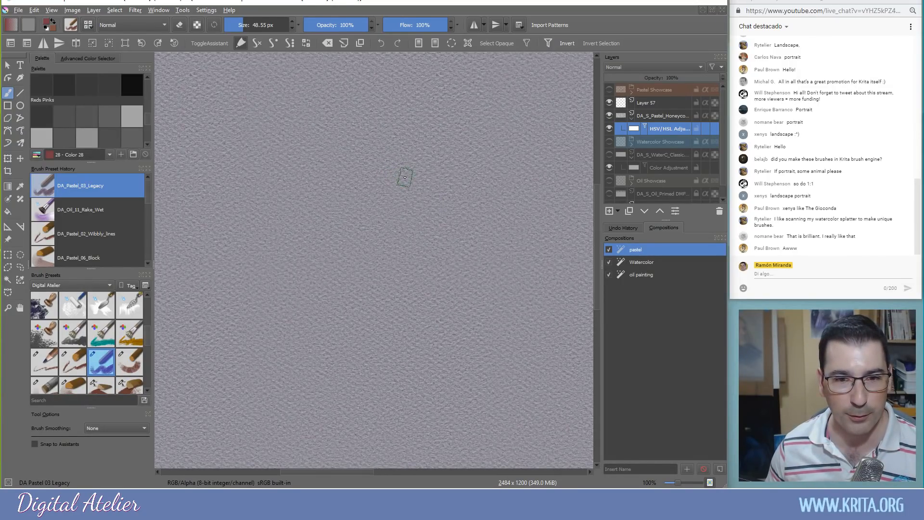
Paint a dark brown mass mid-canvas on Layer 57 with DA_Pastel_04_Basic in Color 27
key(minus)
mouse_move(370, 274)
mouse_down()
mouse_move(376, 243)
mouse_move(390, 248)
mouse_up()
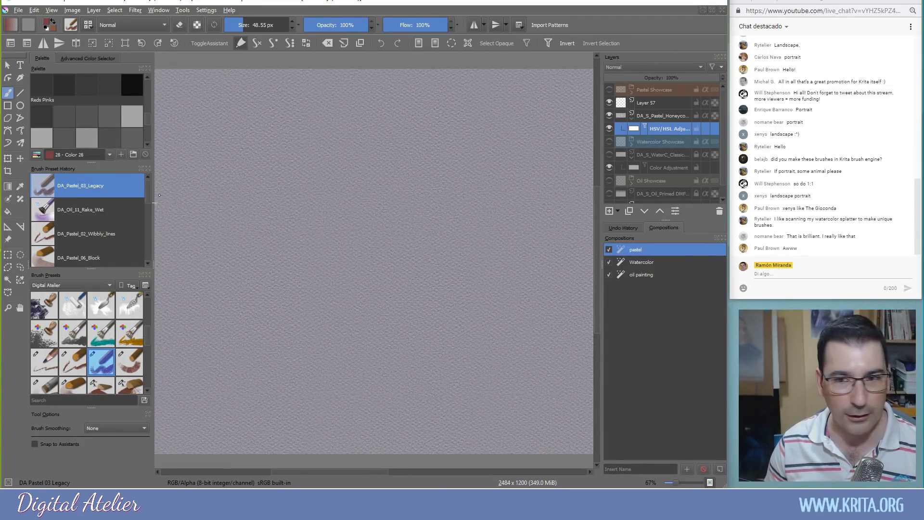
click(652, 106)
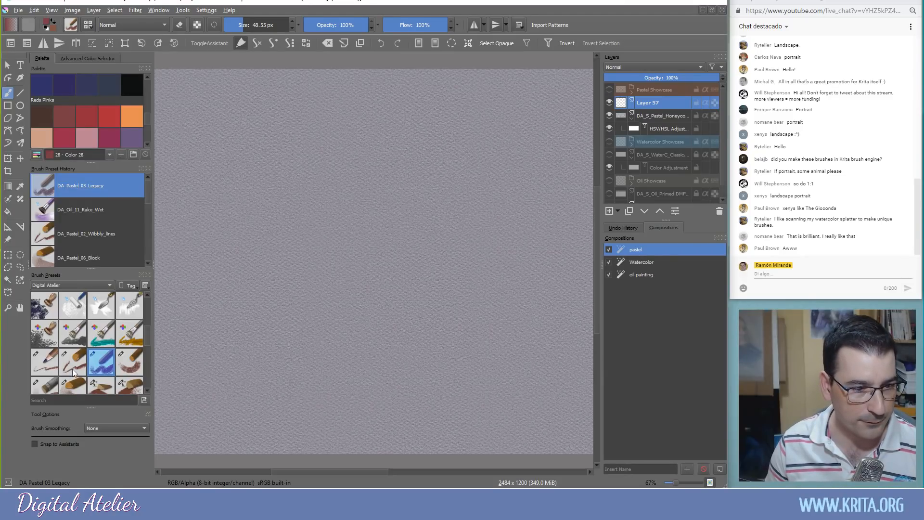
click(123, 362)
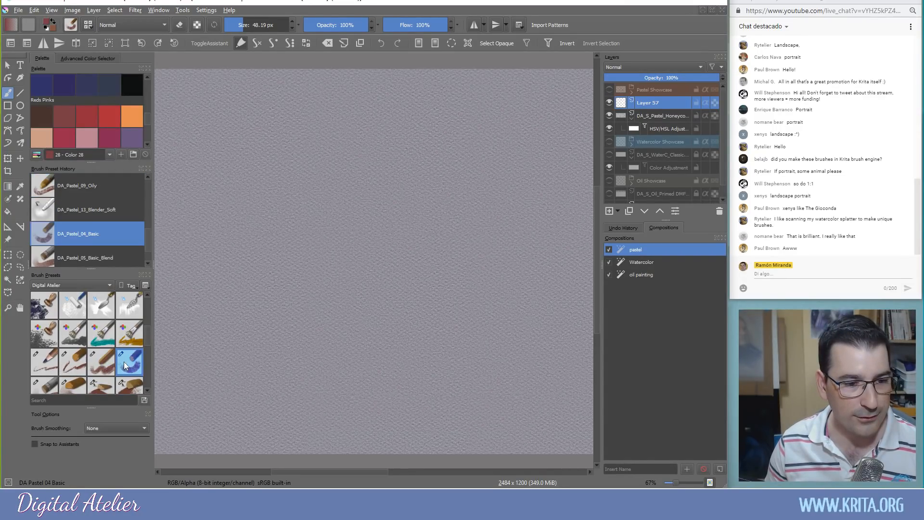
click(40, 120)
mouse_move(394, 181)
mouse_down()
mouse_move(385, 211)
mouse_move(366, 226)
mouse_move(385, 245)
mouse_move(337, 221)
mouse_move(380, 168)
mouse_move(424, 154)
mouse_move(467, 241)
mouse_move(498, 226)
mouse_move(520, 268)
mouse_move(490, 231)
mouse_move(465, 246)
mouse_move(400, 231)
mouse_move(354, 258)
mouse_move(284, 255)
mouse_move(279, 269)
mouse_move(246, 284)
mouse_move(277, 306)
mouse_up()
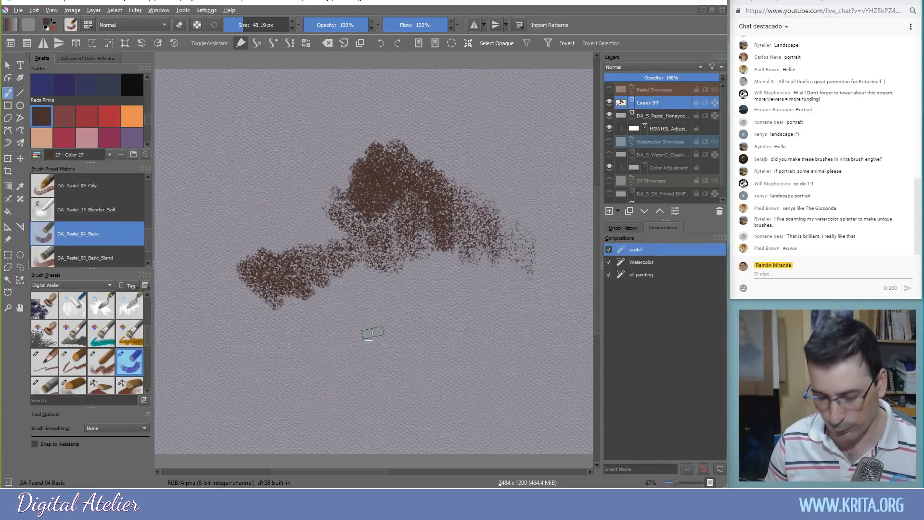
Undo the three brown pastel strokes to clear the paper again
key(ctrl+z)
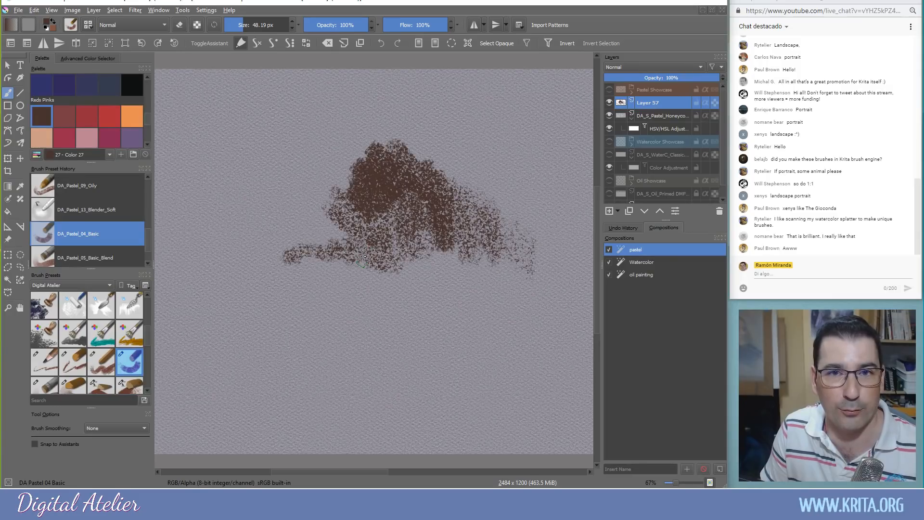
key(ctrl+z)
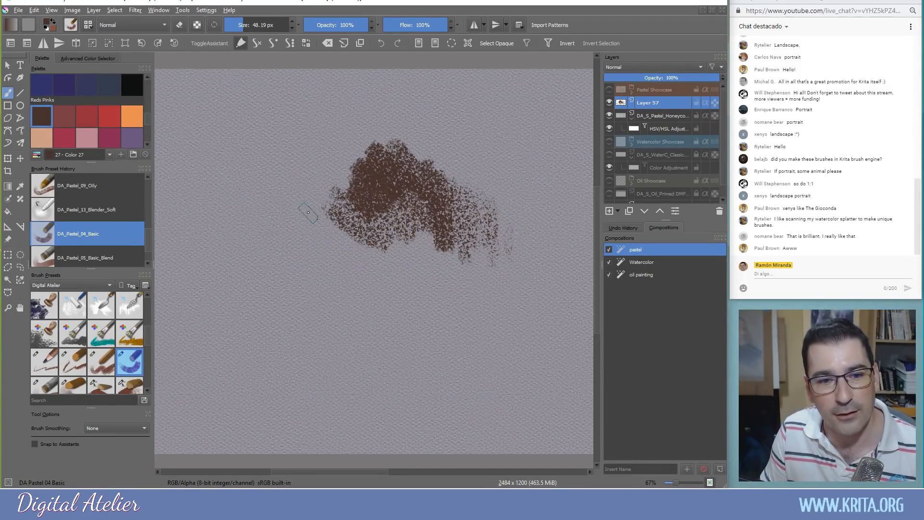
key(ctrl+z)
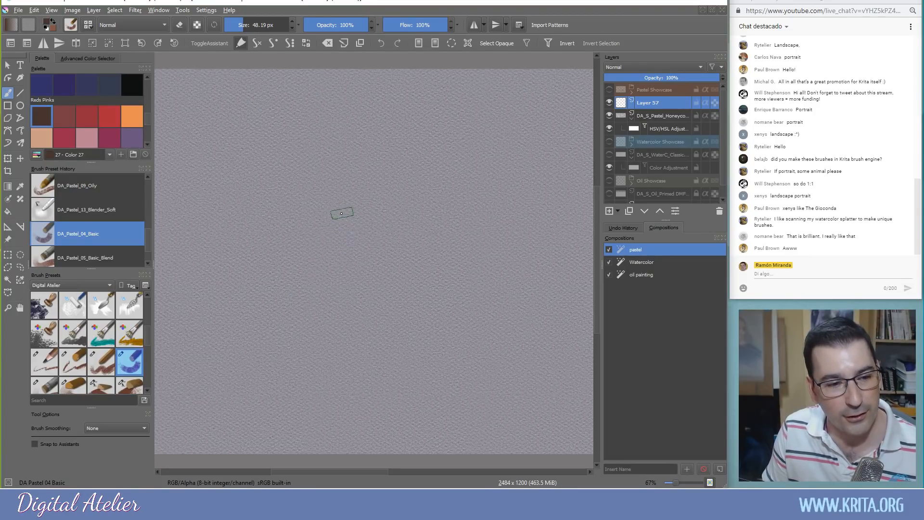
Set the preset chooser's tag filter to All and load b)_Basic-2_Opacity at 40.00 px
drag(148, 336, 147, 303)
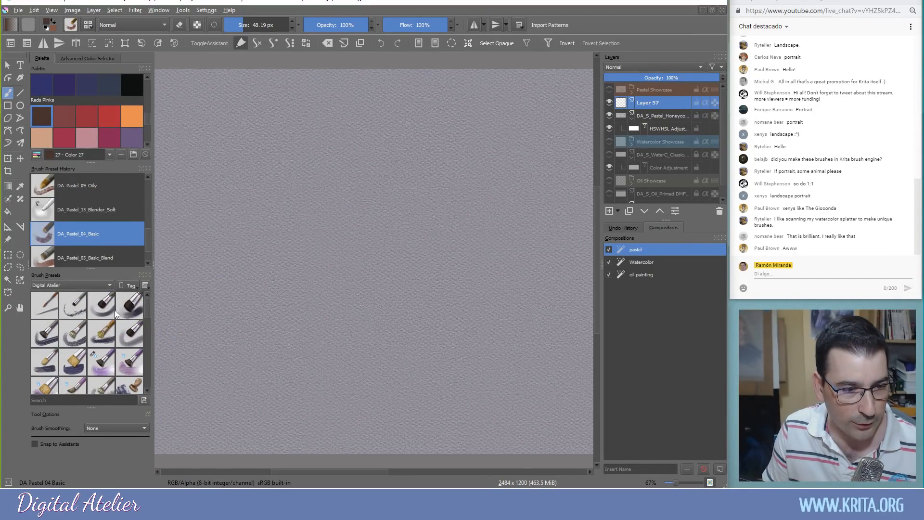
click(101, 286)
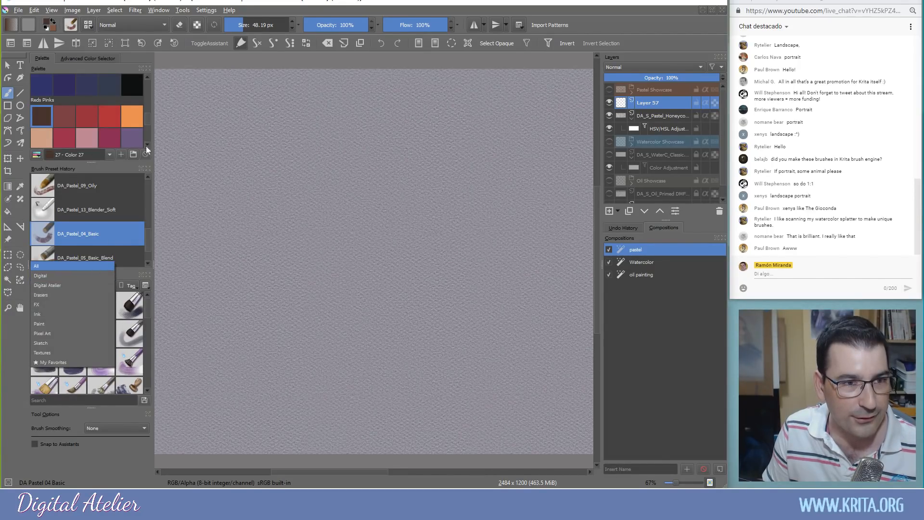
click(88, 27)
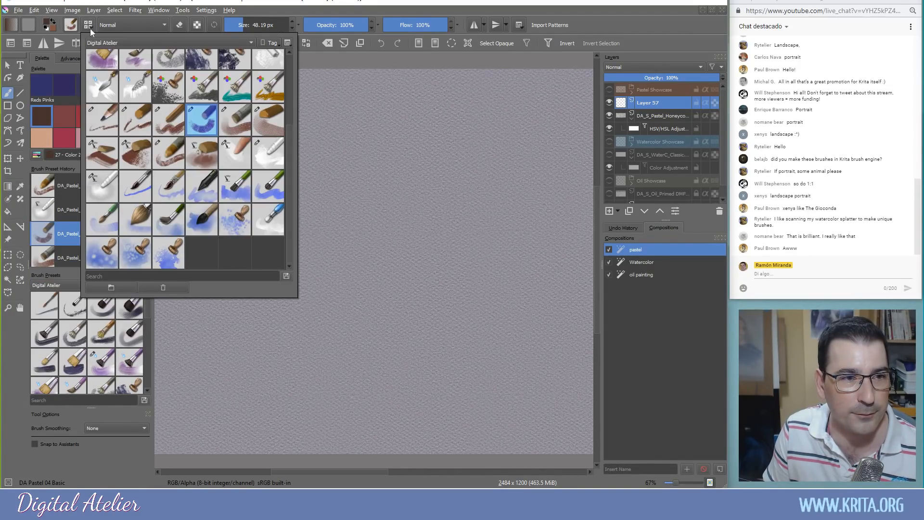
click(243, 41)
click(139, 23)
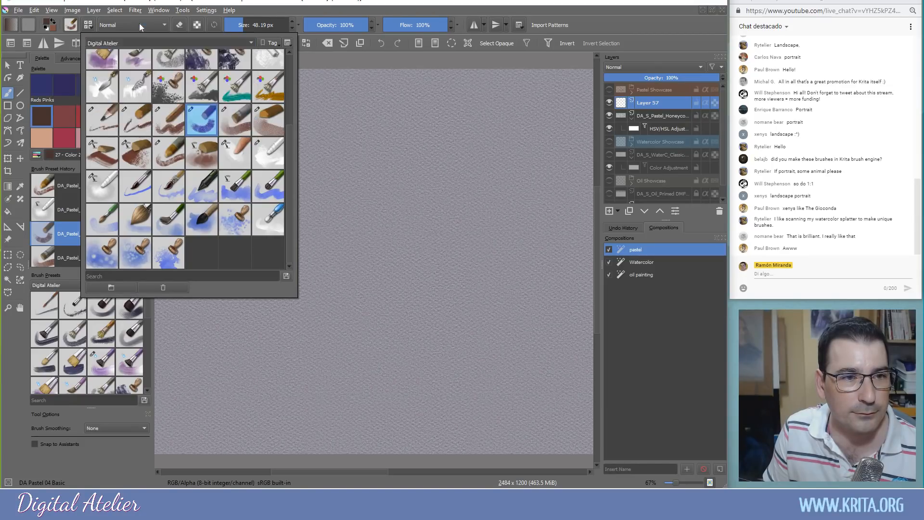
drag(291, 103, 289, 69)
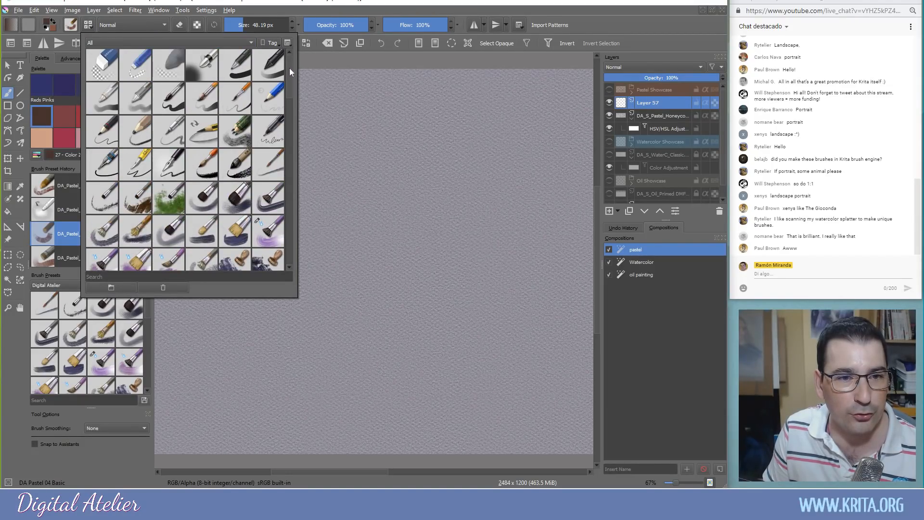
click(267, 71)
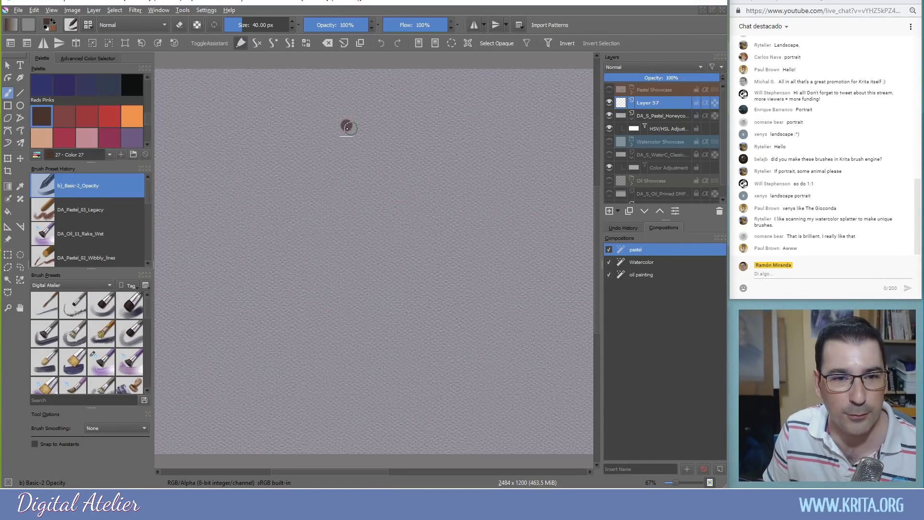
Undo the last test strokes and switch to DA_Pastel_03_Legacy sized to 95.64 px
mouse_move(327, 142)
mouse_down()
mouse_move(433, 151)
mouse_move(458, 172)
mouse_move(296, 164)
mouse_move(416, 185)
mouse_move(335, 181)
mouse_move(376, 210)
mouse_move(372, 222)
mouse_move(356, 214)
mouse_move(368, 246)
mouse_move(378, 224)
mouse_move(376, 249)
mouse_move(389, 250)
mouse_move(384, 263)
mouse_move(349, 205)
mouse_move(364, 210)
mouse_move(380, 240)
mouse_move(323, 181)
mouse_up()
key(ctrl+z)
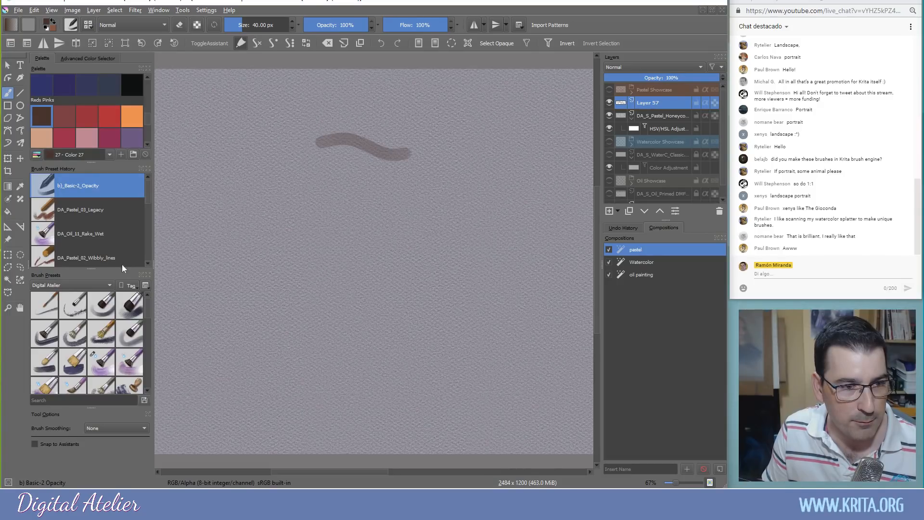
click(46, 213)
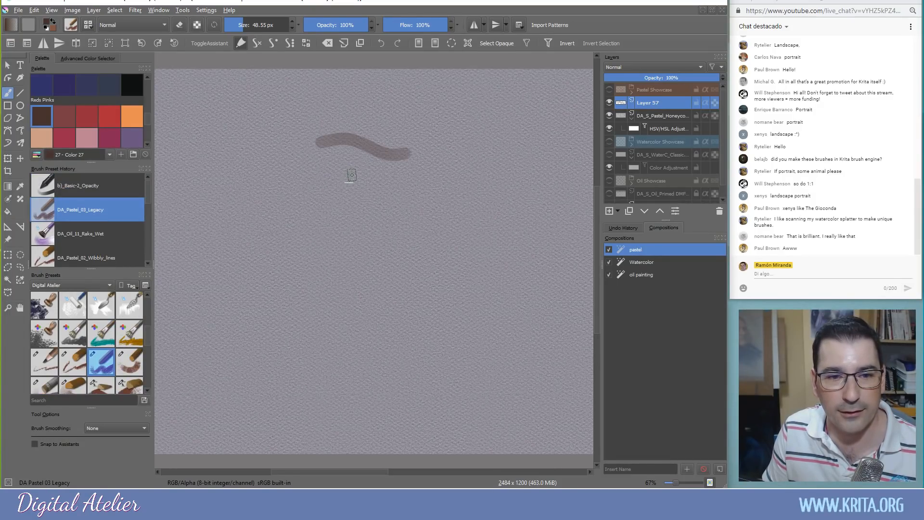
mouse_move(374, 201)
mouse_down()
mouse_move(404, 202)
mouse_move(239, 176)
mouse_move(279, 207)
mouse_up()
Clear the layer, paint brown pastel patches, then a broad orange Color 31 block below them
key(Delete)
mouse_move(398, 187)
mouse_down()
mouse_move(413, 207)
mouse_move(301, 193)
mouse_move(284, 212)
mouse_up()
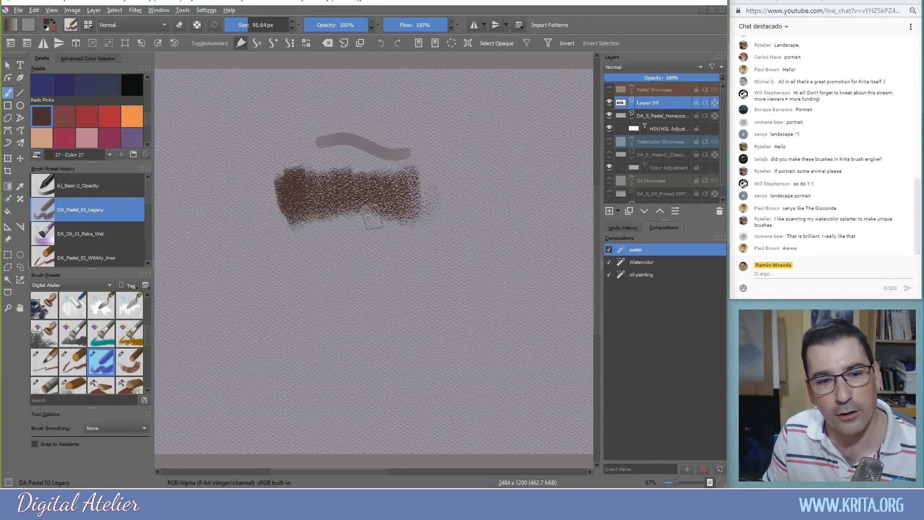
mouse_move(429, 259)
mouse_down()
mouse_move(388, 248)
mouse_move(355, 284)
mouse_move(315, 252)
mouse_move(304, 272)
mouse_move(265, 269)
mouse_up()
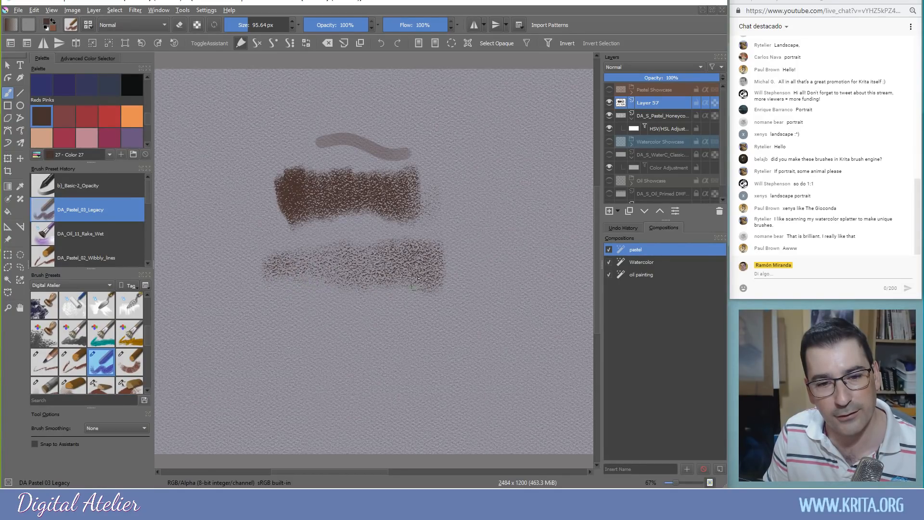
drag(426, 306, 426, 358)
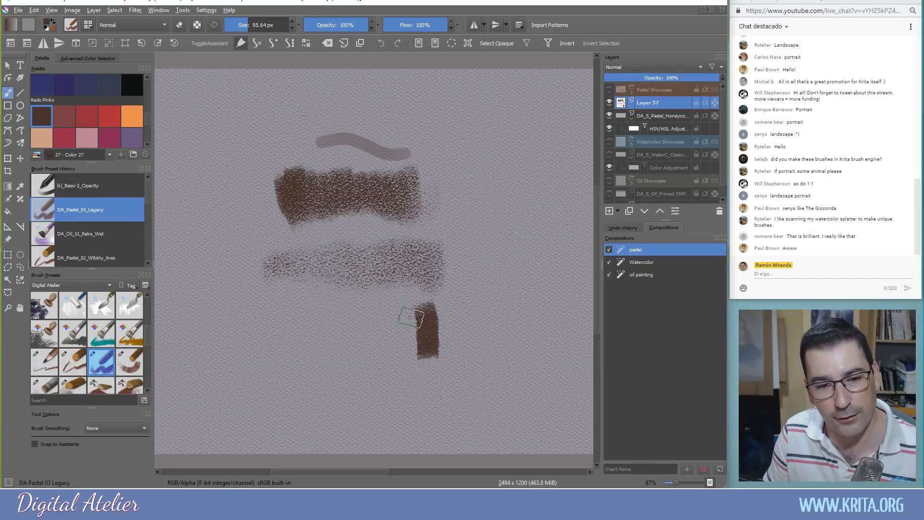
mouse_move(298, 318)
mouse_down()
mouse_move(304, 346)
mouse_move(310, 337)
mouse_move(296, 325)
mouse_move(312, 310)
mouse_move(323, 334)
mouse_move(331, 313)
mouse_up()
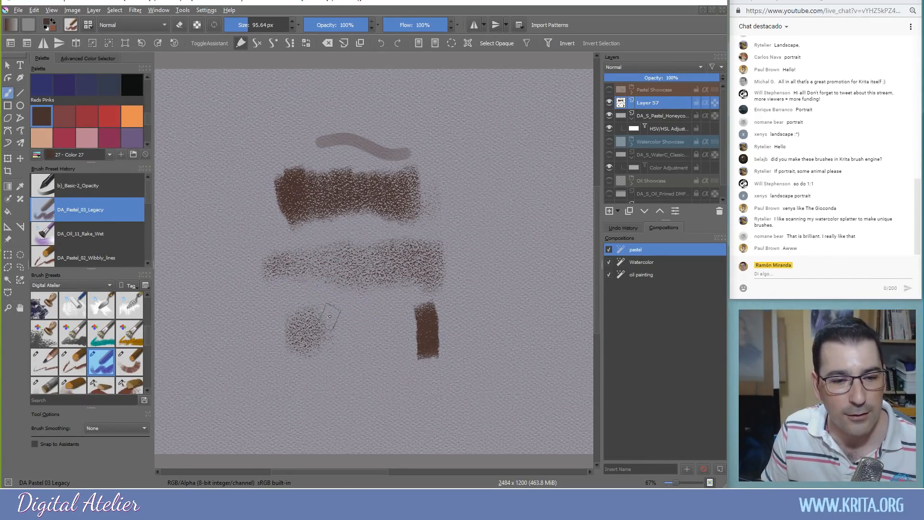
click(131, 116)
mouse_move(377, 299)
mouse_down()
mouse_move(381, 346)
mouse_move(351, 331)
mouse_move(341, 284)
mouse_move(335, 328)
mouse_move(311, 334)
mouse_move(304, 295)
mouse_move(280, 347)
mouse_move(331, 318)
mouse_move(364, 349)
mouse_move(393, 294)
mouse_move(416, 342)
mouse_move(436, 301)
mouse_move(411, 287)
mouse_up()
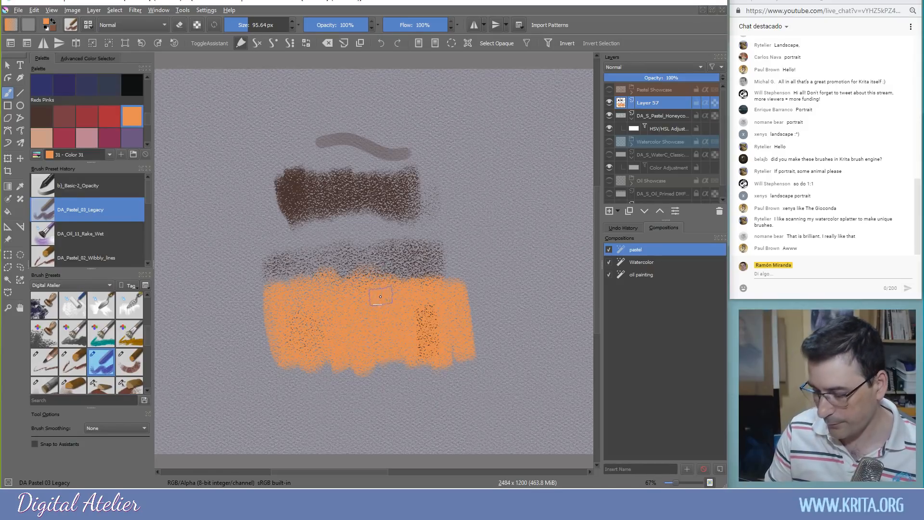
Zoom to 100%, centre the orange block and paint orange over its dark speckles
key(plus)
drag(361, 307, 378, 223)
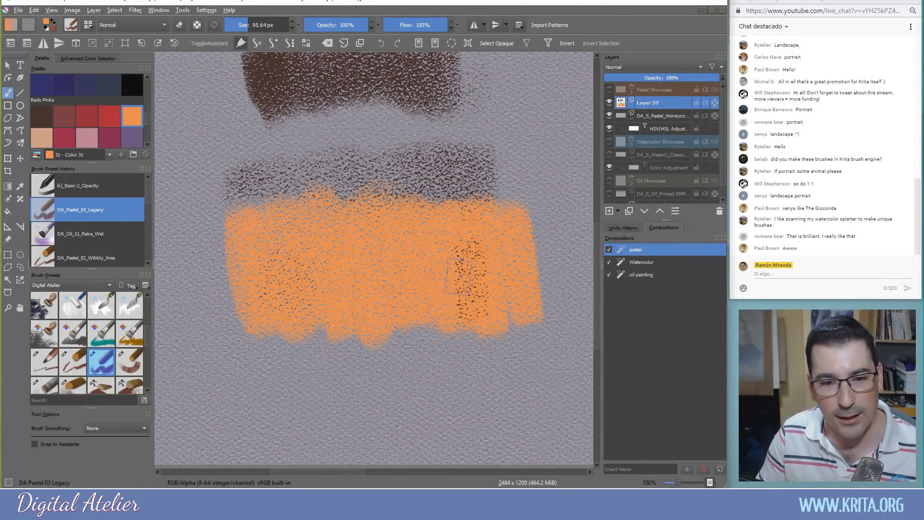
drag(460, 275, 458, 295)
Turn off random horizontal and vertical offsets in the brush's Texture Pattern options
click(76, 28)
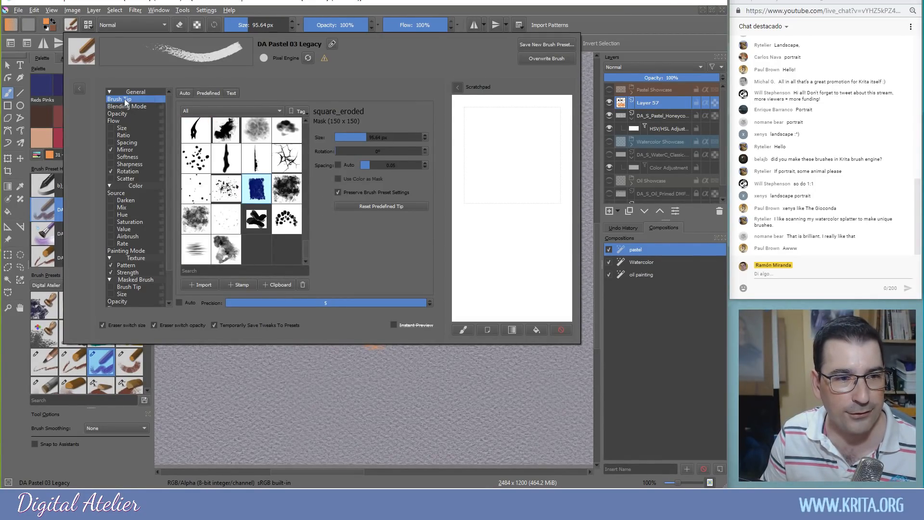
drag(167, 184, 169, 218)
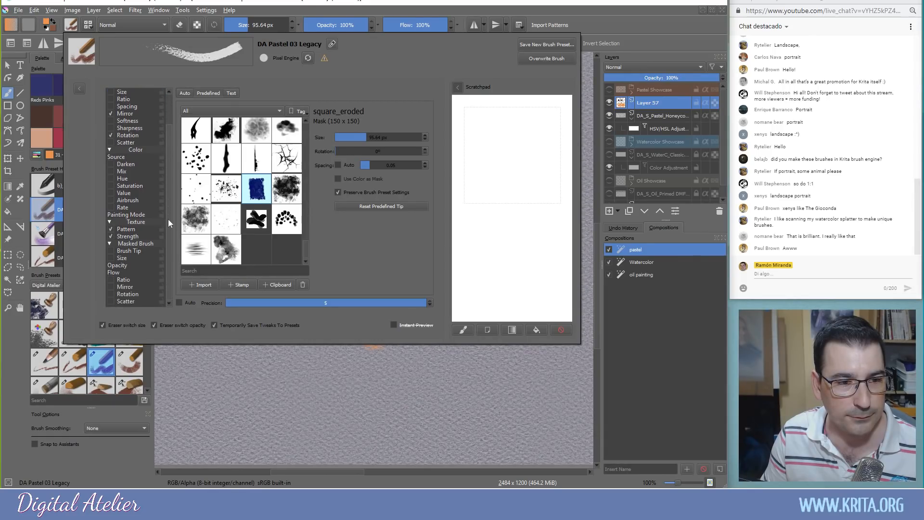
click(126, 229)
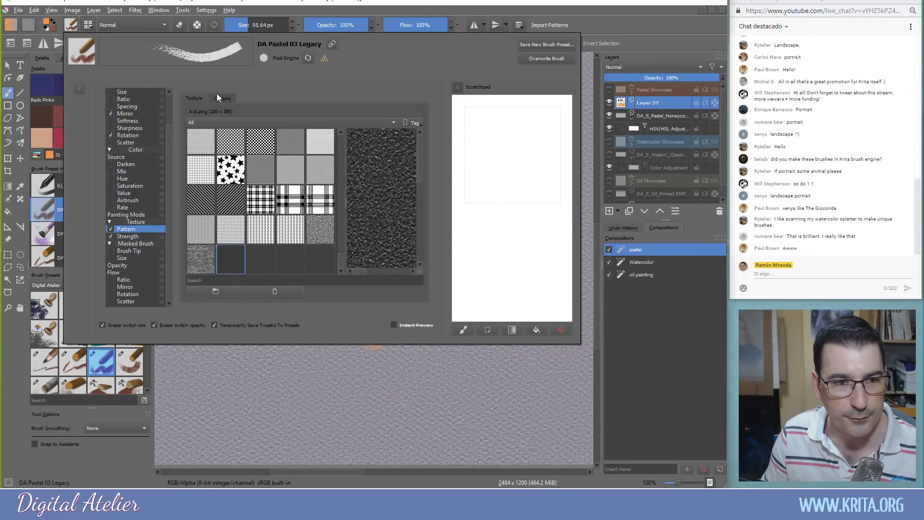
click(219, 98)
click(384, 194)
click(384, 206)
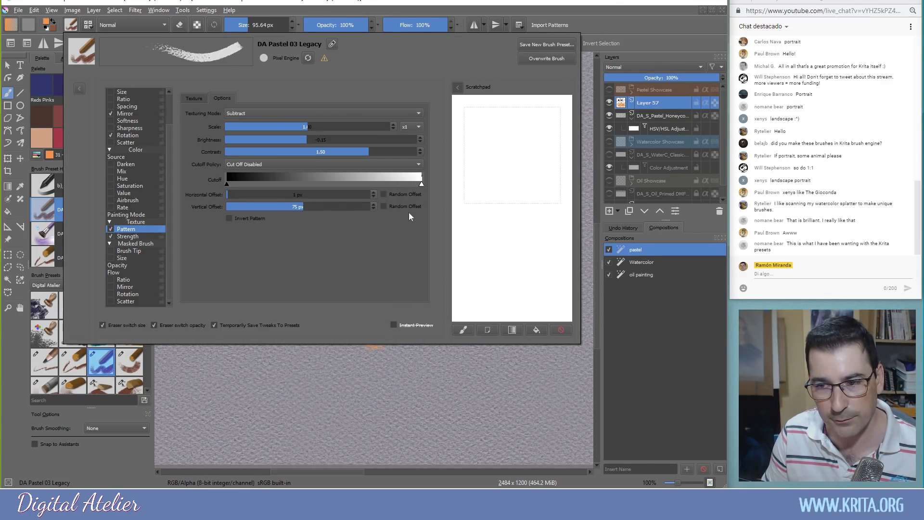
click(434, 383)
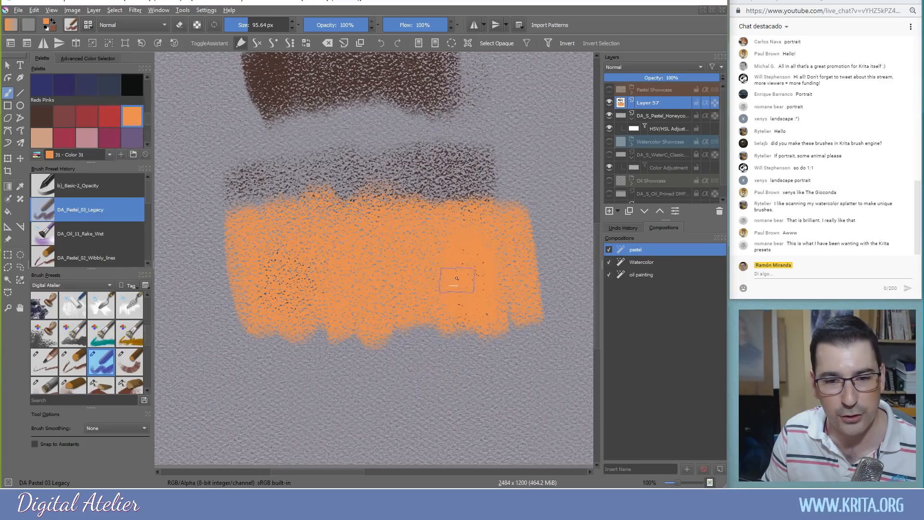
Paint dark brown over the orange block's right part, then more orange bands across it
click(42, 121)
mouse_move(498, 211)
mouse_down()
mouse_move(506, 288)
mouse_move(482, 212)
mouse_move(457, 318)
mouse_move(427, 313)
mouse_move(387, 202)
mouse_move(365, 337)
mouse_move(332, 202)
mouse_move(297, 310)
mouse_move(260, 195)
mouse_move(226, 303)
mouse_up()
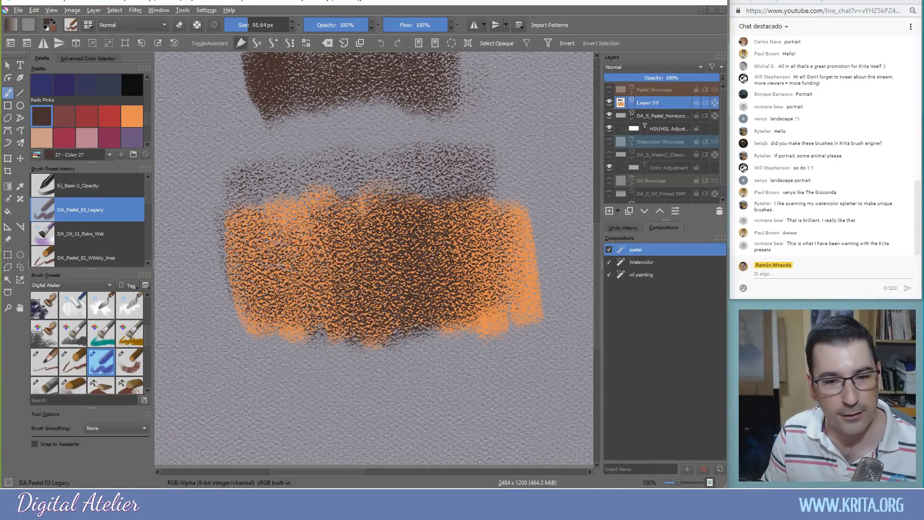
click(130, 121)
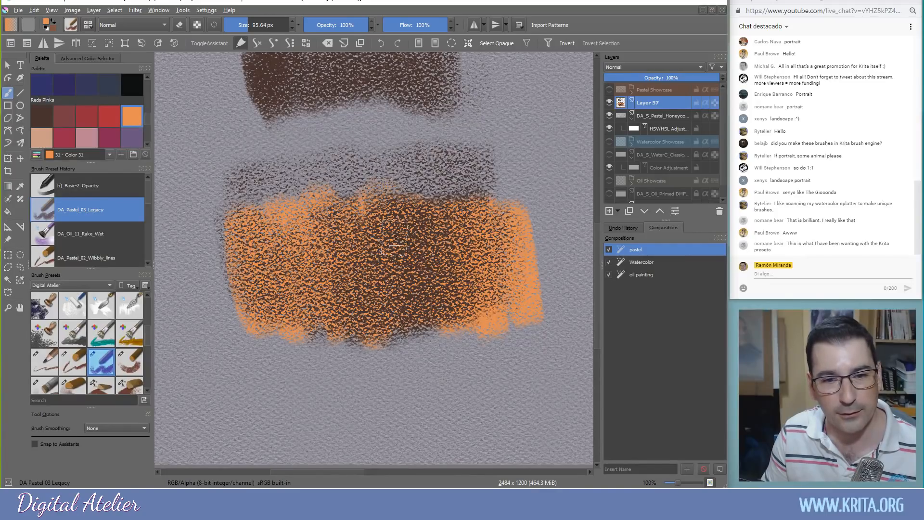
mouse_move(452, 207)
mouse_down()
mouse_move(469, 226)
mouse_move(424, 313)
mouse_move(426, 246)
mouse_move(399, 199)
mouse_move(380, 332)
mouse_move(337, 204)
mouse_move(310, 314)
mouse_move(338, 243)
mouse_up()
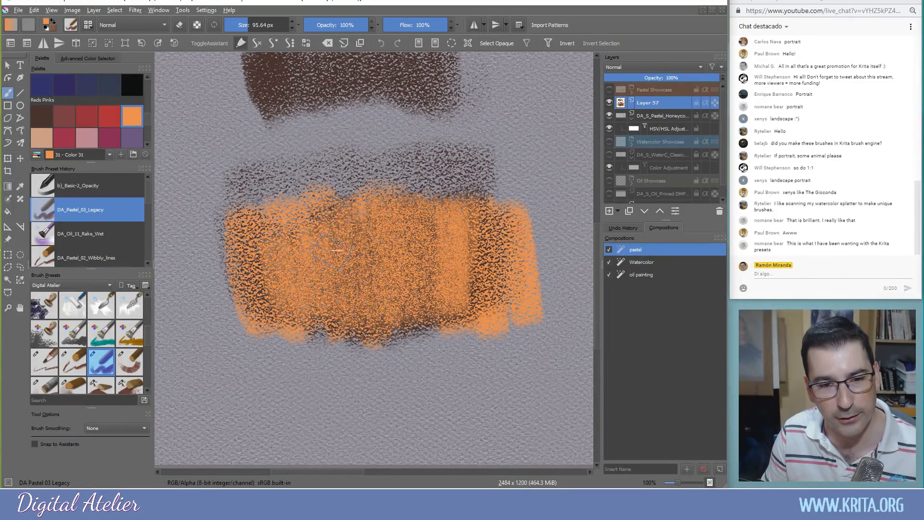
mouse_move(424, 204)
mouse_down()
mouse_move(474, 308)
mouse_move(496, 303)
mouse_move(506, 202)
mouse_up()
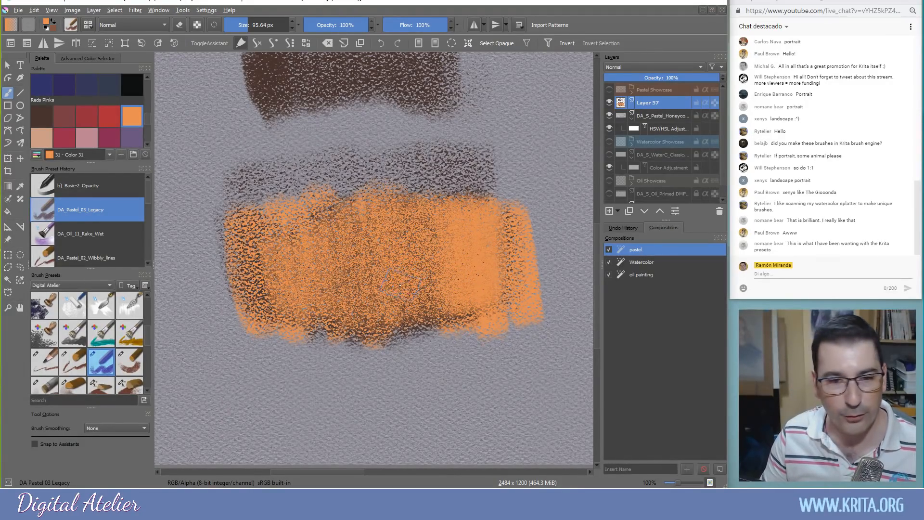
Inspect the magnified pastel texture, undo the latest strokes, and return to 100% zoom
scroll(400, 285, up, 3)
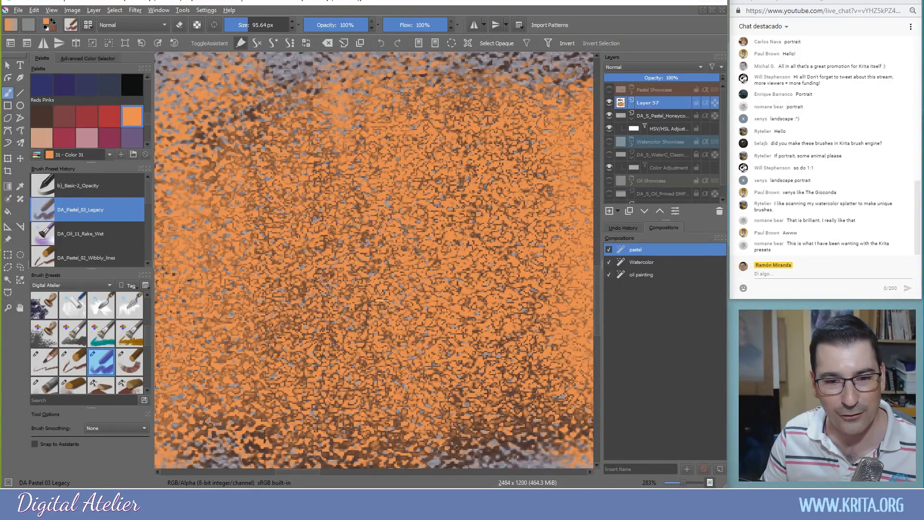
drag(370, 341, 332, 253)
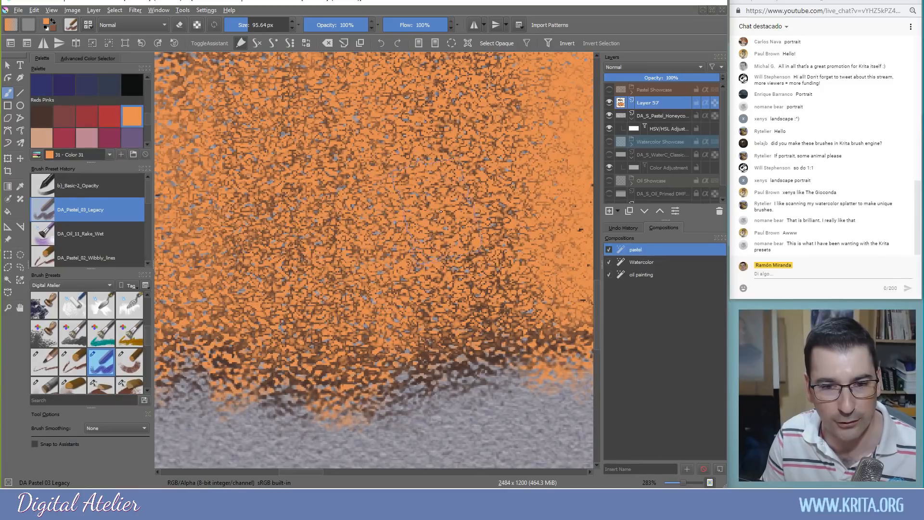
key(ctrl+z)
key(ctrl+z)
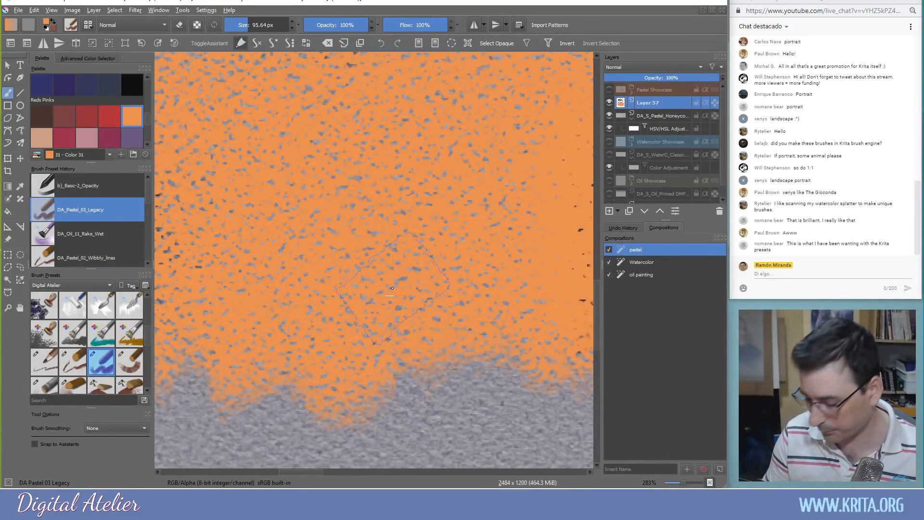
key(1)
drag(369, 275, 243, 365)
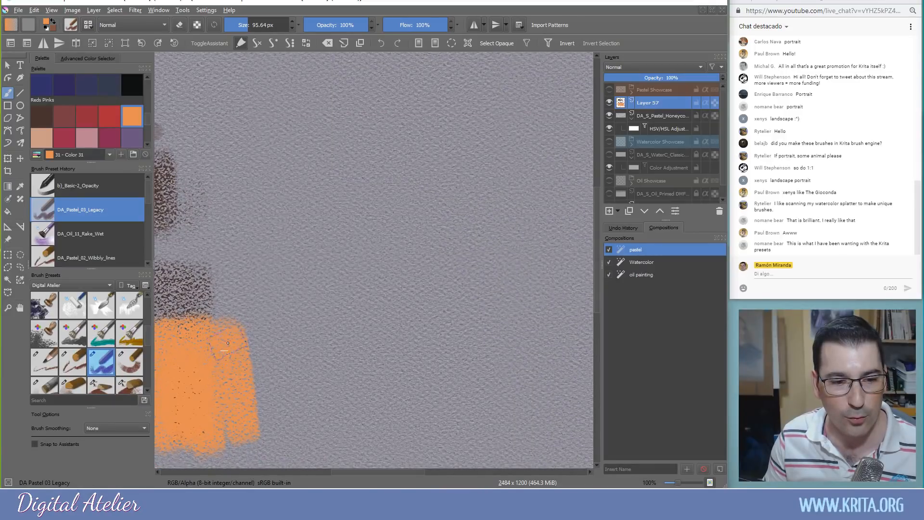
Enable Random Offset for the brush texture's vertical offset
click(70, 25)
click(384, 206)
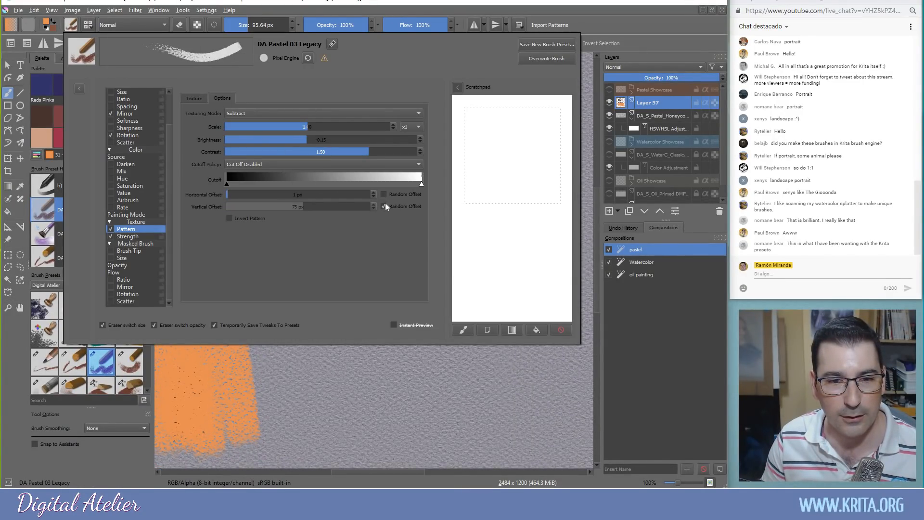
click(458, 381)
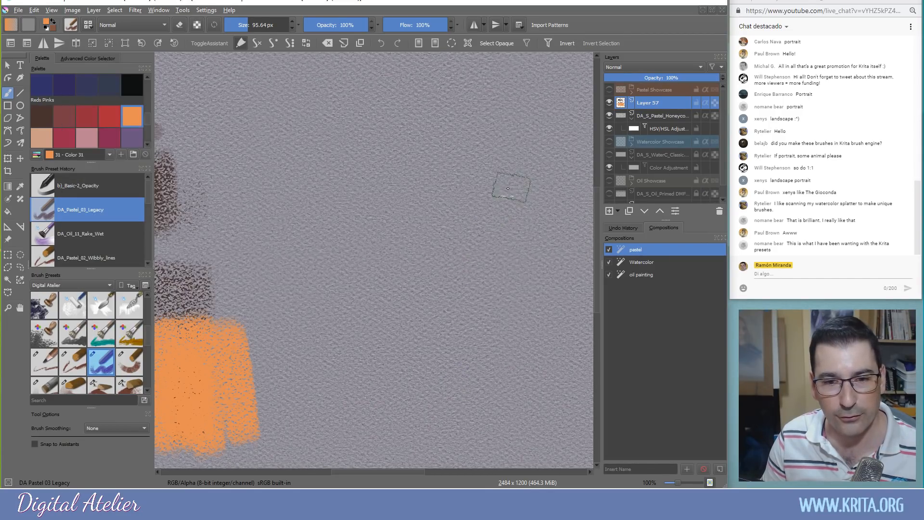
Paint an orange scribble, cover it with dark brown, then add orange zigzags on top
mouse_move(499, 144)
mouse_down()
mouse_move(485, 270)
mouse_move(473, 275)
mouse_move(460, 198)
mouse_move(420, 161)
mouse_move(331, 285)
mouse_move(291, 231)
mouse_move(366, 211)
mouse_move(387, 149)
mouse_move(417, 219)
mouse_move(456, 271)
mouse_move(507, 279)
mouse_move(519, 212)
mouse_move(538, 184)
mouse_move(538, 266)
mouse_move(510, 221)
mouse_up()
click(41, 116)
mouse_move(525, 149)
mouse_down()
mouse_move(495, 293)
mouse_move(462, 144)
mouse_move(428, 255)
mouse_move(385, 284)
mouse_move(347, 169)
mouse_move(308, 298)
mouse_up()
mouse_move(359, 233)
mouse_down()
mouse_move(373, 193)
mouse_move(376, 288)
mouse_move(481, 197)
mouse_move(527, 284)
mouse_move(513, 154)
mouse_up()
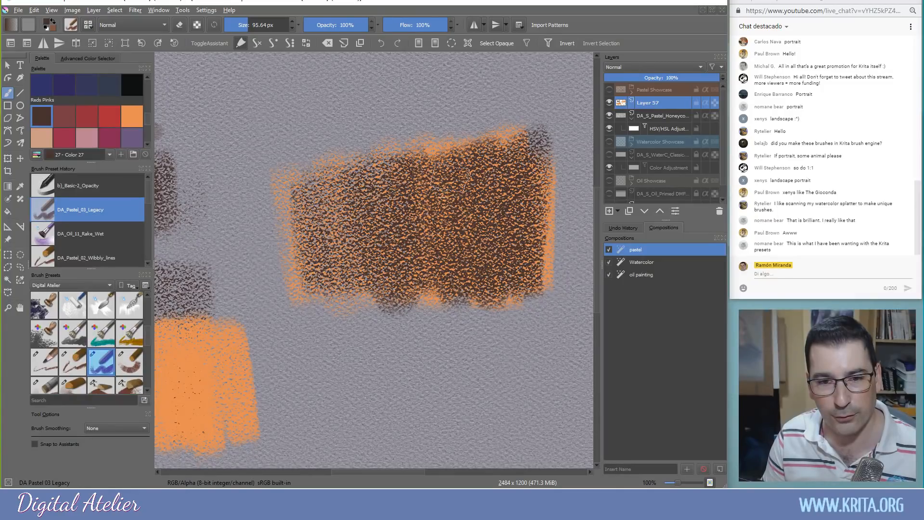
click(135, 118)
mouse_move(442, 173)
mouse_down()
mouse_move(435, 201)
mouse_move(475, 189)
mouse_move(479, 264)
mouse_move(472, 147)
mouse_move(445, 285)
mouse_move(430, 288)
mouse_move(397, 235)
mouse_move(385, 257)
mouse_move(321, 281)
mouse_move(347, 315)
mouse_up()
Zoom in to inspect the stroke texture, zoom back out, and clear Layer 57
scroll(386, 268, up, 3)
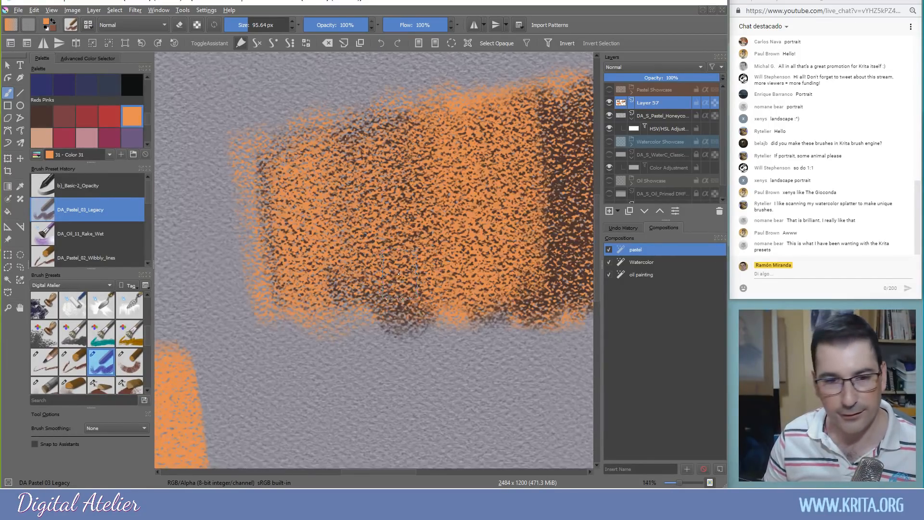
drag(469, 220, 532, 148)
drag(253, 330, 640, 163)
drag(318, 343, 593, 244)
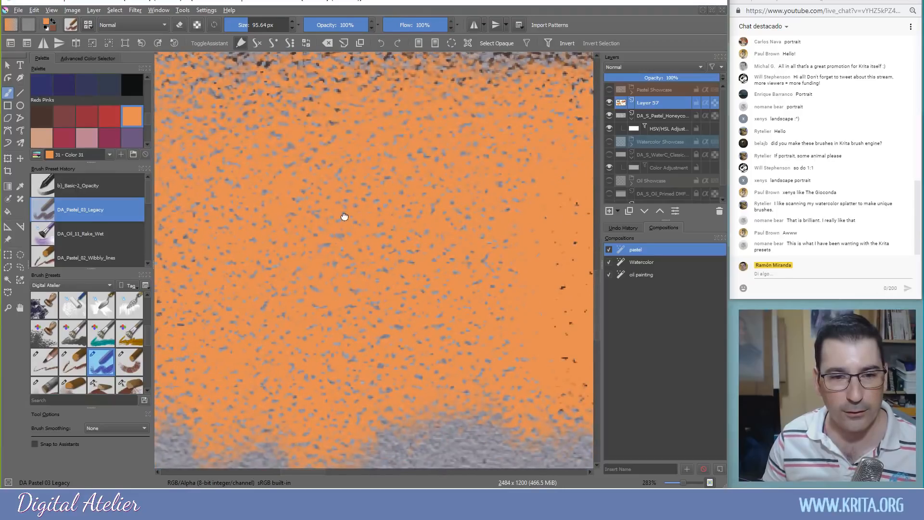
drag(345, 188, 362, 121)
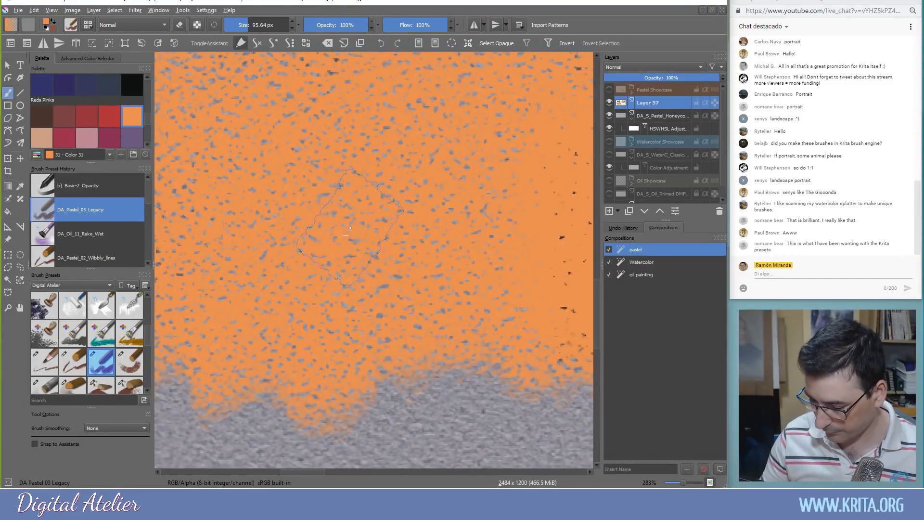
scroll(351, 233, down, 3)
drag(416, 225, 206, 350)
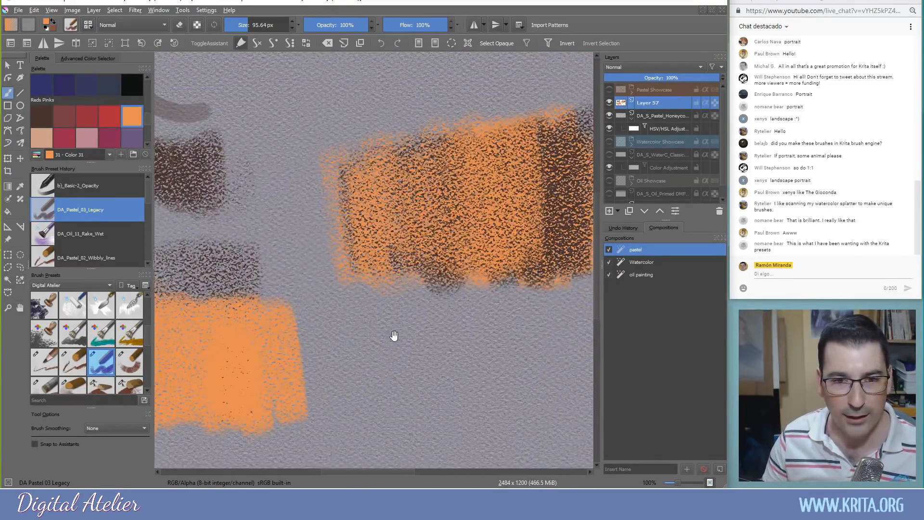
drag(397, 334, 340, 369)
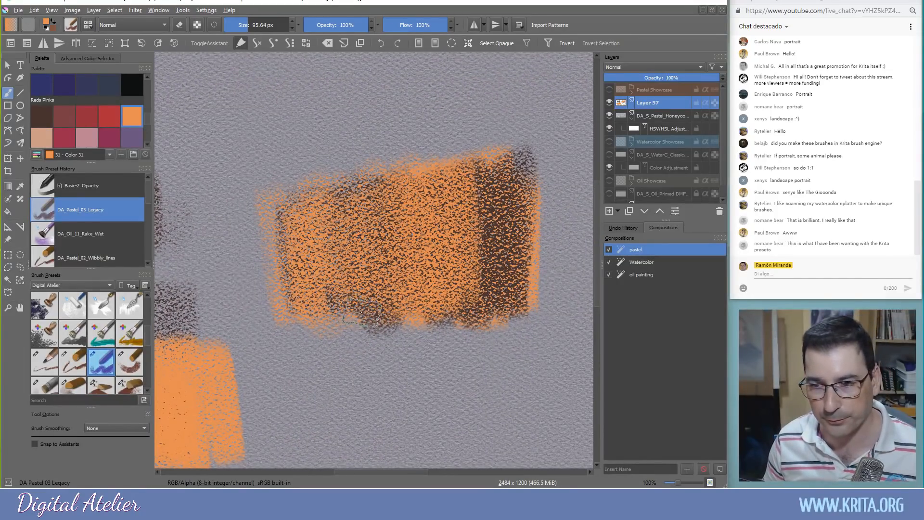
key(Delete)
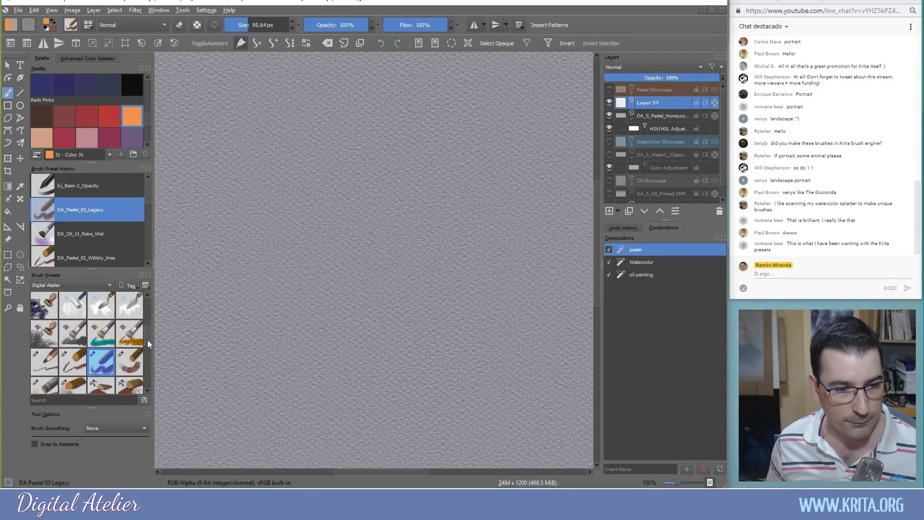
Select the DA_Pastel_01_Pencil preset at 15.00 px from the Brush Presets docker
scroll(148, 343, down, 1)
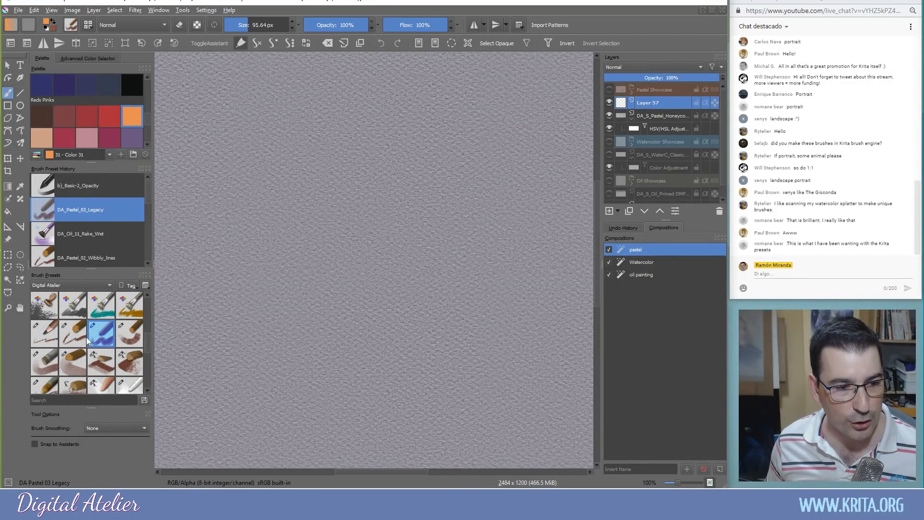
click(46, 333)
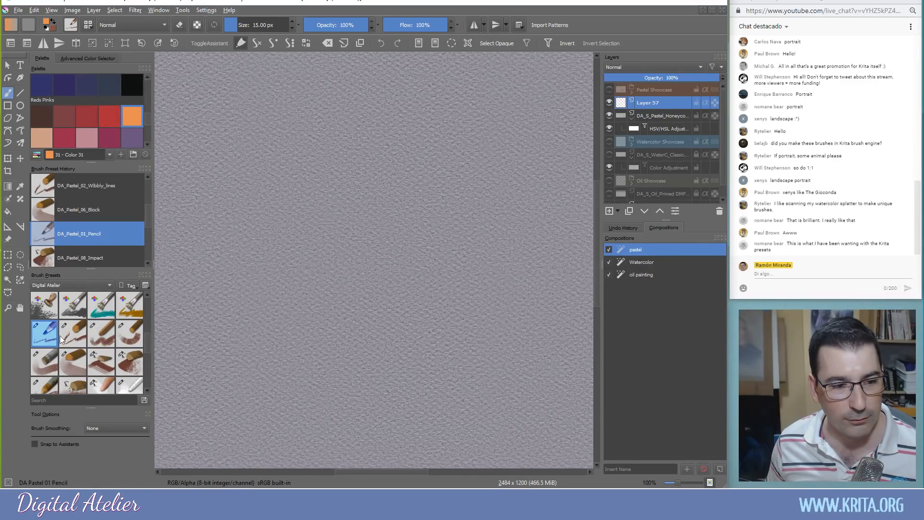
mouse_move(89, 310)
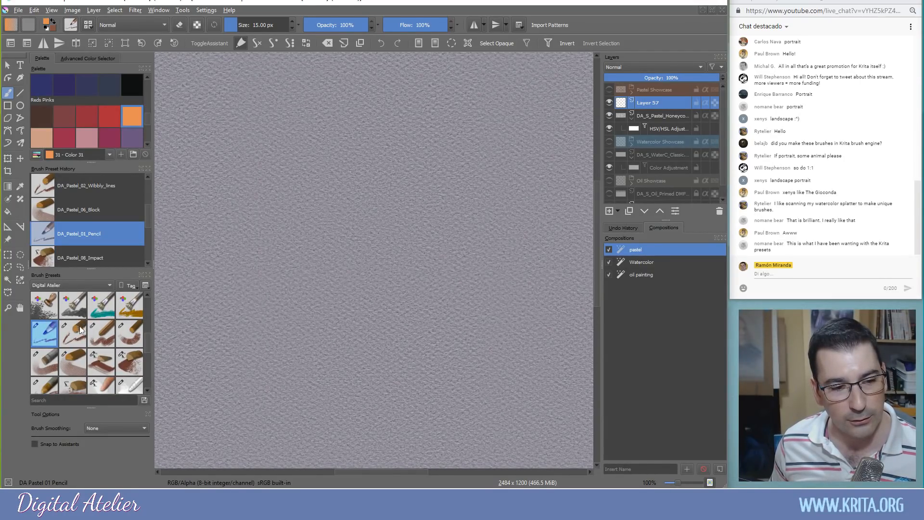
mouse_move(54, 318)
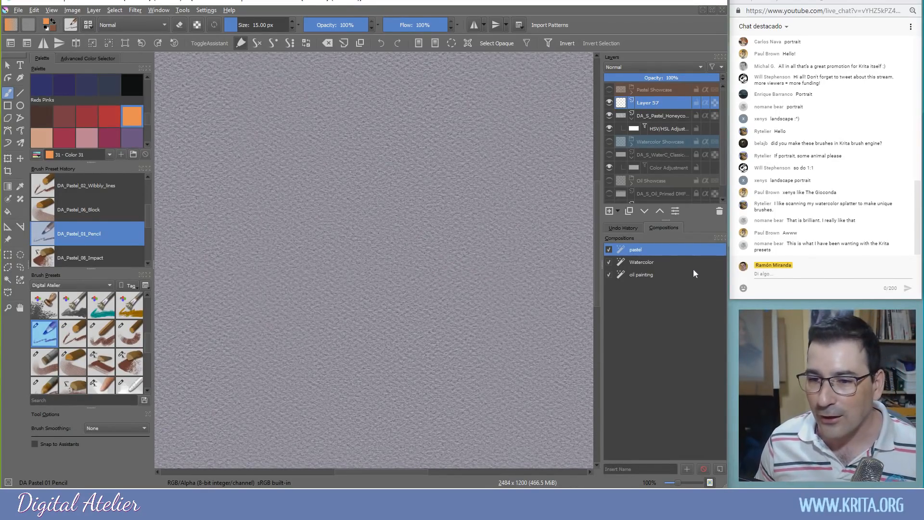
Browse pastel and oil presets in the Brush Presets docker, returning to DA_Pastel_03_Legacy
click(73, 336)
click(101, 336)
click(132, 337)
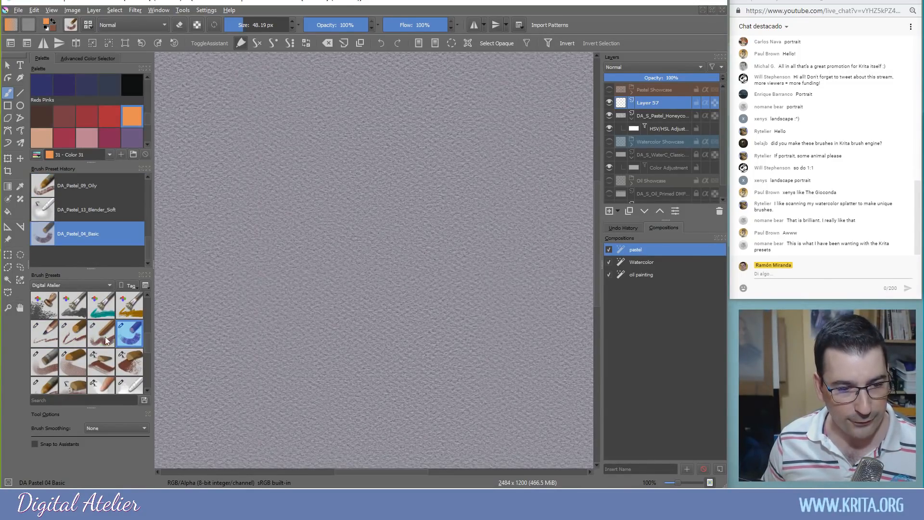
click(105, 336)
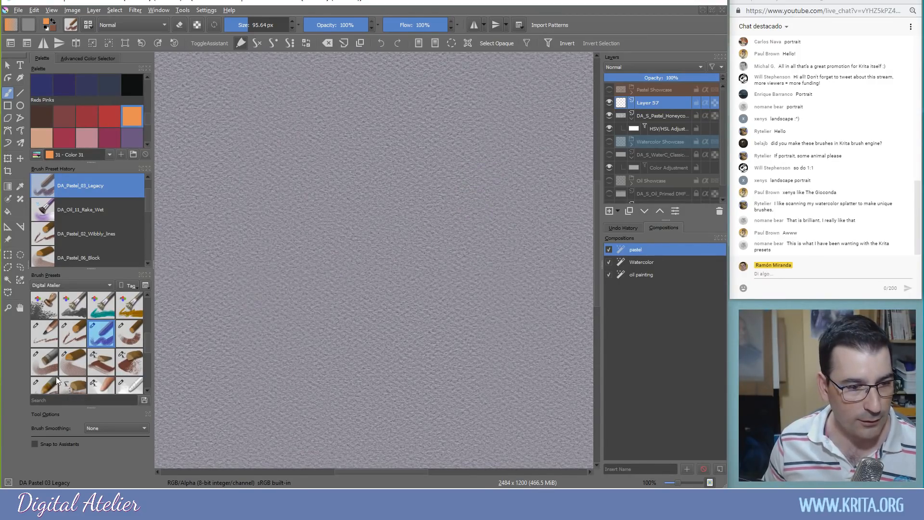
drag(149, 338, 148, 342)
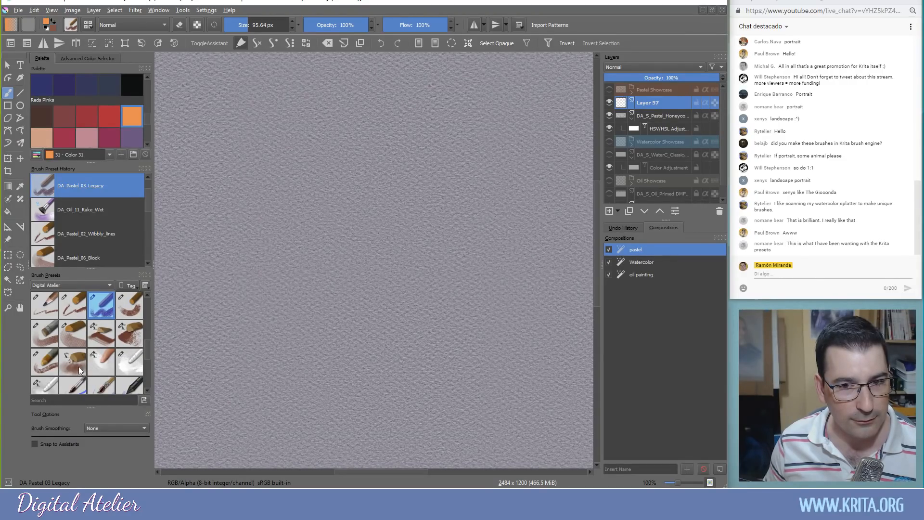
drag(147, 343, 147, 347)
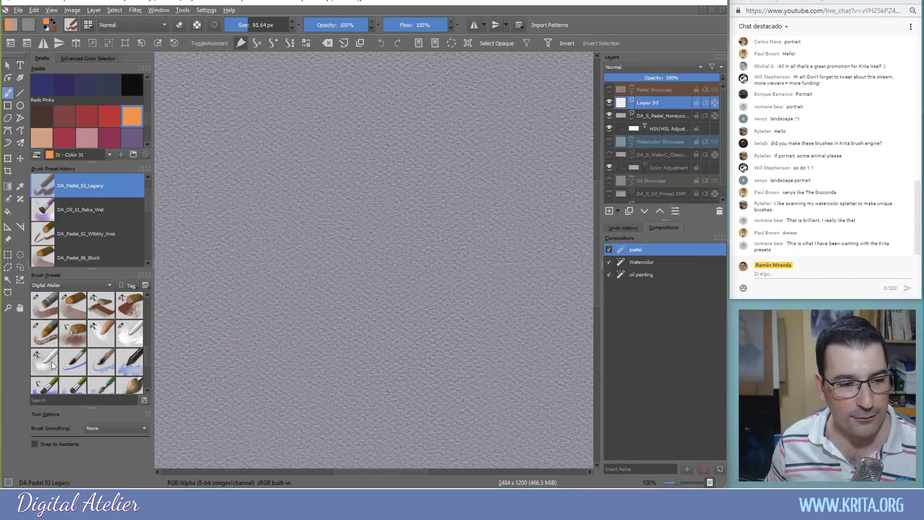
mouse_move(148, 362)
mouse_down()
mouse_move(146, 374)
mouse_move(146, 309)
mouse_move(148, 342)
mouse_up()
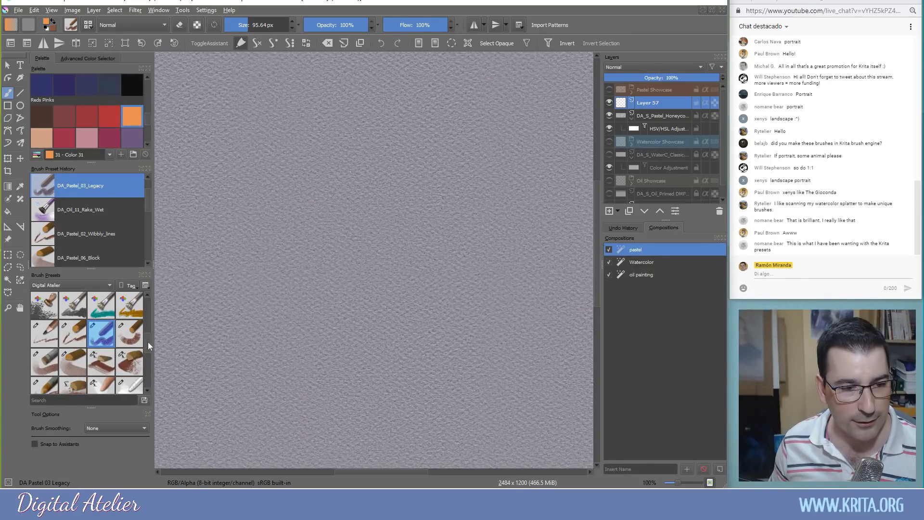
Select DA_Pastel_04_Basic, paint an orange test stroke down the canvas, then clear it
click(129, 333)
mouse_move(299, 181)
mouse_down()
mouse_move(358, 224)
mouse_move(297, 197)
mouse_move(284, 253)
mouse_move(300, 277)
mouse_up()
key(Delete)
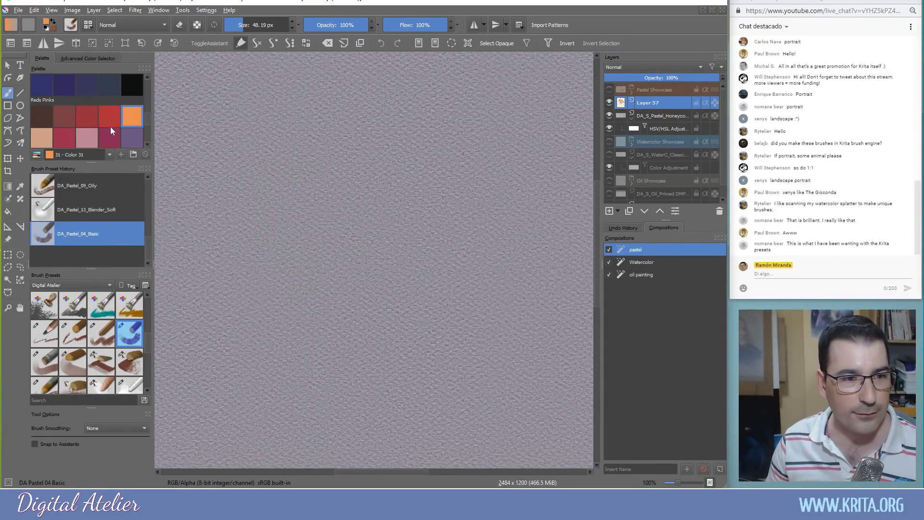
Test DA_Pastel_01_Pencil with orange scribbles, then make black (Color 38) the painting colour
click(43, 333)
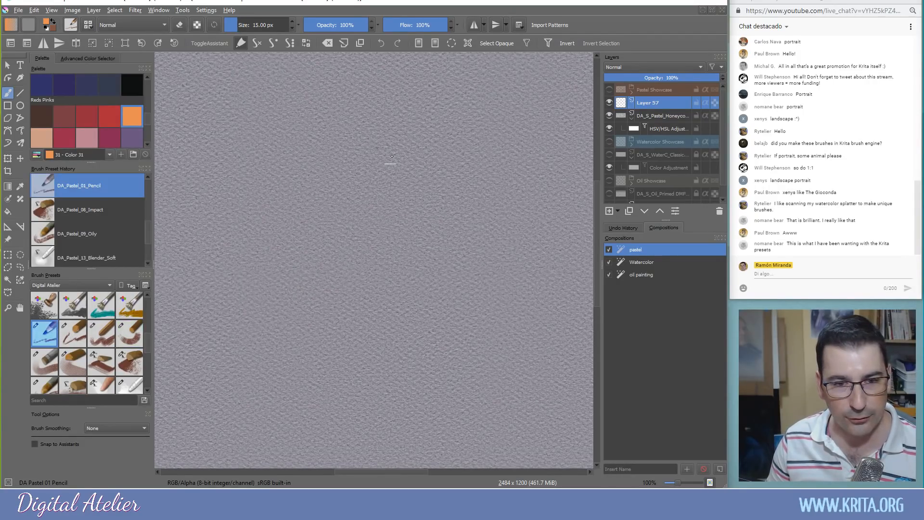
drag(351, 142, 391, 165)
mouse_move(392, 249)
mouse_down()
mouse_move(388, 261)
mouse_move(400, 223)
mouse_up()
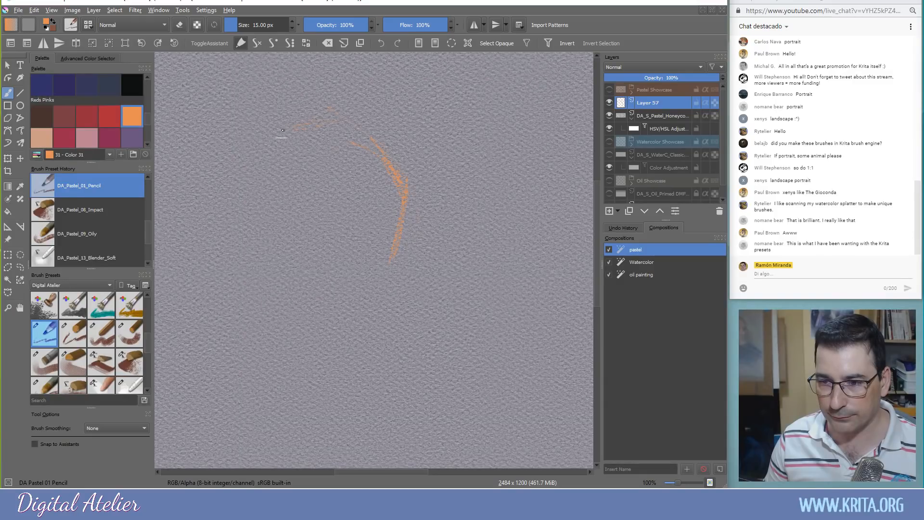
mouse_move(283, 130)
mouse_down()
mouse_move(253, 175)
mouse_move(259, 141)
mouse_move(229, 222)
mouse_up()
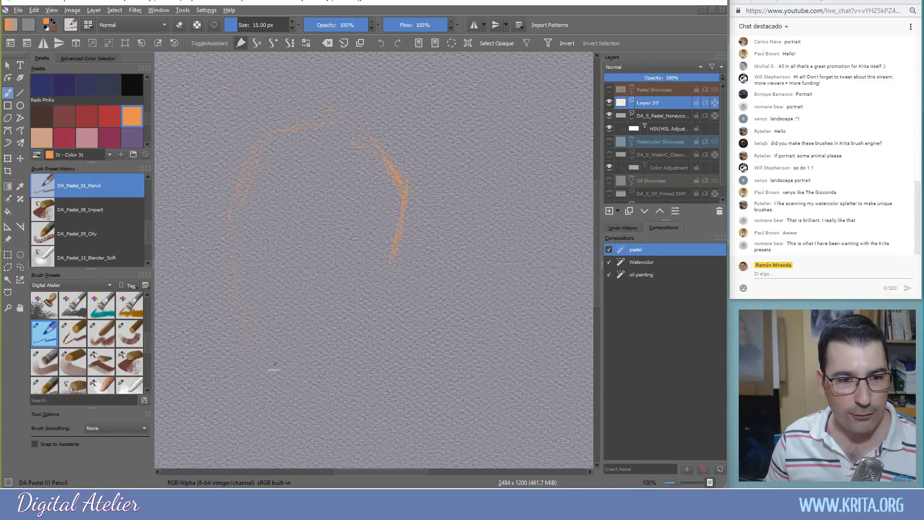
click(131, 81)
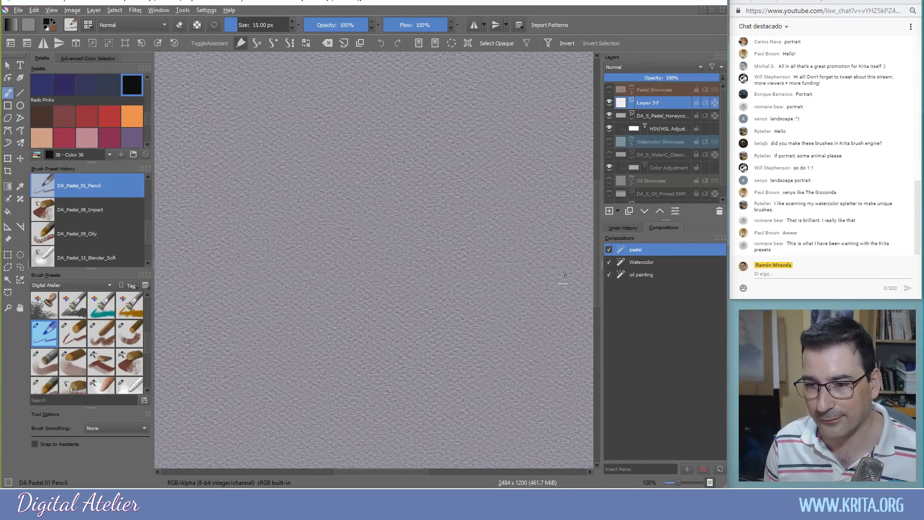
click(762, 276)
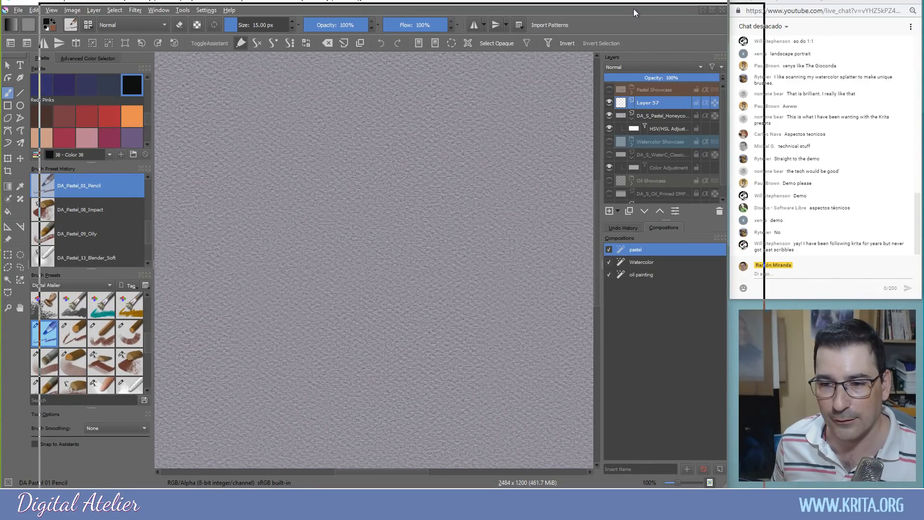
drag(596, 0, 725, 41)
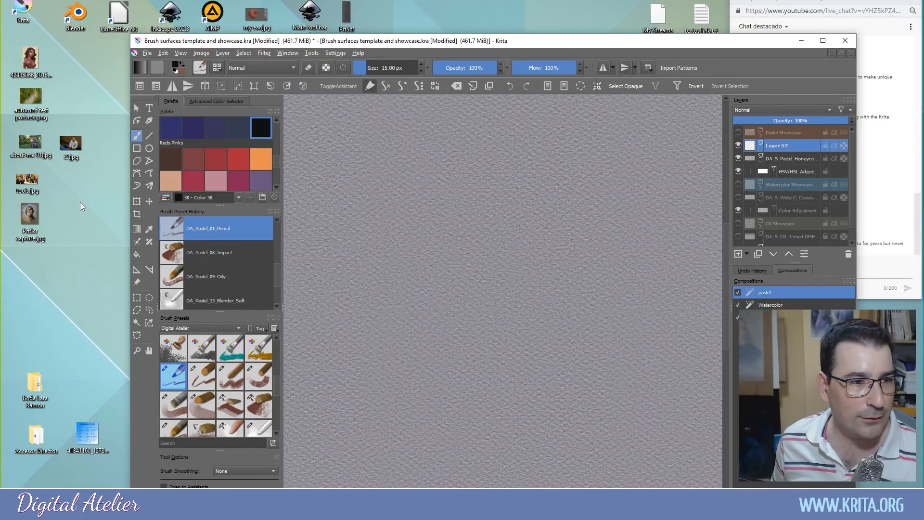
drag(32, 219, 755, 337)
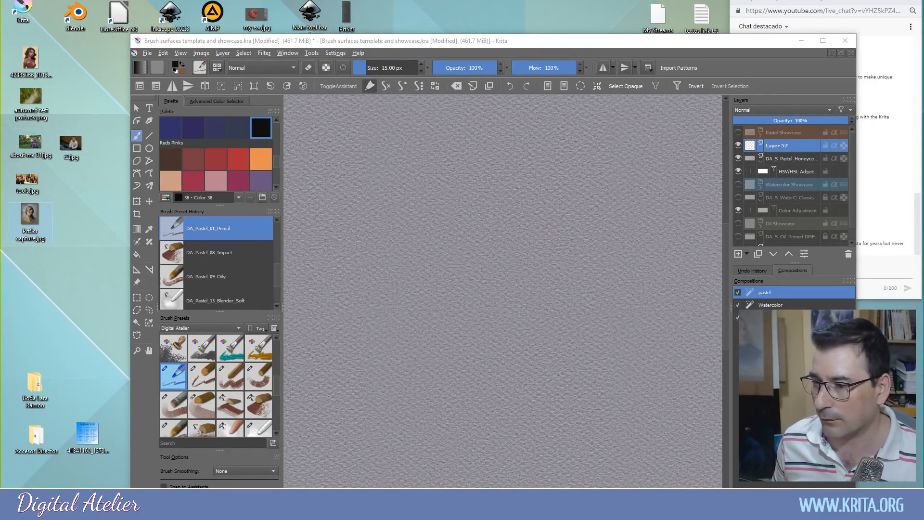
drag(669, 42, 587, 2)
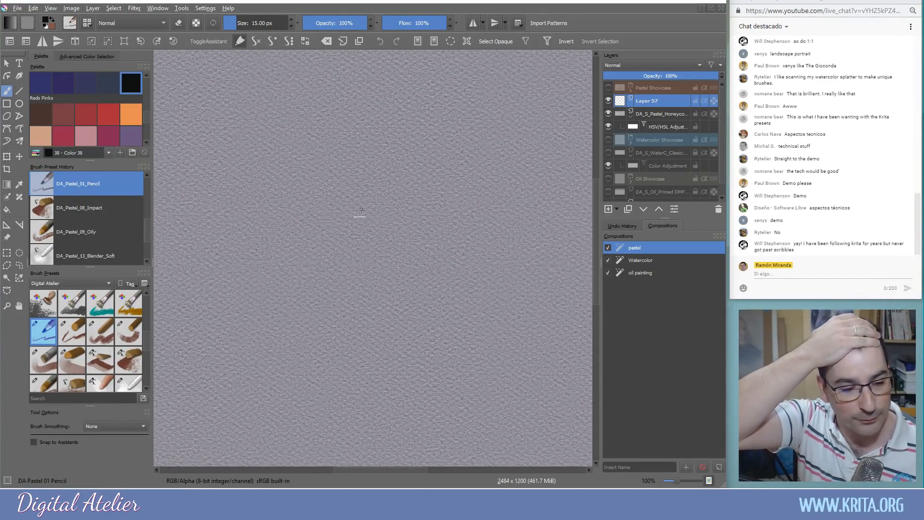
drag(145, 337, 147, 342)
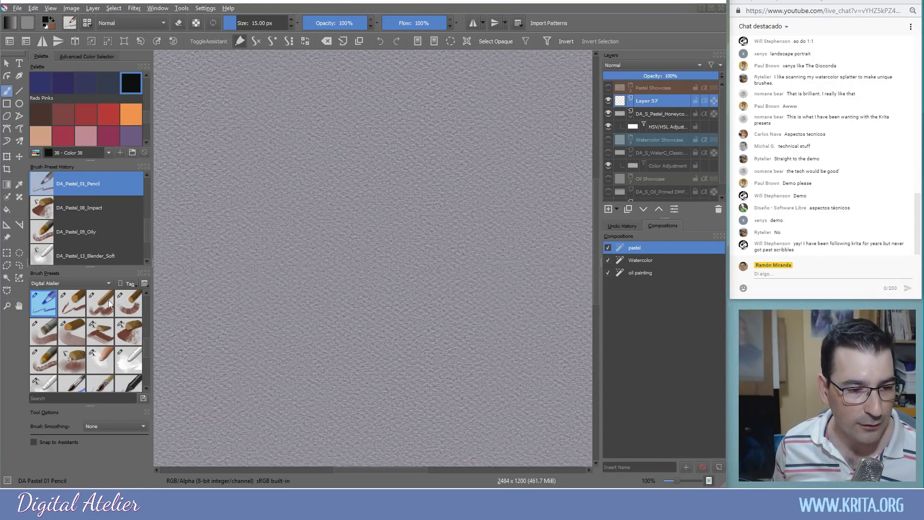
scroll(145, 346, down, 5)
scroll(145, 316, up, 1)
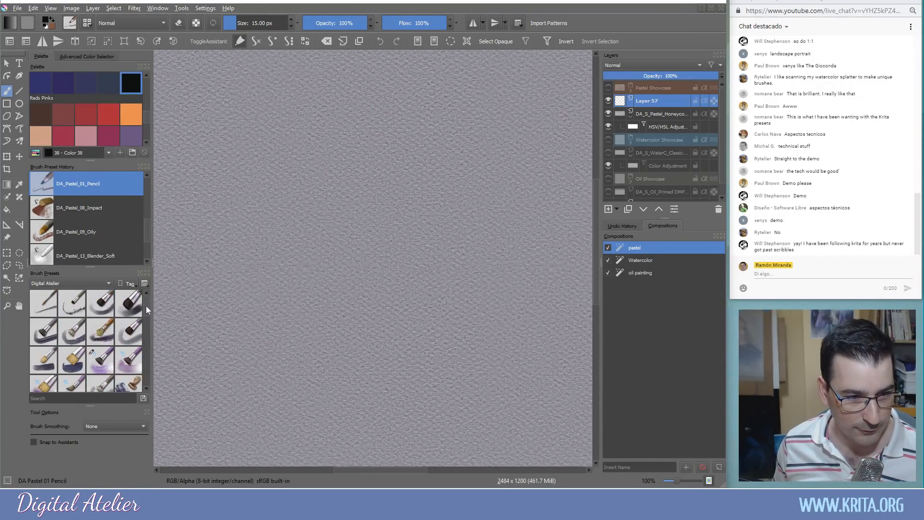
Switch to the oil painting composition, add Layer 58, and pick DA_Oil_02_Dirty_Sketch
click(639, 273)
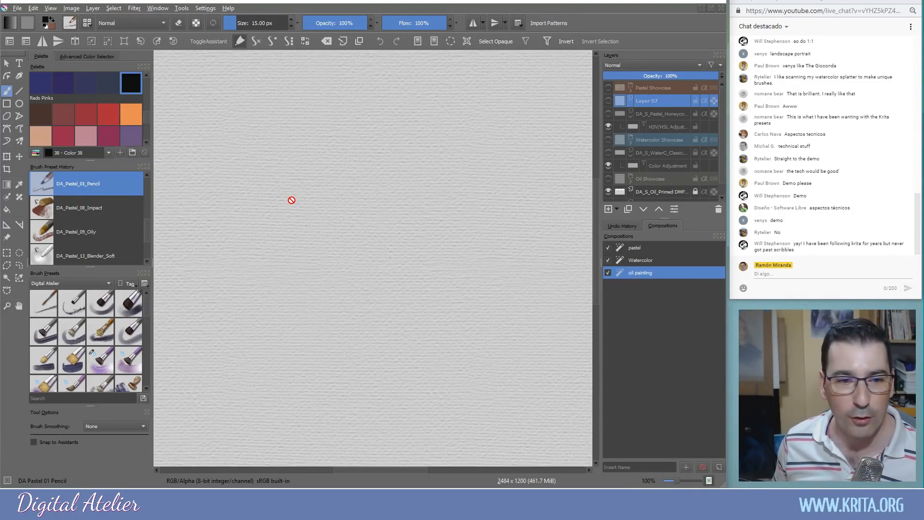
click(609, 209)
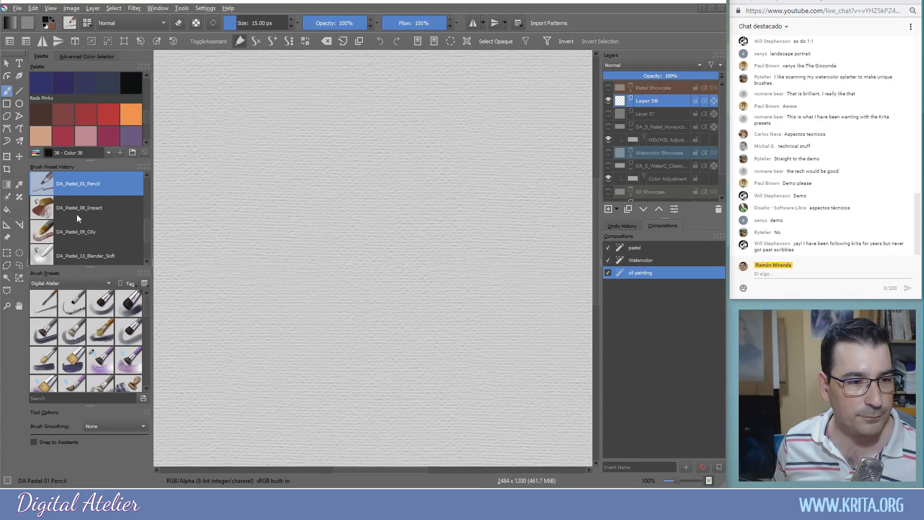
click(71, 303)
Paint a large fan of dark scratchy oil strokes, filling the light gap
mouse_move(374, 185)
mouse_down()
mouse_move(409, 219)
mouse_move(407, 234)
mouse_up()
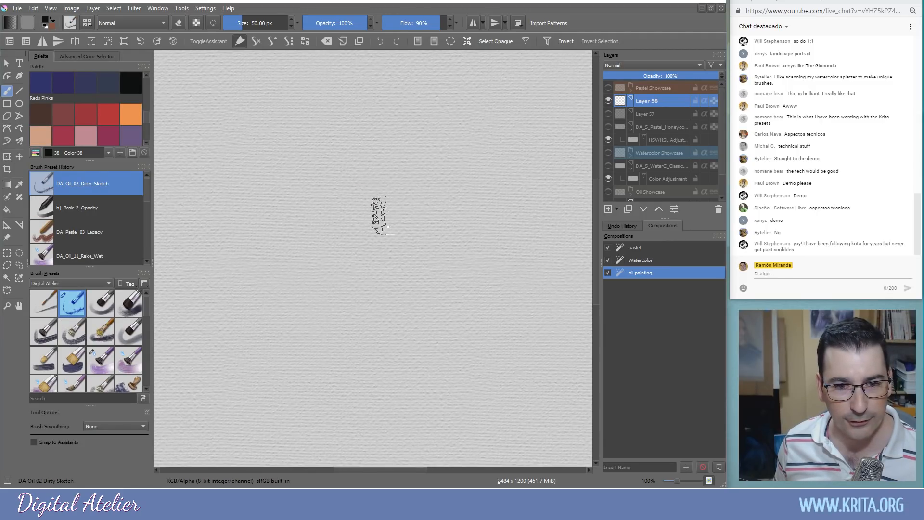
drag(284, 168, 318, 180)
drag(334, 179, 407, 246)
mouse_move(300, 174)
mouse_down()
mouse_move(364, 218)
mouse_move(261, 204)
mouse_move(342, 242)
mouse_move(402, 252)
mouse_move(310, 255)
mouse_move(432, 275)
mouse_move(371, 289)
mouse_move(409, 292)
mouse_move(282, 297)
mouse_move(371, 301)
mouse_move(247, 302)
mouse_move(294, 274)
mouse_up()
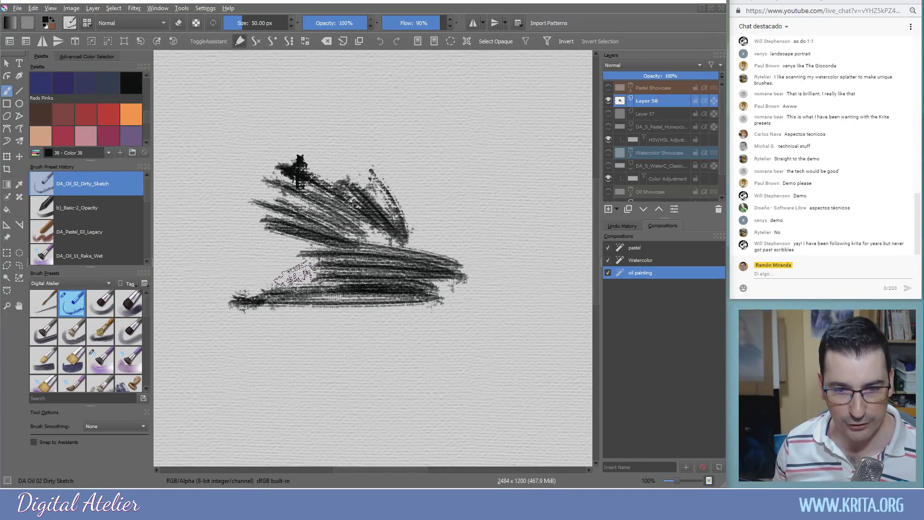
mouse_move(394, 234)
mouse_down()
mouse_move(337, 241)
mouse_move(441, 259)
mouse_move(397, 224)
mouse_up()
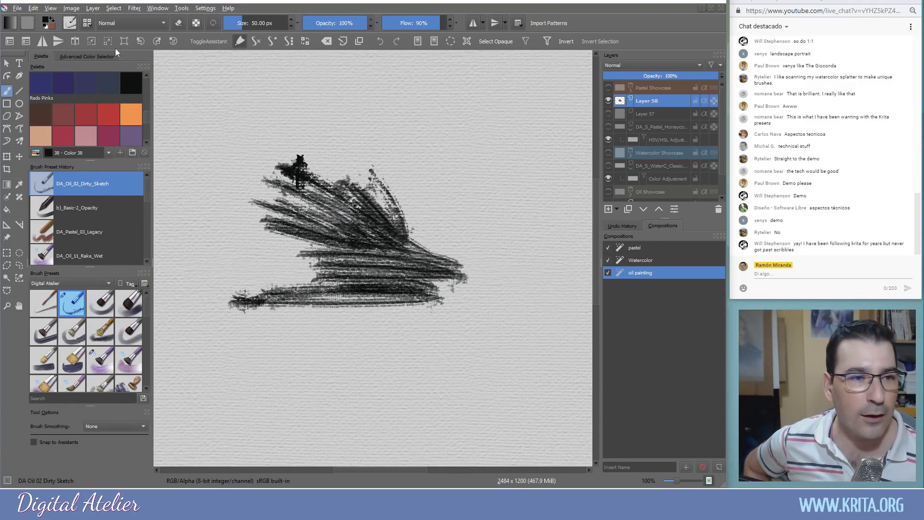
Replace the DA_Oil_02_Dirty_Sketch rake tip with the predefined Watercolor brush tip
click(70, 24)
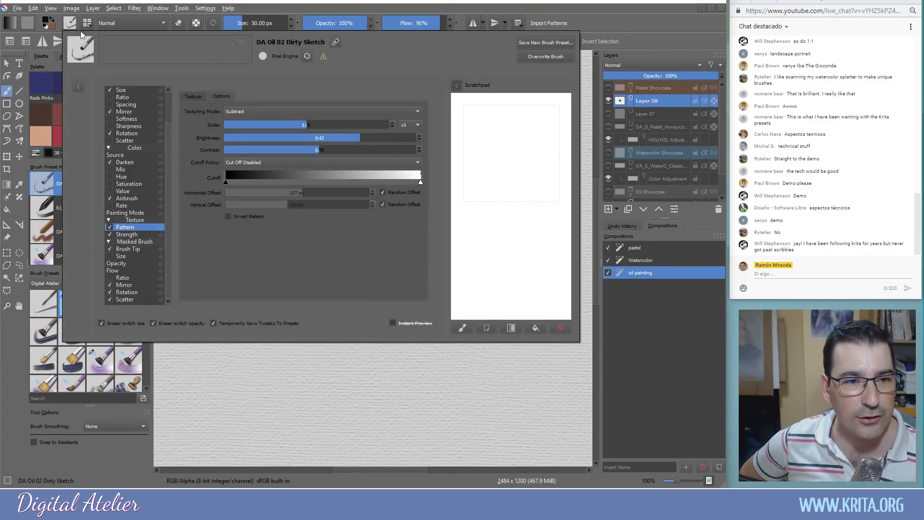
scroll(161, 102, up, 3)
click(136, 97)
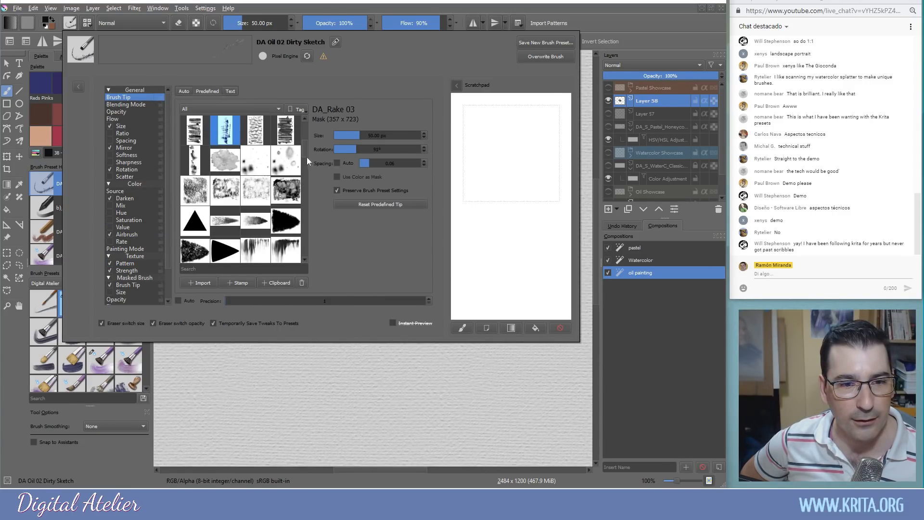
drag(307, 157, 307, 126)
scroll(305, 138, down, 2)
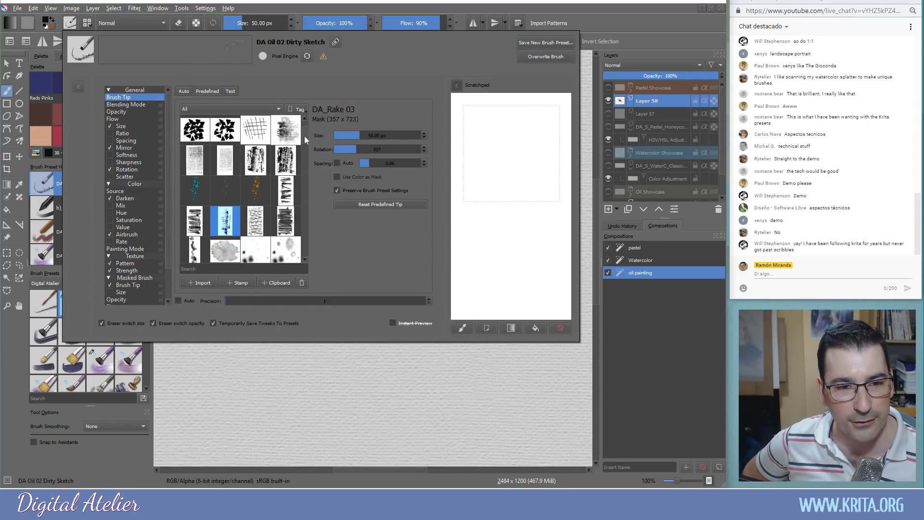
scroll(305, 140, down, 2)
mouse_move(304, 142)
mouse_down()
mouse_move(305, 245)
mouse_move(307, 124)
mouse_move(306, 258)
mouse_up()
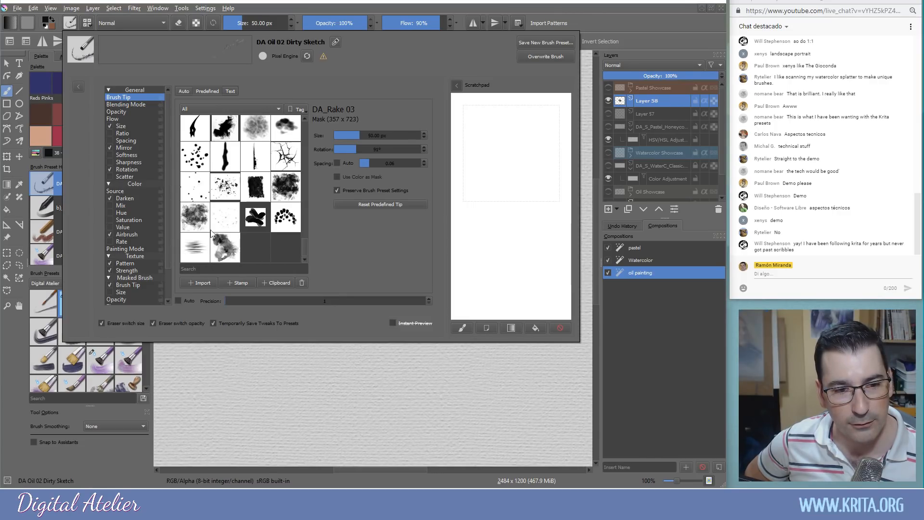
click(223, 252)
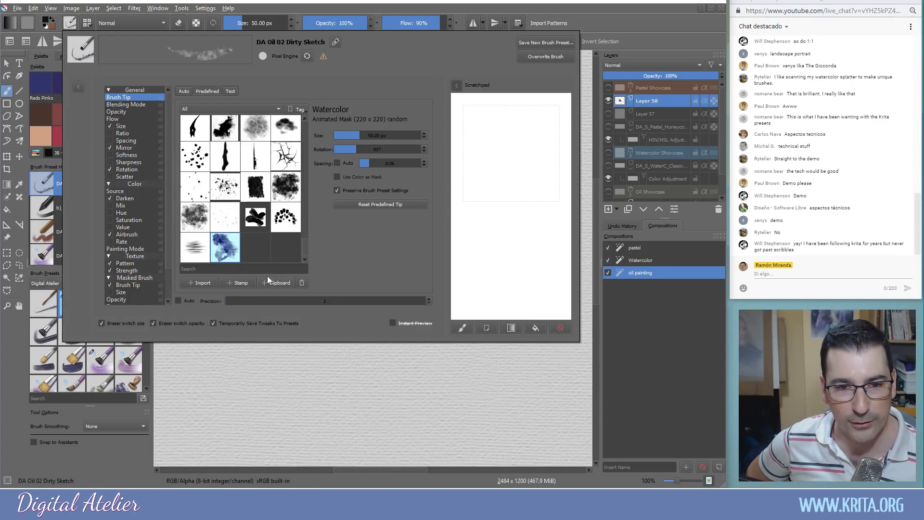
click(369, 379)
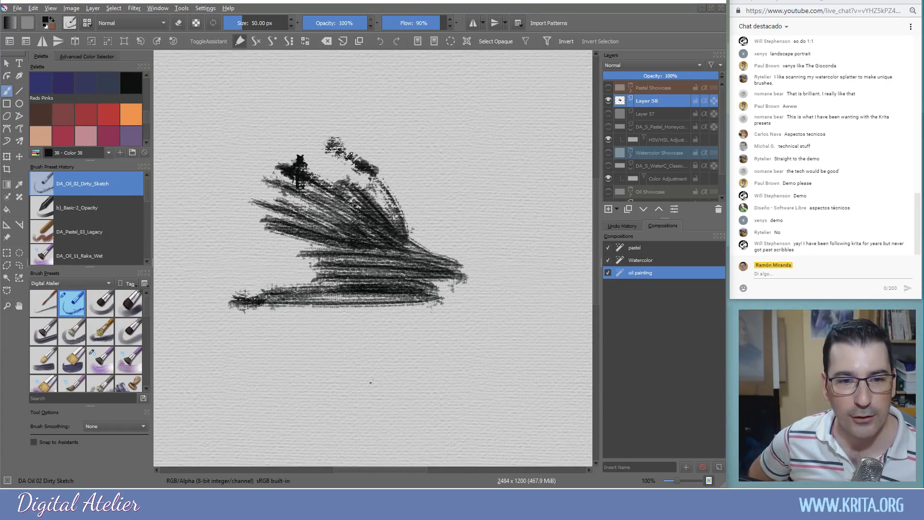
Paint dark Watercolor-tipped zigzag strokes right of and above the oil fan
drag(337, 147, 378, 168)
mouse_move(359, 120)
mouse_down()
mouse_move(424, 154)
mouse_move(496, 120)
mouse_move(518, 199)
mouse_move(489, 214)
mouse_move(483, 258)
mouse_move(544, 207)
mouse_move(553, 121)
mouse_move(532, 142)
mouse_move(505, 145)
mouse_move(502, 103)
mouse_move(462, 94)
mouse_move(441, 102)
mouse_up()
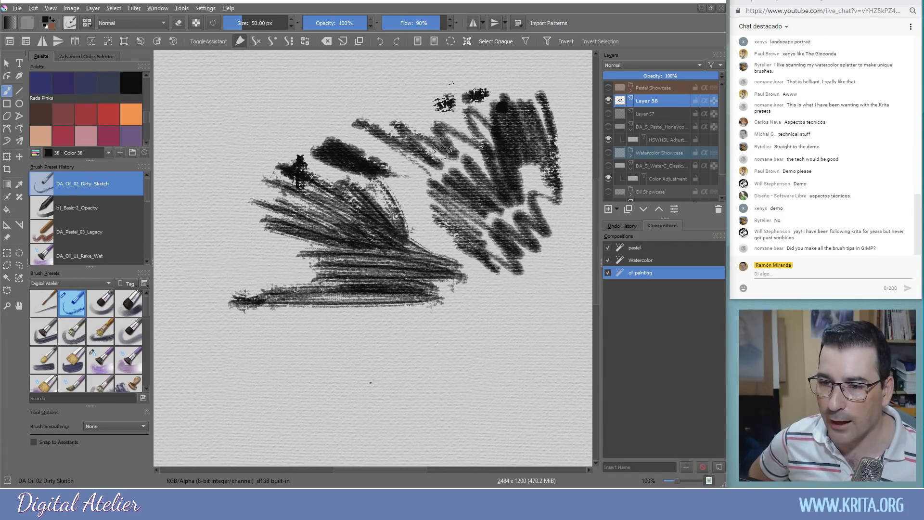
mouse_move(436, 97)
mouse_down()
mouse_move(399, 129)
mouse_move(436, 90)
mouse_move(392, 98)
mouse_up()
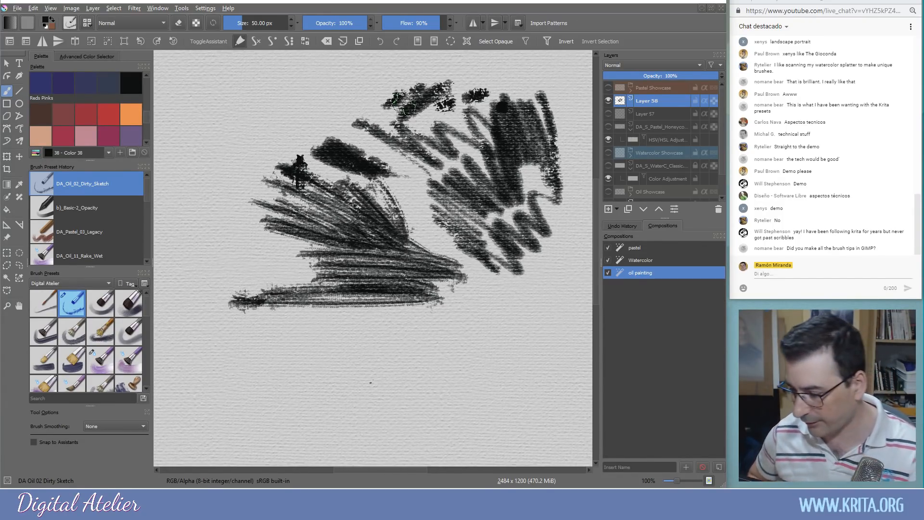
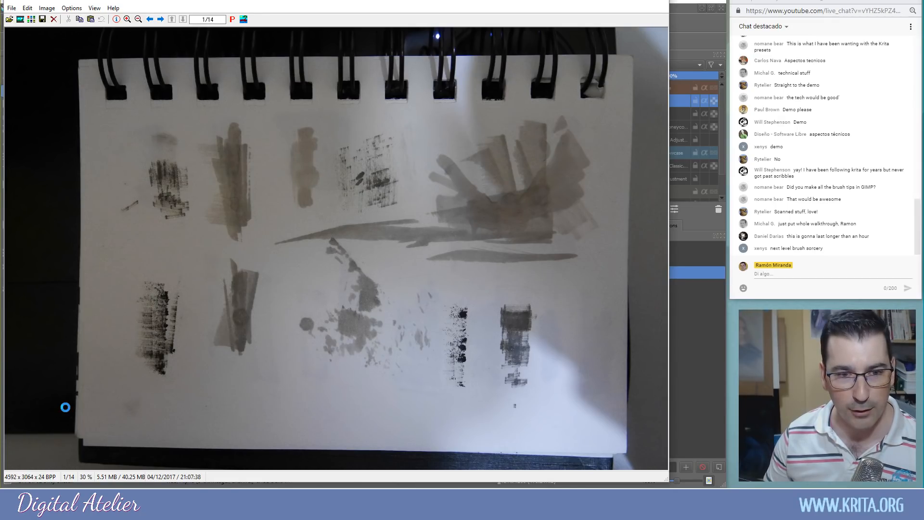
Page through the ink brush-stroke test photos up to image 13, then close IrfanView
key(Right)
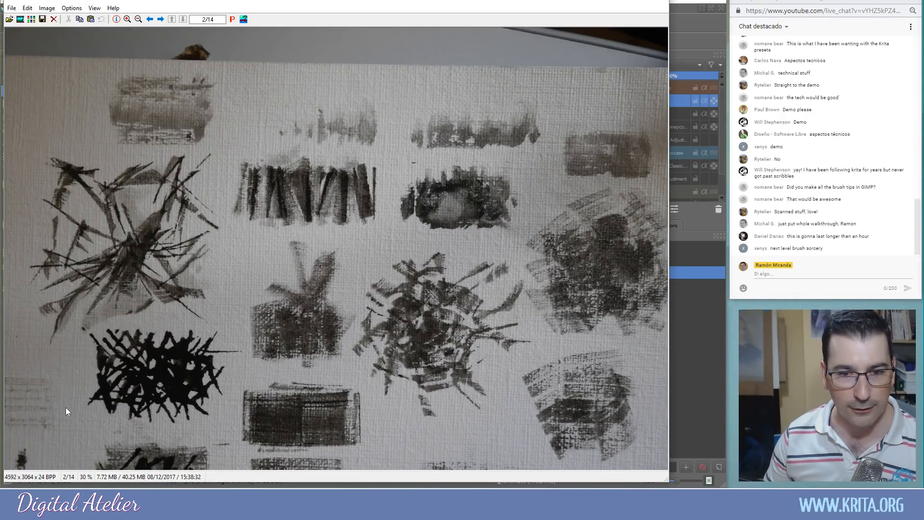
key(Right)
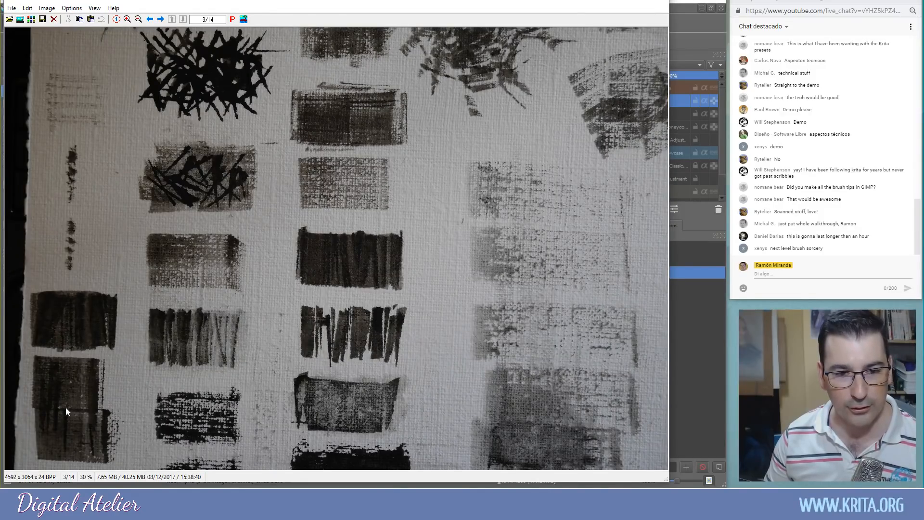
key(Right)
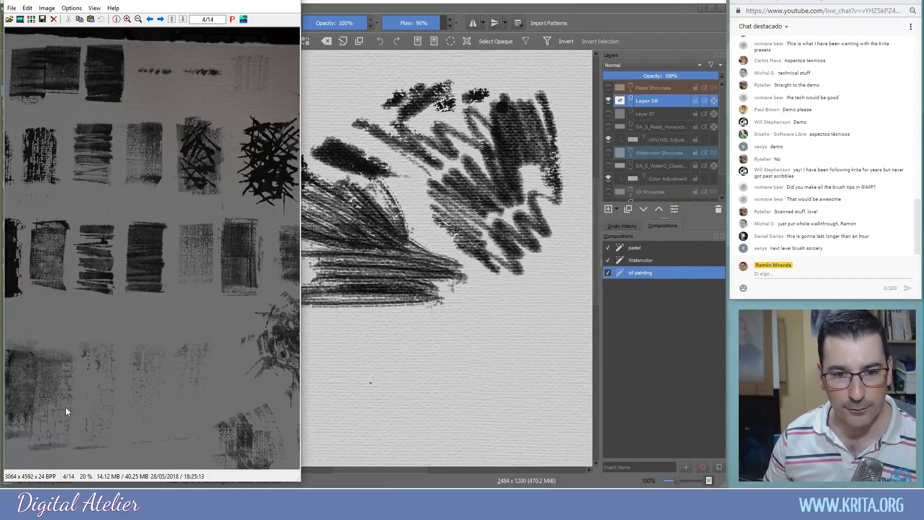
key(Right)
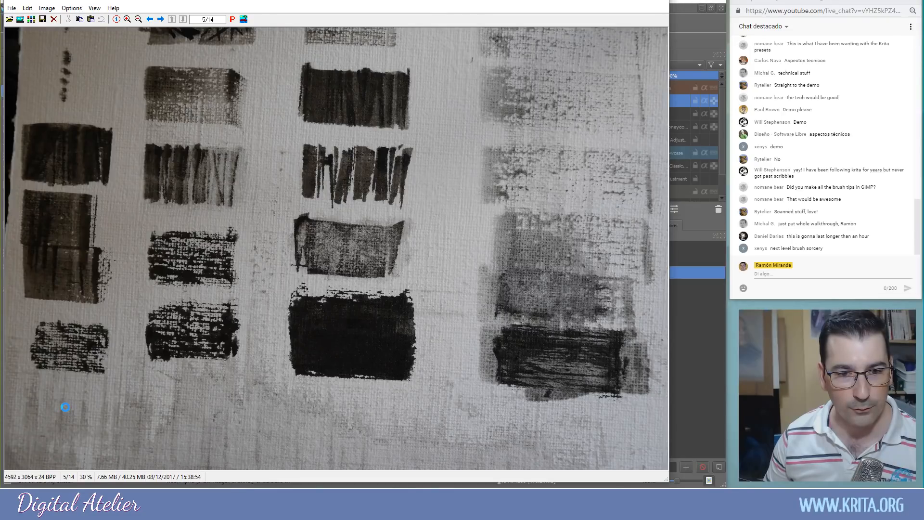
key(Right)
key(Right)
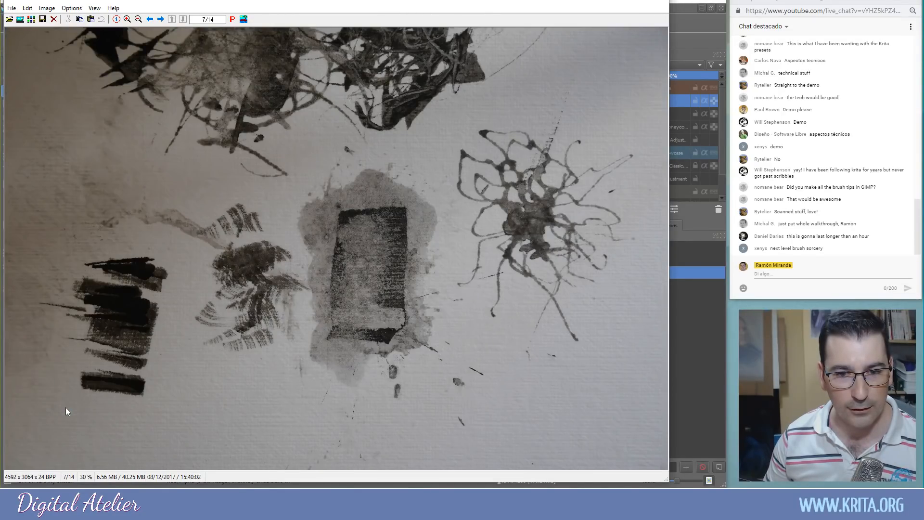
key(Right)
key(Right)
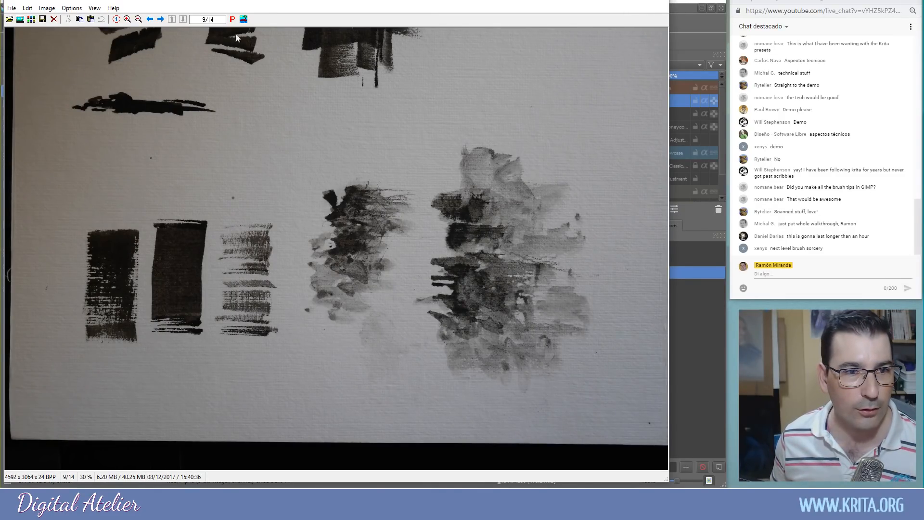
click(163, 21)
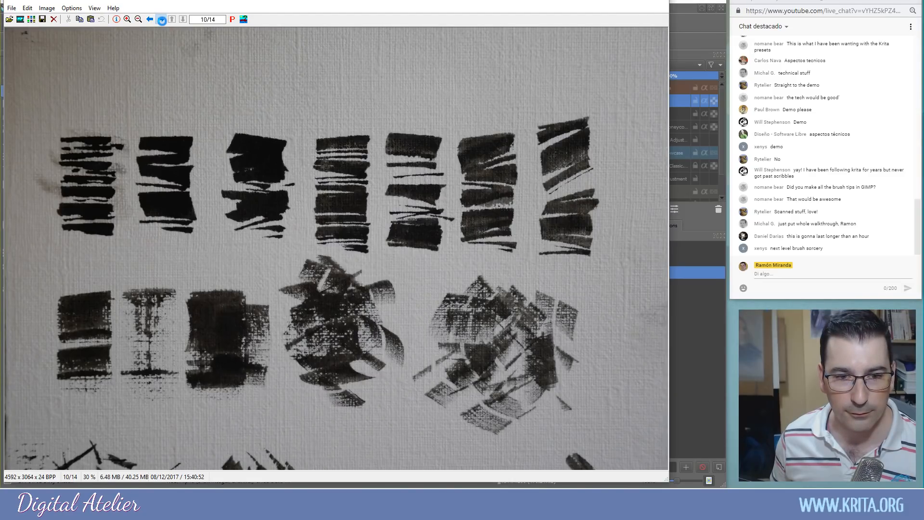
click(163, 21)
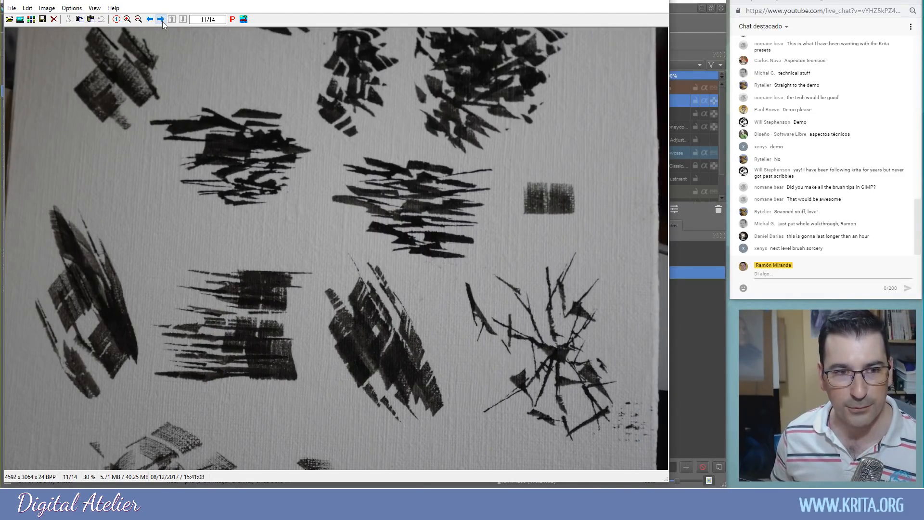
click(163, 21)
click(163, 21)
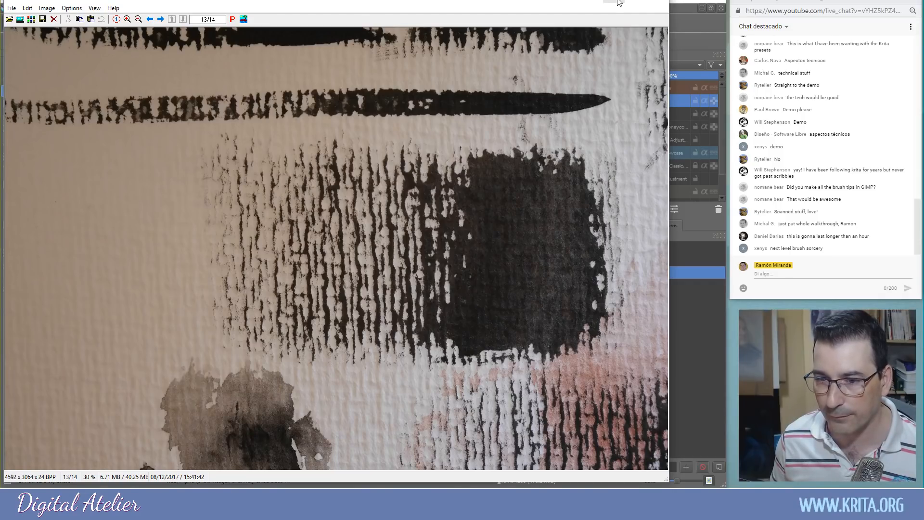
click(657, 2)
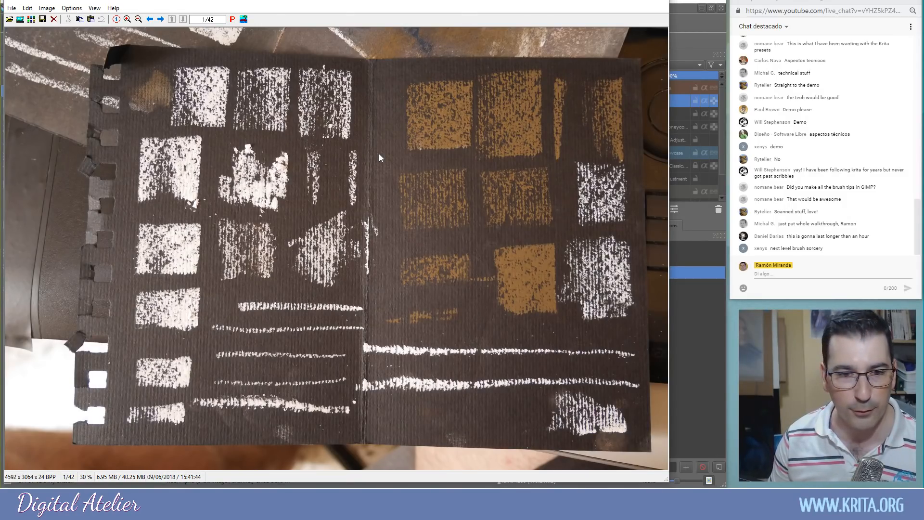
Go to the third pastel photo and zoom into the handwritten notebook page
key(Right)
key(Right)
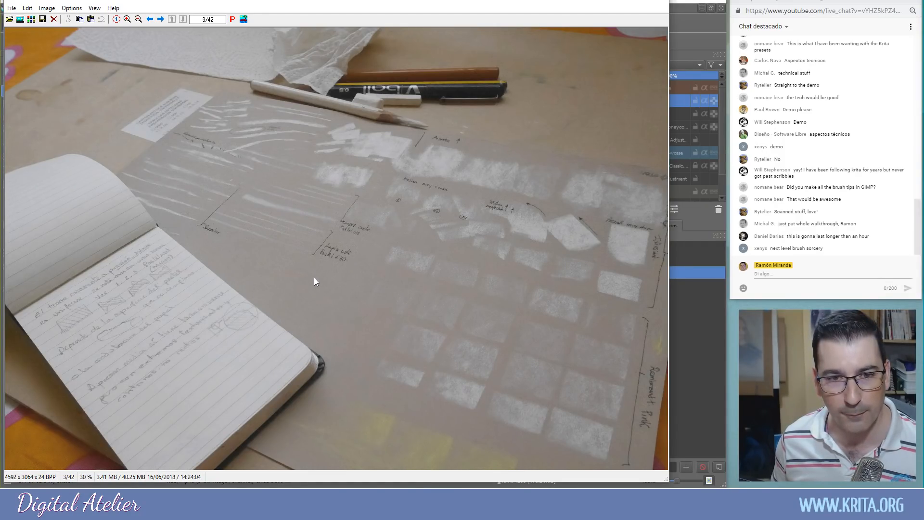
drag(46, 237, 244, 409)
click(131, 326)
drag(375, 359, 327, 344)
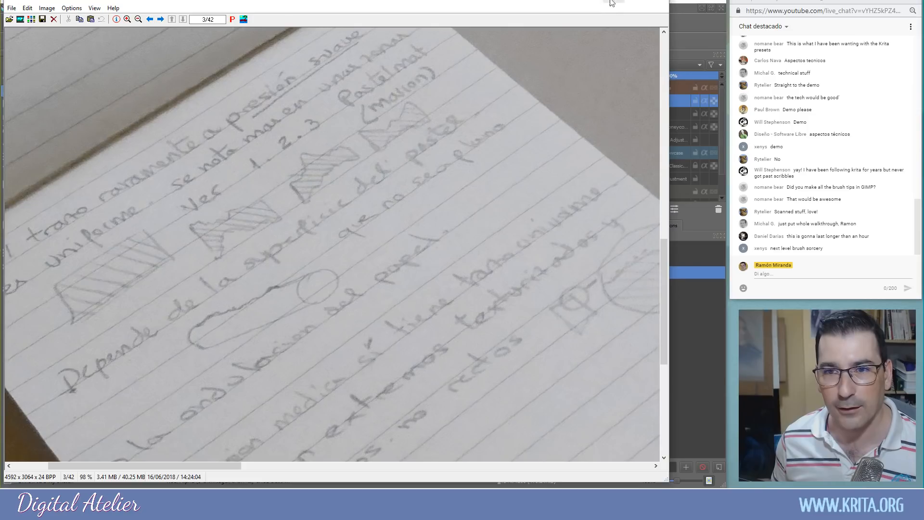
Browse the pastel stroke photos to image 11 of 42, then close the viewer
click(160, 20)
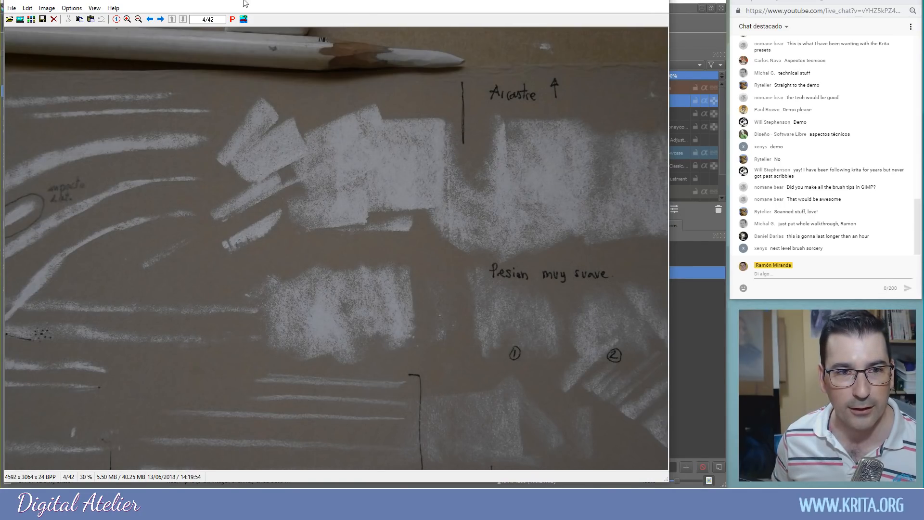
click(160, 19)
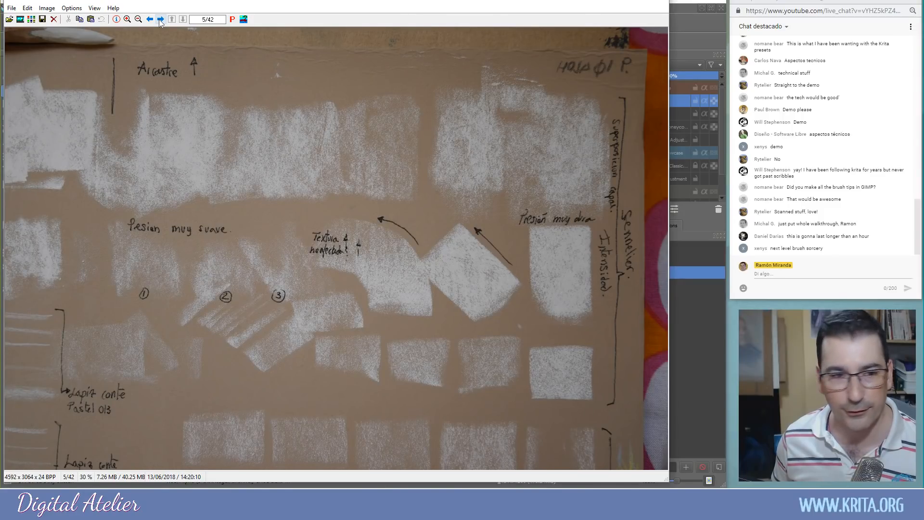
click(161, 19)
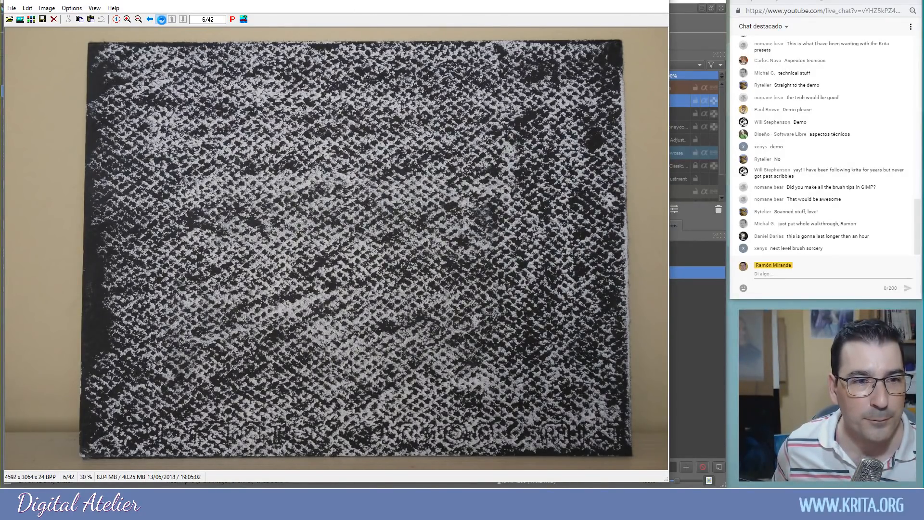
click(161, 19)
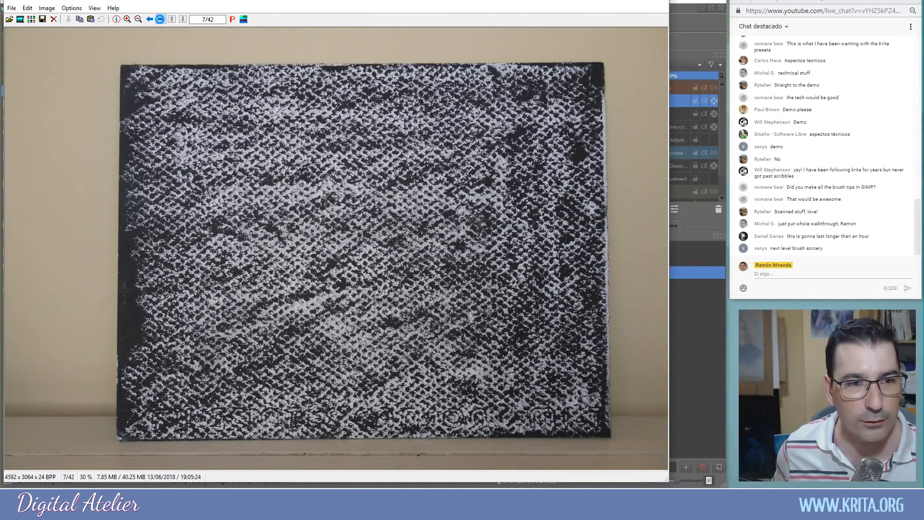
click(161, 20)
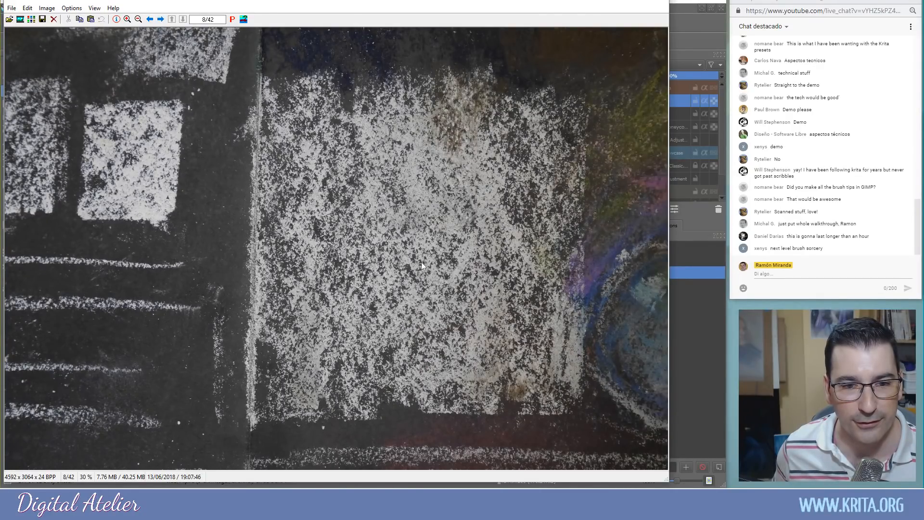
scroll(507, 347, up, 2)
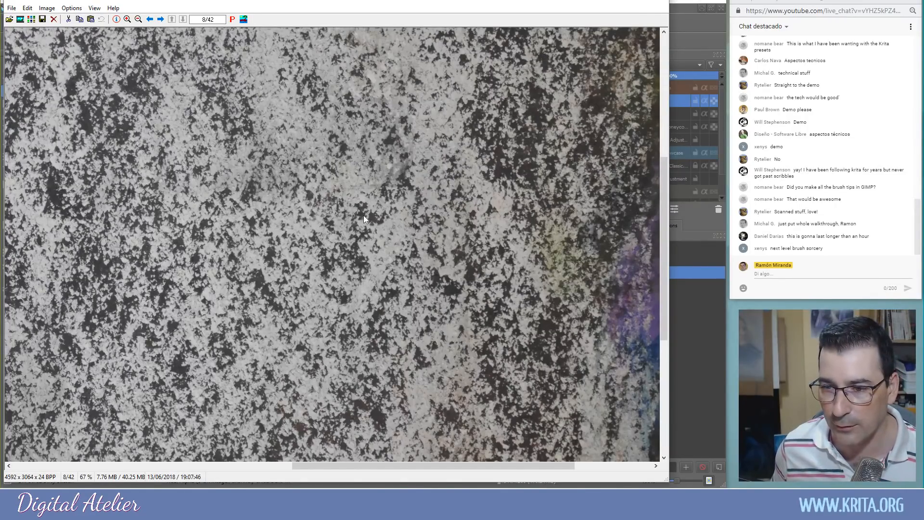
click(161, 20)
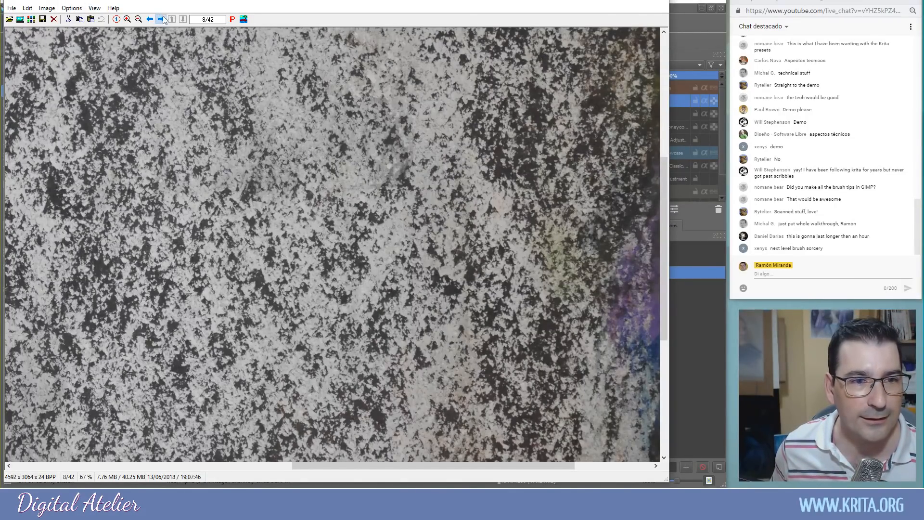
click(161, 19)
click(161, 19)
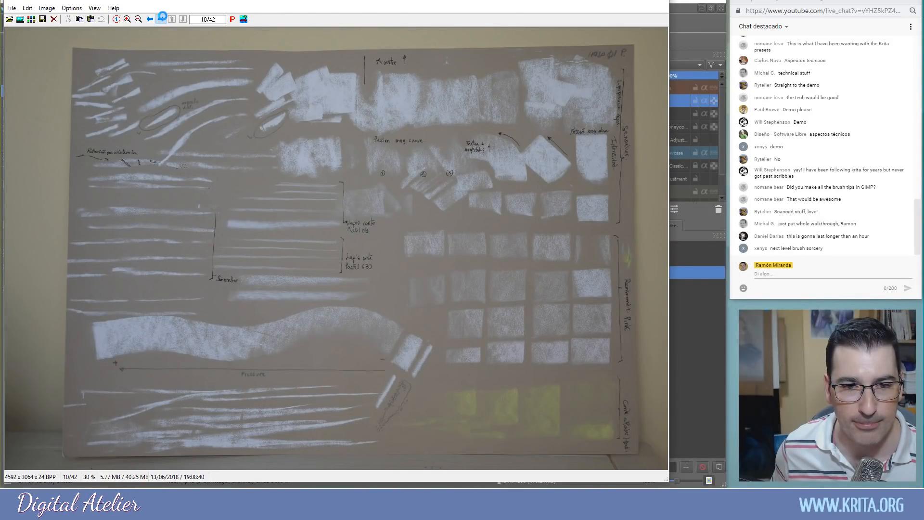
click(645, 7)
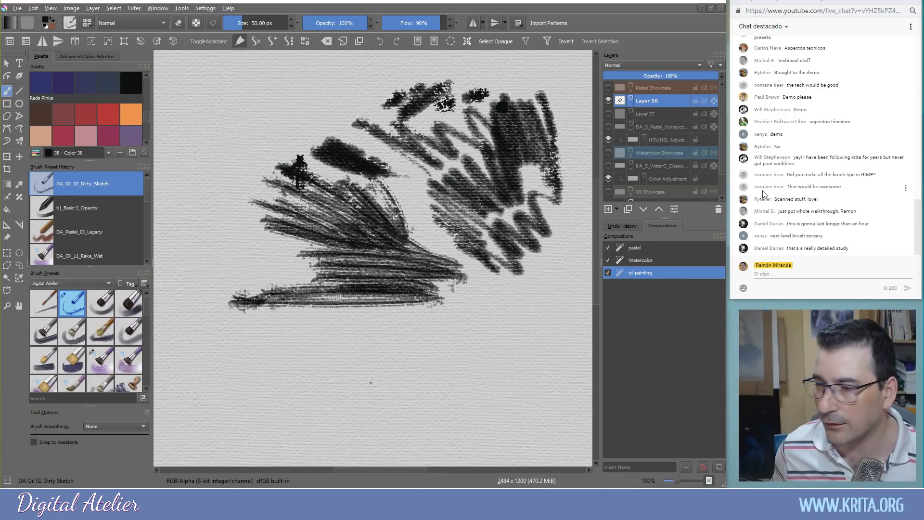
drag(481, 15, 279, 3)
drag(822, 493, 465, 388)
drag(231, 2, 317, 8)
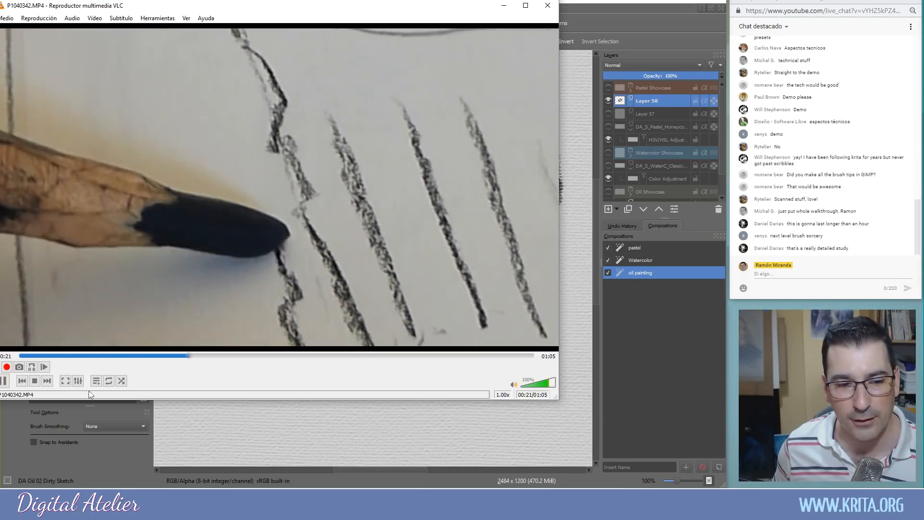
click(4, 380)
click(504, 7)
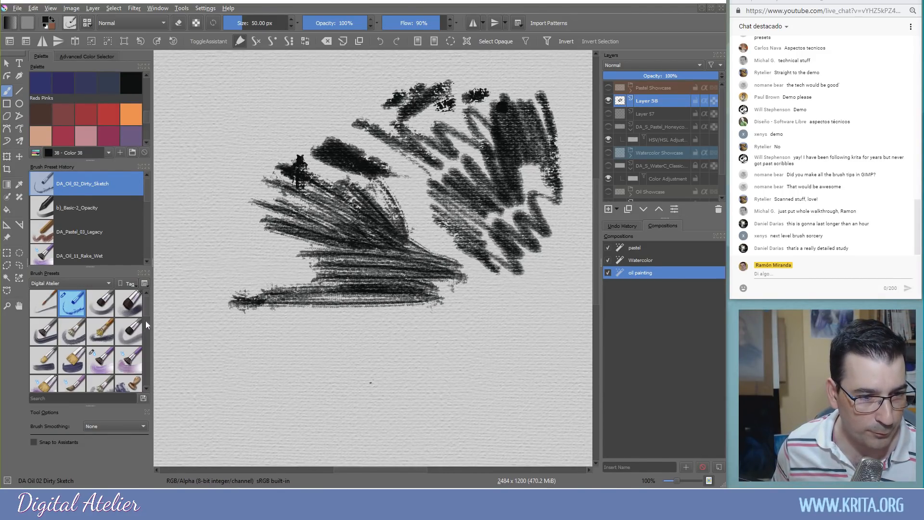
drag(146, 310, 148, 343)
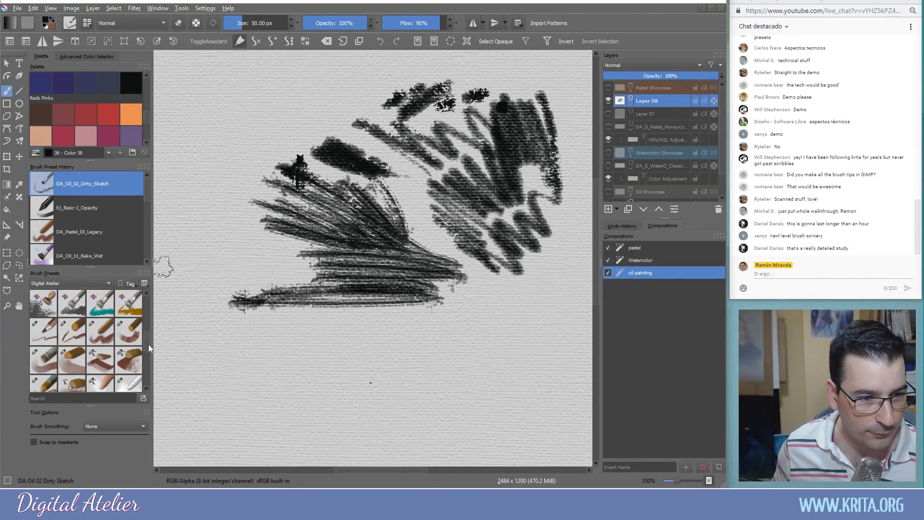
Select the DA_Pastel_02_Wibbly_lines brush preset
click(68, 334)
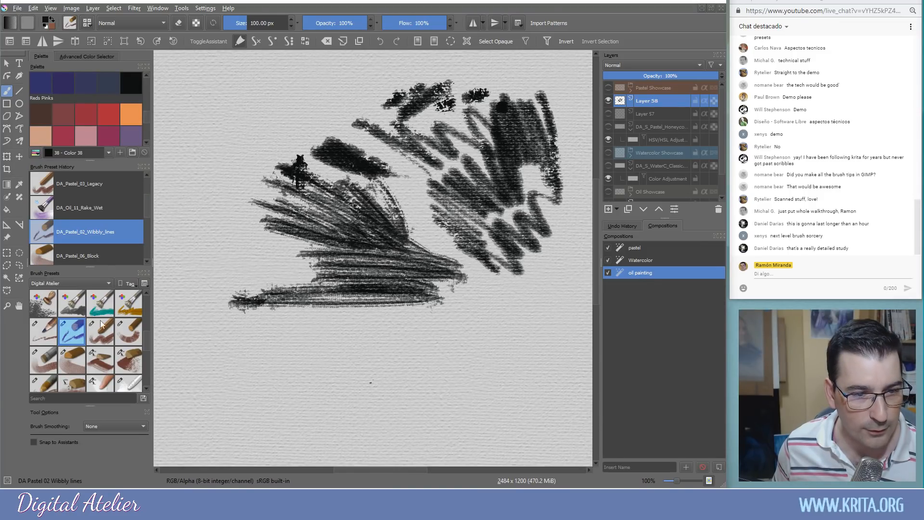
click(46, 329)
click(70, 330)
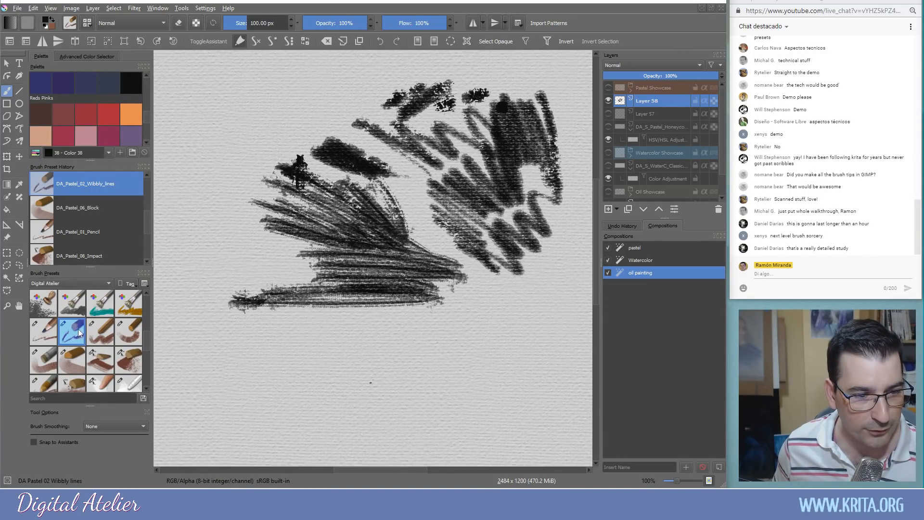
Draw a few long thin test strokes, then clear Layer 58
mouse_move(354, 396)
mouse_down()
mouse_move(227, 302)
mouse_move(179, 246)
mouse_up()
mouse_move(211, 88)
mouse_down()
mouse_move(278, 344)
mouse_move(311, 437)
mouse_up()
drag(483, 436, 529, 207)
drag(453, 409, 477, 126)
key(Delete)
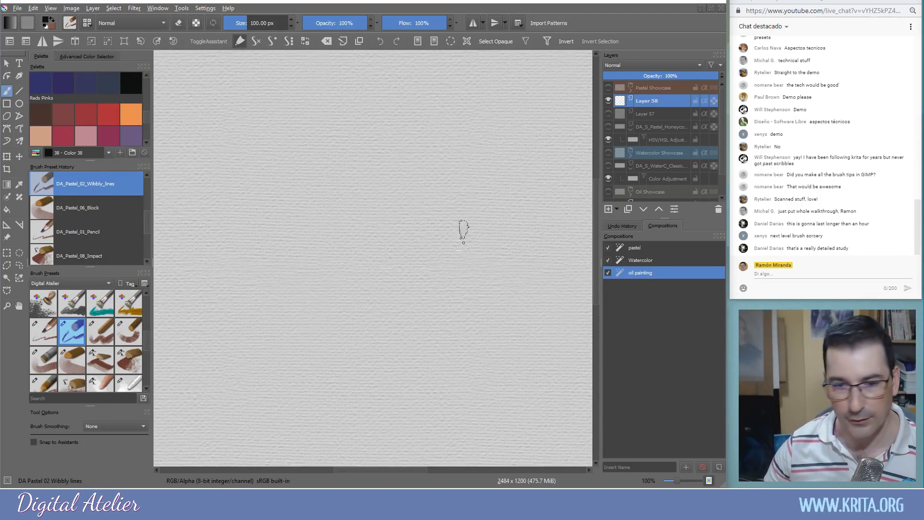
Sketch a tall boxy form's arch, sides and base line, then select DA_Pastel_08_Impact
mouse_move(456, 174)
mouse_down()
mouse_move(392, 110)
mouse_move(325, 96)
mouse_move(344, 99)
mouse_move(305, 145)
mouse_move(328, 109)
mouse_move(303, 170)
mouse_move(318, 124)
mouse_move(305, 163)
mouse_move(309, 206)
mouse_move(293, 291)
mouse_move(292, 265)
mouse_move(283, 301)
mouse_move(287, 293)
mouse_move(295, 330)
mouse_up()
mouse_move(460, 180)
mouse_down()
mouse_move(456, 236)
mouse_move(420, 409)
mouse_up()
mouse_move(434, 124)
mouse_down()
mouse_move(442, 105)
mouse_move(472, 100)
mouse_move(505, 157)
mouse_move(491, 368)
mouse_up()
drag(505, 262, 505, 345)
mouse_move(413, 304)
mouse_down()
mouse_move(406, 319)
mouse_move(287, 335)
mouse_move(395, 332)
mouse_move(169, 367)
mouse_up()
mouse_move(250, 321)
mouse_down()
mouse_move(258, 324)
mouse_move(229, 166)
mouse_up()
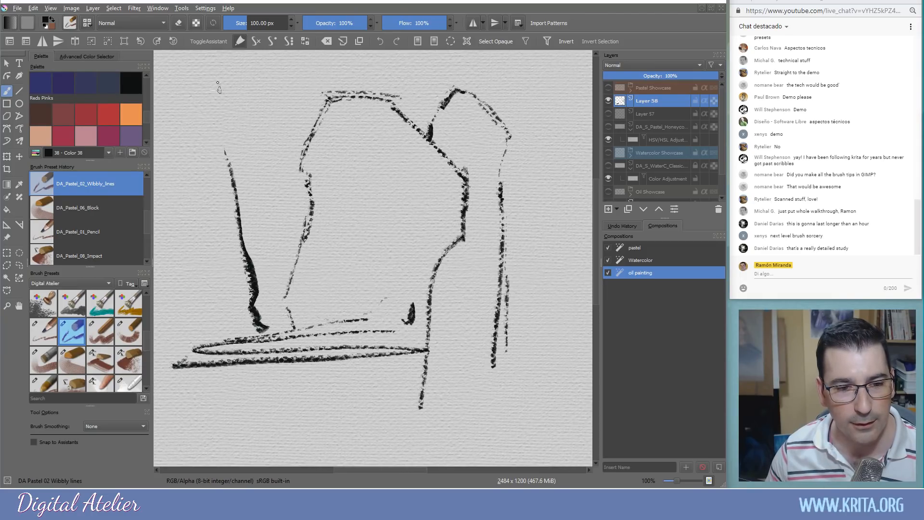
mouse_move(219, 101)
mouse_down()
mouse_move(225, 344)
mouse_move(201, 337)
mouse_move(197, 275)
mouse_up()
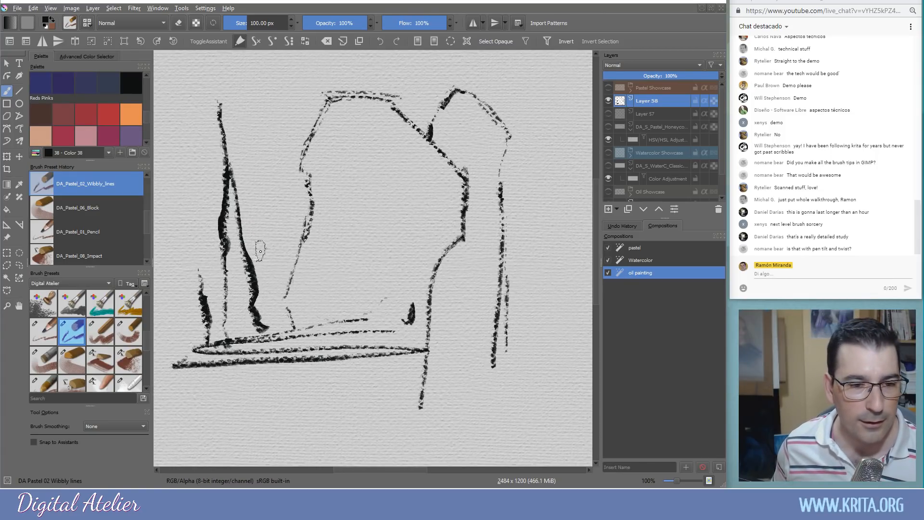
drag(275, 94, 279, 131)
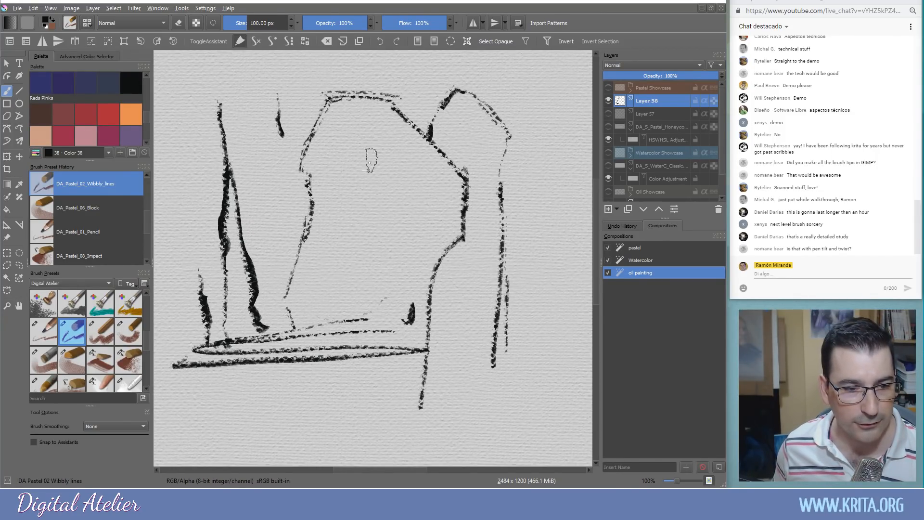
click(128, 360)
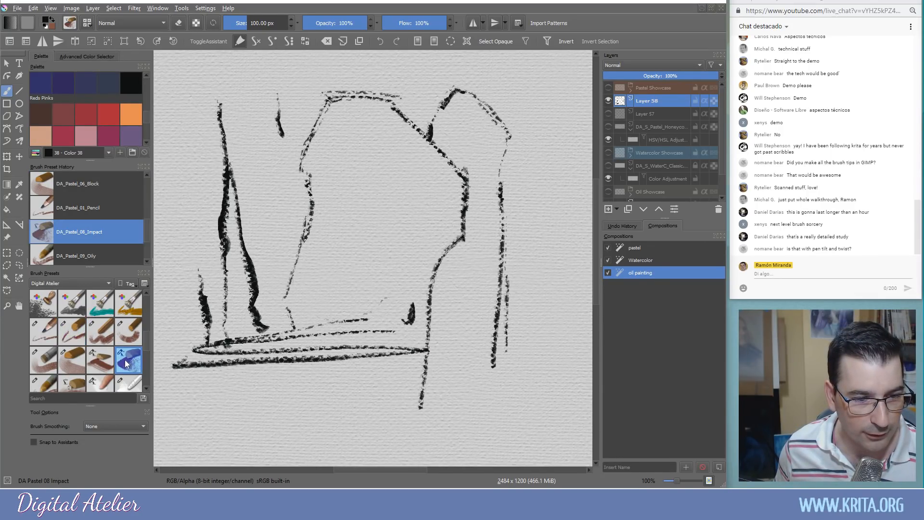
Inspect the DA Pastel 08 Impact brush settings, then paint a thick dark band along the bottom
click(71, 24)
click(462, 328)
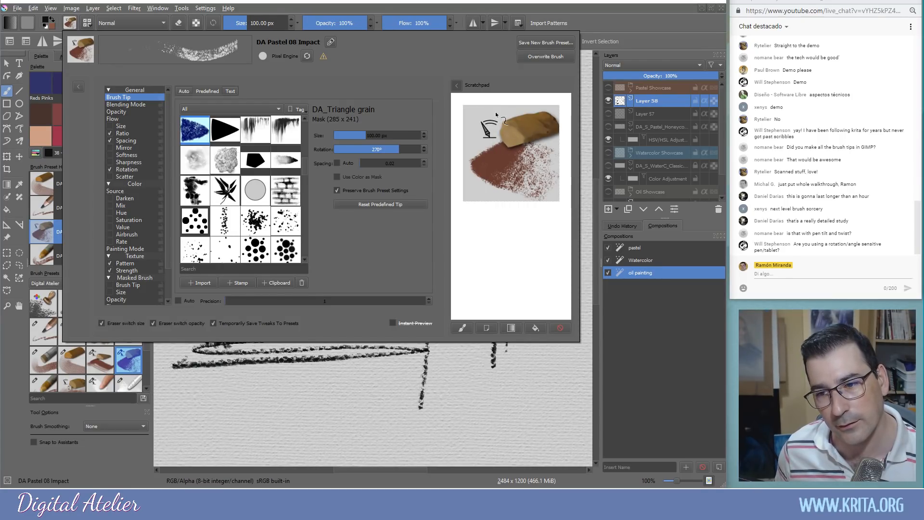
click(501, 398)
mouse_move(517, 357)
mouse_down()
mouse_move(264, 369)
mouse_move(534, 362)
mouse_move(385, 362)
mouse_move(513, 365)
mouse_move(335, 386)
mouse_move(584, 384)
mouse_move(432, 396)
mouse_move(507, 420)
mouse_move(417, 440)
mouse_move(565, 421)
mouse_move(239, 456)
mouse_move(491, 427)
mouse_move(293, 448)
mouse_move(271, 445)
mouse_move(429, 432)
mouse_move(221, 447)
mouse_move(362, 425)
mouse_move(165, 434)
mouse_move(180, 443)
mouse_move(192, 427)
mouse_up()
Scribble dark smoky patches, then draw two wibbly vertical lines right of the sketch
mouse_move(279, 329)
mouse_down()
mouse_move(274, 284)
mouse_move(257, 255)
mouse_move(243, 164)
mouse_up()
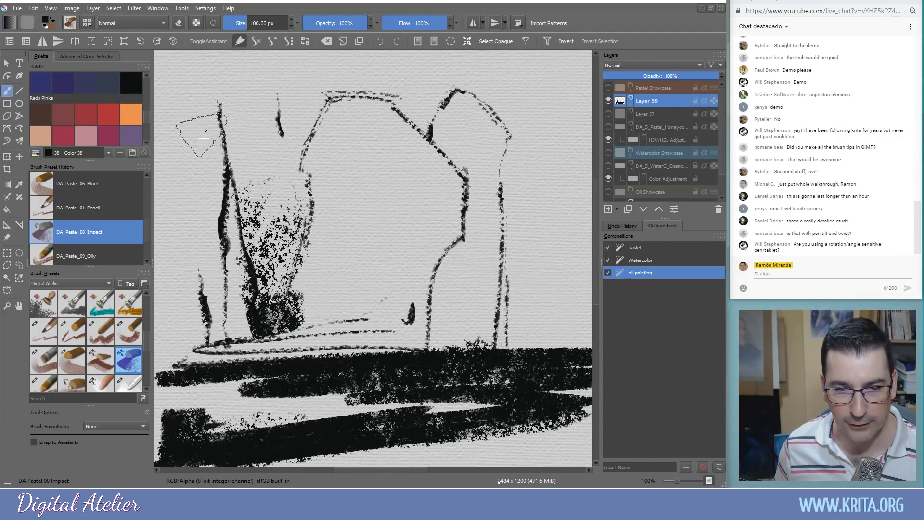
mouse_move(460, 313)
mouse_down()
mouse_move(450, 348)
mouse_move(448, 294)
mouse_up()
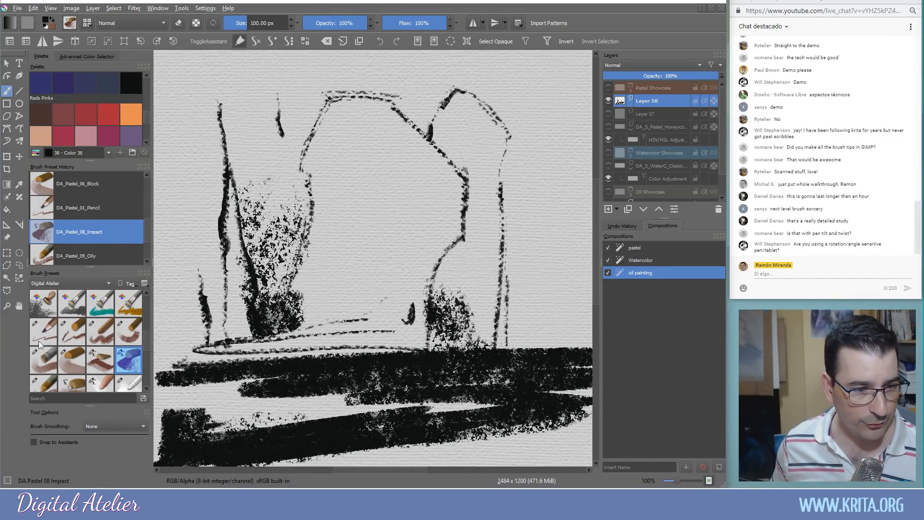
click(71, 331)
drag(532, 96, 537, 201)
click(543, 238)
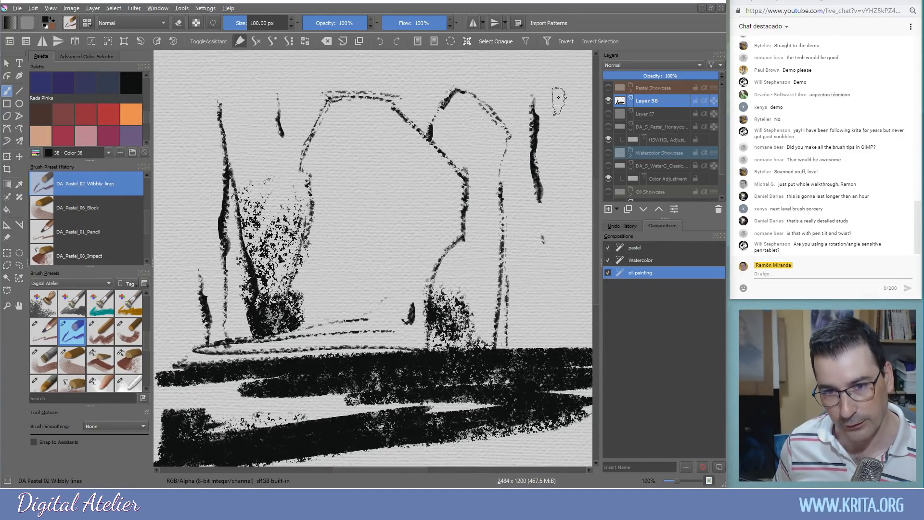
mouse_move(563, 106)
mouse_down()
mouse_move(572, 151)
mouse_move(565, 219)
mouse_up()
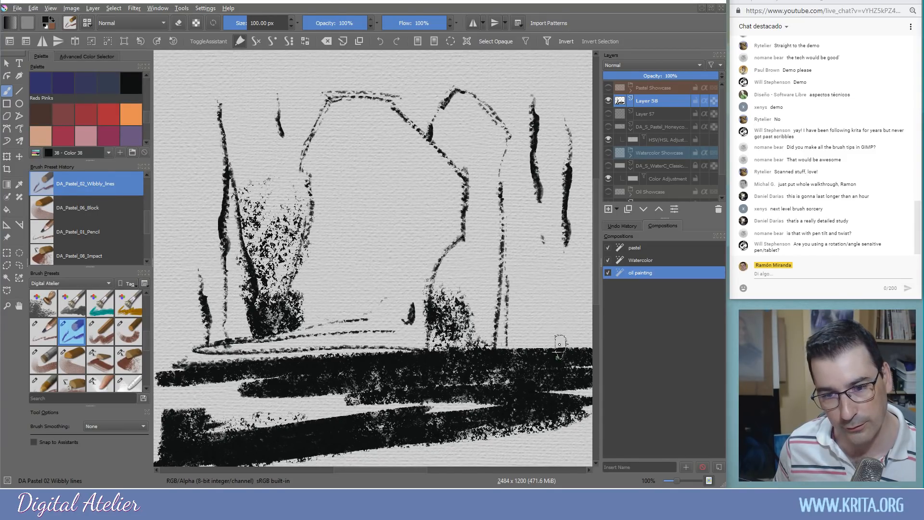
Pick olive green and paint grass blades fanning out across the centre and left
drag(144, 119, 147, 102)
click(108, 116)
mouse_move(337, 351)
mouse_down()
mouse_move(302, 224)
mouse_move(332, 284)
mouse_up()
drag(343, 332, 341, 260)
drag(360, 354, 350, 241)
drag(377, 354, 382, 246)
mouse_move(390, 351)
mouse_down()
mouse_move(393, 238)
mouse_move(439, 235)
mouse_up()
drag(408, 332, 414, 282)
drag(360, 344, 358, 285)
mouse_move(346, 347)
mouse_down()
mouse_move(325, 342)
mouse_move(306, 298)
mouse_up()
mouse_move(316, 351)
mouse_down()
mouse_move(278, 273)
mouse_move(255, 269)
mouse_up()
drag(294, 362, 247, 298)
mouse_move(279, 357)
mouse_down()
mouse_move(238, 317)
mouse_move(230, 328)
mouse_up()
drag(324, 360, 327, 289)
Add tall olive grass blades on the right and middle, plus a faint arc across the top
mouse_move(501, 361)
mouse_down()
mouse_move(577, 224)
mouse_move(548, 278)
mouse_up()
mouse_move(486, 343)
mouse_down()
mouse_move(519, 149)
mouse_move(484, 301)
mouse_move(496, 224)
mouse_up()
drag(458, 320, 471, 229)
drag(442, 294, 454, 171)
mouse_move(429, 337)
mouse_down()
mouse_move(400, 159)
mouse_move(366, 179)
mouse_up()
drag(420, 359, 362, 211)
drag(478, 337, 482, 233)
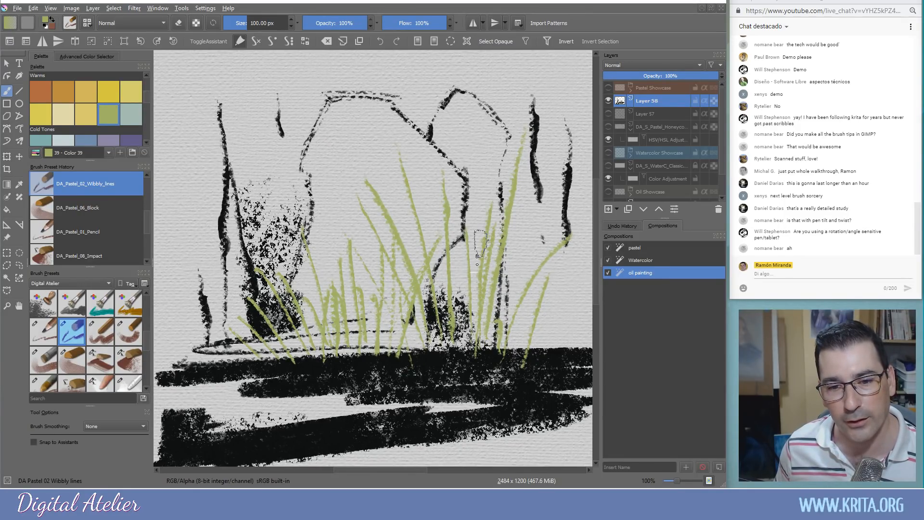
mouse_move(400, 146)
mouse_down()
mouse_move(550, 195)
mouse_move(556, 247)
mouse_up()
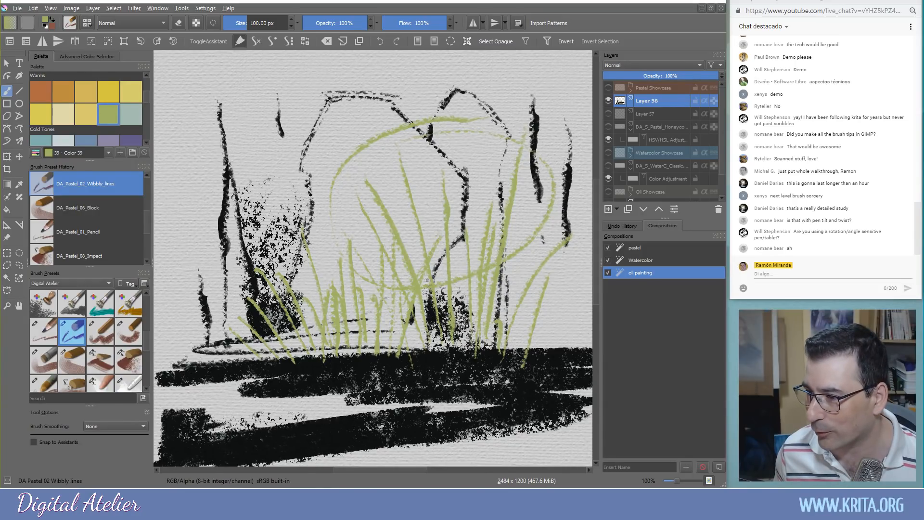
key(alt+Tab)
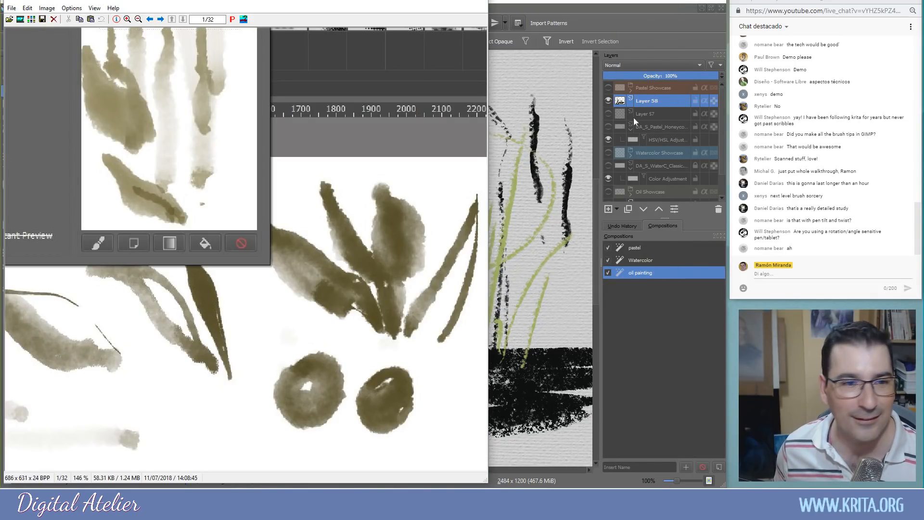
Advance through the watercolour reference photos from image 1 to 10 of 32
click(161, 20)
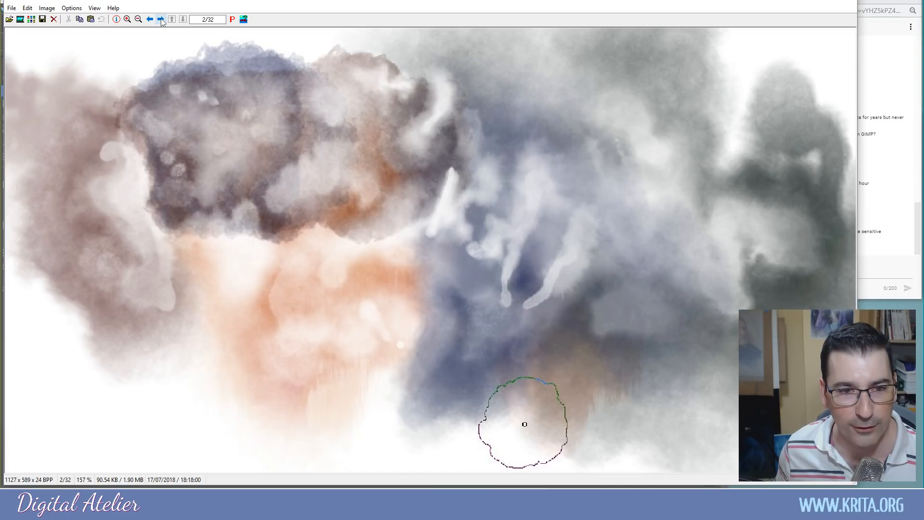
click(161, 20)
click(161, 20)
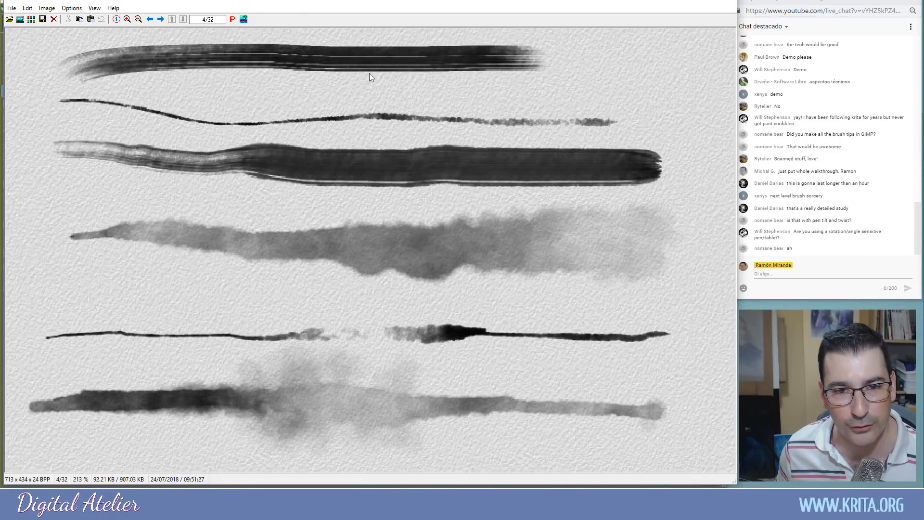
click(160, 19)
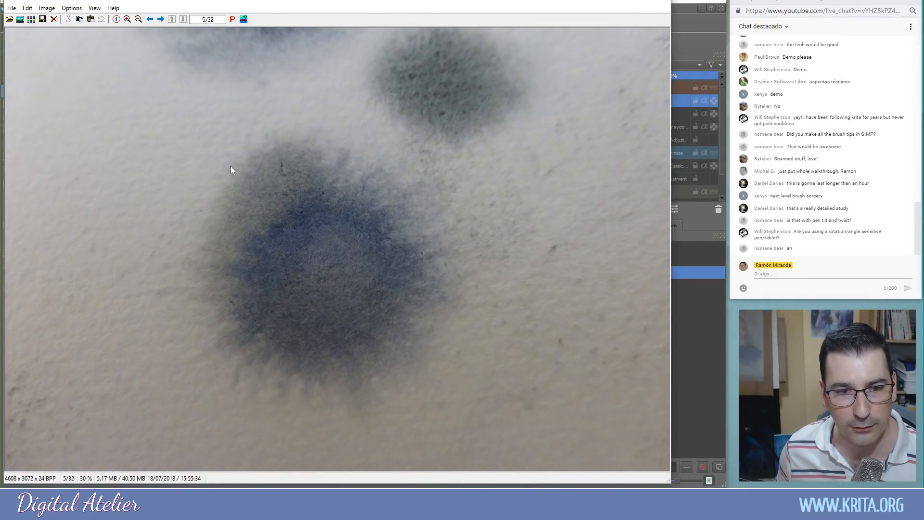
click(161, 20)
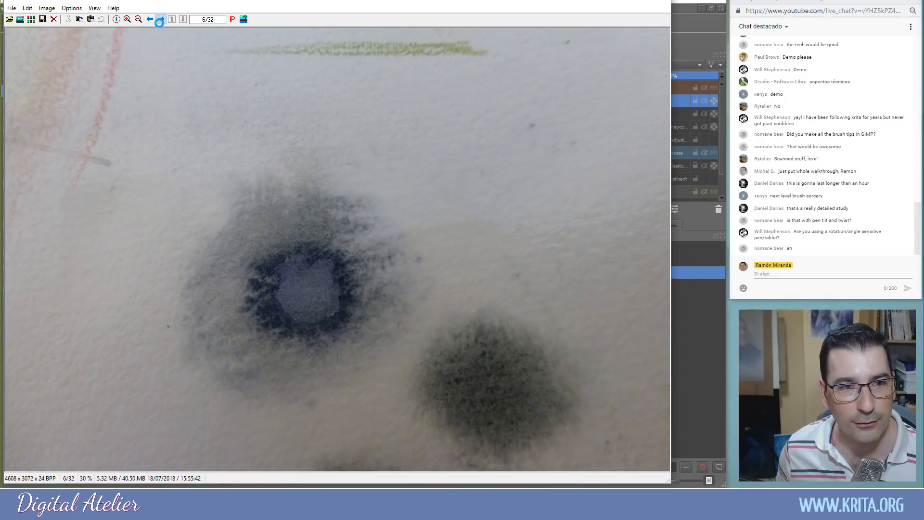
click(160, 22)
click(160, 22)
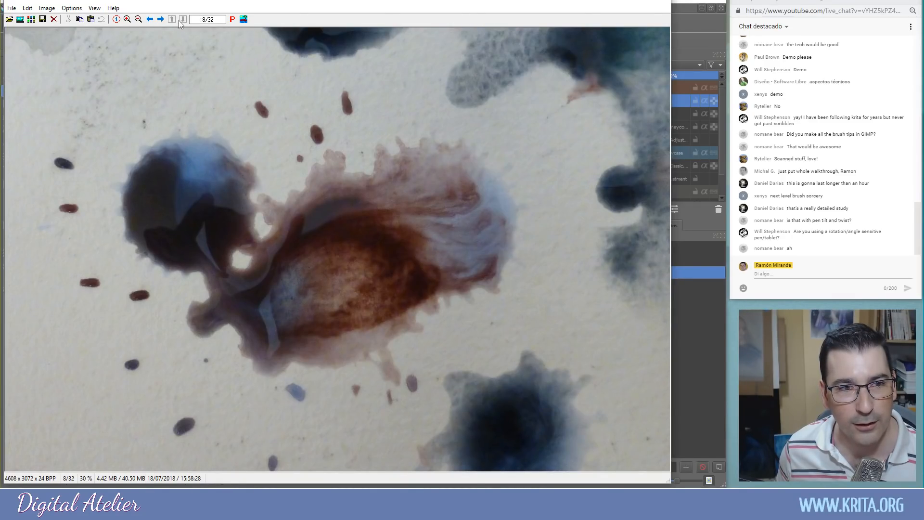
click(161, 19)
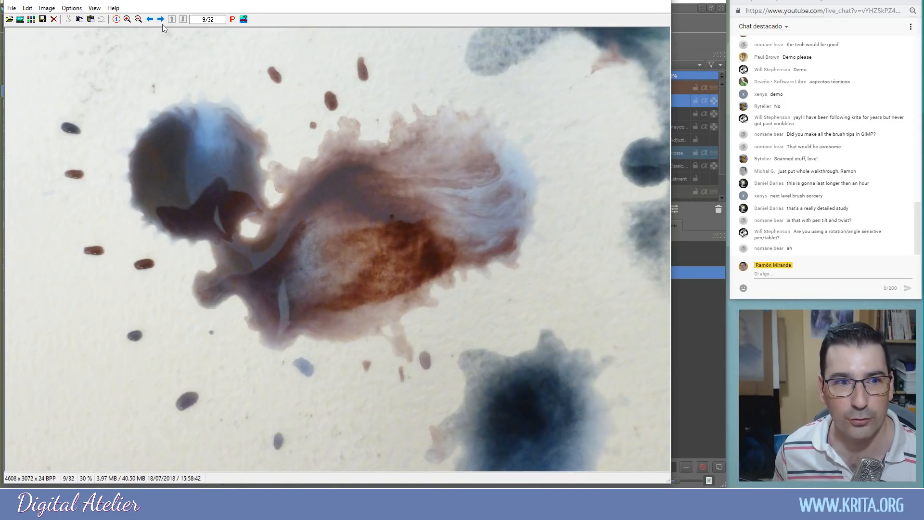
click(162, 24)
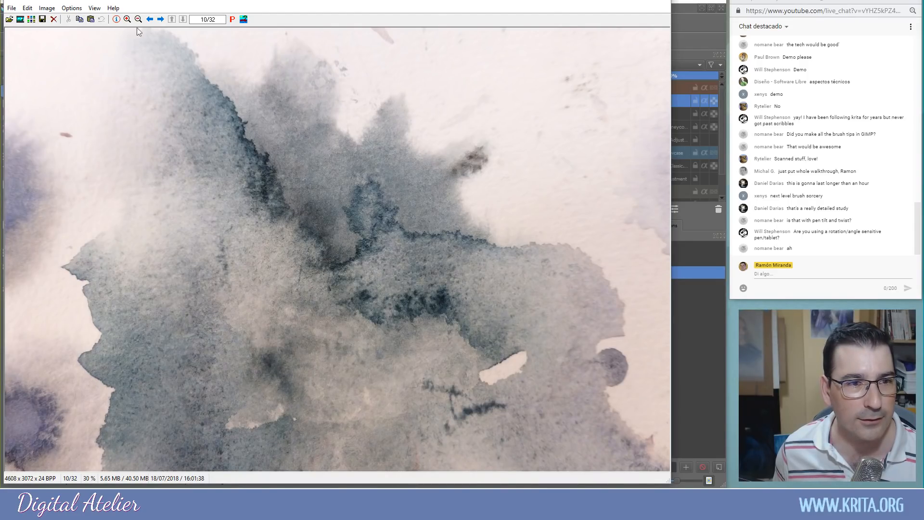
Continue to watercolour photo 20 of 32, then close IrfanView
click(161, 20)
click(161, 20)
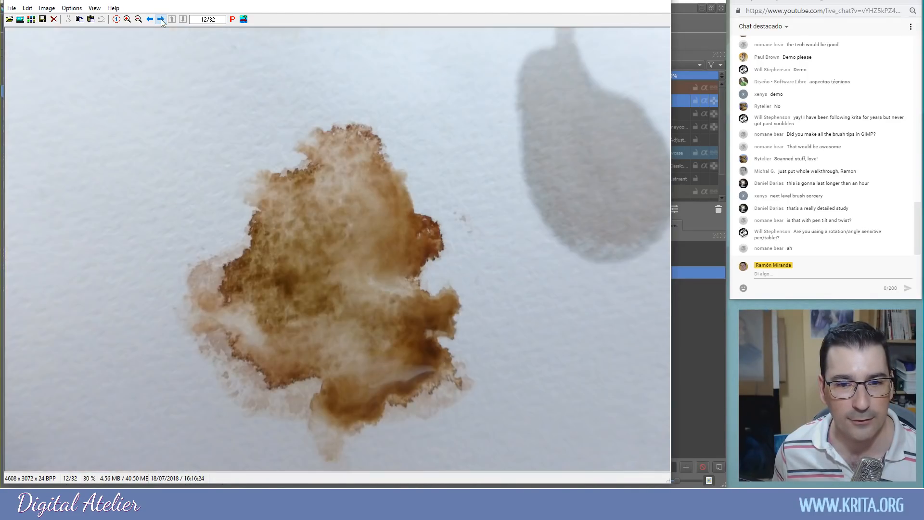
click(161, 20)
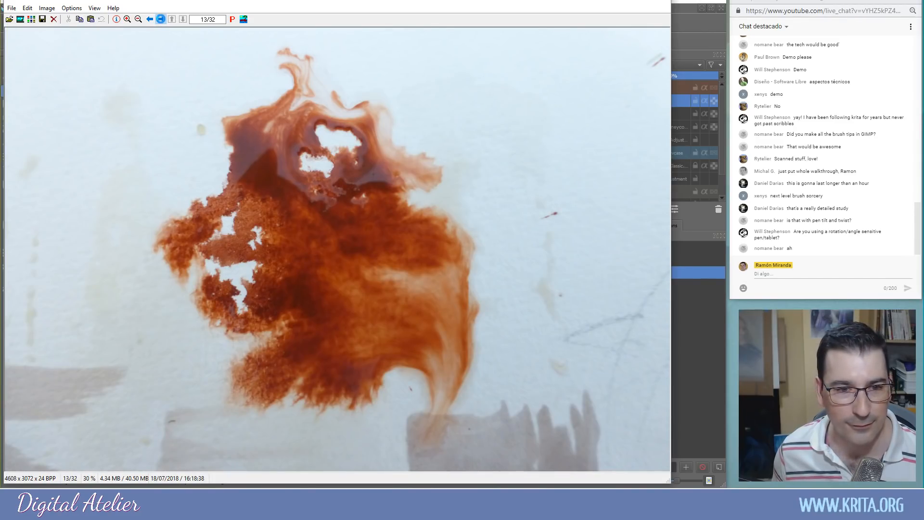
click(161, 20)
click(161, 20)
click(162, 20)
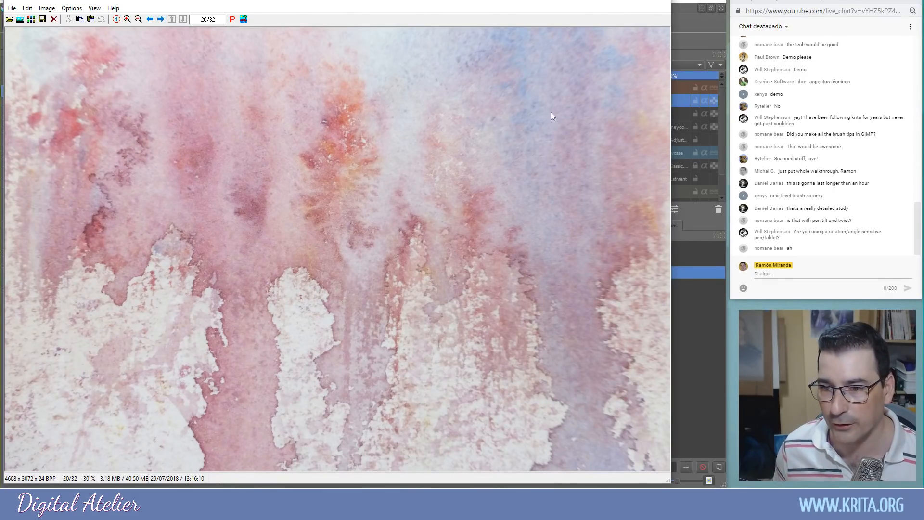
click(660, 3)
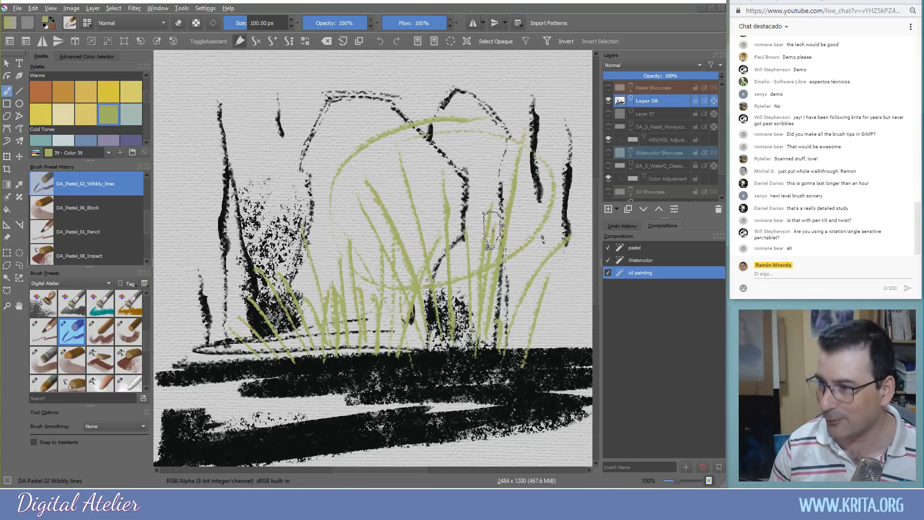
Clear the painting layer, load the Watercolor composition and select DA_WaterC_08_Pigment_Diffusion
drag(273, 193, 272, 185)
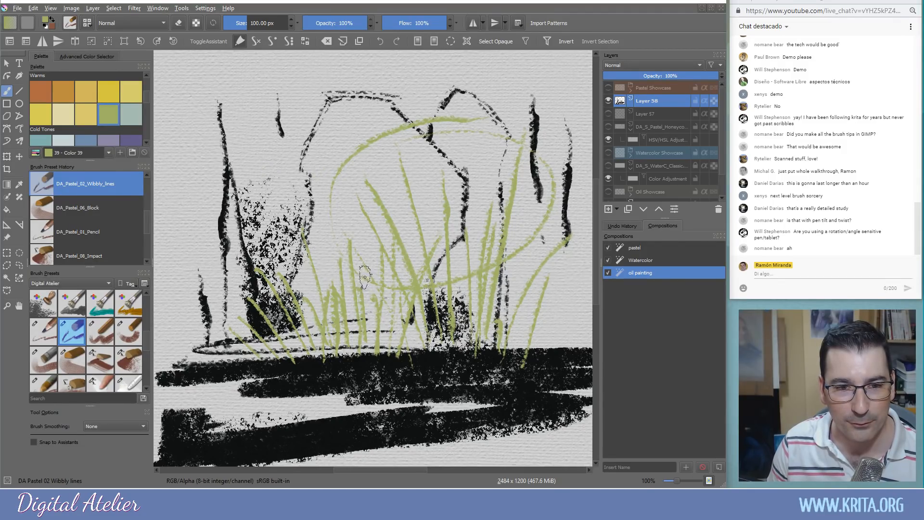
key(Delete)
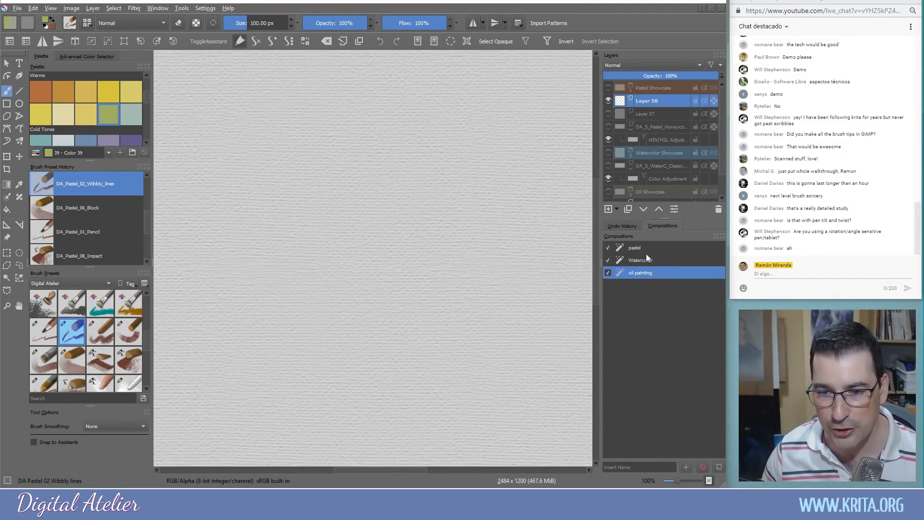
click(646, 260)
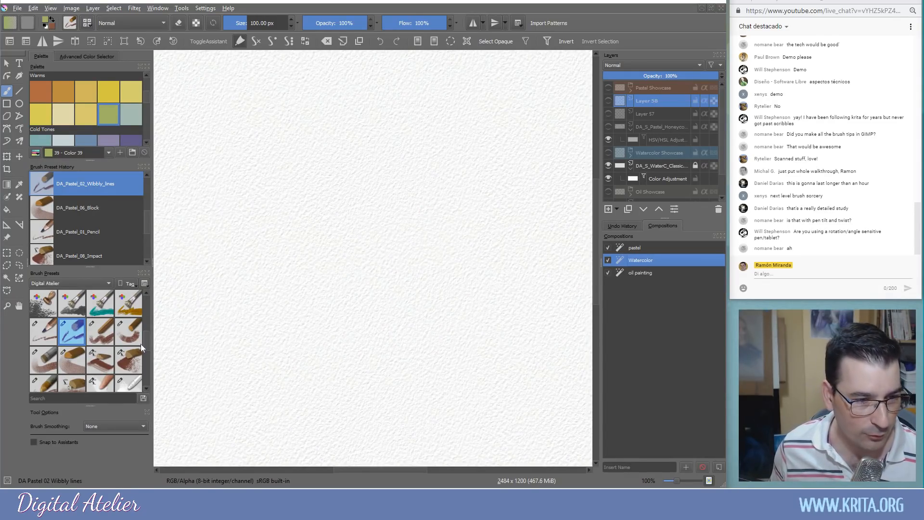
scroll(146, 341, down, 8)
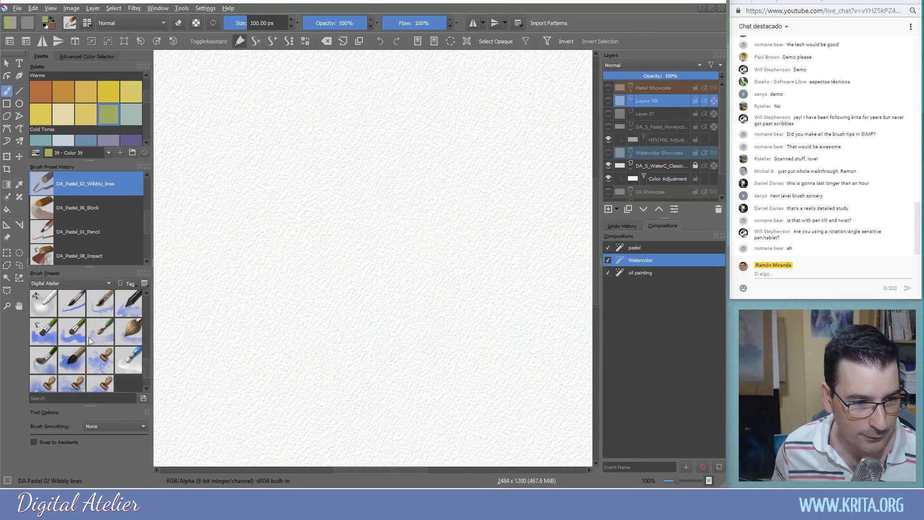
click(44, 359)
Switch to DA_WaterC_07_Big_Wash, add a new layer, and try then undo a grey-beige wash
click(363, 205)
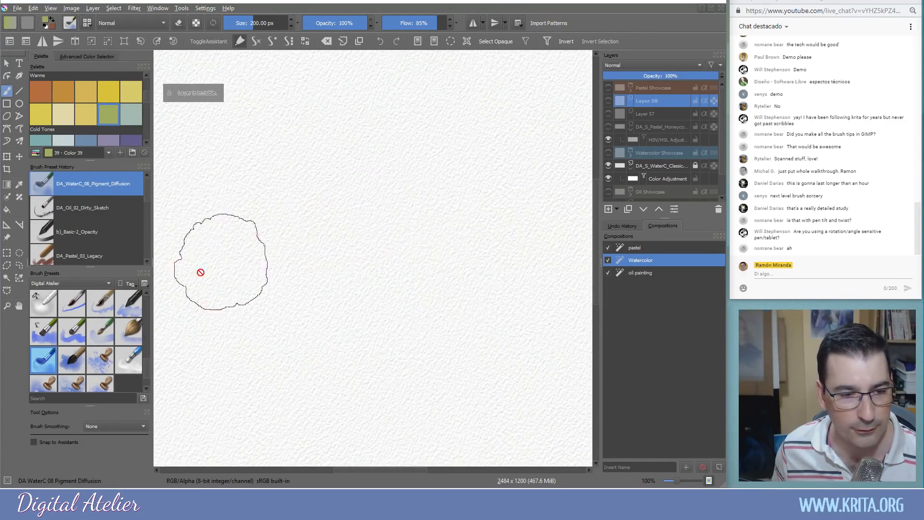
click(127, 331)
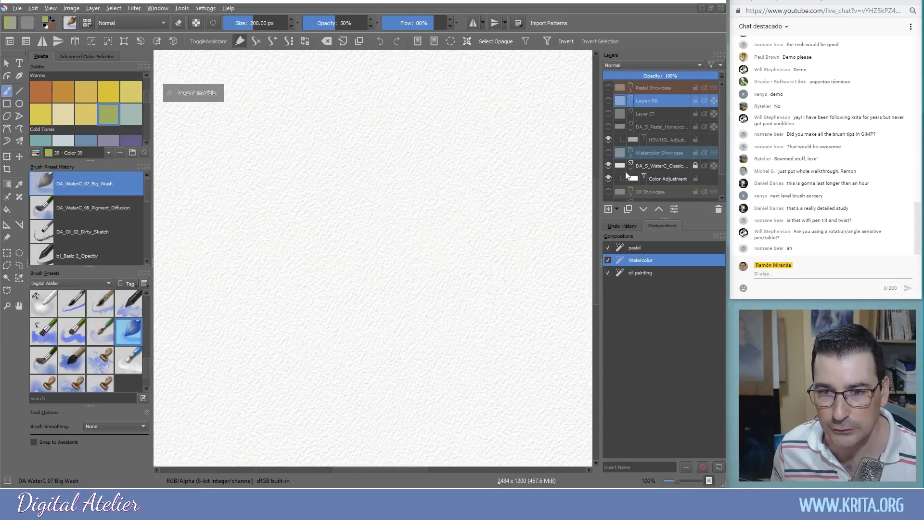
click(609, 210)
drag(371, 243, 458, 248)
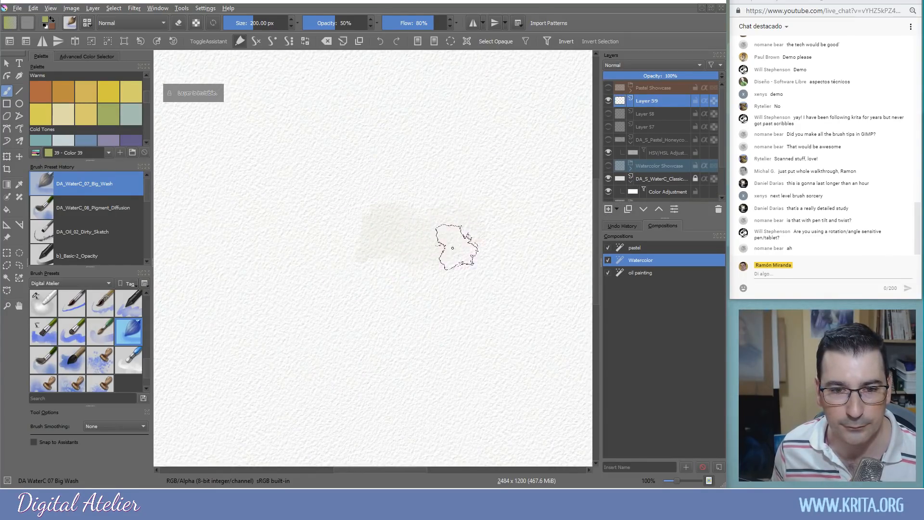
mouse_move(374, 187)
mouse_down()
mouse_move(313, 183)
mouse_move(264, 132)
mouse_move(321, 185)
mouse_move(342, 113)
mouse_move(258, 87)
mouse_move(264, 132)
mouse_move(220, 169)
mouse_move(235, 125)
mouse_move(264, 201)
mouse_move(354, 227)
mouse_move(404, 220)
mouse_move(374, 199)
mouse_up()
key(ctrl+z)
key(ctrl+z)
key(ctrl+z)
Paint a light blue wash at upper right and darker purple-grey washes into the clouds
click(80, 142)
mouse_move(505, 214)
mouse_down()
mouse_move(397, 115)
mouse_move(437, 122)
mouse_move(492, 167)
mouse_move(434, 115)
mouse_move(455, 127)
mouse_move(454, 160)
mouse_move(433, 156)
mouse_move(439, 127)
mouse_move(487, 97)
mouse_move(444, 117)
mouse_move(403, 66)
mouse_move(322, 107)
mouse_move(281, 113)
mouse_move(275, 129)
mouse_move(292, 187)
mouse_move(287, 170)
mouse_move(303, 124)
mouse_move(280, 109)
mouse_move(274, 182)
mouse_move(282, 140)
mouse_move(357, 121)
mouse_move(371, 100)
mouse_move(284, 113)
mouse_move(264, 90)
mouse_move(249, 141)
mouse_move(315, 70)
mouse_move(268, 179)
mouse_move(203, 214)
mouse_move(248, 217)
mouse_move(298, 194)
mouse_move(328, 199)
mouse_move(335, 217)
mouse_move(417, 258)
mouse_up()
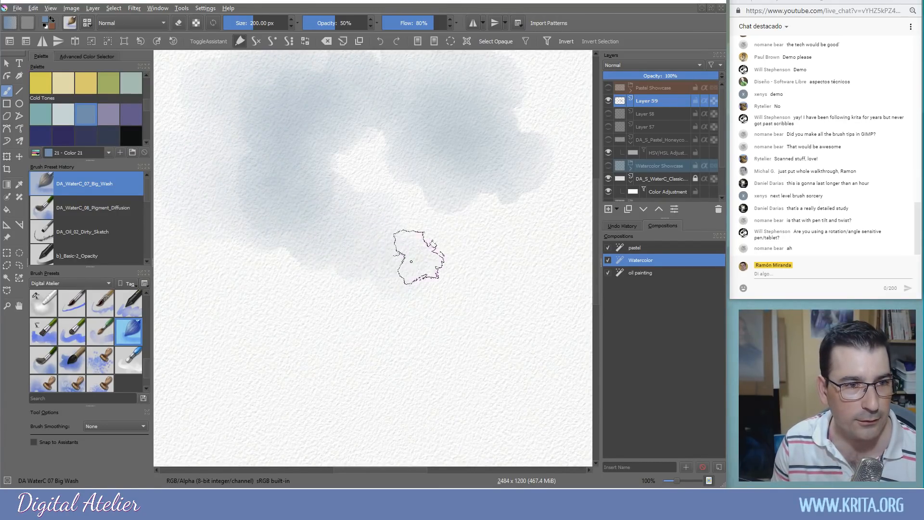
click(66, 136)
mouse_move(296, 207)
mouse_down()
mouse_move(246, 177)
mouse_move(241, 192)
mouse_move(265, 198)
mouse_move(233, 198)
mouse_move(243, 149)
mouse_move(169, 128)
mouse_move(198, 247)
mouse_move(289, 262)
mouse_move(186, 243)
mouse_move(233, 187)
mouse_move(210, 124)
mouse_up()
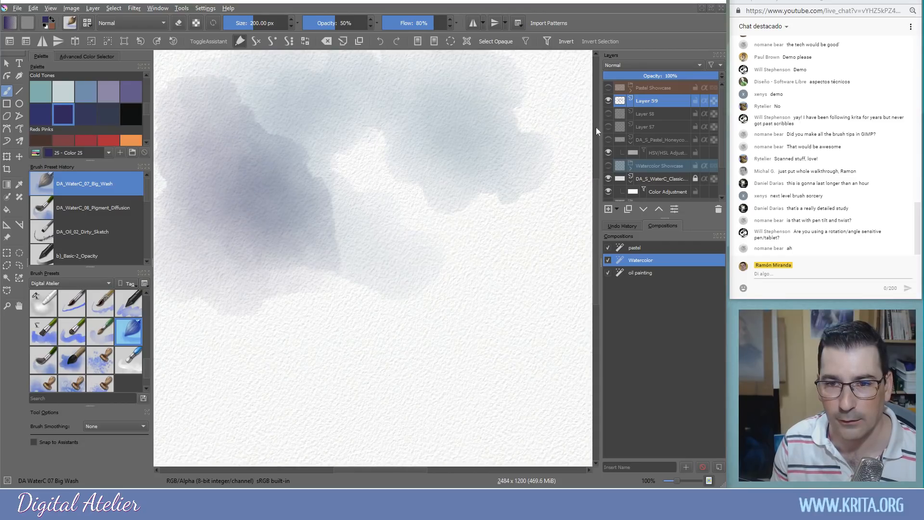
Toggle the HSV/HSL adjustment layer, and hide then show the watercolour paper layer twice
click(610, 153)
click(611, 179)
click(609, 178)
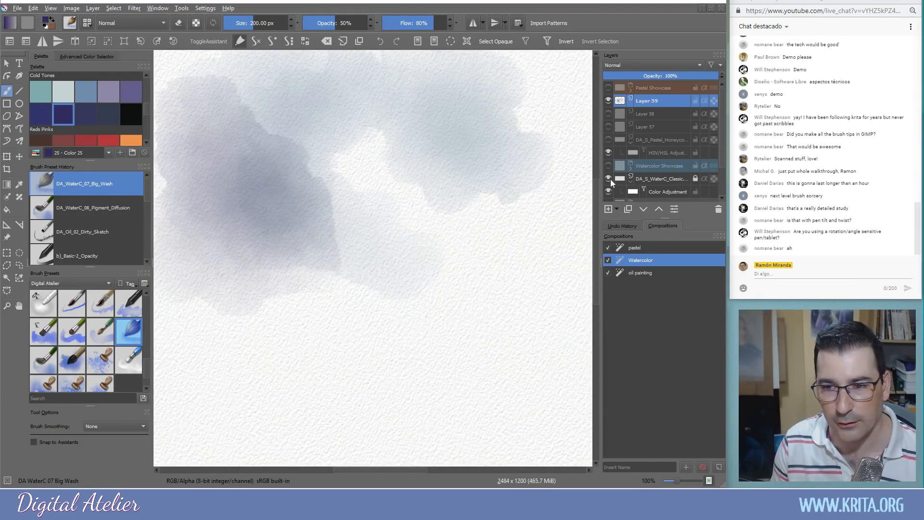
click(609, 179)
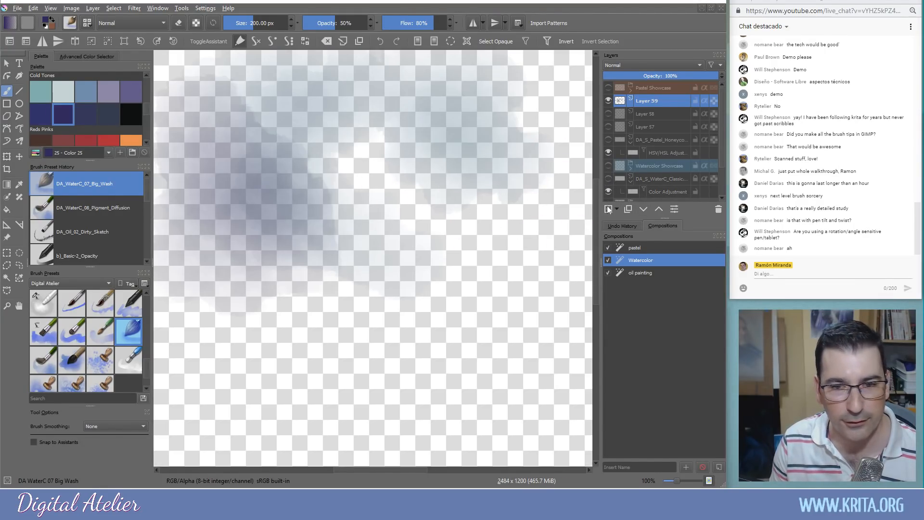
click(608, 179)
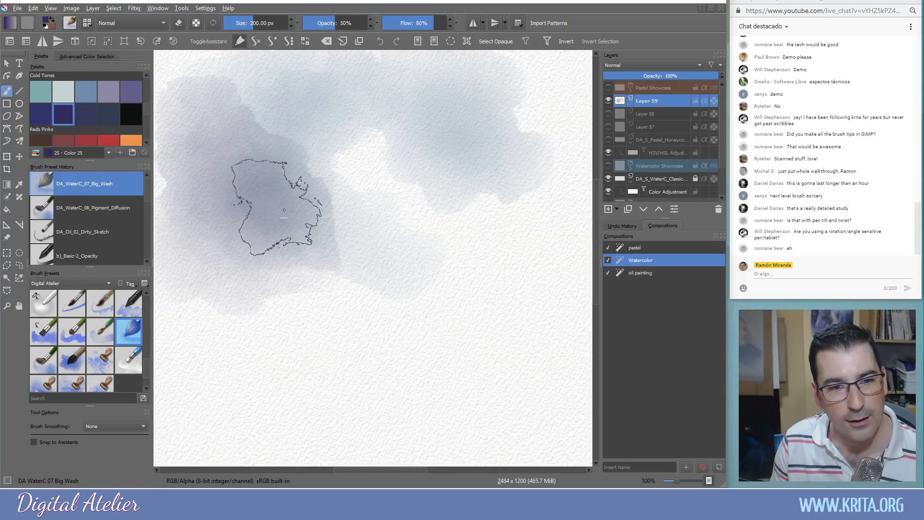
Paint grey wash bands across the middle and lower canvas, then clear Layer 59 with Delete
mouse_move(348, 242)
mouse_down()
mouse_move(423, 227)
mouse_move(450, 243)
mouse_move(470, 216)
mouse_move(404, 251)
mouse_move(462, 219)
mouse_move(513, 229)
mouse_move(510, 147)
mouse_move(543, 124)
mouse_move(563, 129)
mouse_move(520, 172)
mouse_move(473, 184)
mouse_move(445, 175)
mouse_move(441, 243)
mouse_move(489, 196)
mouse_move(410, 193)
mouse_move(379, 247)
mouse_move(531, 269)
mouse_move(420, 257)
mouse_move(374, 283)
mouse_move(328, 272)
mouse_move(510, 255)
mouse_up()
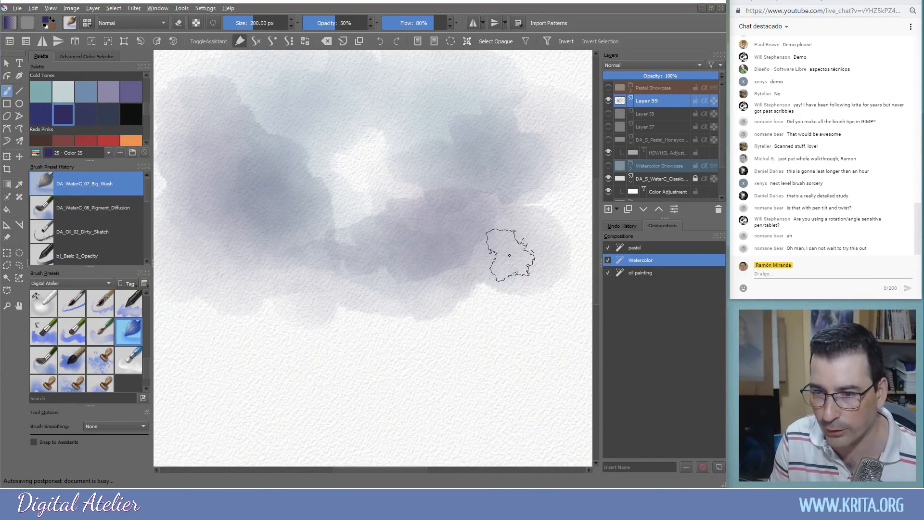
mouse_move(505, 344)
mouse_down()
mouse_move(199, 363)
mouse_move(288, 372)
mouse_move(461, 348)
mouse_move(506, 355)
mouse_move(521, 330)
mouse_move(482, 323)
mouse_move(532, 336)
mouse_move(539, 363)
mouse_up()
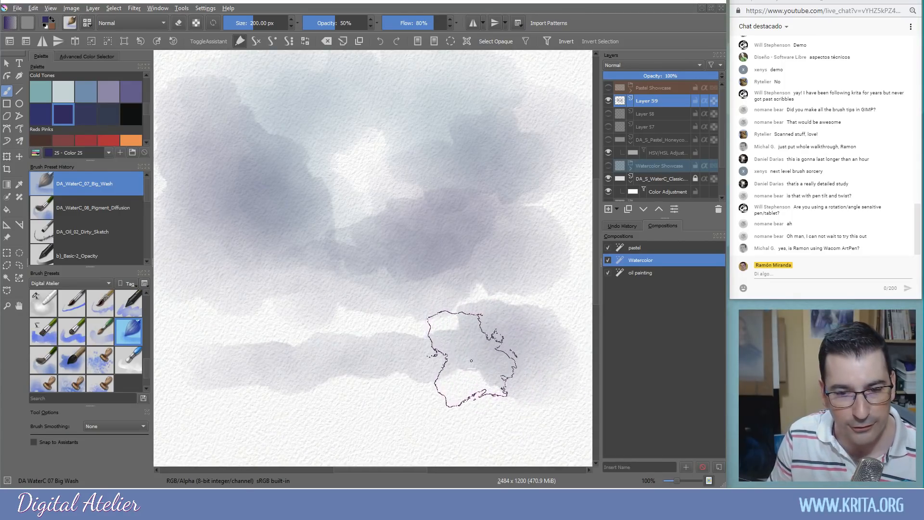
mouse_move(469, 381)
mouse_down()
mouse_move(444, 377)
mouse_move(473, 373)
mouse_move(409, 369)
mouse_move(328, 394)
mouse_move(352, 366)
mouse_up()
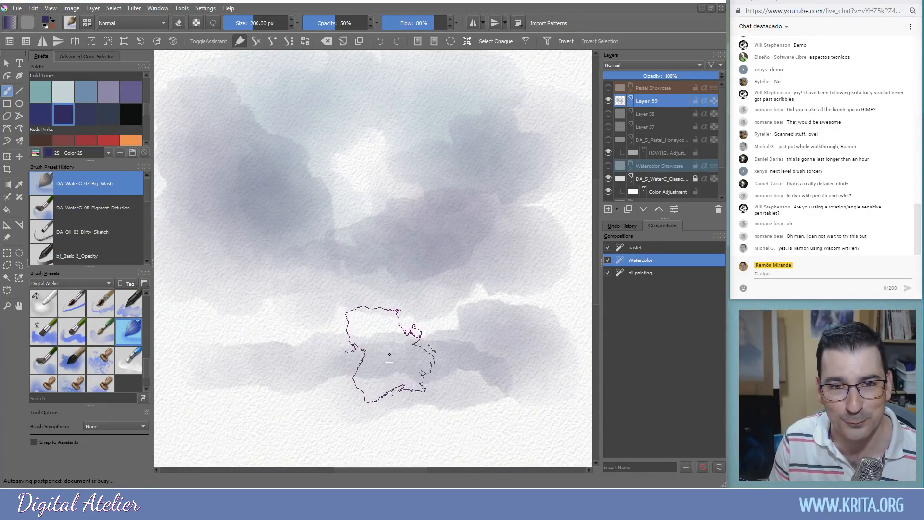
mouse_move(432, 365)
mouse_down()
mouse_move(337, 370)
mouse_move(269, 385)
mouse_move(239, 367)
mouse_move(212, 385)
mouse_move(234, 365)
mouse_move(217, 232)
mouse_move(223, 353)
mouse_move(254, 349)
mouse_up()
key(Delete)
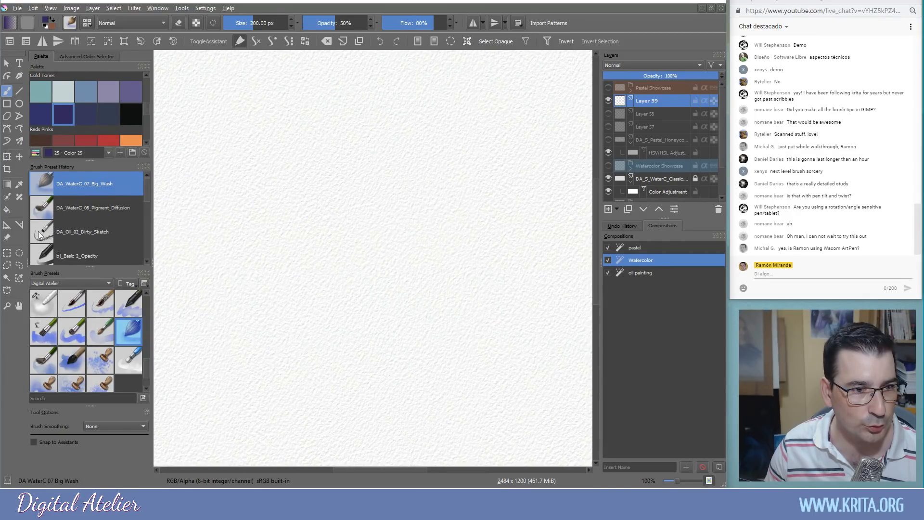
With DA_WaterC_01_Draw_lines at 200% zoom, draw several dark vertical watercolour lines
click(74, 307)
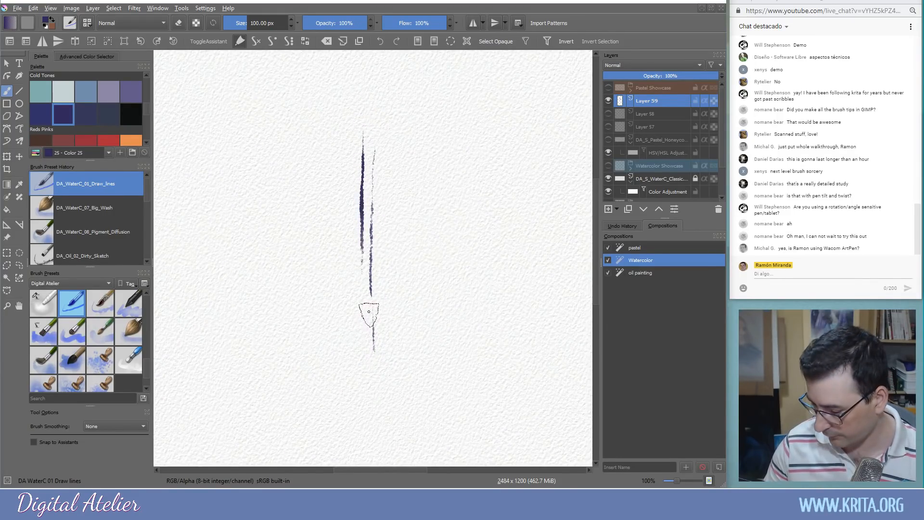
key(ctrl+plus)
key(ctrl+plus)
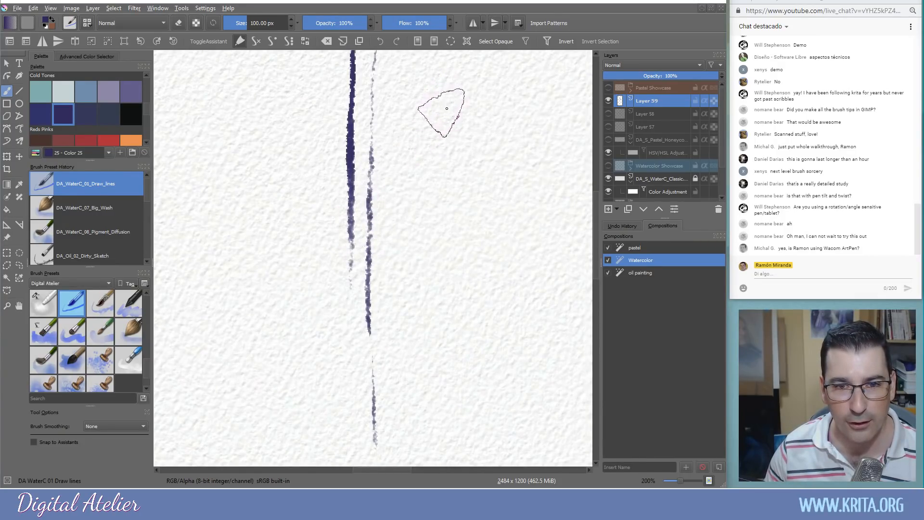
drag(449, 188, 449, 215)
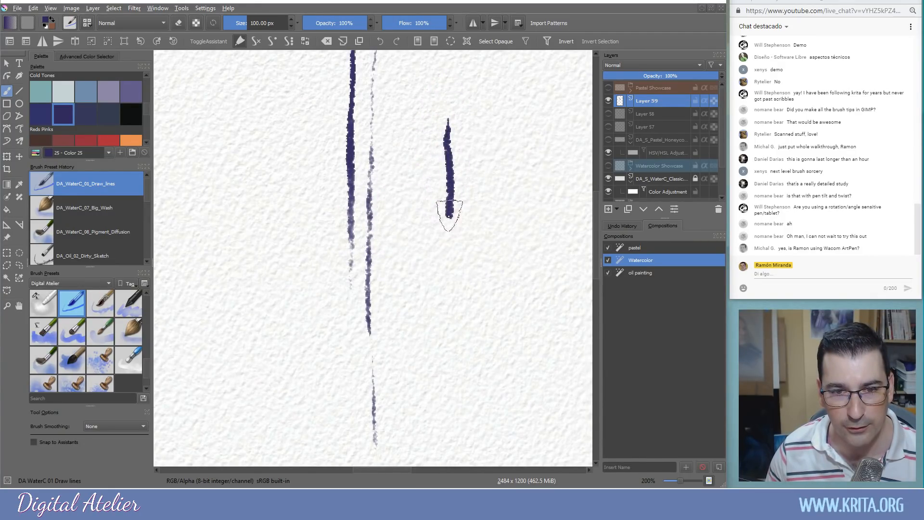
drag(448, 247, 451, 305)
drag(450, 359, 451, 400)
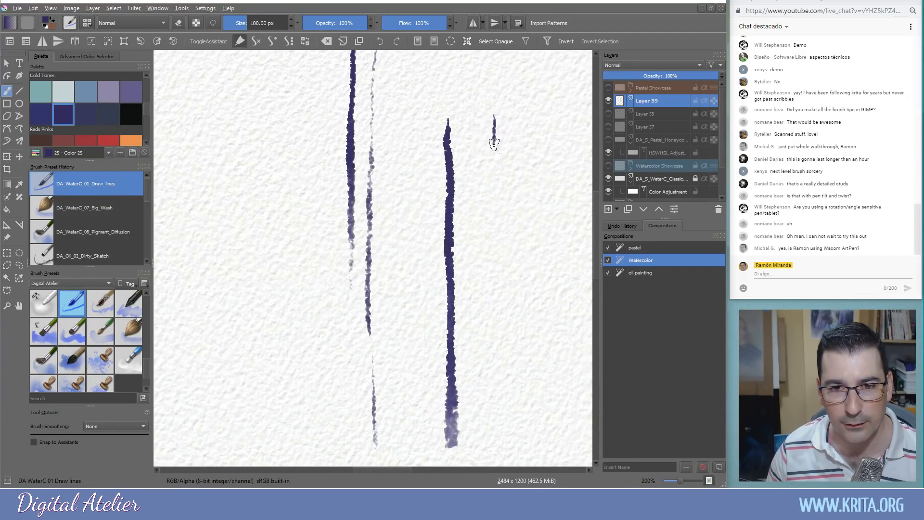
drag(493, 248, 497, 271)
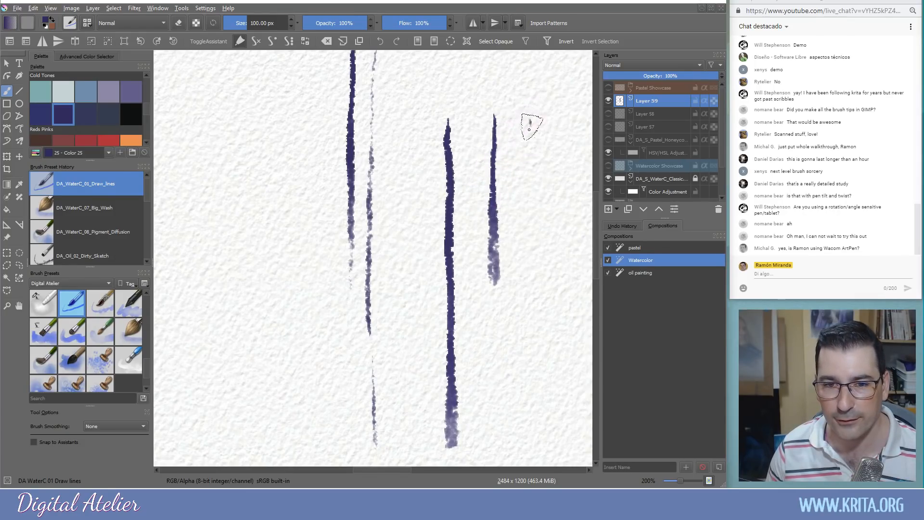
drag(529, 195, 529, 278)
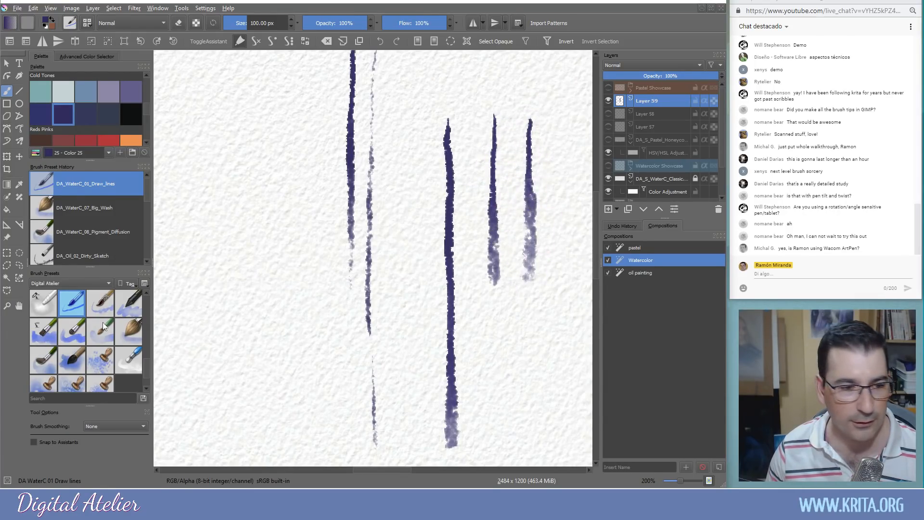
Paint a diffuse grey blob with DA_WaterC_02_SumiE, then clear the layer
click(100, 307)
mouse_move(408, 154)
mouse_down()
mouse_move(399, 290)
mouse_move(398, 248)
mouse_move(393, 270)
mouse_move(357, 271)
mouse_move(328, 234)
mouse_move(301, 150)
mouse_move(249, 160)
mouse_move(280, 164)
mouse_move(270, 201)
mouse_move(222, 193)
mouse_move(244, 148)
mouse_move(201, 194)
mouse_move(231, 204)
mouse_move(265, 239)
mouse_move(302, 327)
mouse_move(247, 277)
mouse_move(213, 270)
mouse_move(212, 259)
mouse_move(216, 288)
mouse_move(271, 328)
mouse_move(240, 316)
mouse_move(195, 327)
mouse_move(251, 329)
mouse_move(316, 353)
mouse_move(270, 342)
mouse_move(223, 352)
mouse_move(348, 366)
mouse_move(212, 376)
mouse_move(265, 363)
mouse_move(351, 397)
mouse_move(379, 385)
mouse_move(415, 395)
mouse_move(572, 390)
mouse_move(547, 401)
mouse_move(221, 413)
mouse_move(248, 391)
mouse_move(275, 392)
mouse_up()
key(Delete)
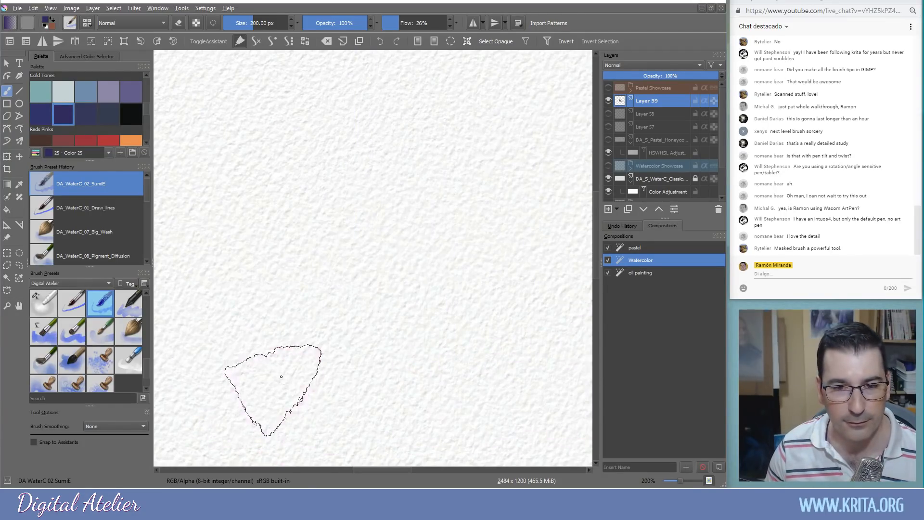
Paint several purple and pale violet SumiE blobs and strokes, then clear them
mouse_move(462, 120)
mouse_down()
mouse_move(489, 166)
mouse_move(395, 186)
mouse_move(457, 165)
mouse_move(443, 149)
mouse_move(424, 165)
mouse_move(412, 156)
mouse_move(475, 167)
mouse_up()
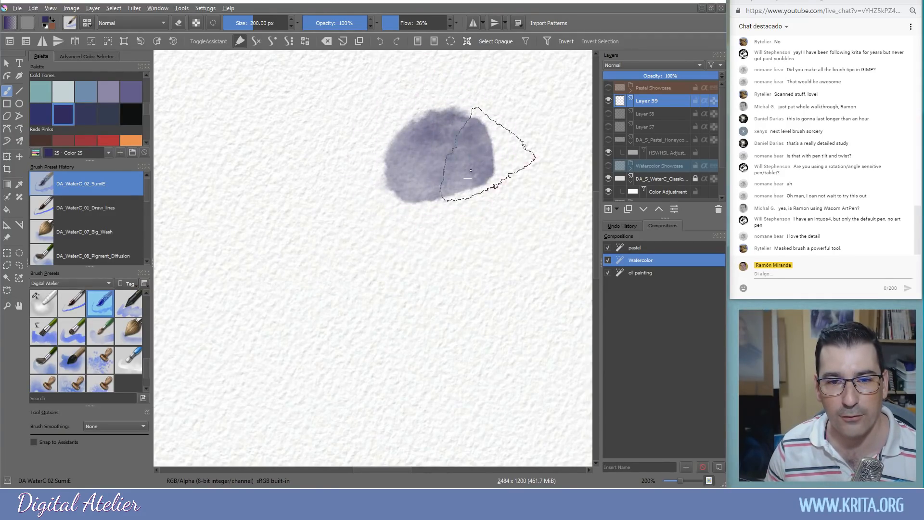
mouse_move(378, 142)
mouse_down()
mouse_move(322, 192)
mouse_move(378, 163)
mouse_move(372, 137)
mouse_move(369, 171)
mouse_move(324, 171)
mouse_move(362, 147)
mouse_move(343, 135)
mouse_move(362, 160)
mouse_move(348, 175)
mouse_move(370, 143)
mouse_move(373, 161)
mouse_move(367, 157)
mouse_move(354, 178)
mouse_move(362, 183)
mouse_move(322, 186)
mouse_move(398, 163)
mouse_up()
mouse_move(477, 173)
mouse_down()
mouse_move(441, 176)
mouse_move(455, 177)
mouse_move(474, 144)
mouse_up()
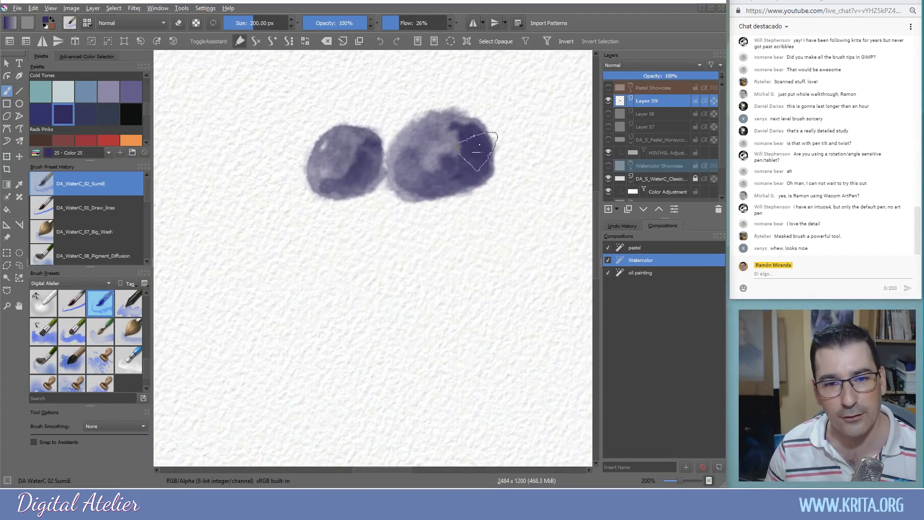
mouse_move(317, 200)
mouse_down()
mouse_move(268, 217)
mouse_move(252, 244)
mouse_move(268, 206)
mouse_move(297, 235)
mouse_move(308, 207)
mouse_move(289, 238)
mouse_move(282, 231)
mouse_move(316, 218)
mouse_move(289, 231)
mouse_move(328, 226)
mouse_move(331, 251)
mouse_up()
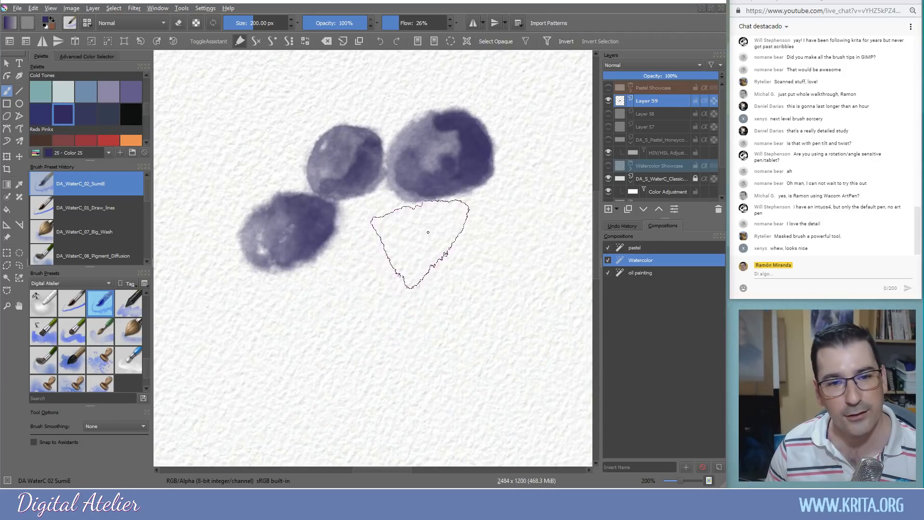
drag(396, 219, 389, 278)
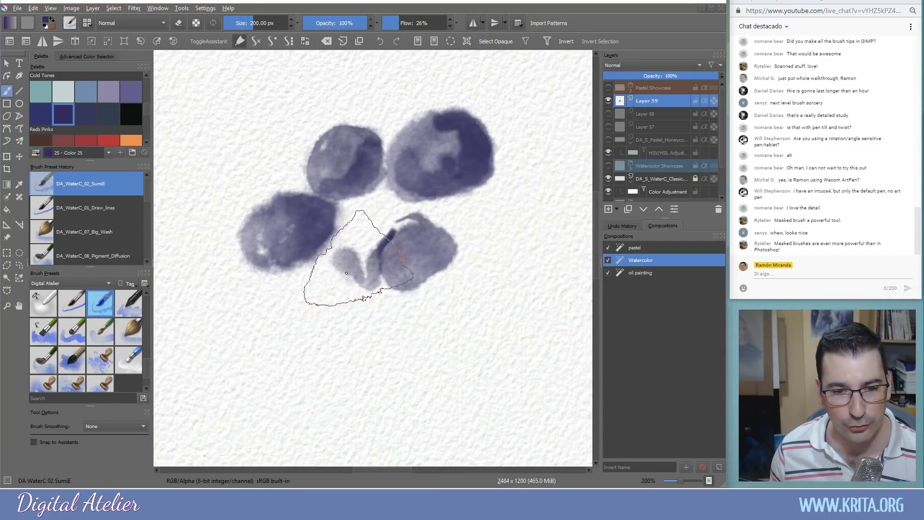
mouse_move(324, 291)
mouse_down()
mouse_move(330, 262)
mouse_move(339, 286)
mouse_move(415, 300)
mouse_up()
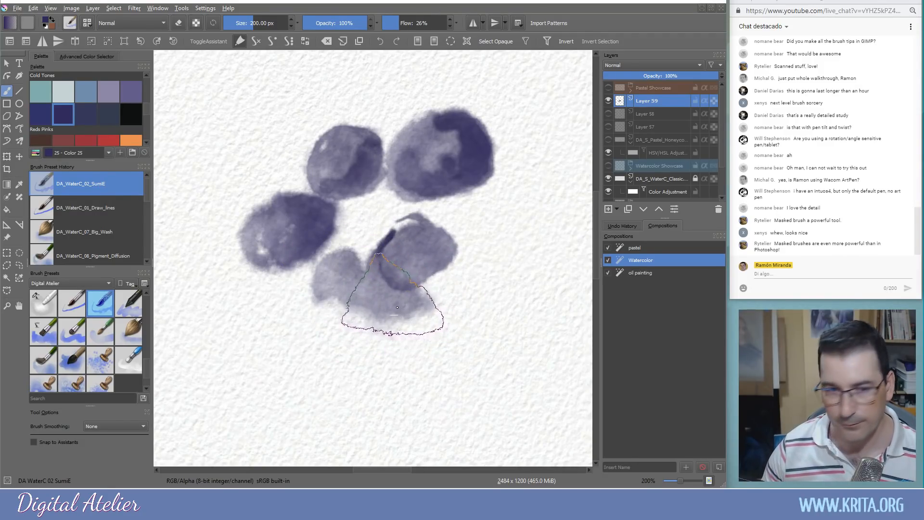
key(Delete)
Paint an orange blob, a paler ring and a top streak, then clear them
click(129, 139)
mouse_move(382, 190)
mouse_down()
mouse_move(412, 248)
mouse_move(371, 196)
mouse_move(400, 218)
mouse_move(378, 224)
mouse_move(415, 250)
mouse_move(358, 252)
mouse_up()
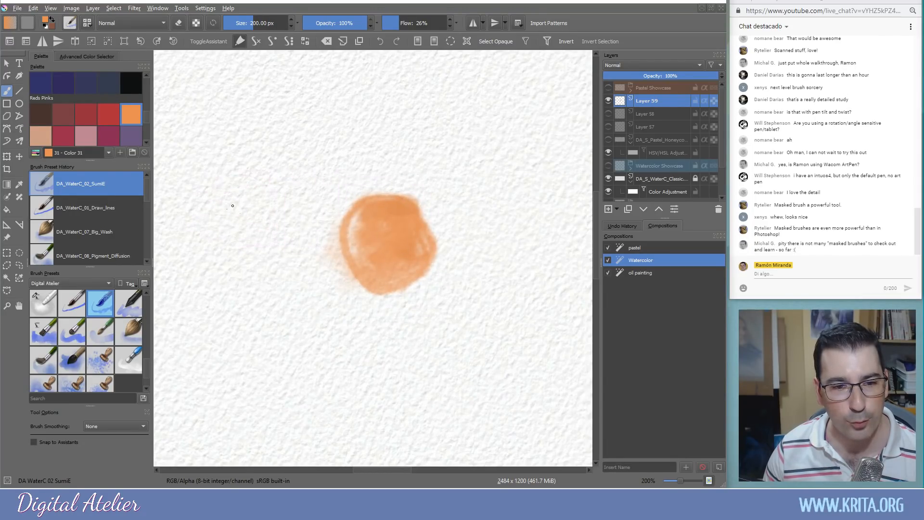
mouse_move(283, 241)
mouse_down()
mouse_move(272, 277)
mouse_move(222, 281)
mouse_move(217, 227)
mouse_move(251, 224)
mouse_move(258, 244)
mouse_up()
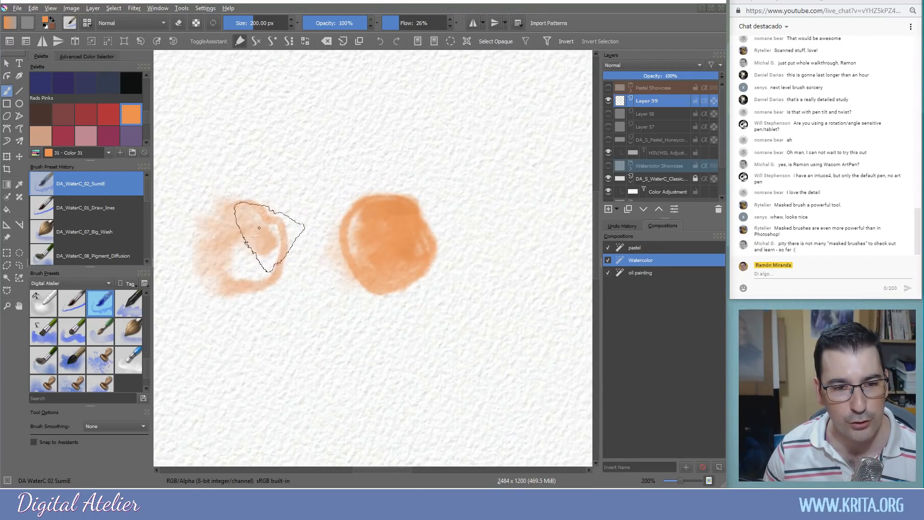
mouse_move(236, 123)
mouse_down()
mouse_move(375, 127)
mouse_move(394, 114)
mouse_move(429, 129)
mouse_up()
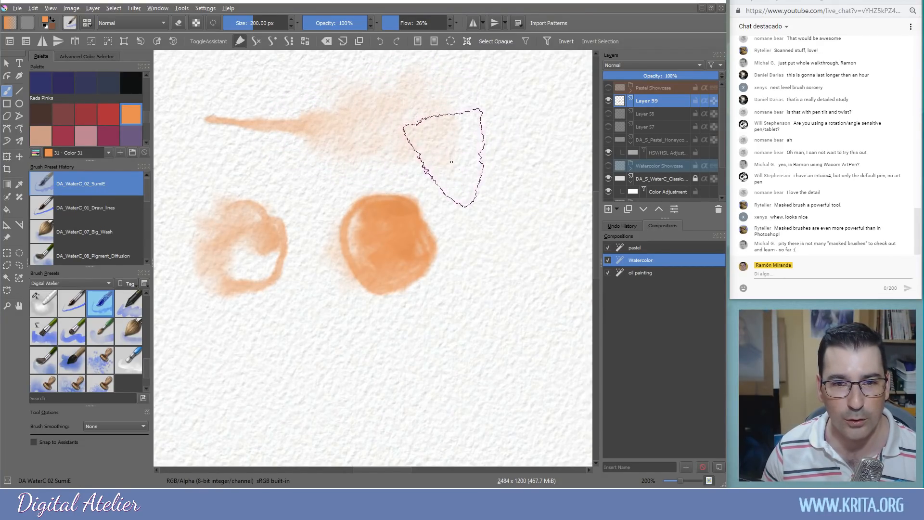
key(Delete)
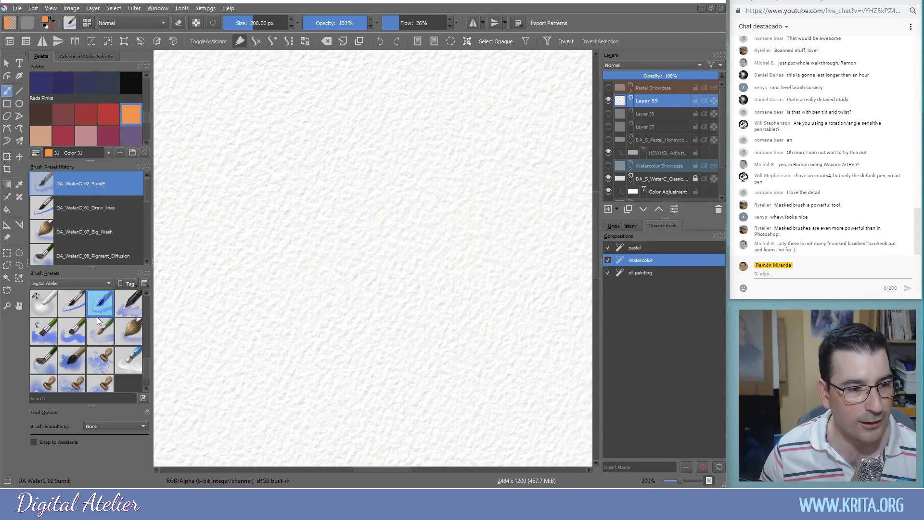
Lay a pale pink wash with DA_WaterC_07_Big_Wash, then clear it
click(127, 312)
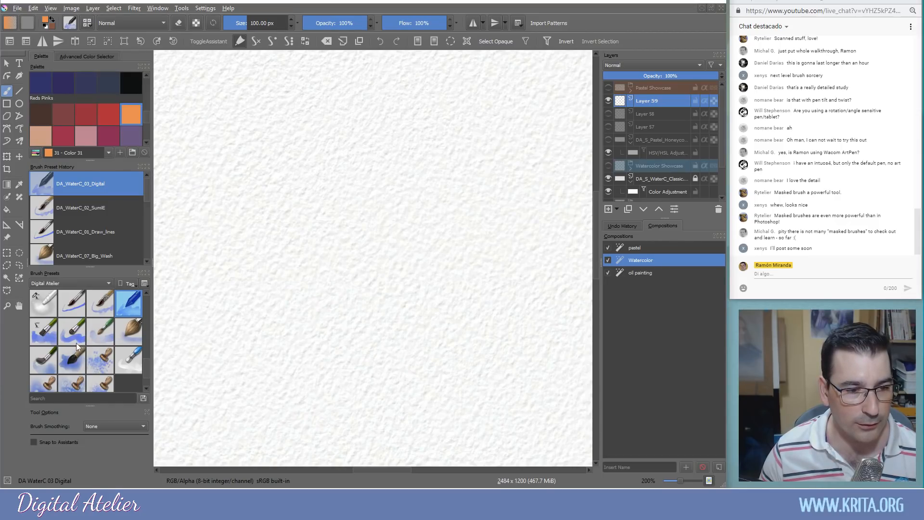
click(126, 332)
drag(227, 165, 475, 175)
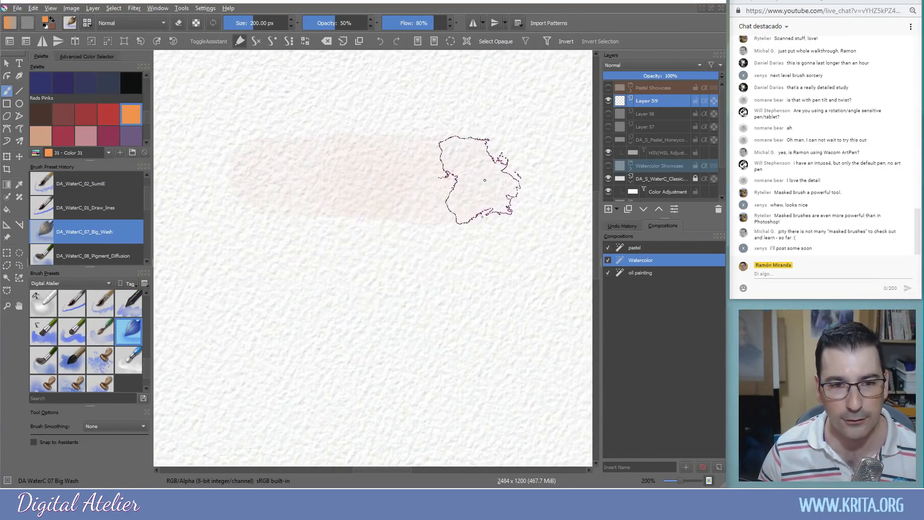
mouse_move(279, 171)
mouse_down()
mouse_move(487, 168)
mouse_move(274, 192)
mouse_move(473, 197)
mouse_move(332, 207)
mouse_move(241, 228)
mouse_move(457, 232)
mouse_move(443, 254)
mouse_move(234, 254)
mouse_move(445, 277)
mouse_move(510, 309)
mouse_move(243, 330)
mouse_move(486, 346)
mouse_move(317, 377)
mouse_move(512, 390)
mouse_up()
key(Delete)
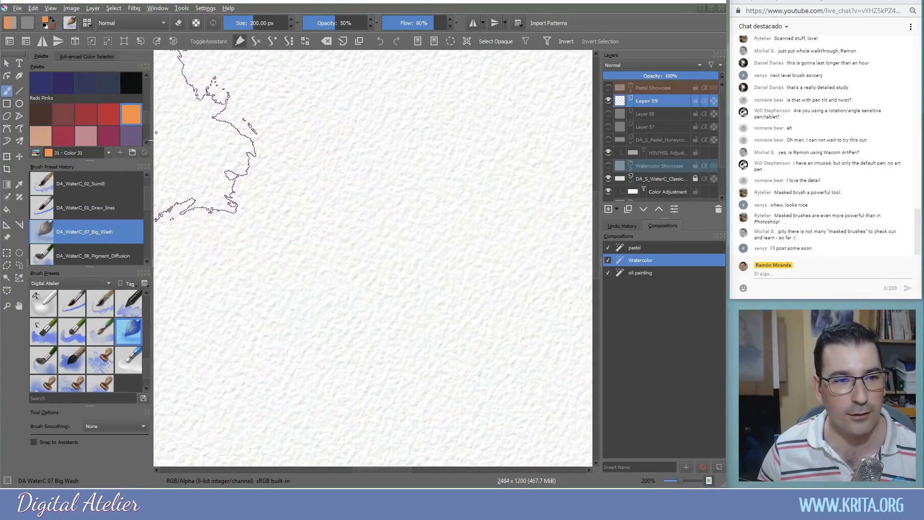
Paint a dark blue-grey wash across the top, zoom out to 100%, and undo it
click(82, 85)
mouse_move(207, 103)
mouse_down()
mouse_move(295, 103)
mouse_move(443, 109)
mouse_move(208, 90)
mouse_move(514, 88)
mouse_move(205, 107)
mouse_move(437, 119)
mouse_move(539, 146)
mouse_move(197, 150)
mouse_move(450, 157)
mouse_move(512, 189)
mouse_move(188, 189)
mouse_move(416, 212)
mouse_move(185, 258)
mouse_move(419, 275)
mouse_move(507, 313)
mouse_move(211, 329)
mouse_move(498, 351)
mouse_move(500, 390)
mouse_up()
mouse_move(462, 87)
mouse_down()
mouse_move(288, 83)
mouse_move(474, 83)
mouse_move(252, 93)
mouse_move(526, 108)
mouse_move(190, 155)
mouse_move(508, 187)
mouse_move(337, 186)
mouse_move(284, 226)
mouse_move(554, 306)
mouse_move(448, 337)
mouse_move(534, 361)
mouse_up()
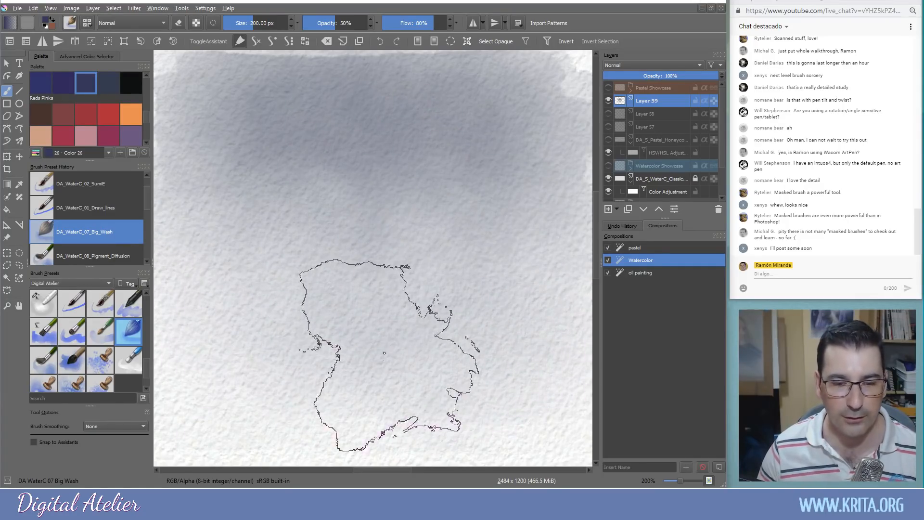
key(minus)
key(minus)
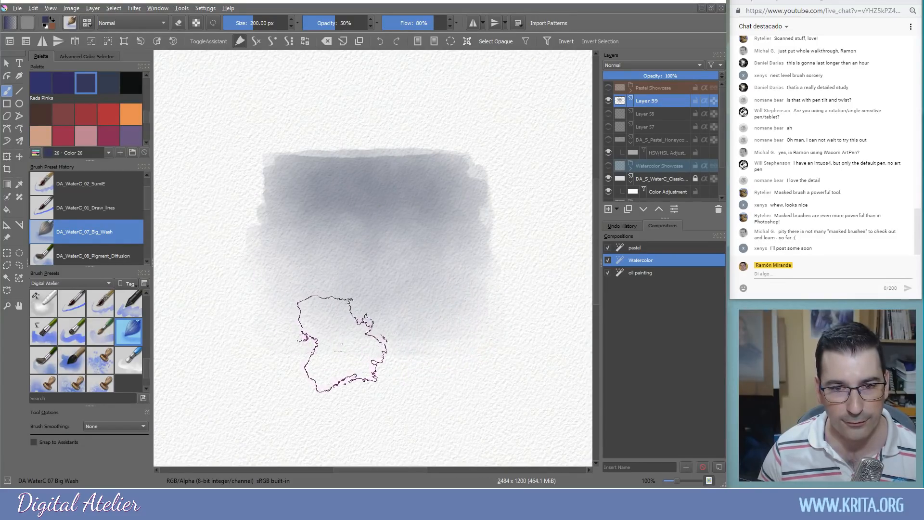
key(ctrl+z)
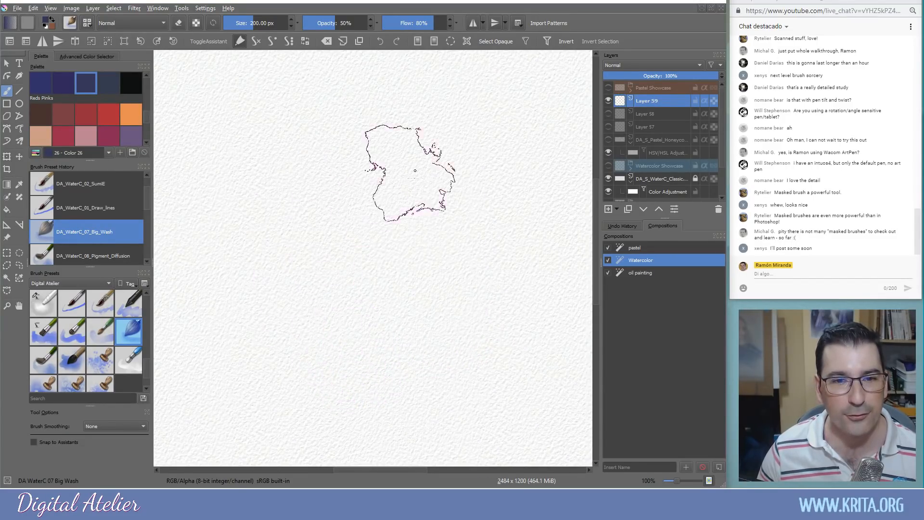
Paint a faint grey band, a peach lower wash and a pale pink band, then clear all
mouse_move(522, 116)
mouse_down()
mouse_move(367, 105)
mouse_move(274, 118)
mouse_move(516, 110)
mouse_move(273, 98)
mouse_move(264, 123)
mouse_move(488, 126)
mouse_move(505, 112)
mouse_move(305, 93)
mouse_move(501, 106)
mouse_move(514, 134)
mouse_move(510, 110)
mouse_move(309, 128)
mouse_move(275, 140)
mouse_move(513, 149)
mouse_move(261, 161)
mouse_move(490, 181)
mouse_move(289, 200)
mouse_move(444, 199)
mouse_move(496, 211)
mouse_move(347, 211)
mouse_move(279, 224)
mouse_move(334, 223)
mouse_move(401, 252)
mouse_move(423, 331)
mouse_up()
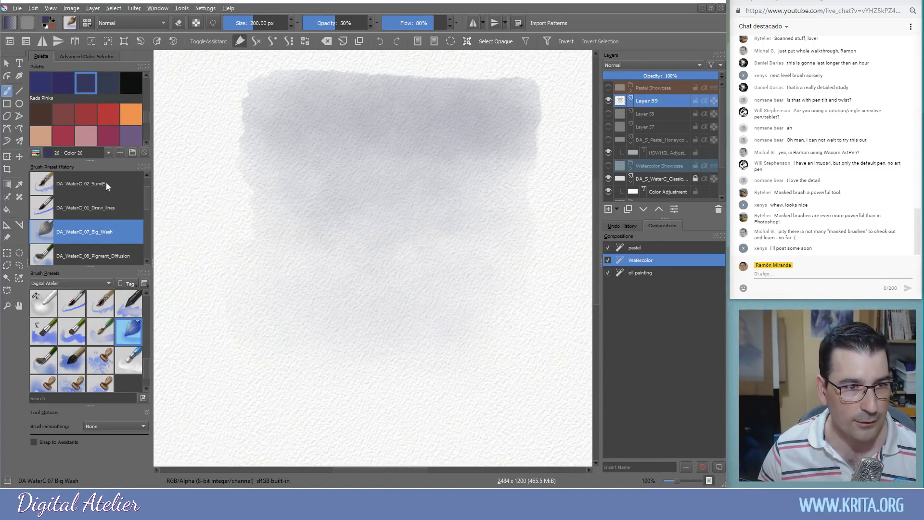
mouse_move(268, 330)
mouse_down()
mouse_move(483, 324)
mouse_move(335, 320)
mouse_move(312, 310)
mouse_move(469, 305)
mouse_move(312, 301)
mouse_move(325, 288)
mouse_move(449, 291)
mouse_move(467, 282)
mouse_move(340, 283)
mouse_move(307, 266)
mouse_move(443, 275)
mouse_up()
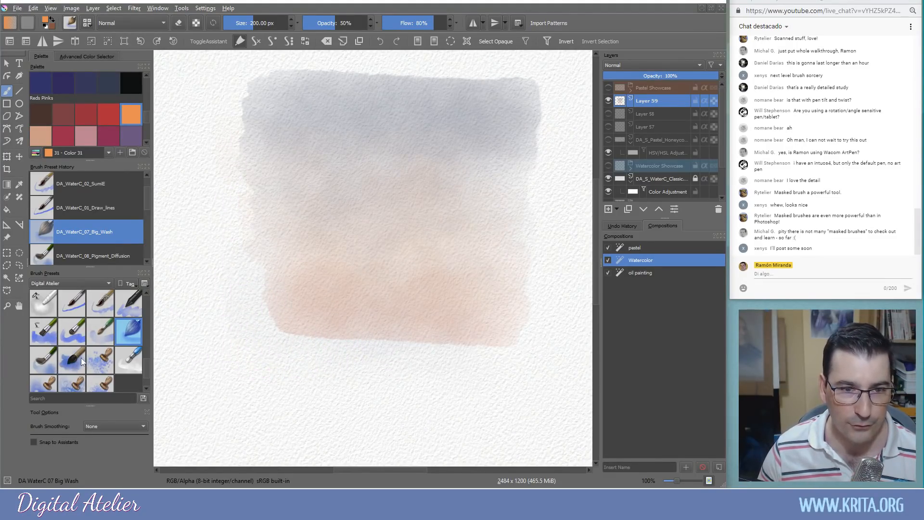
mouse_move(435, 378)
mouse_down()
mouse_move(291, 380)
mouse_move(430, 370)
mouse_move(436, 393)
mouse_move(262, 391)
mouse_up()
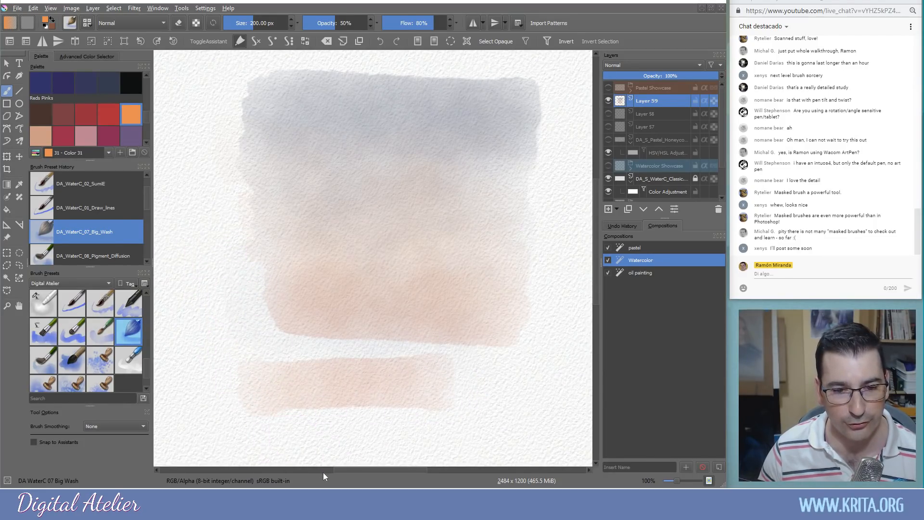
key(Delete)
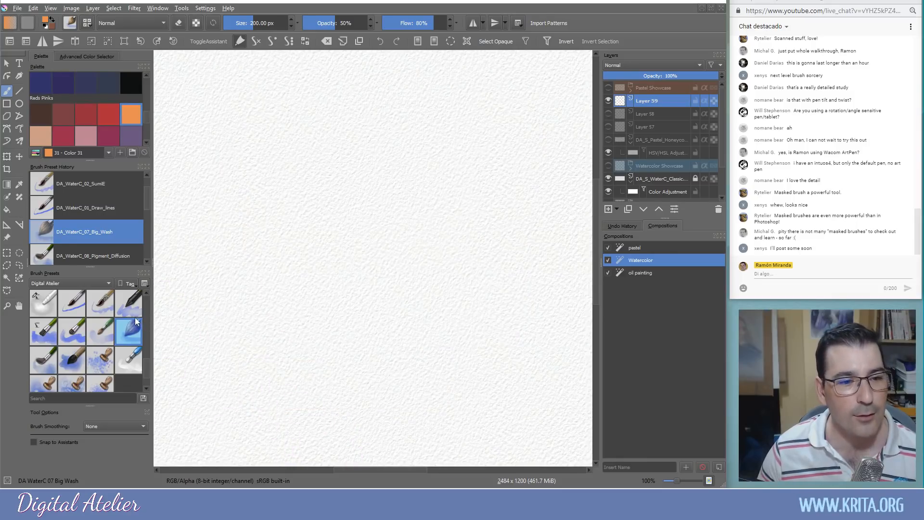
Paint a peach shape and several peach bands with the DA_WaterC_03_Digital brush
click(137, 315)
drag(378, 121, 346, 160)
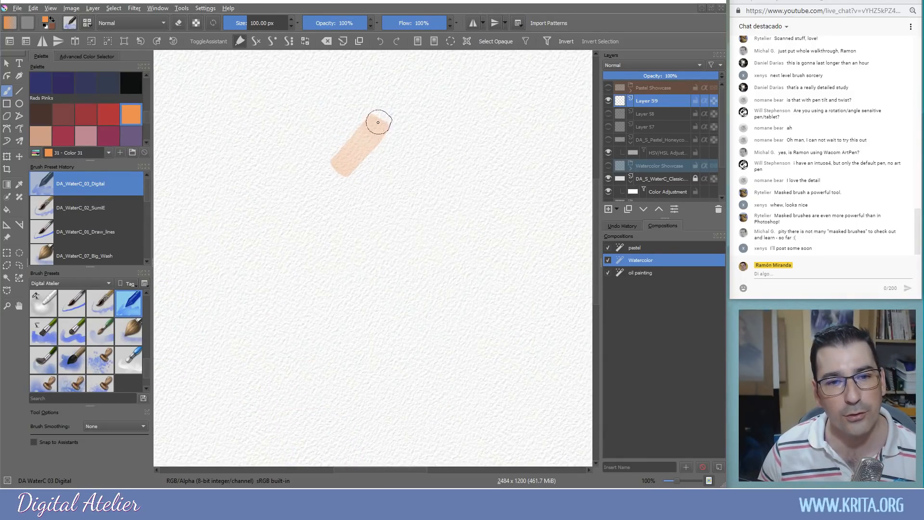
drag(378, 122, 420, 173)
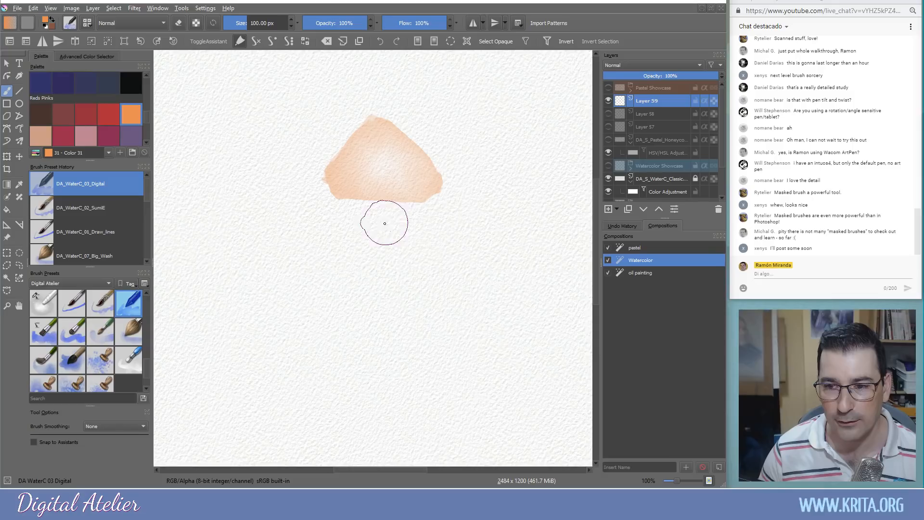
drag(384, 223, 414, 229)
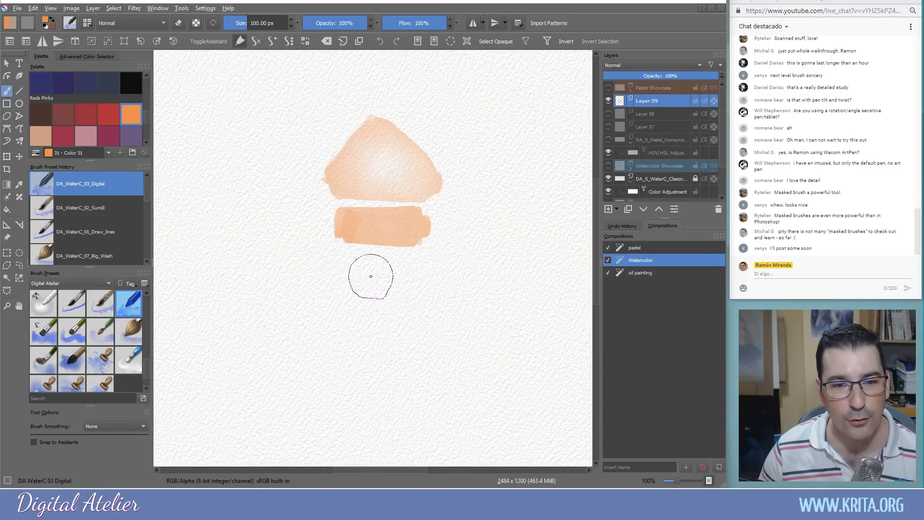
drag(353, 268, 404, 270)
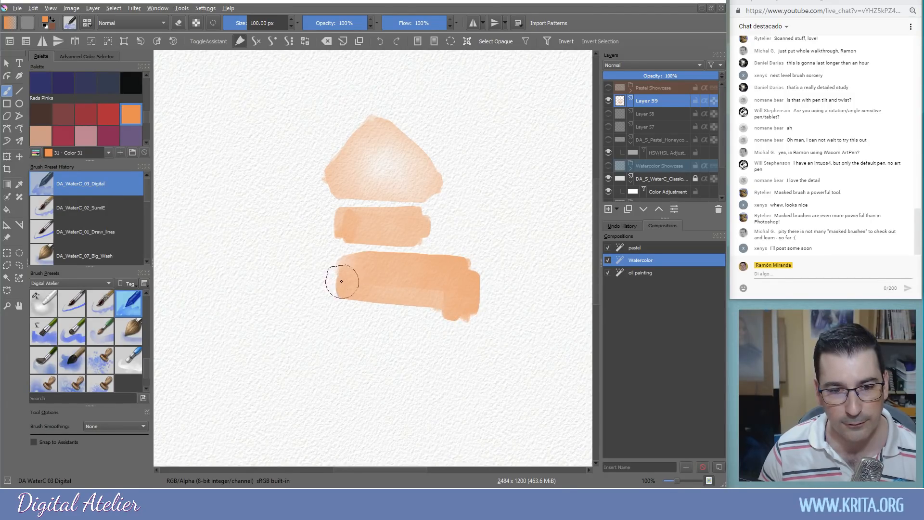
drag(370, 294, 453, 301)
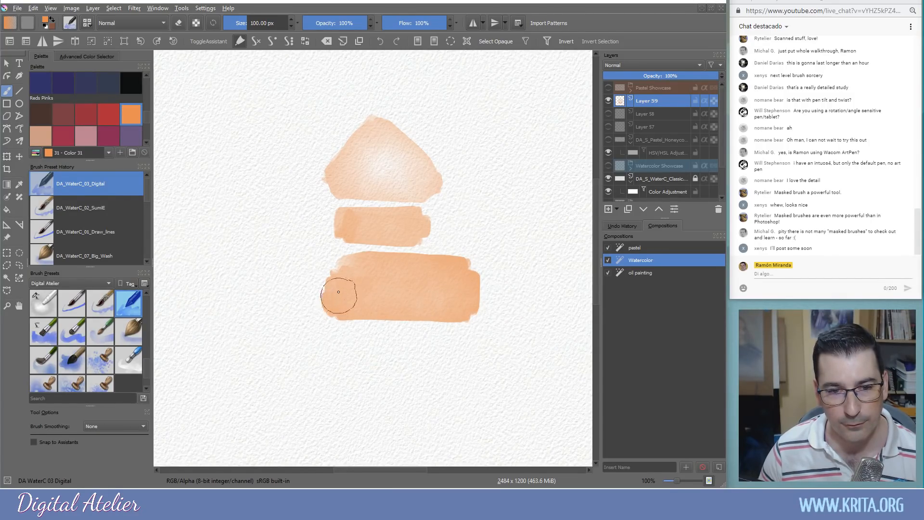
Clear the layer and paint one tall peach rectangle right of centre
key(Delete)
mouse_move(439, 146)
mouse_down()
mouse_move(464, 144)
mouse_move(509, 174)
mouse_move(495, 280)
mouse_move(437, 241)
mouse_move(433, 150)
mouse_move(497, 159)
mouse_move(493, 273)
mouse_move(447, 224)
mouse_move(466, 163)
mouse_move(486, 262)
mouse_up()
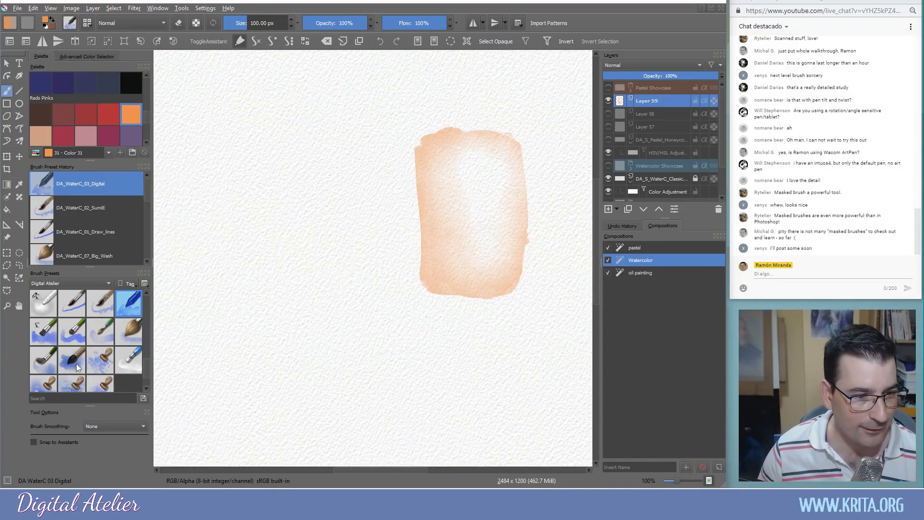
click(92, 362)
Cover the upper canvas in orange and purple-grey Drops, then bring up the portrait in IrfanView
mouse_move(354, 227)
mouse_down()
mouse_move(252, 175)
mouse_move(382, 258)
mouse_move(219, 139)
mouse_move(404, 91)
mouse_move(288, 258)
mouse_move(443, 142)
mouse_move(427, 169)
mouse_move(485, 113)
mouse_move(226, 103)
mouse_move(241, 92)
mouse_move(484, 93)
mouse_move(278, 144)
mouse_move(330, 206)
mouse_move(324, 308)
mouse_move(454, 299)
mouse_up()
key(Delete)
mouse_move(308, 99)
mouse_down()
mouse_move(532, 137)
mouse_move(530, 82)
mouse_move(200, 82)
mouse_move(216, 124)
mouse_move(190, 83)
mouse_move(458, 155)
mouse_move(479, 327)
mouse_move(355, 165)
mouse_move(505, 247)
mouse_move(385, 155)
mouse_move(414, 111)
mouse_up()
mouse_move(376, 73)
mouse_down()
mouse_move(330, 82)
mouse_move(485, 93)
mouse_move(553, 87)
mouse_move(308, 84)
mouse_up()
mouse_move(271, 60)
mouse_down()
mouse_move(255, 241)
mouse_move(207, 183)
mouse_move(207, 207)
mouse_move(196, 73)
mouse_move(186, 79)
mouse_move(243, 82)
mouse_move(223, 231)
mouse_move(308, 207)
mouse_move(279, 217)
mouse_move(248, 145)
mouse_move(188, 192)
mouse_move(202, 289)
mouse_move(166, 145)
mouse_move(202, 222)
mouse_move(212, 159)
mouse_move(226, 241)
mouse_move(402, 207)
mouse_move(453, 226)
mouse_move(470, 276)
mouse_move(531, 245)
mouse_move(554, 217)
mouse_move(421, 312)
mouse_move(510, 221)
mouse_up()
mouse_move(497, 188)
mouse_down()
mouse_move(434, 197)
mouse_move(346, 299)
mouse_move(397, 308)
mouse_move(395, 128)
mouse_move(360, 242)
mouse_move(271, 304)
mouse_move(419, 327)
mouse_move(455, 189)
mouse_move(342, 204)
mouse_move(378, 278)
mouse_move(441, 210)
mouse_move(270, 230)
mouse_move(280, 323)
mouse_move(337, 347)
mouse_move(268, 345)
mouse_up()
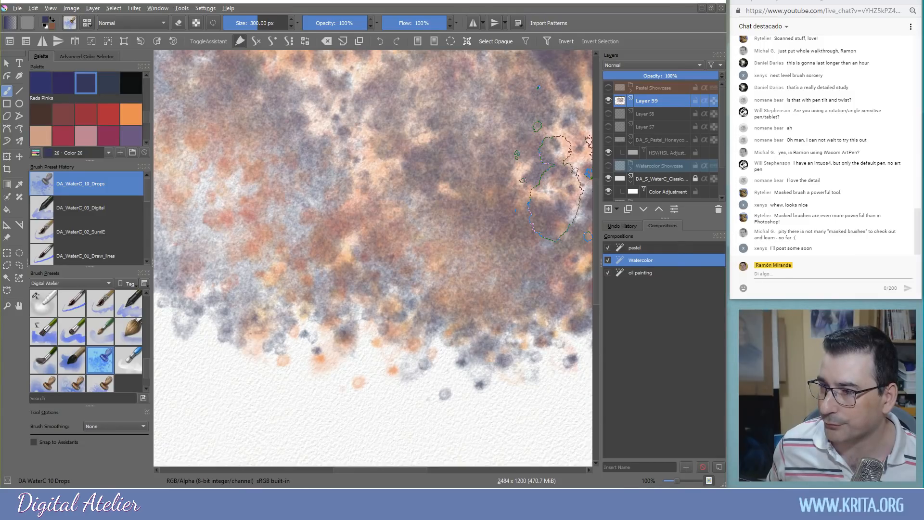
key(alt+Tab)
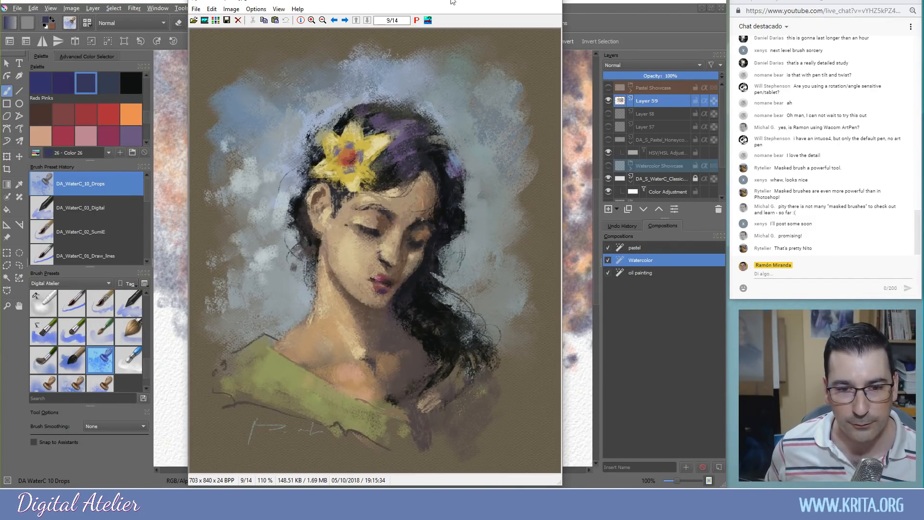
Zoom IrfanView into the portrait's face, then drop the file into Krita as a new document
drag(257, 69, 496, 382)
click(396, 263)
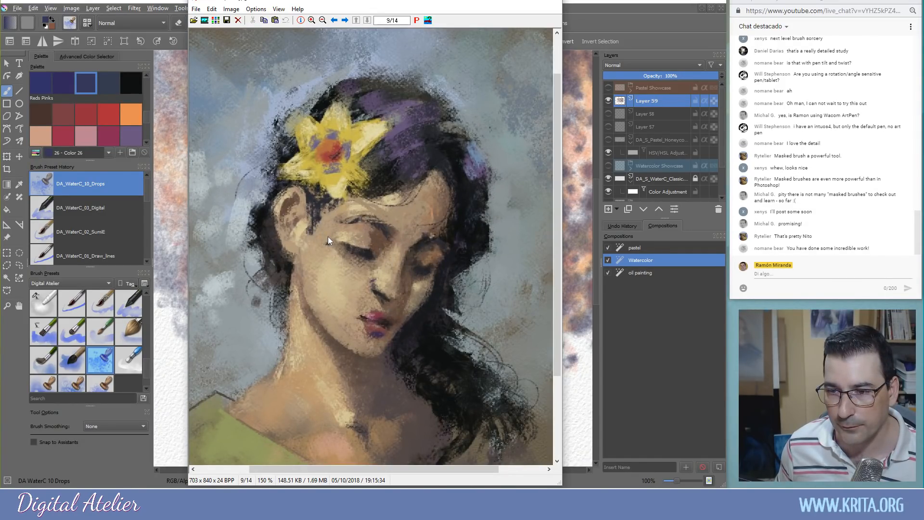
click(505, 4)
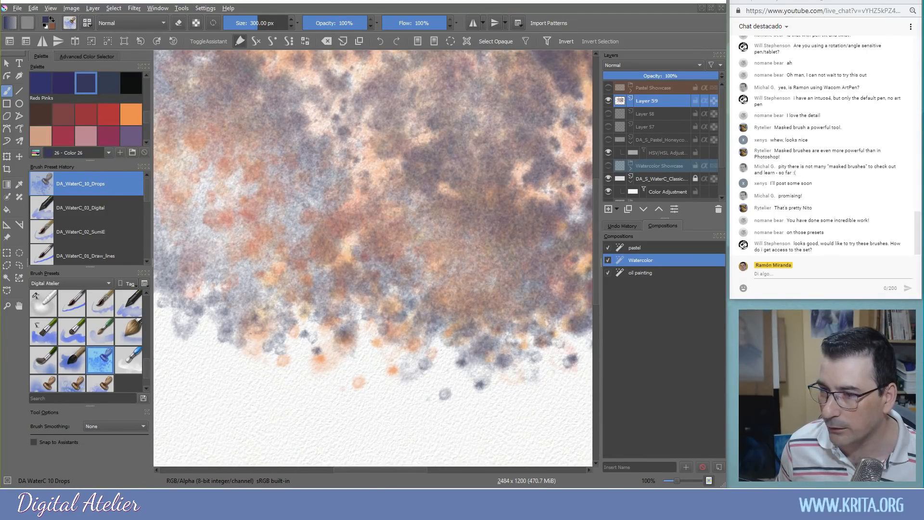
drag(494, 255, 460, 259)
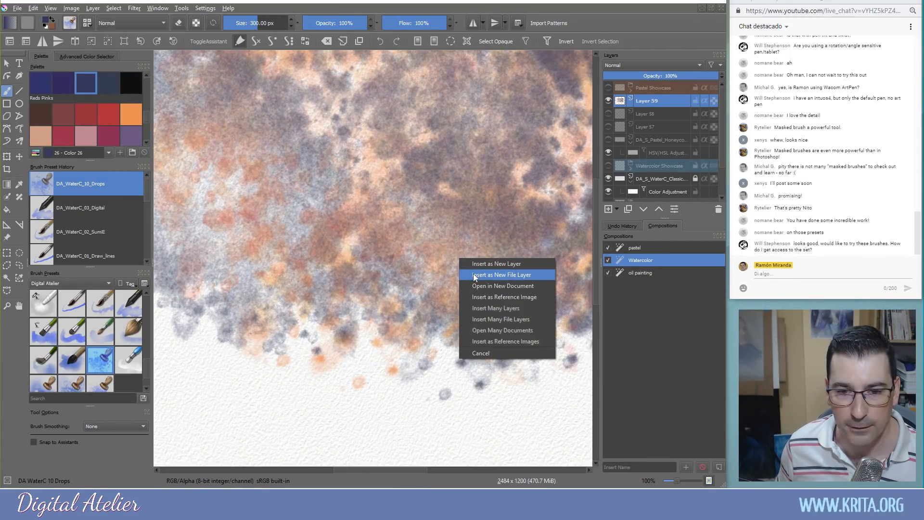
click(473, 286)
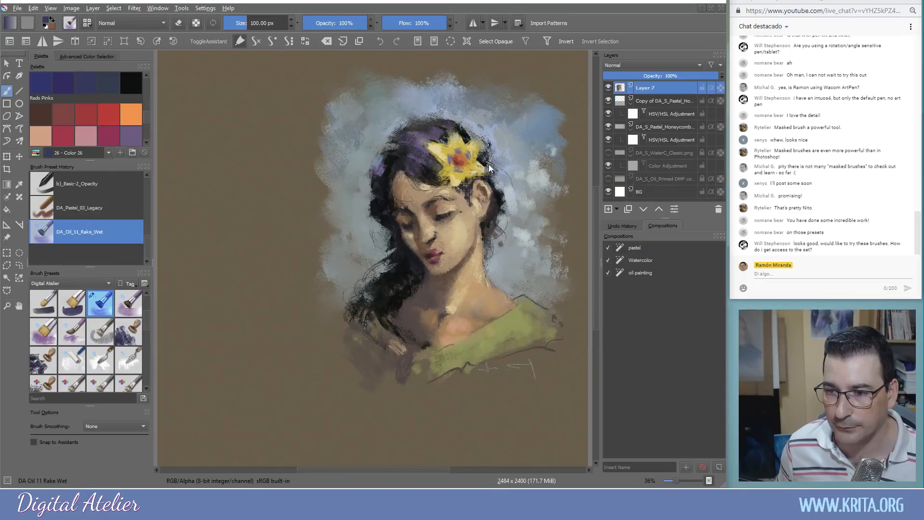
drag(503, 194, 450, 199)
scroll(429, 215, up, 1)
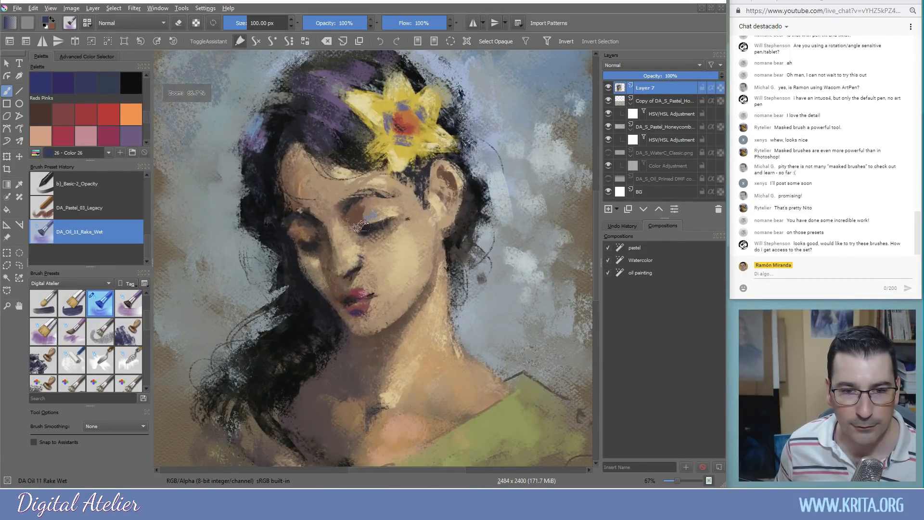
scroll(367, 207, up, 2)
mouse_move(366, 212)
mouse_down()
mouse_move(358, 245)
mouse_move(423, 233)
mouse_up()
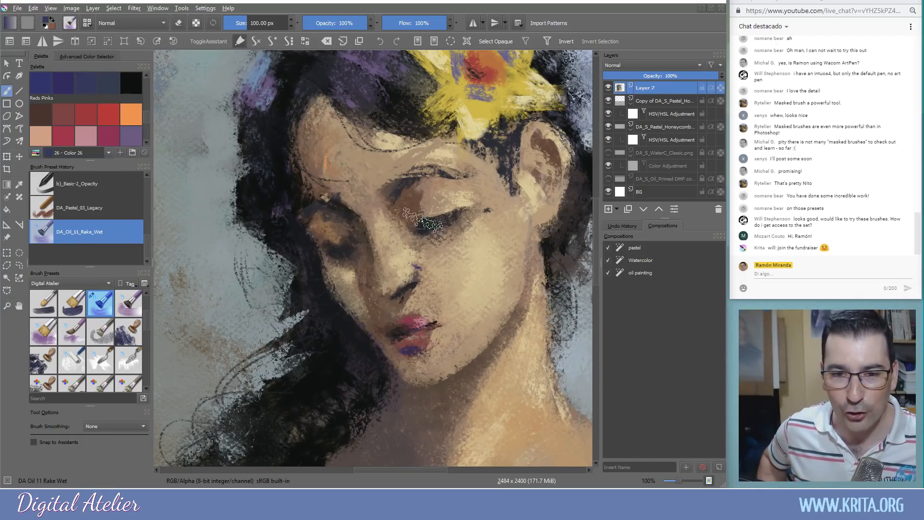
mouse_move(425, 245)
mouse_down()
mouse_move(388, 203)
mouse_move(408, 197)
mouse_up()
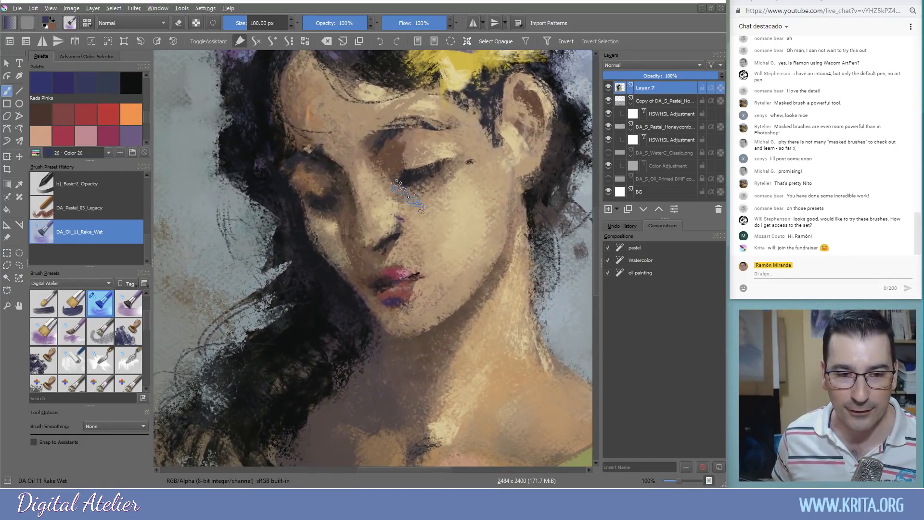
mouse_move(437, 311)
mouse_down()
mouse_move(434, 254)
mouse_move(440, 293)
mouse_up()
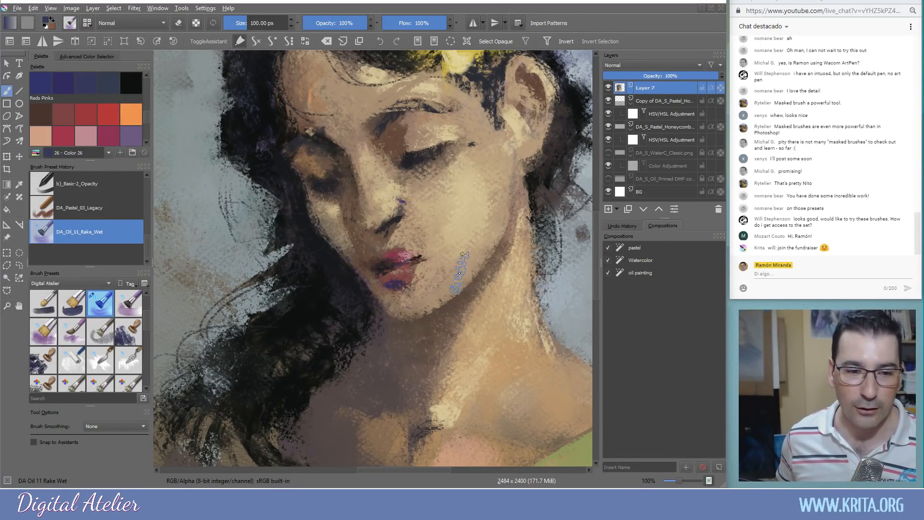
mouse_move(474, 294)
mouse_down()
mouse_move(427, 279)
mouse_move(375, 280)
mouse_up()
drag(437, 306, 350, 341)
drag(427, 251, 369, 335)
drag(305, 350, 498, 299)
scroll(405, 266, down, 2)
scroll(399, 298, up, 1)
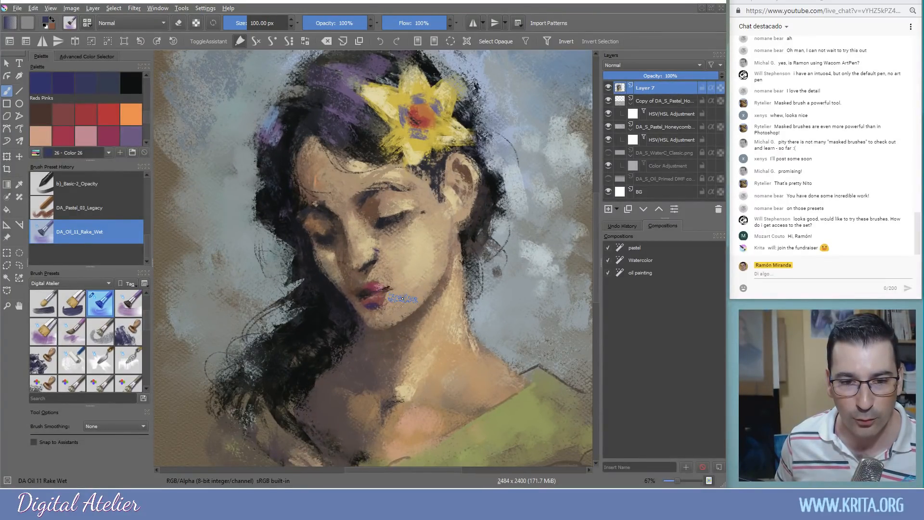
mouse_move(398, 324)
mouse_down()
mouse_move(399, 311)
mouse_move(399, 325)
mouse_up()
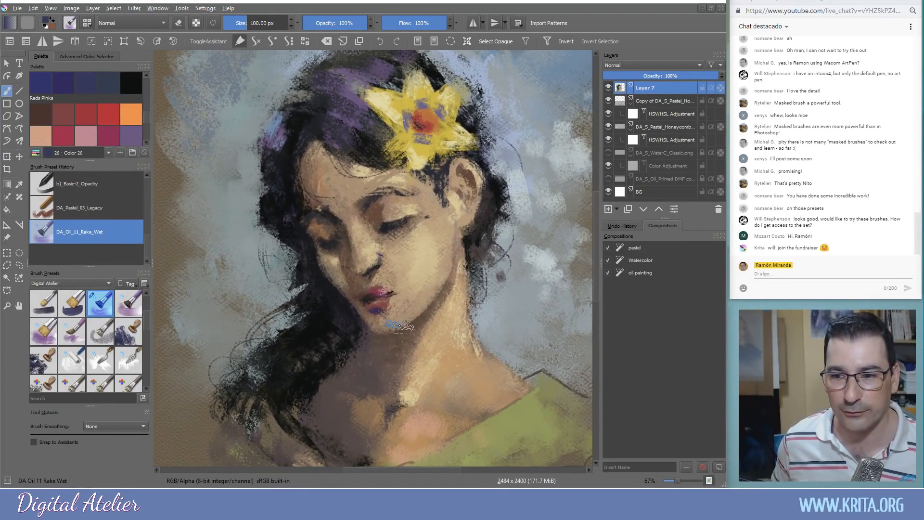
scroll(393, 305, up, 1)
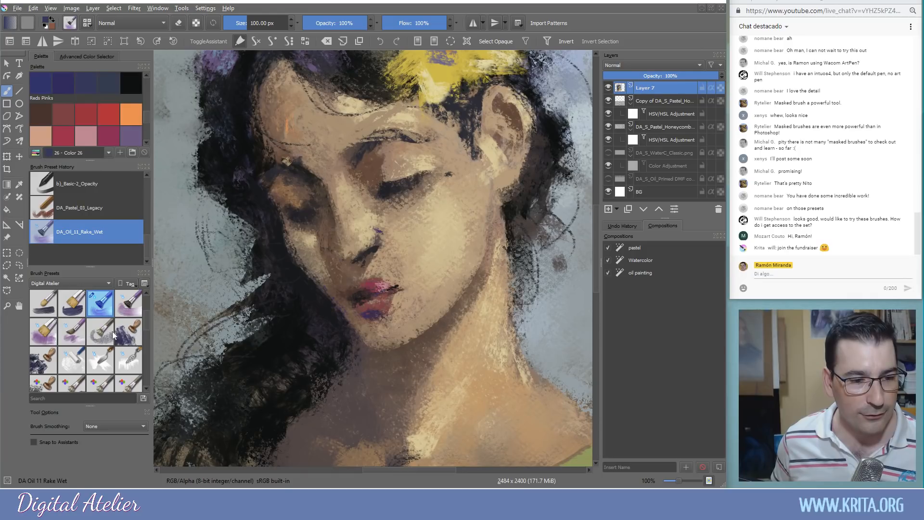
mouse_move(149, 315)
mouse_down()
mouse_move(148, 301)
mouse_move(144, 347)
mouse_up()
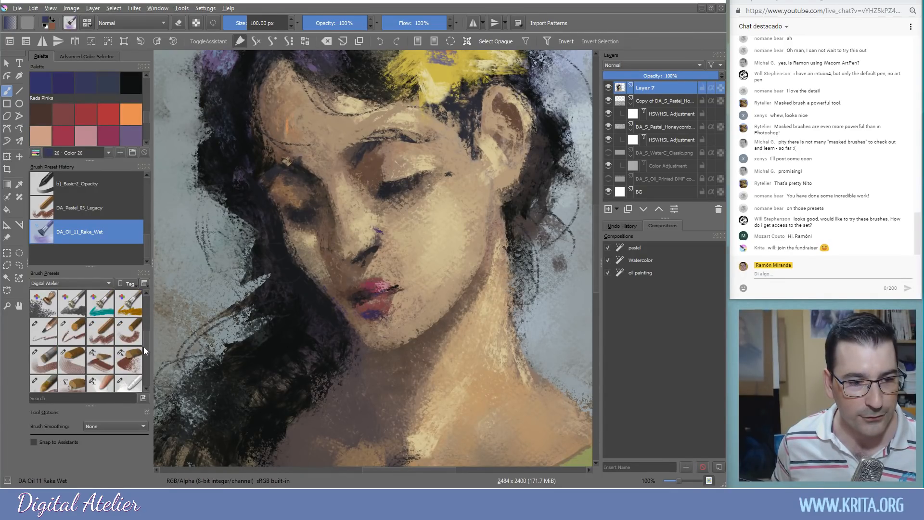
Reposition the portrait view, then hide Layer 7 so only bare tan paper shows
scroll(354, 285, down, 2)
drag(353, 328, 344, 307)
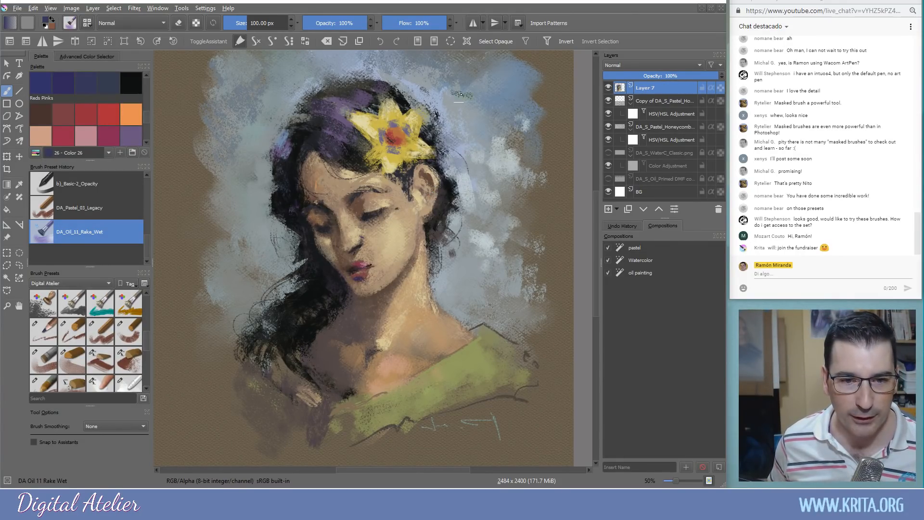
mouse_move(212, 230)
mouse_down()
mouse_move(364, 233)
mouse_move(174, 250)
mouse_up()
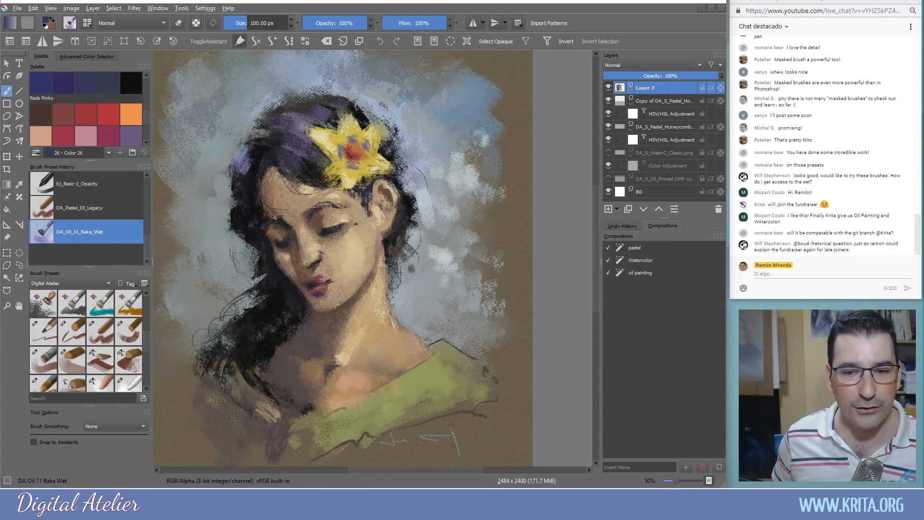
drag(370, 168, 435, 160)
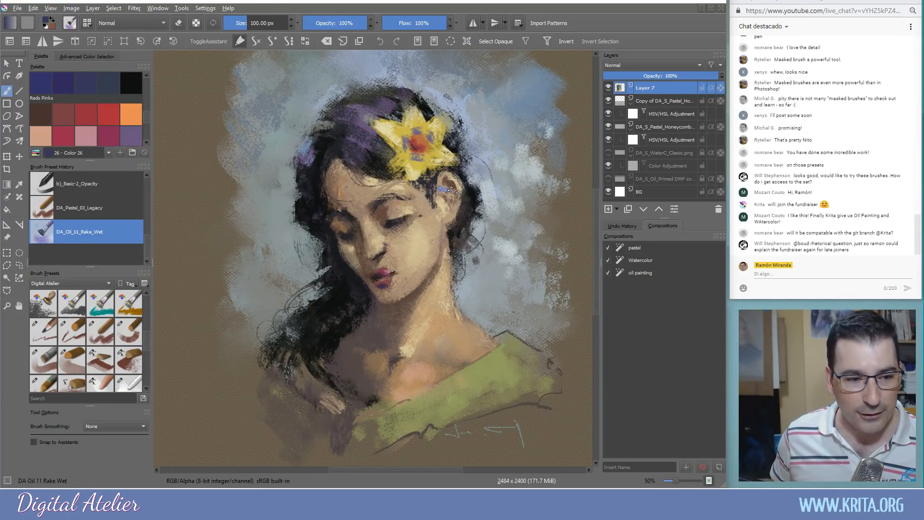
mouse_move(432, 223)
mouse_down()
mouse_move(390, 255)
mouse_move(442, 234)
mouse_up()
drag(146, 336, 146, 333)
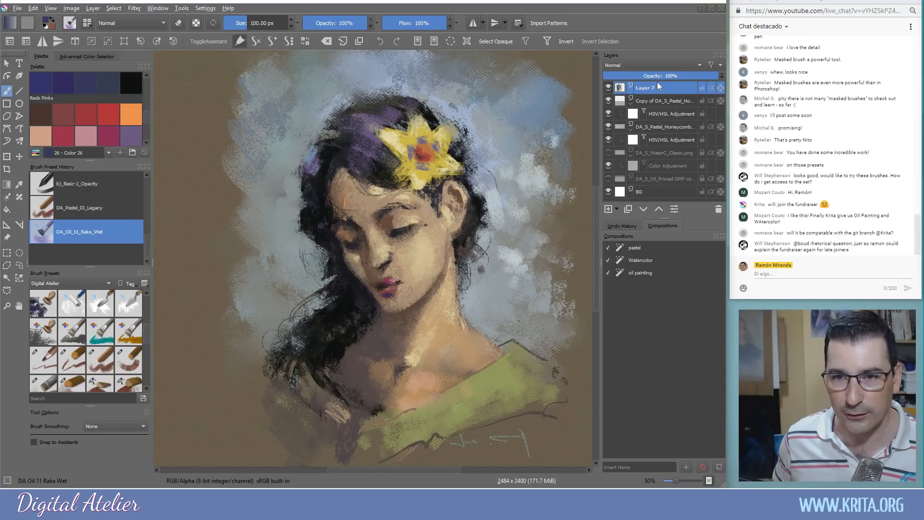
click(608, 87)
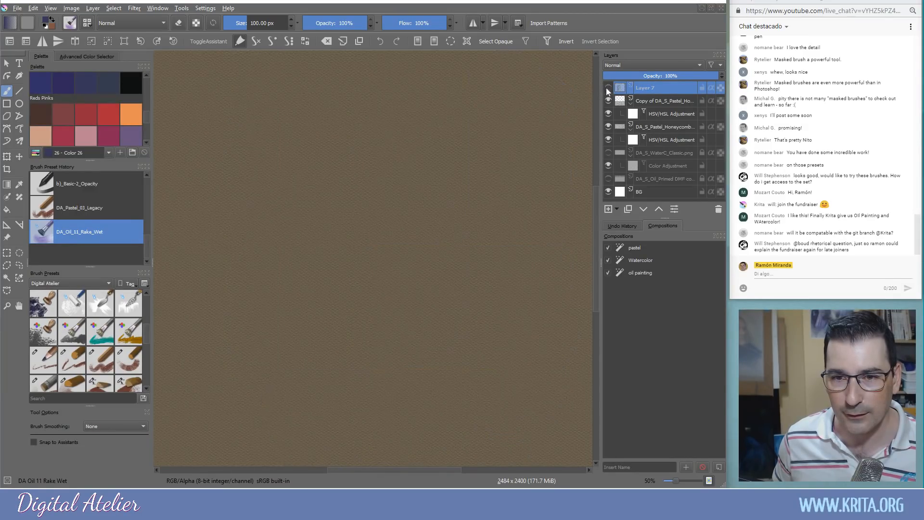
Make DA_WaterC_10_Drops the current brush from the Brush Presets docker
mouse_move(443, 158)
mouse_down()
mouse_move(402, 169)
mouse_move(496, 159)
mouse_up()
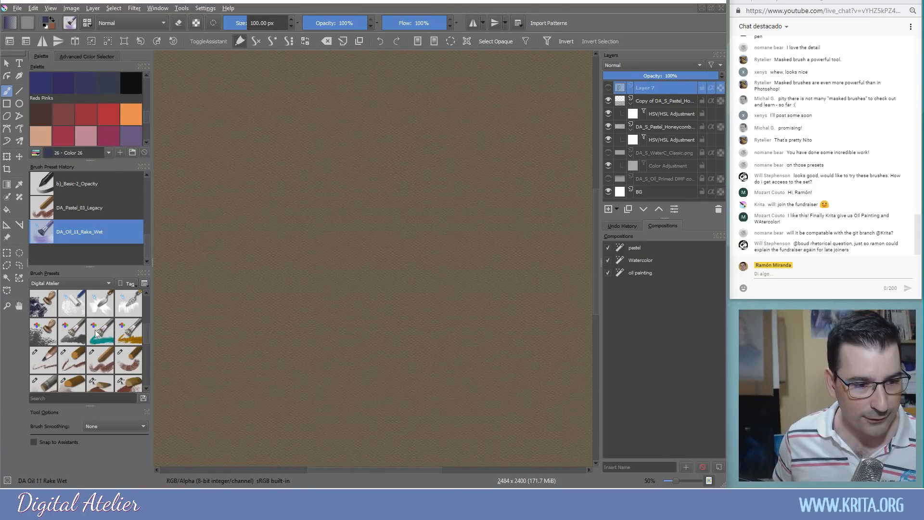
scroll(101, 332, down, 5)
mouse_move(84, 335)
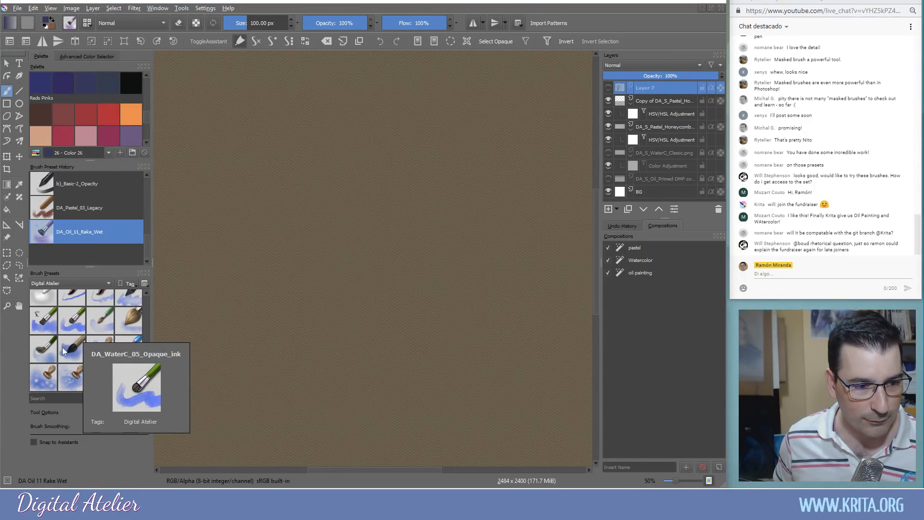
scroll(82, 343, up, 3)
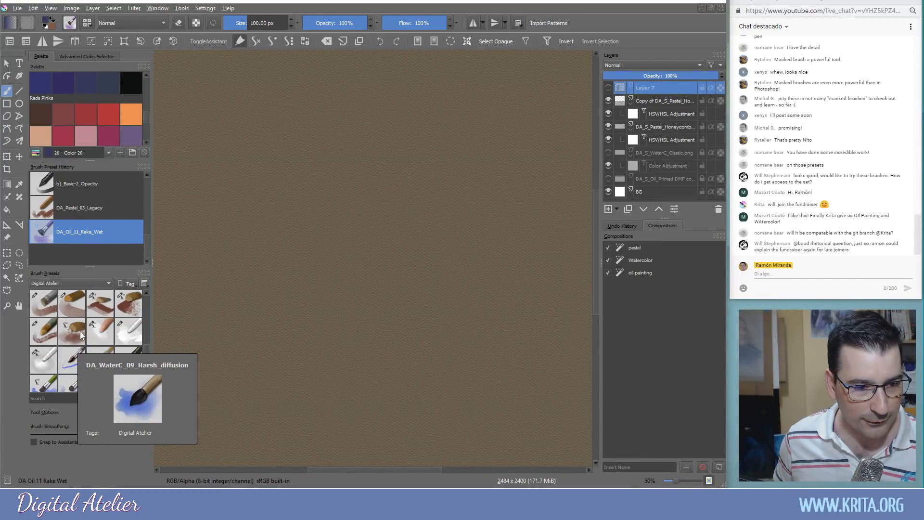
click(65, 305)
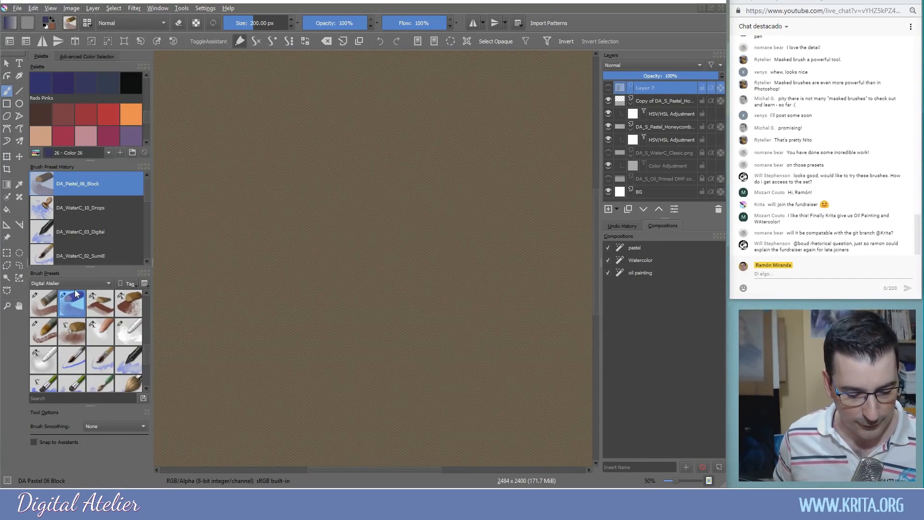
mouse_move(76, 293)
click(81, 208)
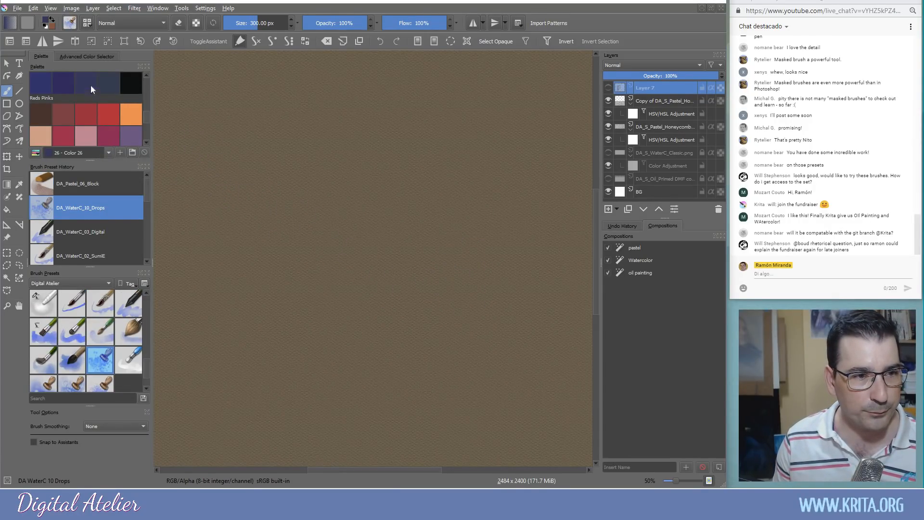
Switch the colour palette to the PixelArt 32 swatch set
click(36, 153)
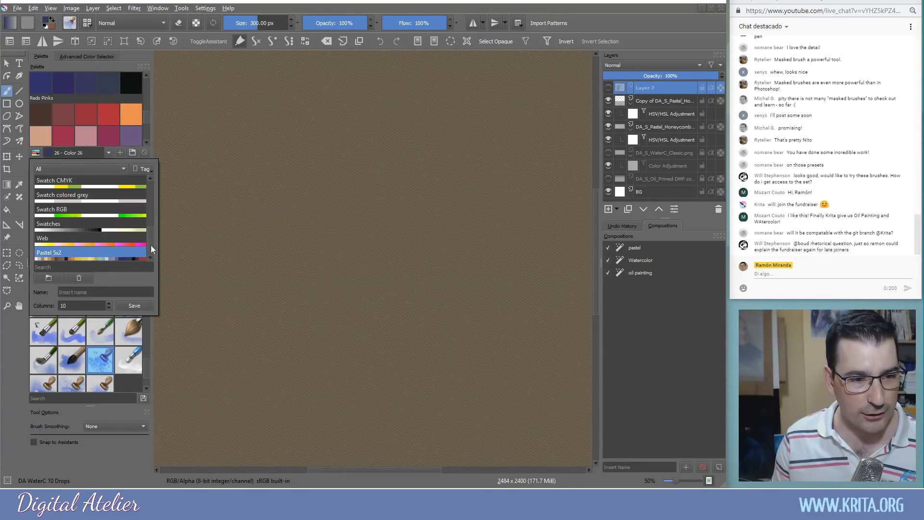
drag(150, 247, 152, 193)
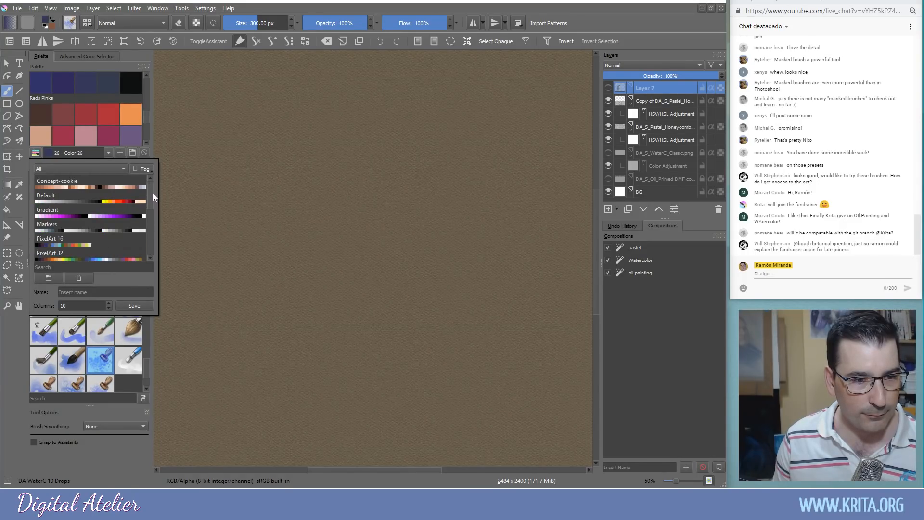
click(129, 254)
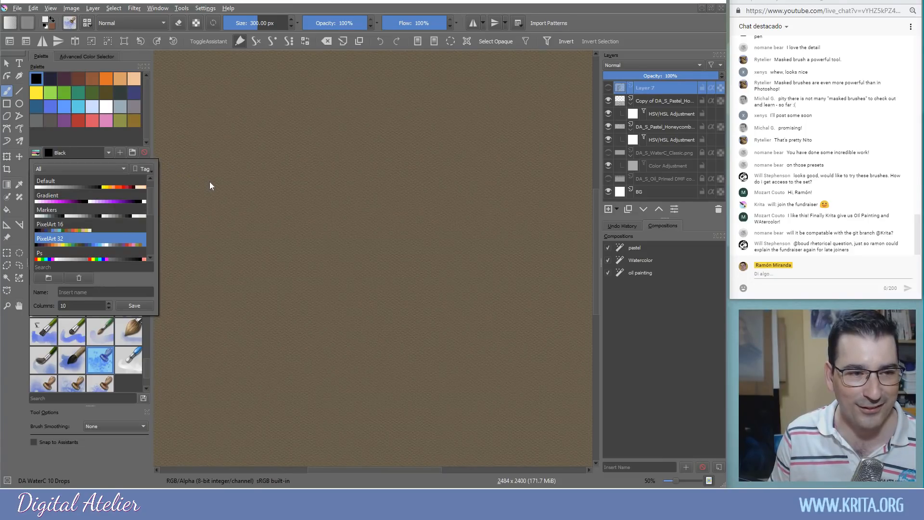
click(103, 136)
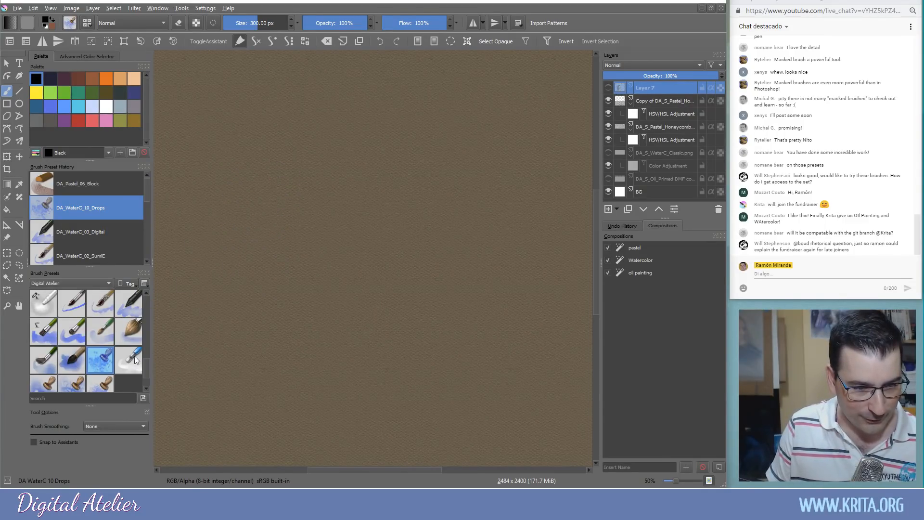
mouse_move(147, 365)
mouse_down()
mouse_move(142, 301)
mouse_move(146, 326)
mouse_up()
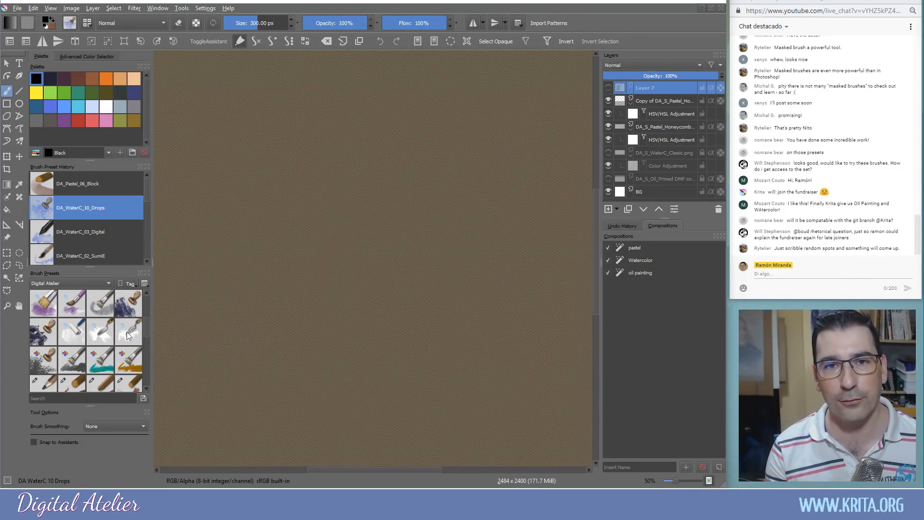
Choose the DA_Pastel_08_Impact preset, giving a 100 px pastel brush
drag(146, 327, 146, 313)
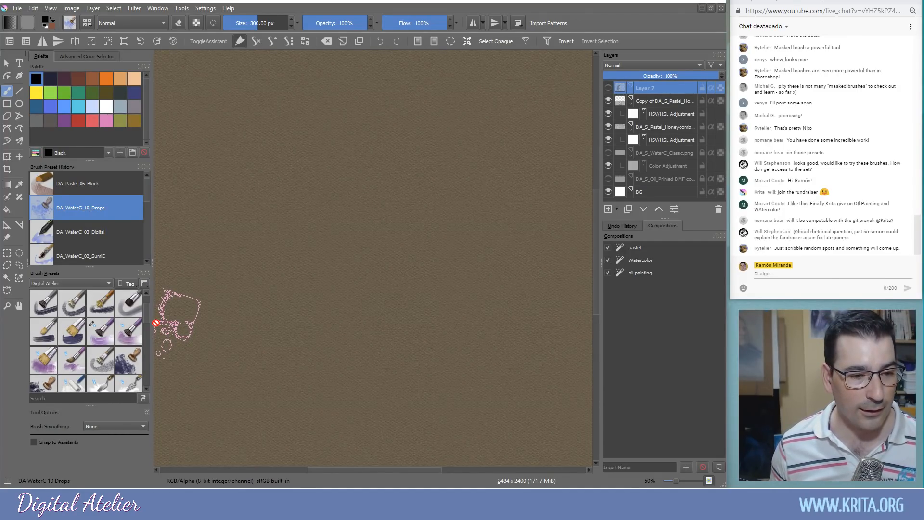
mouse_move(145, 314)
mouse_down()
mouse_move(146, 304)
mouse_move(147, 339)
mouse_up()
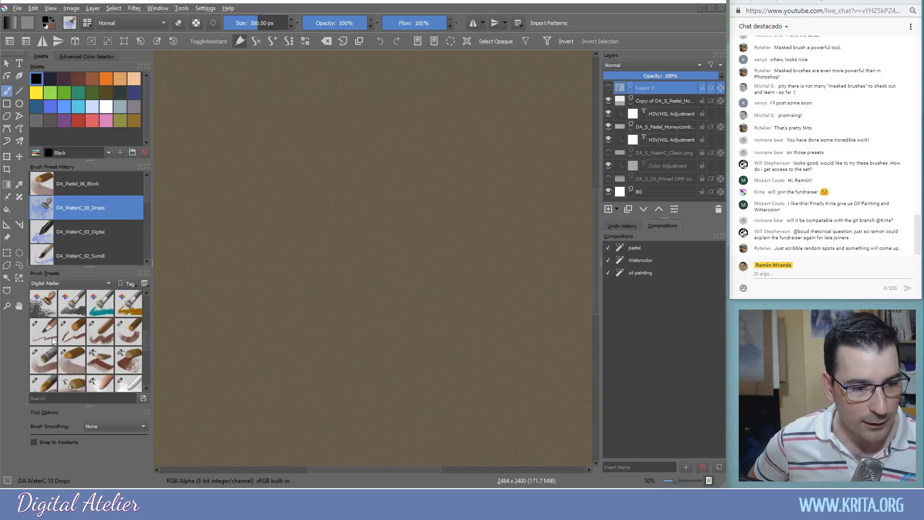
click(122, 364)
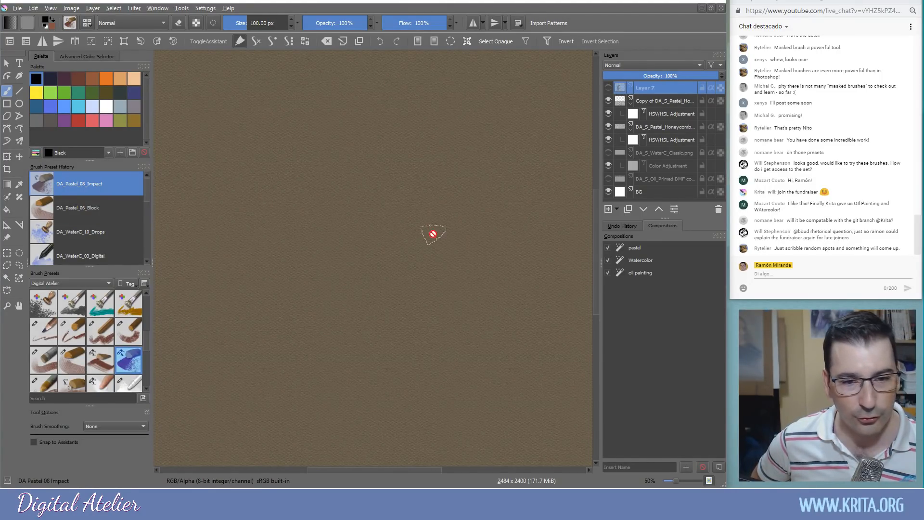
Add a new layer above Layer 7 and paint a black ground stroke and tree
click(363, 291)
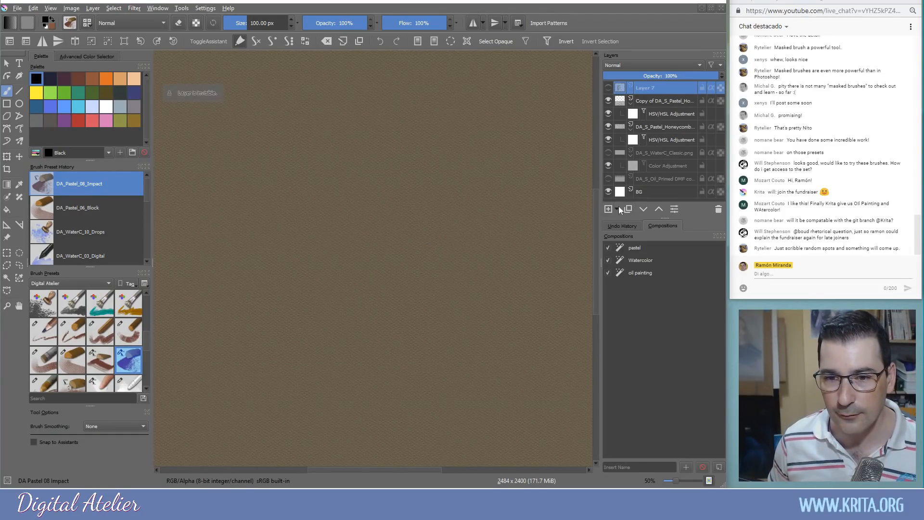
click(619, 206)
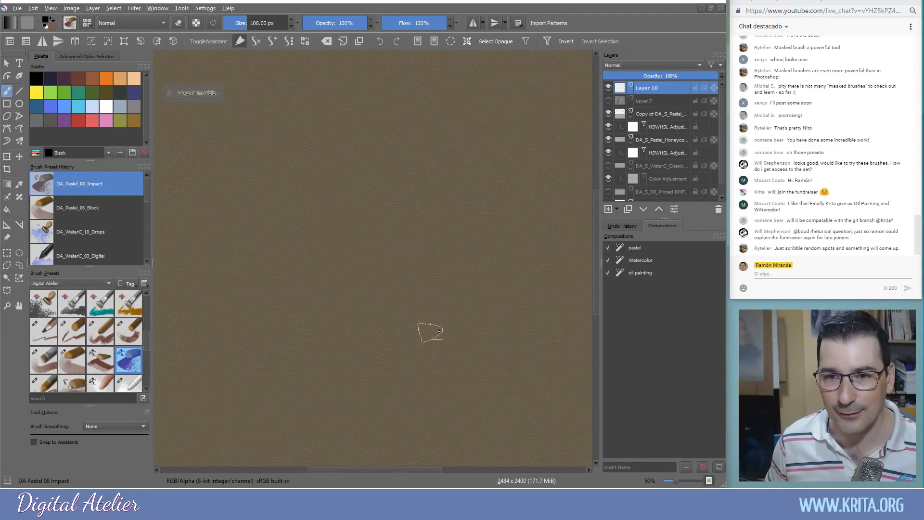
mouse_move(157, 354)
mouse_down()
mouse_move(570, 270)
mouse_move(529, 332)
mouse_move(336, 323)
mouse_move(433, 328)
mouse_move(269, 347)
mouse_move(483, 320)
mouse_up()
mouse_move(515, 279)
mouse_down()
mouse_move(519, 187)
mouse_move(527, 242)
mouse_move(522, 235)
mouse_move(515, 291)
mouse_move(526, 228)
mouse_move(544, 204)
mouse_move(566, 198)
mouse_move(552, 204)
mouse_move(542, 238)
mouse_move(533, 227)
mouse_move(558, 208)
mouse_move(577, 167)
mouse_move(580, 180)
mouse_move(565, 183)
mouse_move(563, 169)
mouse_move(522, 227)
mouse_move(525, 160)
mouse_move(469, 135)
mouse_move(451, 222)
mouse_move(454, 172)
mouse_move(479, 211)
mouse_move(507, 181)
mouse_move(533, 186)
mouse_move(538, 121)
mouse_move(501, 103)
mouse_move(469, 118)
mouse_move(414, 102)
mouse_move(433, 131)
mouse_move(462, 127)
mouse_move(443, 138)
mouse_move(443, 165)
mouse_move(382, 153)
mouse_move(426, 226)
mouse_move(490, 212)
mouse_move(511, 196)
mouse_move(517, 144)
mouse_move(545, 141)
mouse_move(553, 94)
mouse_move(514, 109)
mouse_move(538, 184)
mouse_move(551, 145)
mouse_move(578, 201)
mouse_move(543, 197)
mouse_move(563, 212)
mouse_move(553, 192)
mouse_move(556, 284)
mouse_move(574, 288)
mouse_move(529, 313)
mouse_move(410, 326)
mouse_move(392, 355)
mouse_move(573, 349)
mouse_move(548, 354)
mouse_move(557, 339)
mouse_move(485, 366)
mouse_move(454, 349)
mouse_move(288, 363)
mouse_move(462, 330)
mouse_move(357, 369)
mouse_up()
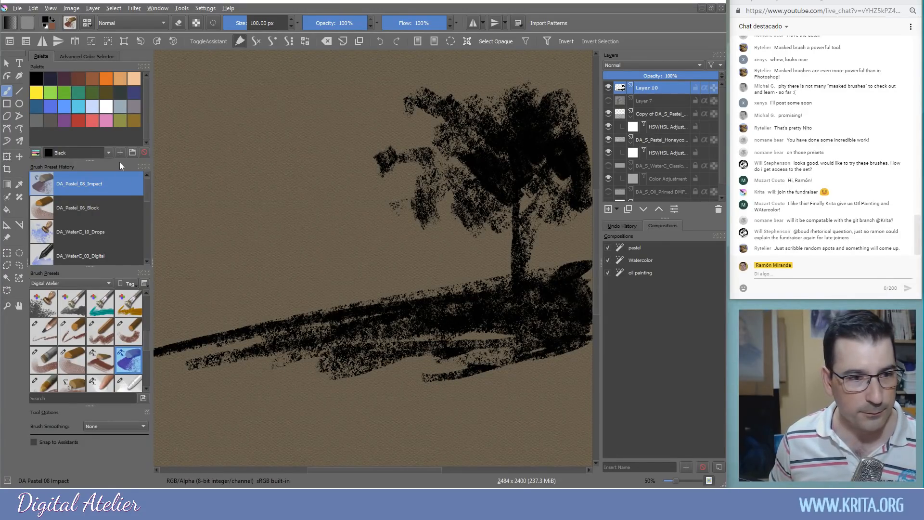
Add olive Rain forest pastel over the ground, then Royal blue and Cornflower blue sky strokes
click(120, 121)
mouse_move(413, 353)
mouse_down()
mouse_move(298, 358)
mouse_move(378, 325)
mouse_move(250, 344)
mouse_move(389, 314)
mouse_move(190, 353)
mouse_move(279, 356)
mouse_up()
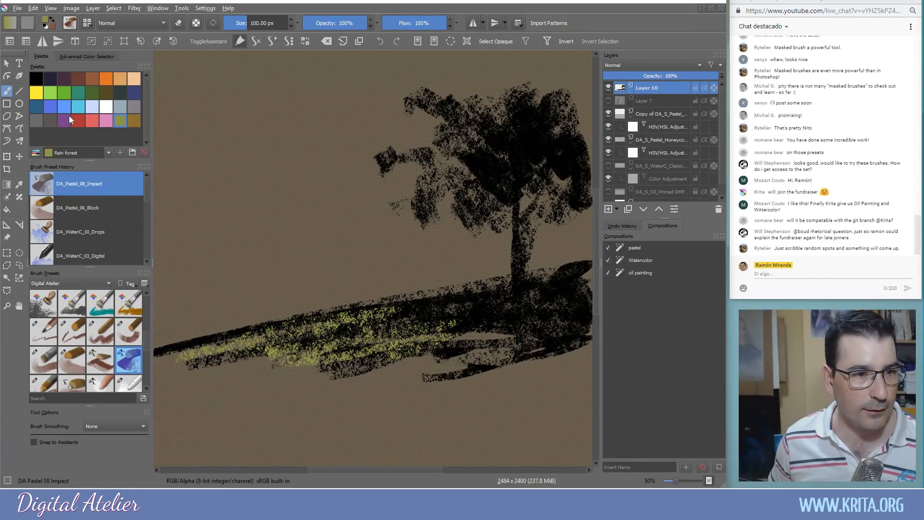
click(53, 108)
mouse_move(411, 101)
mouse_down()
mouse_move(289, 92)
mouse_move(331, 102)
mouse_up()
click(63, 101)
mouse_move(277, 94)
mouse_down()
mouse_move(269, 108)
mouse_move(288, 164)
mouse_move(359, 111)
mouse_move(406, 118)
mouse_move(435, 108)
mouse_move(462, 77)
mouse_move(491, 82)
mouse_up()
Enlarge DA_Pastel_04_Basic to about 151 px and scribble cornflower blue over the upper-left sky
click(128, 338)
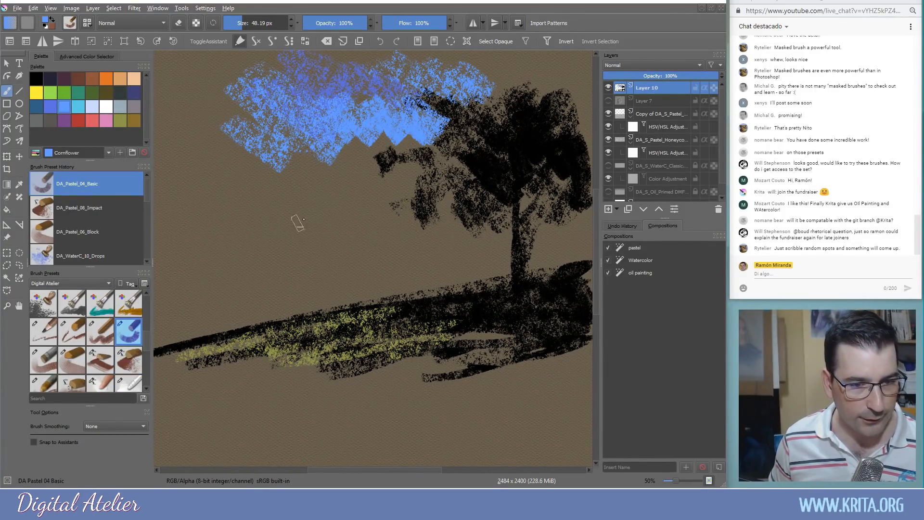
drag(255, 223, 280, 223)
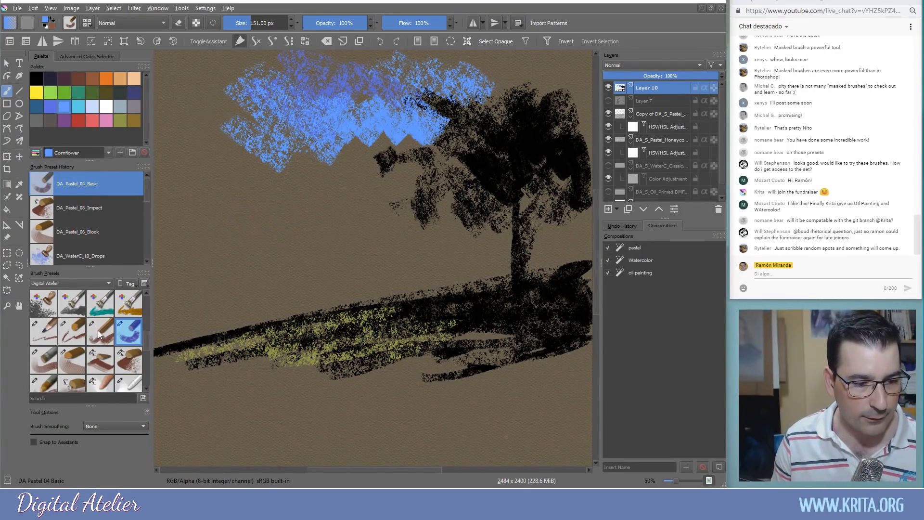
click(105, 335)
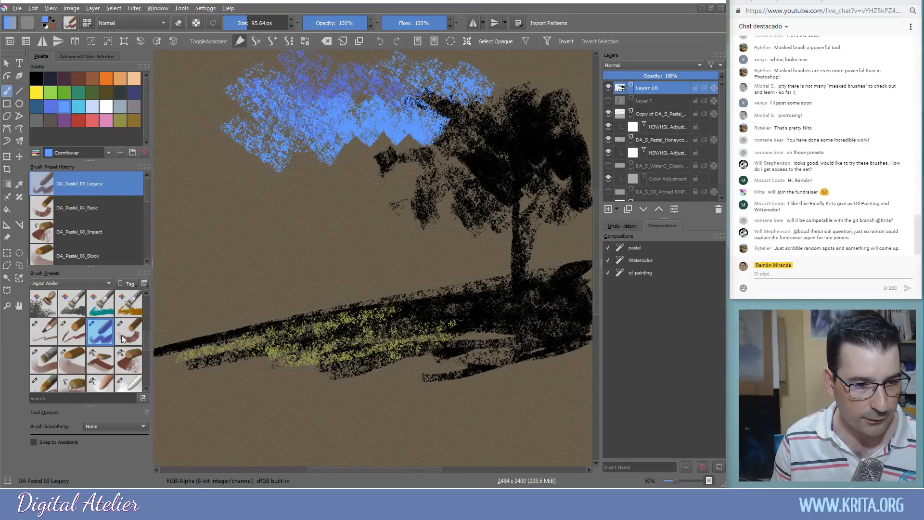
click(121, 335)
mouse_move(239, 156)
mouse_down()
mouse_move(195, 194)
mouse_move(215, 87)
mouse_move(382, 70)
mouse_move(547, 72)
mouse_move(566, 110)
mouse_move(398, 121)
mouse_move(333, 144)
mouse_move(293, 75)
mouse_move(219, 59)
mouse_move(177, 67)
mouse_move(175, 211)
mouse_move(211, 177)
mouse_move(325, 184)
mouse_move(367, 149)
mouse_move(398, 183)
mouse_move(436, 191)
mouse_move(453, 219)
mouse_move(400, 203)
mouse_move(367, 247)
mouse_move(427, 244)
mouse_move(482, 219)
mouse_move(453, 145)
mouse_move(333, 257)
mouse_move(246, 250)
mouse_move(247, 270)
mouse_move(412, 271)
mouse_move(345, 270)
mouse_move(200, 313)
mouse_move(181, 157)
mouse_up()
key(minus)
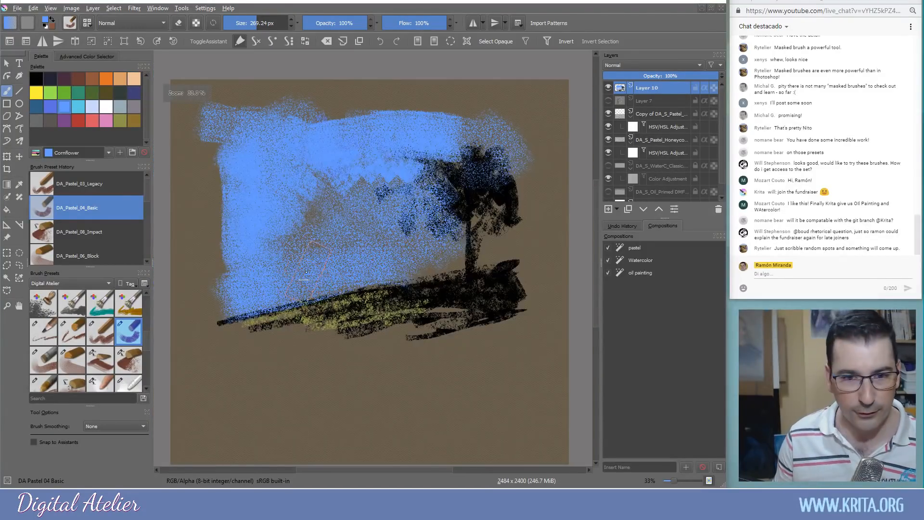
mouse_move(165, 159)
mouse_down()
mouse_move(250, 175)
mouse_move(306, 170)
mouse_up()
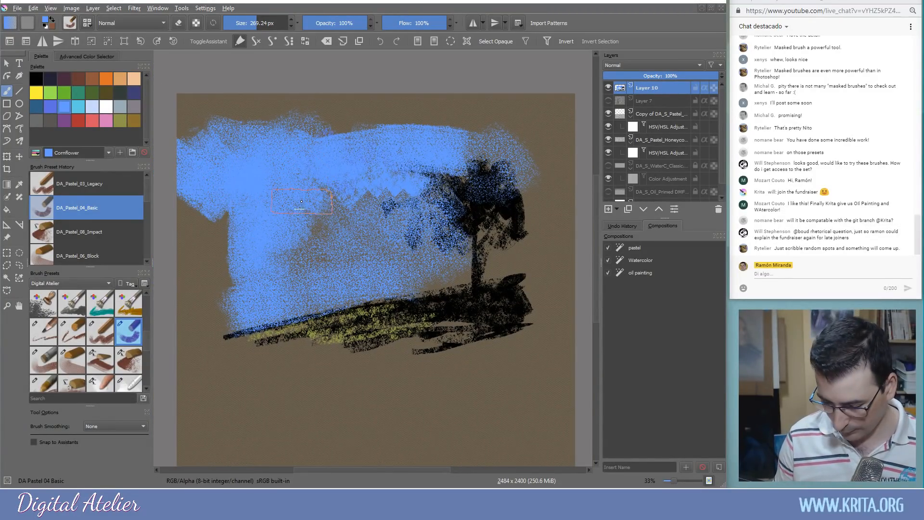
key(ctrl+z)
key(ctrl+z)
mouse_move(236, 161)
mouse_down()
mouse_move(218, 168)
mouse_move(215, 207)
mouse_move(404, 146)
mouse_move(428, 171)
mouse_move(510, 124)
mouse_move(540, 183)
mouse_move(352, 123)
mouse_move(423, 116)
mouse_move(487, 145)
mouse_move(544, 150)
mouse_move(456, 179)
mouse_move(240, 303)
mouse_move(346, 260)
mouse_move(270, 289)
mouse_up()
Scribble Light steel blue clouds across the sky and olive Verdigris around the tree base
click(92, 106)
mouse_move(404, 193)
mouse_down()
mouse_move(366, 188)
mouse_move(427, 168)
mouse_move(380, 167)
mouse_move(403, 153)
mouse_move(463, 154)
mouse_move(418, 178)
mouse_up()
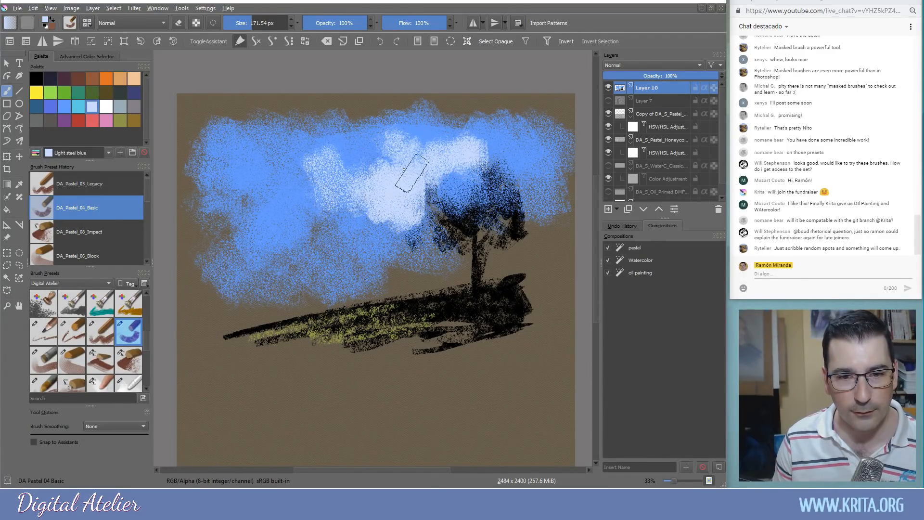
mouse_move(416, 132)
mouse_down()
mouse_move(470, 155)
mouse_move(489, 143)
mouse_move(508, 153)
mouse_move(524, 116)
mouse_move(446, 117)
mouse_move(380, 134)
mouse_move(328, 181)
mouse_move(364, 213)
mouse_move(423, 229)
mouse_move(368, 234)
mouse_move(356, 179)
mouse_move(323, 157)
mouse_move(299, 164)
mouse_up()
mouse_move(322, 199)
mouse_down()
mouse_move(271, 233)
mouse_move(278, 225)
mouse_move(268, 211)
mouse_move(243, 210)
mouse_move(222, 244)
mouse_move(246, 219)
mouse_move(254, 237)
mouse_move(277, 225)
mouse_move(271, 257)
mouse_move(314, 262)
mouse_move(306, 269)
mouse_move(310, 251)
mouse_move(274, 250)
mouse_up()
mouse_move(288, 251)
mouse_down()
mouse_move(320, 273)
mouse_move(334, 256)
mouse_move(320, 278)
mouse_up()
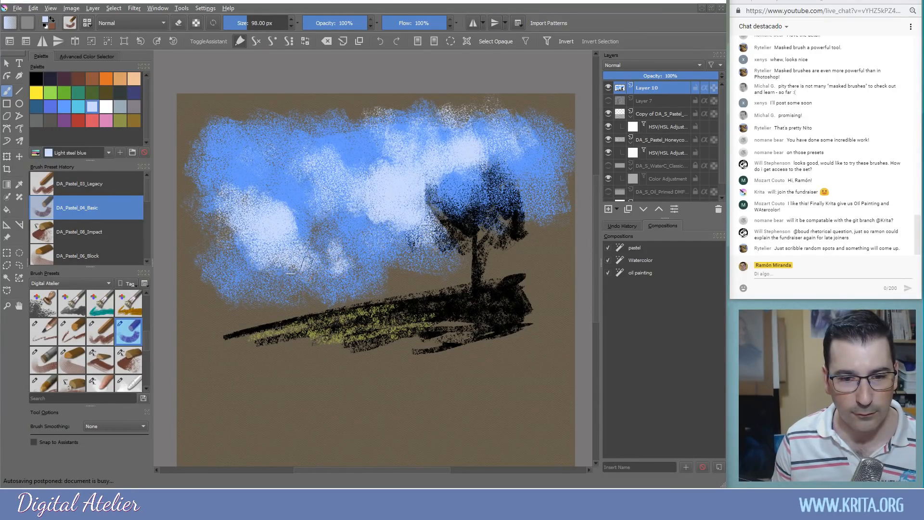
click(107, 93)
mouse_move(464, 287)
mouse_down()
mouse_move(510, 274)
mouse_move(571, 273)
mouse_move(557, 288)
mouse_move(575, 301)
mouse_move(509, 334)
mouse_move(557, 290)
mouse_move(357, 315)
mouse_up()
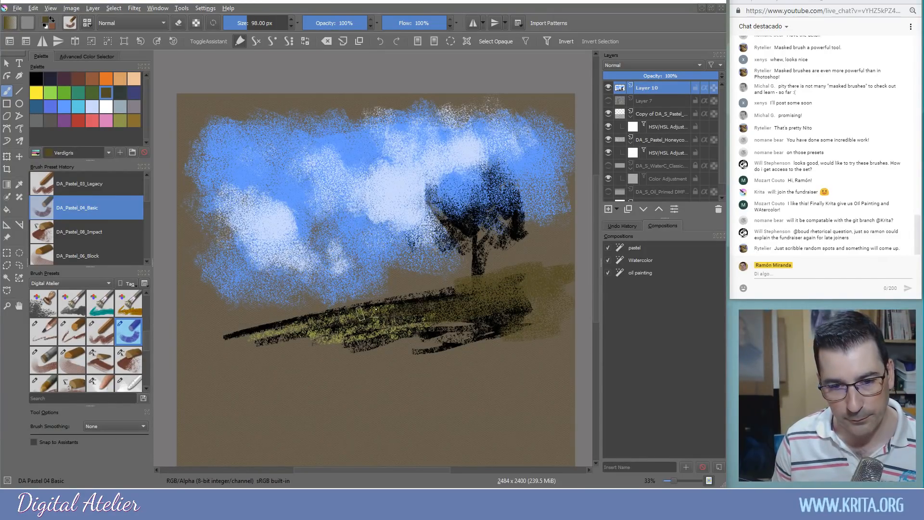
Cover the ground around the tree base in dark navy Valhalla pastel with a bigger brush
click(51, 80)
mouse_move(522, 313)
mouse_down()
mouse_move(513, 275)
mouse_move(484, 296)
mouse_move(437, 304)
mouse_move(491, 303)
mouse_move(566, 278)
mouse_move(565, 315)
mouse_move(551, 330)
mouse_move(512, 303)
mouse_move(559, 329)
mouse_move(559, 321)
mouse_move(272, 370)
mouse_move(494, 311)
mouse_move(456, 323)
mouse_move(400, 313)
mouse_move(409, 305)
mouse_move(217, 325)
mouse_move(294, 322)
mouse_move(219, 336)
mouse_move(321, 318)
mouse_move(261, 308)
mouse_move(240, 324)
mouse_move(279, 306)
mouse_move(334, 320)
mouse_move(349, 339)
mouse_move(379, 331)
mouse_up()
mouse_move(342, 347)
mouse_down()
mouse_move(334, 329)
mouse_move(299, 361)
mouse_move(276, 338)
mouse_move(308, 345)
mouse_move(265, 352)
mouse_move(240, 331)
mouse_move(222, 374)
mouse_move(282, 364)
mouse_move(314, 378)
mouse_move(334, 333)
mouse_move(378, 350)
mouse_move(398, 340)
mouse_move(447, 341)
mouse_move(387, 333)
mouse_move(506, 329)
mouse_move(512, 345)
mouse_move(550, 308)
mouse_move(509, 352)
mouse_move(462, 310)
mouse_move(542, 294)
mouse_up()
ctrl+click(564, 217)
mouse_move(538, 242)
mouse_down()
mouse_move(558, 247)
mouse_move(456, 234)
mouse_move(394, 254)
mouse_move(441, 269)
mouse_move(313, 291)
mouse_move(366, 289)
mouse_move(236, 301)
mouse_move(371, 239)
mouse_move(353, 247)
mouse_move(289, 195)
mouse_move(370, 165)
mouse_move(288, 126)
mouse_move(279, 133)
mouse_move(328, 172)
mouse_move(297, 195)
mouse_move(228, 183)
mouse_move(267, 201)
mouse_move(257, 227)
mouse_move(212, 185)
mouse_up()
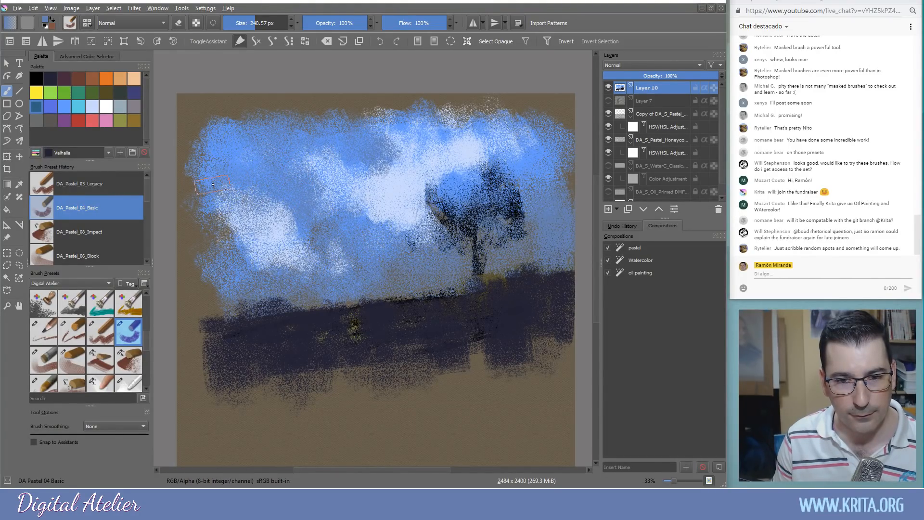
Sample the pale periwinkle from the clouds and speckle it into the sky
ctrl+click(394, 194)
drag(372, 172, 394, 166)
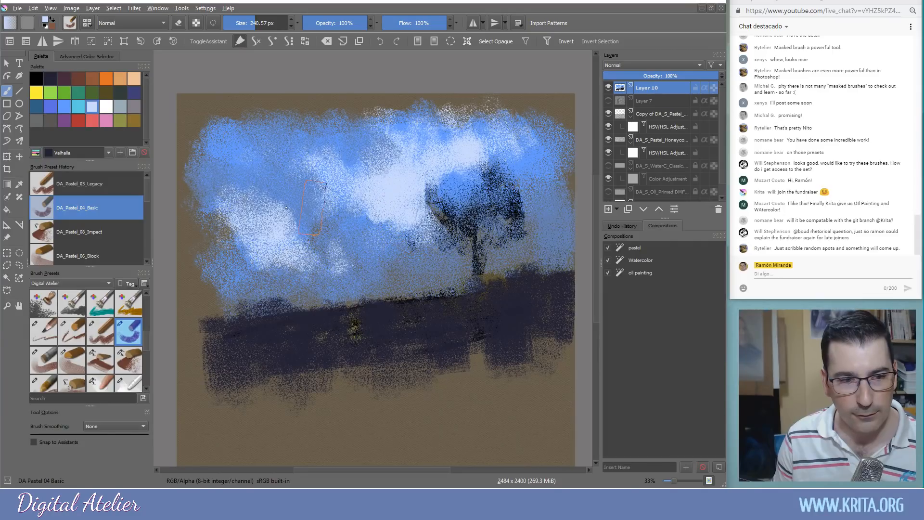
click(109, 336)
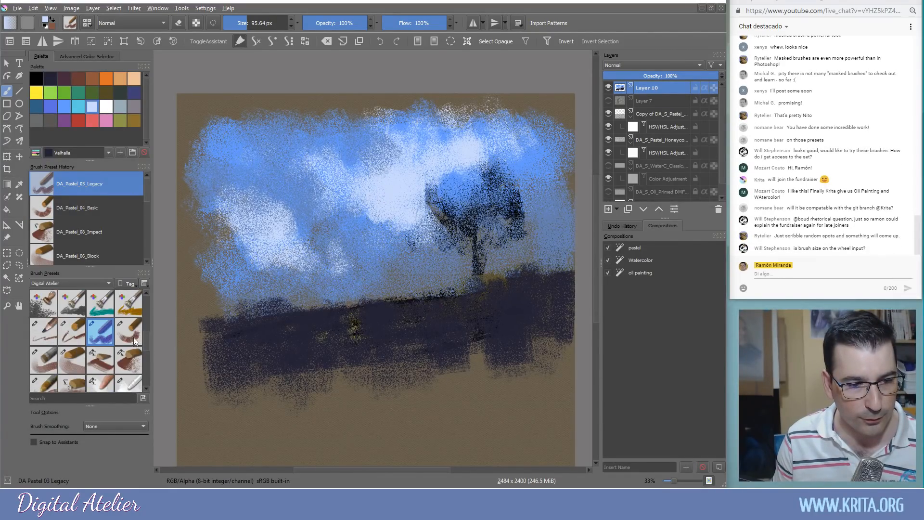
Smear the light clouds into the tree's left edge and blend the dark horizon into the sky
click(131, 384)
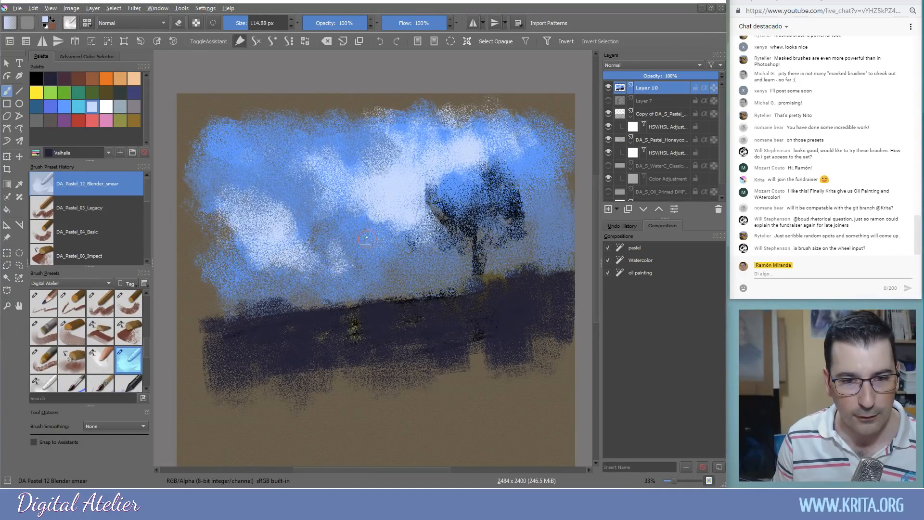
drag(390, 208, 413, 244)
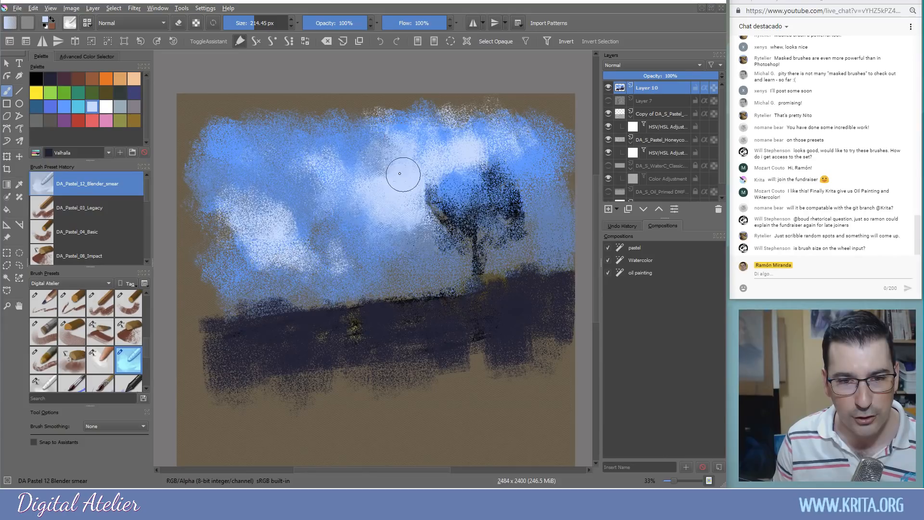
mouse_move(420, 212)
mouse_down()
mouse_move(433, 255)
mouse_move(471, 290)
mouse_move(452, 295)
mouse_move(432, 285)
mouse_move(398, 297)
mouse_move(415, 303)
mouse_move(453, 291)
mouse_up()
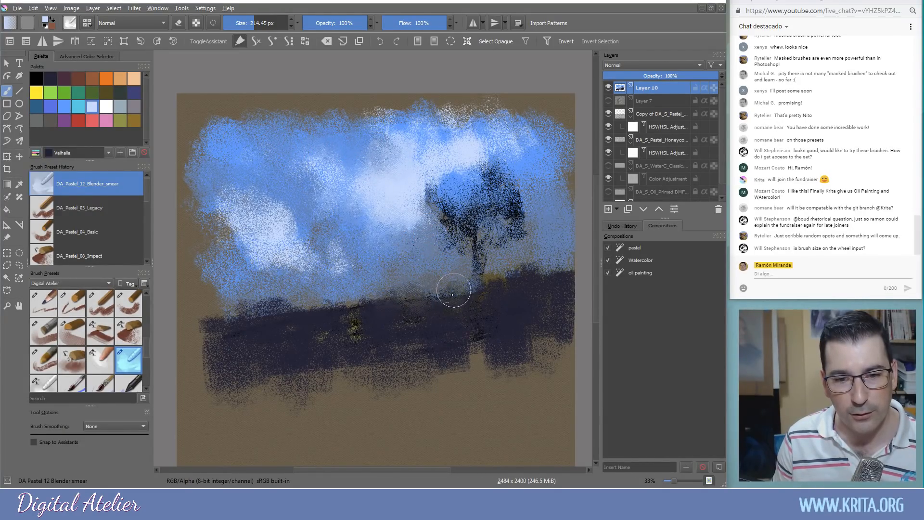
key(bracketright)
mouse_move(310, 309)
mouse_down()
mouse_move(283, 324)
mouse_move(298, 294)
mouse_move(249, 309)
mouse_move(347, 304)
mouse_move(346, 317)
mouse_move(313, 318)
mouse_up()
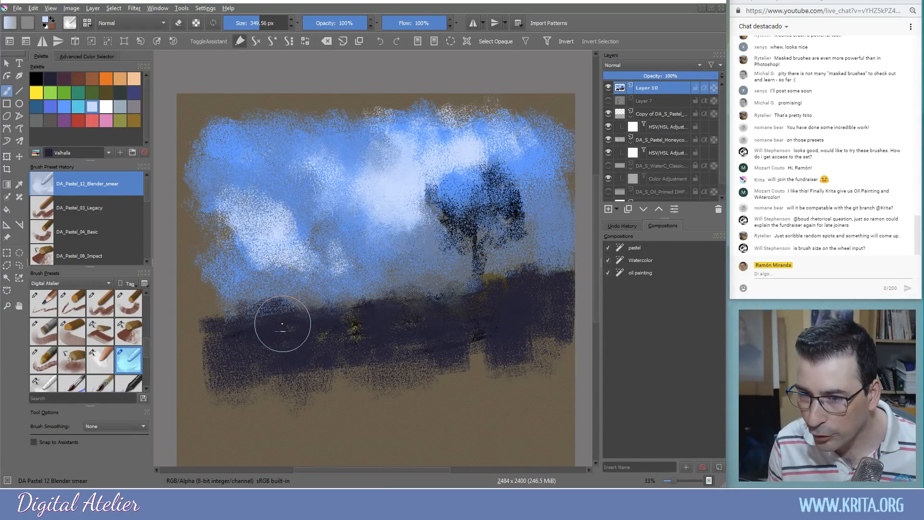
drag(284, 326, 287, 294)
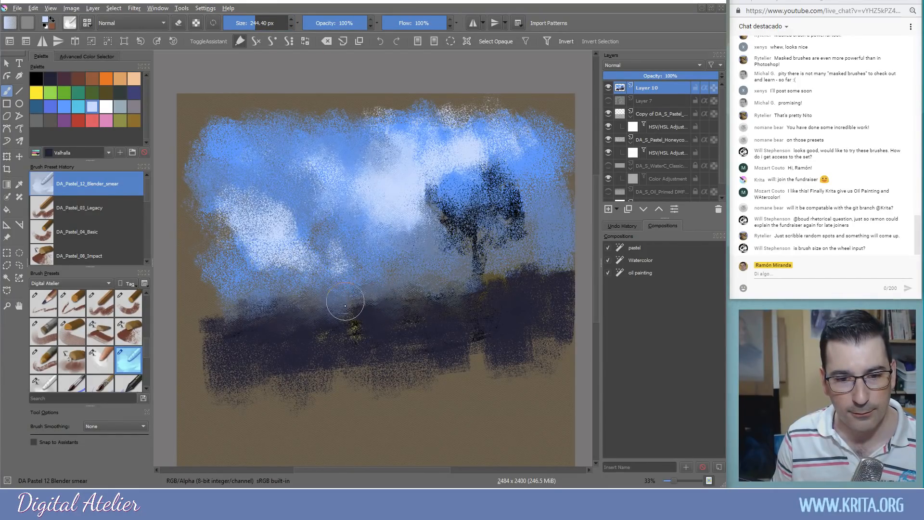
mouse_move(514, 286)
mouse_down()
mouse_move(545, 269)
mouse_move(522, 286)
mouse_move(540, 315)
mouse_move(574, 261)
mouse_move(535, 305)
mouse_move(499, 304)
mouse_move(505, 336)
mouse_move(543, 340)
mouse_move(537, 348)
mouse_move(503, 380)
mouse_move(473, 351)
mouse_move(451, 387)
mouse_move(496, 326)
mouse_move(492, 396)
mouse_move(318, 384)
mouse_move(424, 352)
mouse_move(342, 339)
mouse_move(352, 328)
mouse_move(362, 337)
mouse_move(186, 359)
mouse_move(199, 415)
mouse_move(255, 396)
mouse_move(319, 434)
mouse_move(478, 399)
mouse_move(503, 364)
mouse_move(486, 218)
mouse_move(511, 201)
mouse_move(479, 200)
mouse_move(511, 234)
mouse_move(500, 224)
mouse_move(459, 226)
mouse_move(442, 207)
mouse_move(446, 195)
mouse_move(390, 224)
mouse_move(445, 216)
mouse_move(410, 220)
mouse_move(380, 242)
mouse_up()
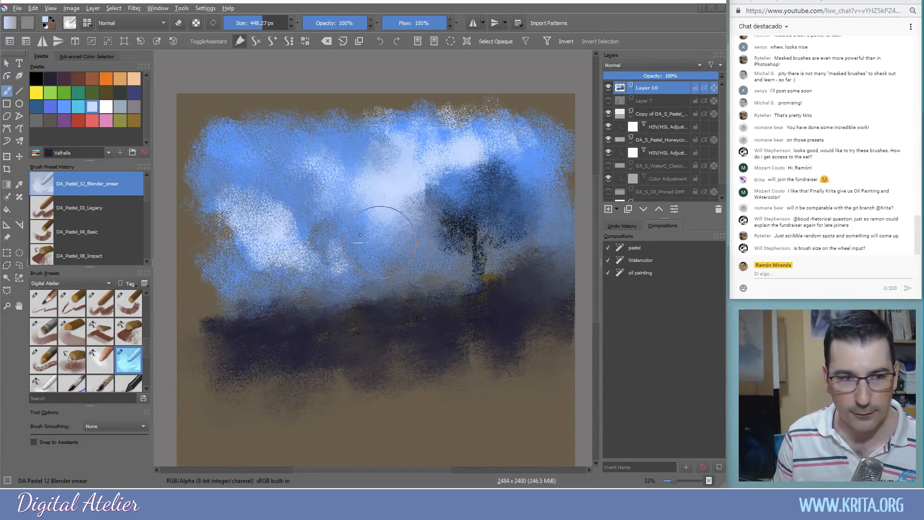
Paint dark green foliage on the tree crown with the DA_Pastel_08_Impact brush
click(92, 93)
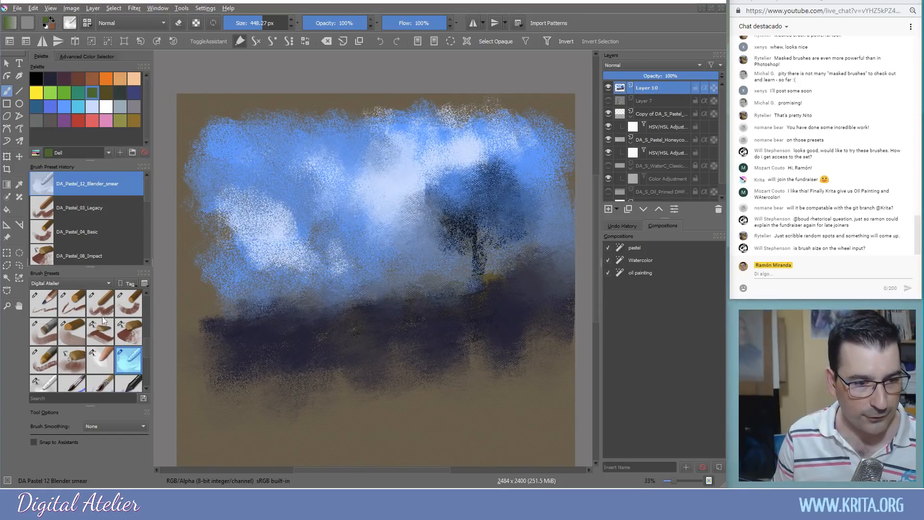
click(128, 340)
drag(494, 177, 483, 189)
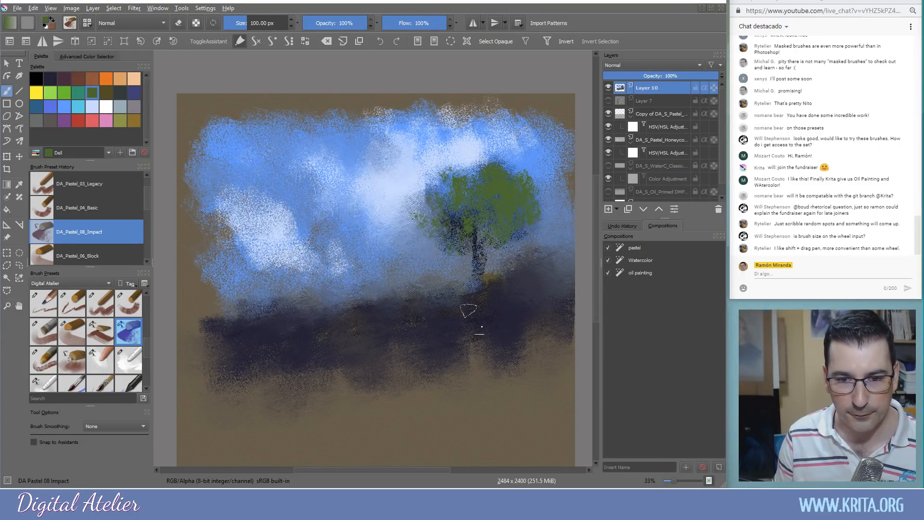
Sample dark navy and darken the hill line on both sides of the tree
ctrl+click(492, 303)
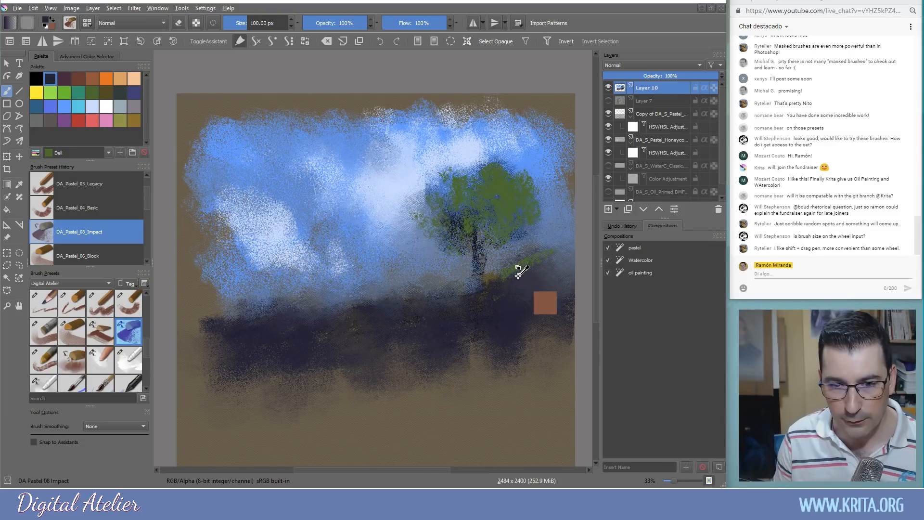
ctrl+click(527, 285)
drag(534, 265, 552, 255)
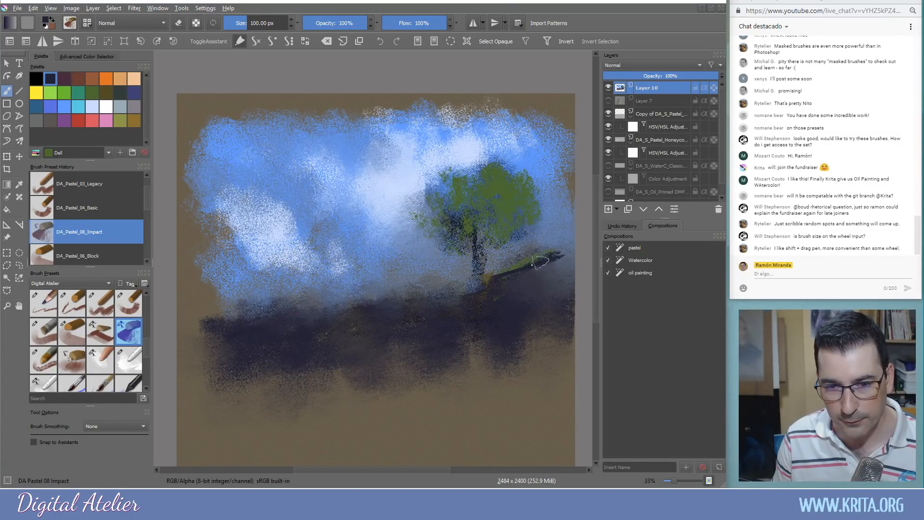
drag(556, 294, 527, 280)
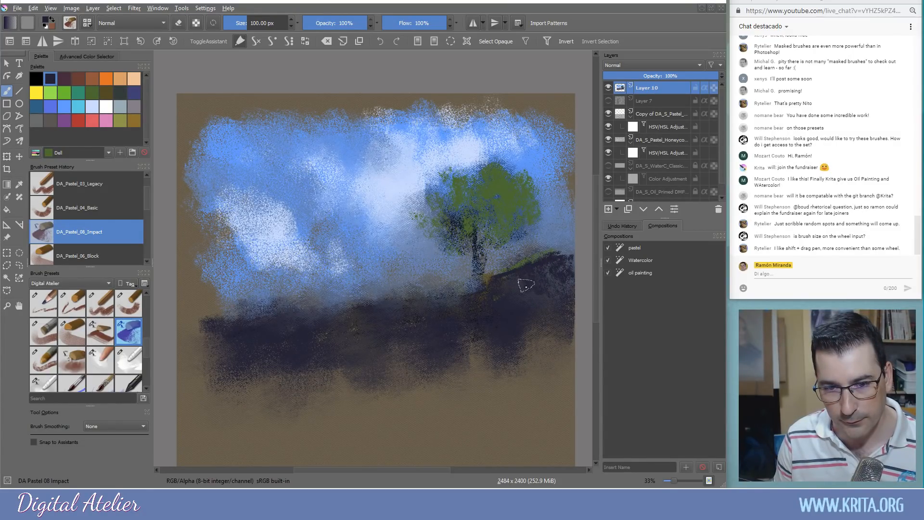
drag(357, 313, 408, 300)
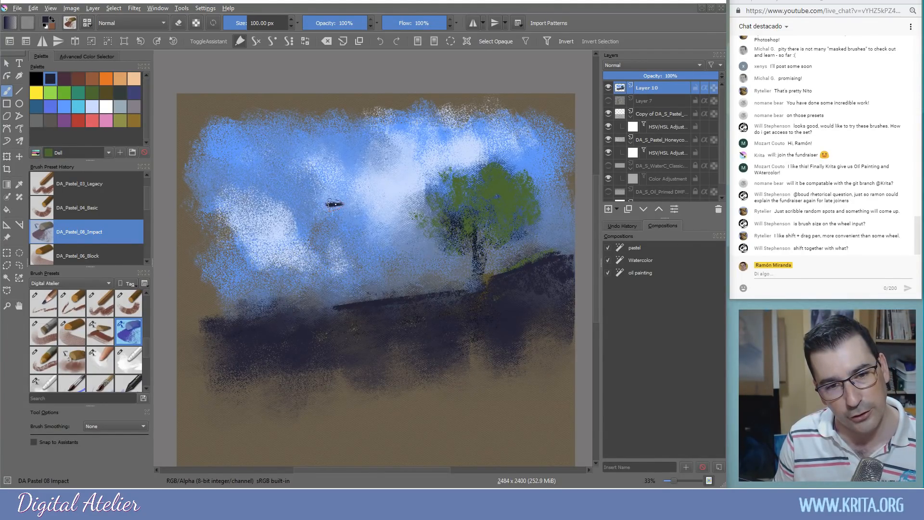
Enlarge the pastel brush and try wide dark bands across the centre, then undo them
key(plus)
key(plus)
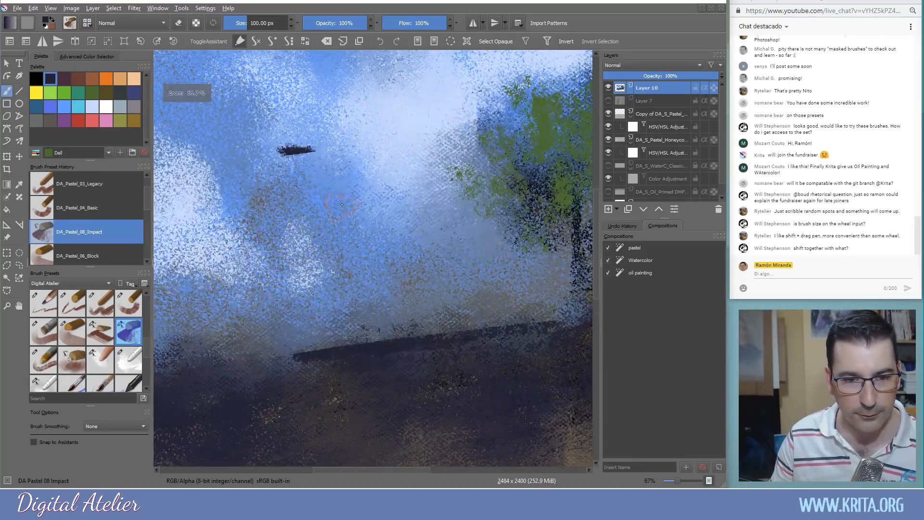
mouse_move(359, 212)
shift+mouse_down()
mouse_move(402, 212)
mouse_move(369, 212)
shift+mouse_up()
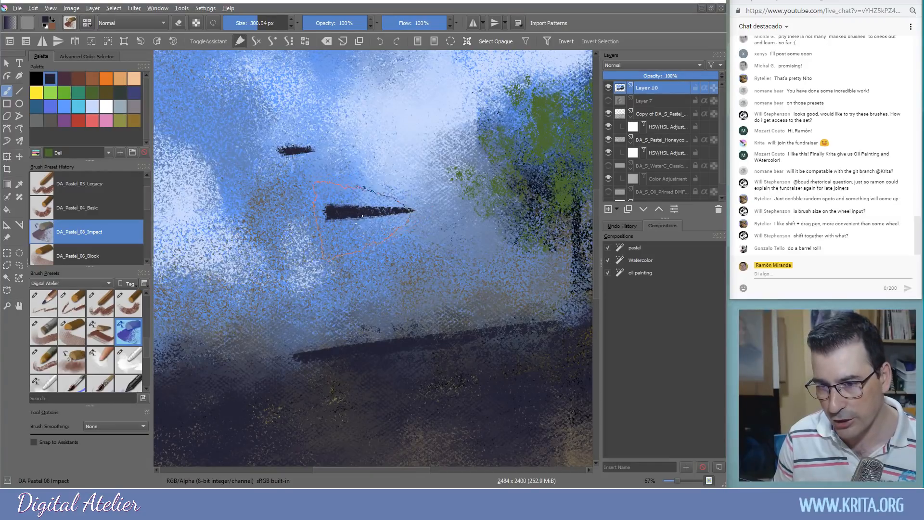
ctrl+click(366, 215)
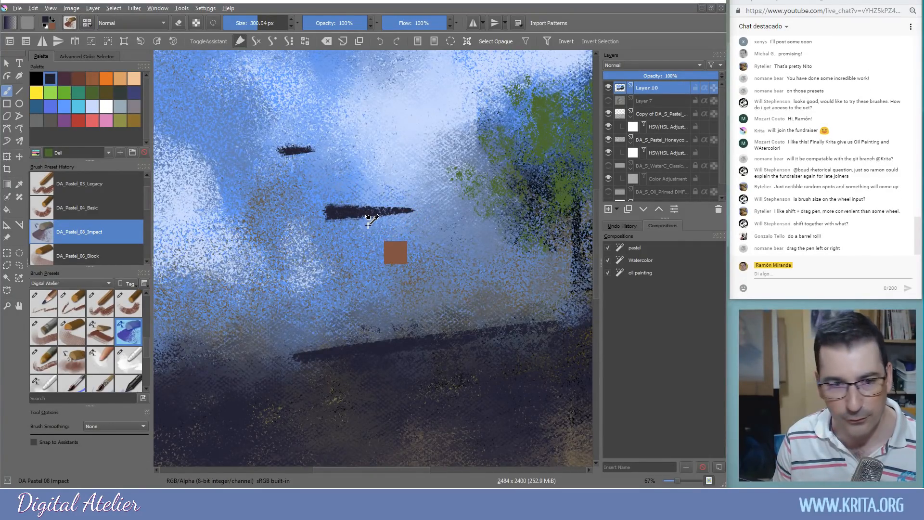
key(ctrl+z)
mouse_move(226, 214)
mouse_down()
mouse_move(497, 210)
mouse_move(193, 219)
mouse_up()
mouse_move(240, 135)
mouse_down()
mouse_move(423, 130)
mouse_move(228, 133)
mouse_up()
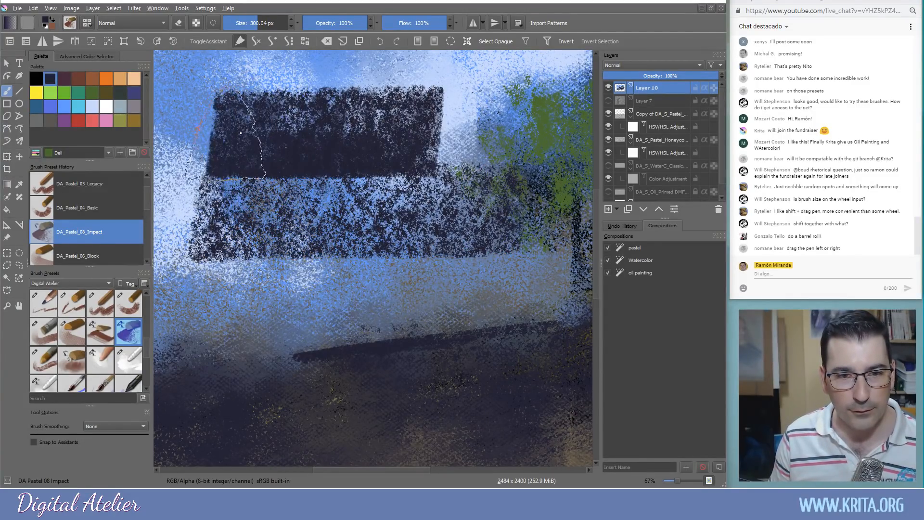
key(ctrl+z)
key(ctrl+z)
Build a large dark tree crown over the foliage and darken the ground right of the trunk
mouse_move(471, 159)
mouse_down()
mouse_move(539, 226)
mouse_move(563, 202)
mouse_move(550, 118)
mouse_move(530, 96)
mouse_move(513, 133)
mouse_up()
drag(478, 247, 265, 253)
mouse_move(366, 250)
mouse_down()
mouse_move(400, 184)
mouse_move(411, 204)
mouse_move(445, 176)
mouse_move(454, 184)
mouse_move(441, 126)
mouse_move(420, 128)
mouse_move(403, 85)
mouse_move(439, 114)
mouse_move(447, 106)
mouse_move(472, 163)
mouse_move(458, 171)
mouse_move(465, 157)
mouse_move(455, 115)
mouse_move(476, 135)
mouse_move(451, 157)
mouse_move(458, 177)
mouse_move(447, 227)
mouse_move(413, 238)
mouse_move(434, 206)
mouse_move(412, 139)
mouse_move(396, 147)
mouse_move(476, 174)
mouse_up()
shift+drag(412, 165, 358, 164)
mouse_move(361, 79)
mouse_down()
mouse_move(324, 82)
mouse_move(356, 112)
mouse_move(364, 89)
mouse_move(413, 87)
mouse_move(432, 58)
mouse_move(446, 75)
mouse_move(423, 81)
mouse_move(468, 85)
mouse_move(471, 170)
mouse_move(482, 161)
mouse_move(438, 212)
mouse_move(353, 221)
mouse_move(375, 280)
mouse_move(385, 236)
mouse_move(361, 313)
mouse_move(359, 340)
mouse_move(377, 361)
mouse_move(364, 319)
mouse_move(375, 347)
mouse_up()
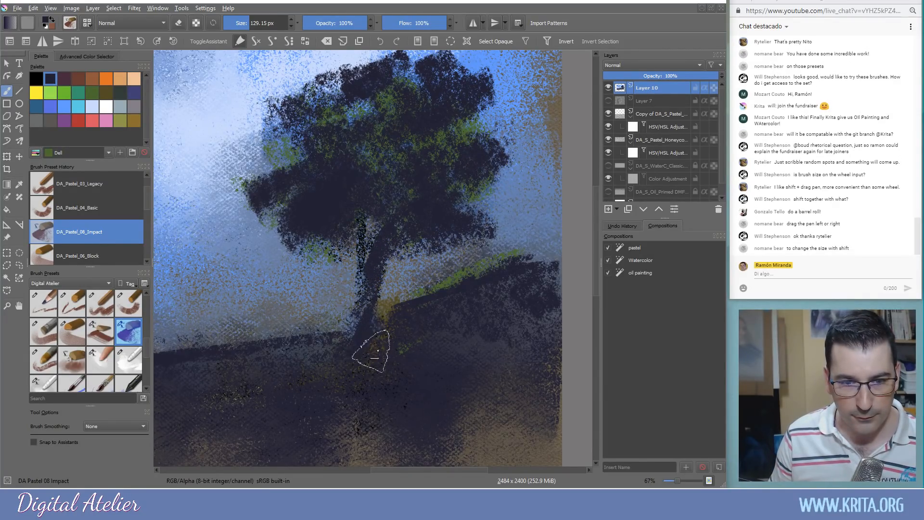
mouse_move(401, 314)
mouse_down()
mouse_move(404, 344)
mouse_move(418, 311)
mouse_move(429, 333)
mouse_move(490, 327)
mouse_move(396, 359)
mouse_move(413, 353)
mouse_move(447, 304)
mouse_move(384, 334)
mouse_move(429, 305)
mouse_move(430, 322)
mouse_move(493, 319)
mouse_move(429, 331)
mouse_move(492, 350)
mouse_up()
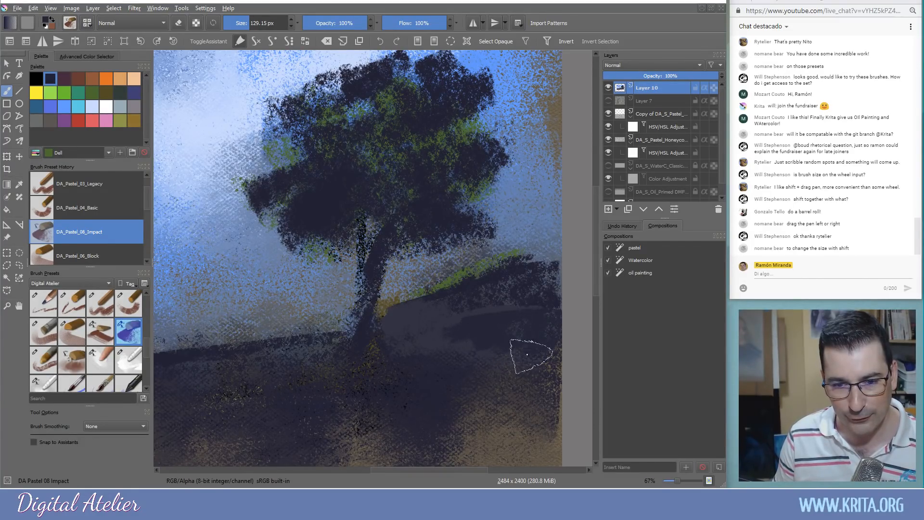
Sample the sky blue and paint it over the stray dark mark
drag(318, 365, 539, 406)
ctrl+click(340, 227)
mouse_move(315, 200)
mouse_down()
mouse_move(295, 240)
mouse_move(256, 236)
mouse_up()
drag(325, 168, 343, 202)
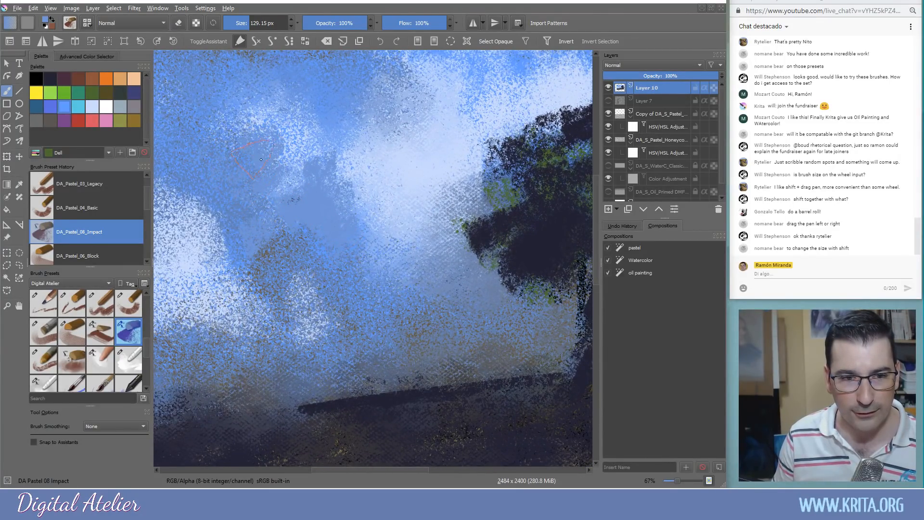
Soften the left sky and white speckles with the finger blender, undoing the horizon smears
click(111, 360)
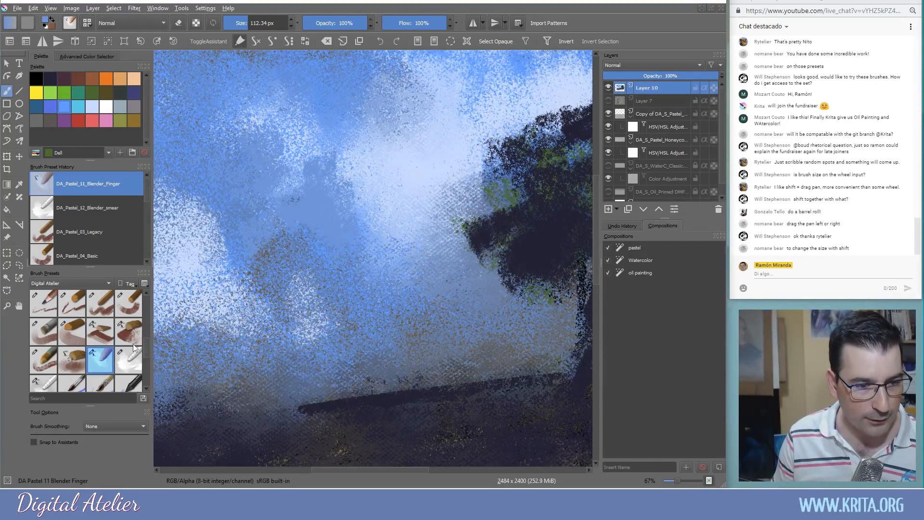
mouse_move(218, 278)
mouse_down()
mouse_move(203, 253)
mouse_move(193, 259)
mouse_move(212, 293)
mouse_move(238, 251)
mouse_up()
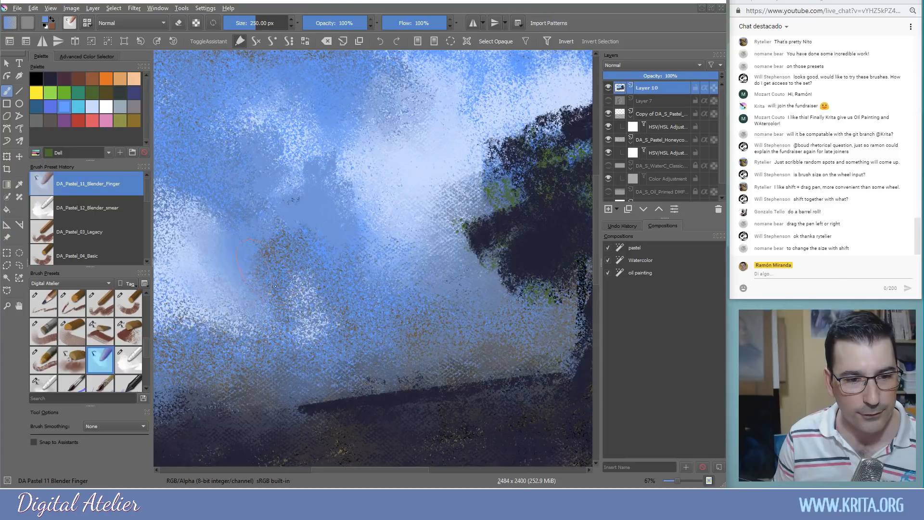
mouse_move(342, 307)
mouse_down()
mouse_move(298, 285)
mouse_move(319, 338)
mouse_move(264, 327)
mouse_up()
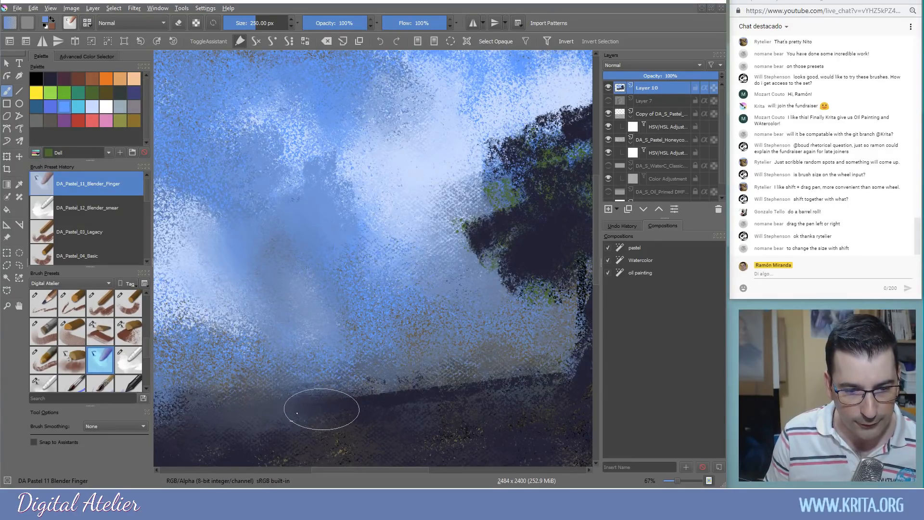
drag(300, 396, 389, 376)
drag(331, 398, 409, 240)
mouse_move(182, 267)
mouse_down()
mouse_move(201, 246)
mouse_move(333, 208)
mouse_up()
key(ctrl+z)
key(ctrl+z)
key(ctrl+z)
Try the smearing and soft blender brushes on the horizon haze, undoing both attempts
click(127, 358)
mouse_move(289, 273)
mouse_down()
mouse_move(308, 264)
mouse_move(236, 246)
mouse_move(352, 211)
mouse_up()
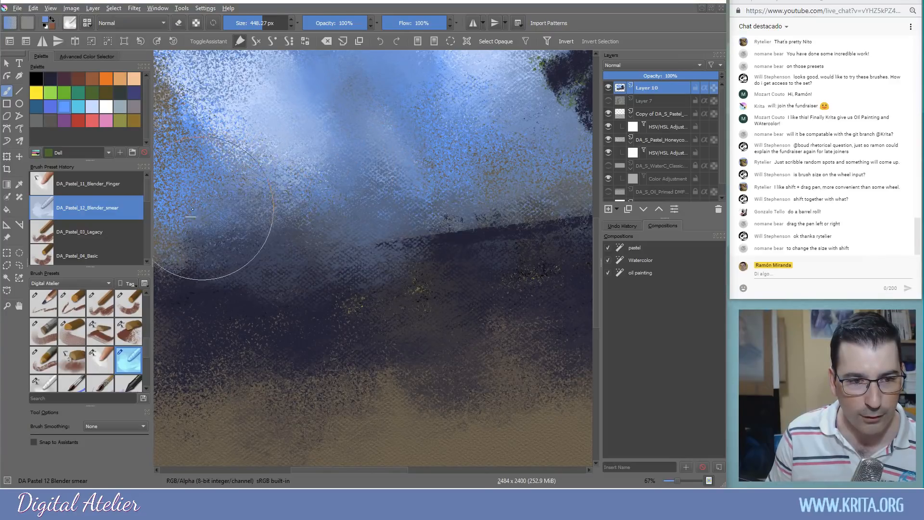
key(ctrl+z)
click(45, 385)
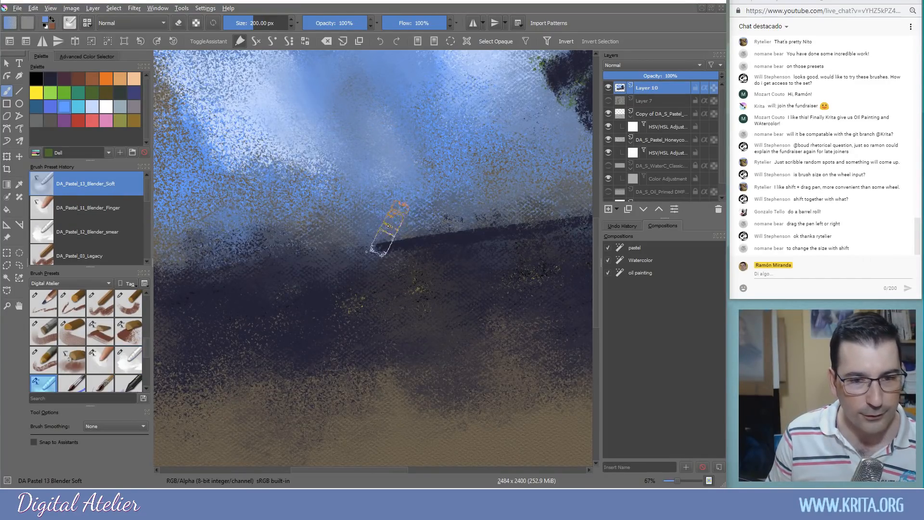
mouse_move(469, 268)
mouse_down()
mouse_move(489, 232)
mouse_move(512, 239)
mouse_move(519, 209)
mouse_up()
key(ctrl+z)
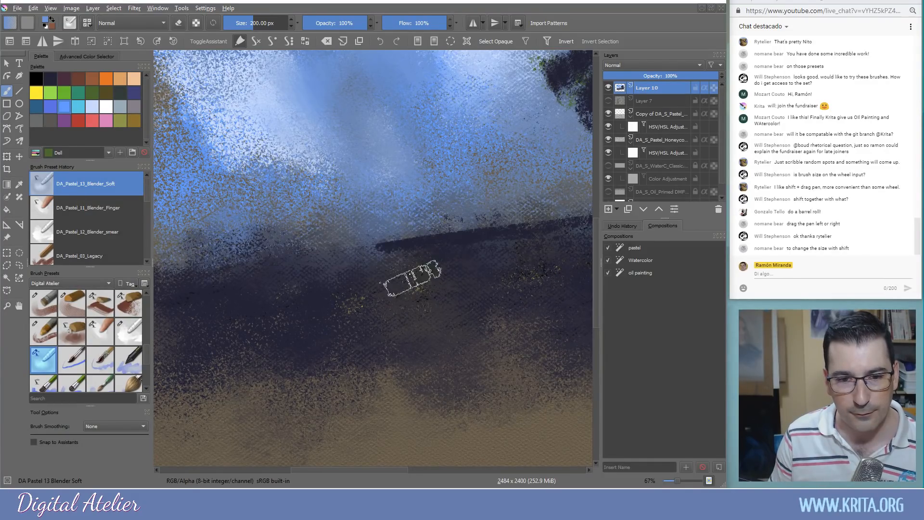
Smooth the upper-left and right sky with DA_Pastel_13_Blender_Soft and centre the tree in view
drag(260, 62, 185, 144)
drag(286, 248, 461, 362)
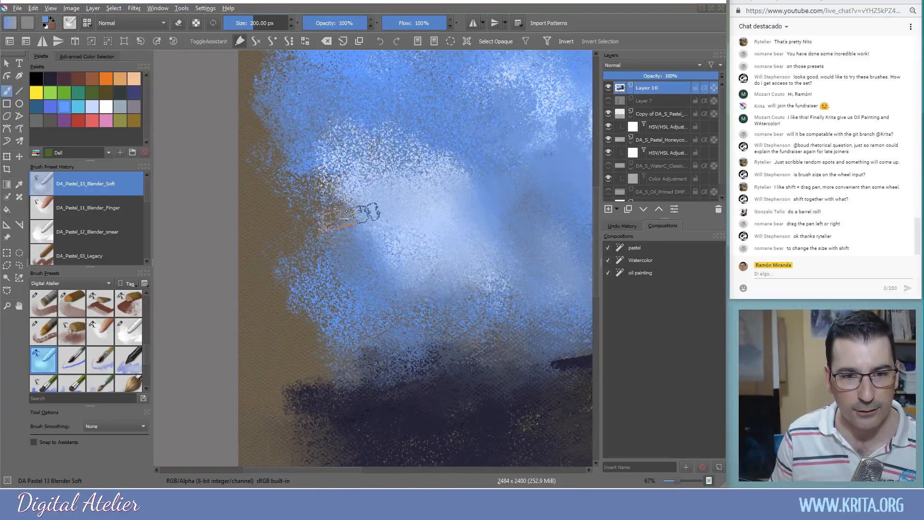
drag(288, 114, 266, 185)
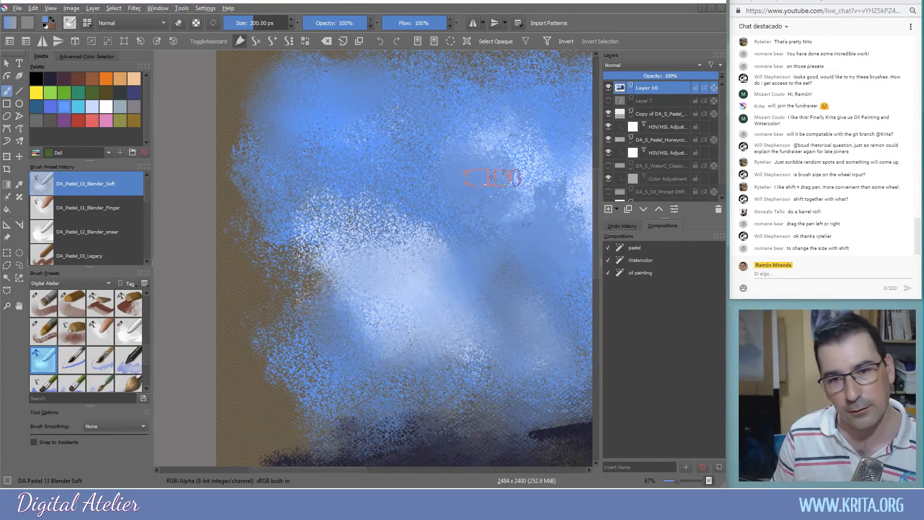
mouse_move(537, 184)
mouse_down()
mouse_move(571, 212)
mouse_move(571, 274)
mouse_move(365, 232)
mouse_up()
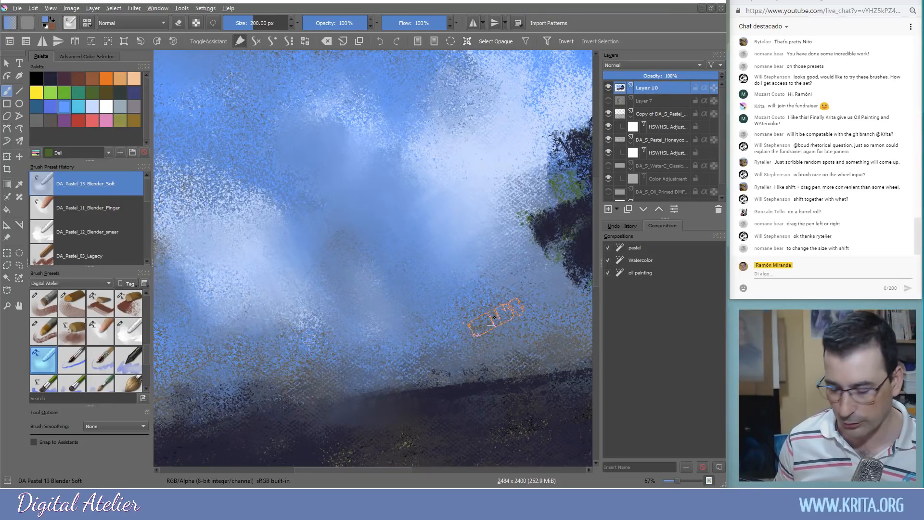
key(minus)
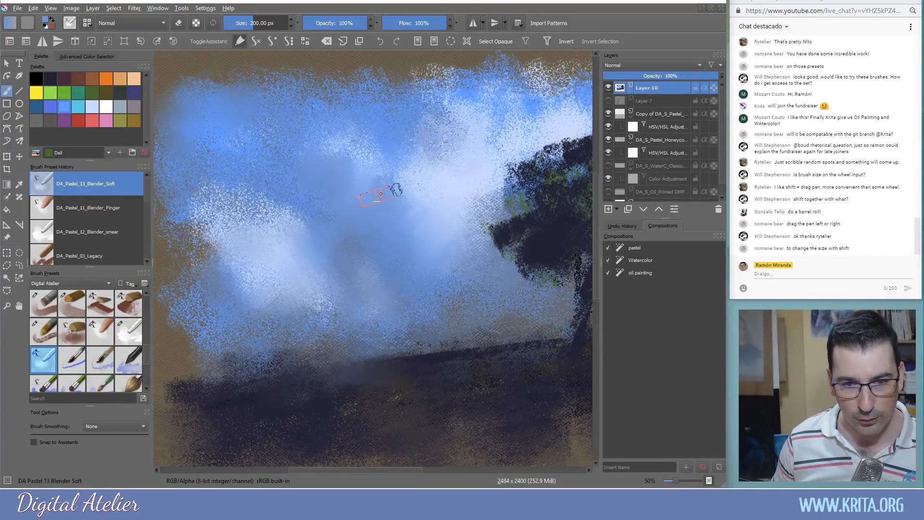
mouse_move(399, 251)
mouse_down()
mouse_move(326, 247)
mouse_move(345, 243)
mouse_move(335, 249)
mouse_up()
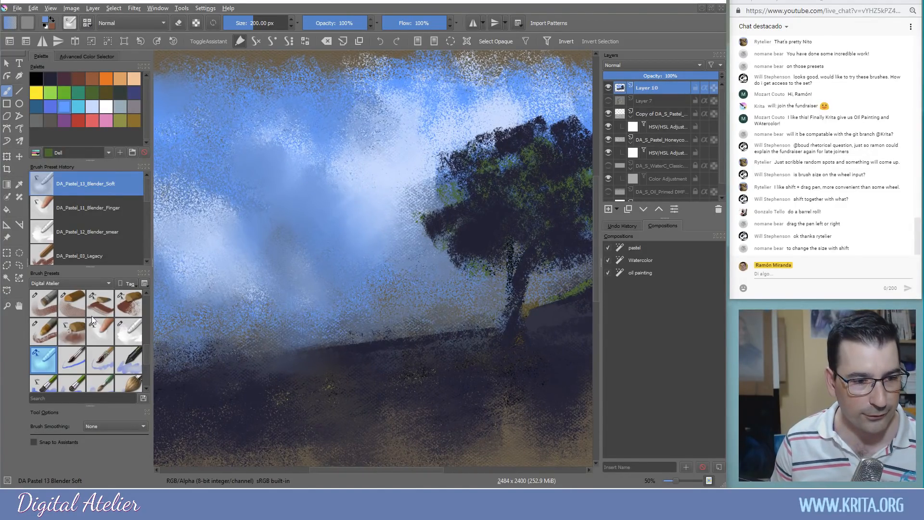
drag(145, 350, 143, 333)
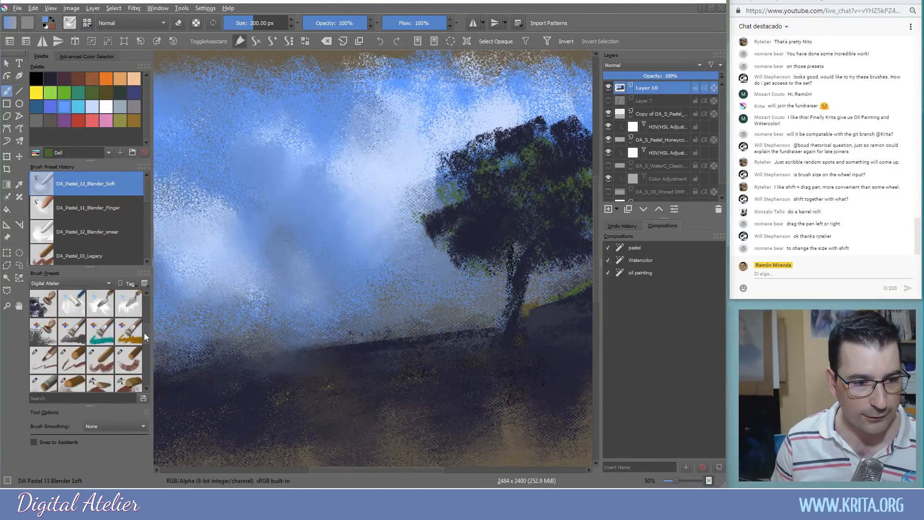
Enlarge DA_Pastel_04_Basic slightly and repaint the left sky in darker blue
click(131, 368)
drag(310, 192, 312, 193)
mouse_move(334, 222)
mouse_down()
mouse_move(312, 185)
mouse_move(264, 179)
mouse_up()
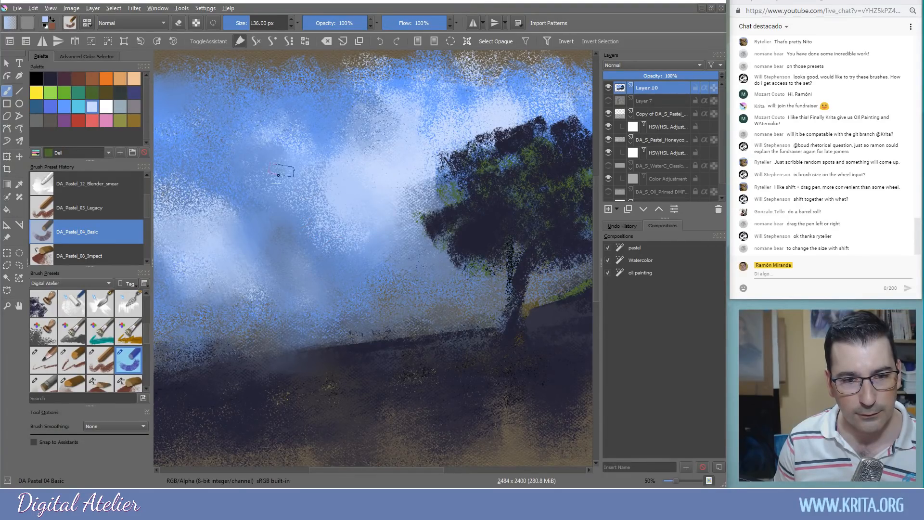
mouse_move(261, 252)
mouse_down()
mouse_move(291, 233)
mouse_move(259, 201)
mouse_move(276, 279)
mouse_move(331, 285)
mouse_up()
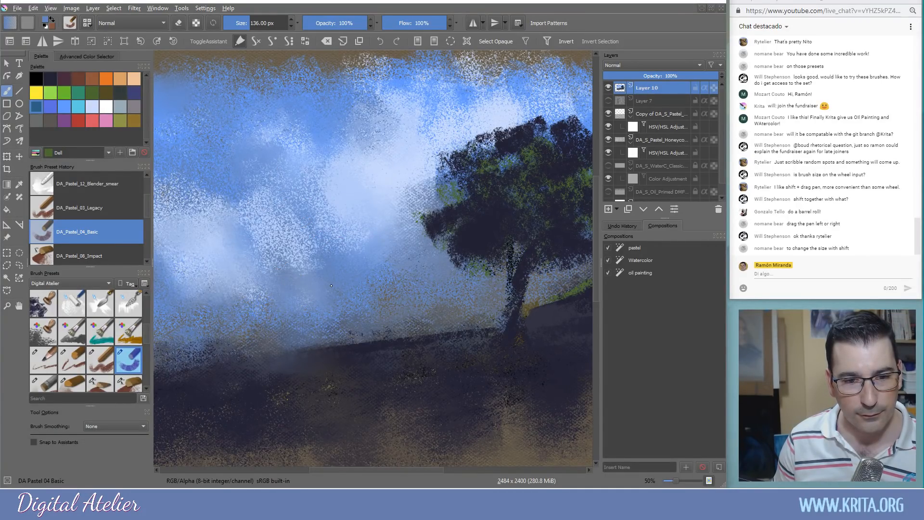
key(ctrl+z)
mouse_move(228, 188)
mouse_down()
mouse_move(296, 253)
mouse_move(263, 271)
mouse_move(227, 253)
mouse_move(160, 278)
mouse_move(160, 286)
mouse_move(197, 241)
mouse_move(241, 215)
mouse_move(344, 194)
mouse_move(341, 229)
mouse_move(382, 226)
mouse_move(394, 184)
mouse_move(415, 177)
mouse_move(408, 132)
mouse_move(360, 282)
mouse_move(409, 290)
mouse_move(338, 284)
mouse_up()
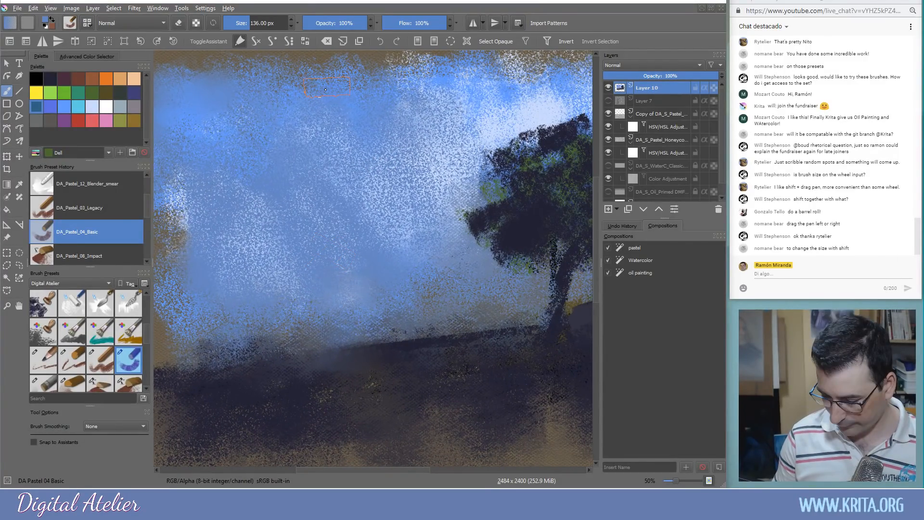
Erase blue near the top of the sky to expose the brown paper
key(e)
mouse_move(333, 148)
mouse_down()
mouse_move(327, 124)
mouse_move(344, 132)
mouse_move(344, 118)
mouse_move(369, 156)
mouse_move(403, 129)
mouse_up()
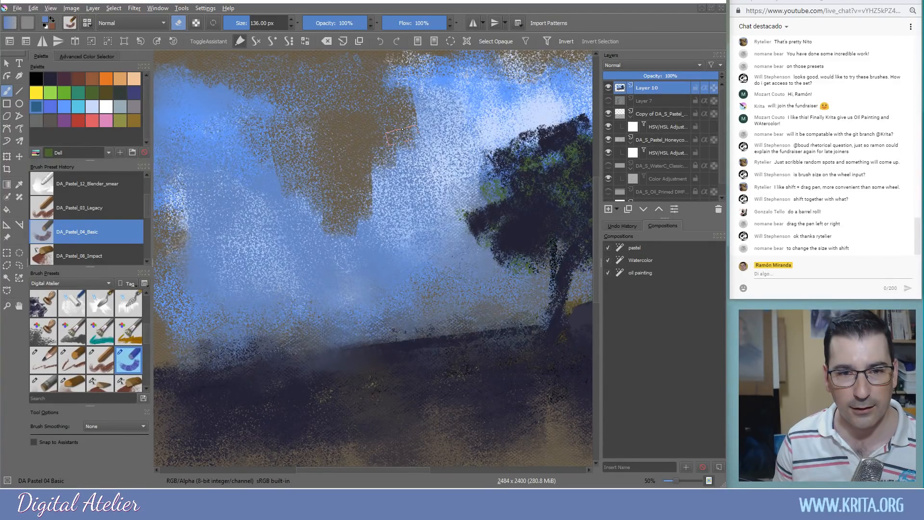
drag(403, 129, 427, 149)
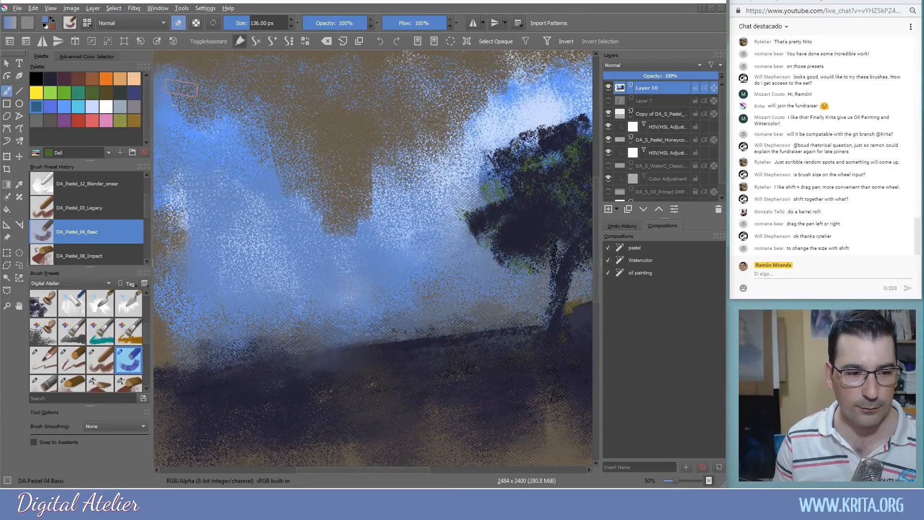
drag(179, 97, 167, 130)
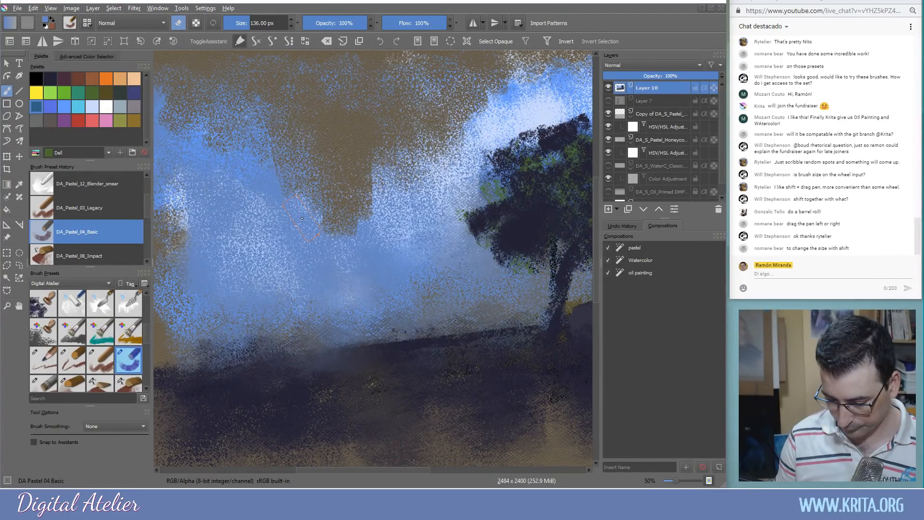
key(ctrl+z)
key(ctrl+z)
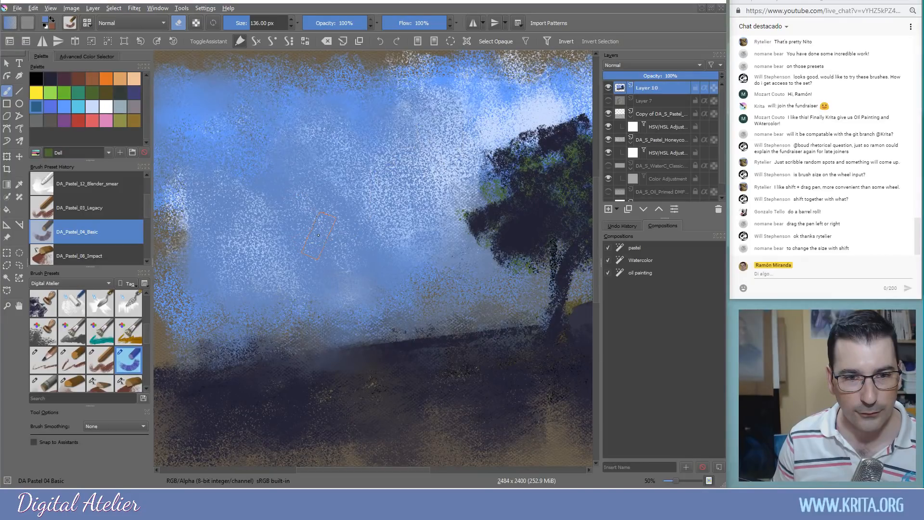
key(e)
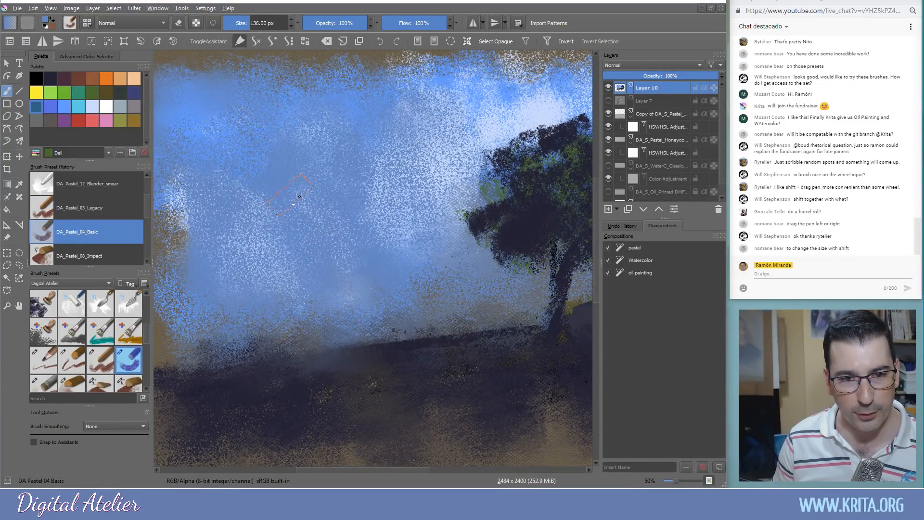
Sample a sky blue, stroke it across the upper sky, and select DA_Pastel_06_Block
ctrl+click(500, 137)
mouse_move(477, 164)
mouse_down()
mouse_move(423, 128)
mouse_move(349, 140)
mouse_move(395, 164)
mouse_move(438, 217)
mouse_up()
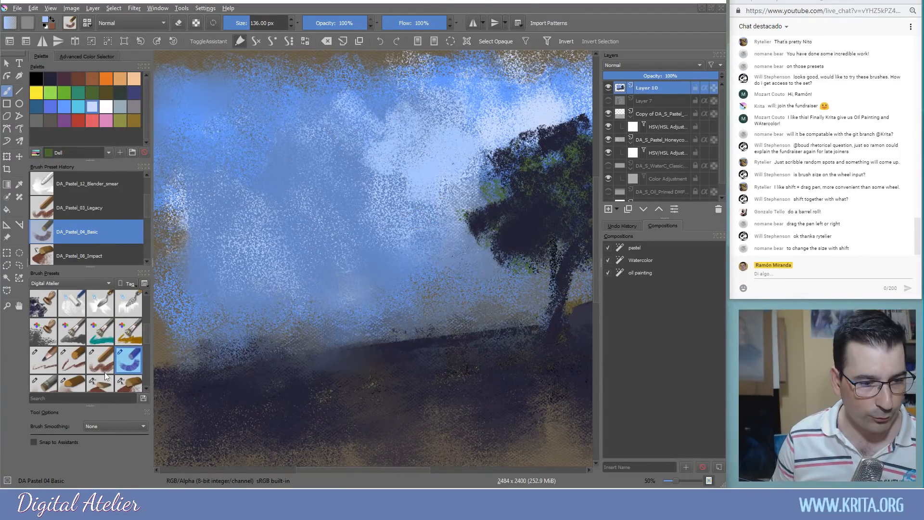
scroll(146, 337, down, 2)
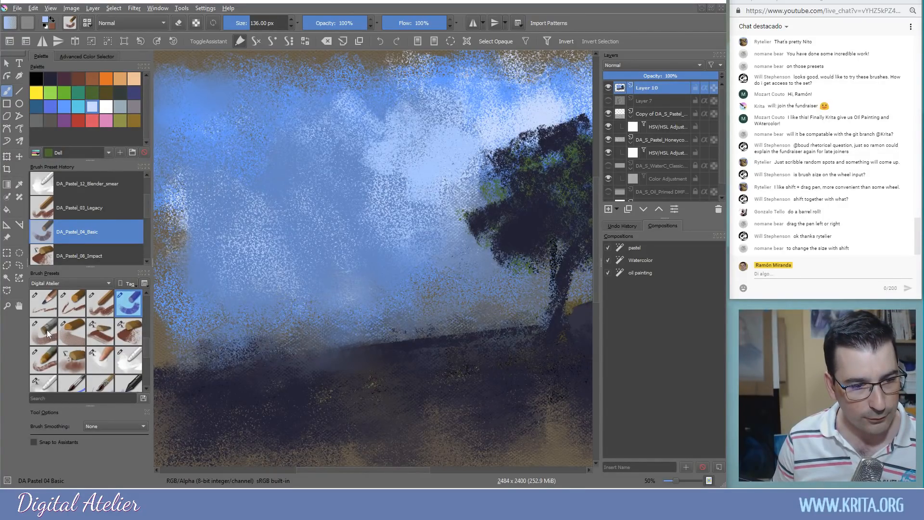
click(70, 334)
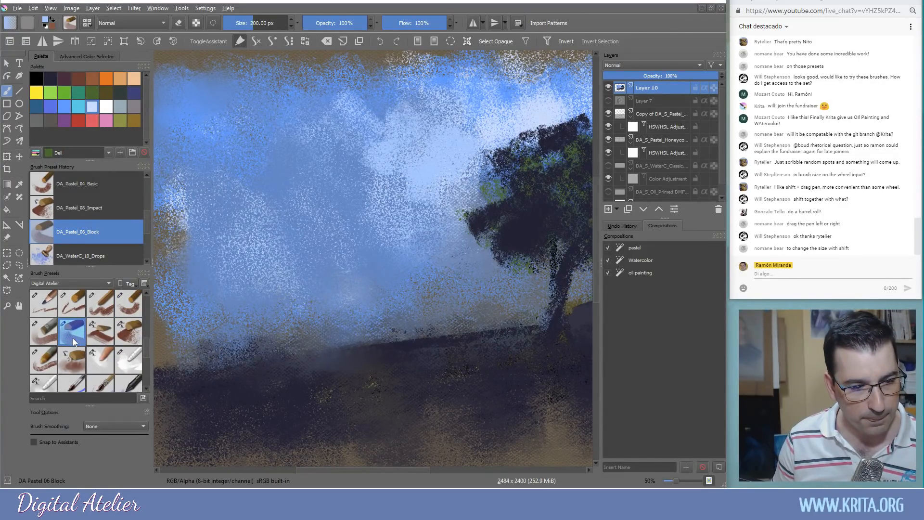
click(99, 333)
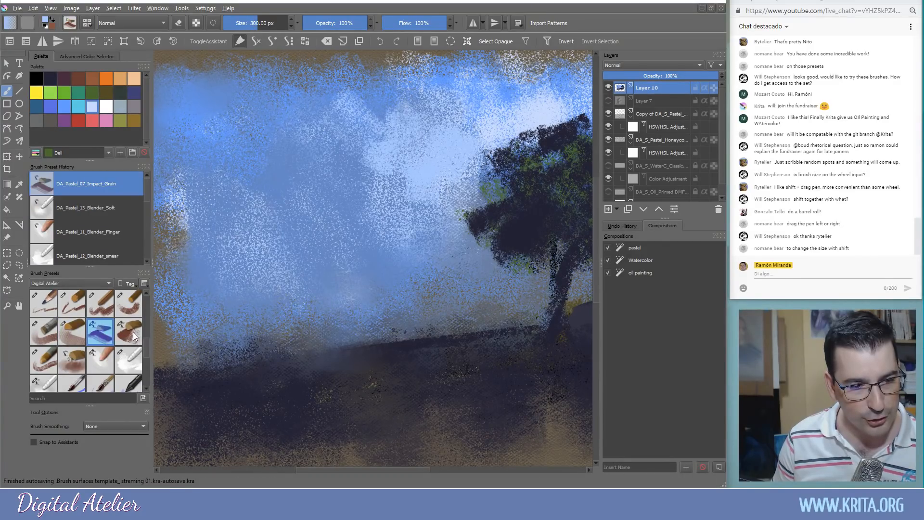
click(72, 339)
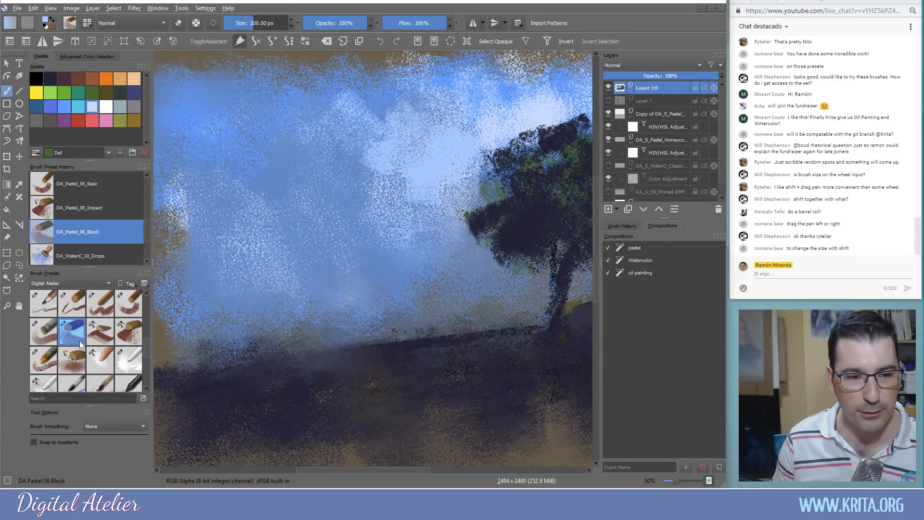
Inspect the DA Pastel 06 Block texture pattern options and undo a test horizon smudge
click(72, 26)
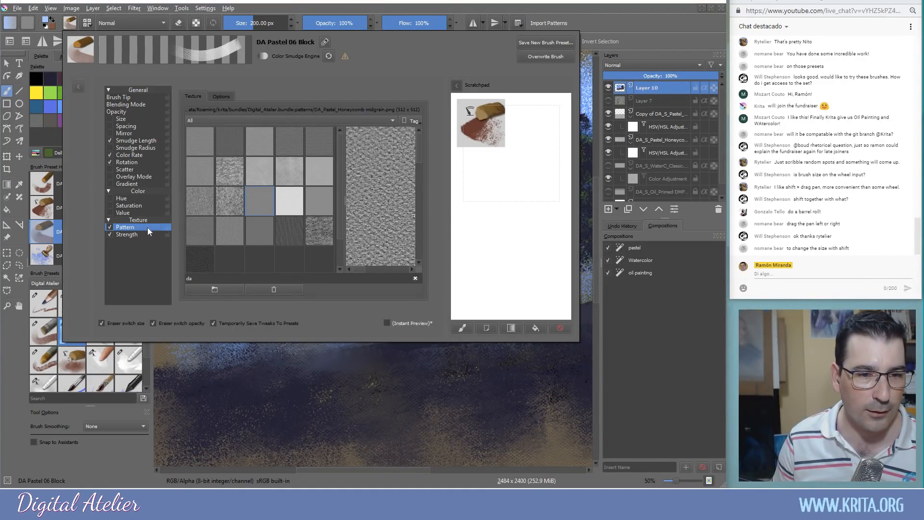
click(222, 97)
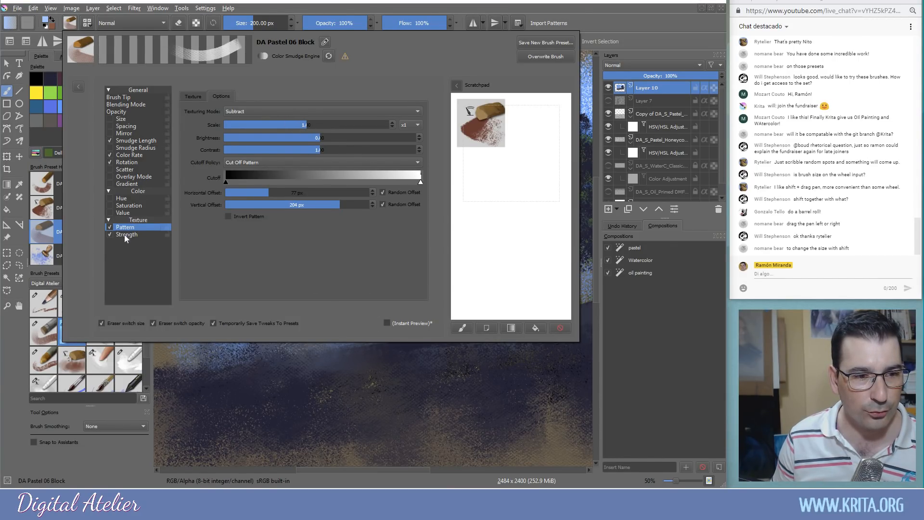
click(313, 396)
mouse_move(318, 344)
mouse_down()
mouse_move(283, 342)
mouse_move(227, 360)
mouse_move(305, 357)
mouse_up()
key(ctrl+z)
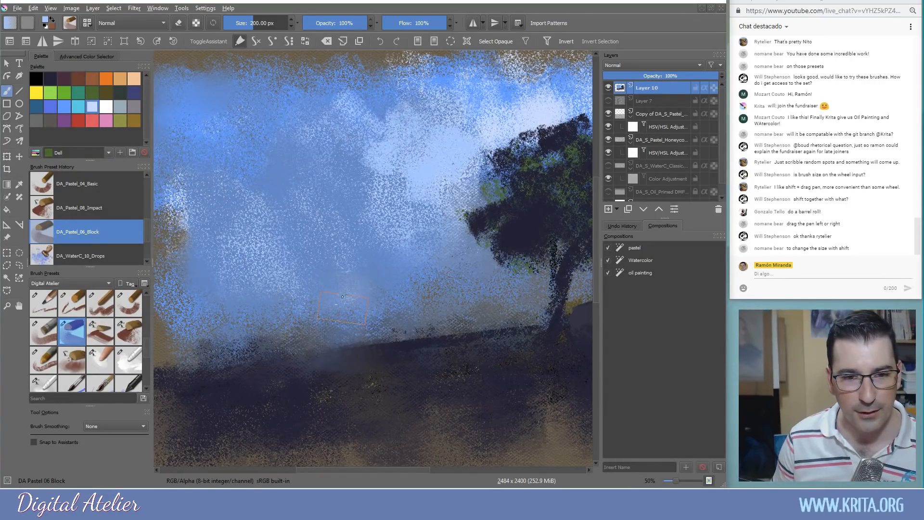
Sample navy from the tree and paint dark block clouds across the mid sky
ctrl+click(514, 247)
mouse_move(320, 330)
mouse_down()
mouse_move(340, 310)
mouse_move(248, 306)
mouse_move(193, 337)
mouse_move(260, 332)
mouse_up()
key(ctrl+z)
key(ctrl+z)
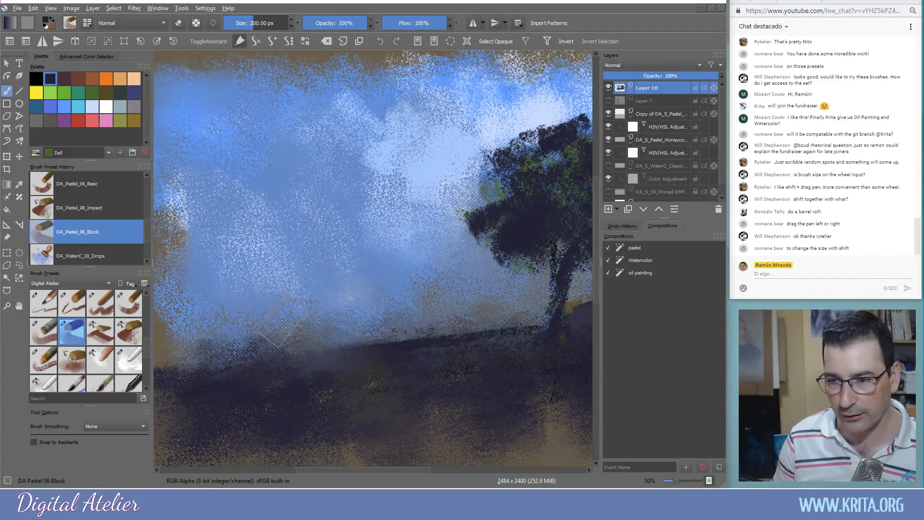
mouse_move(303, 281)
mouse_down()
mouse_move(258, 263)
mouse_move(237, 283)
mouse_move(274, 270)
mouse_move(338, 285)
mouse_move(383, 267)
mouse_move(398, 287)
mouse_move(355, 296)
mouse_move(231, 294)
mouse_up()
key(ctrl+z)
mouse_move(339, 246)
mouse_down()
mouse_move(286, 260)
mouse_move(260, 285)
mouse_up()
drag(378, 389, 386, 107)
mouse_move(364, 223)
mouse_down()
mouse_move(313, 235)
mouse_move(213, 413)
mouse_up()
mouse_move(308, 333)
mouse_down()
mouse_move(450, 394)
mouse_move(457, 373)
mouse_up()
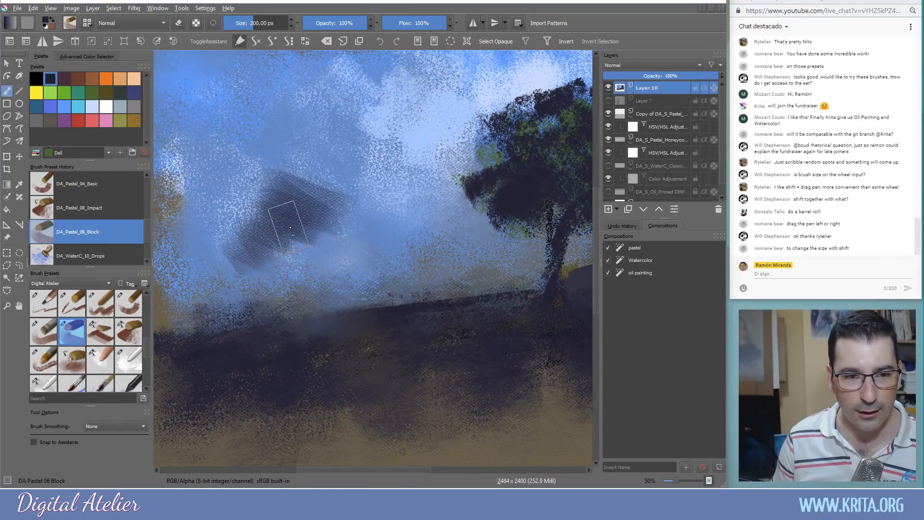
mouse_move(304, 219)
mouse_down()
mouse_move(342, 229)
mouse_move(355, 208)
mouse_move(399, 212)
mouse_up()
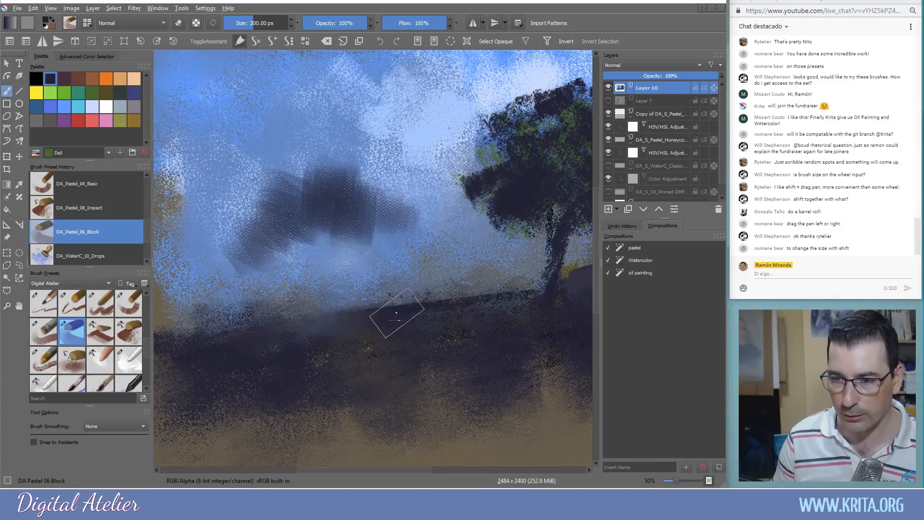
click(71, 24)
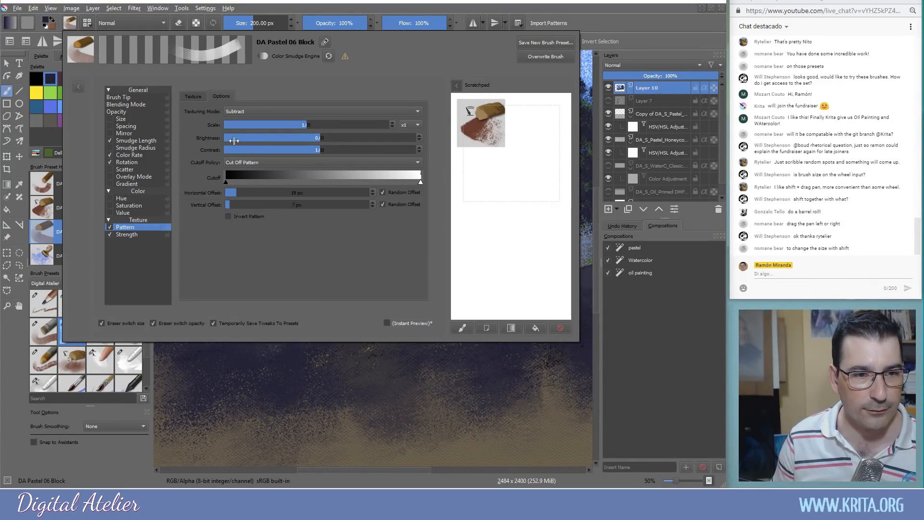
Apply the DA_Paper_HoneyComb Dirty texture and paint dark textured clouds across the sky
click(193, 97)
click(316, 236)
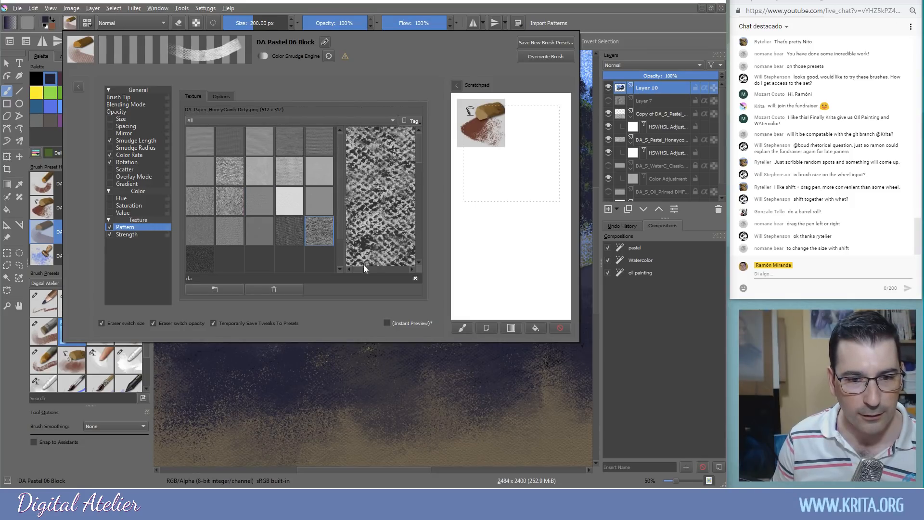
click(376, 400)
mouse_move(308, 217)
mouse_down()
mouse_move(327, 260)
mouse_move(299, 241)
mouse_move(274, 189)
mouse_move(268, 145)
mouse_move(284, 120)
mouse_move(209, 111)
mouse_move(336, 168)
mouse_move(303, 173)
mouse_move(241, 154)
mouse_move(189, 152)
mouse_move(243, 196)
mouse_move(314, 215)
mouse_up()
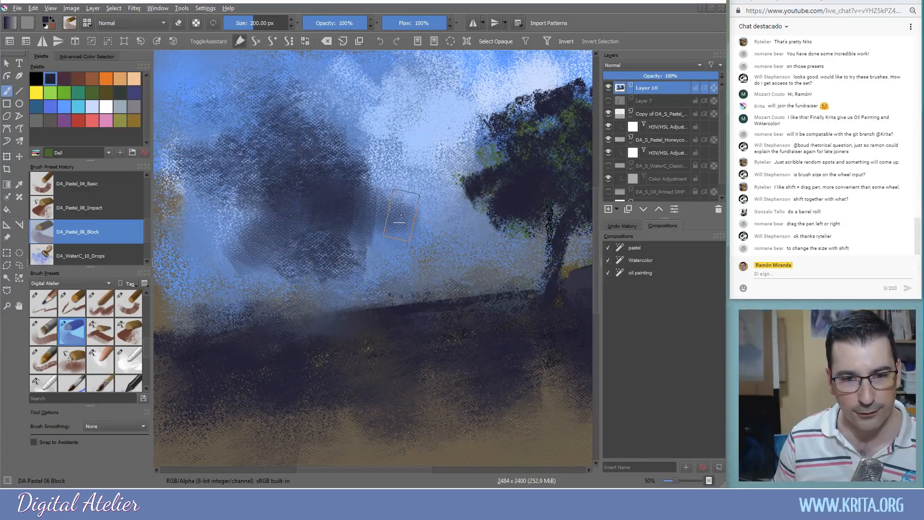
mouse_move(284, 123)
mouse_down()
mouse_move(209, 101)
mouse_move(243, 67)
mouse_move(226, 77)
mouse_move(186, 65)
mouse_move(211, 144)
mouse_move(190, 197)
mouse_move(240, 231)
mouse_move(202, 255)
mouse_move(217, 283)
mouse_move(251, 270)
mouse_move(236, 152)
mouse_move(262, 118)
mouse_move(229, 90)
mouse_move(267, 85)
mouse_up()
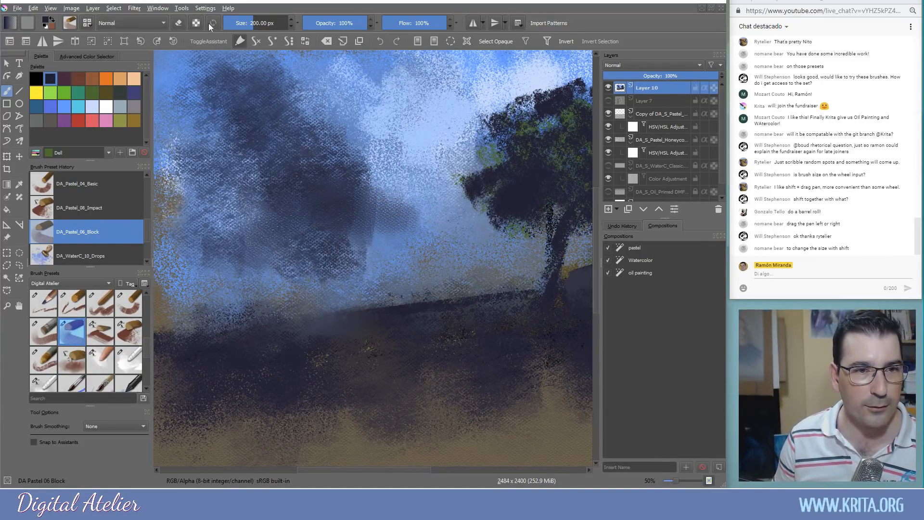
mouse_move(366, 235)
mouse_down()
mouse_move(386, 227)
mouse_move(418, 258)
mouse_move(422, 251)
mouse_move(337, 262)
mouse_move(358, 227)
mouse_move(332, 260)
mouse_move(248, 298)
mouse_move(260, 235)
mouse_move(199, 293)
mouse_move(231, 255)
mouse_move(204, 253)
mouse_move(245, 227)
mouse_move(279, 248)
mouse_move(268, 288)
mouse_move(293, 234)
mouse_move(241, 234)
mouse_up()
Sample a blue, shrink the brush to about 87 px, and compare textures like Pigment Dust
ctrl+click(197, 209)
mouse_move(291, 217)
mouse_down()
mouse_move(259, 214)
mouse_move(286, 193)
mouse_move(323, 239)
mouse_move(329, 215)
mouse_up()
click(70, 23)
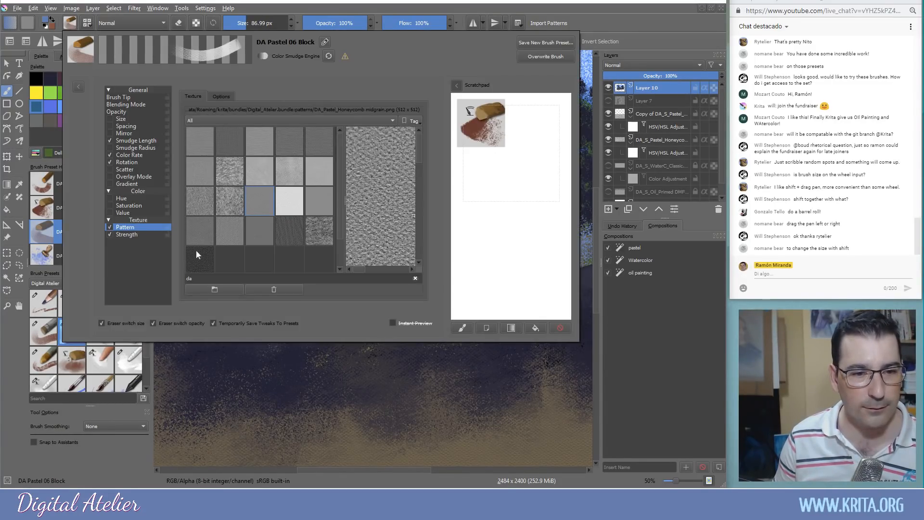
click(325, 233)
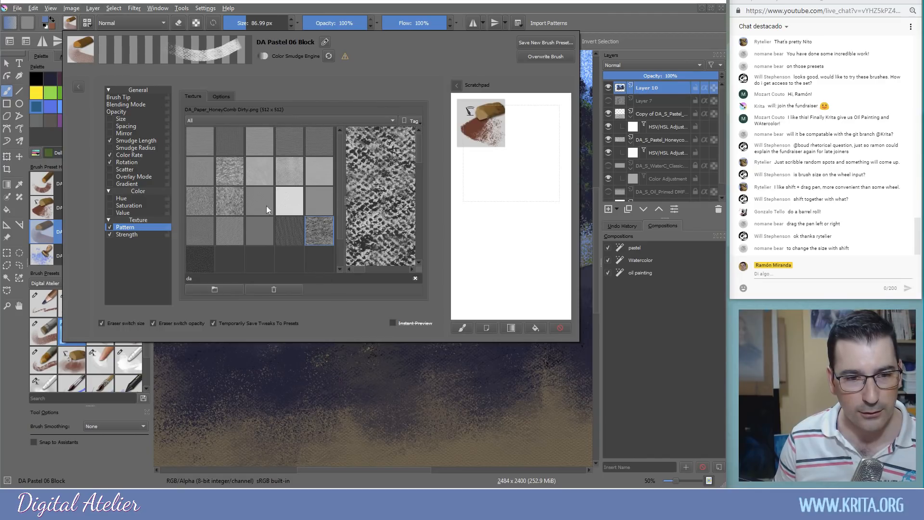
click(232, 176)
click(241, 213)
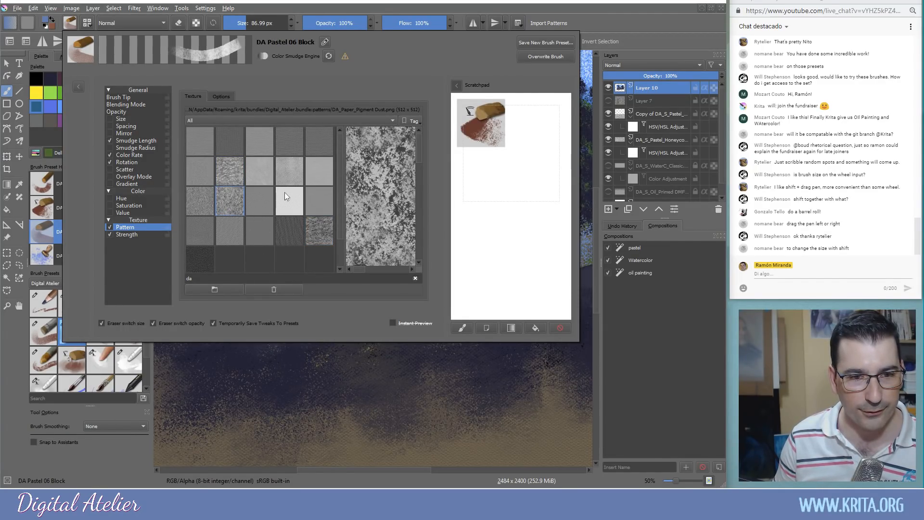
click(294, 178)
key(Escape)
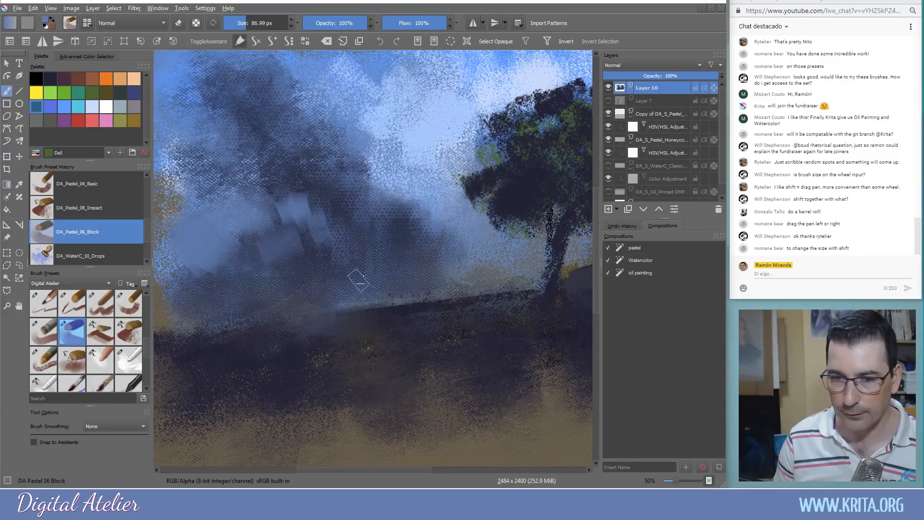
Dab dark navy onto the lower right ground, then select DA_Pastel_07_Impact_Grain at 300 px
mouse_move(357, 295)
mouse_down()
mouse_move(303, 316)
mouse_move(342, 339)
mouse_up()
ctrl+click(566, 219)
mouse_move(346, 298)
mouse_down()
mouse_move(302, 308)
mouse_move(335, 326)
mouse_move(201, 349)
mouse_move(354, 331)
mouse_move(290, 337)
mouse_up()
click(212, 24)
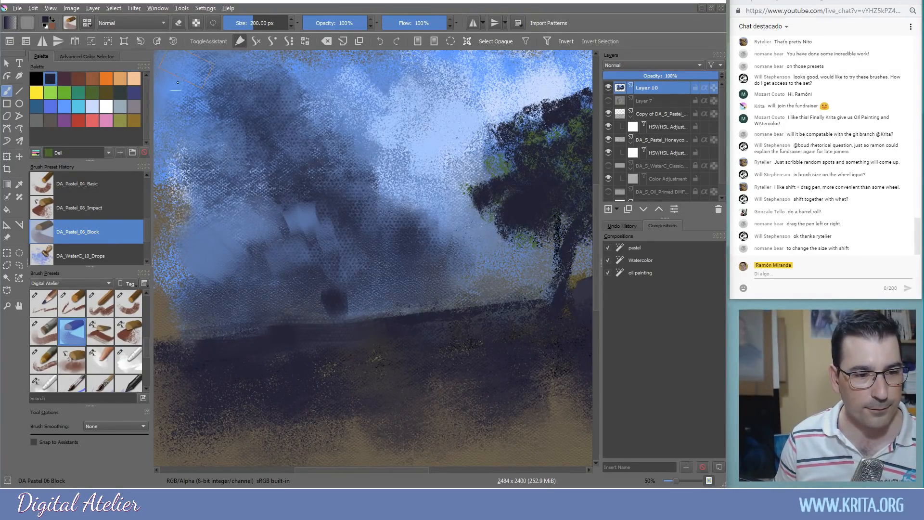
click(103, 334)
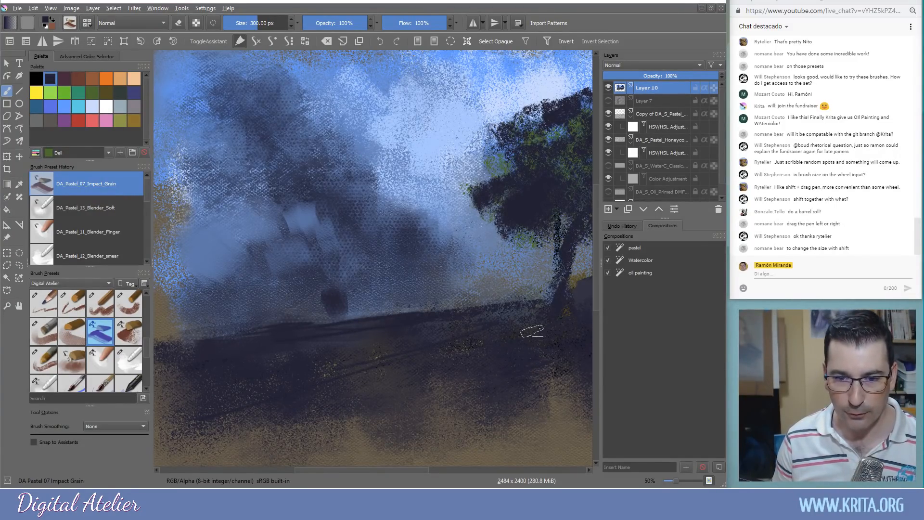
Paint two long navy diagonal shadows and a short vertical stroke across the ground
drag(477, 380, 358, 433)
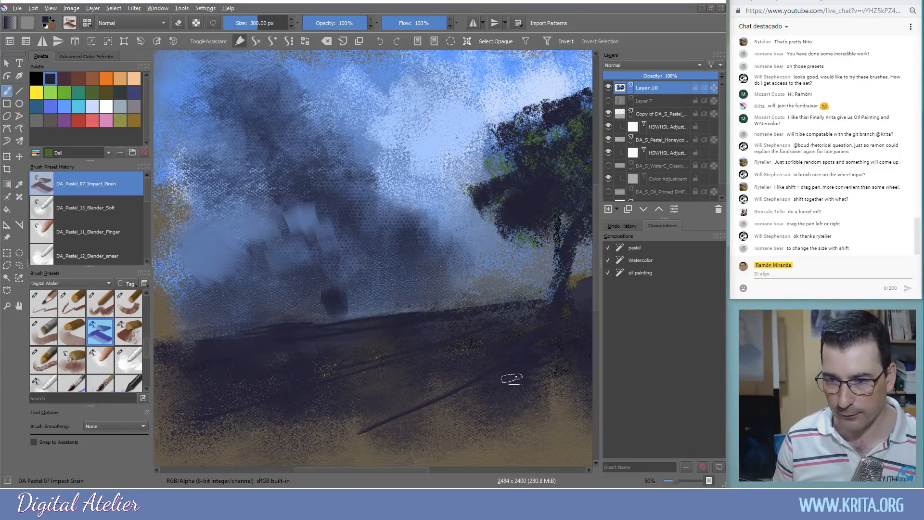
drag(536, 385, 544, 418)
mouse_move(489, 377)
mouse_down()
mouse_move(297, 455)
mouse_move(353, 439)
mouse_move(346, 452)
mouse_move(318, 429)
mouse_move(336, 447)
mouse_move(373, 425)
mouse_up()
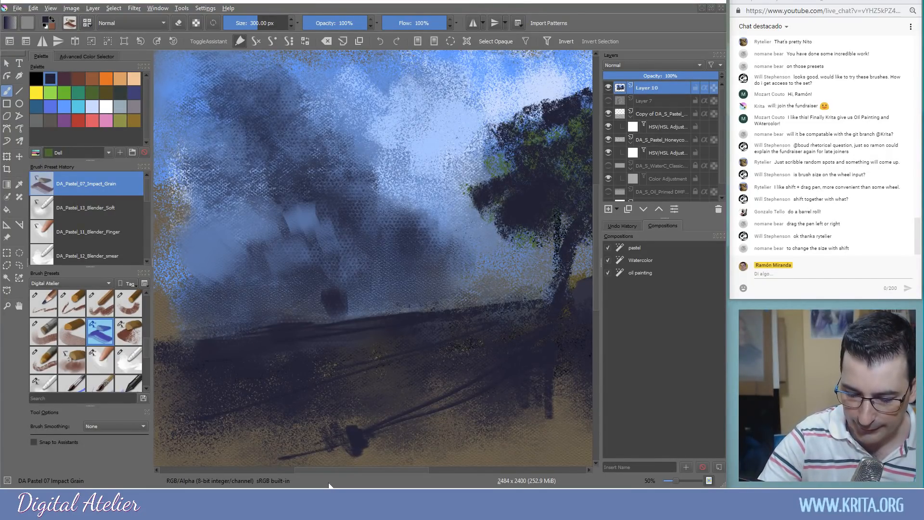
Sample light blue from the top of the sky and dab it on the left
drag(340, 242, 348, 305)
ctrl+click(295, 132)
mouse_move(179, 239)
mouse_down()
mouse_move(186, 299)
mouse_move(186, 237)
mouse_up()
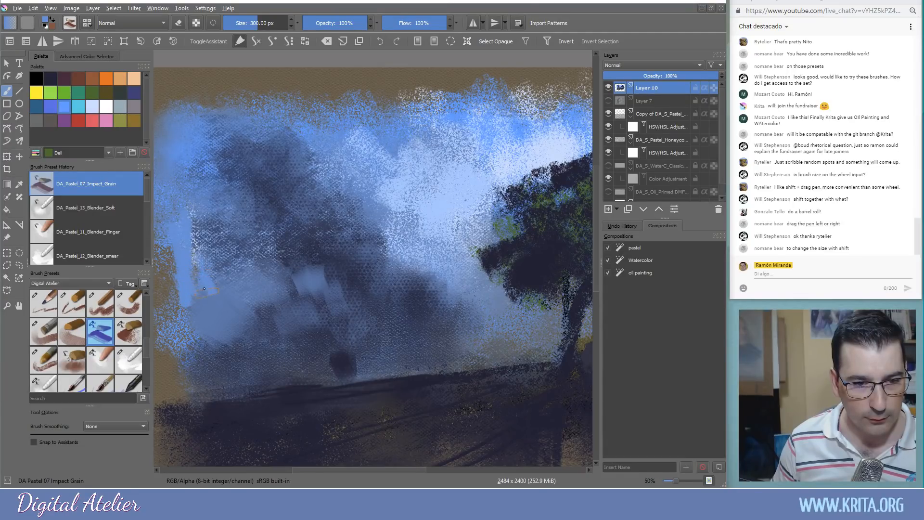
With DA_Pastel_10_Soft_touch, brush soft light-blue mist across the centre of the sky
click(127, 337)
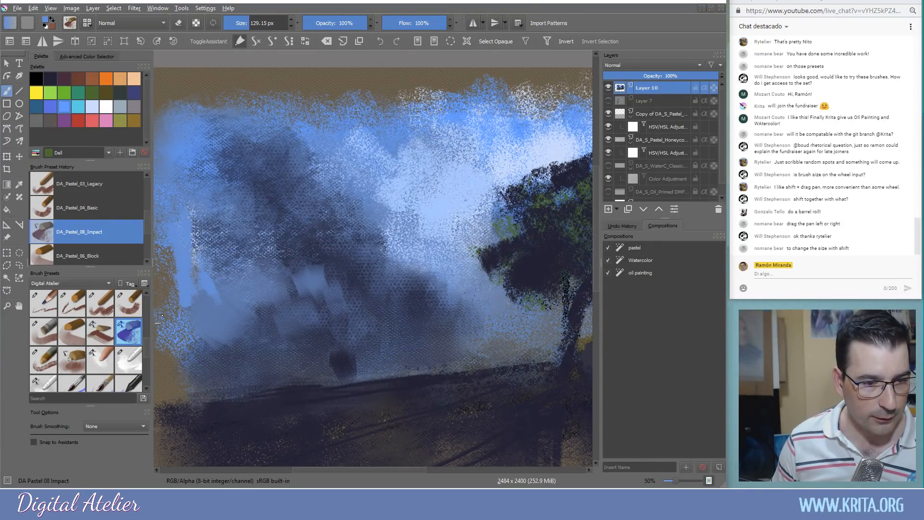
click(74, 363)
mouse_move(289, 267)
mouse_down()
mouse_move(359, 298)
mouse_move(418, 231)
mouse_move(204, 283)
mouse_move(299, 162)
mouse_move(209, 123)
mouse_move(328, 99)
mouse_move(181, 89)
mouse_move(381, 115)
mouse_move(392, 159)
mouse_up()
drag(329, 360, 328, 331)
mouse_move(375, 152)
mouse_down()
mouse_move(323, 187)
mouse_move(228, 151)
mouse_move(333, 226)
mouse_move(384, 173)
mouse_move(436, 262)
mouse_move(365, 244)
mouse_move(327, 275)
mouse_move(414, 296)
mouse_move(446, 254)
mouse_move(385, 308)
mouse_move(334, 295)
mouse_move(245, 309)
mouse_move(377, 342)
mouse_move(315, 304)
mouse_move(239, 338)
mouse_move(290, 281)
mouse_move(380, 271)
mouse_move(448, 313)
mouse_move(490, 282)
mouse_move(432, 227)
mouse_move(435, 236)
mouse_move(458, 231)
mouse_move(483, 176)
mouse_move(445, 160)
mouse_move(502, 225)
mouse_move(382, 181)
mouse_move(337, 102)
mouse_move(420, 136)
mouse_move(368, 87)
mouse_move(203, 122)
mouse_move(175, 358)
mouse_move(179, 256)
mouse_move(245, 334)
mouse_move(292, 300)
mouse_up()
mouse_move(452, 349)
mouse_down()
mouse_move(293, 346)
mouse_move(470, 347)
mouse_move(367, 355)
mouse_move(518, 363)
mouse_move(392, 367)
mouse_move(400, 370)
mouse_up()
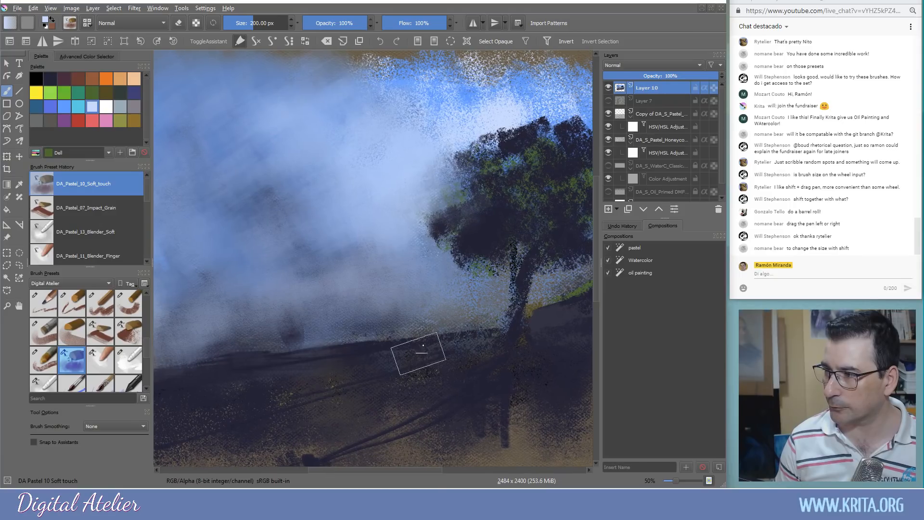
Pick dark navy from the canvas and build a smoky cloud mass left of the tree
ctrl+click(413, 356)
mouse_move(352, 210)
mouse_down()
mouse_move(311, 227)
mouse_move(353, 199)
mouse_move(380, 252)
mouse_move(392, 253)
mouse_move(338, 237)
mouse_move(279, 250)
mouse_move(224, 268)
mouse_move(298, 278)
mouse_move(286, 296)
mouse_move(189, 317)
mouse_move(342, 301)
mouse_move(384, 306)
mouse_move(400, 332)
mouse_move(427, 288)
mouse_move(465, 314)
mouse_move(473, 309)
mouse_move(408, 262)
mouse_move(404, 188)
mouse_move(422, 268)
mouse_move(472, 283)
mouse_up()
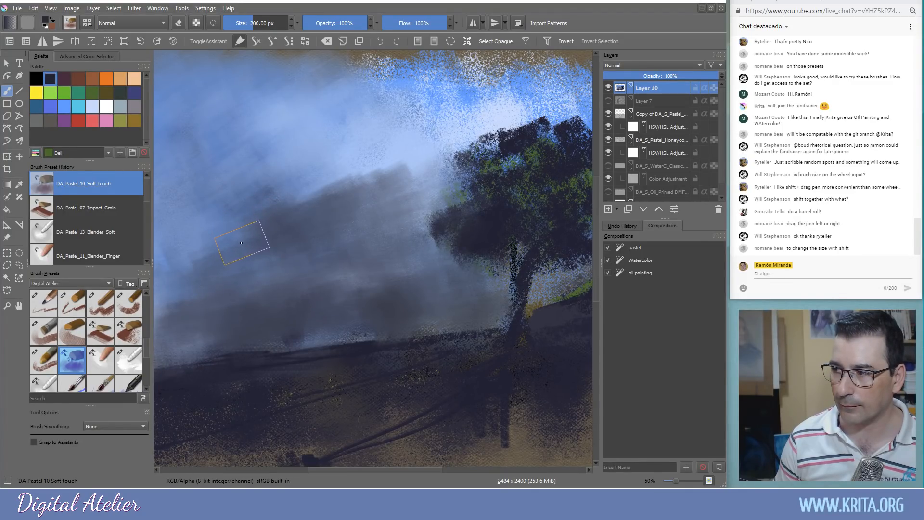
mouse_move(240, 231)
mouse_down()
mouse_move(246, 149)
mouse_move(231, 133)
mouse_move(206, 139)
mouse_move(313, 198)
mouse_up()
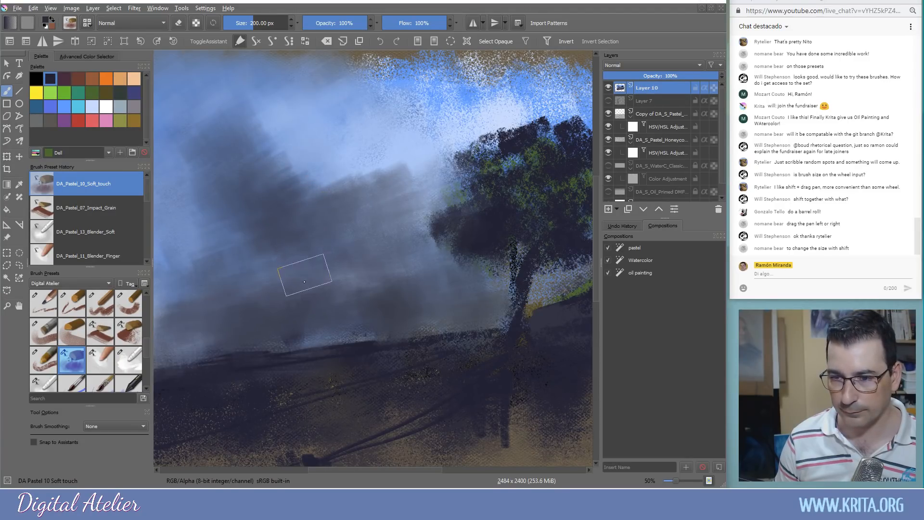
mouse_move(240, 179)
mouse_down()
mouse_move(233, 216)
mouse_move(202, 210)
mouse_up()
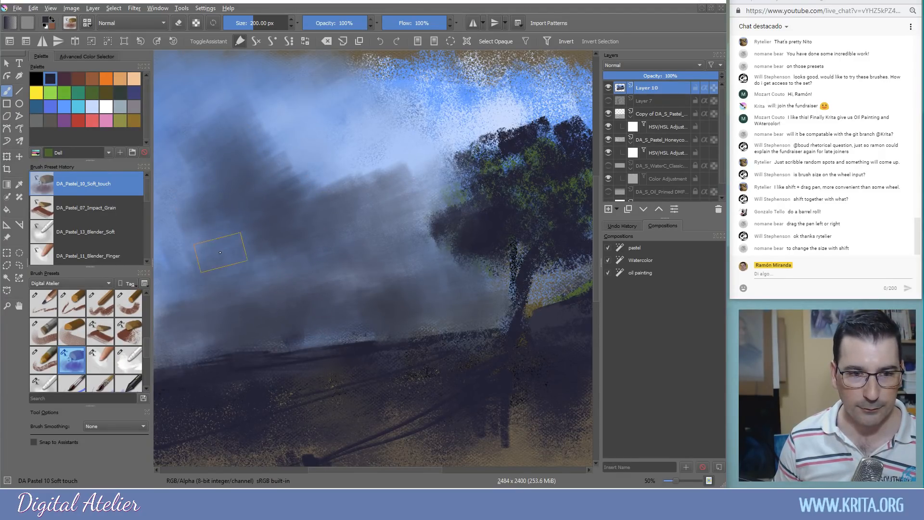
drag(220, 252, 240, 269)
Mist grey-blue over the tree and nearby sky, then darken right of the horizon with navy
ctrl+click(465, 165)
mouse_move(500, 150)
mouse_down()
mouse_move(513, 201)
mouse_move(457, 176)
mouse_move(430, 258)
mouse_up()
mouse_move(535, 197)
mouse_down()
mouse_move(529, 260)
mouse_move(567, 206)
mouse_move(570, 113)
mouse_move(406, 152)
mouse_move(563, 226)
mouse_move(443, 306)
mouse_move(464, 299)
mouse_up()
ctrl+click(520, 356)
mouse_move(542, 331)
mouse_down()
mouse_move(500, 328)
mouse_move(556, 304)
mouse_move(502, 305)
mouse_move(572, 363)
mouse_move(469, 366)
mouse_move(458, 334)
mouse_move(286, 375)
mouse_move(341, 400)
mouse_move(484, 402)
mouse_move(432, 405)
mouse_move(513, 442)
mouse_up()
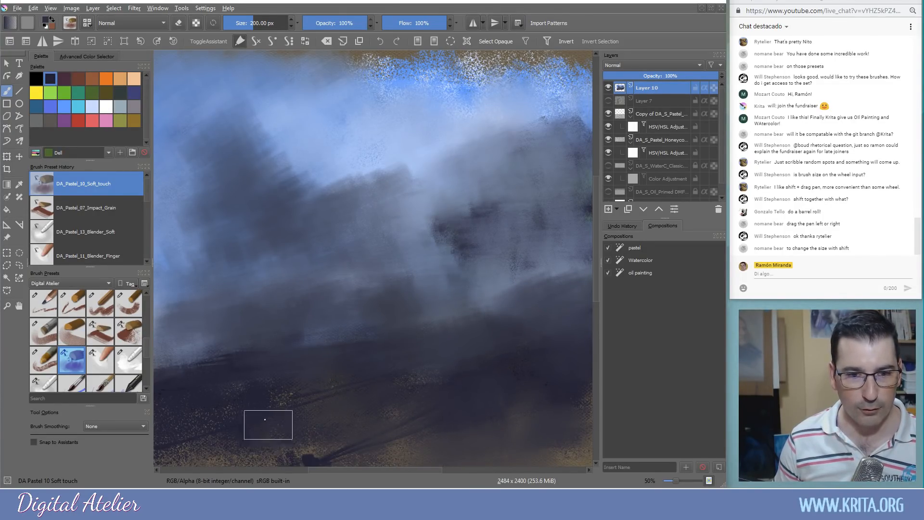
click(53, 339)
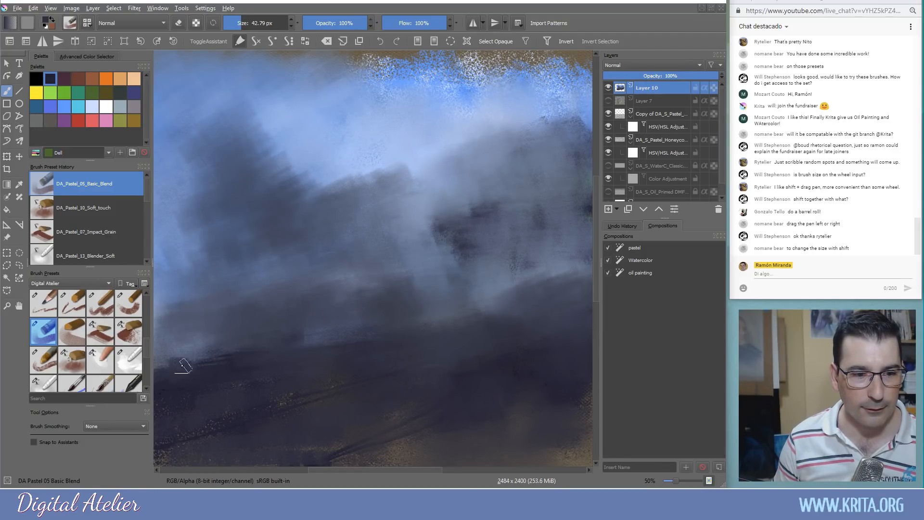
Darken the lower left and horizon, then pick a lighter light-blue colour
mouse_move(164, 371)
mouse_down()
mouse_move(185, 346)
mouse_move(186, 356)
mouse_move(209, 362)
mouse_up()
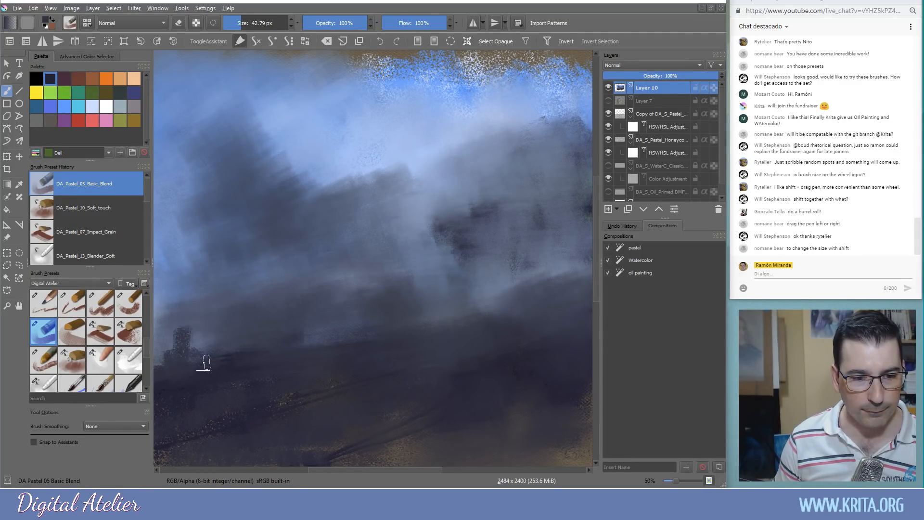
drag(414, 328, 499, 301)
ctrl+click(392, 186)
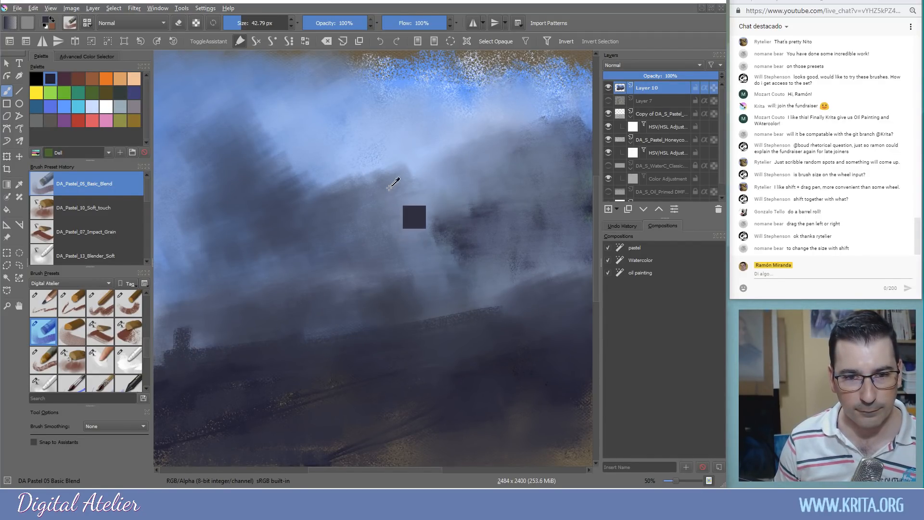
ctrl+click(403, 167)
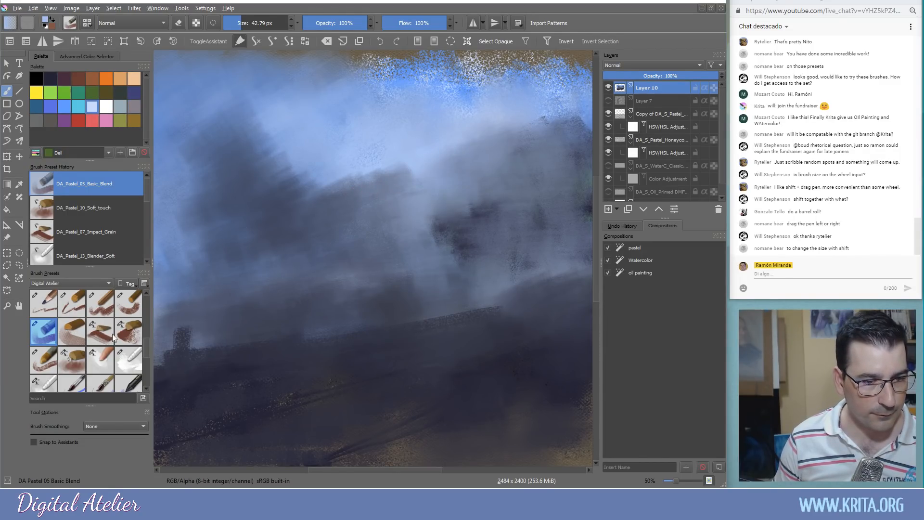
shift+drag(358, 145, 366, 141)
With DA_Pastel_04_Basic, paint wide light-blue strokes over the upper sky and down the left edge
click(128, 304)
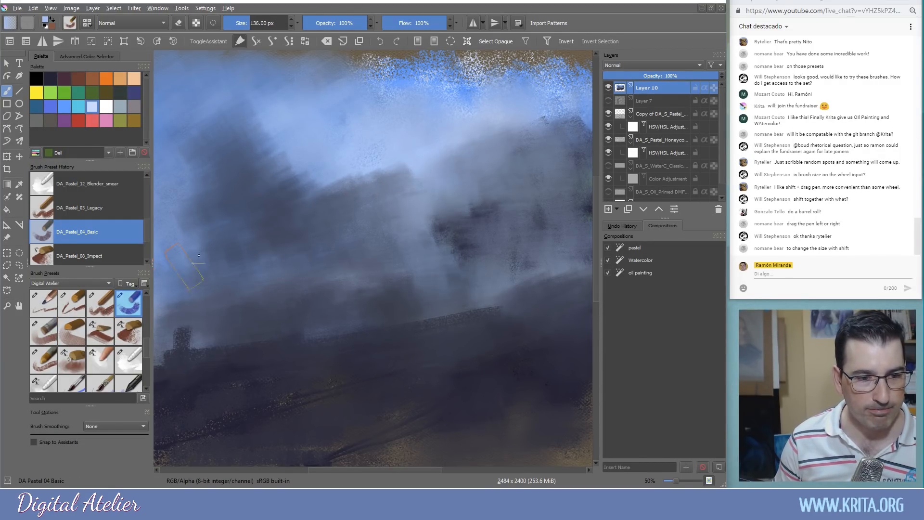
mouse_move(344, 170)
mouse_down()
mouse_move(291, 146)
mouse_move(242, 83)
mouse_move(215, 77)
mouse_move(252, 79)
mouse_move(261, 68)
mouse_move(283, 82)
mouse_up()
mouse_move(295, 118)
mouse_down()
mouse_move(270, 60)
mouse_move(347, 133)
mouse_move(340, 93)
mouse_move(383, 117)
mouse_move(403, 82)
mouse_move(453, 95)
mouse_move(475, 71)
mouse_move(516, 85)
mouse_move(571, 68)
mouse_move(505, 64)
mouse_move(522, 55)
mouse_move(255, 67)
mouse_up()
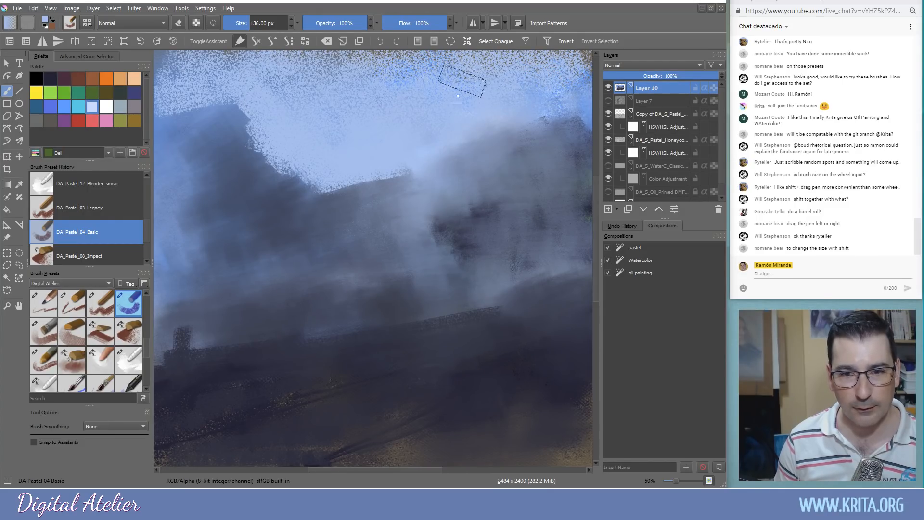
key(minus)
mouse_move(260, 135)
mouse_down()
mouse_move(178, 136)
mouse_move(232, 117)
mouse_move(194, 108)
mouse_move(488, 115)
mouse_move(463, 116)
mouse_move(530, 123)
mouse_move(542, 153)
mouse_move(536, 126)
mouse_move(560, 179)
mouse_move(554, 215)
mouse_move(537, 168)
mouse_move(490, 141)
mouse_move(531, 178)
mouse_move(543, 228)
mouse_move(536, 264)
mouse_move(557, 271)
mouse_move(552, 232)
mouse_move(556, 270)
mouse_move(557, 282)
mouse_move(540, 290)
mouse_move(562, 278)
mouse_up()
mouse_move(180, 303)
mouse_down()
mouse_move(213, 286)
mouse_move(198, 231)
mouse_move(189, 244)
mouse_move(187, 187)
mouse_move(234, 144)
mouse_move(191, 153)
mouse_move(199, 211)
mouse_move(197, 192)
mouse_up()
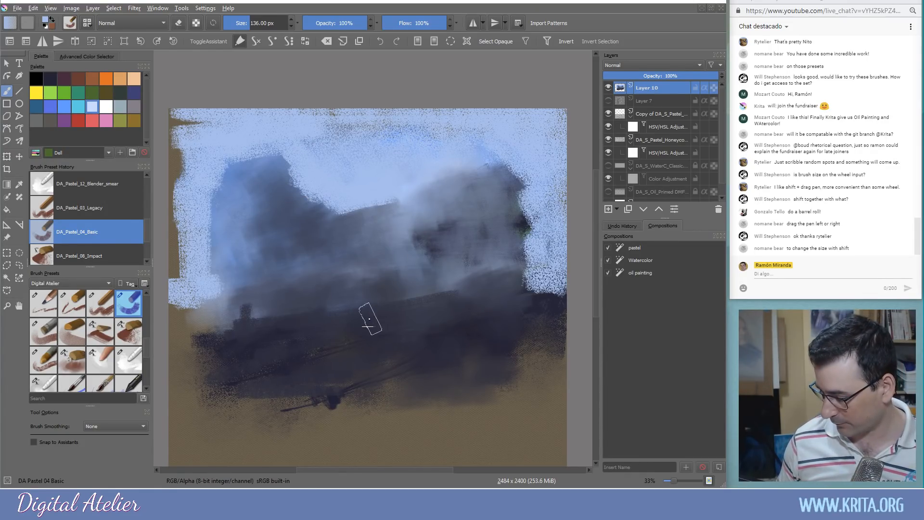
Clear Layer 10 to blank tan paper at 50% zoom and select DA_Pastel_01_Pencil in black
key(Delete)
drag(344, 324, 358, 285)
key(ctrl+plus)
key(ctrl+plus)
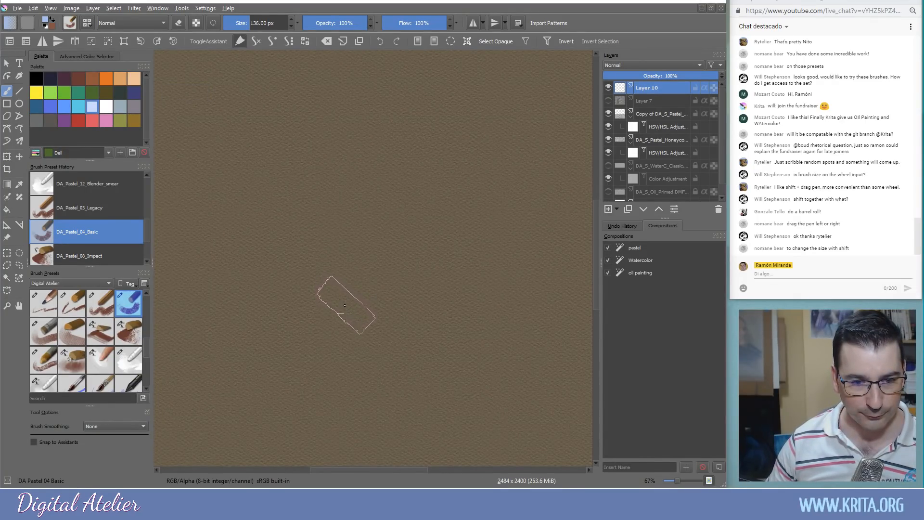
key(ctrl+minus)
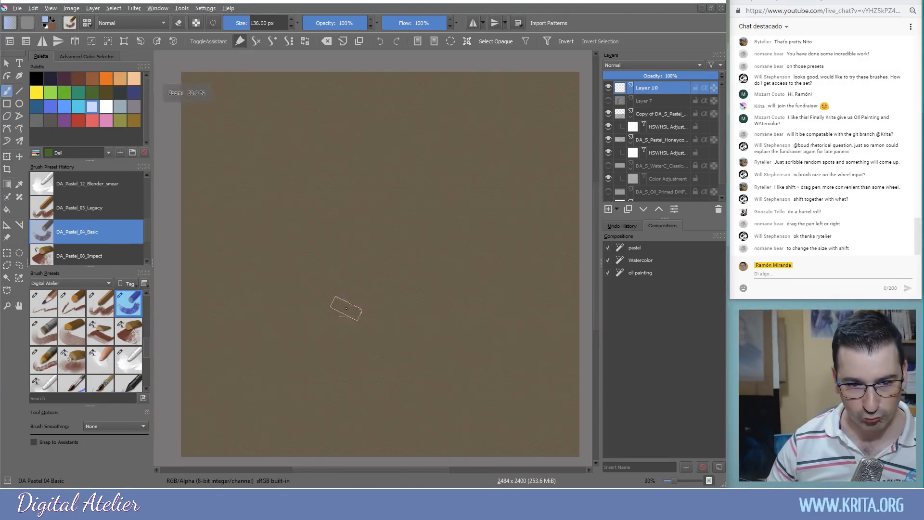
click(47, 304)
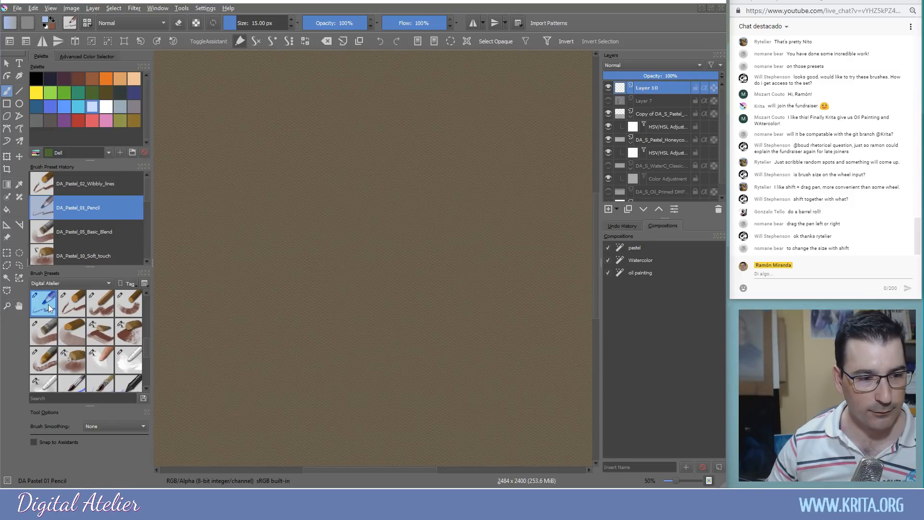
click(36, 78)
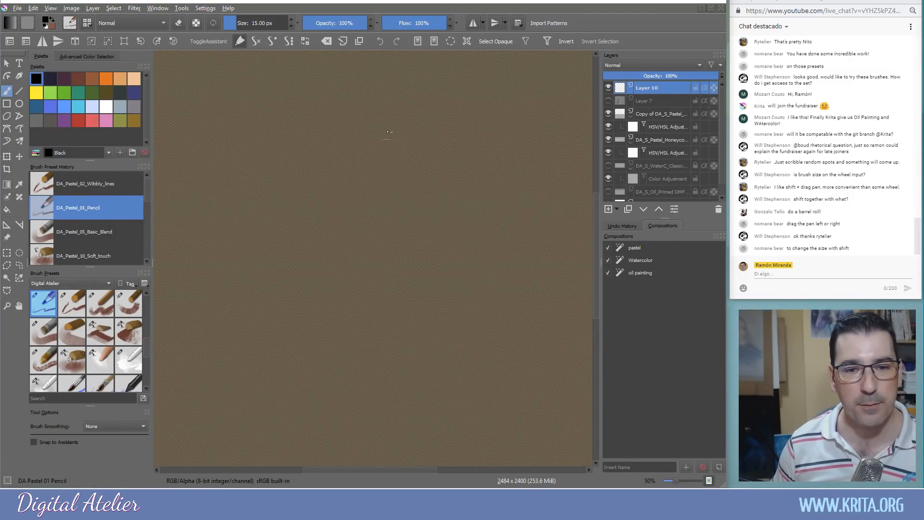
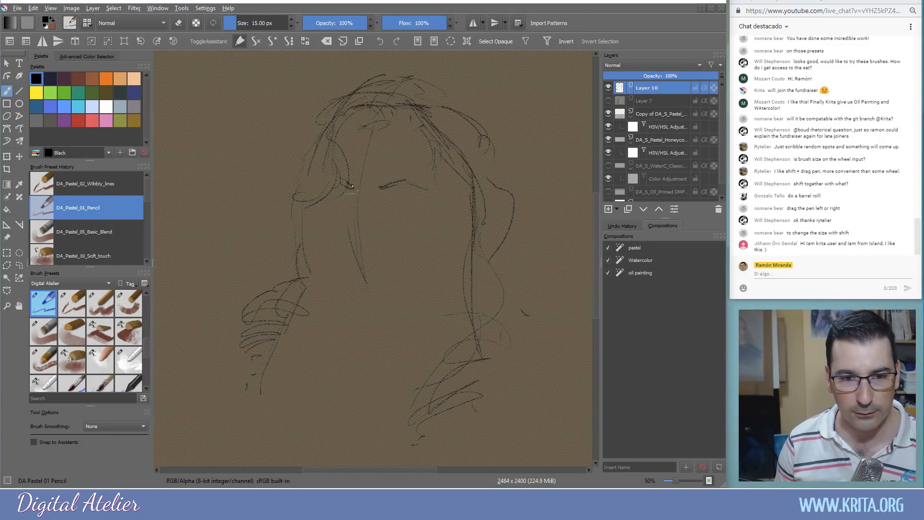
Zoom to 141% on the eyes and darken the right eye's brow area, inner corner and lower eyelid
key(plus)
key(plus)
key(plus)
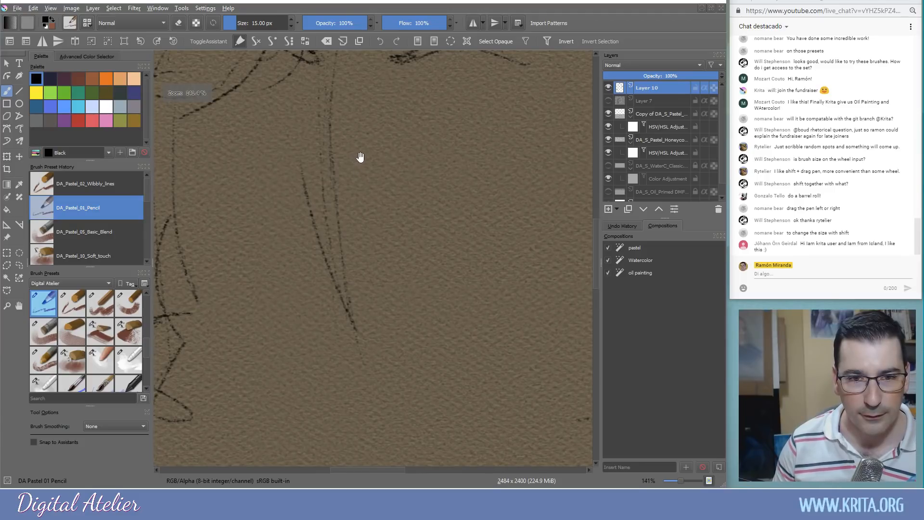
drag(359, 155, 372, 281)
mouse_move(408, 197)
mouse_down()
mouse_move(430, 209)
mouse_move(390, 193)
mouse_move(431, 207)
mouse_move(427, 214)
mouse_move(444, 205)
mouse_move(501, 219)
mouse_up()
mouse_move(447, 207)
mouse_down()
mouse_move(400, 232)
mouse_move(425, 214)
mouse_move(424, 233)
mouse_move(434, 221)
mouse_move(506, 230)
mouse_move(440, 224)
mouse_move(495, 230)
mouse_move(454, 222)
mouse_move(492, 237)
mouse_up()
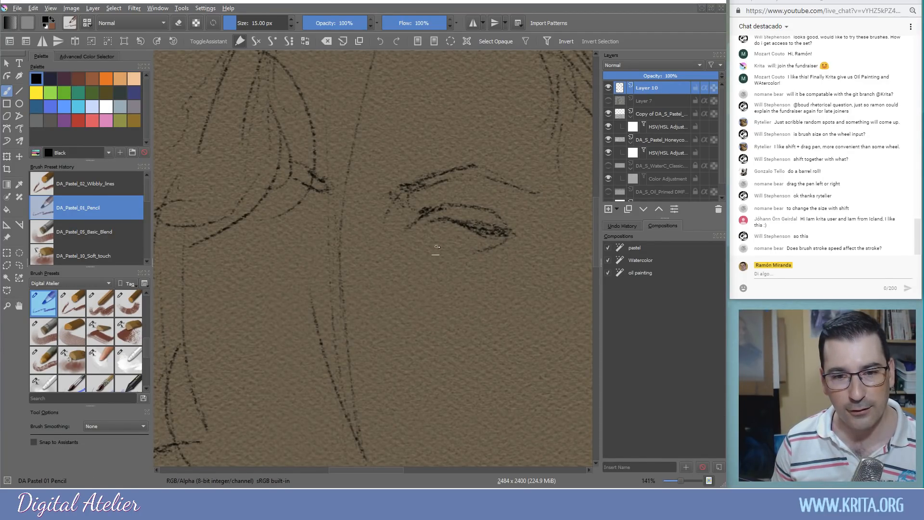
mouse_move(420, 239)
mouse_down()
mouse_move(434, 221)
mouse_move(414, 239)
mouse_move(416, 230)
mouse_move(447, 248)
mouse_move(465, 226)
mouse_move(472, 250)
mouse_move(459, 236)
mouse_move(477, 249)
mouse_up()
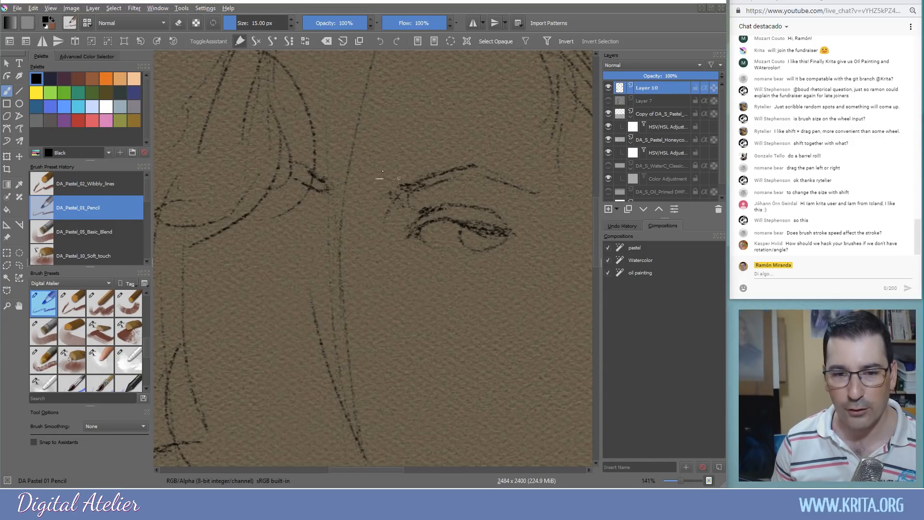
click(68, 26)
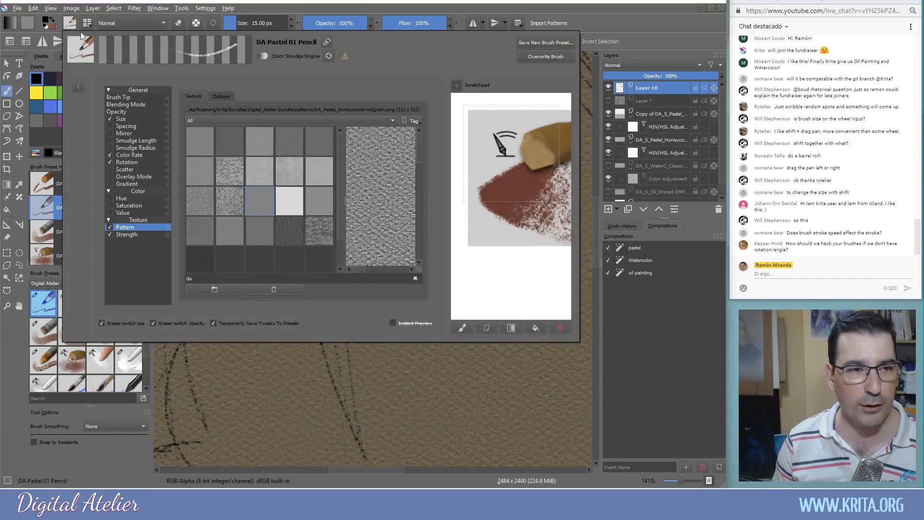
Leave the pencil's size-by-speed curve linear after testing a bend, then lightly darken the iris edge
click(124, 120)
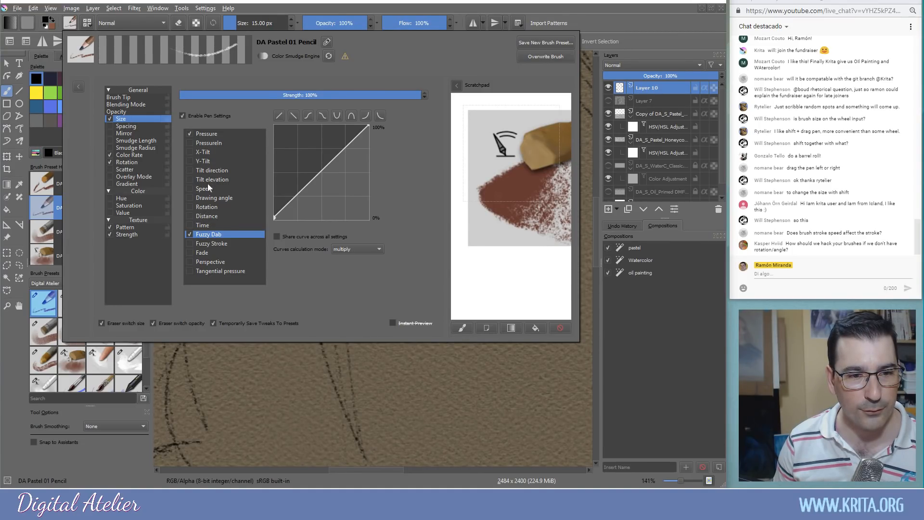
click(205, 189)
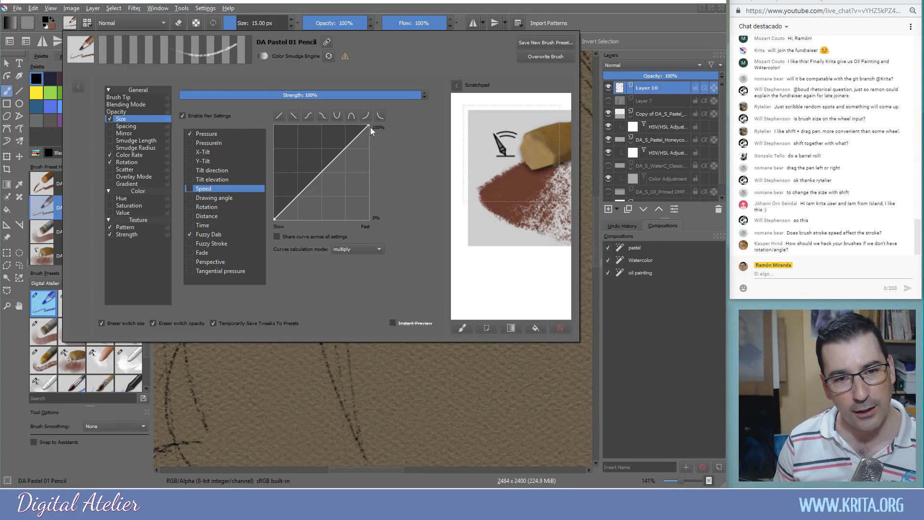
drag(368, 126, 322, 122)
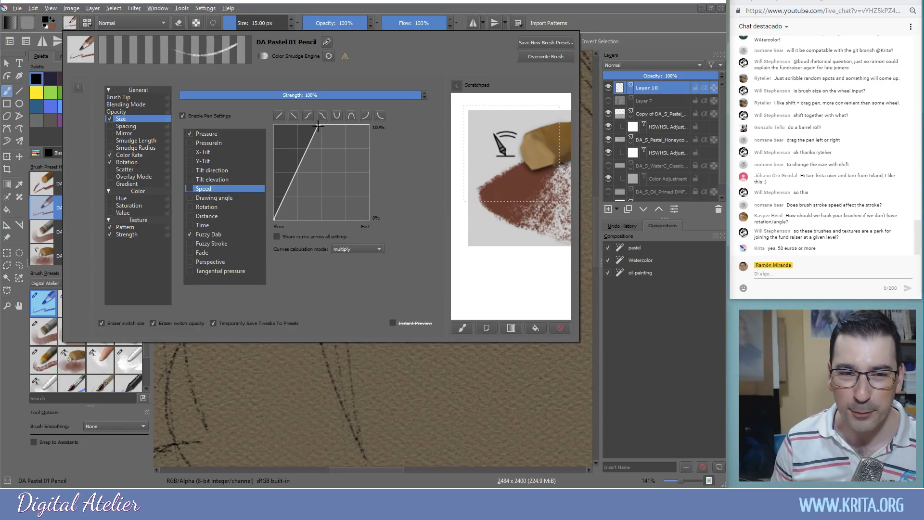
drag(319, 126, 374, 121)
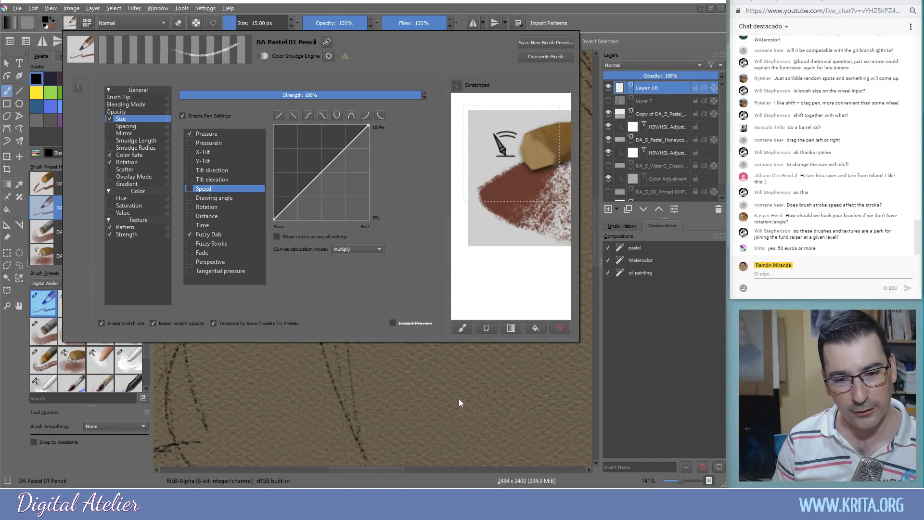
click(460, 403)
drag(396, 209, 381, 229)
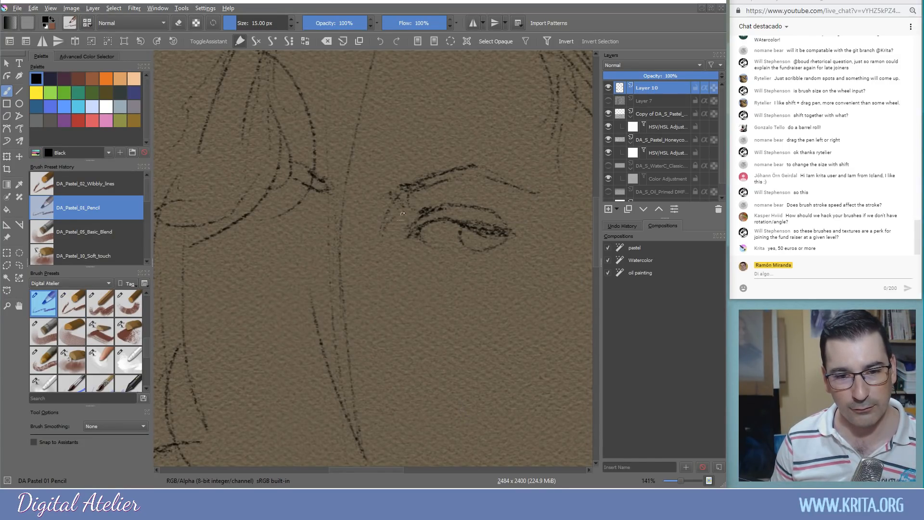
Darken the right eye's iris edge and lower lid, and start the left eye's lid line
mouse_move(462, 228)
mouse_down()
mouse_move(465, 239)
mouse_move(485, 241)
mouse_move(476, 238)
mouse_move(483, 231)
mouse_move(500, 238)
mouse_move(426, 239)
mouse_up()
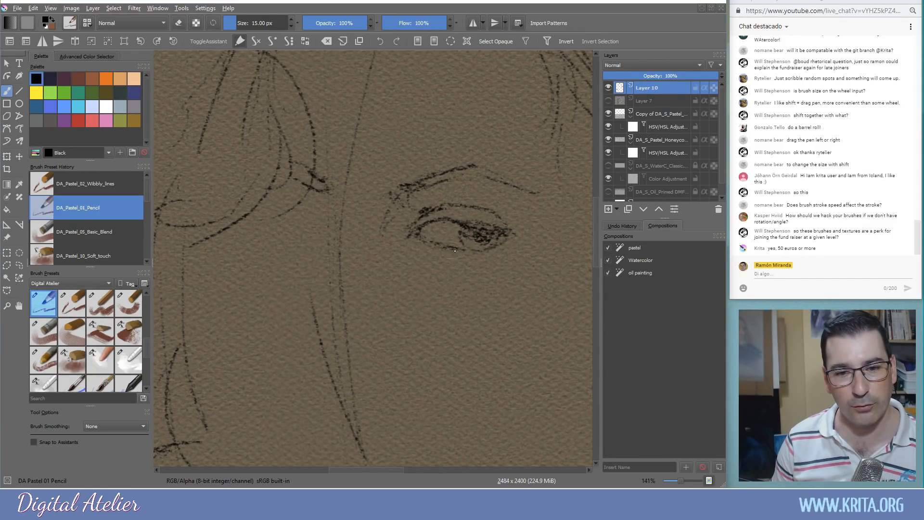
drag(492, 255, 489, 251)
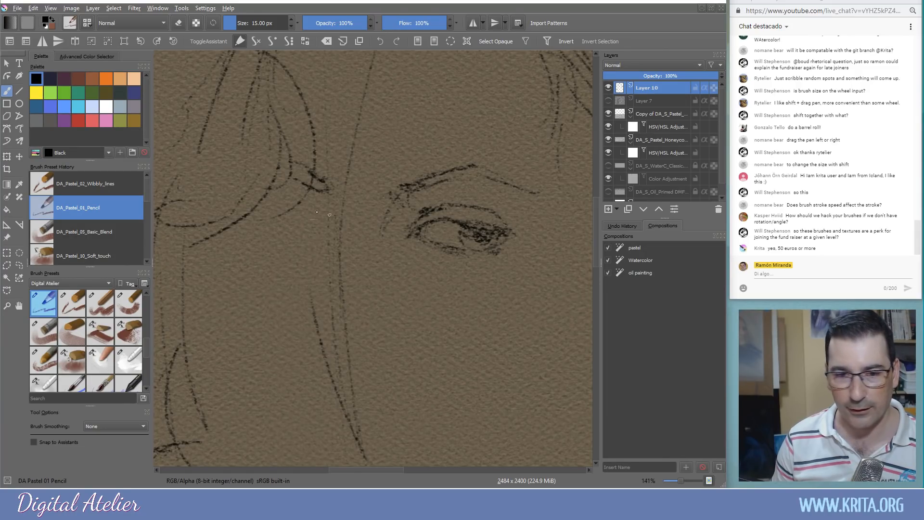
mouse_move(308, 203)
mouse_down()
mouse_move(327, 215)
mouse_move(327, 228)
mouse_move(309, 202)
mouse_move(321, 236)
mouse_move(280, 197)
mouse_up()
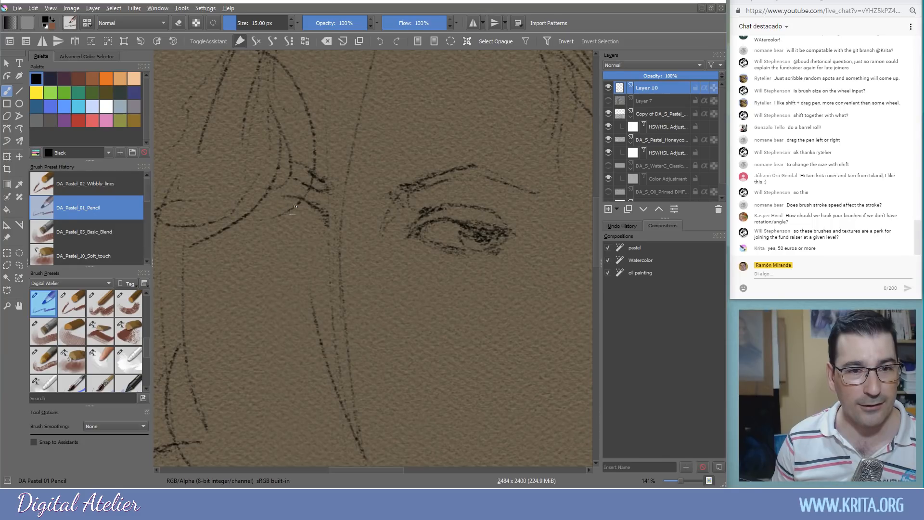
mouse_move(289, 197)
mouse_down()
mouse_move(262, 200)
mouse_move(327, 192)
mouse_move(290, 171)
mouse_up()
Hatch the right brow, darken the upper lid and iris, refine the left eye, and draw a nostril
mouse_move(439, 170)
mouse_down()
mouse_move(417, 187)
mouse_move(480, 166)
mouse_move(401, 198)
mouse_move(422, 199)
mouse_move(403, 225)
mouse_up()
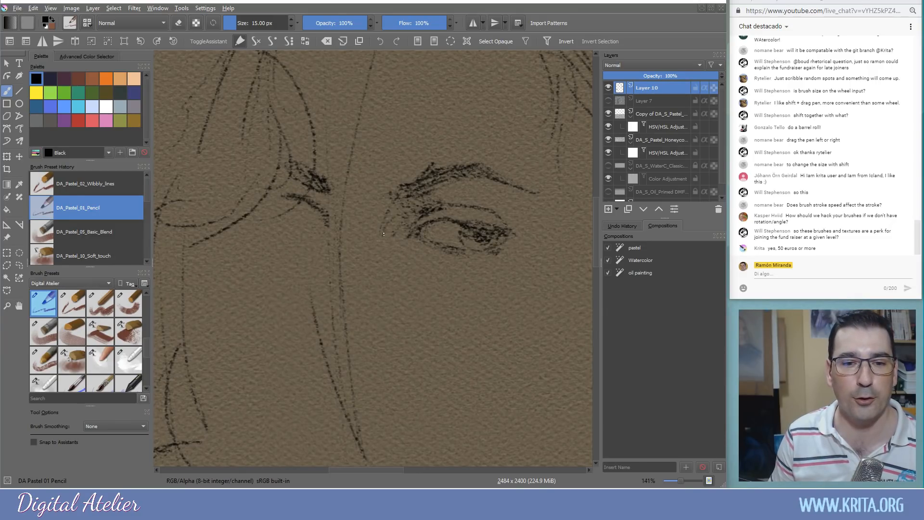
mouse_move(513, 224)
mouse_down()
mouse_move(507, 237)
mouse_move(511, 220)
mouse_up()
drag(457, 204, 480, 203)
mouse_move(495, 212)
mouse_down()
mouse_move(446, 217)
mouse_move(475, 233)
mouse_up()
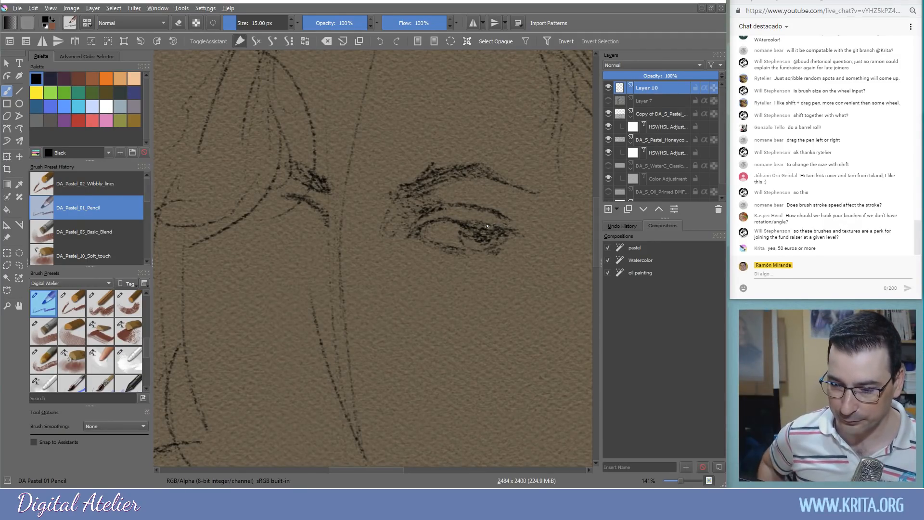
mouse_move(308, 209)
mouse_down()
mouse_move(317, 221)
mouse_move(275, 206)
mouse_move(280, 196)
mouse_move(271, 204)
mouse_move(287, 226)
mouse_move(319, 230)
mouse_move(302, 224)
mouse_move(319, 222)
mouse_move(317, 212)
mouse_up()
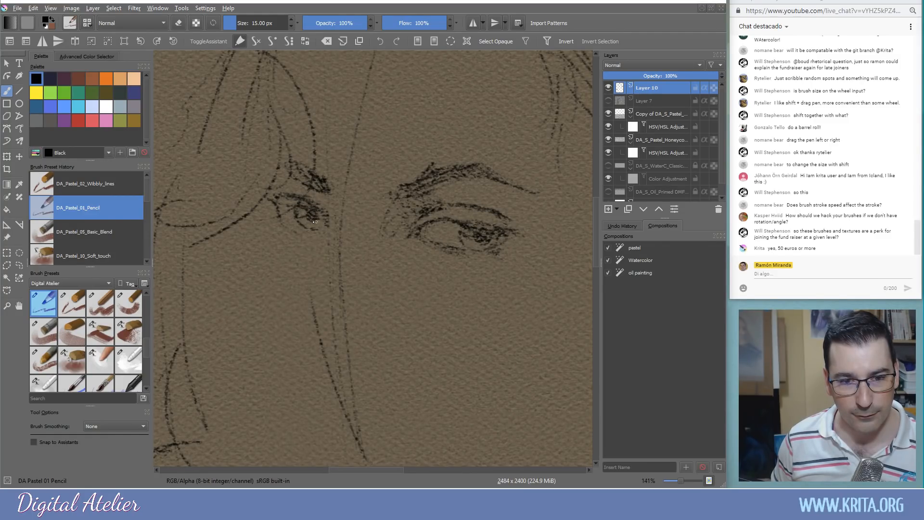
drag(314, 213, 321, 218)
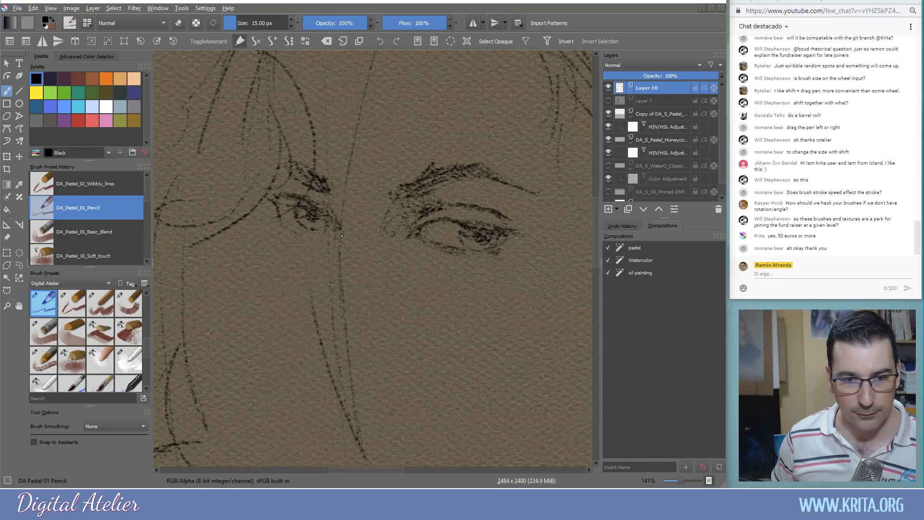
mouse_move(303, 330)
mouse_down()
mouse_move(316, 363)
mouse_move(308, 340)
mouse_move(333, 357)
mouse_move(355, 350)
mouse_move(361, 355)
mouse_move(335, 357)
mouse_move(361, 363)
mouse_move(376, 333)
mouse_move(375, 357)
mouse_move(385, 354)
mouse_move(370, 334)
mouse_move(362, 363)
mouse_move(379, 336)
mouse_up()
Redraw the nostril line more lightly, then sketch the upper lip and the groove above it
key(ctrl+z)
key(ctrl+z)
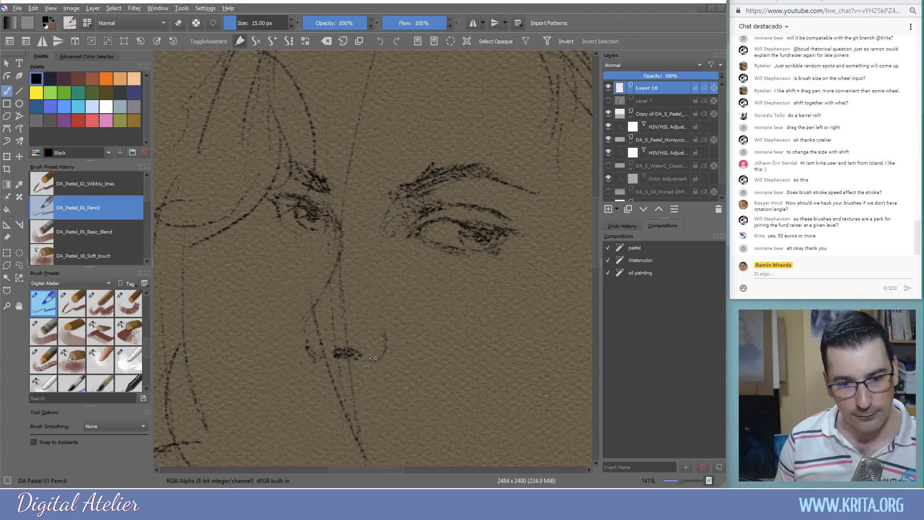
mouse_move(346, 343)
mouse_down()
mouse_move(322, 346)
mouse_move(309, 331)
mouse_up()
mouse_move(311, 400)
mouse_down()
mouse_move(392, 440)
mouse_move(316, 433)
mouse_move(298, 406)
mouse_move(287, 409)
mouse_up()
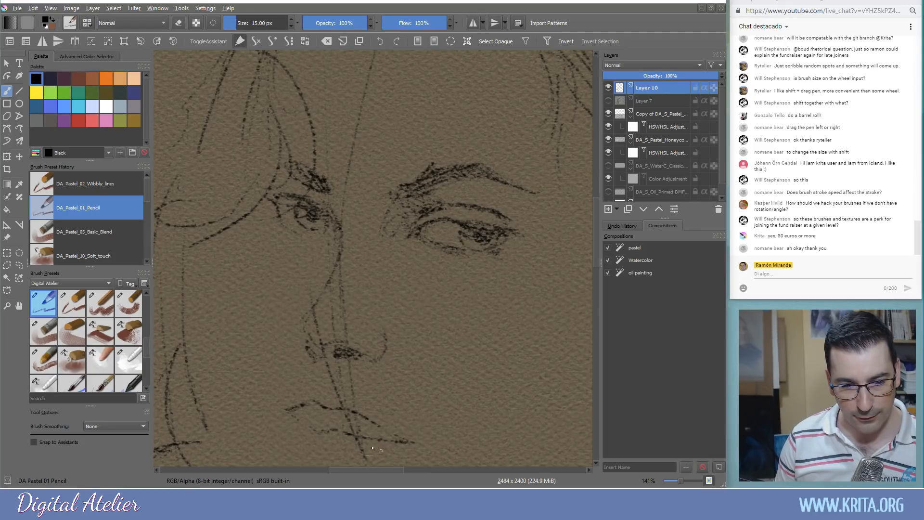
mouse_move(285, 411)
mouse_down()
mouse_move(314, 426)
mouse_move(308, 423)
mouse_move(319, 464)
mouse_move(309, 443)
mouse_move(310, 455)
mouse_move(318, 434)
mouse_move(313, 460)
mouse_move(293, 436)
mouse_move(302, 458)
mouse_up()
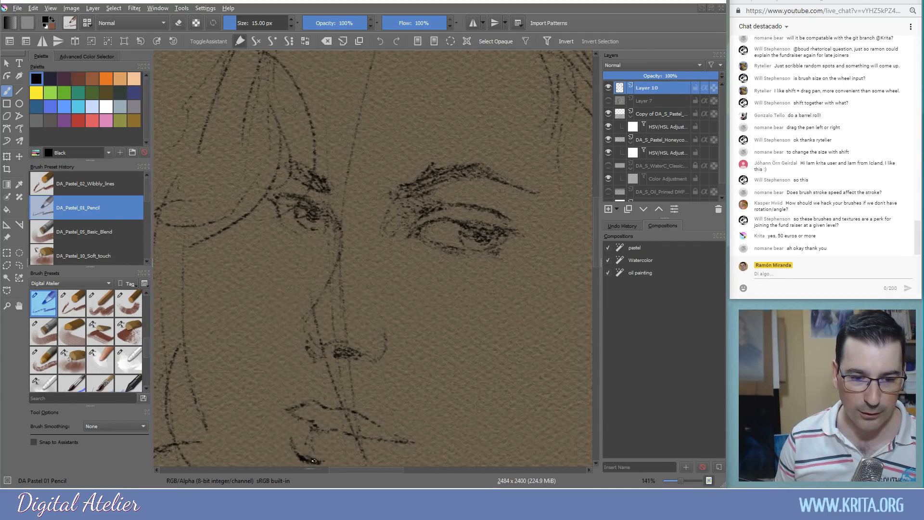
mouse_move(338, 367)
mouse_down()
mouse_move(337, 394)
mouse_move(327, 398)
mouse_up()
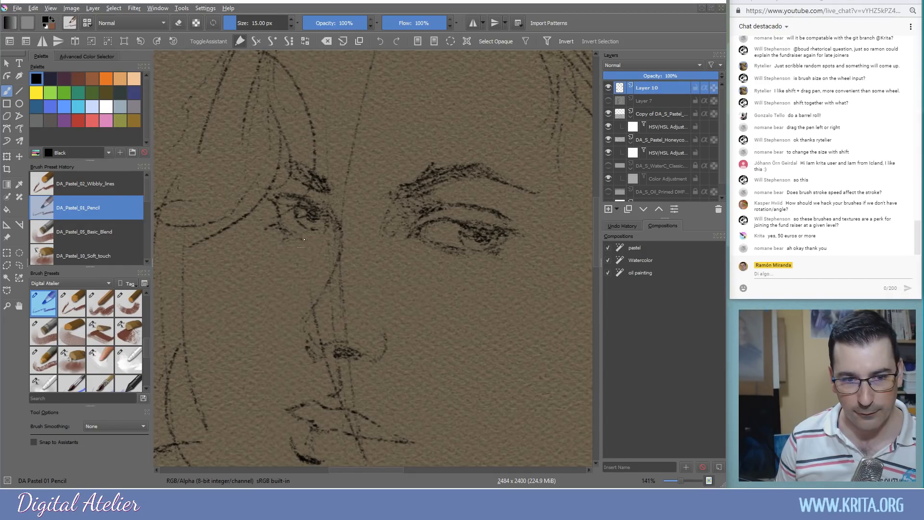
mouse_move(453, 256)
mouse_down()
mouse_move(458, 267)
mouse_move(513, 262)
mouse_move(509, 248)
mouse_up()
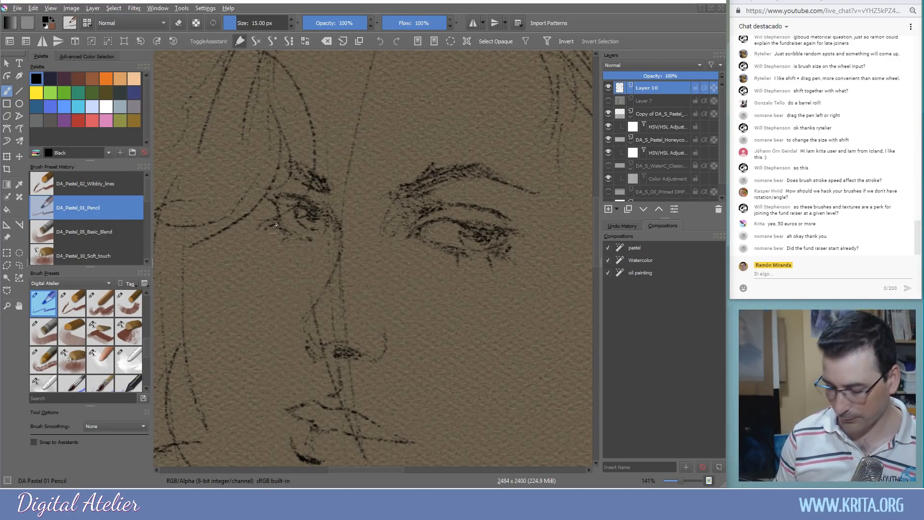
key(ctrl+minus)
key(ctrl+minus)
drag(308, 289, 298, 222)
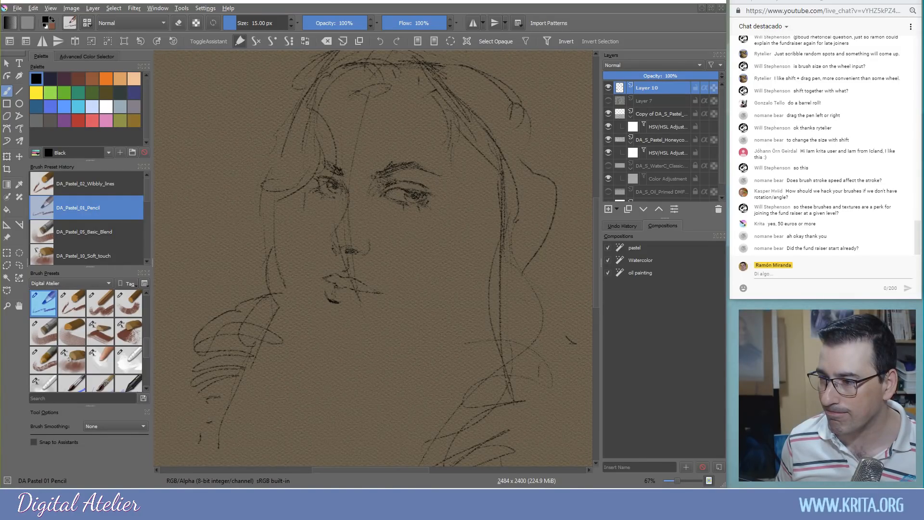
Draw the left cheek contour and jawline, and touch up the eyelids, nose and nostril
drag(304, 194, 305, 215)
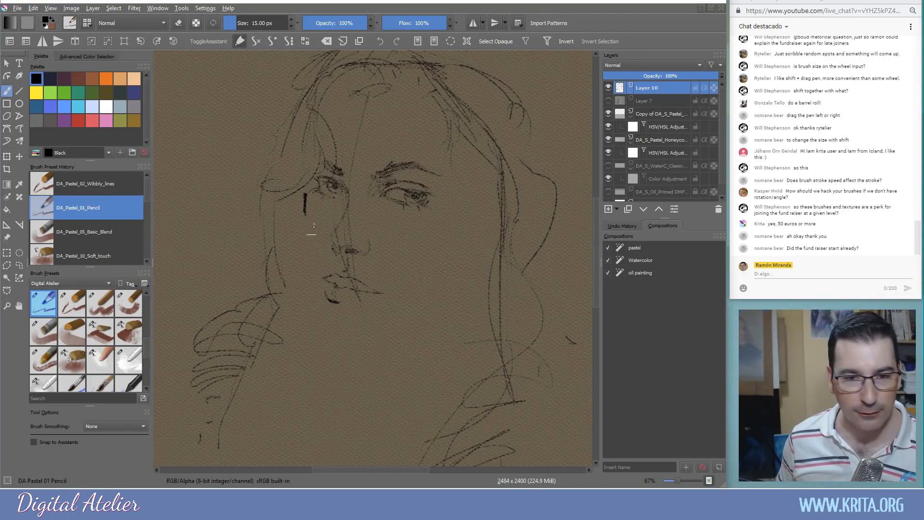
scroll(314, 225, up, 1)
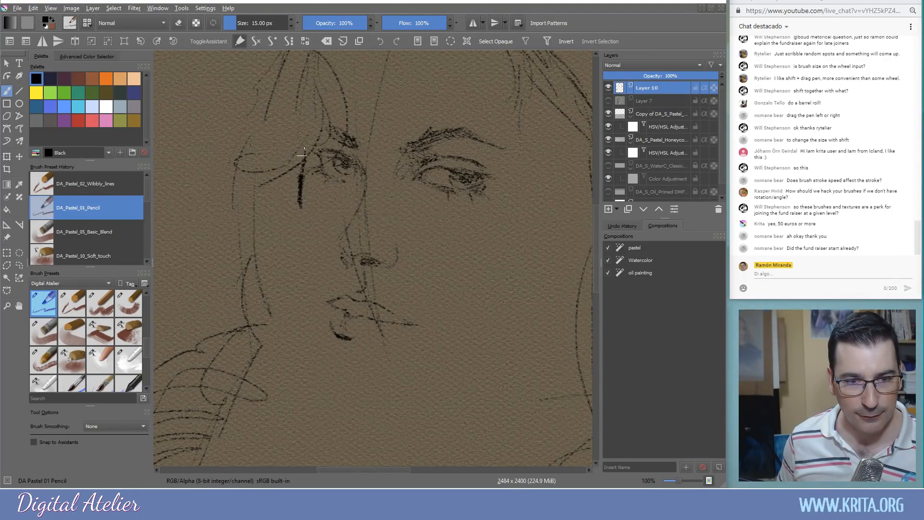
key(ctrl+z)
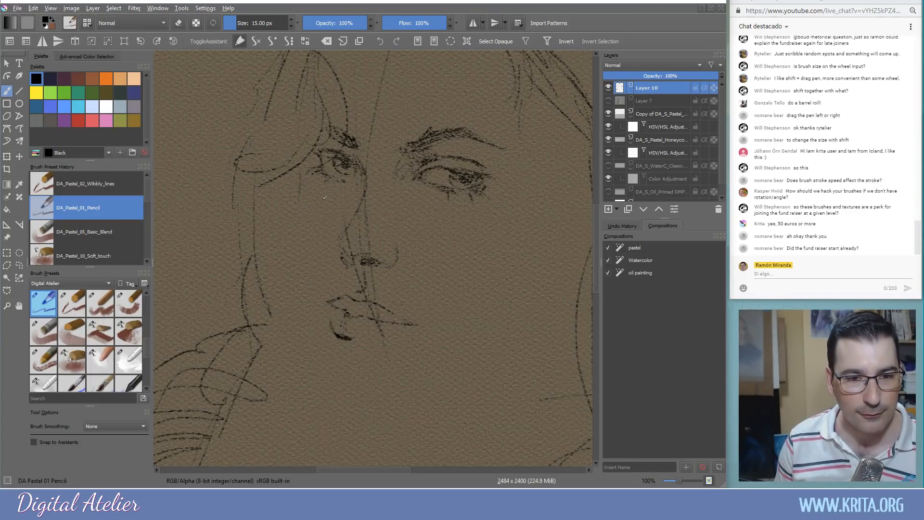
drag(303, 140, 307, 148)
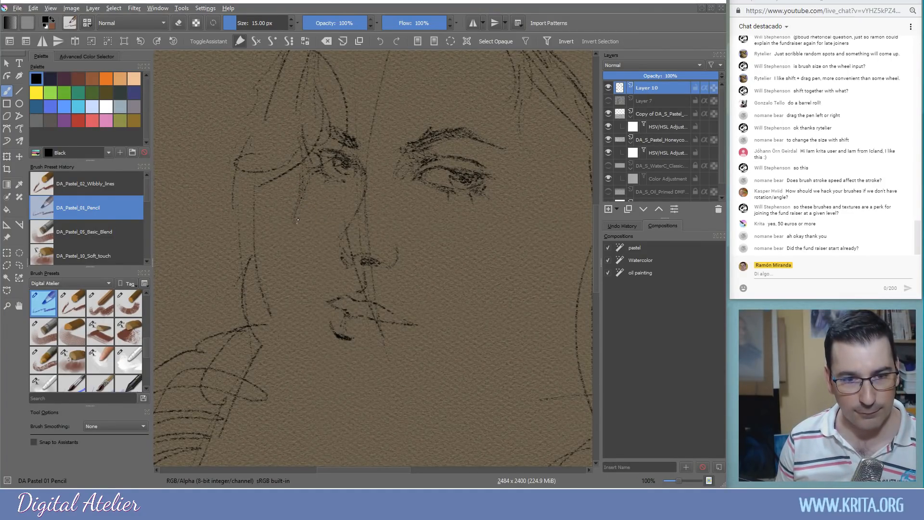
mouse_move(299, 232)
mouse_down()
mouse_move(320, 363)
mouse_move(333, 389)
mouse_move(342, 393)
mouse_move(334, 378)
mouse_move(383, 395)
mouse_move(352, 391)
mouse_move(405, 393)
mouse_move(327, 367)
mouse_move(346, 383)
mouse_move(435, 385)
mouse_move(362, 387)
mouse_move(455, 376)
mouse_move(444, 364)
mouse_move(471, 382)
mouse_move(448, 391)
mouse_move(520, 364)
mouse_move(456, 384)
mouse_move(532, 349)
mouse_move(464, 381)
mouse_move(499, 362)
mouse_up()
mouse_move(469, 370)
mouse_down()
mouse_move(519, 341)
mouse_move(444, 381)
mouse_move(493, 358)
mouse_move(419, 385)
mouse_up()
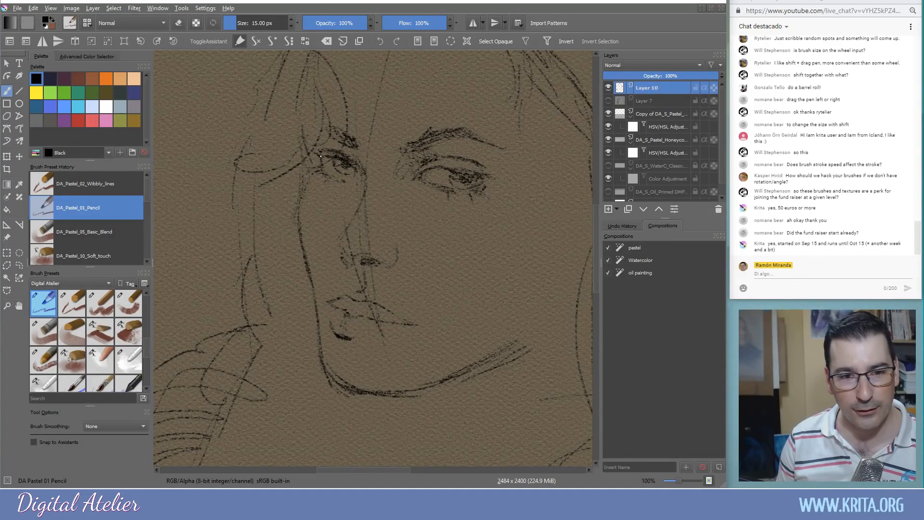
mouse_move(414, 177)
mouse_down()
mouse_move(472, 171)
mouse_move(439, 175)
mouse_up()
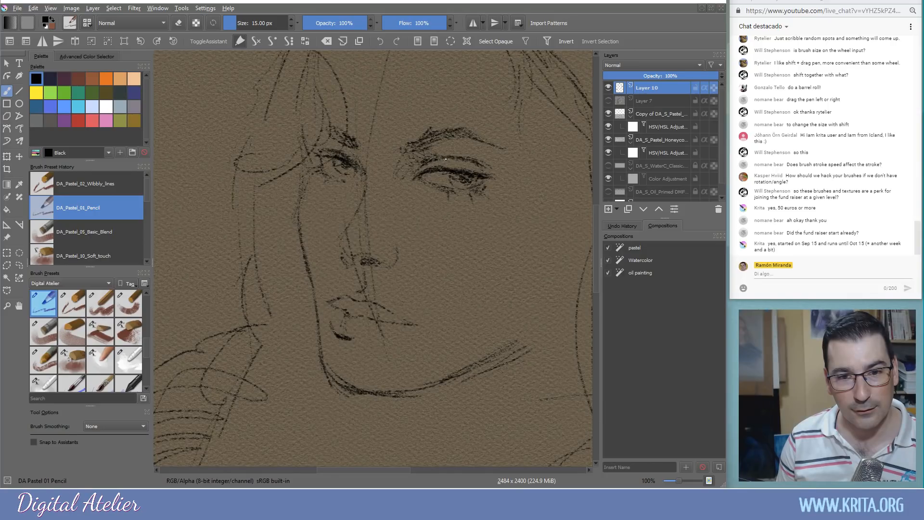
drag(345, 140, 314, 121)
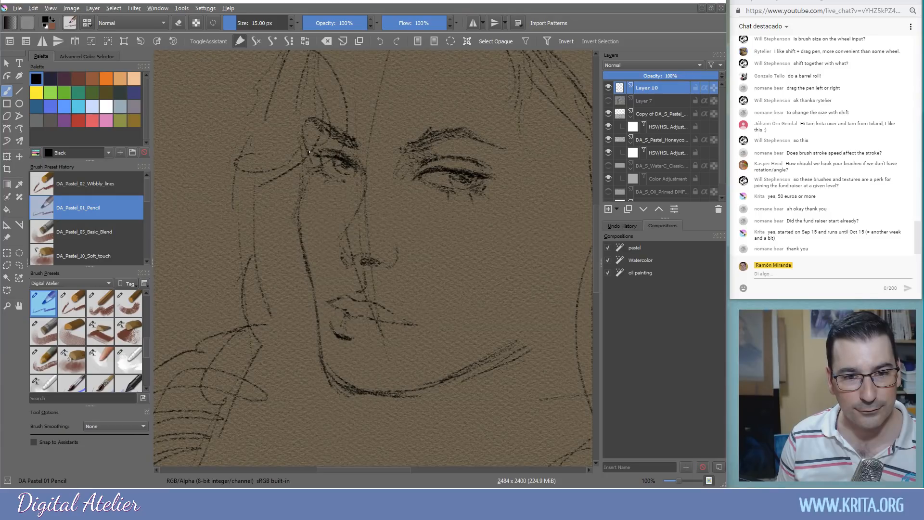
mouse_move(327, 151)
mouse_down()
mouse_move(350, 159)
mouse_move(341, 147)
mouse_up()
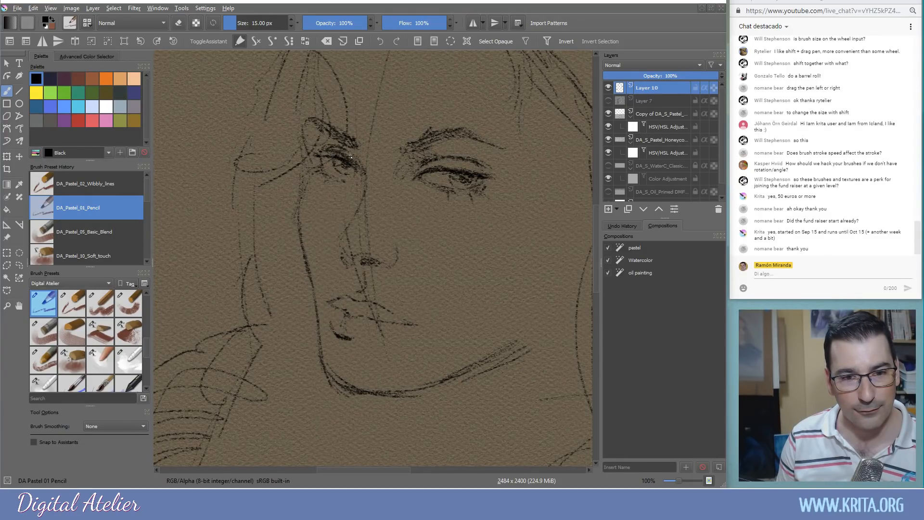
drag(361, 188, 358, 205)
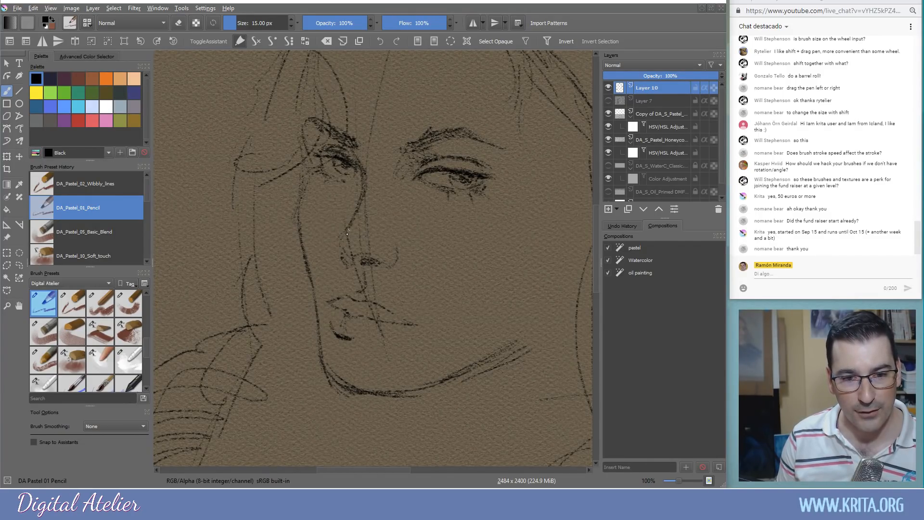
mouse_move(339, 246)
mouse_down()
mouse_move(345, 258)
mouse_move(368, 262)
mouse_up()
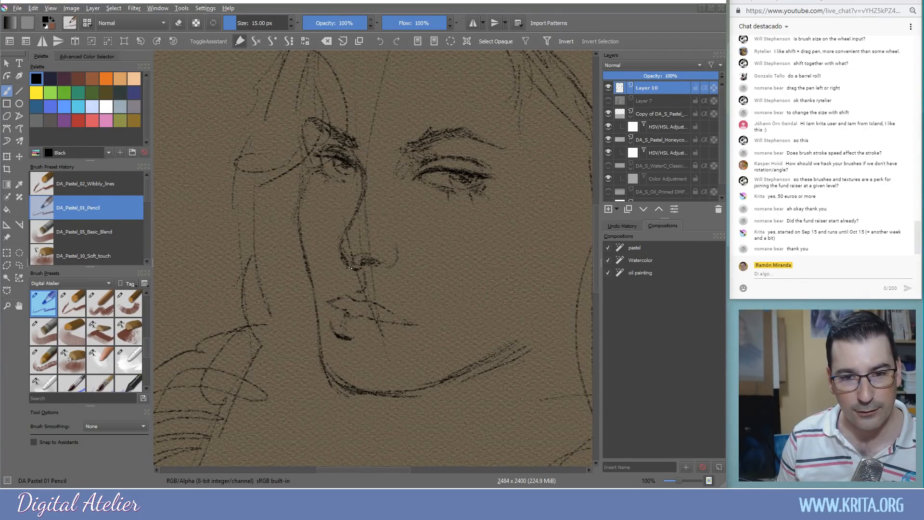
drag(305, 188, 300, 225)
Sketch loose hair strands curving down the left side of the face
mouse_move(271, 194)
mouse_down()
mouse_move(294, 275)
mouse_move(231, 295)
mouse_up()
mouse_move(248, 248)
mouse_down()
mouse_move(298, 337)
mouse_move(239, 271)
mouse_move(226, 159)
mouse_up()
drag(253, 233, 242, 250)
drag(259, 109, 185, 212)
drag(201, 171, 215, 247)
drag(186, 190, 216, 247)
drag(210, 286, 230, 322)
drag(204, 248, 195, 300)
mouse_move(351, 161)
mouse_down()
mouse_move(320, 216)
mouse_move(337, 117)
mouse_move(401, 102)
mouse_move(413, 160)
mouse_move(408, 199)
mouse_move(452, 255)
mouse_up()
Sketch hair strands down the right side of the face, extending them lower
drag(422, 243, 481, 300)
drag(413, 202, 462, 291)
mouse_move(404, 179)
mouse_down()
mouse_move(436, 257)
mouse_move(516, 310)
mouse_up()
drag(467, 266, 543, 330)
drag(498, 288, 539, 343)
drag(452, 261, 496, 290)
drag(489, 313, 502, 359)
mouse_move(461, 314)
mouse_down()
mouse_move(483, 308)
mouse_move(481, 357)
mouse_move(474, 352)
mouse_move(500, 354)
mouse_move(506, 325)
mouse_move(534, 314)
mouse_move(524, 380)
mouse_up()
mouse_move(567, 336)
mouse_down()
mouse_move(506, 399)
mouse_move(490, 398)
mouse_move(513, 395)
mouse_move(547, 365)
mouse_up()
Draw the jawline, the neck and a line below the chin, redoing the chin line once
drag(467, 343, 488, 205)
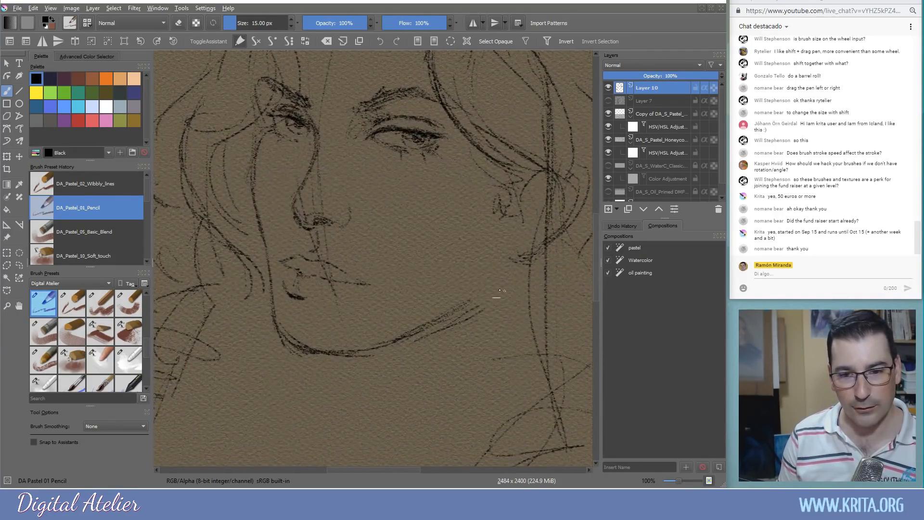
drag(497, 276, 466, 305)
drag(493, 285, 447, 324)
drag(335, 359, 320, 428)
drag(342, 372, 311, 446)
drag(427, 386, 334, 464)
key(ctrl+z)
drag(407, 394, 275, 459)
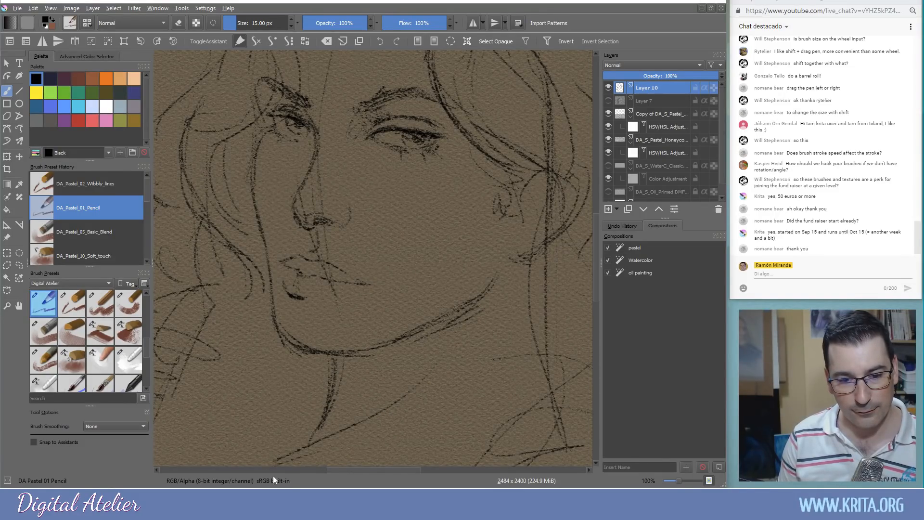
Darken the upper lip, mouth and chin lines, and hatch beside the nose and near the ear
mouse_move(311, 303)
mouse_down()
mouse_move(364, 291)
mouse_move(341, 283)
mouse_up()
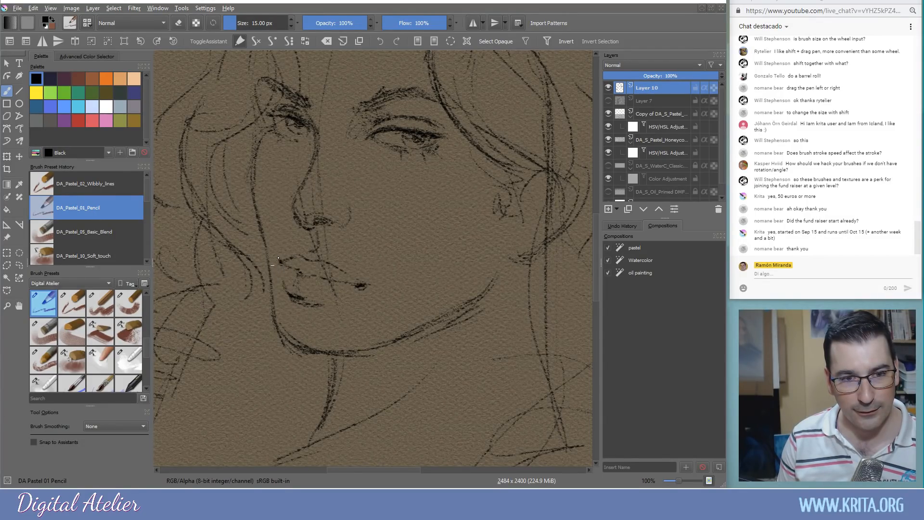
drag(312, 276, 303, 276)
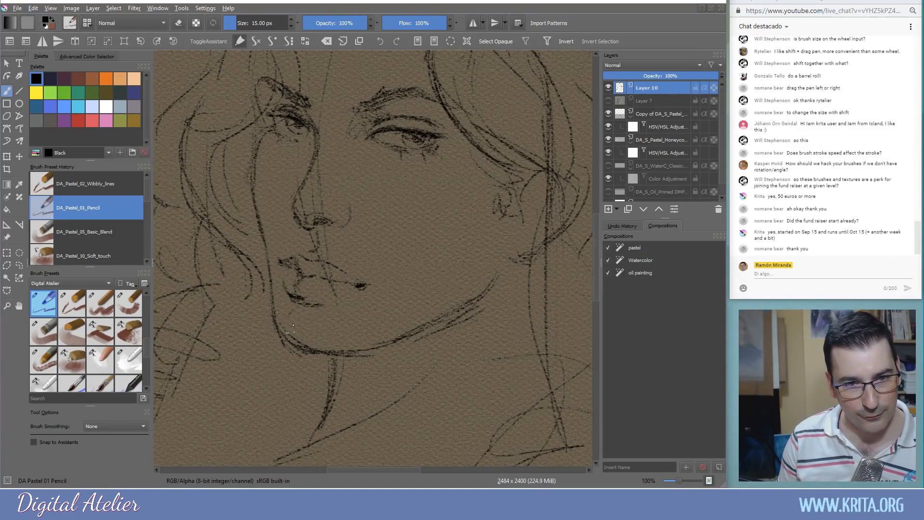
drag(284, 330, 273, 309)
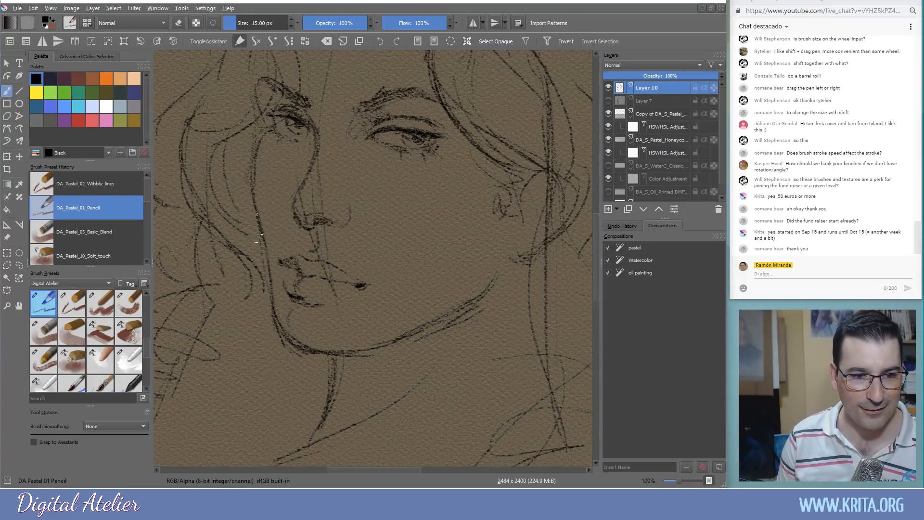
drag(342, 224, 349, 199)
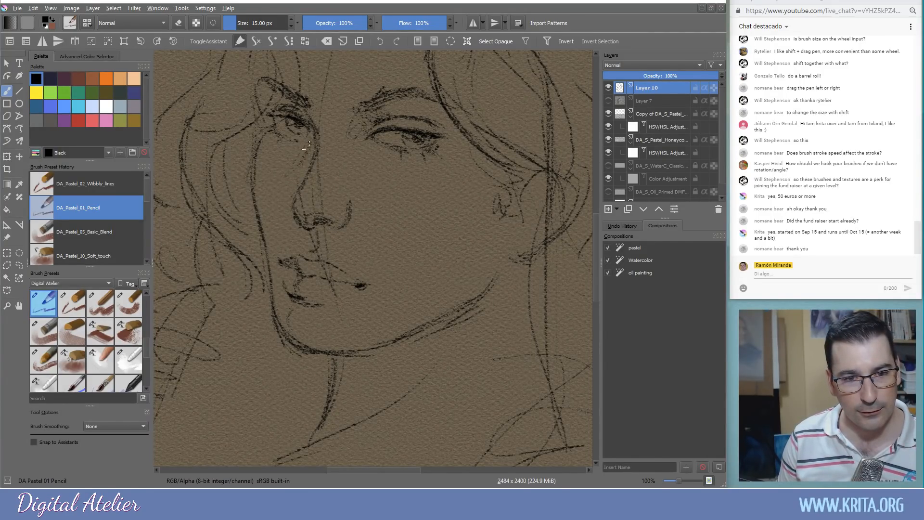
mouse_move(301, 178)
mouse_down()
mouse_move(291, 229)
mouse_move(292, 174)
mouse_move(288, 222)
mouse_up()
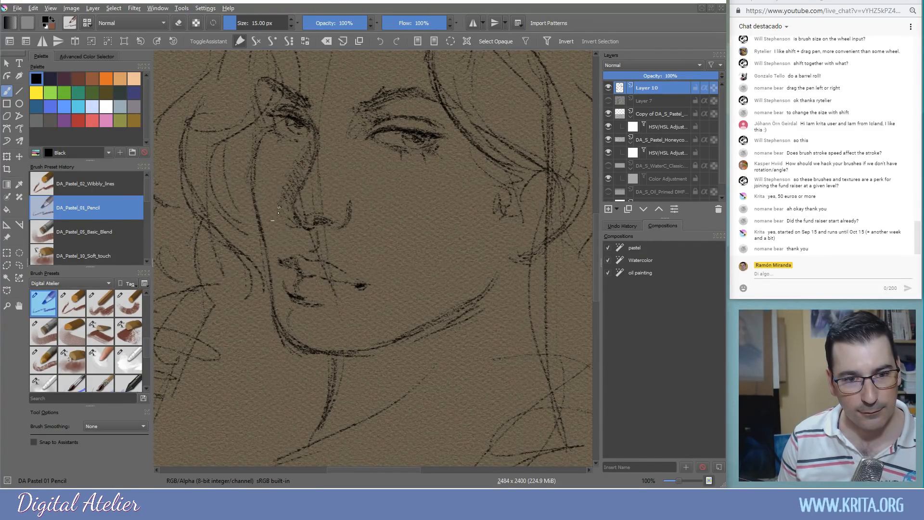
drag(546, 206, 537, 213)
mouse_move(551, 180)
mouse_down()
mouse_move(533, 195)
mouse_move(546, 199)
mouse_move(544, 213)
mouse_up()
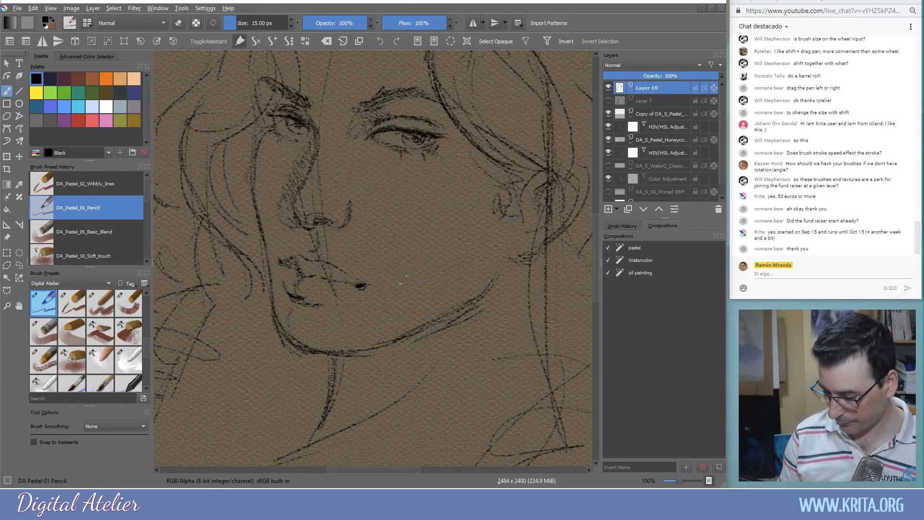
key(minus)
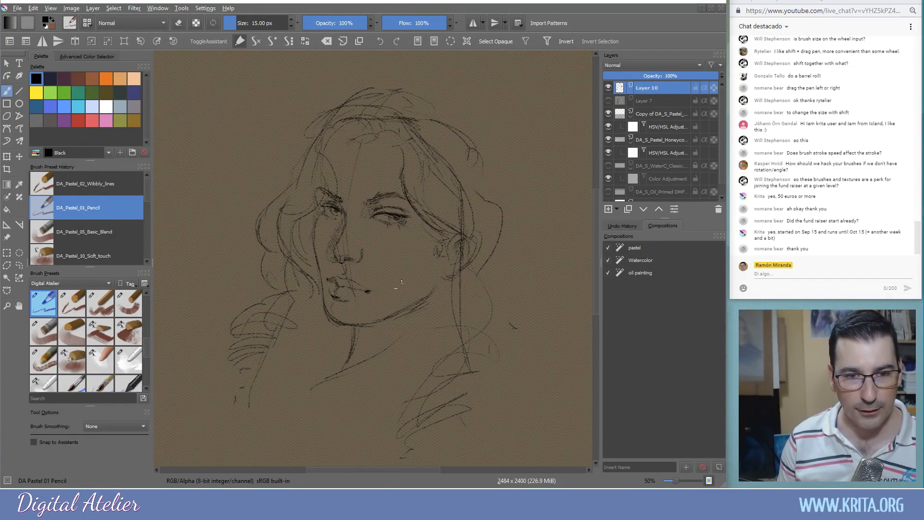
Outline the top and both sides of the hair in pencil
drag(485, 121, 505, 168)
mouse_move(478, 106)
mouse_down()
mouse_move(424, 81)
mouse_move(349, 88)
mouse_up()
mouse_move(339, 92)
mouse_down()
mouse_move(312, 123)
mouse_move(258, 147)
mouse_move(278, 179)
mouse_move(273, 173)
mouse_up()
drag(295, 133, 276, 177)
drag(346, 85, 312, 94)
drag(509, 145, 512, 164)
mouse_move(506, 184)
mouse_down()
mouse_move(531, 241)
mouse_move(511, 354)
mouse_up()
Sketch the neck and shoulder lines and darken the neck below the chin
drag(427, 343, 384, 380)
drag(455, 337, 389, 353)
drag(390, 354, 360, 396)
drag(442, 362, 415, 371)
drag(419, 368, 366, 390)
drag(387, 388, 301, 426)
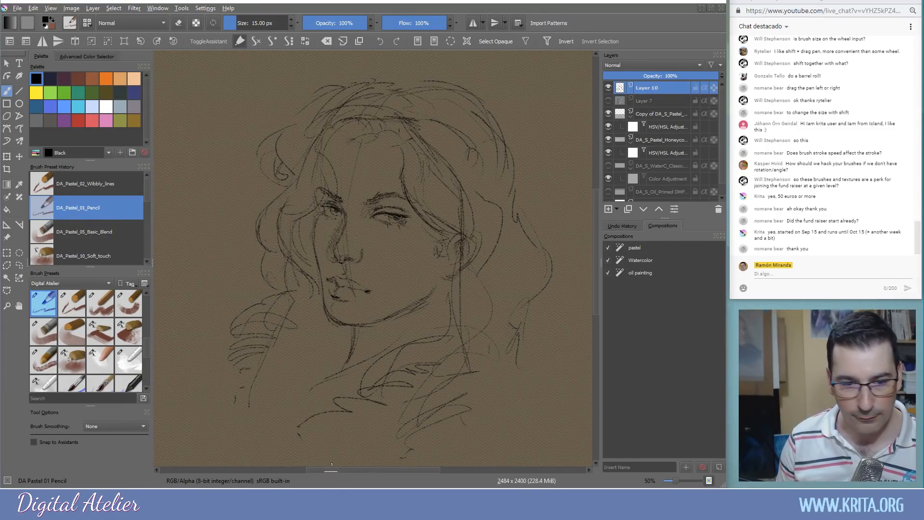
mouse_move(398, 419)
mouse_down()
mouse_move(261, 436)
mouse_move(241, 448)
mouse_up()
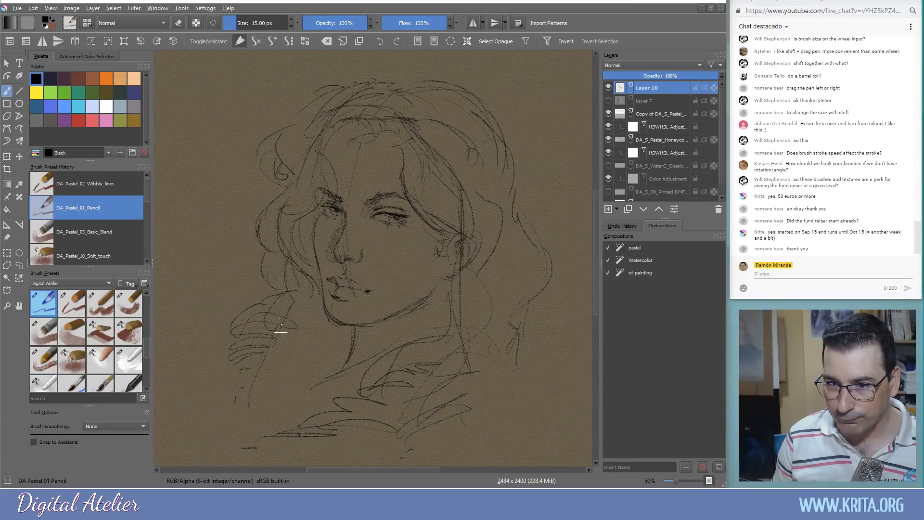
drag(372, 335, 358, 351)
drag(408, 313, 366, 361)
drag(407, 322, 364, 361)
drag(402, 321, 360, 365)
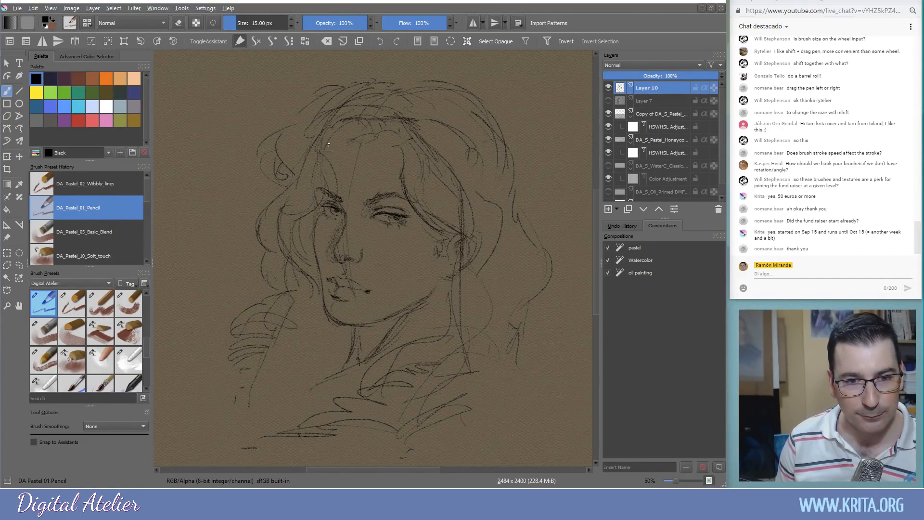
With DA_Pastel_02_Wibbly_lines, draw bold dark strands through the hair and down the right neck
click(83, 307)
mouse_move(320, 142)
mouse_down()
mouse_move(331, 190)
mouse_move(296, 208)
mouse_up()
mouse_move(327, 127)
mouse_down()
mouse_move(357, 118)
mouse_move(385, 125)
mouse_move(412, 181)
mouse_move(406, 212)
mouse_up()
mouse_move(418, 171)
mouse_down()
mouse_move(436, 231)
mouse_move(450, 242)
mouse_up()
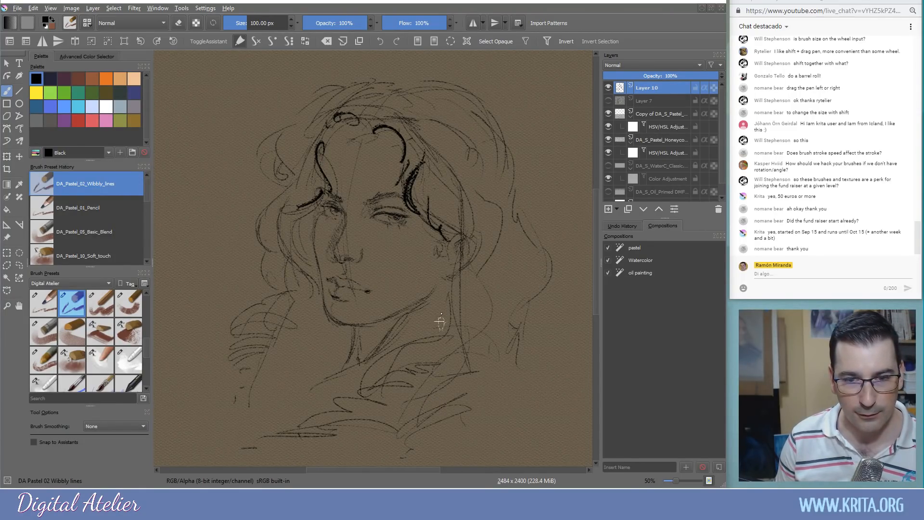
drag(466, 278, 475, 361)
mouse_move(462, 298)
mouse_down()
mouse_move(489, 383)
mouse_move(460, 308)
mouse_up()
drag(513, 389, 461, 260)
drag(516, 210, 452, 61)
drag(279, 169, 291, 119)
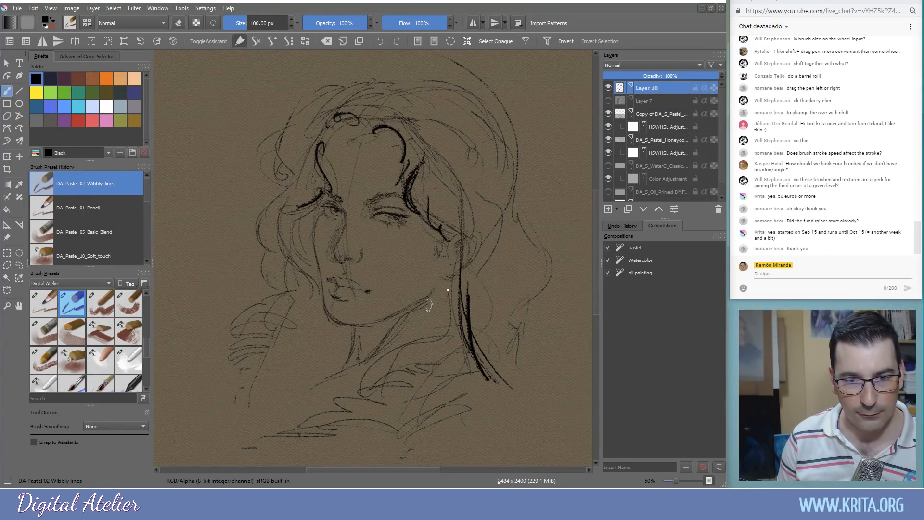
click(101, 304)
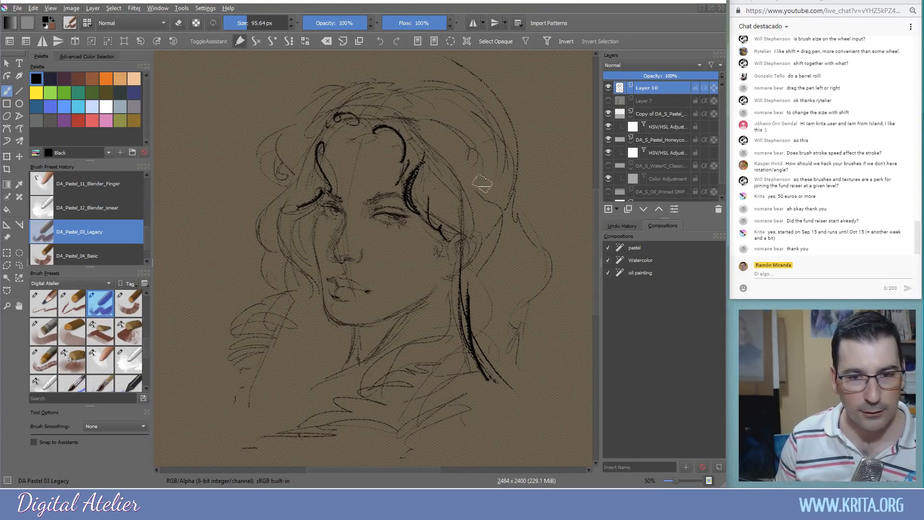
Remove the dark hair strokes, enlarging the Legacy brush to about 115 px
key(ctrl+z)
key(ctrl+z)
key(ctrl+z)
drag(489, 209, 498, 209)
mouse_move(460, 187)
mouse_down()
mouse_move(478, 206)
mouse_move(434, 212)
mouse_move(450, 163)
mouse_move(421, 212)
mouse_move(412, 134)
mouse_move(433, 114)
mouse_move(464, 103)
mouse_move(501, 154)
mouse_up()
key(ctrl+z)
mouse_move(487, 195)
mouse_down()
mouse_move(462, 212)
mouse_move(423, 192)
mouse_move(443, 226)
mouse_move(425, 166)
mouse_move(448, 106)
mouse_up()
key(ctrl+z)
key(ctrl+z)
key(ctrl+z)
key(ctrl+z)
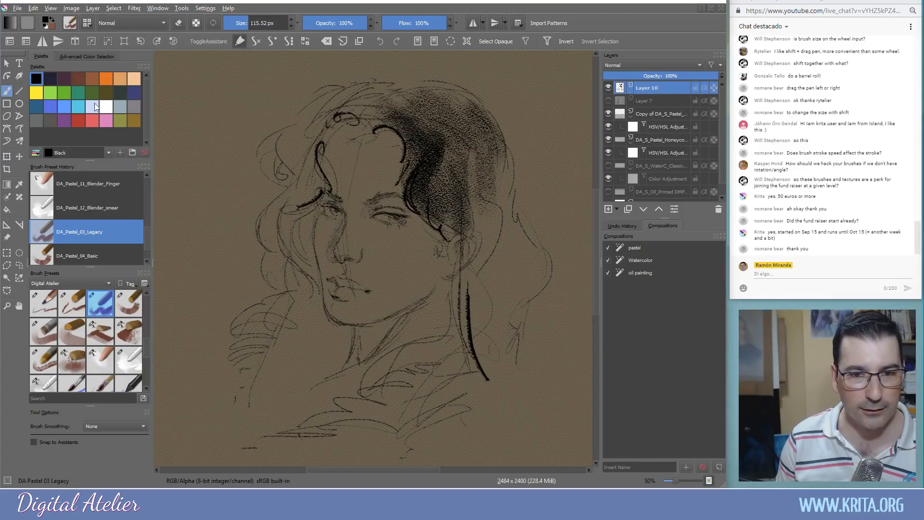
key(ctrl+z)
key(ctrl+z)
key(ctrl+z)
Scrub Valhalla navy over the hair, trying and undoing a light-blue stroke on top
click(49, 81)
mouse_move(444, 167)
mouse_down()
mouse_move(452, 144)
mouse_move(442, 181)
mouse_move(419, 189)
mouse_move(458, 228)
mouse_up()
right_click(404, 134)
click(404, 133)
mouse_move(387, 111)
mouse_down()
mouse_move(368, 116)
mouse_move(340, 103)
mouse_up()
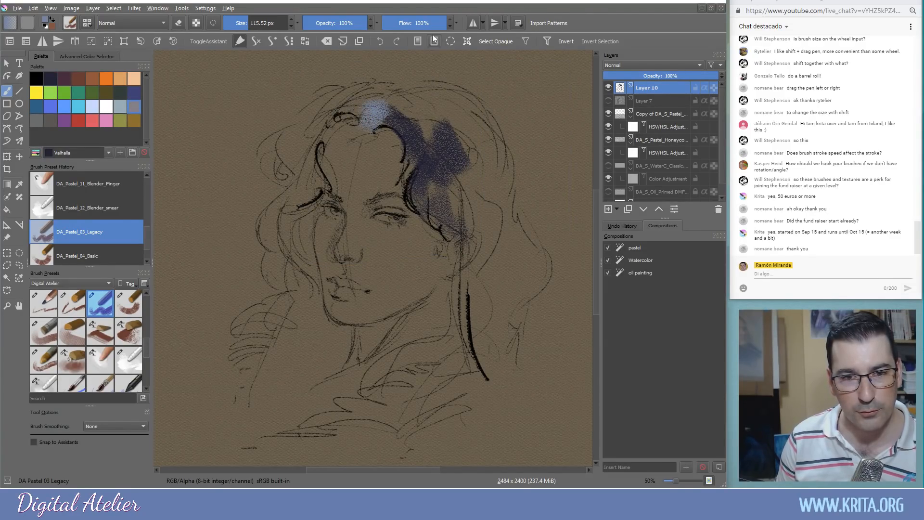
key(ctrl+z)
Paint navy over the top, left and right of the hair, switching to DA_Pastel_04_Basic
click(50, 79)
mouse_move(368, 131)
mouse_down()
mouse_move(400, 99)
mouse_move(423, 110)
mouse_move(472, 183)
mouse_move(491, 144)
mouse_move(437, 95)
mouse_move(483, 144)
mouse_move(423, 94)
mouse_move(440, 174)
mouse_up()
mouse_move(316, 114)
mouse_down()
mouse_move(296, 137)
mouse_move(318, 144)
mouse_move(301, 162)
mouse_move(302, 198)
mouse_move(284, 207)
mouse_move(289, 190)
mouse_move(274, 178)
mouse_move(291, 234)
mouse_move(308, 227)
mouse_move(313, 197)
mouse_move(299, 337)
mouse_move(346, 337)
mouse_move(337, 364)
mouse_move(299, 355)
mouse_move(279, 388)
mouse_move(241, 417)
mouse_move(288, 363)
mouse_move(274, 311)
mouse_move(255, 303)
mouse_move(238, 366)
mouse_move(241, 359)
mouse_up()
mouse_move(282, 275)
mouse_down()
mouse_move(272, 260)
mouse_move(276, 205)
mouse_move(296, 241)
mouse_up()
click(128, 303)
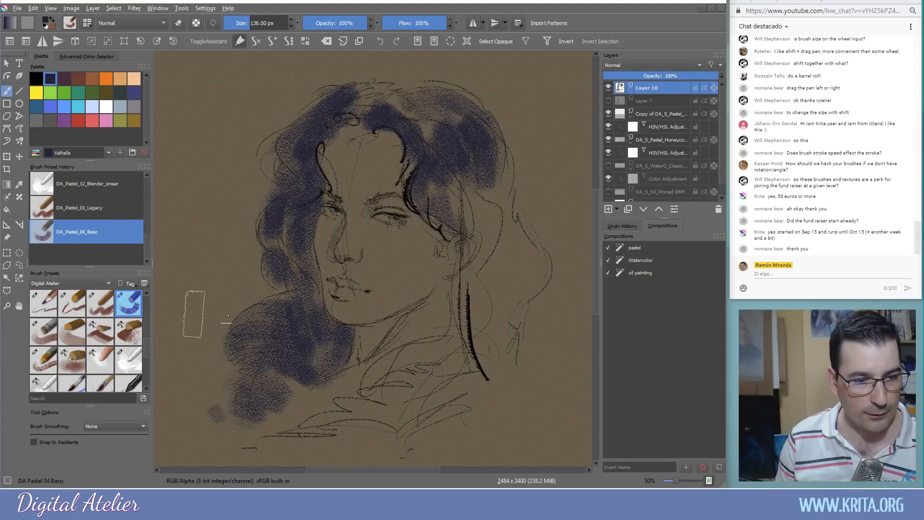
mouse_move(505, 226)
mouse_down()
mouse_move(440, 193)
mouse_move(498, 174)
mouse_move(448, 120)
mouse_move(381, 94)
mouse_move(443, 96)
mouse_up()
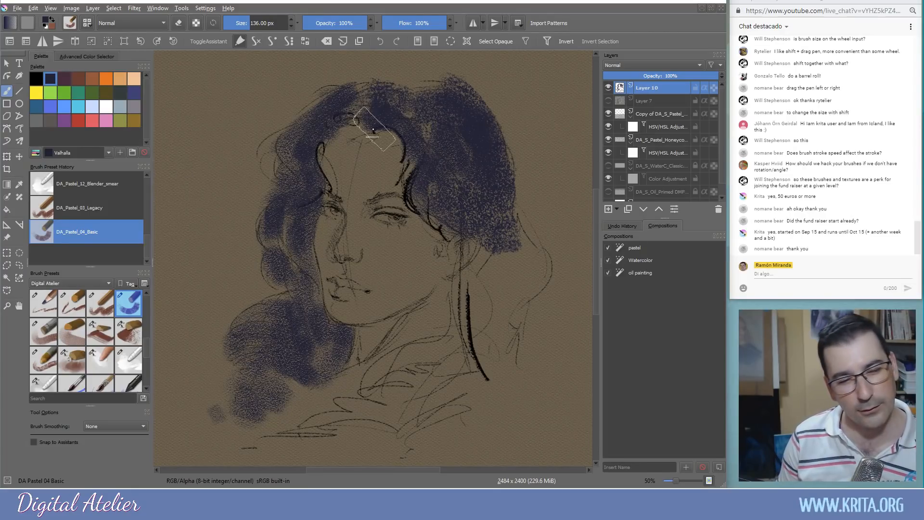
mouse_move(309, 156)
mouse_down()
mouse_move(302, 181)
mouse_move(349, 134)
mouse_up()
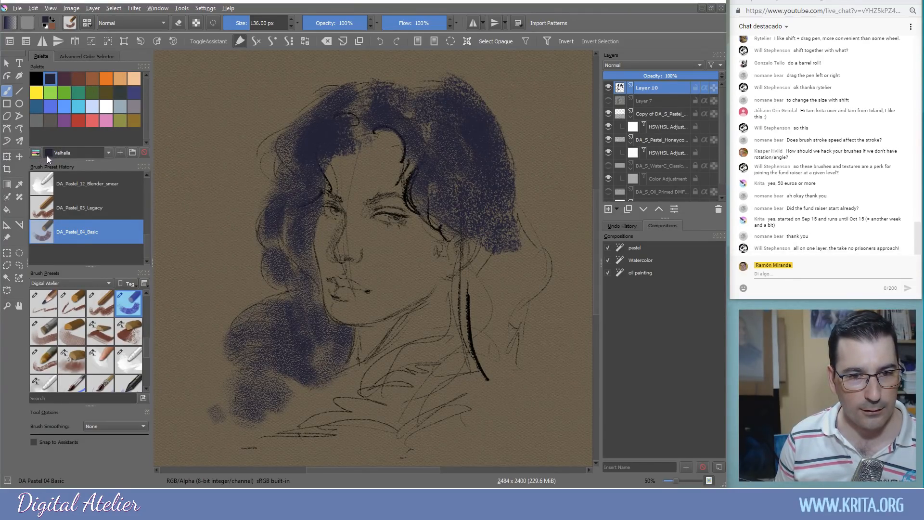
Scrub a pale Heather blue-grey background around the upper left and over the hair top
click(120, 110)
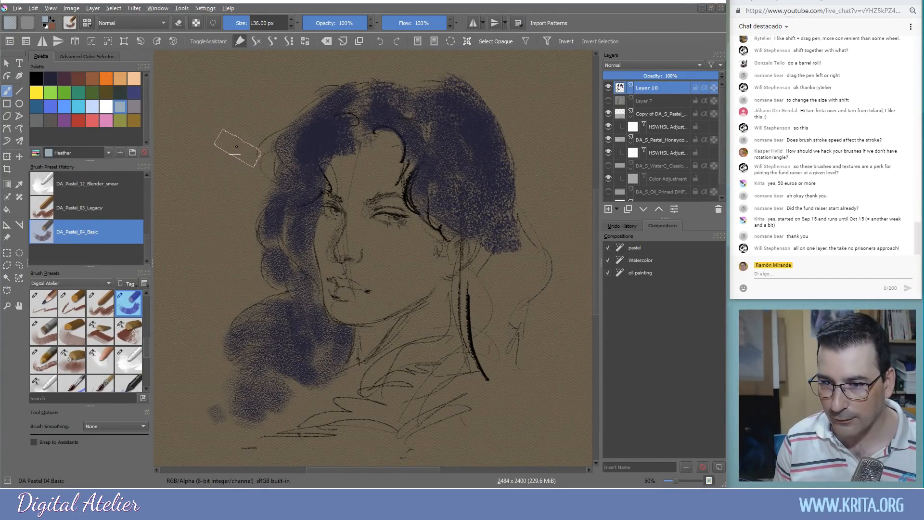
mouse_move(226, 128)
mouse_down()
mouse_move(223, 184)
mouse_move(194, 173)
mouse_move(244, 131)
mouse_move(256, 163)
mouse_move(260, 148)
mouse_move(268, 174)
mouse_move(226, 244)
mouse_move(241, 227)
mouse_move(248, 249)
mouse_move(239, 283)
mouse_move(269, 291)
mouse_move(204, 319)
mouse_move(196, 343)
mouse_move(205, 367)
mouse_move(227, 375)
mouse_move(212, 387)
mouse_move(204, 290)
mouse_move(220, 159)
mouse_move(223, 203)
mouse_move(184, 305)
mouse_move(172, 306)
mouse_move(178, 385)
mouse_up()
mouse_move(247, 153)
mouse_down()
mouse_move(304, 73)
mouse_move(286, 90)
mouse_move(300, 73)
mouse_move(246, 86)
mouse_move(340, 91)
mouse_move(334, 75)
mouse_move(384, 67)
mouse_move(492, 88)
mouse_move(478, 89)
mouse_move(513, 116)
mouse_move(525, 212)
mouse_move(560, 280)
mouse_move(538, 271)
mouse_move(544, 409)
mouse_up()
Deepen the lower hair, shoulders and top of the hair with dark navy
ctrl+click(483, 219)
mouse_move(490, 240)
mouse_down()
mouse_move(511, 299)
mouse_move(482, 275)
mouse_move(444, 350)
mouse_move(439, 326)
mouse_move(422, 396)
mouse_move(449, 403)
mouse_move(495, 310)
mouse_move(529, 340)
mouse_move(525, 371)
mouse_move(459, 377)
mouse_move(449, 433)
mouse_move(402, 400)
mouse_move(296, 450)
mouse_up()
mouse_move(519, 310)
mouse_down()
mouse_move(555, 315)
mouse_move(537, 286)
mouse_move(524, 287)
mouse_move(555, 330)
mouse_move(537, 391)
mouse_move(496, 393)
mouse_move(550, 429)
mouse_move(550, 343)
mouse_move(511, 407)
mouse_move(490, 371)
mouse_move(474, 385)
mouse_up()
mouse_move(462, 101)
mouse_down()
mouse_move(372, 86)
mouse_move(288, 142)
mouse_move(412, 102)
mouse_up()
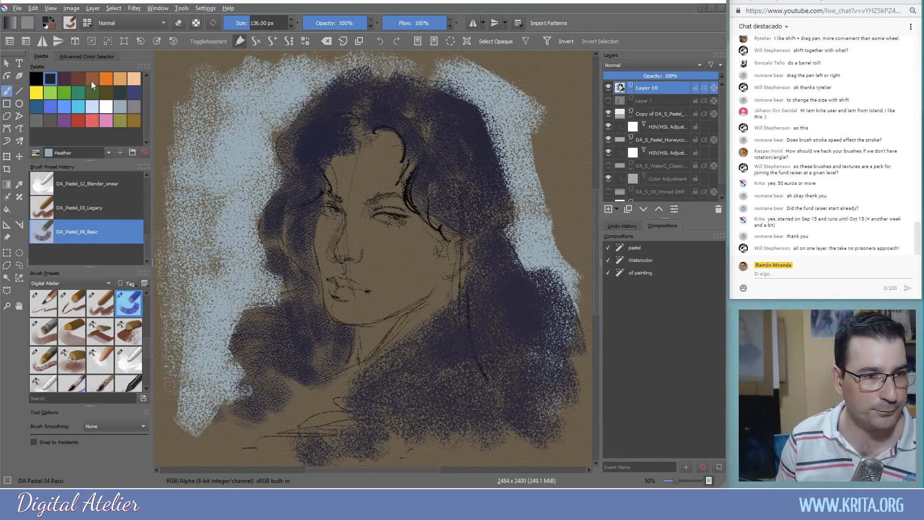
click(36, 152)
drag(151, 203, 152, 260)
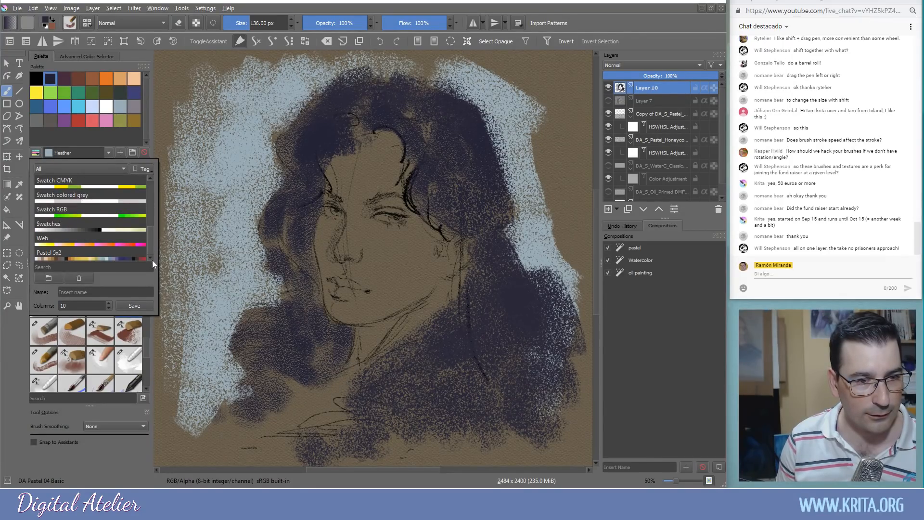
Load the Pastel 5x2 palette, pick a pink-brown skin tone and shrink the brush to about 62 px
click(89, 259)
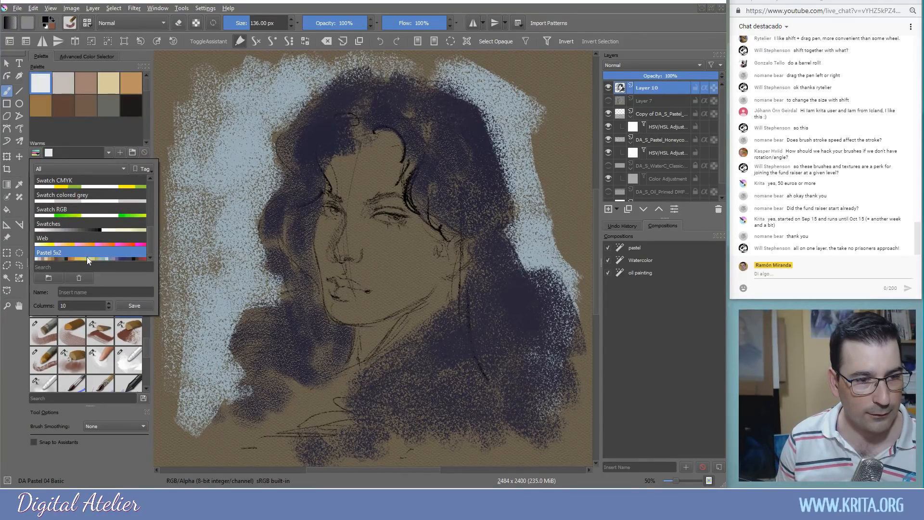
click(146, 88)
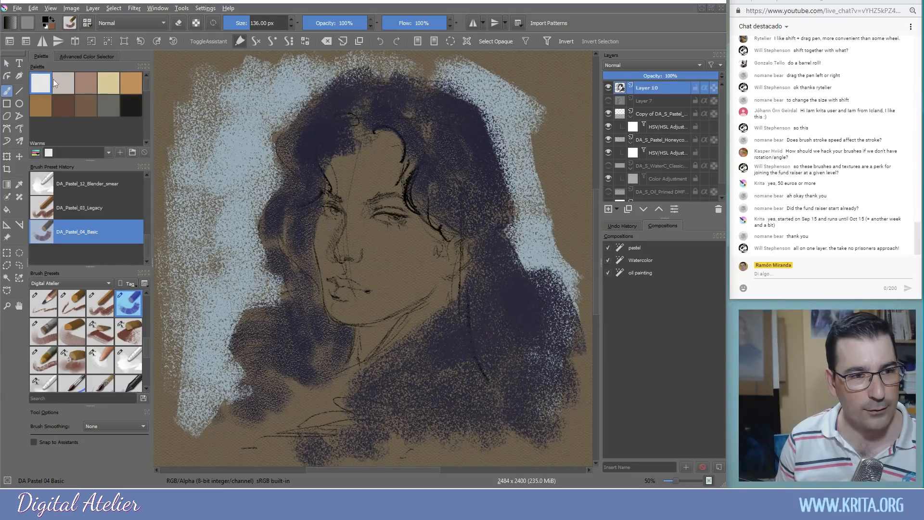
click(85, 83)
mouse_move(353, 147)
mouse_down()
mouse_move(347, 190)
mouse_move(370, 144)
mouse_up()
key(ctrl+z)
shift+drag(361, 176, 327, 176)
Lay pinkish pastel over the forehead and both cheeks, then choose darker brown skin tones
mouse_move(375, 155)
mouse_down()
mouse_move(366, 197)
mouse_move(379, 191)
mouse_move(386, 164)
mouse_move(392, 187)
mouse_move(388, 149)
mouse_move(367, 189)
mouse_move(376, 143)
mouse_move(360, 186)
mouse_up()
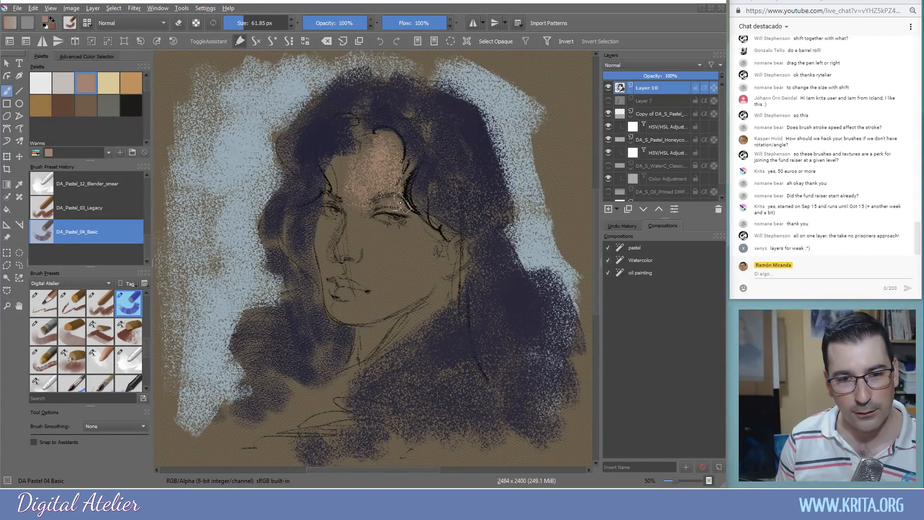
mouse_move(393, 207)
mouse_down()
mouse_move(421, 238)
mouse_move(418, 260)
mouse_up()
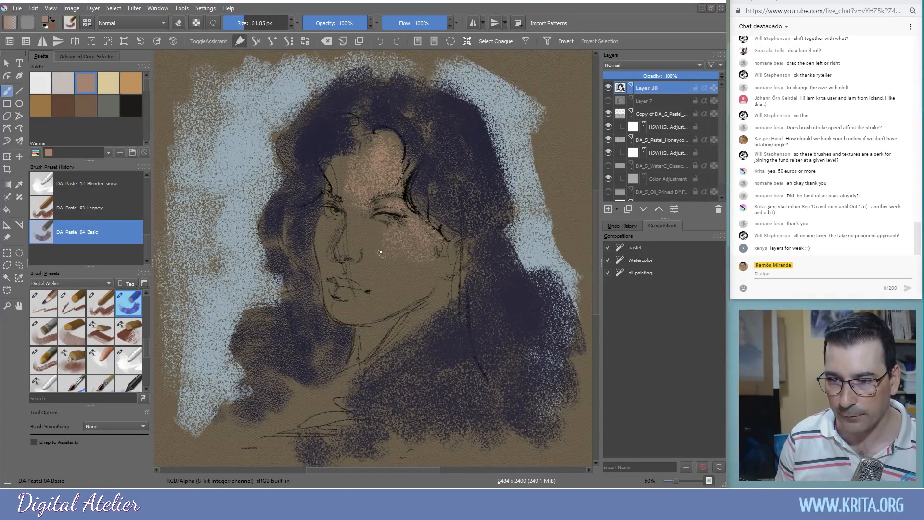
drag(379, 235, 380, 230)
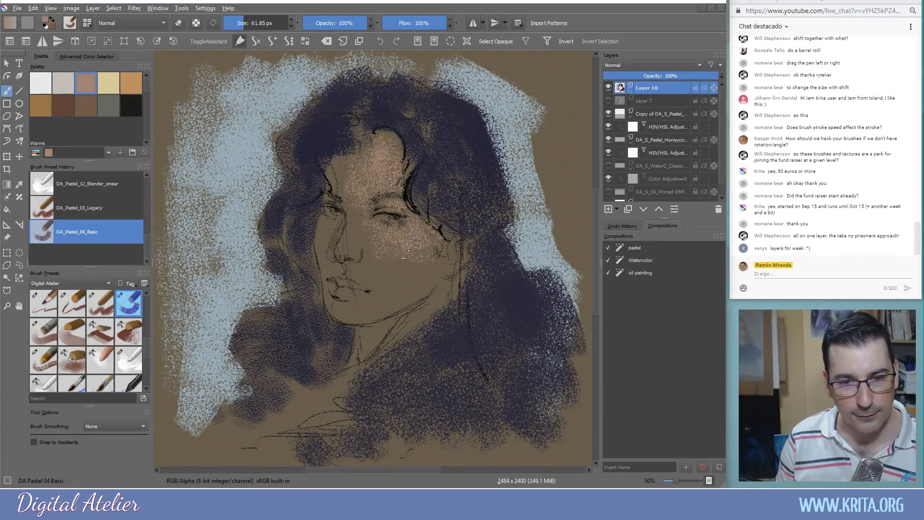
mouse_move(404, 266)
mouse_down()
mouse_move(376, 268)
mouse_move(405, 274)
mouse_move(389, 302)
mouse_move(425, 280)
mouse_move(423, 265)
mouse_move(398, 275)
mouse_move(439, 256)
mouse_move(395, 303)
mouse_move(385, 254)
mouse_move(407, 240)
mouse_move(401, 267)
mouse_move(412, 265)
mouse_move(424, 286)
mouse_up()
ctrl+click(425, 279)
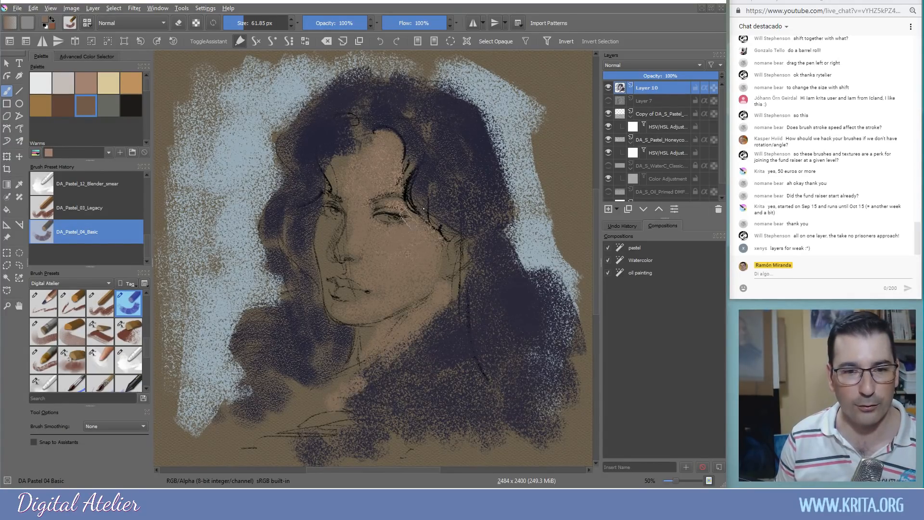
click(63, 105)
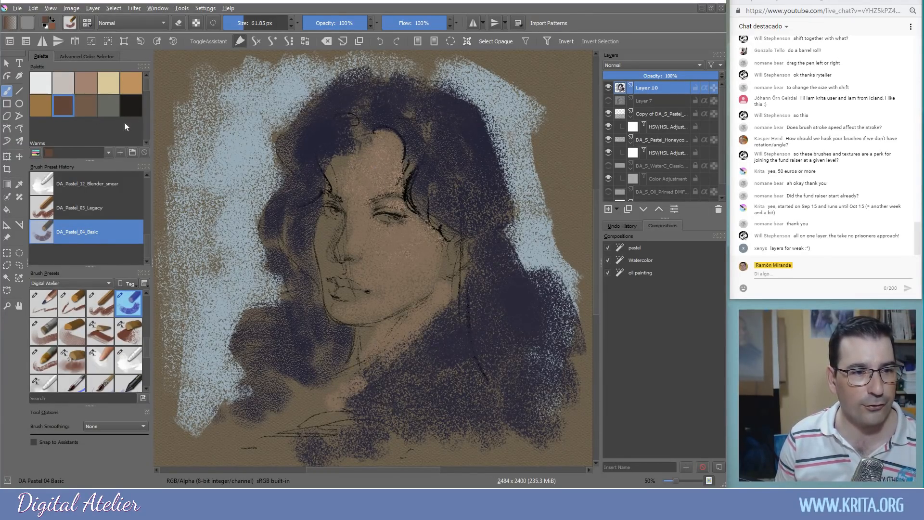
Shrink the brush to about 49 px and paint brown over the forehead, hairline and left temple
drag(383, 195, 379, 195)
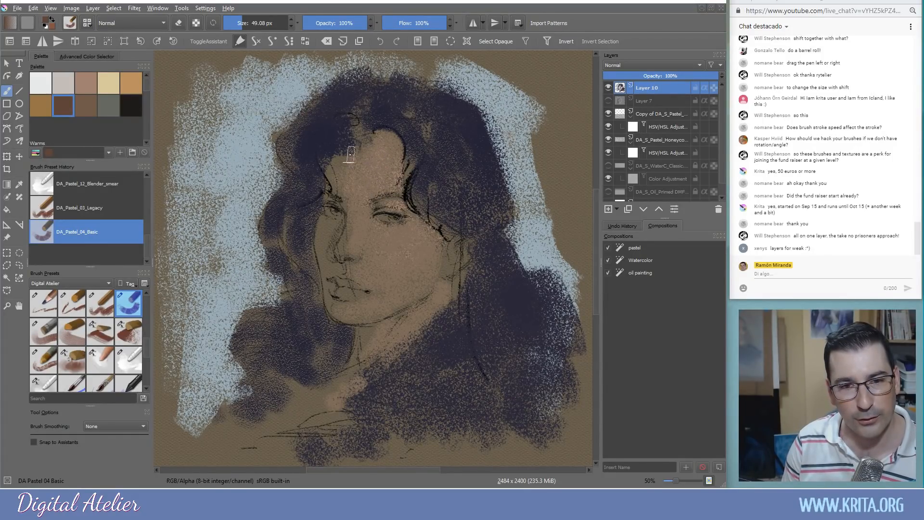
mouse_move(383, 138)
mouse_down()
mouse_move(404, 169)
mouse_move(399, 149)
mouse_move(404, 166)
mouse_move(327, 165)
mouse_move(328, 196)
mouse_up()
drag(340, 158, 334, 202)
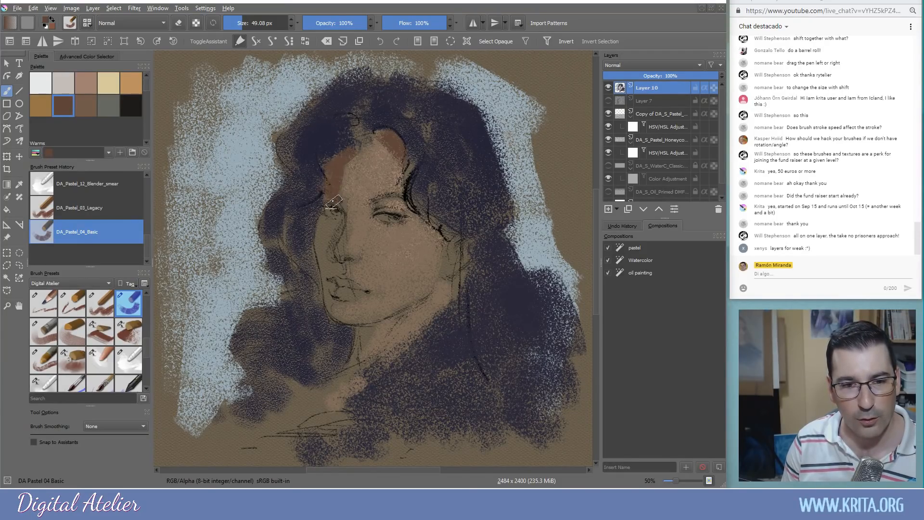
click(86, 104)
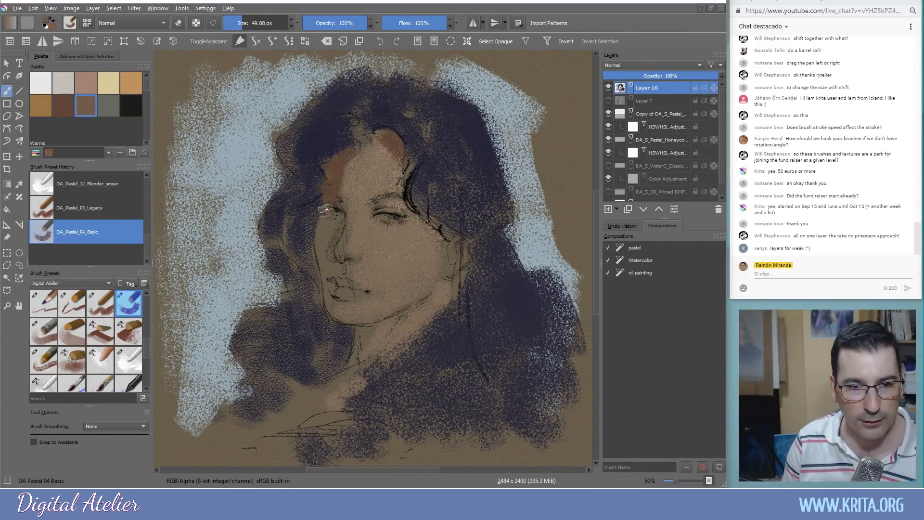
click(63, 105)
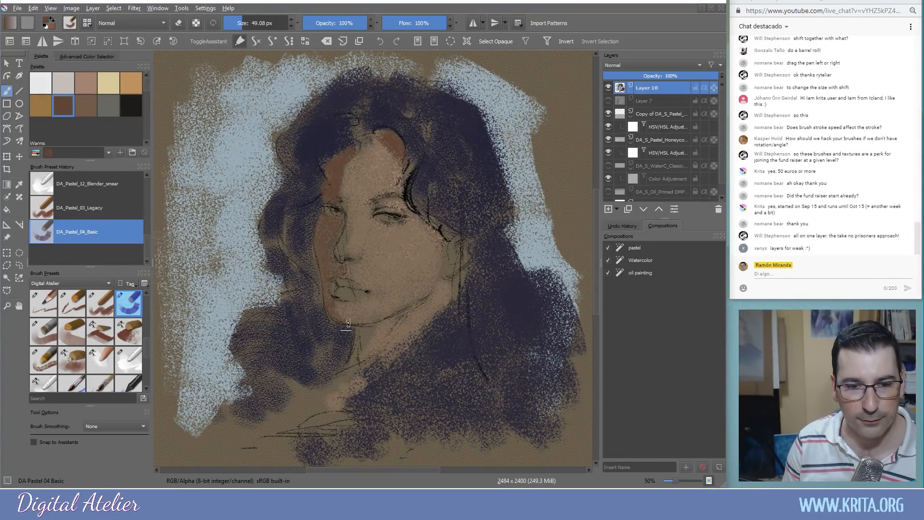
Shade the nose bridge and the area around the right eye in medium and dark brown
click(96, 112)
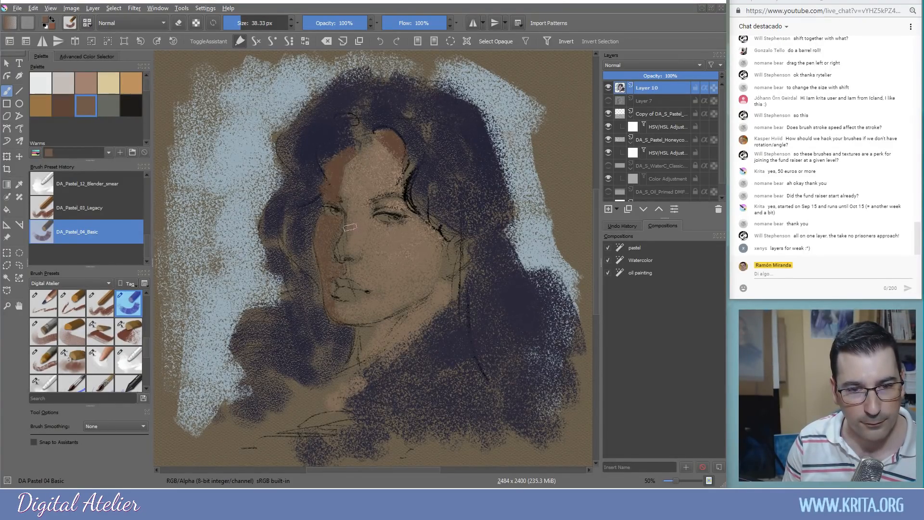
drag(351, 219, 345, 233)
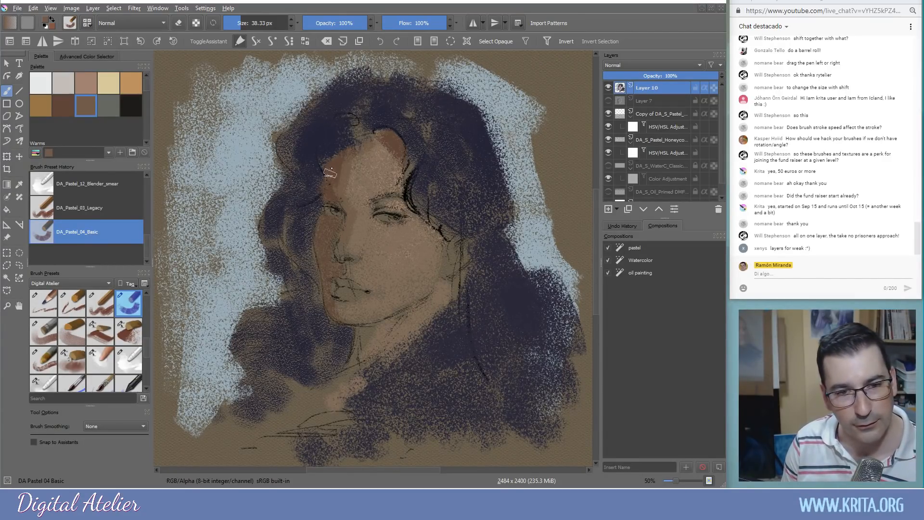
ctrl+click(354, 231)
mouse_move(385, 225)
mouse_down()
mouse_move(374, 233)
mouse_move(372, 211)
mouse_up()
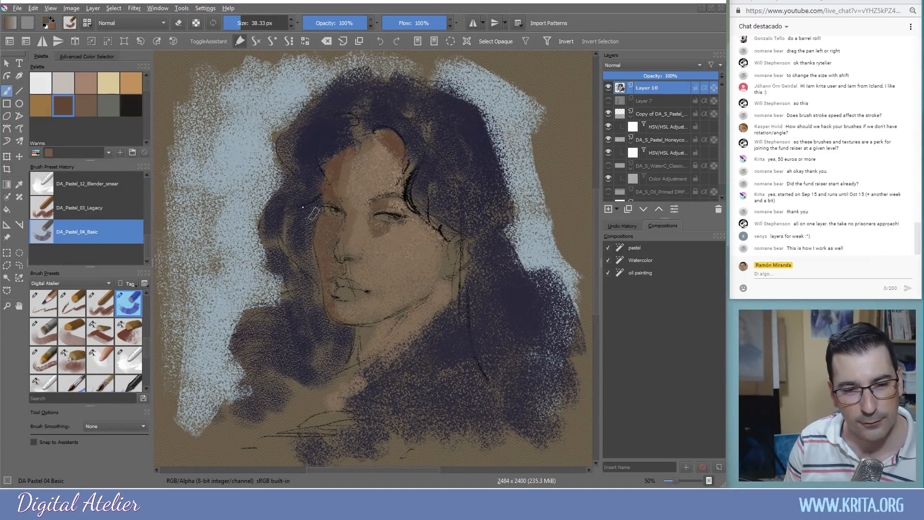
With black, darken the jaw shadow, the left eyebrow and the right-side hair
click(129, 105)
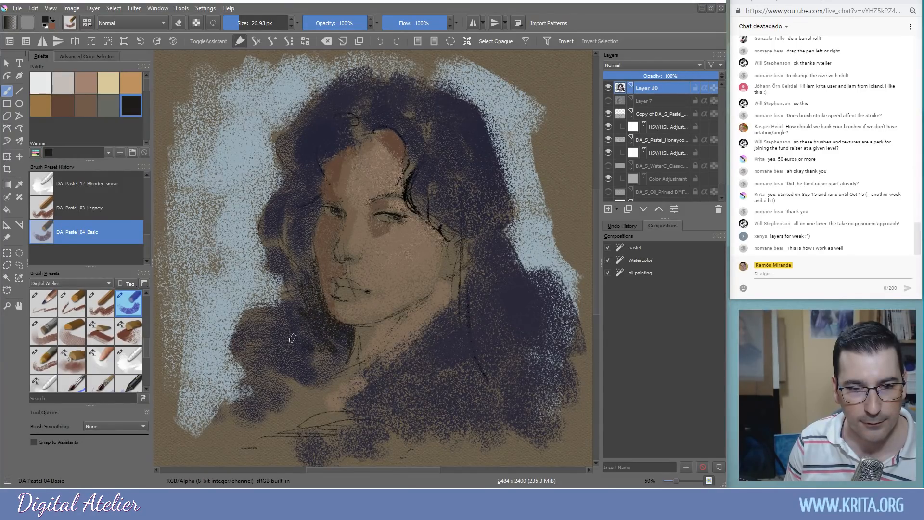
drag(336, 326, 337, 372)
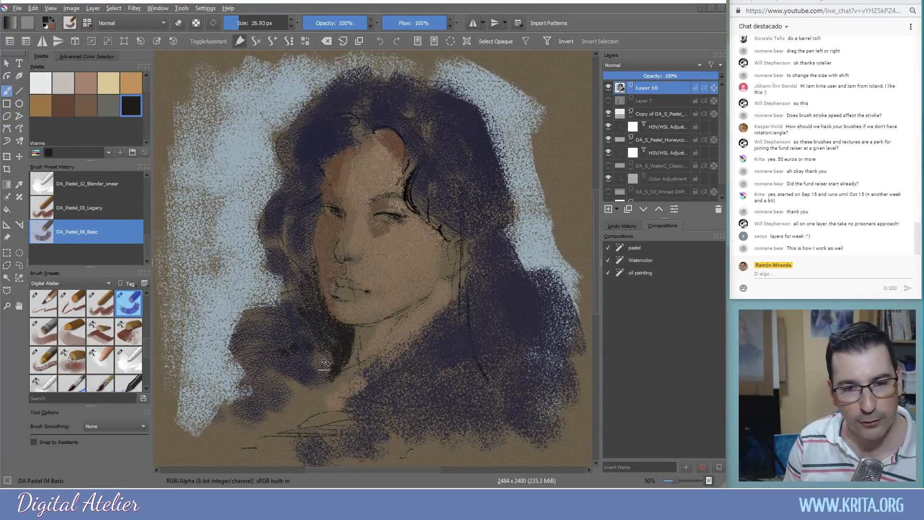
drag(340, 198, 320, 187)
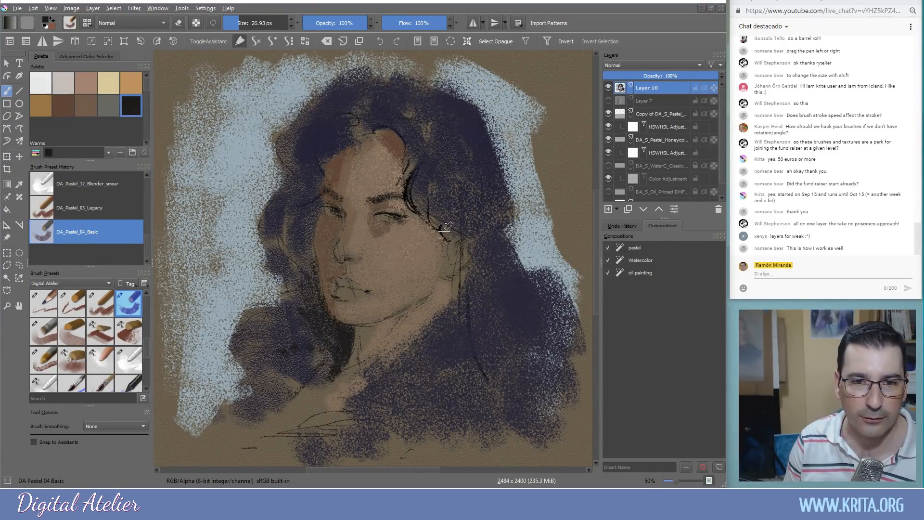
mouse_move(451, 96)
mouse_down()
mouse_move(491, 126)
mouse_move(474, 107)
mouse_move(494, 136)
mouse_move(505, 183)
mouse_move(484, 154)
mouse_move(498, 202)
mouse_move(478, 222)
mouse_move(503, 235)
mouse_move(496, 243)
mouse_move(535, 285)
mouse_move(486, 313)
mouse_up()
mouse_move(520, 274)
mouse_down()
mouse_move(542, 292)
mouse_move(523, 360)
mouse_up()
Darken the hair down the left side of the face and jaw, then bring up the reference portrait
mouse_move(305, 142)
mouse_down()
mouse_move(284, 141)
mouse_move(277, 155)
mouse_move(278, 192)
mouse_move(257, 220)
mouse_move(265, 253)
mouse_up()
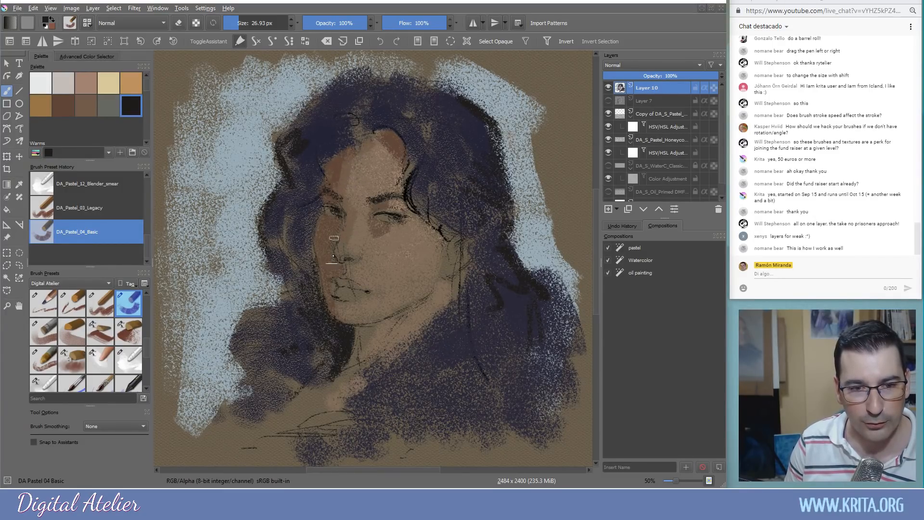
mouse_move(313, 195)
mouse_down()
mouse_move(312, 227)
mouse_move(289, 219)
mouse_move(299, 223)
mouse_move(308, 265)
mouse_move(287, 270)
mouse_move(306, 333)
mouse_up()
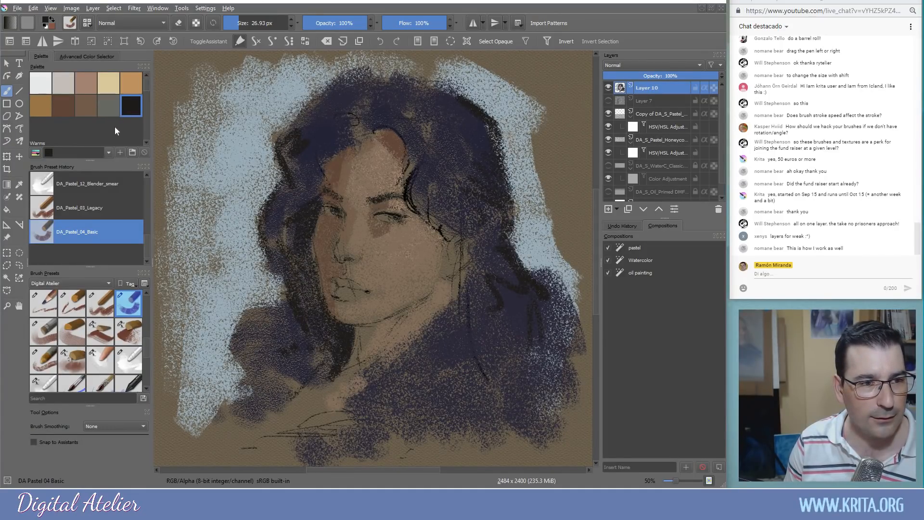
mouse_move(300, 237)
mouse_down()
mouse_move(289, 268)
mouse_move(308, 267)
mouse_move(310, 238)
mouse_up()
drag(316, 297, 327, 328)
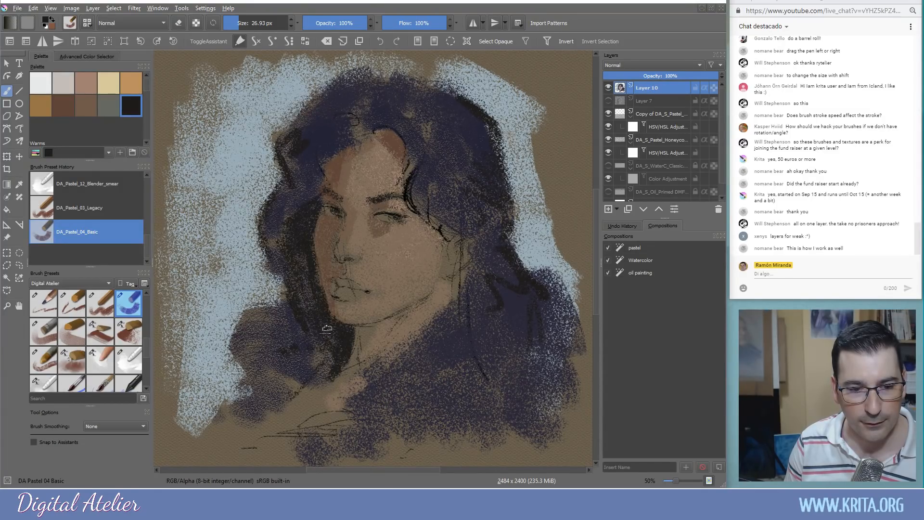
key(alt+Tab)
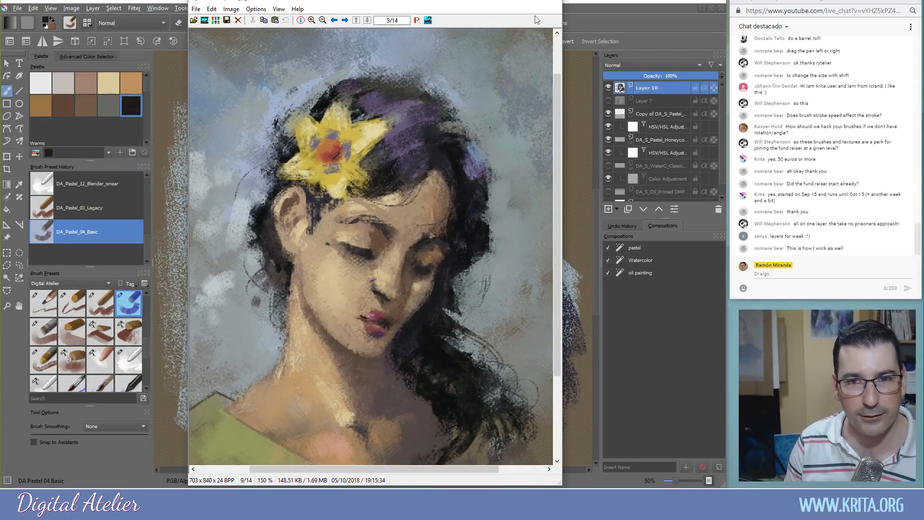
Close the reference viewer and switch to the brush surfaces showcase document
click(554, 3)
click(197, 8)
mouse_move(157, 9)
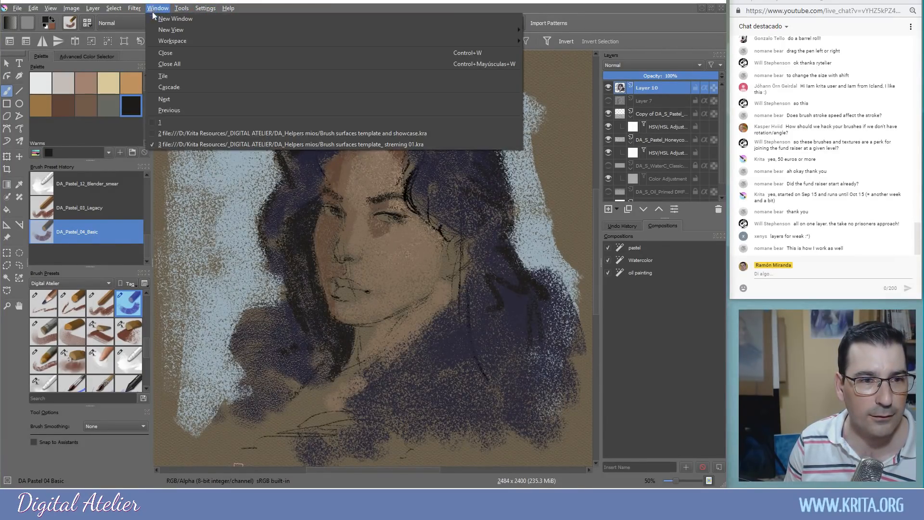
click(204, 134)
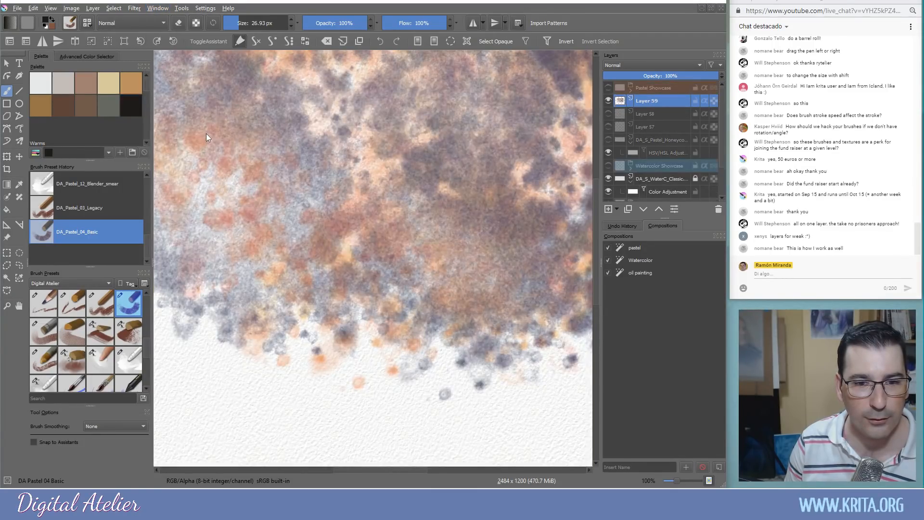
Visit the blank first document, then return to the pastel portrait document
click(201, 10)
click(160, 9)
click(159, 8)
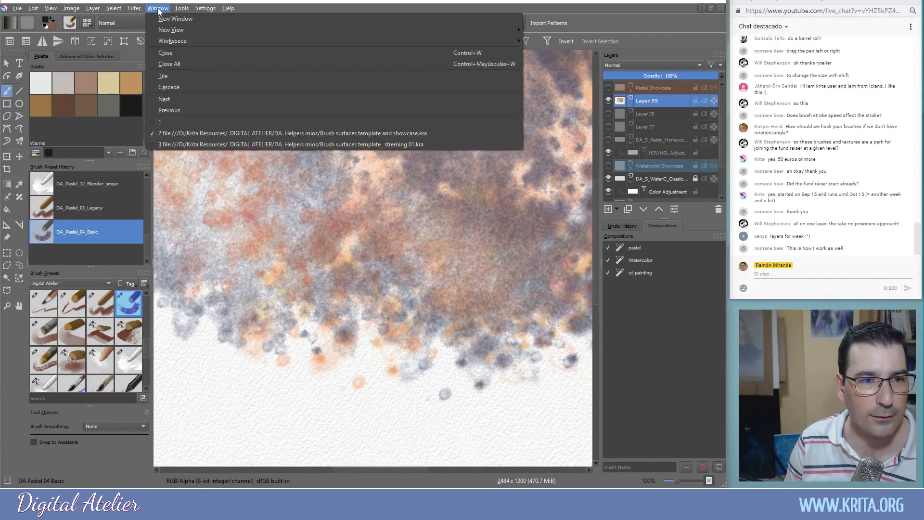
click(186, 122)
click(207, 10)
mouse_move(159, 9)
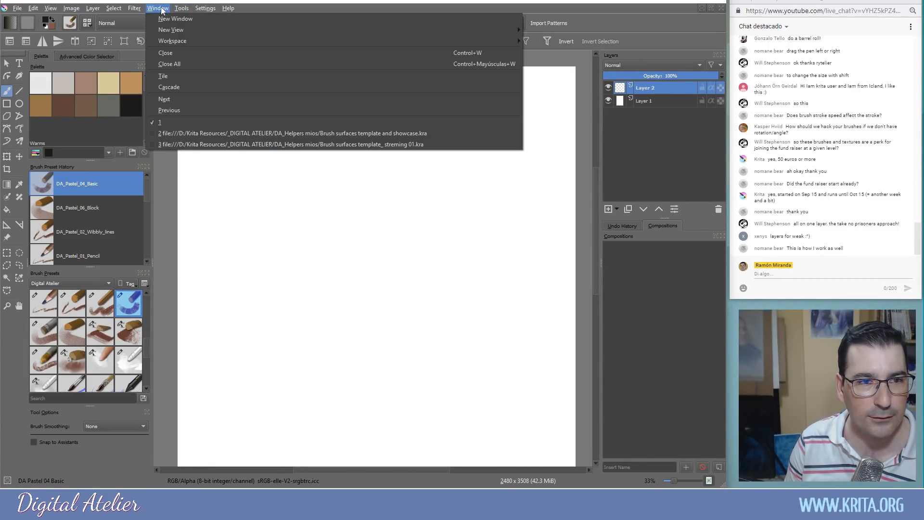
click(187, 144)
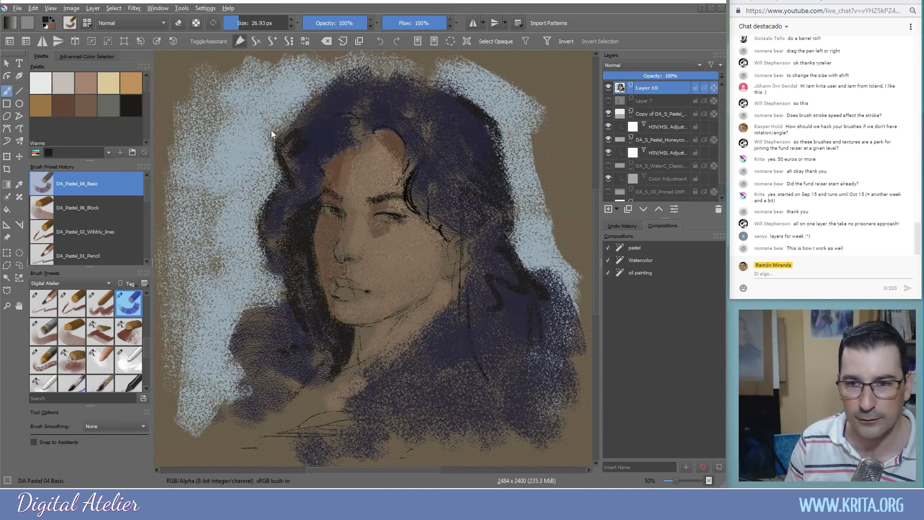
Compare Layer 10 and Layer 7 by toggling visibility, restore Layer 10, and undo the dark cheek stroke
click(608, 88)
click(608, 101)
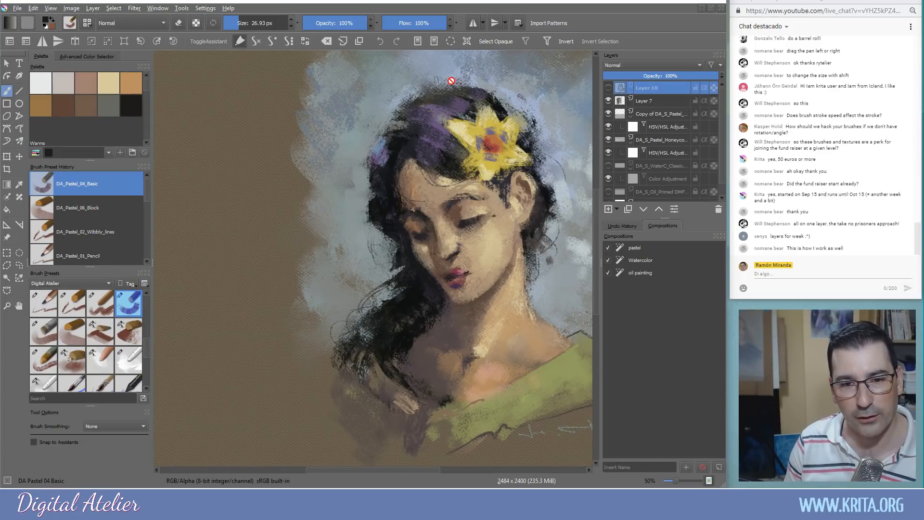
drag(478, 265, 373, 270)
click(608, 89)
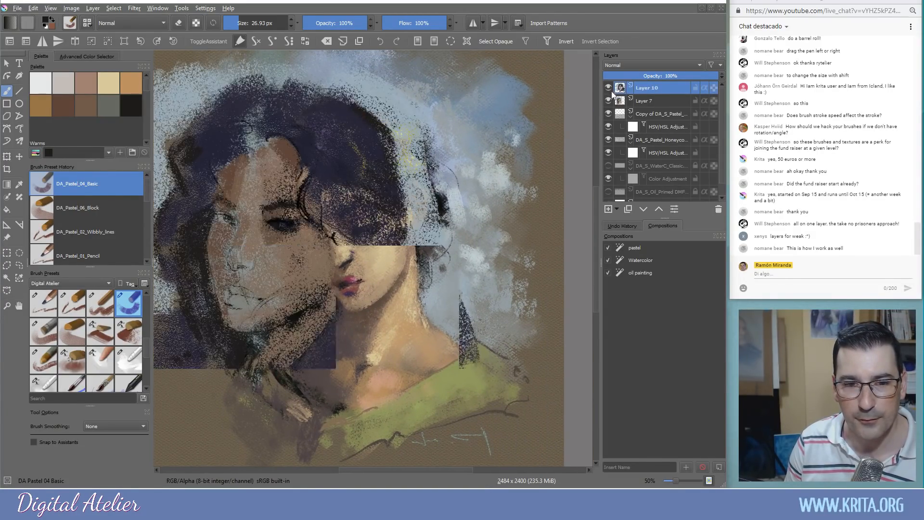
click(609, 100)
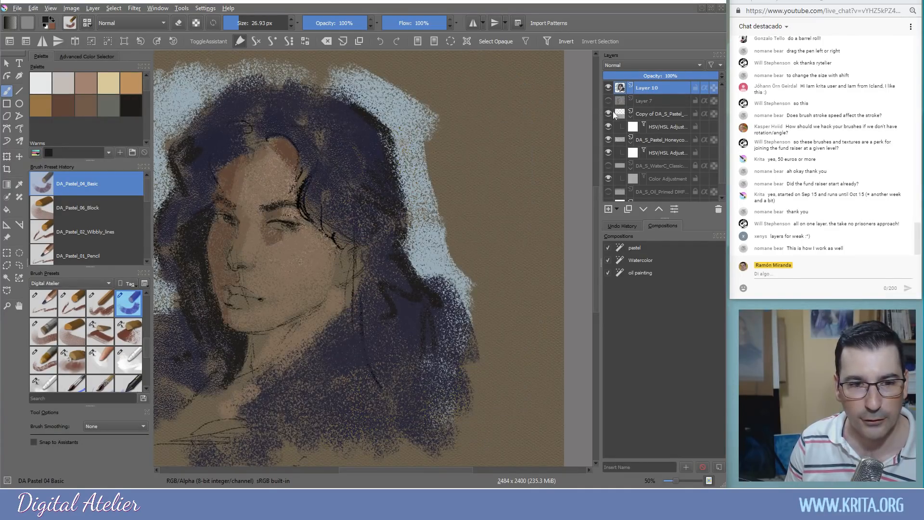
key(ctrl+z)
Paint the lips dark red from the Reds Pinks palette
drag(316, 251, 420, 221)
drag(146, 89, 145, 125)
click(57, 87)
drag(345, 250, 349, 272)
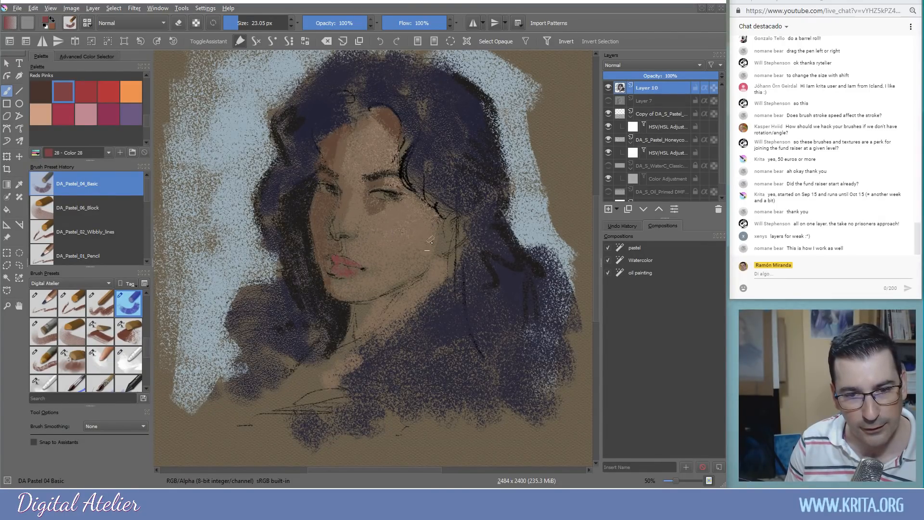
Add sampled skin brown to the ear and lighten the lower lip with pink
ctrl+click(420, 213)
mouse_move(452, 224)
mouse_down()
mouse_move(448, 233)
mouse_move(449, 217)
mouse_move(466, 229)
mouse_up()
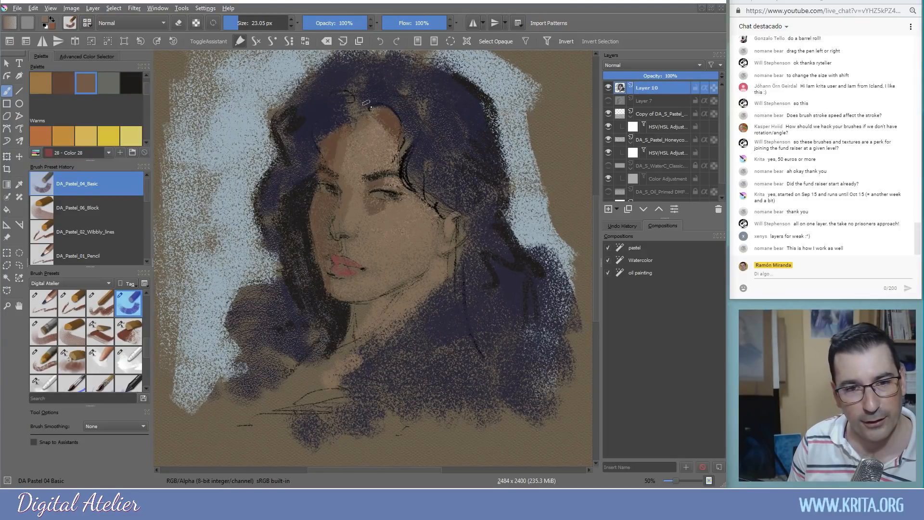
drag(147, 90, 147, 122)
click(86, 104)
drag(347, 270, 353, 270)
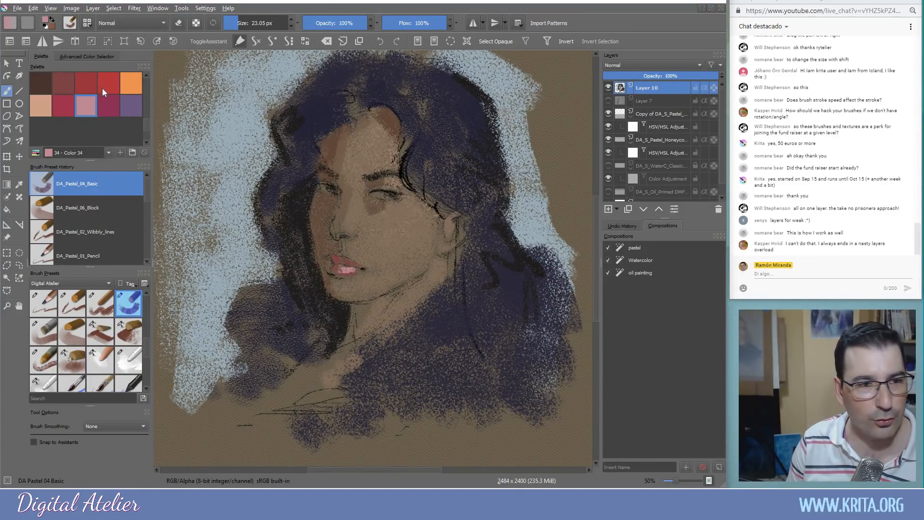
Pick the pale Color 20 cold tone and shrink the brush to about 10 px
drag(146, 121, 146, 106)
click(82, 114)
click(63, 114)
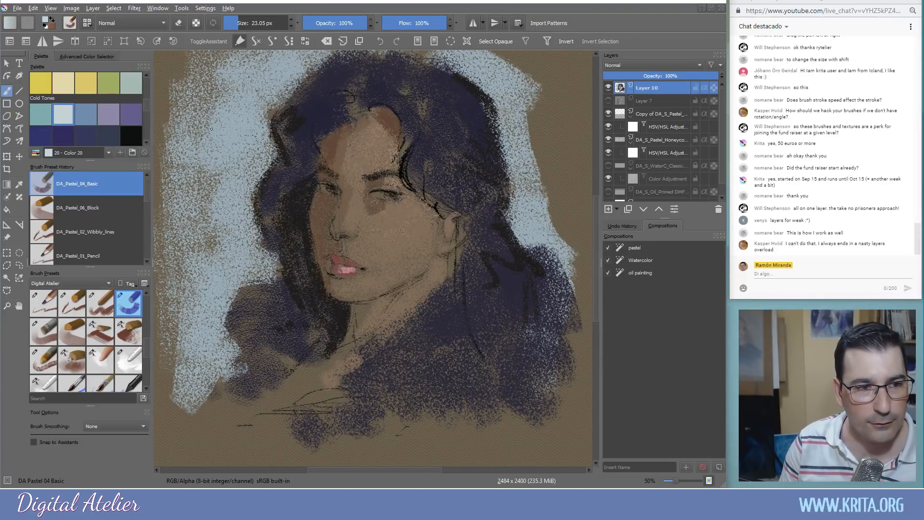
drag(382, 198, 376, 198)
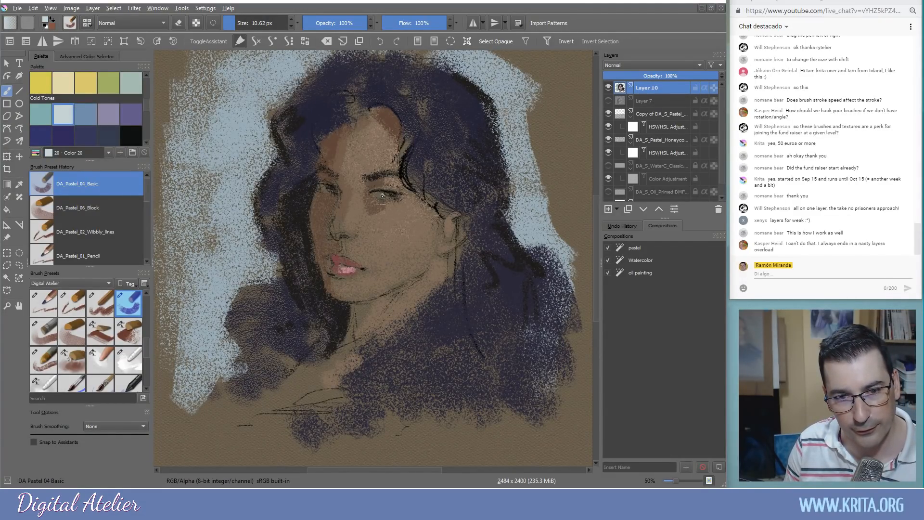
key(ctrl+z)
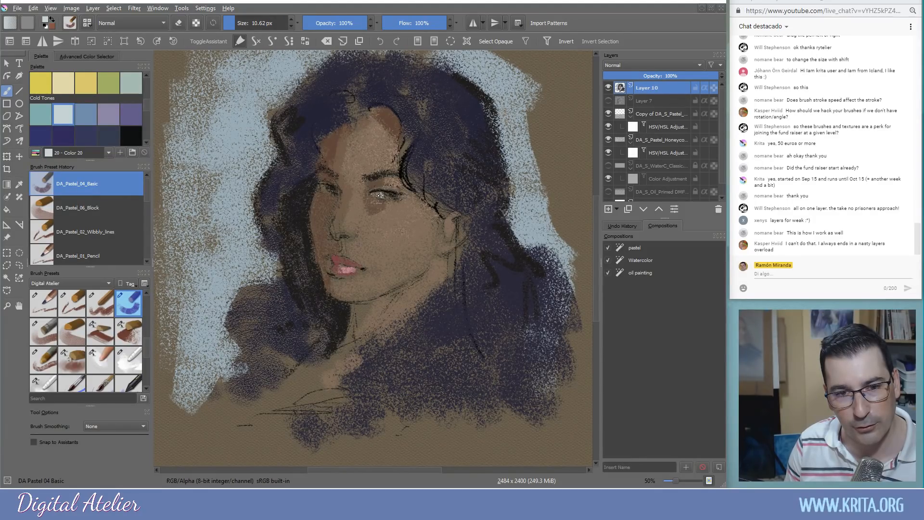
drag(378, 194, 387, 194)
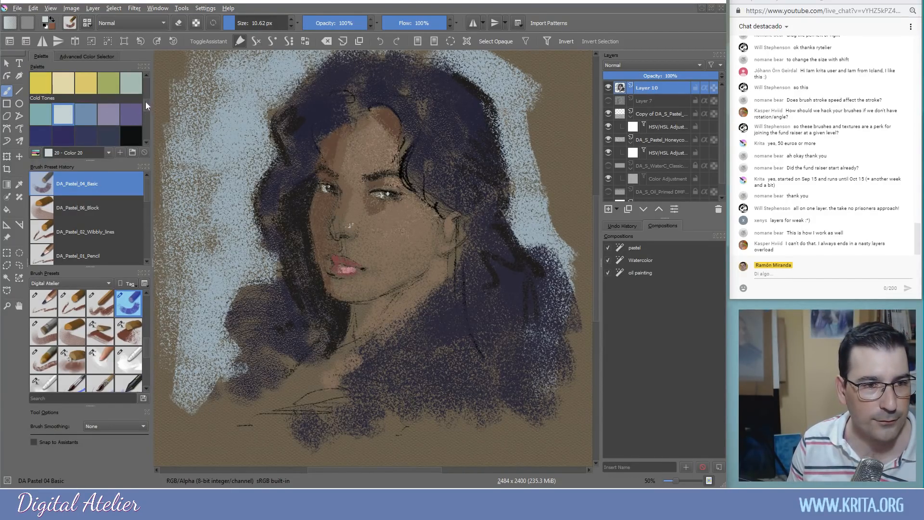
drag(145, 102, 146, 94)
click(96, 95)
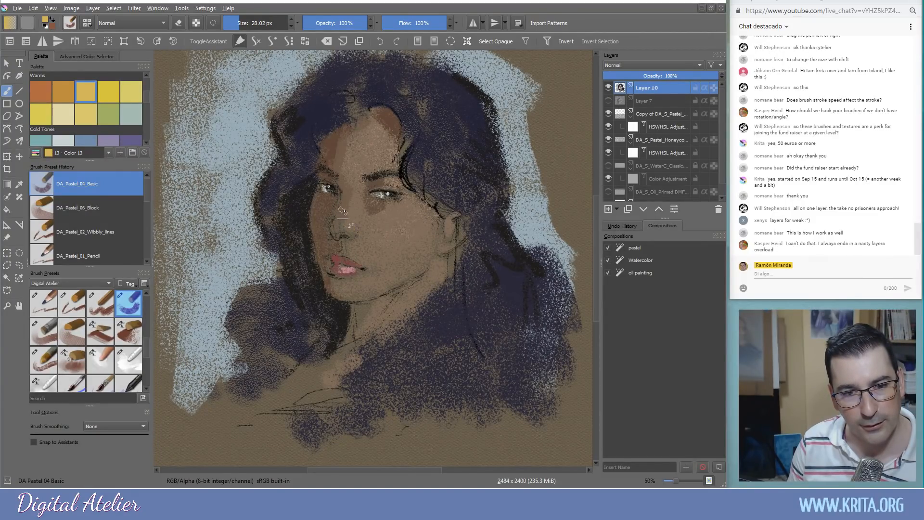
scroll(83, 96, up, 2)
click(83, 80)
drag(150, 93, 148, 86)
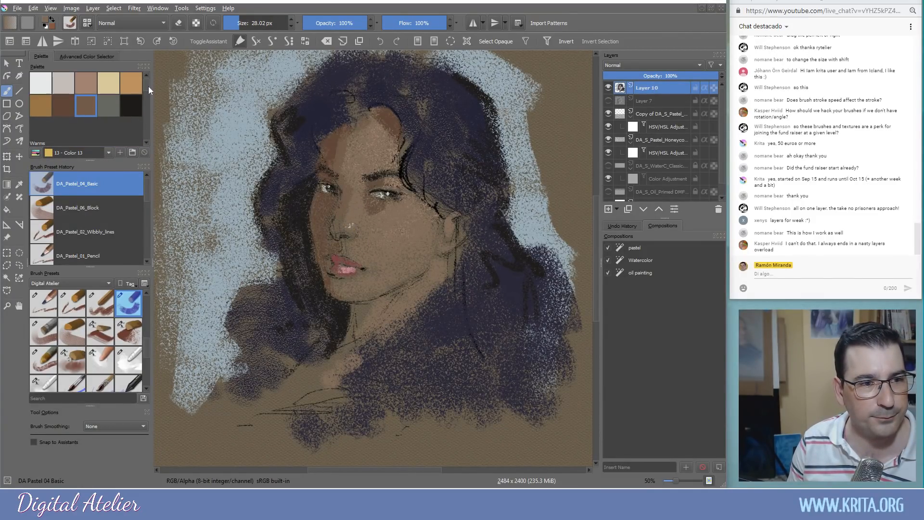
click(89, 83)
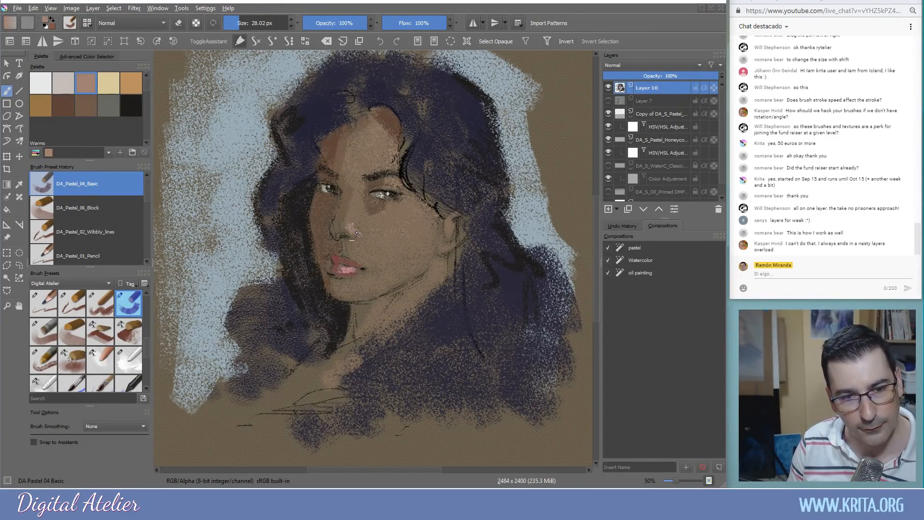
drag(359, 198, 356, 221)
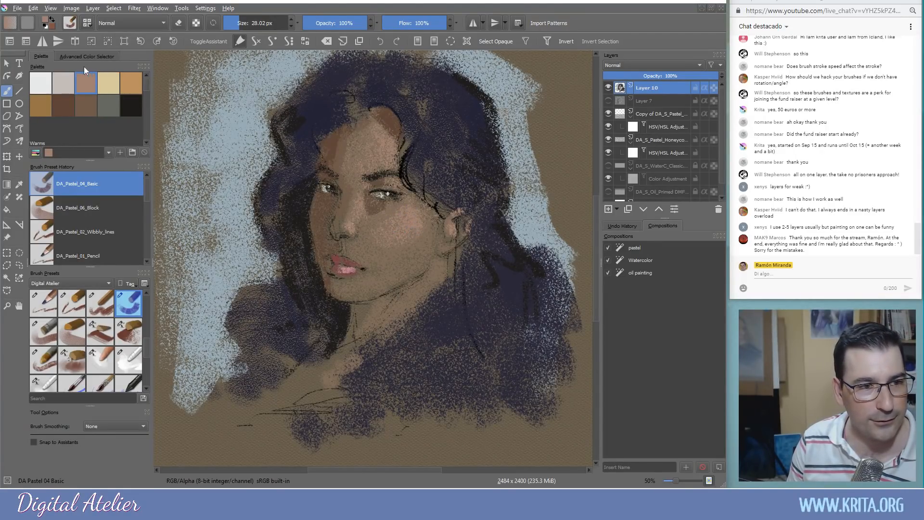
click(63, 85)
drag(390, 167, 403, 144)
key(ctrl+z)
key(ctrl+z)
key(ctrl+z)
key(ctrl+z)
key(ctrl+z)
click(116, 84)
click(131, 84)
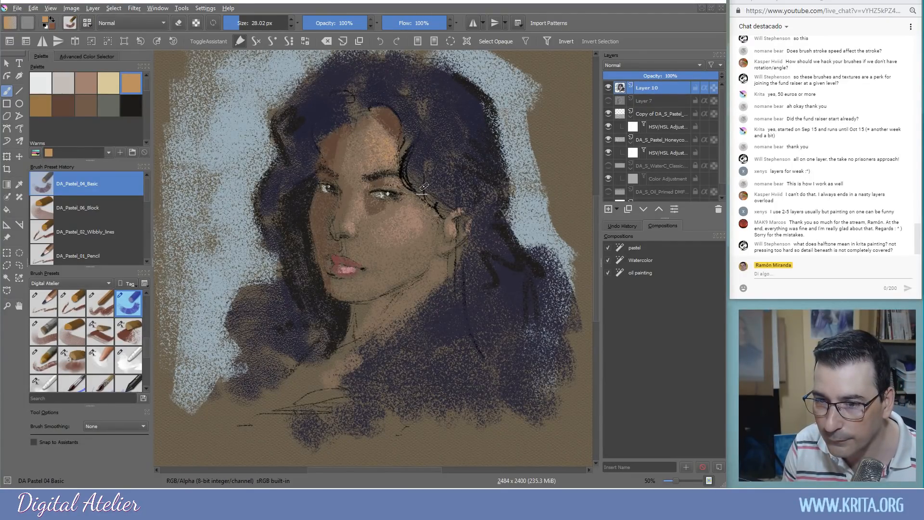
drag(508, 200, 409, 212)
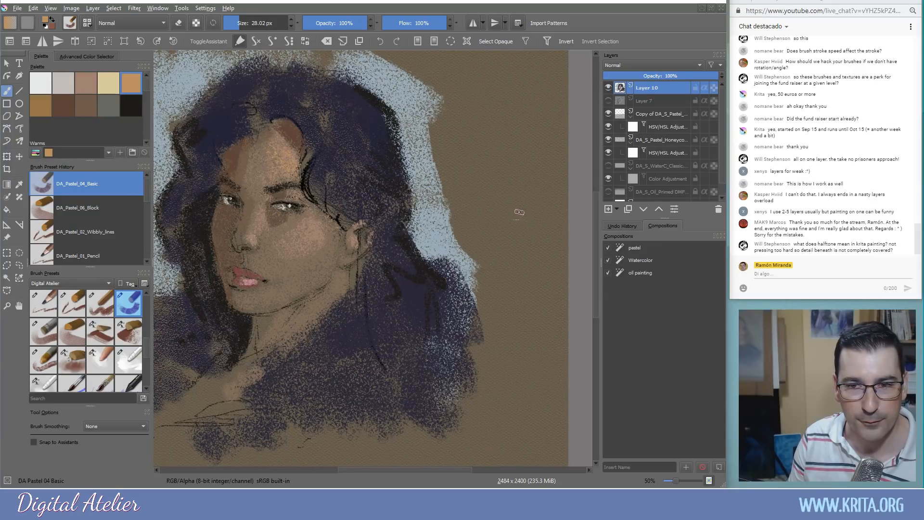
Test sampled pink-brown and dark brown beside the portrait, then undo the test strokes
mouse_move(314, 262)
mouse_down()
mouse_move(431, 250)
mouse_move(400, 250)
mouse_move(366, 275)
mouse_up()
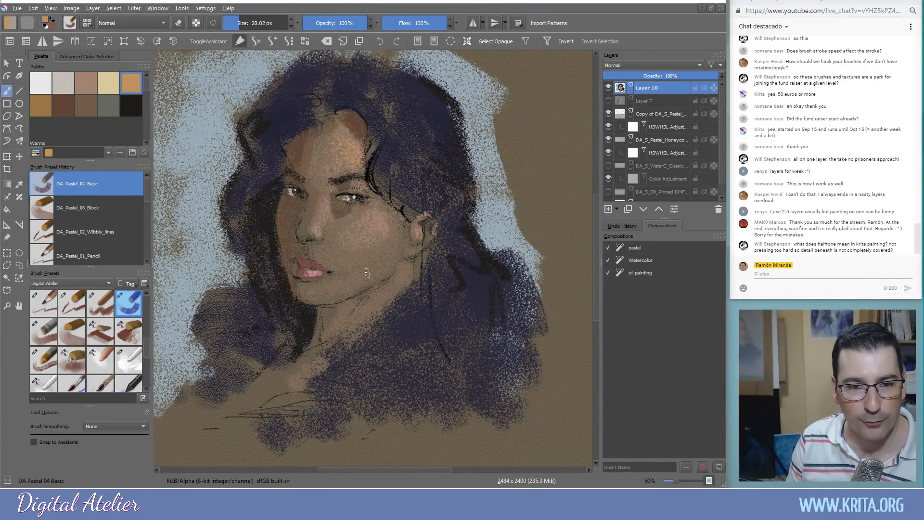
key(ctrl)
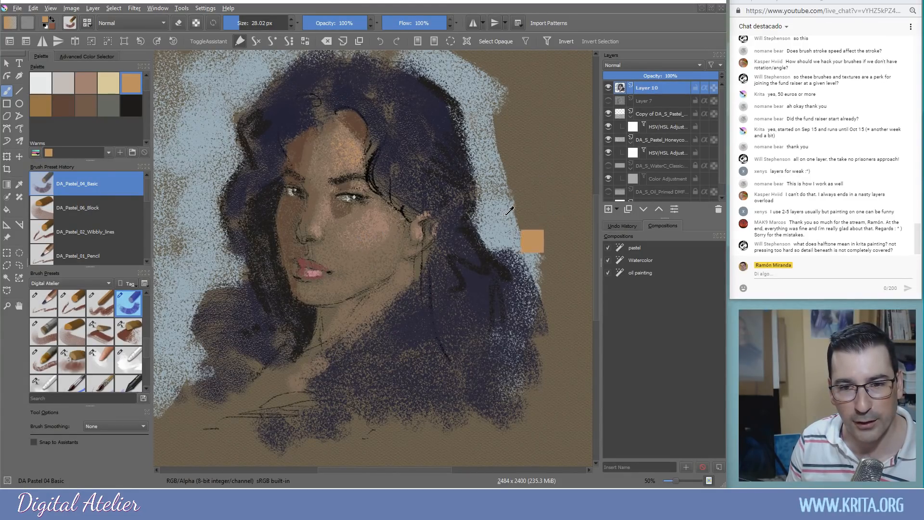
ctrl+click(377, 240)
mouse_move(573, 161)
mouse_down()
mouse_move(559, 193)
mouse_move(552, 188)
mouse_up()
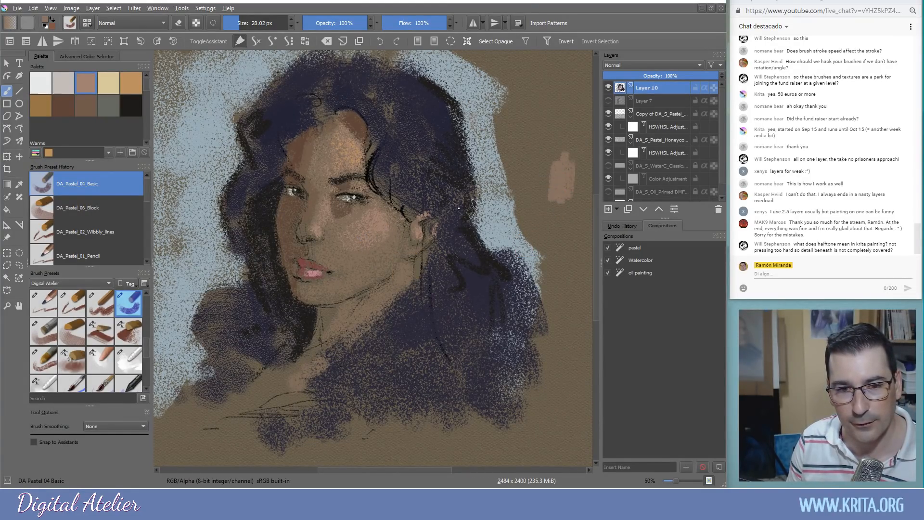
key(ctrl)
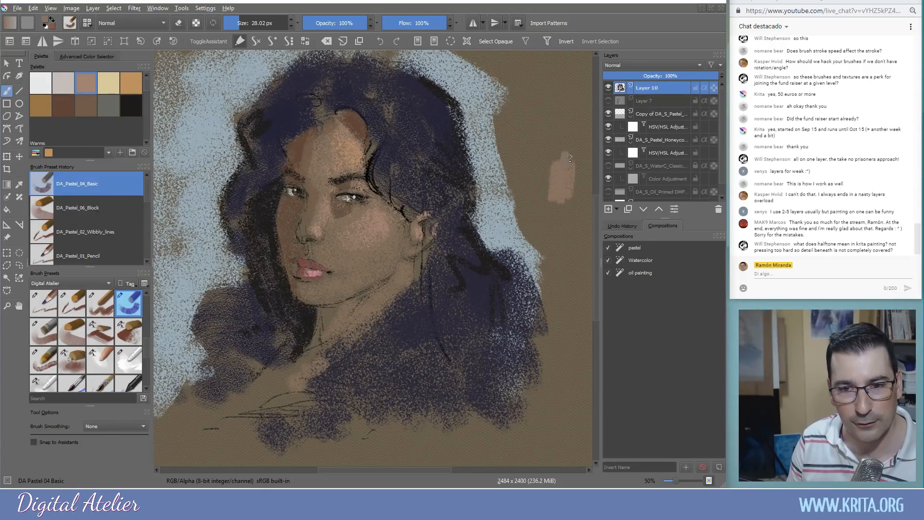
ctrl+click(344, 216)
mouse_move(532, 166)
mouse_down()
mouse_move(525, 143)
mouse_move(526, 169)
mouse_move(552, 146)
mouse_move(548, 196)
mouse_up()
ctrl+click(552, 145)
drag(555, 163, 556, 200)
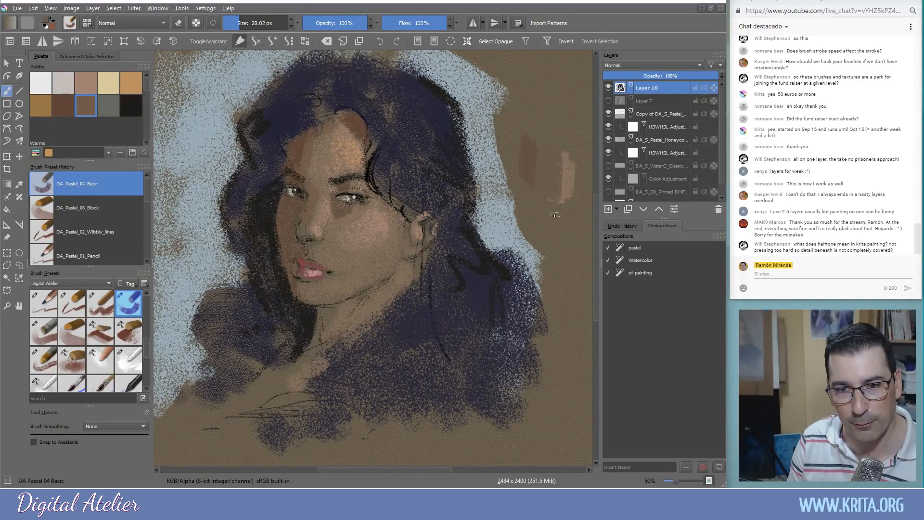
key(ctrl+z)
key(ctrl+z)
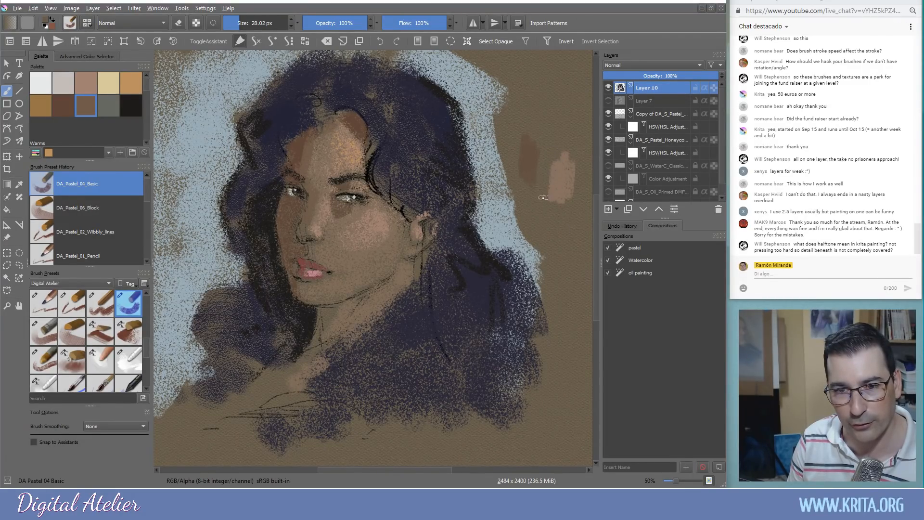
key(ctrl+z)
key(ctrl+z)
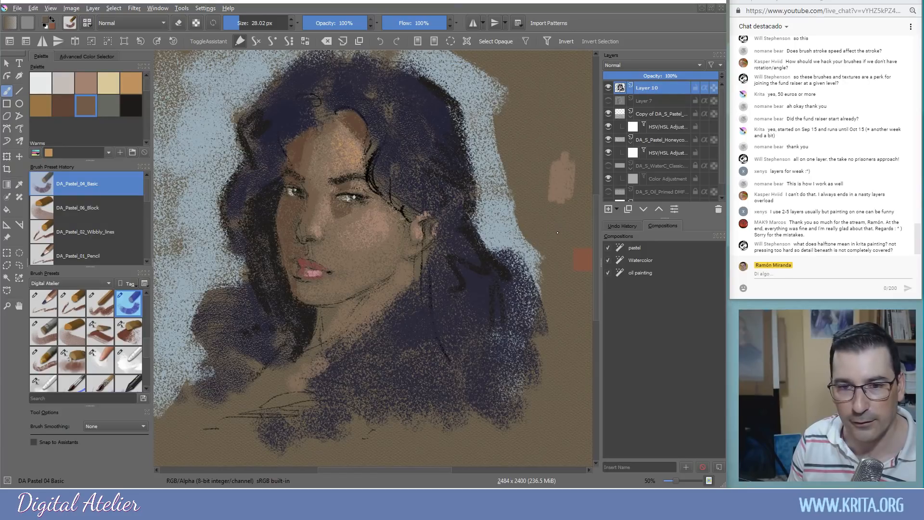
Sample a pinkish tan, paint light strokes on the cheek and neck, and shrink the brush to 15 px
ctrl+click(357, 152)
mouse_move(377, 205)
mouse_down()
mouse_move(374, 228)
mouse_move(393, 216)
mouse_up()
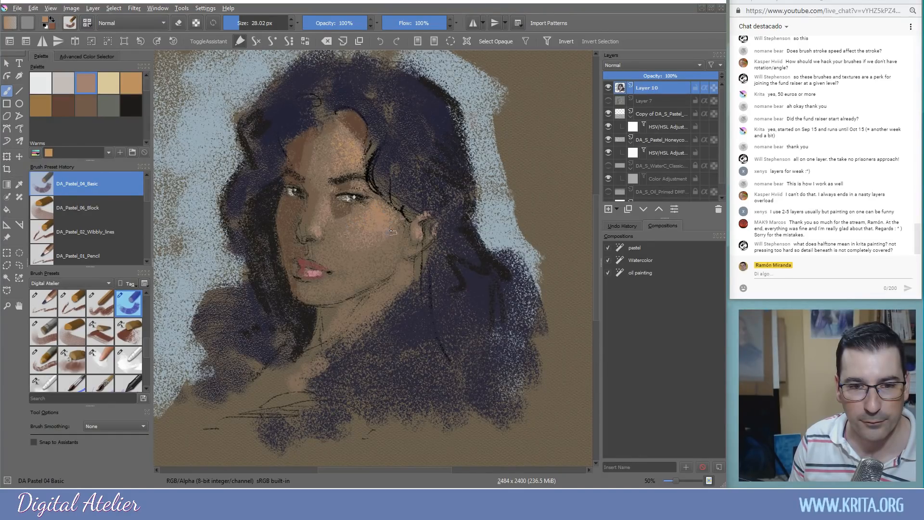
mouse_move(385, 293)
mouse_down()
mouse_move(356, 303)
mouse_move(368, 312)
mouse_move(362, 324)
mouse_up()
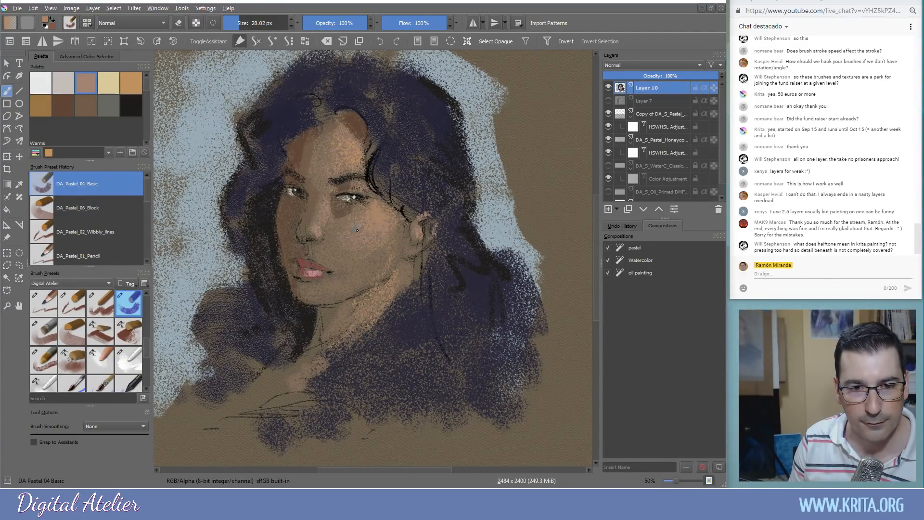
shift+drag(373, 190, 362, 194)
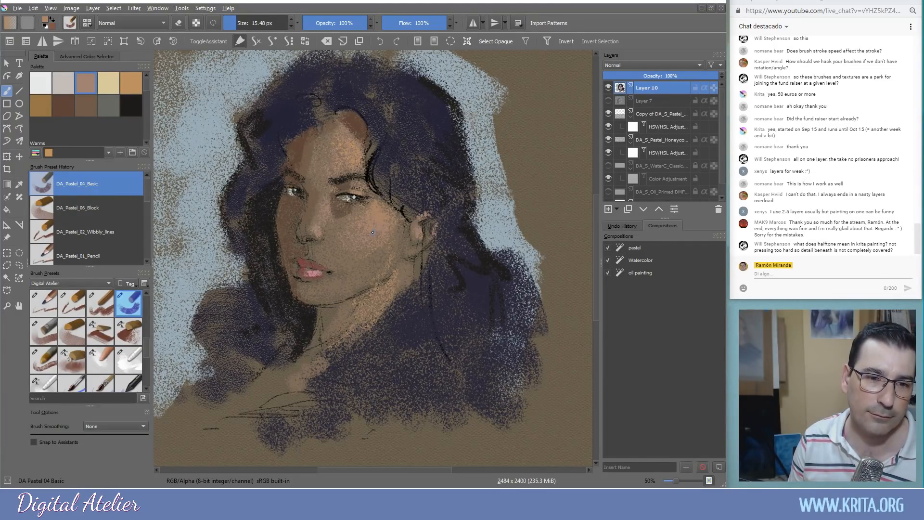
ctrl+click(306, 216)
ctrl+click(310, 225)
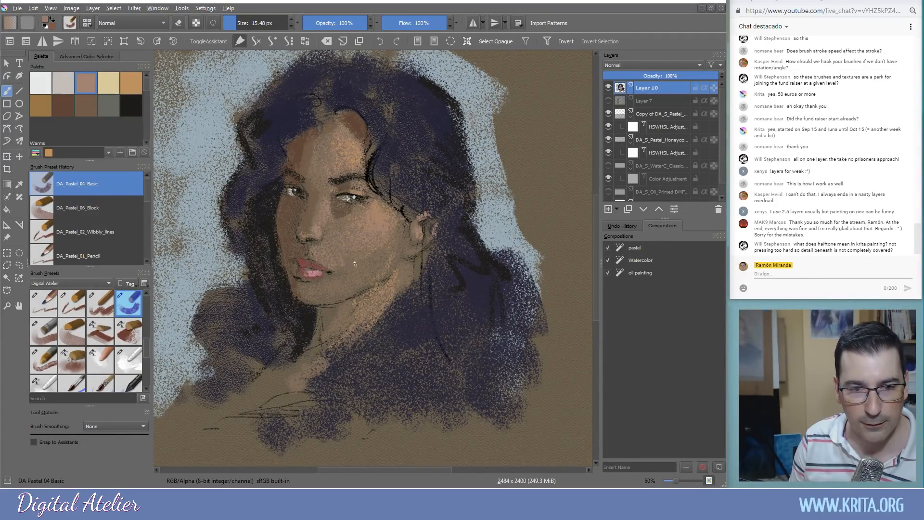
Zoom in, reduce the brush to about 12 px and darken the upper lip with dark brown
scroll(357, 251, up, 3)
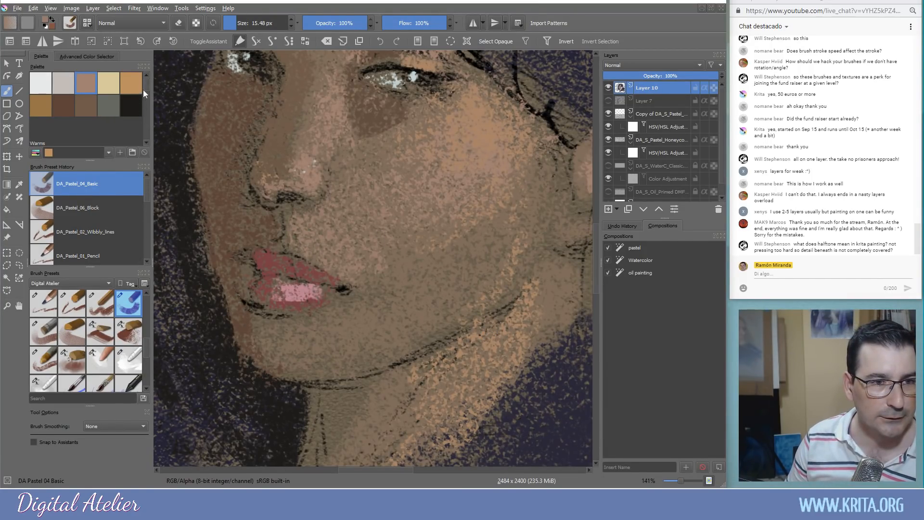
drag(146, 87, 147, 120)
click(51, 94)
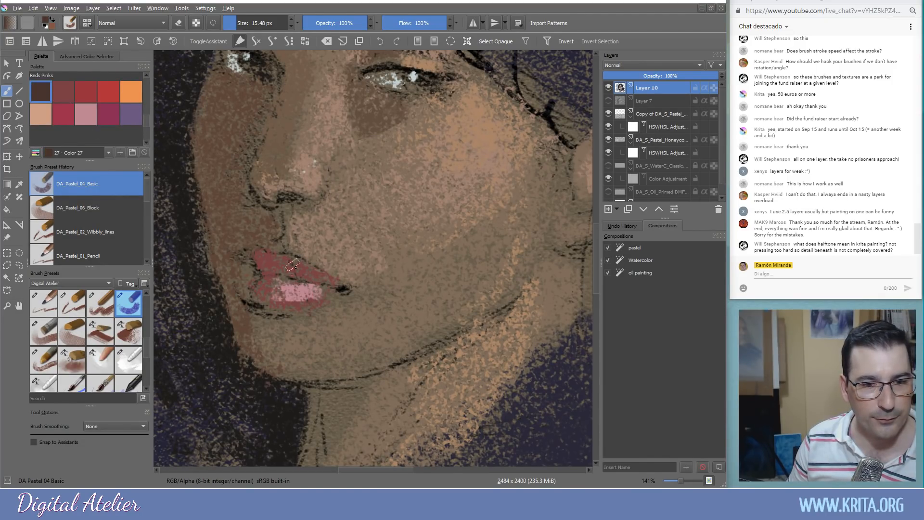
key(bracketleft)
key(bracketleft)
mouse_move(295, 265)
mouse_down()
mouse_move(333, 283)
mouse_move(281, 270)
mouse_move(324, 277)
mouse_move(292, 274)
mouse_move(277, 257)
mouse_move(257, 260)
mouse_up()
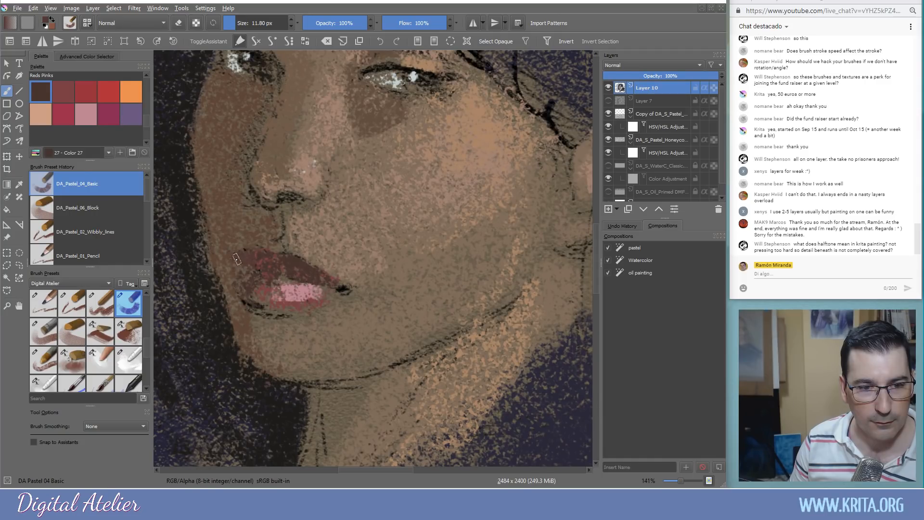
Cover pale specks with lighter pinkish brown and add a small tan stroke on the nose bridge
ctrl+click(291, 219)
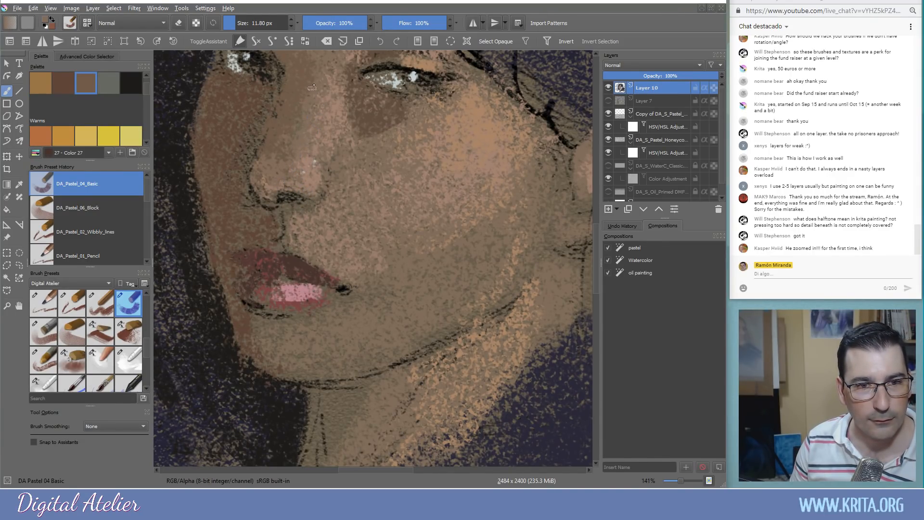
ctrl+click(311, 180)
drag(307, 169, 299, 172)
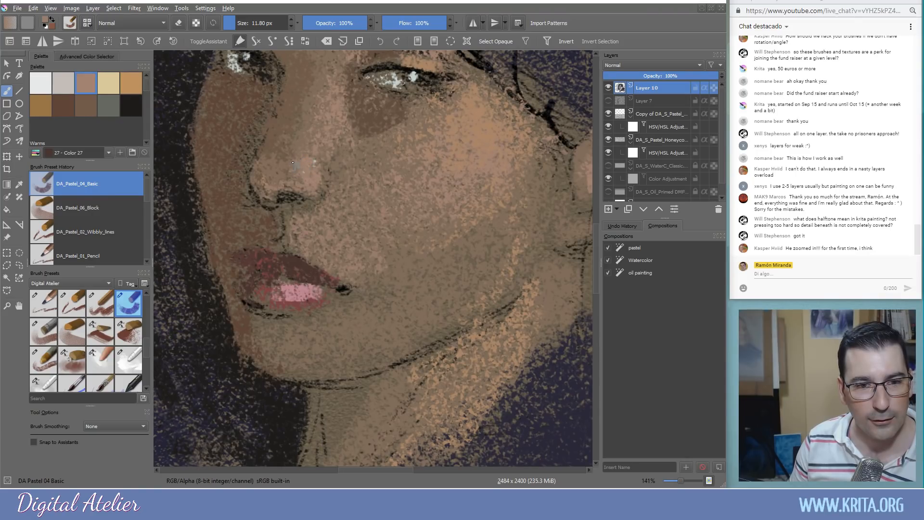
click(131, 85)
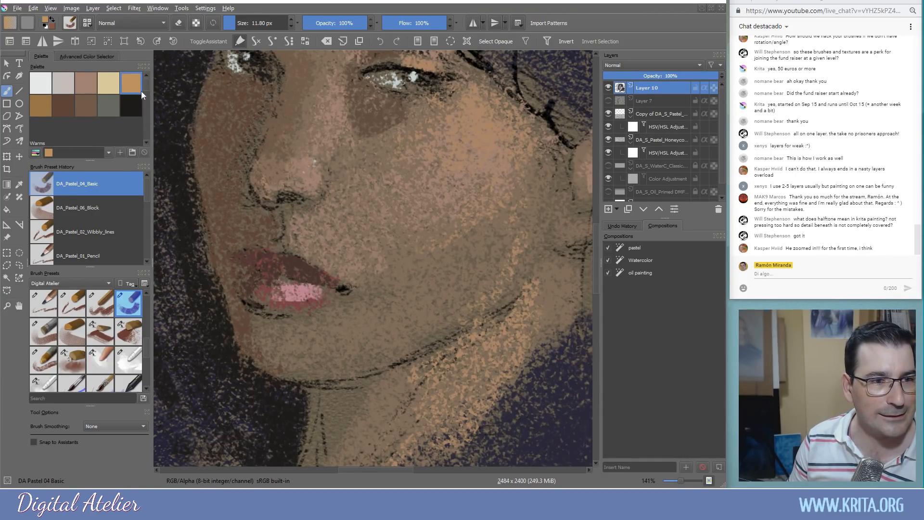
mouse_move(305, 166)
mouse_down()
mouse_move(310, 179)
mouse_move(293, 169)
mouse_up()
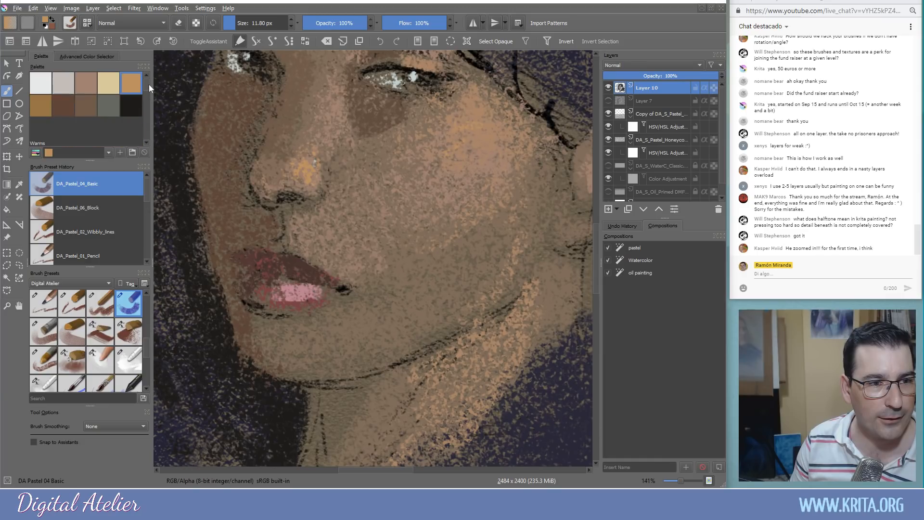
Extend the warm patch near the eye and add ochre-brown to the left iris
click(45, 99)
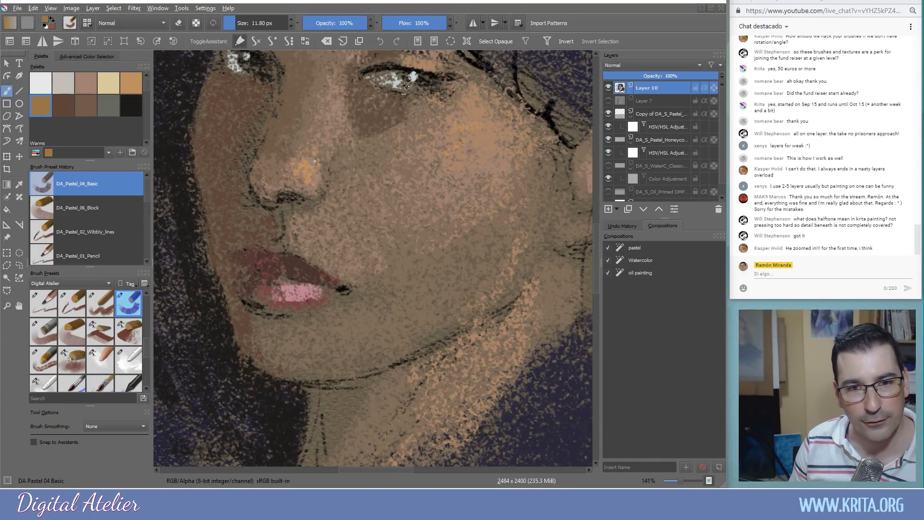
drag(417, 90, 434, 85)
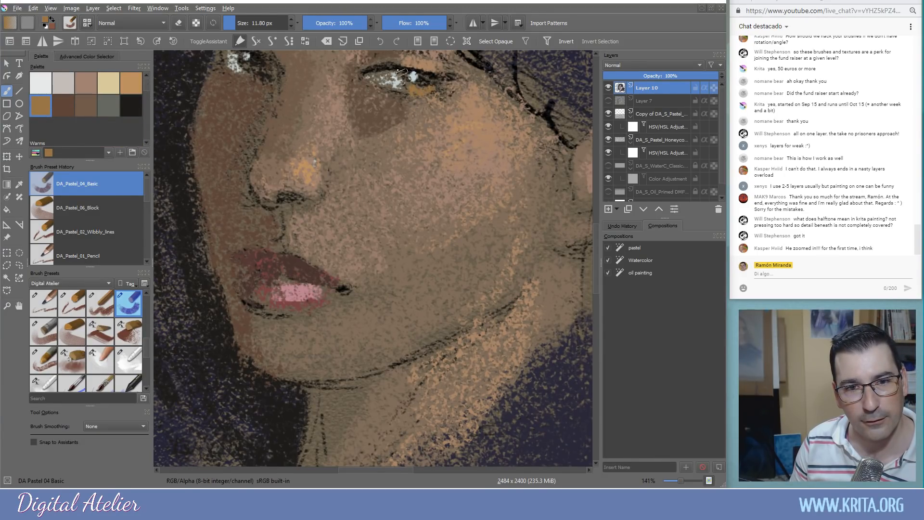
drag(255, 68, 262, 64)
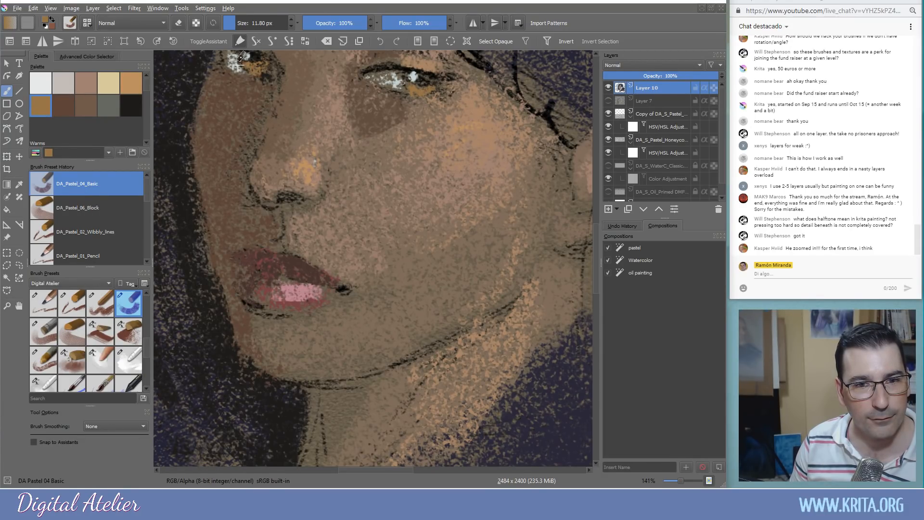
ctrl+click(271, 79)
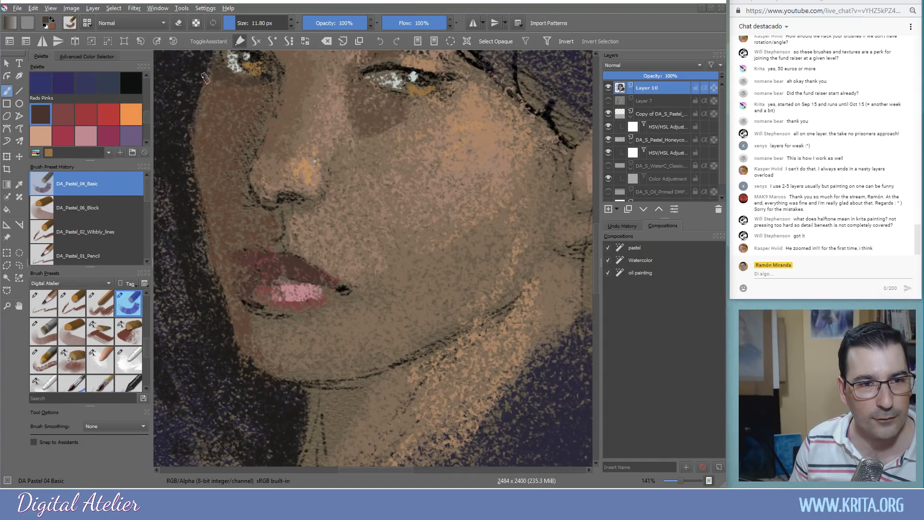
Darken the lower edge of the left eye with near-black, then sample several browns
ctrl+click(221, 75)
mouse_move(218, 67)
mouse_down()
mouse_move(225, 81)
mouse_move(259, 83)
mouse_move(249, 84)
mouse_up()
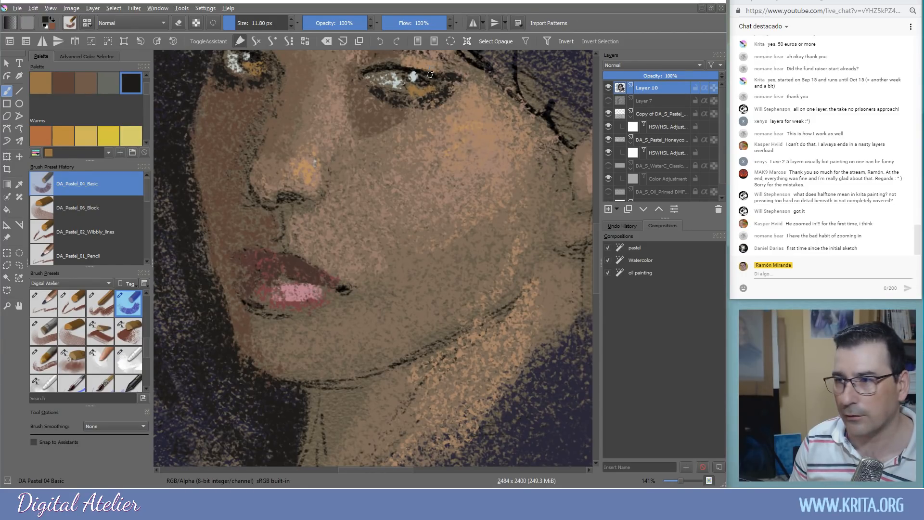
ctrl+click(287, 92)
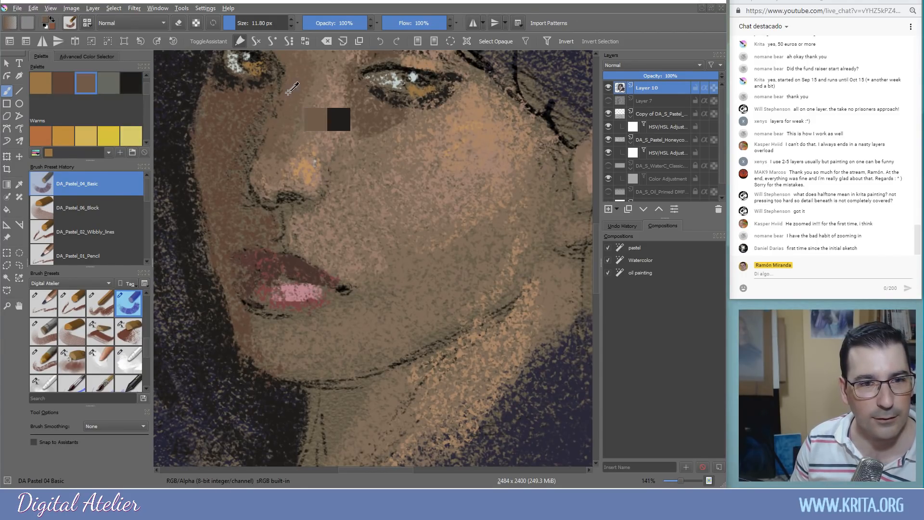
ctrl+click(263, 127)
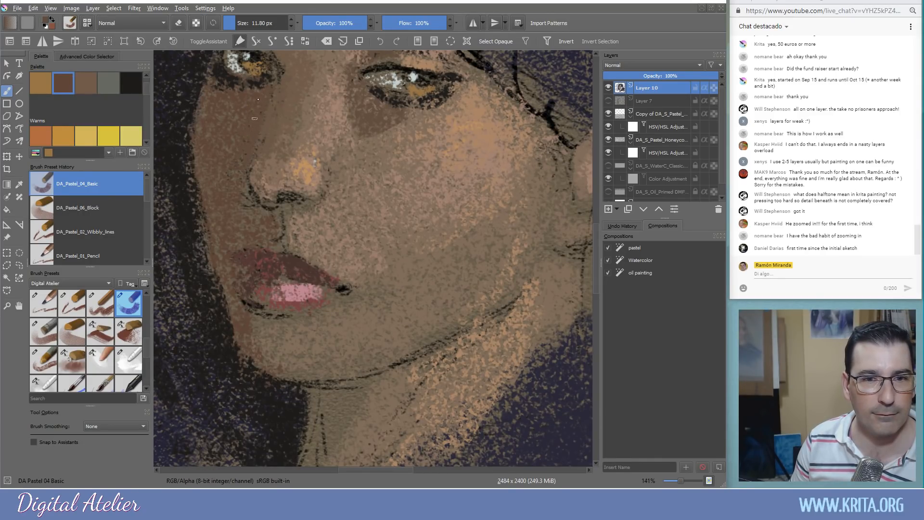
scroll(248, 202, up, 3)
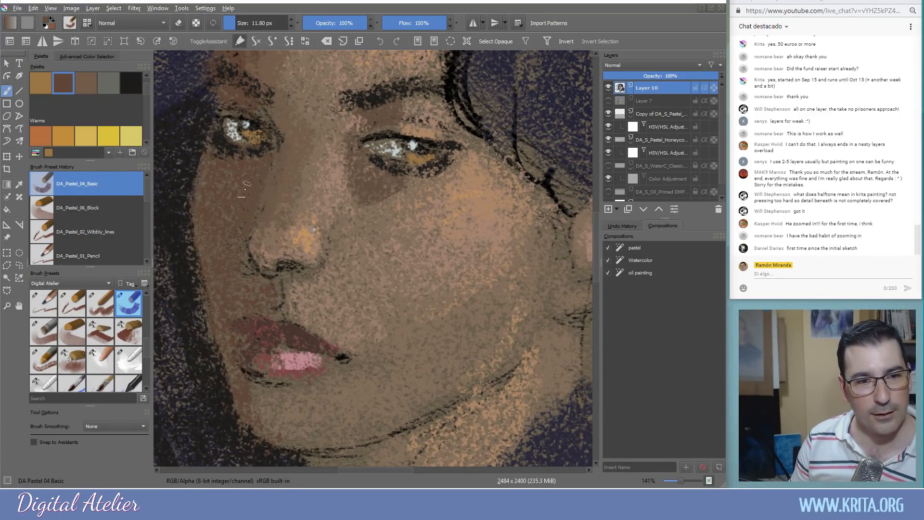
ctrl+click(277, 250)
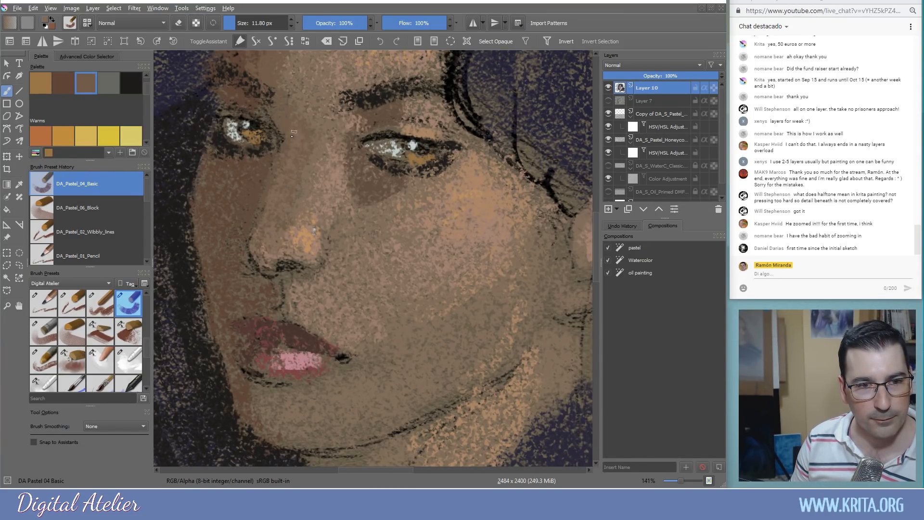
Sample the eyebrow and lip colours, then zoom out and recentre the whole portrait
ctrl+click(369, 101)
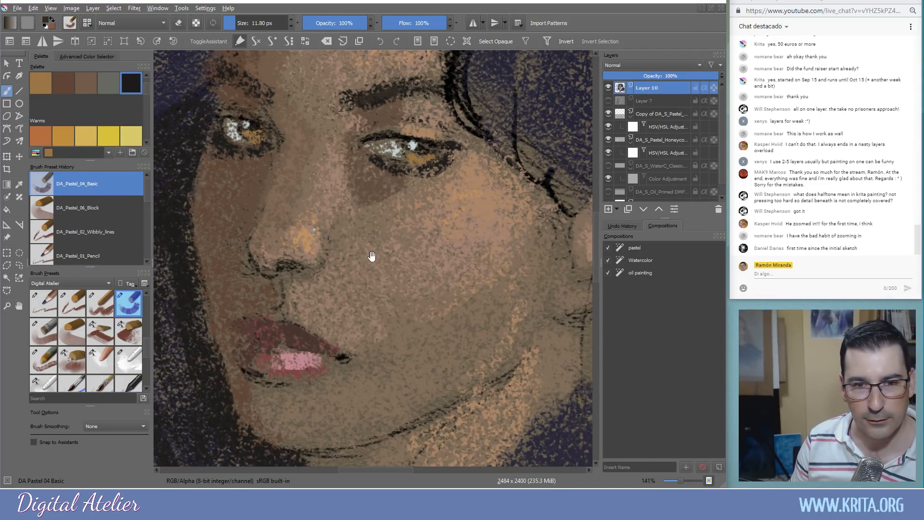
drag(382, 279, 378, 192)
ctrl+click(300, 271)
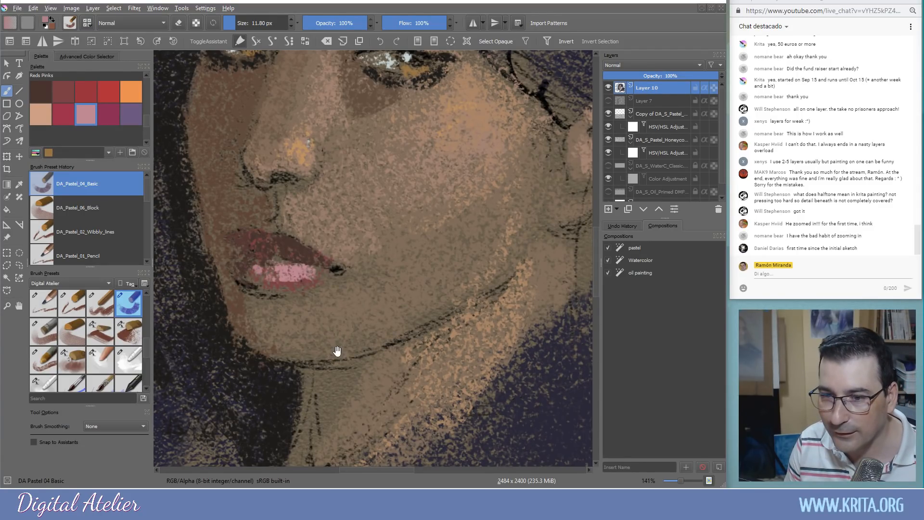
drag(337, 351, 338, 403)
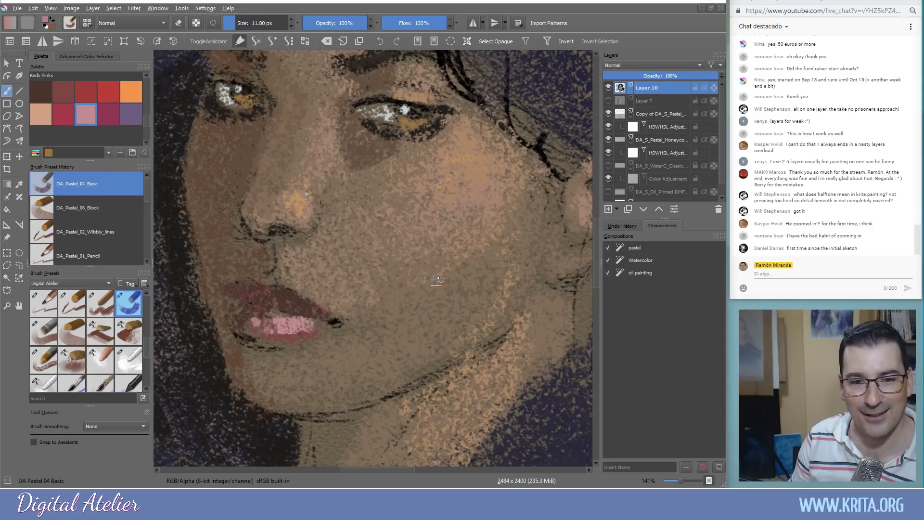
key(minus)
key(minus)
key(minus)
drag(388, 349, 373, 373)
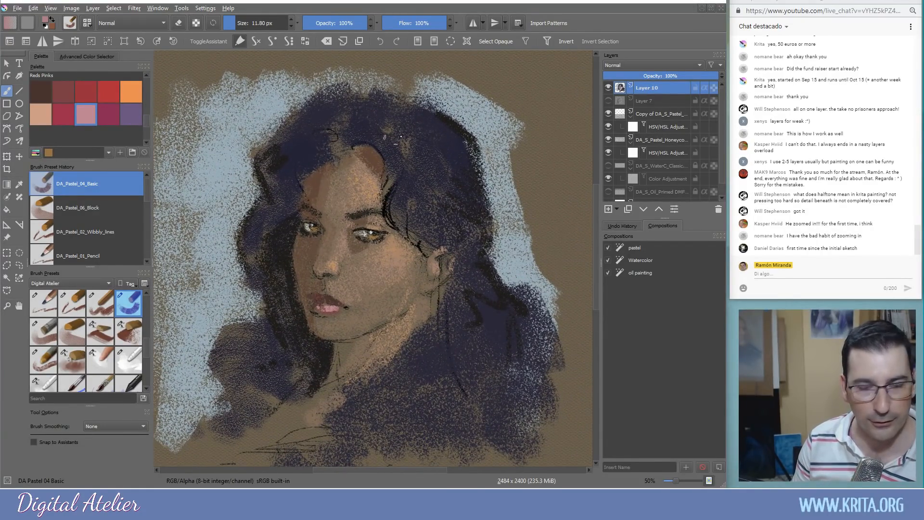
Darken the hairline with sampled near-black pastel strokes
ctrl+click(357, 144)
mouse_move(353, 156)
mouse_down()
mouse_move(363, 151)
mouse_move(385, 167)
mouse_up()
mouse_move(351, 152)
mouse_down()
mouse_move(372, 153)
mouse_move(374, 163)
mouse_up()
right_click(380, 186)
click(379, 187)
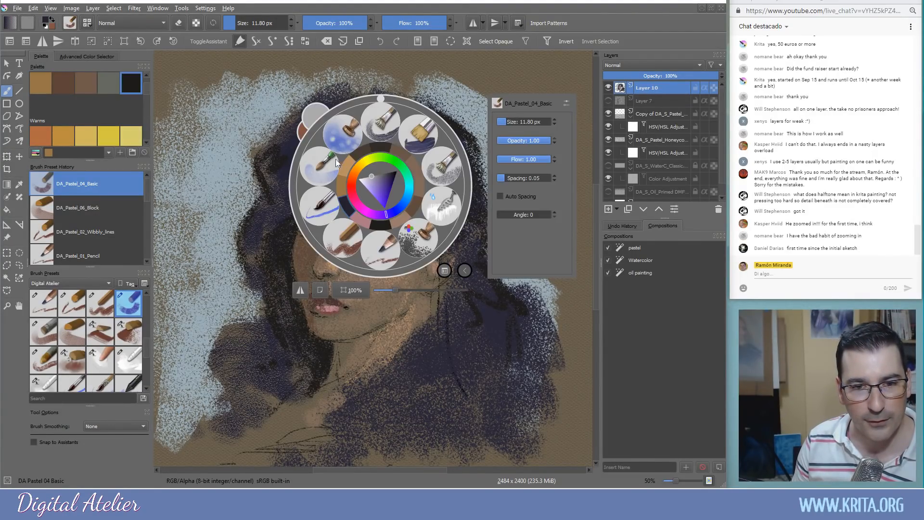
Undo a trial light grey hair stroke, resample near-black, and open Settings > Dockers
right_click(353, 165)
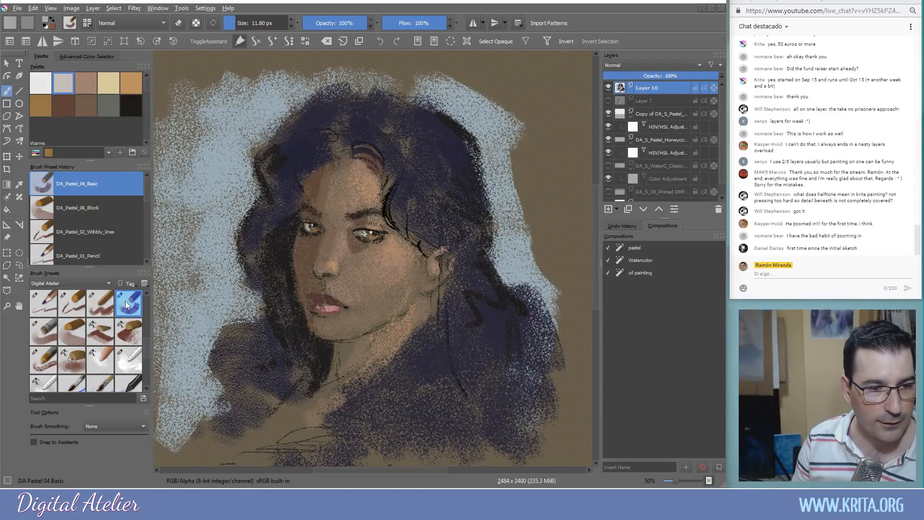
drag(374, 166, 367, 166)
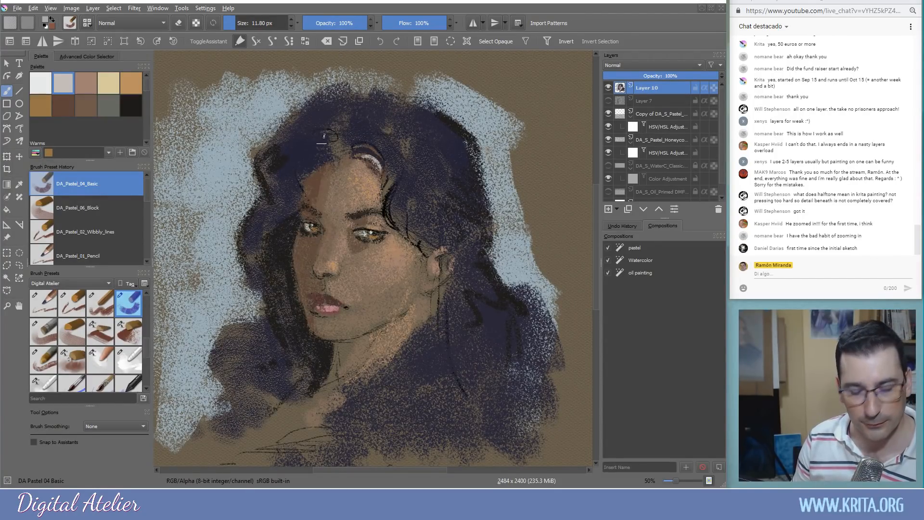
key(ctrl+z)
ctrl+click(385, 164)
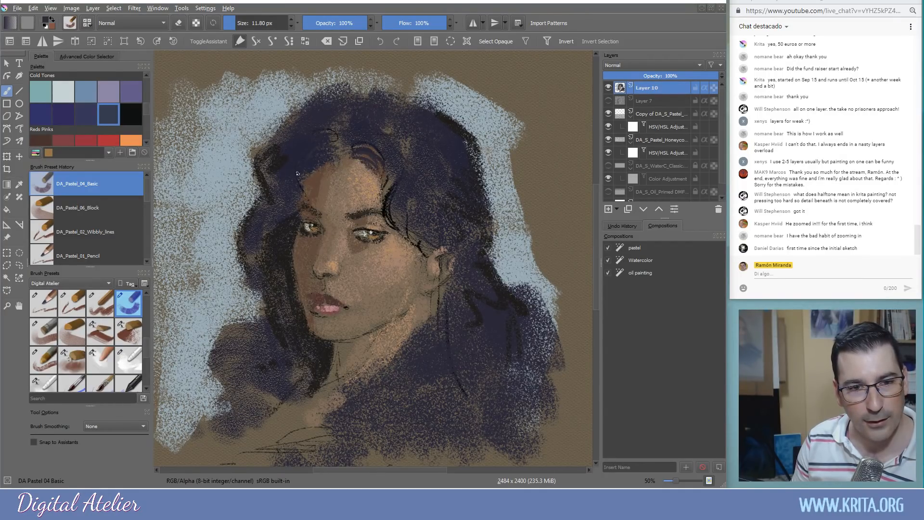
ctrl+click(289, 224)
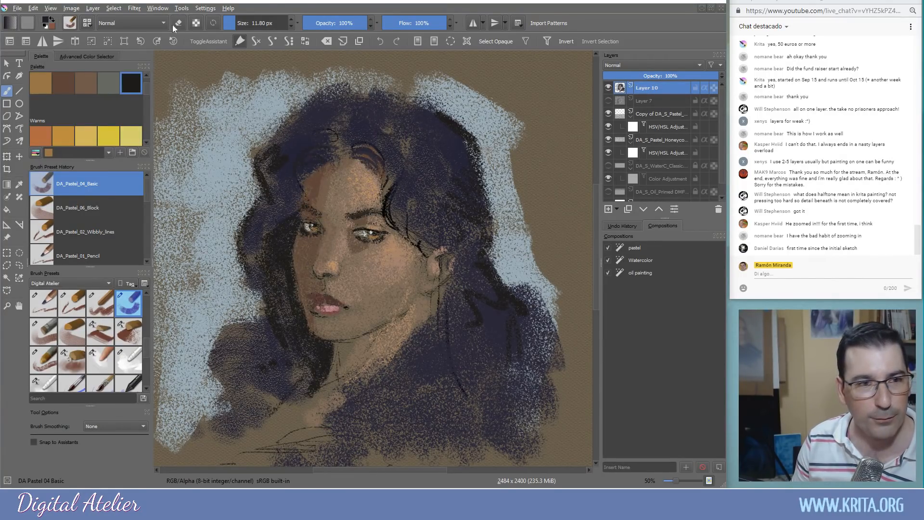
click(204, 8)
mouse_move(208, 77)
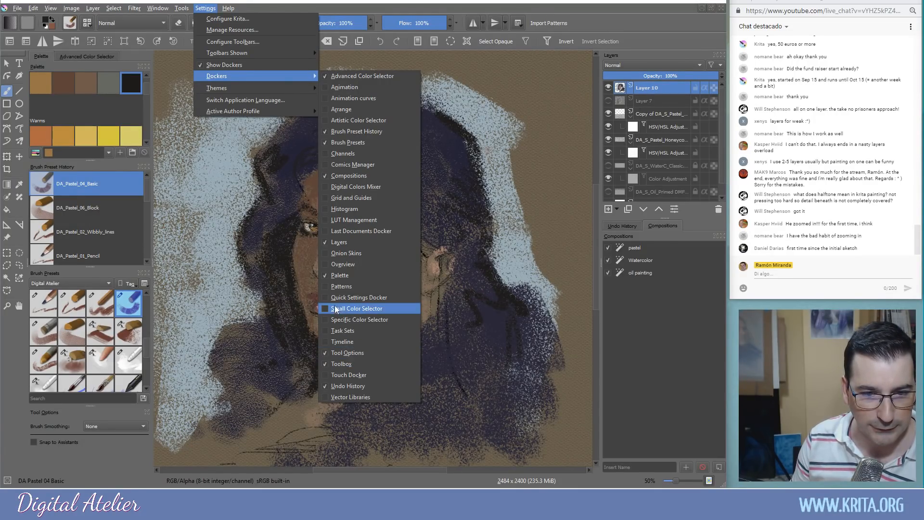
Show the Overview docker, adjust the view, and add a faint dark blue stroke in the hair
click(340, 264)
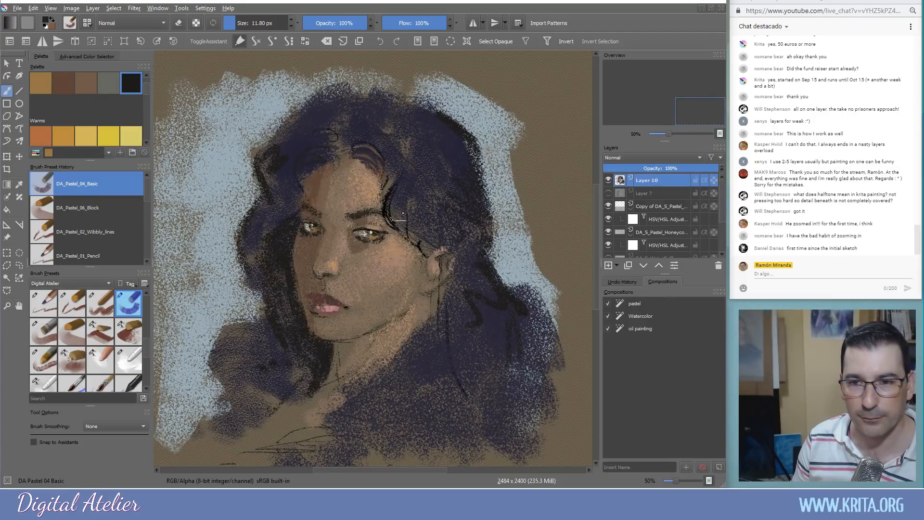
drag(348, 213, 357, 212)
mouse_move(657, 120)
mouse_down()
mouse_move(659, 95)
mouse_move(669, 100)
mouse_move(662, 88)
mouse_move(659, 112)
mouse_move(659, 97)
mouse_move(667, 112)
mouse_up()
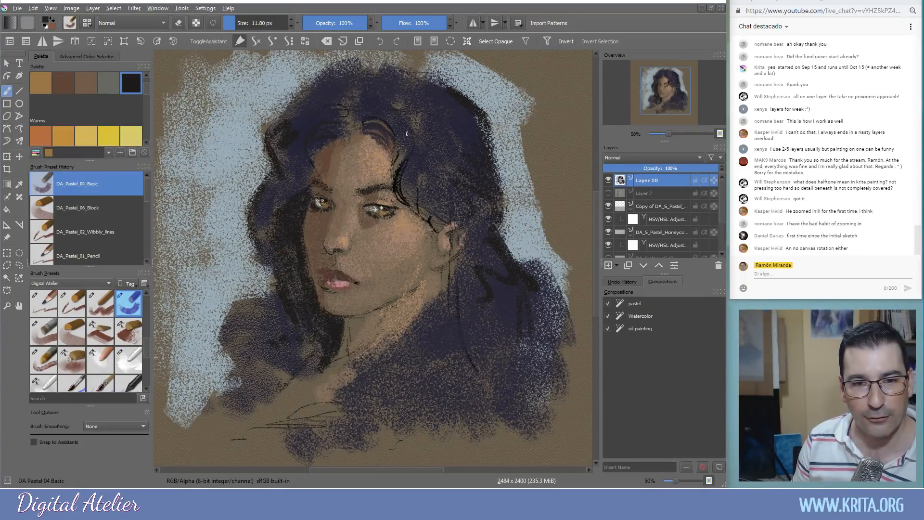
ctrl+click(424, 147)
drag(405, 158, 394, 181)
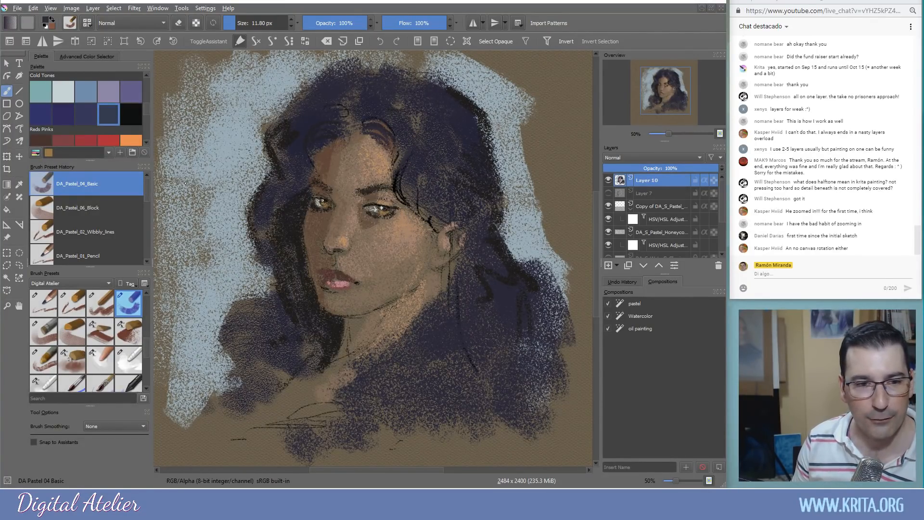
drag(176, 148, 592, 193)
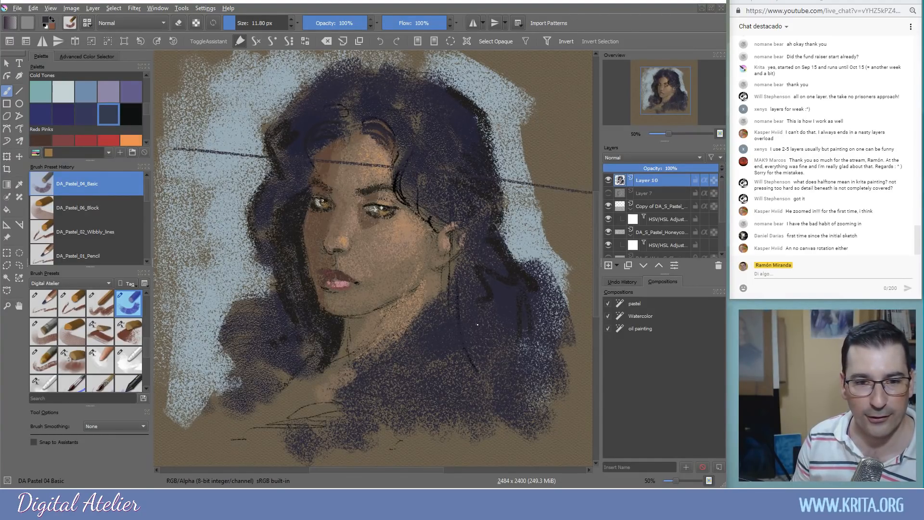
key(ctrl+z)
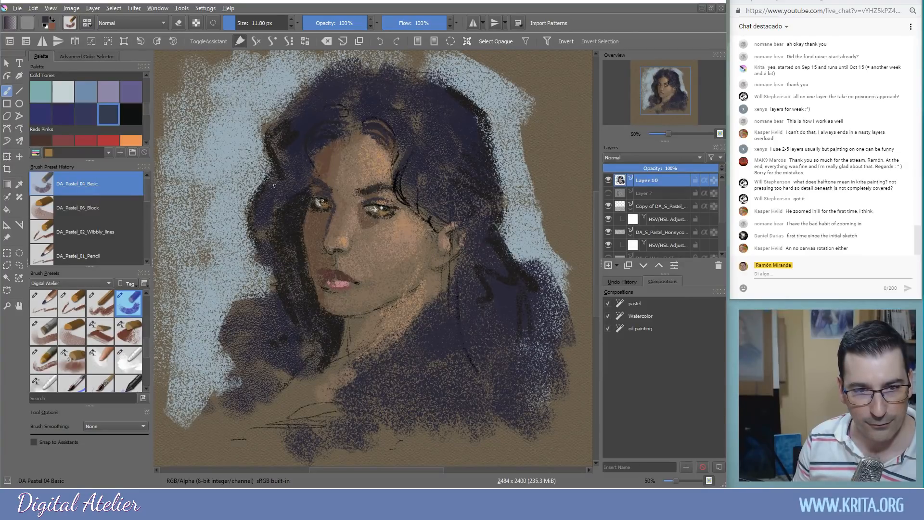
Paint a light blue highlight at the top of the hair, discarding the left-side blue strokes
click(87, 98)
mouse_move(316, 166)
mouse_down()
mouse_move(301, 141)
mouse_move(311, 180)
mouse_up()
mouse_move(274, 211)
mouse_down()
mouse_move(284, 173)
mouse_move(270, 232)
mouse_up()
key(ctrl+z)
key(ctrl+z)
key(ctrl+z)
key(ctrl+z)
key(ctrl+z)
key(ctrl+z)
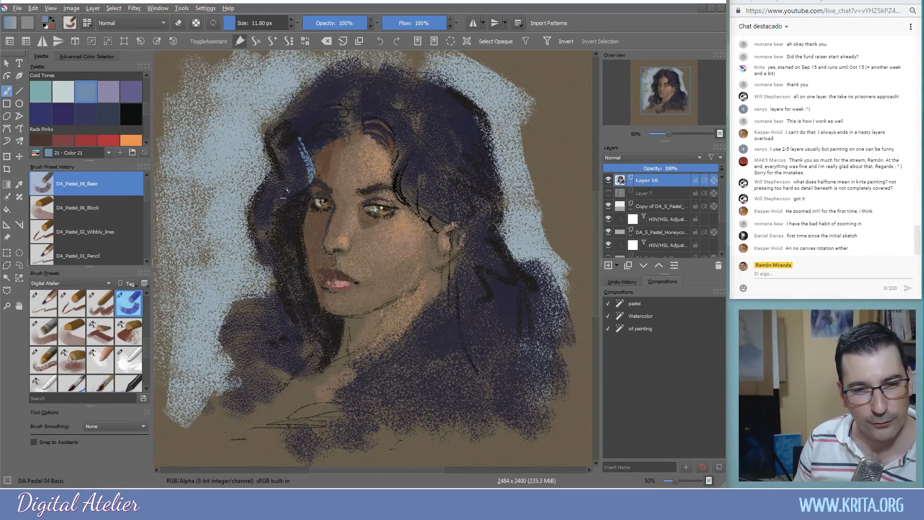
key(ctrl+z)
drag(340, 117, 309, 103)
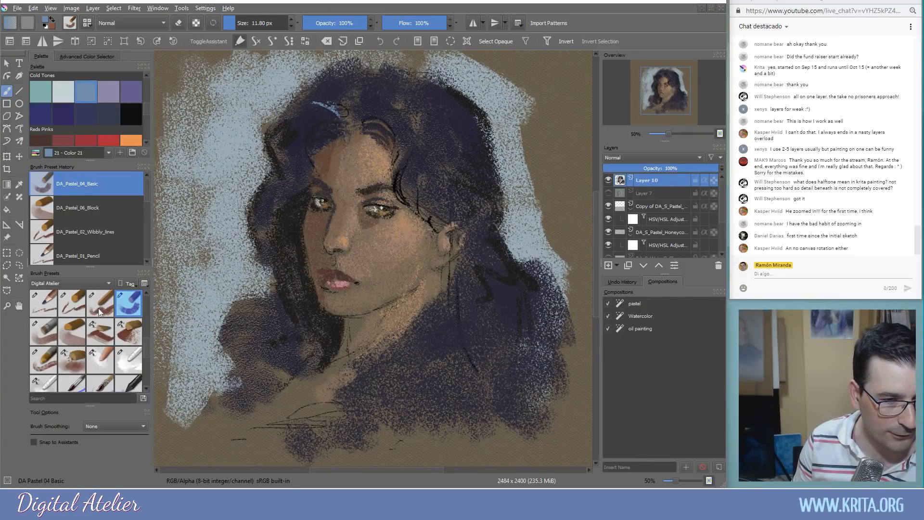
With the oily pastel brush, sample near-black and darken the top and left edges of the hair
click(43, 360)
mouse_move(354, 113)
mouse_down()
mouse_move(328, 102)
mouse_move(341, 95)
mouse_up()
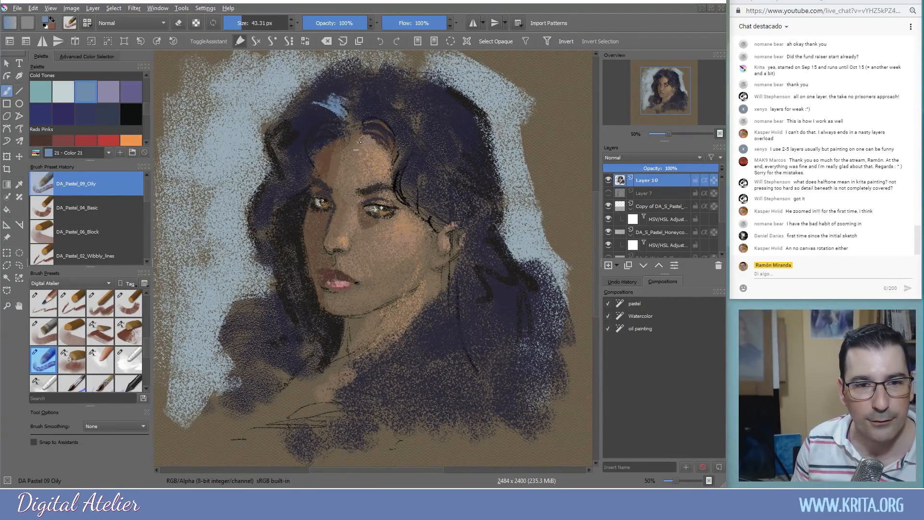
ctrl+click(476, 103)
mouse_move(395, 77)
mouse_down()
mouse_move(344, 80)
mouse_move(290, 116)
mouse_move(306, 82)
mouse_move(316, 117)
mouse_move(284, 118)
mouse_up()
drag(217, 129, 203, 110)
mouse_move(203, 153)
mouse_down()
mouse_move(195, 258)
mouse_move(211, 293)
mouse_up()
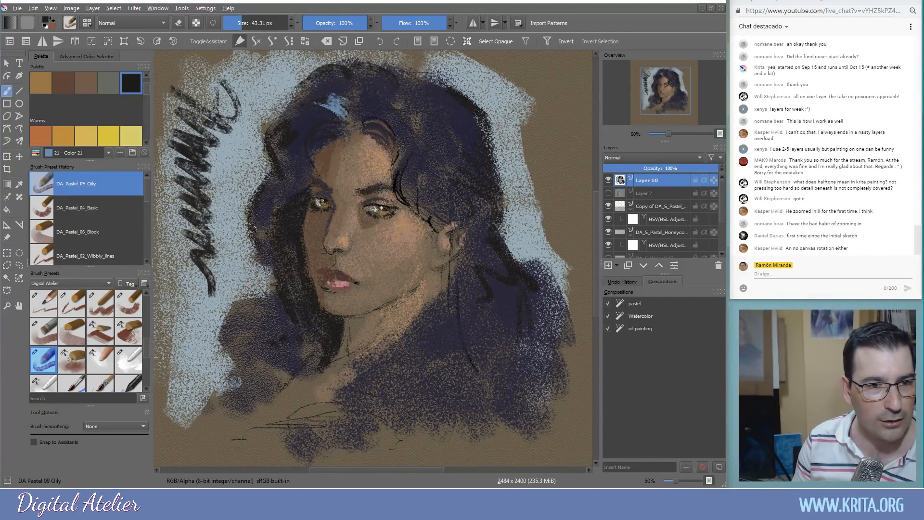
Undo the dark zigzag on the left side, try another, and undo it too
key(ctrl+z)
drag(213, 147, 178, 212)
key(ctrl+z)
Test large dark hatched strokes in the upper-right background, undoing each and leaving a smaller patch
drag(420, 334, 252, 368)
drag(419, 200, 454, 178)
mouse_move(417, 89)
mouse_down()
mouse_move(452, 145)
mouse_move(436, 140)
mouse_move(445, 166)
mouse_up()
key(ctrl+z)
key(bracketleft)
mouse_move(424, 85)
mouse_down()
mouse_move(431, 103)
mouse_move(429, 184)
mouse_up()
key(ctrl+z)
mouse_move(448, 120)
mouse_down()
mouse_move(430, 138)
mouse_move(452, 151)
mouse_move(450, 160)
mouse_move(422, 173)
mouse_move(442, 193)
mouse_move(442, 250)
mouse_up()
Try orange pastel over the upper-right dark patch, then undo the orange and the patch
click(67, 141)
mouse_move(436, 129)
mouse_down()
mouse_move(444, 153)
mouse_move(455, 175)
mouse_move(438, 193)
mouse_move(449, 211)
mouse_move(431, 221)
mouse_move(430, 243)
mouse_move(448, 277)
mouse_move(446, 331)
mouse_move(470, 250)
mouse_move(453, 211)
mouse_move(460, 154)
mouse_up()
mouse_move(411, 207)
mouse_down()
mouse_move(416, 105)
mouse_move(382, 79)
mouse_up()
key(ctrl+z)
key(ctrl+z)
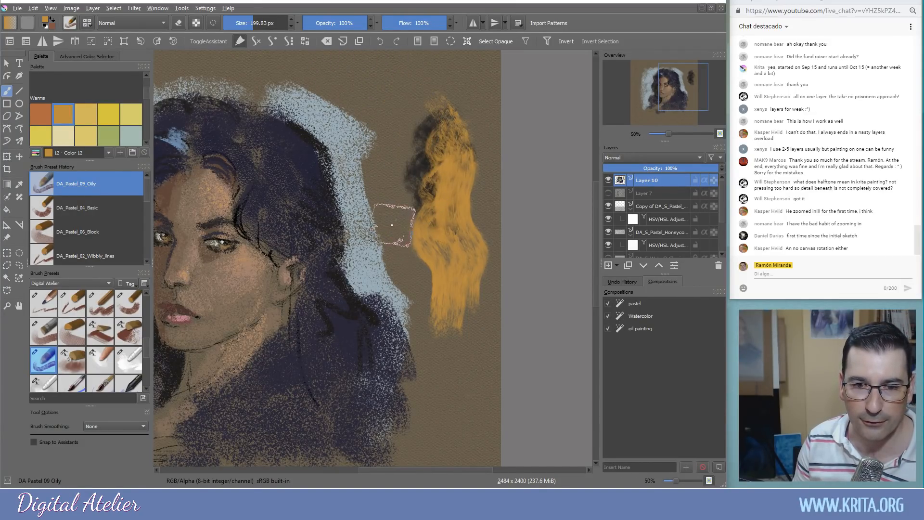
key(ctrl+z)
key(ctrl+z)
Sample near-black from the hair and darken the hair's right side
mouse_move(378, 281)
mouse_down()
mouse_move(492, 243)
mouse_move(486, 250)
mouse_up()
ctrl+click(435, 193)
mouse_move(430, 205)
mouse_down()
mouse_move(386, 180)
mouse_move(394, 131)
mouse_move(431, 166)
mouse_up()
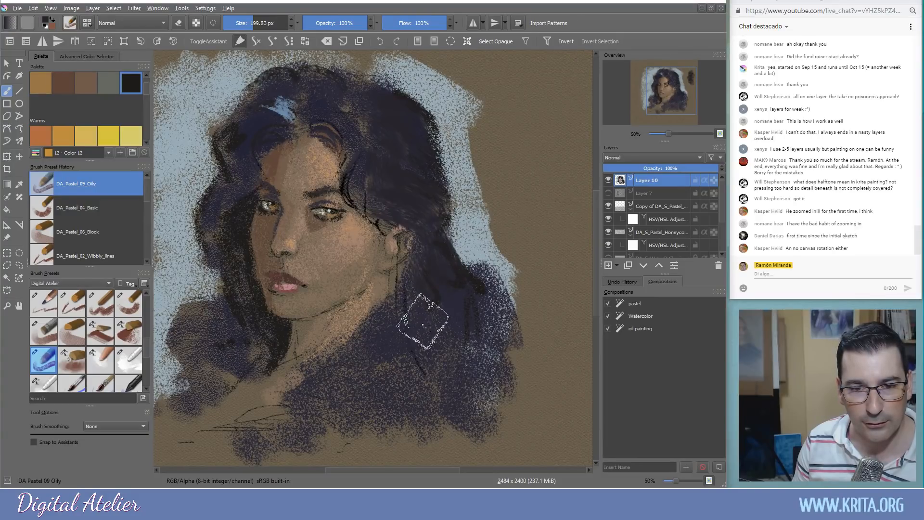
Use DA_Pastel_12_Blender_smear to blend the blue background's right and left edges into the brown paper
click(128, 360)
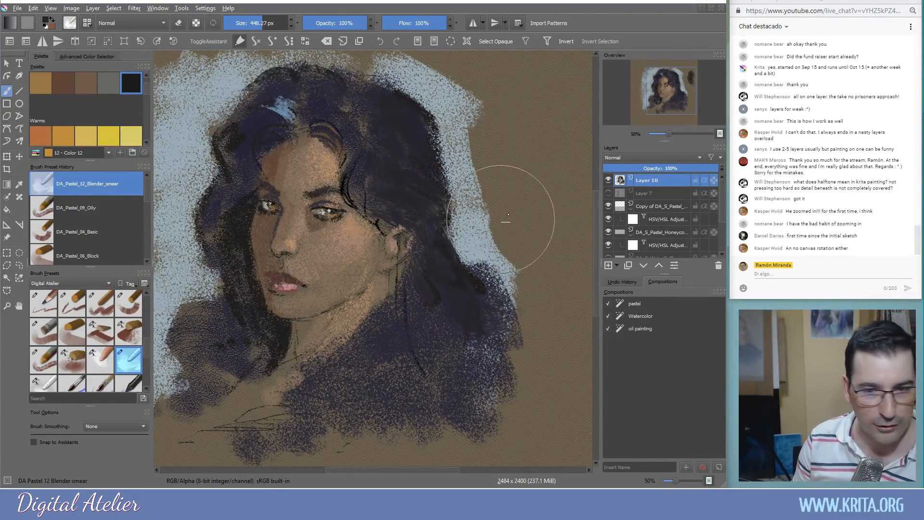
mouse_move(503, 223)
shift+mouse_down()
mouse_move(476, 201)
mouse_move(483, 136)
mouse_move(472, 99)
mouse_move(407, 69)
mouse_move(453, 82)
mouse_move(487, 133)
mouse_move(478, 179)
mouse_move(455, 113)
mouse_move(438, 130)
mouse_move(415, 105)
mouse_move(370, 86)
mouse_move(458, 173)
mouse_move(472, 241)
mouse_move(464, 210)
mouse_move(497, 226)
mouse_move(493, 263)
mouse_move(513, 293)
mouse_move(508, 253)
mouse_move(493, 241)
mouse_move(493, 200)
mouse_move(516, 308)
mouse_move(498, 376)
mouse_move(419, 438)
mouse_move(535, 364)
mouse_move(520, 345)
mouse_move(391, 354)
mouse_move(300, 448)
mouse_move(210, 435)
mouse_move(291, 358)
mouse_move(251, 385)
mouse_move(205, 367)
mouse_move(175, 318)
mouse_move(172, 361)
mouse_move(216, 260)
mouse_move(187, 223)
mouse_move(187, 204)
mouse_move(215, 168)
mouse_move(202, 151)
mouse_move(203, 107)
mouse_move(212, 137)
mouse_move(212, 120)
mouse_move(280, 76)
mouse_move(252, 85)
mouse_move(263, 60)
mouse_move(240, 75)
mouse_move(345, 63)
mouse_move(283, 60)
mouse_move(197, 74)
mouse_move(214, 81)
mouse_move(176, 73)
mouse_move(162, 172)
shift+mouse_up()
scroll(149, 216, down, 2)
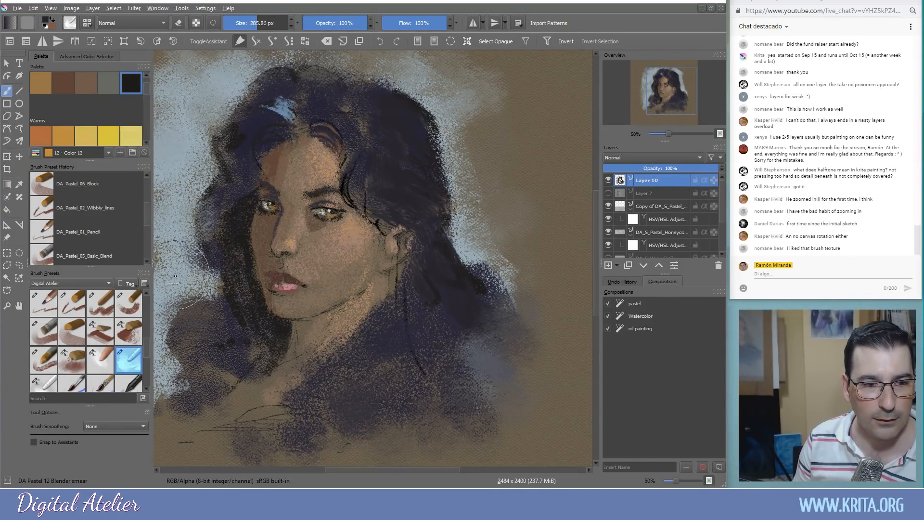
mouse_move(225, 311)
mouse_down()
mouse_move(332, 312)
mouse_move(321, 308)
mouse_up()
mouse_move(243, 205)
mouse_down()
mouse_move(189, 192)
mouse_move(190, 83)
mouse_move(189, 134)
mouse_move(266, 134)
mouse_move(233, 100)
mouse_move(189, 203)
mouse_move(193, 289)
mouse_move(250, 255)
mouse_move(188, 356)
mouse_move(205, 427)
mouse_move(226, 376)
mouse_move(269, 365)
mouse_move(298, 341)
mouse_move(324, 385)
mouse_move(305, 413)
mouse_move(412, 351)
mouse_move(495, 269)
mouse_up()
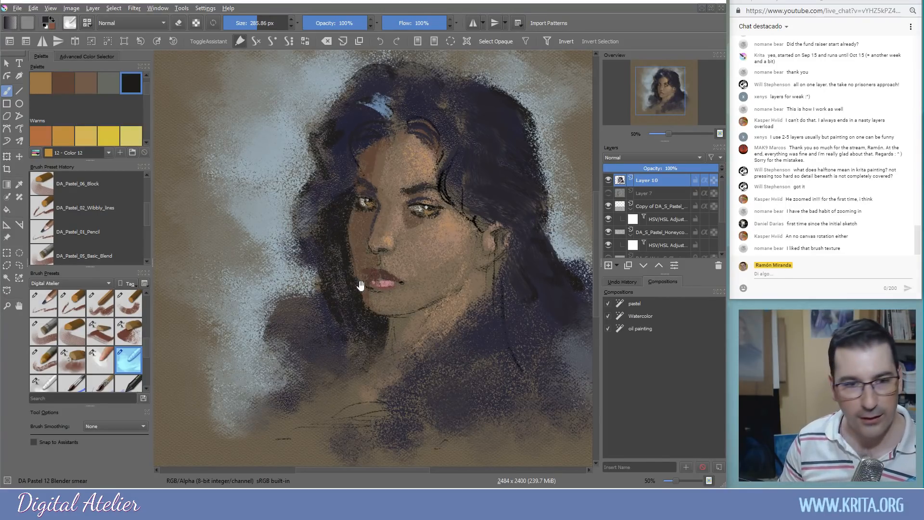
drag(358, 284, 337, 303)
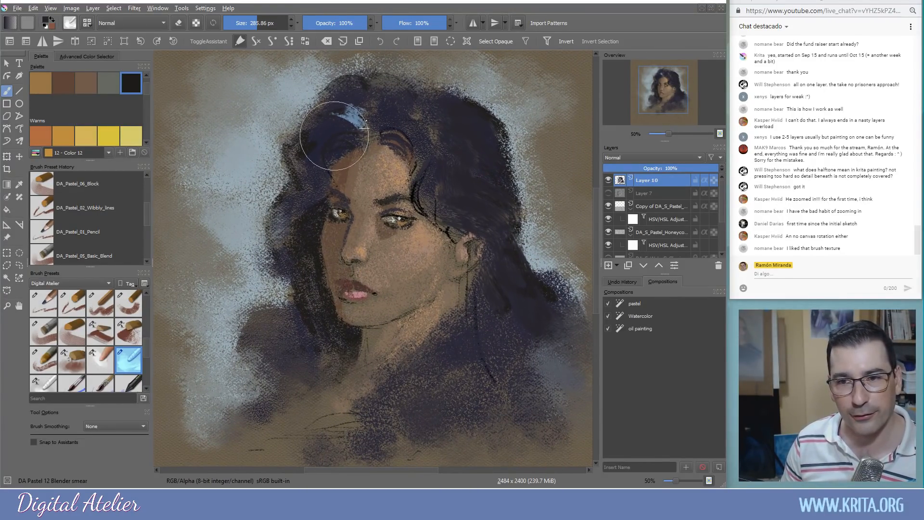
mouse_move(316, 296)
mouse_down()
mouse_move(305, 274)
mouse_move(309, 282)
mouse_up()
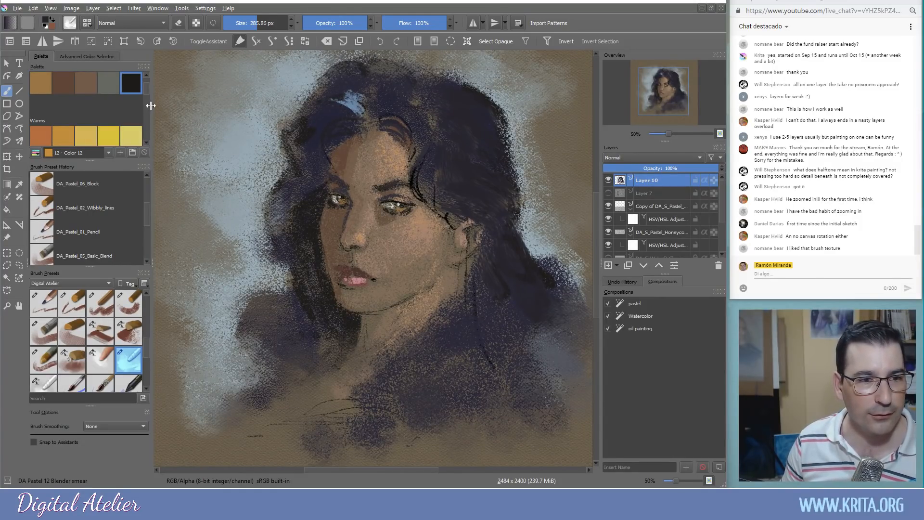
scroll(147, 88, down, 3)
click(109, 105)
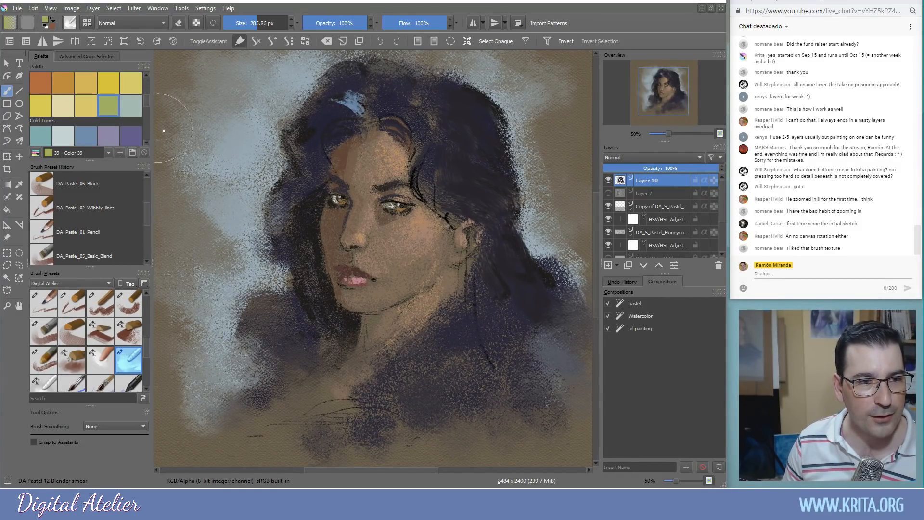
With the basic pastel brush, add a green stroke on the left background, undoing the wider sweep
click(120, 335)
mouse_move(224, 178)
mouse_down()
mouse_move(246, 186)
mouse_move(236, 182)
mouse_move(270, 176)
mouse_up()
mouse_move(238, 213)
mouse_down()
mouse_move(197, 202)
mouse_move(198, 258)
mouse_up()
key(ctrl+z)
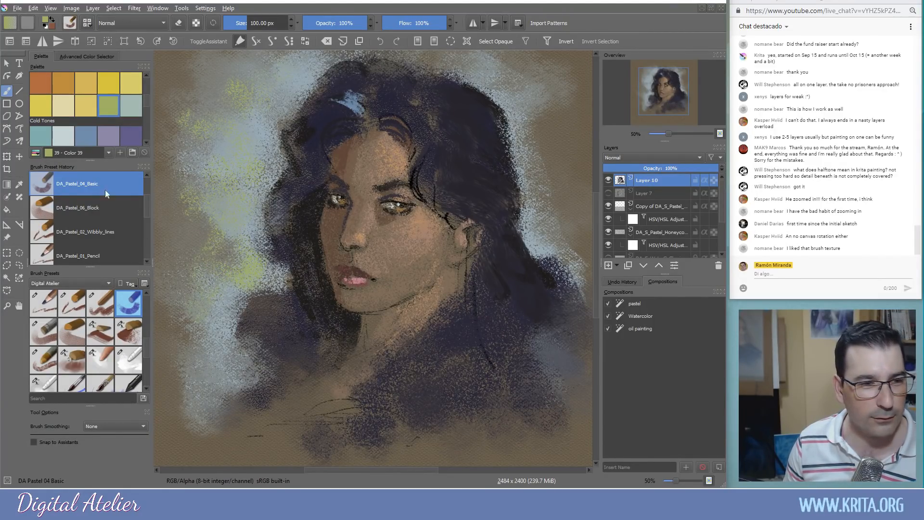
Paint lavender into the background around the hair, top edge and left of the shoulder
click(108, 136)
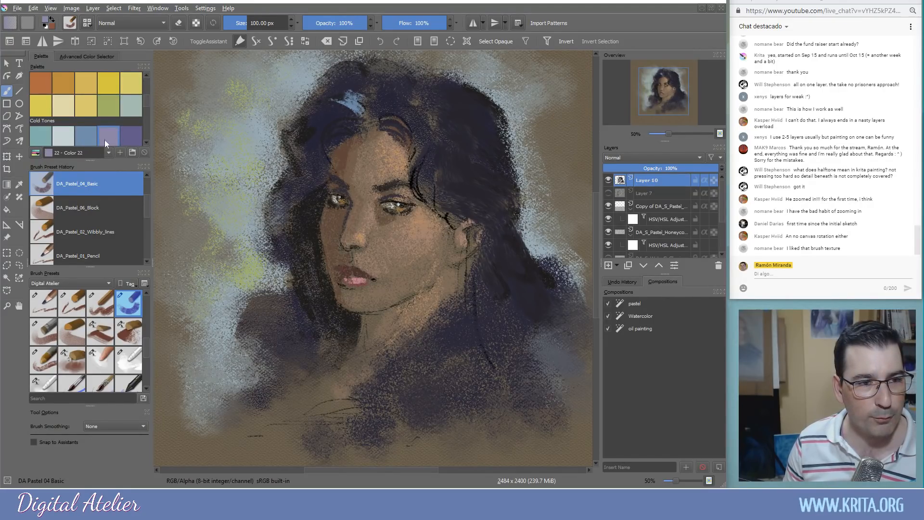
scroll(58, 135, down, 1)
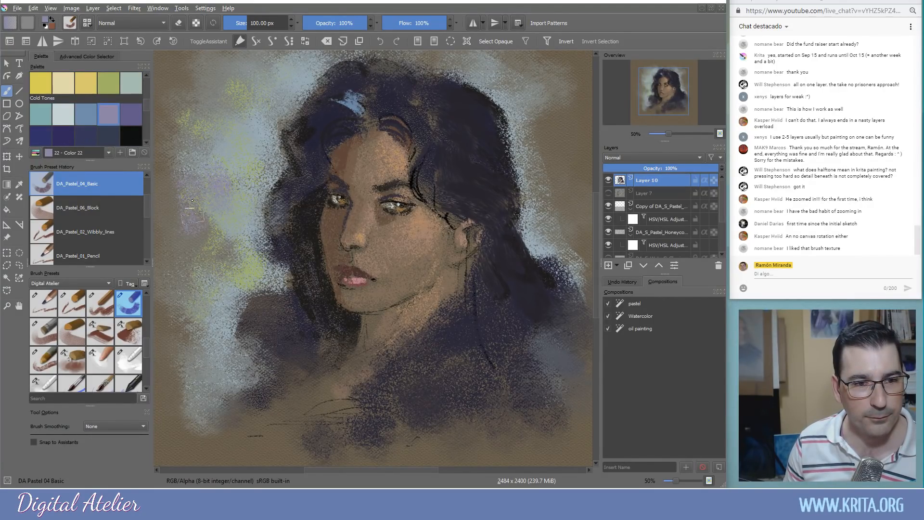
drag(274, 81, 288, 96)
drag(333, 57, 351, 49)
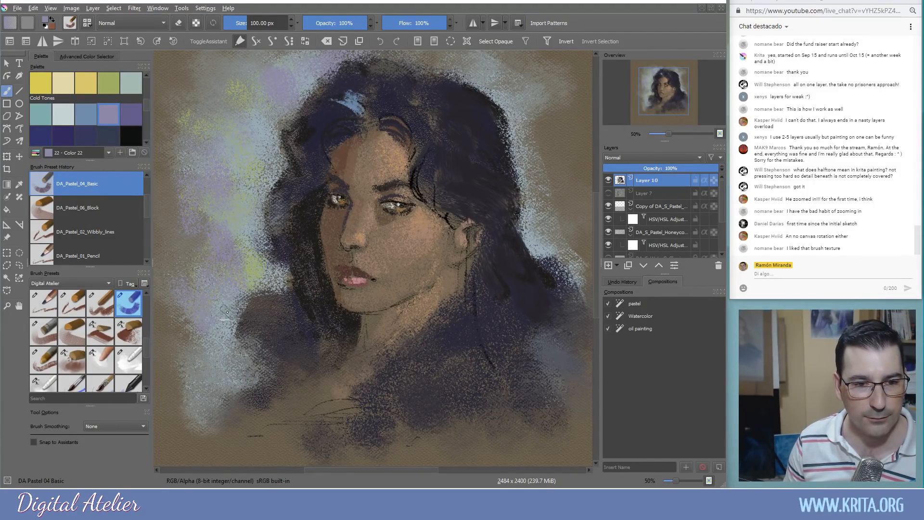
mouse_move(235, 361)
mouse_down()
mouse_move(253, 349)
mouse_move(250, 364)
mouse_up()
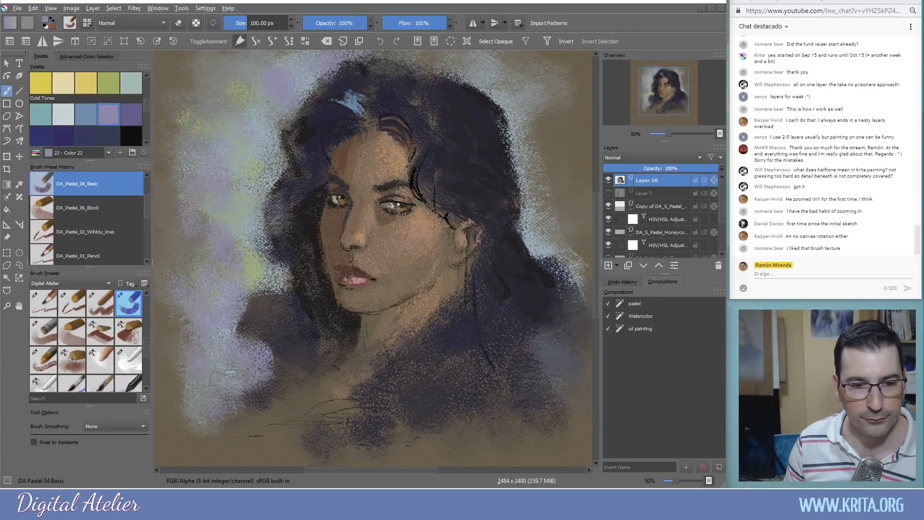
drag(488, 79, 527, 177)
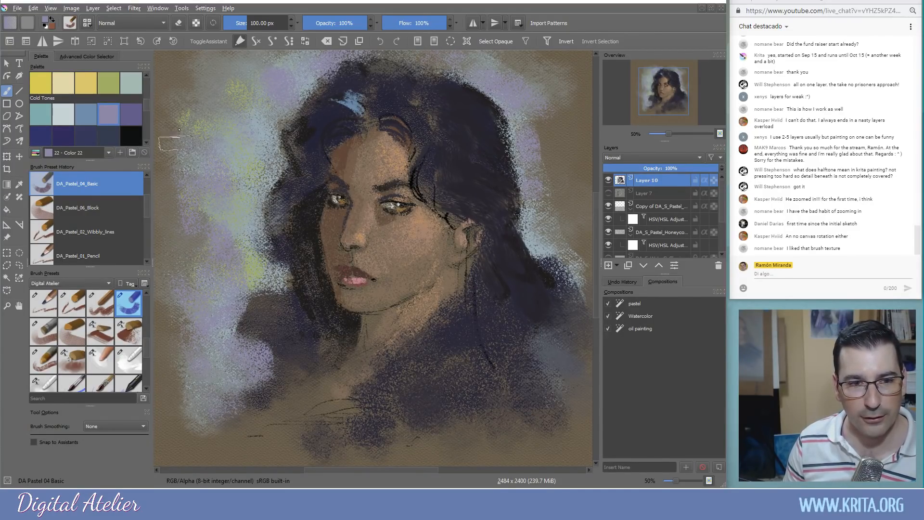
Try pale blue patches left and right of the hair, then undo both
mouse_move(232, 204)
mouse_down()
mouse_move(211, 189)
mouse_move(184, 183)
mouse_move(270, 165)
mouse_move(250, 207)
mouse_up()
key(ctrl+z)
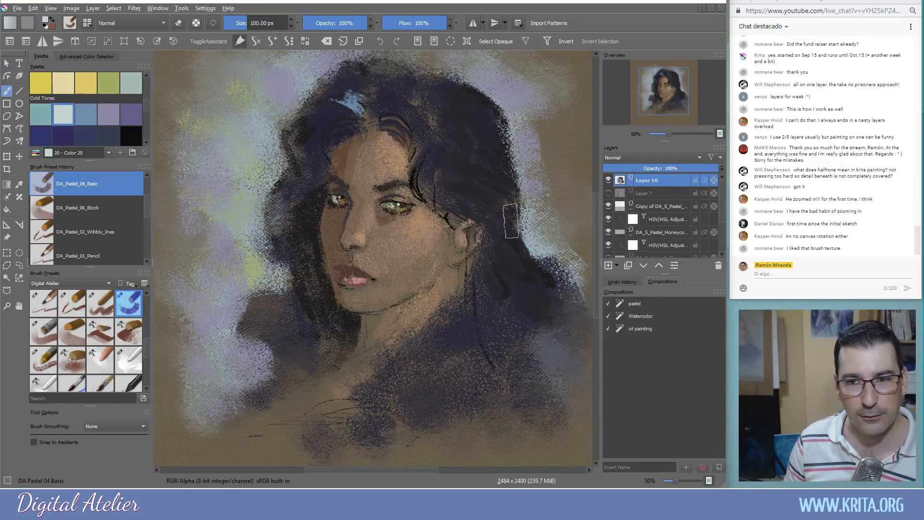
mouse_move(525, 233)
mouse_down()
mouse_move(558, 221)
mouse_move(531, 194)
mouse_move(532, 167)
mouse_move(559, 187)
mouse_move(523, 240)
mouse_move(554, 255)
mouse_up()
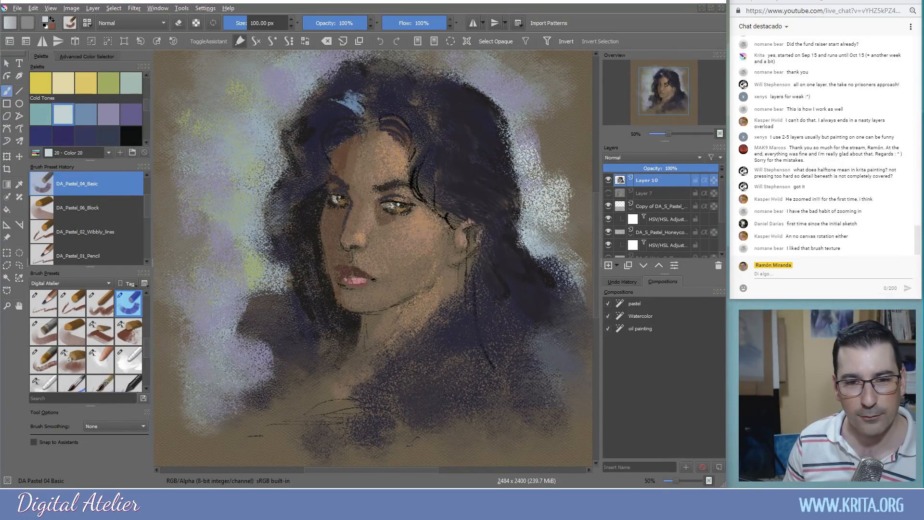
key(ctrl+z)
key(ctrl+z)
Undo the skin-brown patch scrubbed onto the hair and sample the blue-grey hair colour
ctrl+click(428, 229)
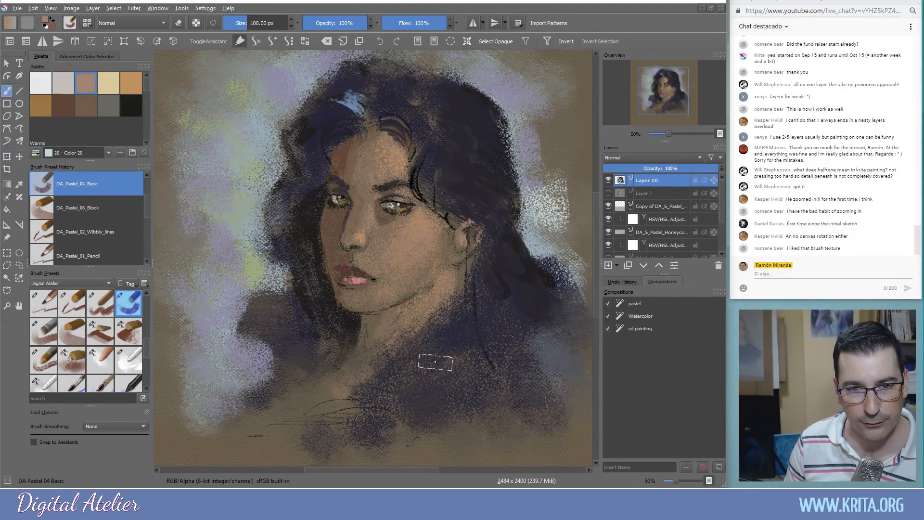
drag(440, 121, 462, 137)
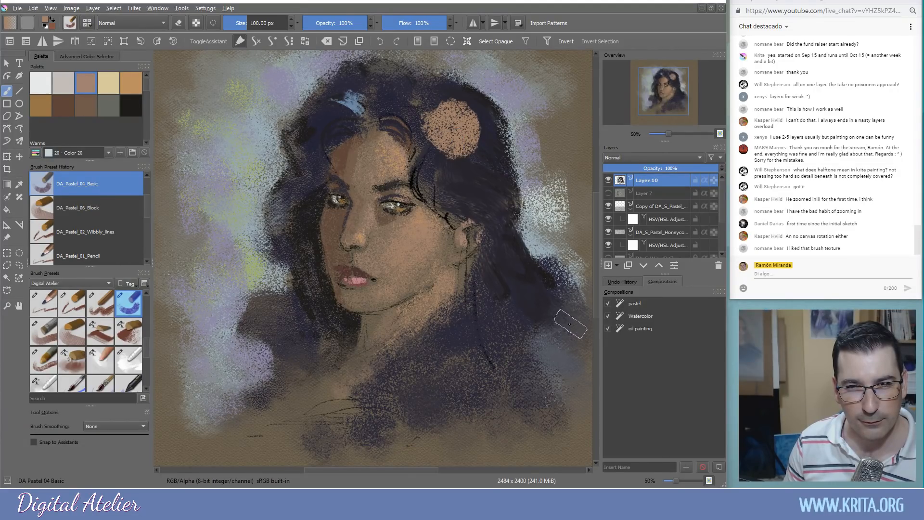
key(ctrl+z)
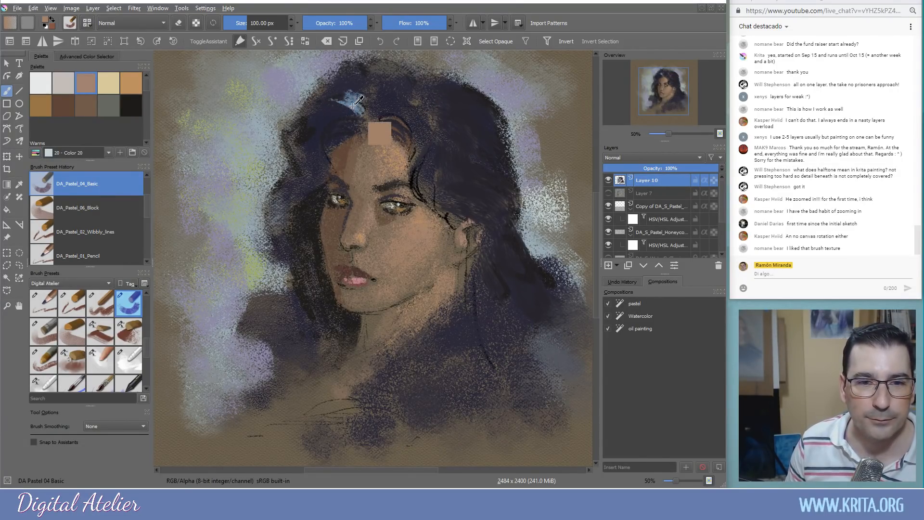
ctrl+click(354, 104)
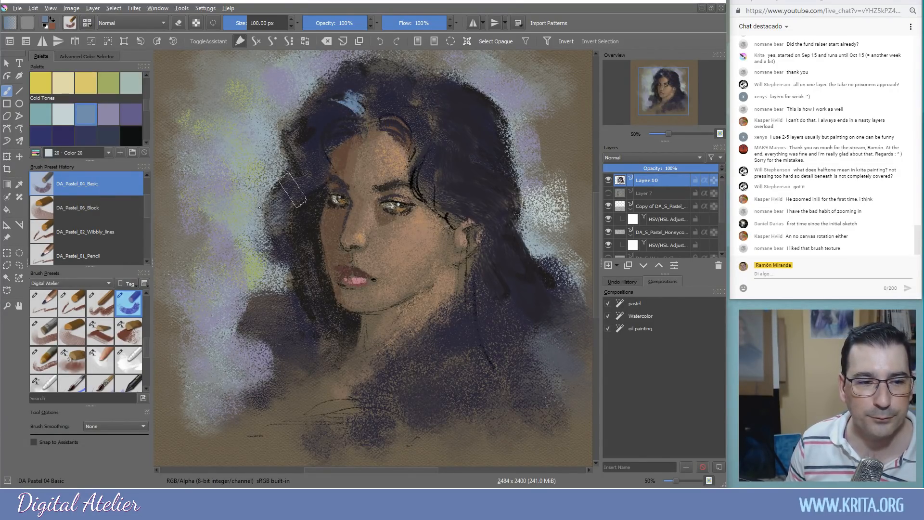
click(53, 366)
Choose the dark blue Color 26 swatch as paint colour and reduce the brush size
ctrl+click(335, 133)
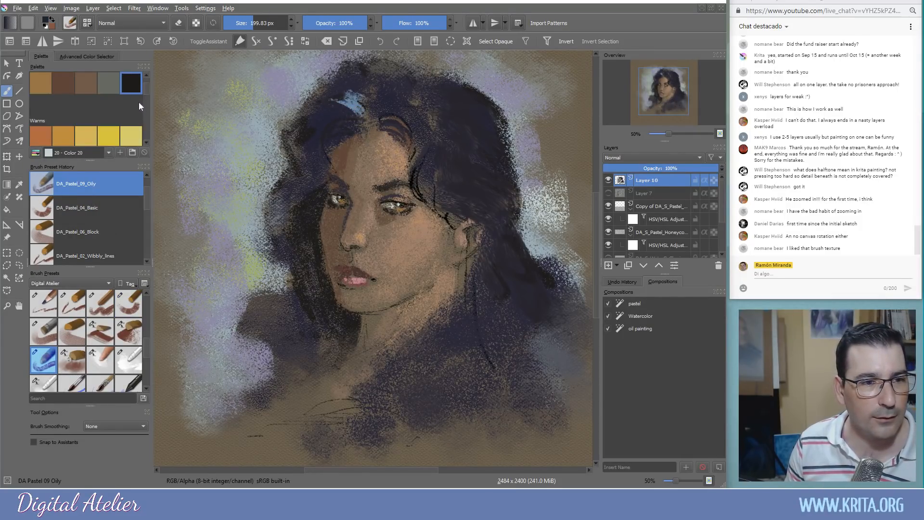
drag(144, 86, 148, 108)
click(88, 109)
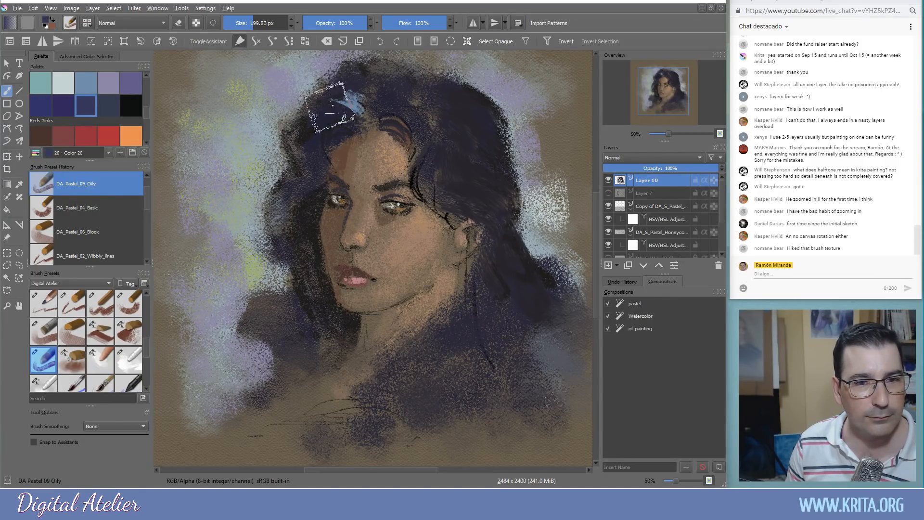
key(bracketleft)
key(bracketleft)
key(bracketleft)
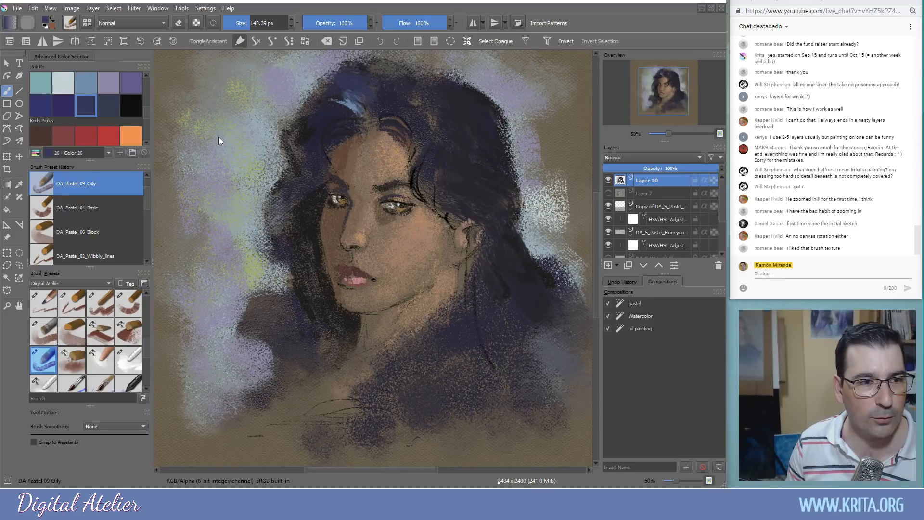
Float the Palette docker, make it narrower and taller, and park it right of the portrait
double_click(40, 68)
drag(135, 117, 178, 137)
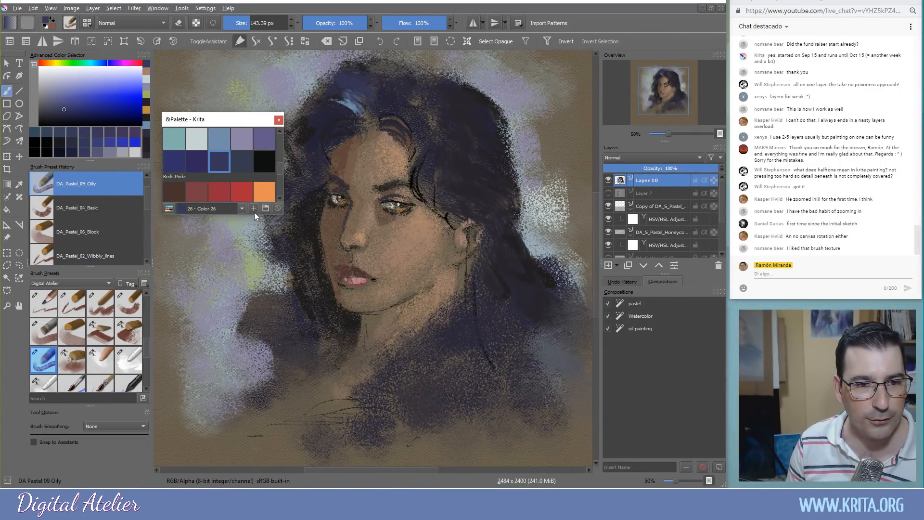
drag(285, 215, 261, 214)
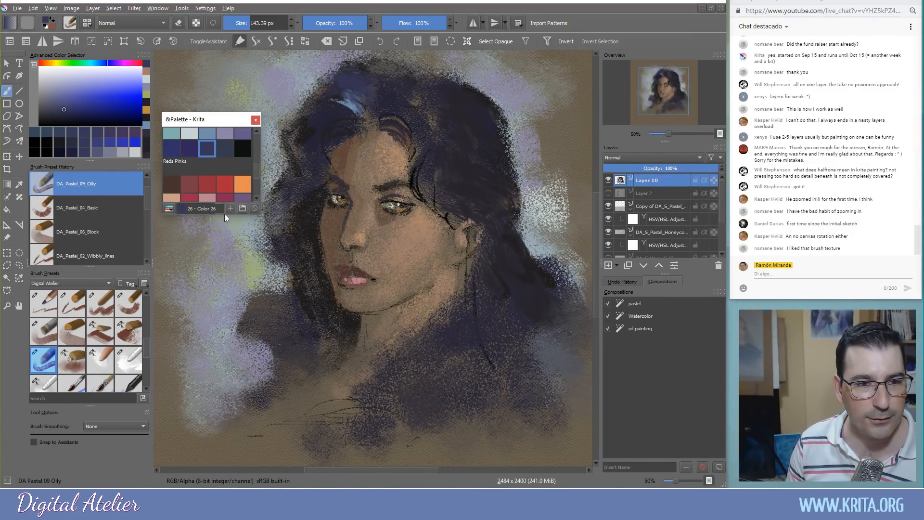
click(224, 214)
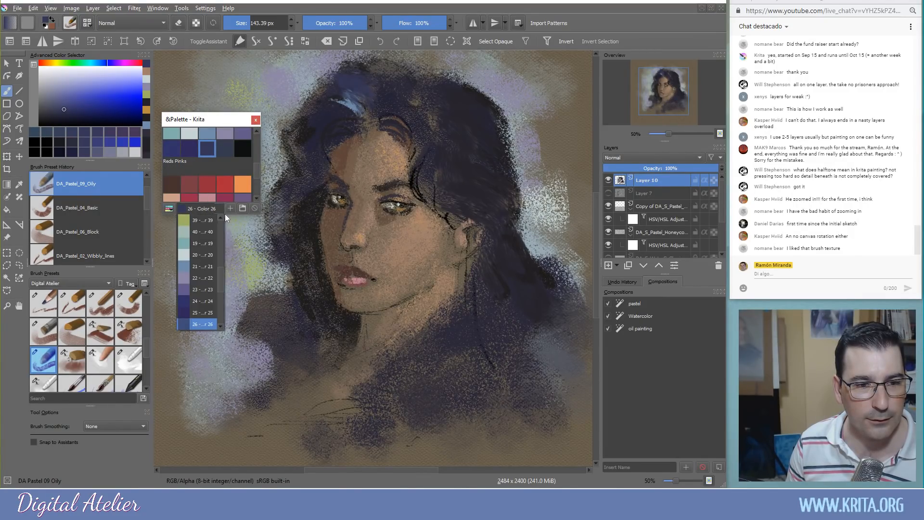
click(239, 216)
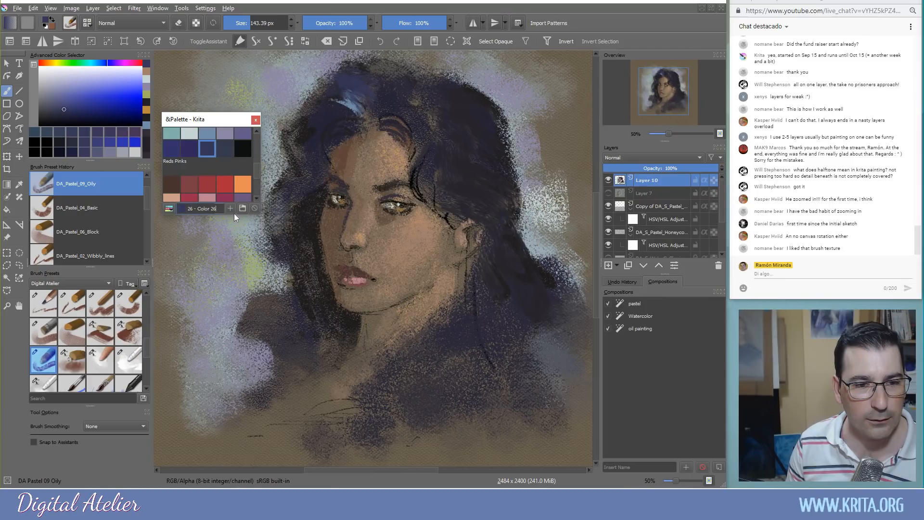
drag(233, 215, 237, 370)
drag(256, 212, 256, 163)
drag(214, 120, 532, 209)
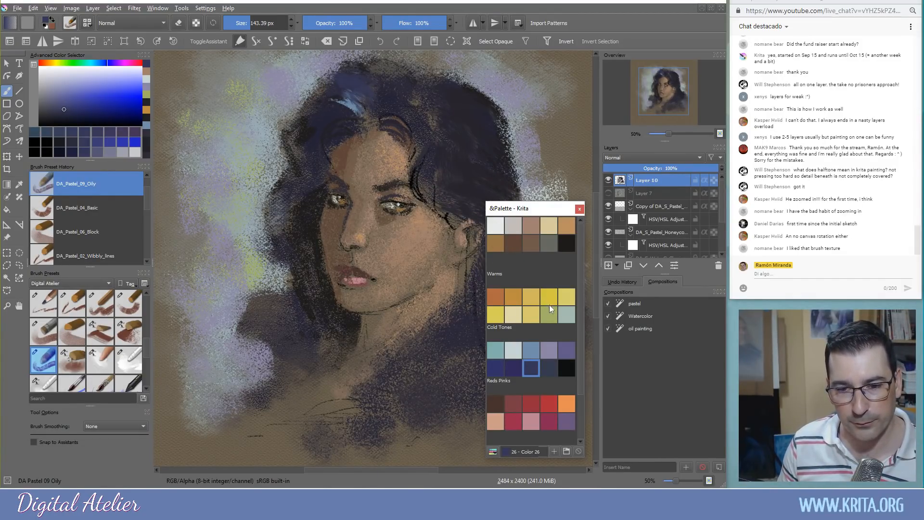
Paint light grey-green highlights into the hair with an ~81 px brush, undoing the pale strokes
click(565, 314)
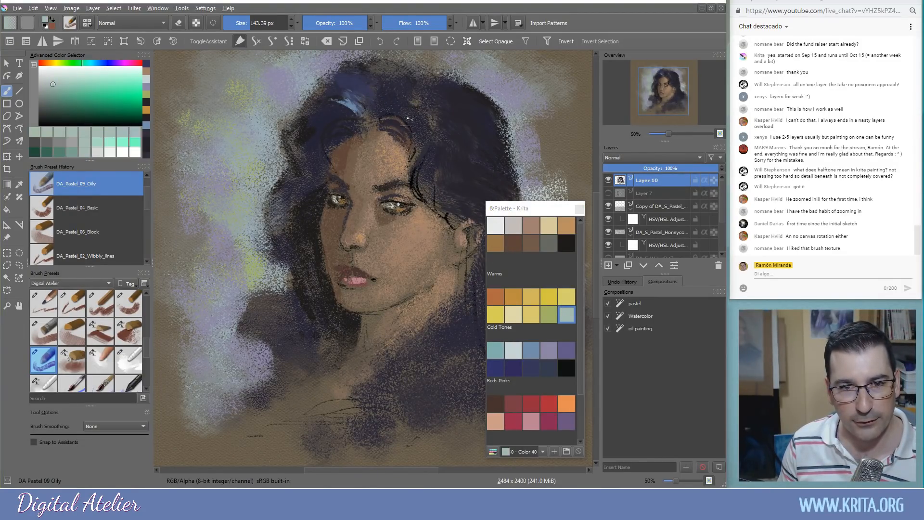
mouse_move(418, 124)
shift+mouse_down()
mouse_move(388, 123)
mouse_move(354, 88)
mouse_move(379, 77)
shift+mouse_up()
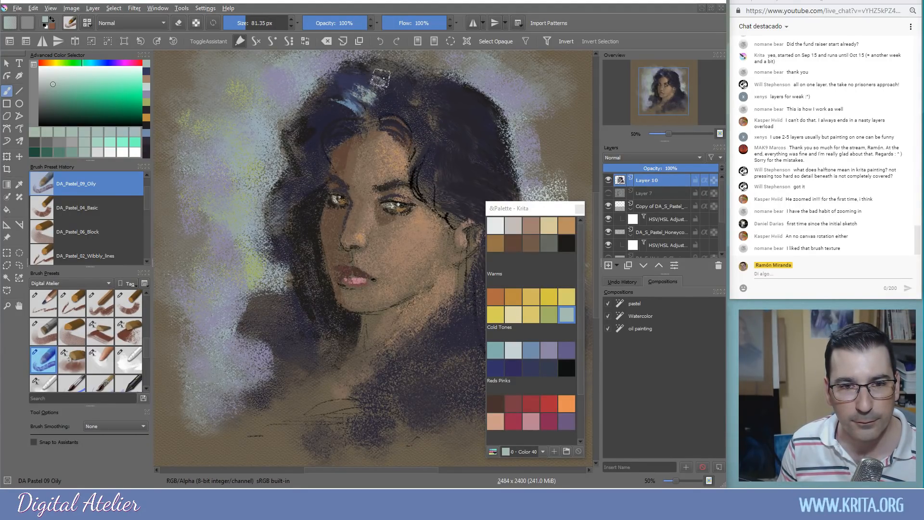
drag(348, 118, 333, 114)
mouse_move(418, 117)
mouse_down()
mouse_move(431, 142)
mouse_move(432, 117)
mouse_move(440, 120)
mouse_move(451, 143)
mouse_move(437, 156)
mouse_move(446, 140)
mouse_move(430, 144)
mouse_move(448, 159)
mouse_move(455, 101)
mouse_move(463, 104)
mouse_move(475, 153)
mouse_up()
key(ctrl+z)
key(ctrl+z)
key(ctrl+z)
key(ctrl+z)
key(ctrl+z)
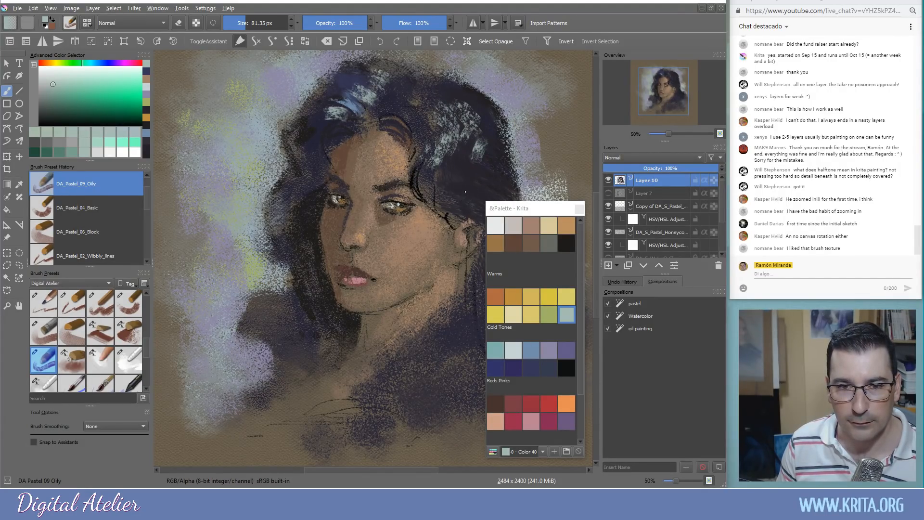
key(ctrl+z)
key(ctrl+z)
key(ctrl+z)
key(ctrl+z)
key(ctrl+z)
key(ctrl+z)
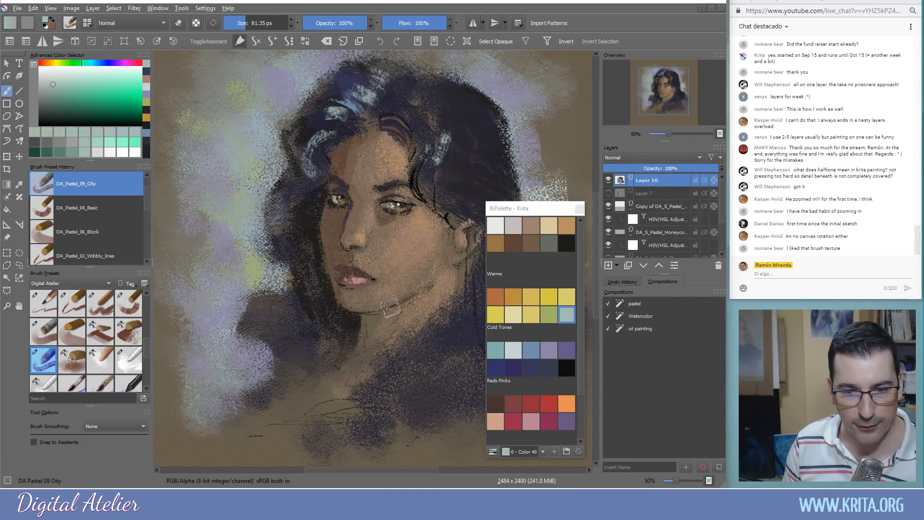
Pick a saturated dark brown using the floating palette and the pop-up colour palette
click(514, 245)
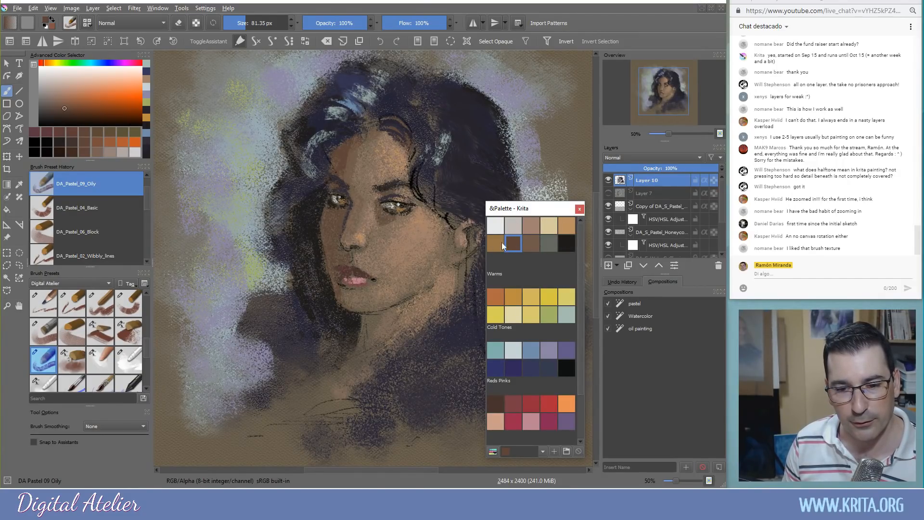
click(496, 404)
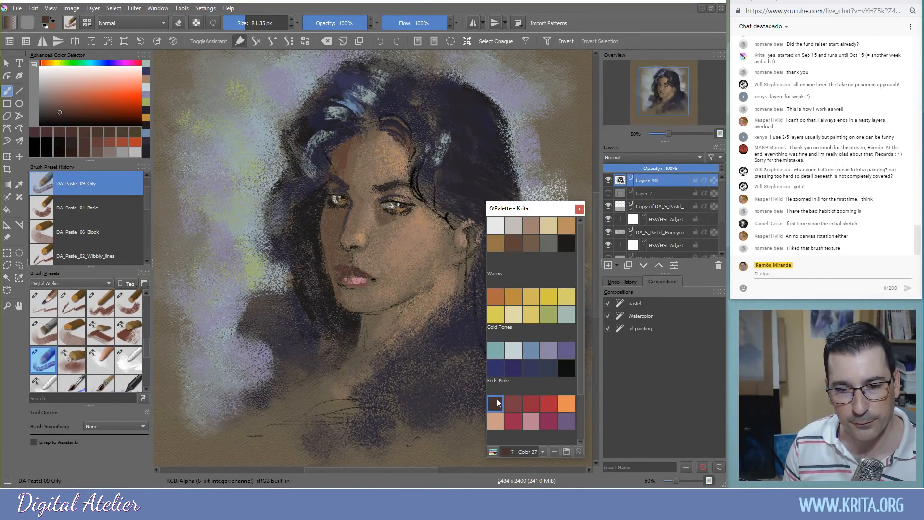
click(515, 250)
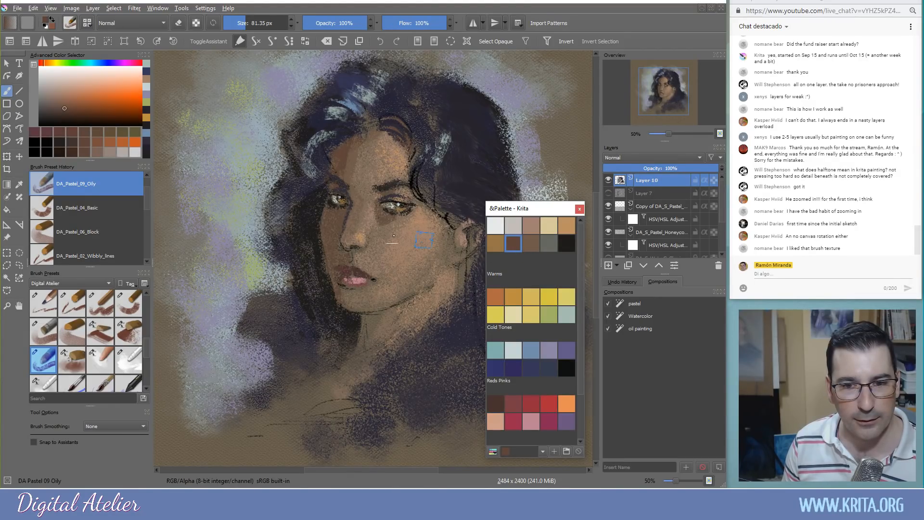
right_click(283, 197)
mouse_move(286, 207)
mouse_down()
mouse_move(284, 198)
mouse_move(344, 337)
mouse_up()
click(346, 344)
mouse_move(58, 119)
mouse_down()
mouse_move(83, 116)
mouse_move(72, 118)
mouse_up()
Dab dark brown near the nose and sample a dark brown from beside it
drag(330, 331, 332, 333)
drag(361, 215, 345, 223)
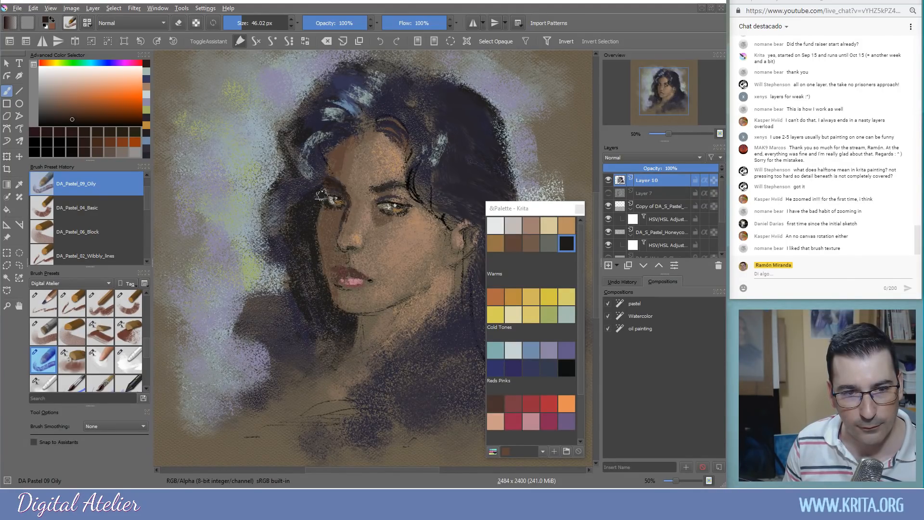
ctrl+click(327, 230)
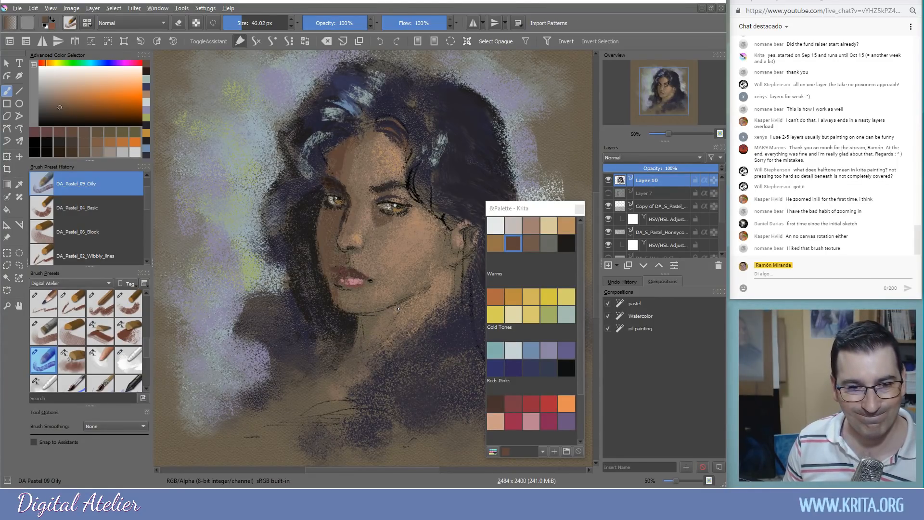
Sample the skin colour, glaze the nose bridge, and lighten and thin the right eyebrow's top
ctrl+click(359, 230)
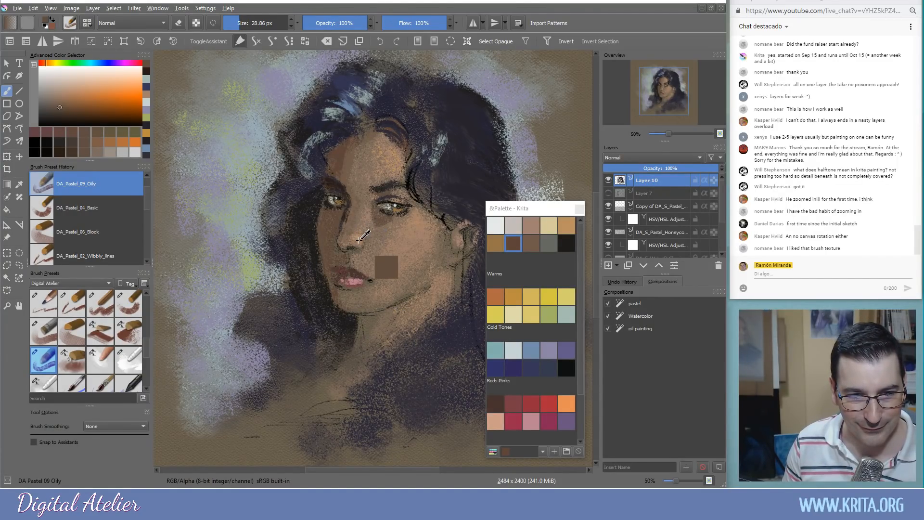
key([)
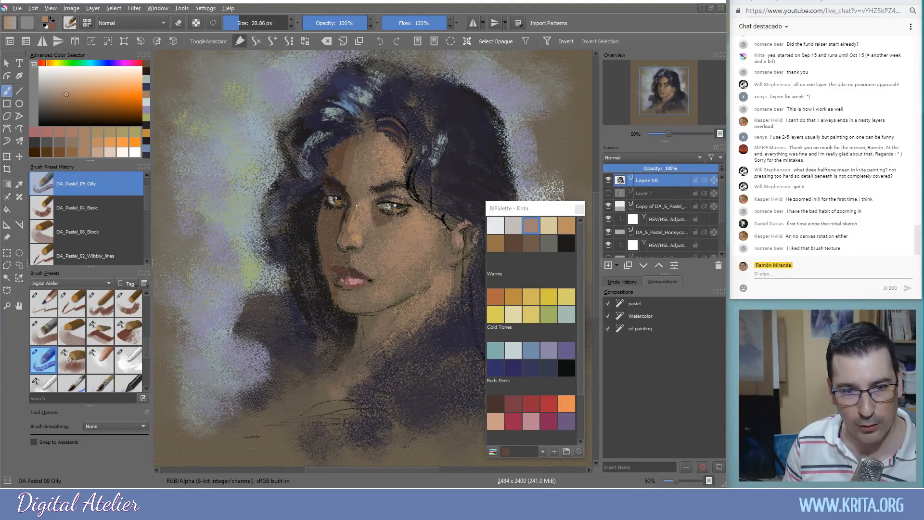
drag(358, 203, 370, 210)
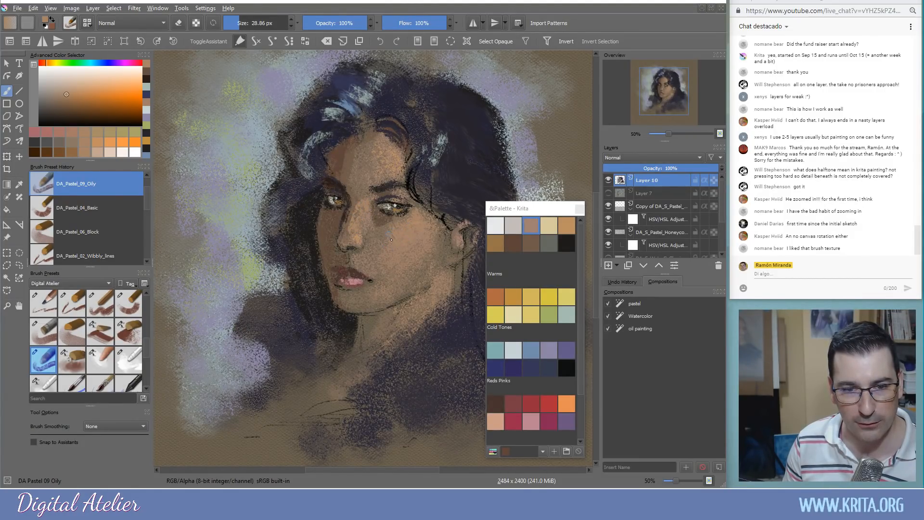
shift+drag(394, 248, 404, 244)
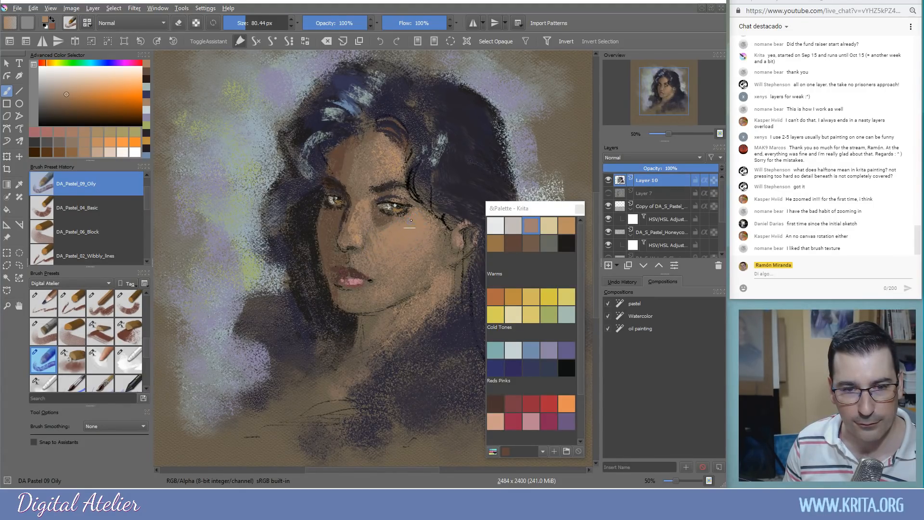
drag(386, 187, 379, 183)
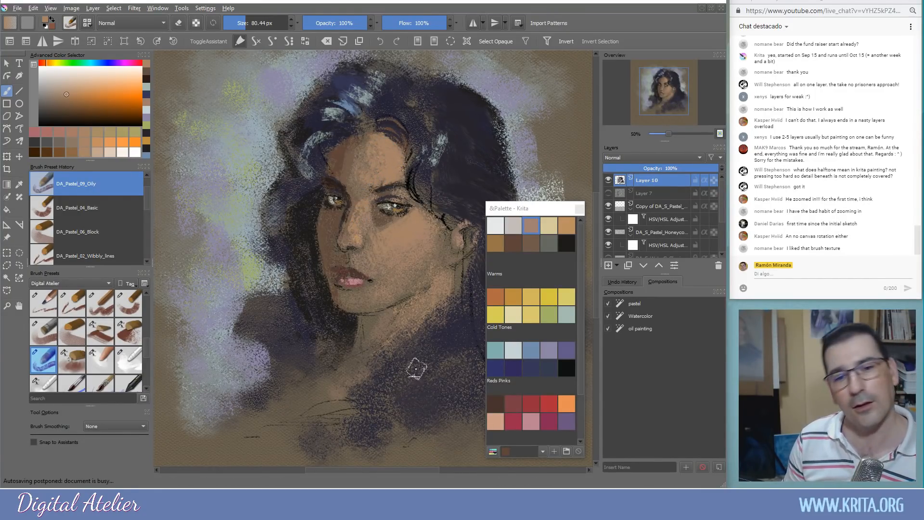
Add orange-tan to the forehead and light tan to the cheek below the right eye
click(548, 226)
click(568, 224)
mouse_move(395, 166)
mouse_down()
mouse_move(387, 169)
mouse_move(382, 153)
mouse_up()
click(549, 226)
mouse_move(402, 223)
mouse_down()
mouse_move(412, 235)
mouse_move(404, 237)
mouse_move(420, 228)
mouse_up()
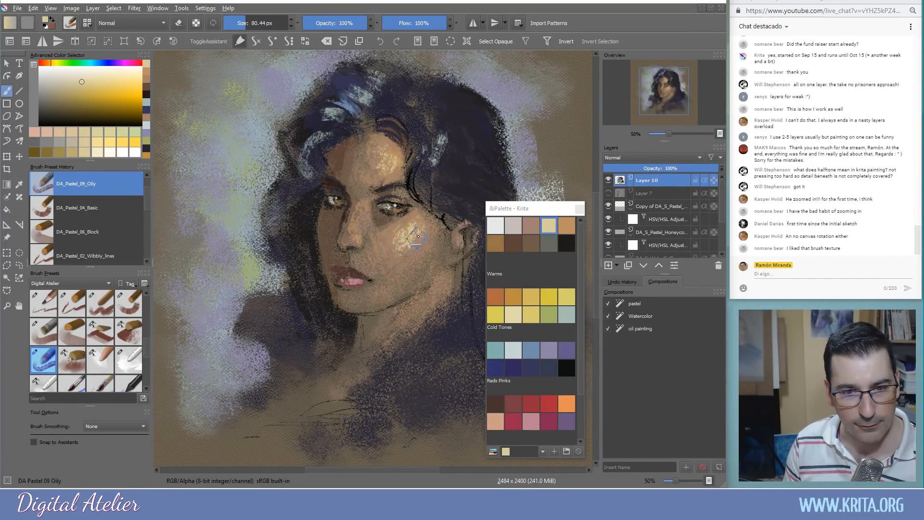
Hatch dark reddish-brown shadow on the neck under the jaw, then pick a peach swatch
shift+drag(370, 223, 357, 210)
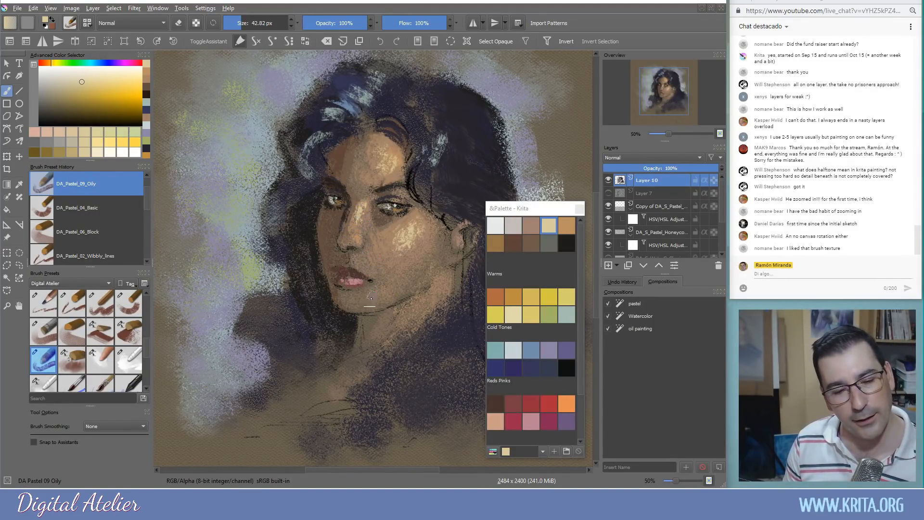
click(515, 251)
click(496, 404)
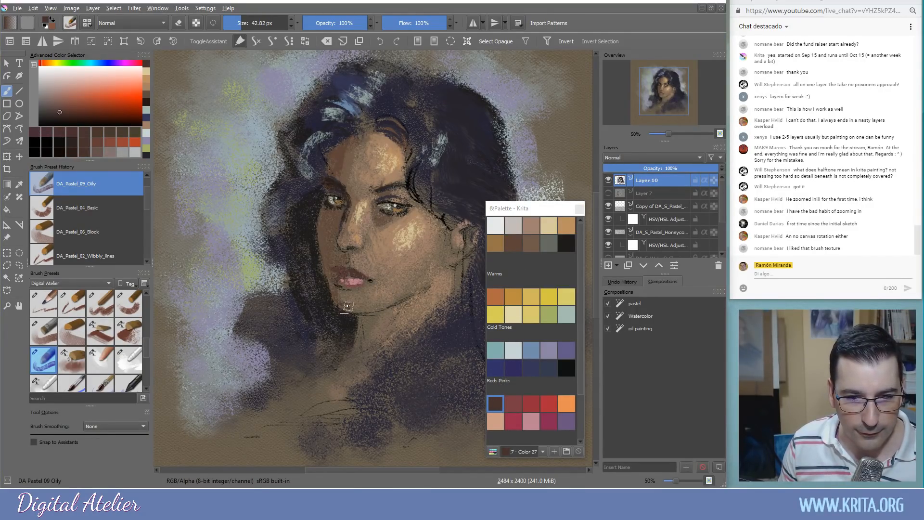
mouse_move(375, 327)
mouse_down()
mouse_move(392, 310)
mouse_move(370, 331)
mouse_up()
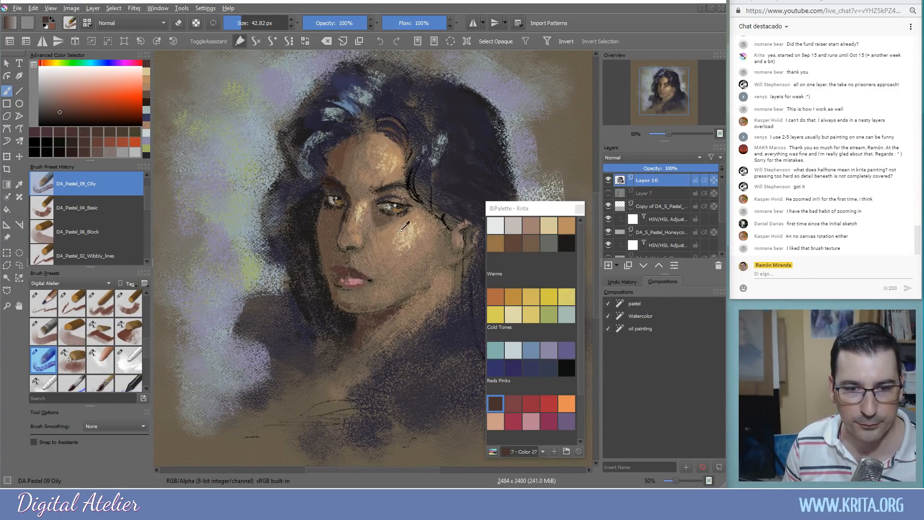
click(495, 421)
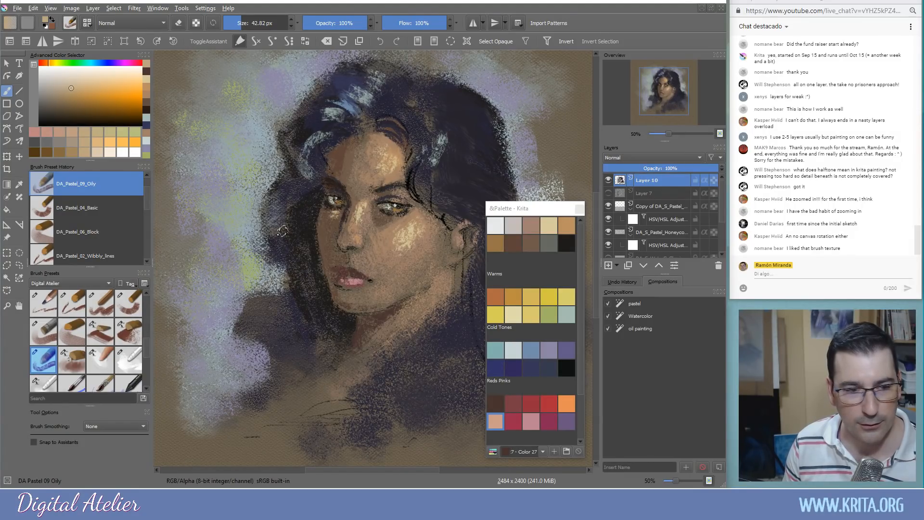
click(53, 329)
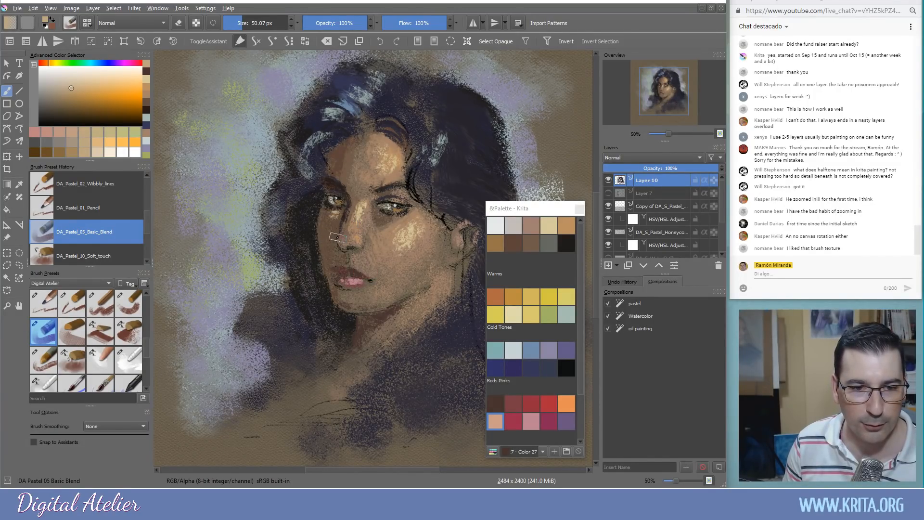
Shrink the brush, sample dark navy from the painting and paint it over the lower neck and shoulder
key(bracketleft)
key(bracketleft)
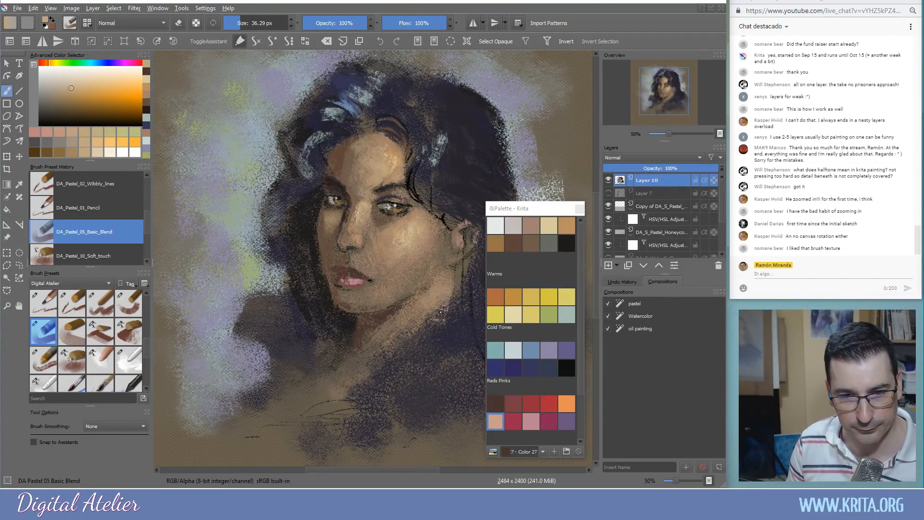
ctrl+click(469, 289)
mouse_move(457, 299)
mouse_down()
mouse_move(438, 312)
mouse_move(415, 308)
mouse_move(427, 319)
mouse_move(413, 347)
mouse_up()
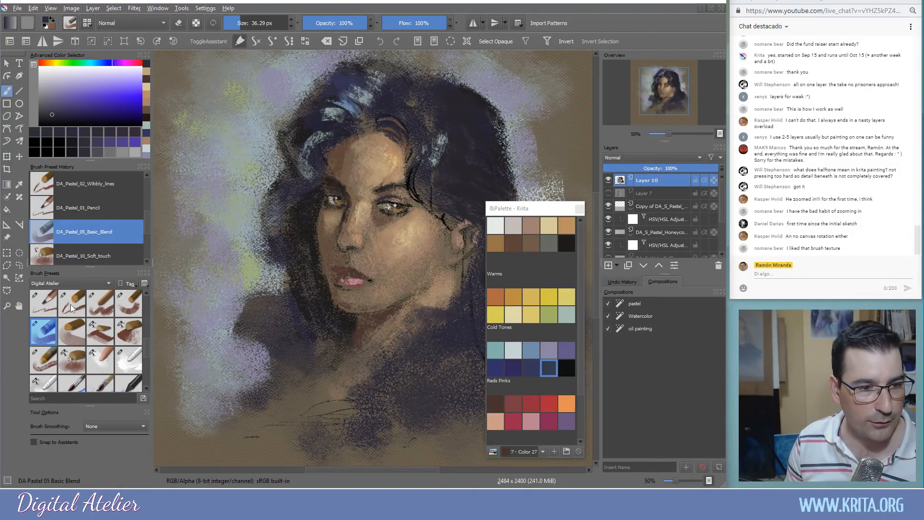
click(52, 305)
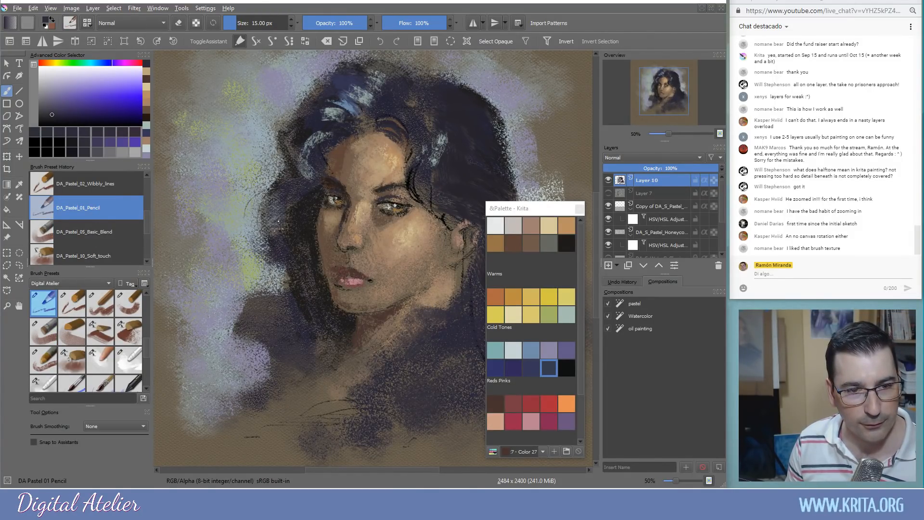
Draw a thin dark pencil line along the cheek-hair edge and a curve left of the jaw
drag(248, 266, 266, 212)
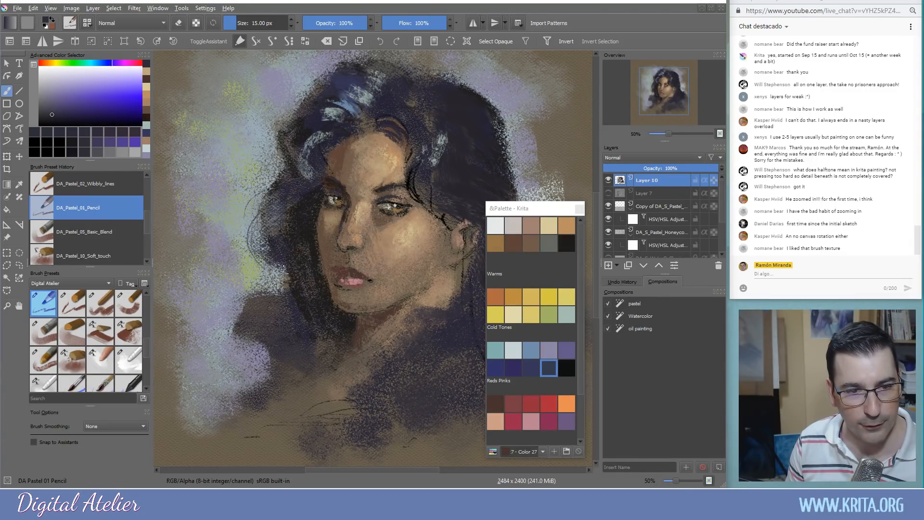
mouse_move(243, 304)
mouse_down()
mouse_move(227, 309)
mouse_move(236, 368)
mouse_up()
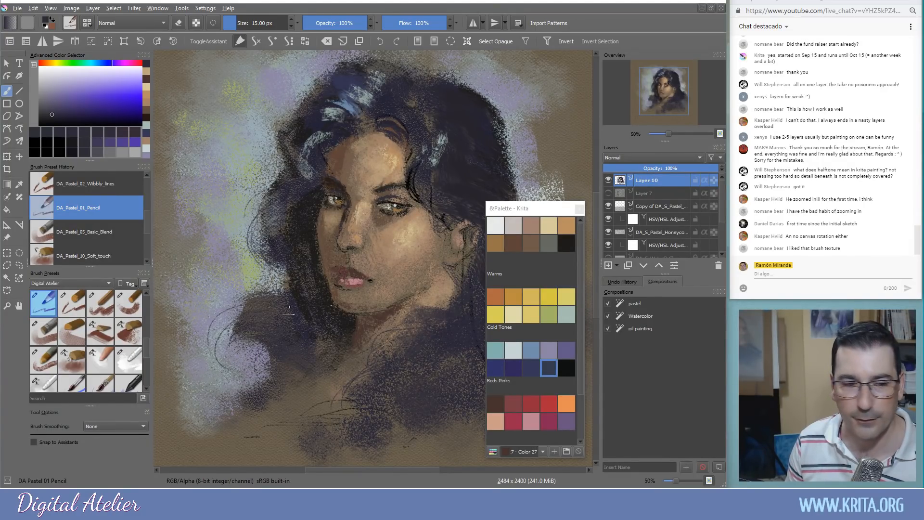
click(92, 337)
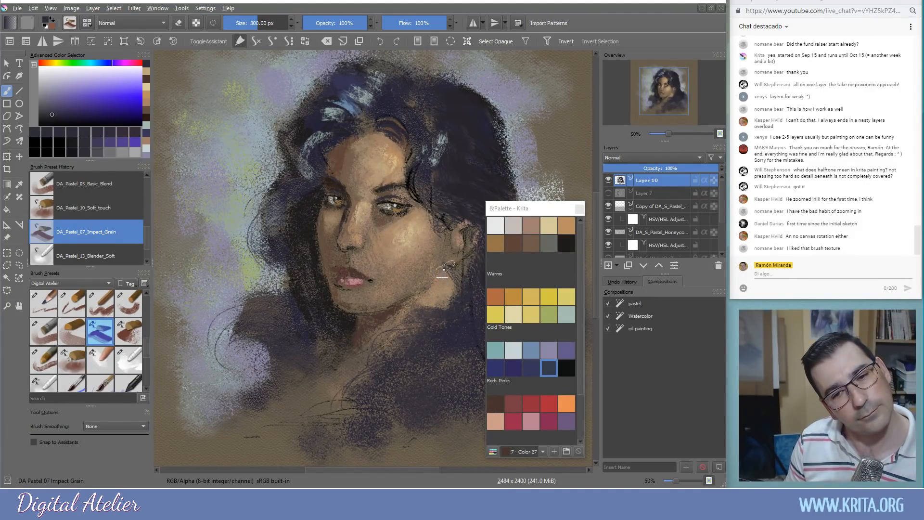
Scrub dark Impact Grain texture over the neck-hair edge, trimming the brush to about 279 px
mouse_move(457, 278)
mouse_down()
mouse_move(468, 262)
mouse_move(467, 270)
mouse_up()
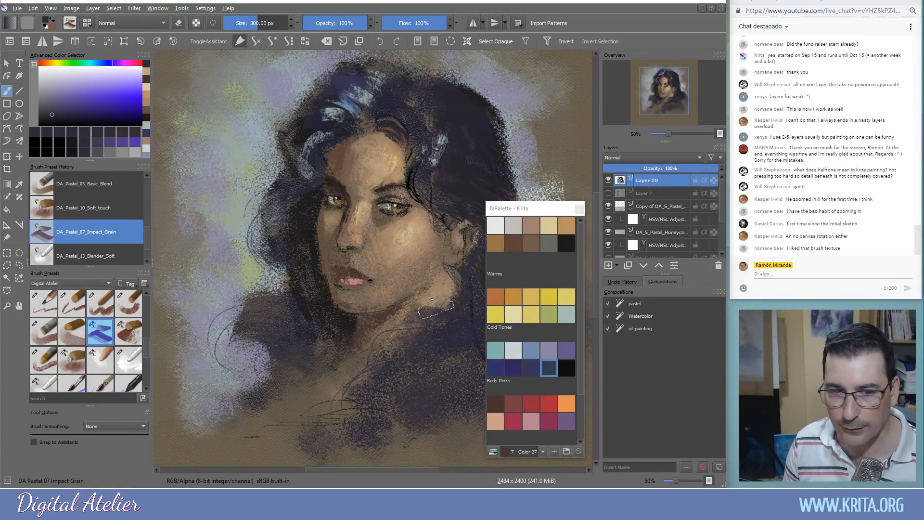
drag(434, 232, 436, 232)
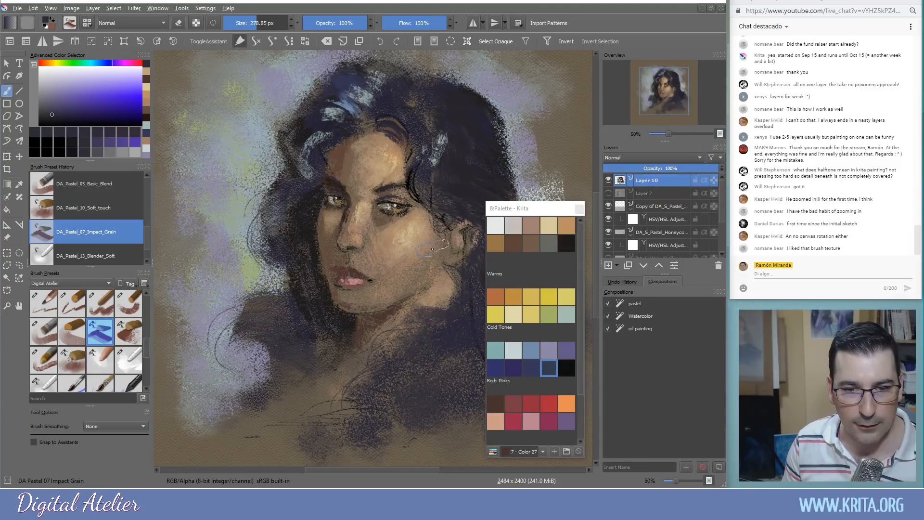
mouse_move(401, 322)
mouse_down()
mouse_move(371, 311)
mouse_move(385, 332)
mouse_up()
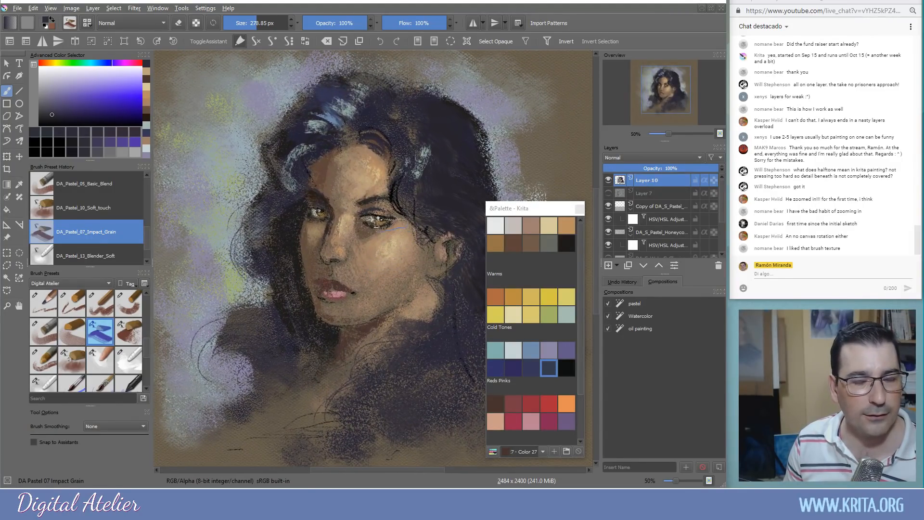
mouse_move(372, 255)
mouse_down()
mouse_move(357, 243)
mouse_move(366, 242)
mouse_up()
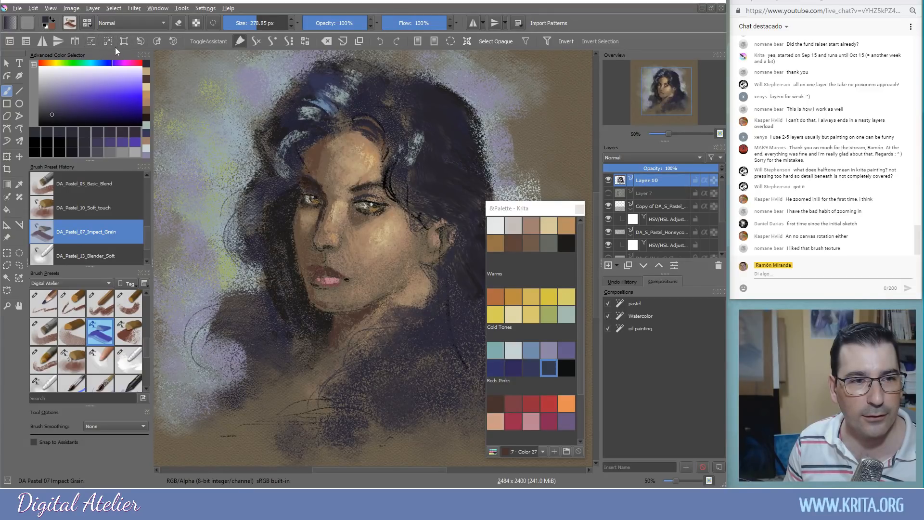
Rotate the canvas back and forth to inspect the portrait, then reset it upright
click(142, 42)
click(140, 42)
click(140, 42)
click(139, 41)
click(139, 41)
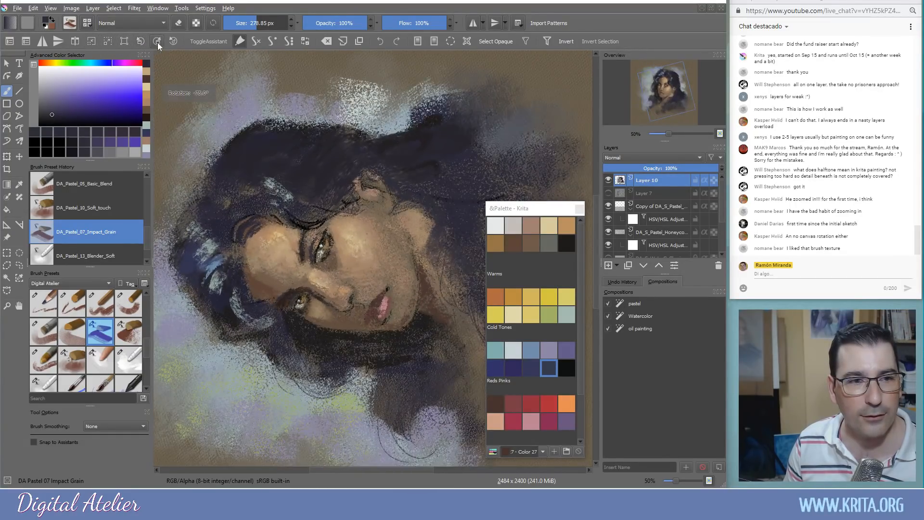
click(156, 42)
click(158, 42)
click(158, 42)
click(158, 42)
click(158, 41)
click(158, 41)
click(143, 42)
click(143, 42)
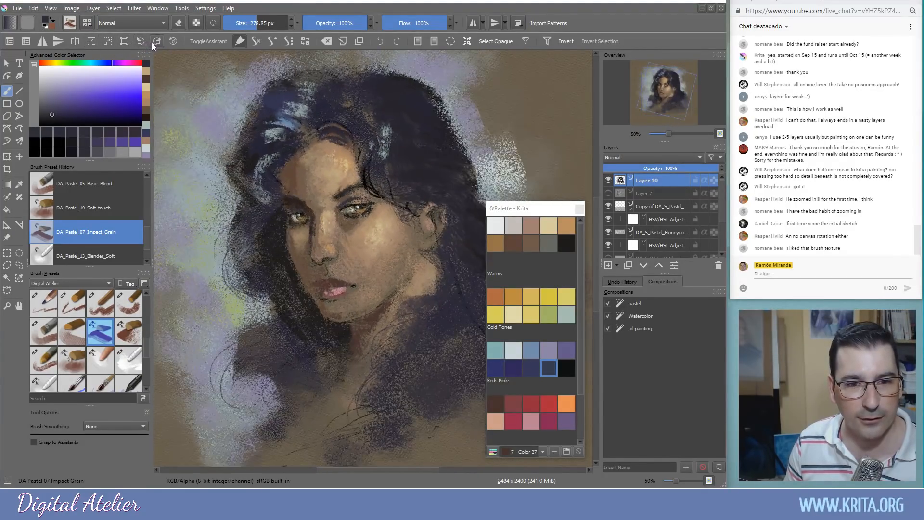
click(157, 42)
click(140, 41)
click(140, 41)
click(140, 40)
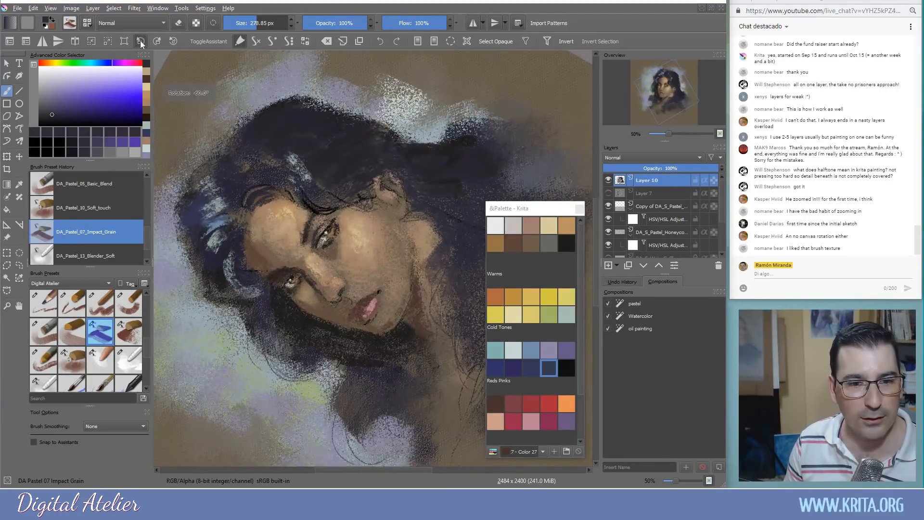
click(140, 41)
click(140, 40)
click(172, 41)
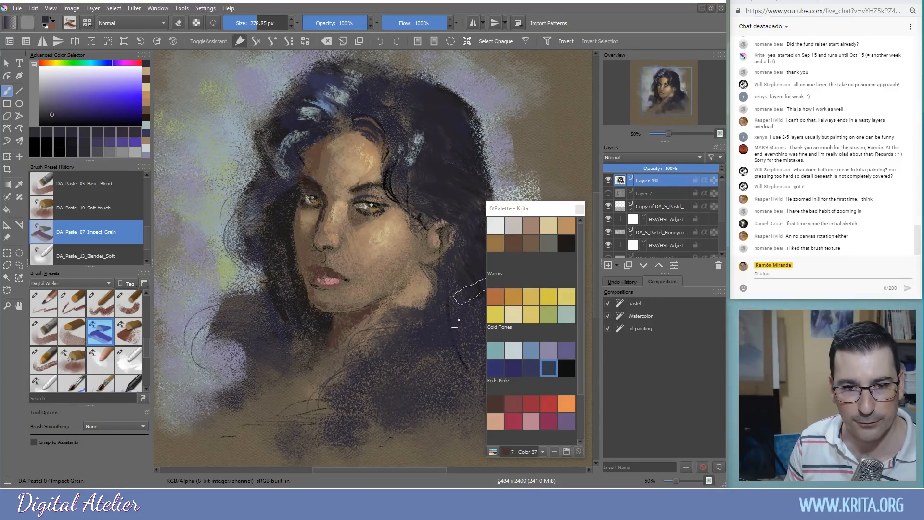
Sample near-black from the hair and darken its top and right side
ctrl+click(426, 160)
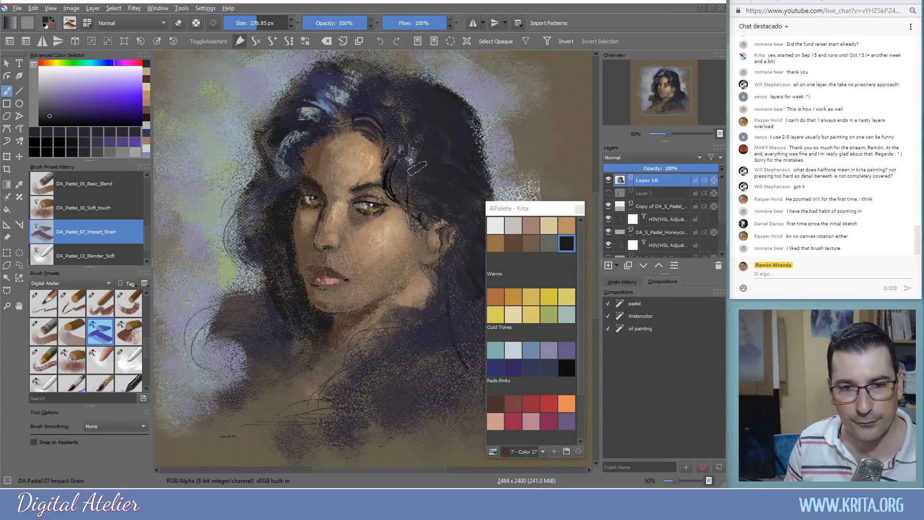
drag(418, 169, 394, 104)
mouse_move(429, 134)
mouse_down()
mouse_move(385, 87)
mouse_move(446, 86)
mouse_up()
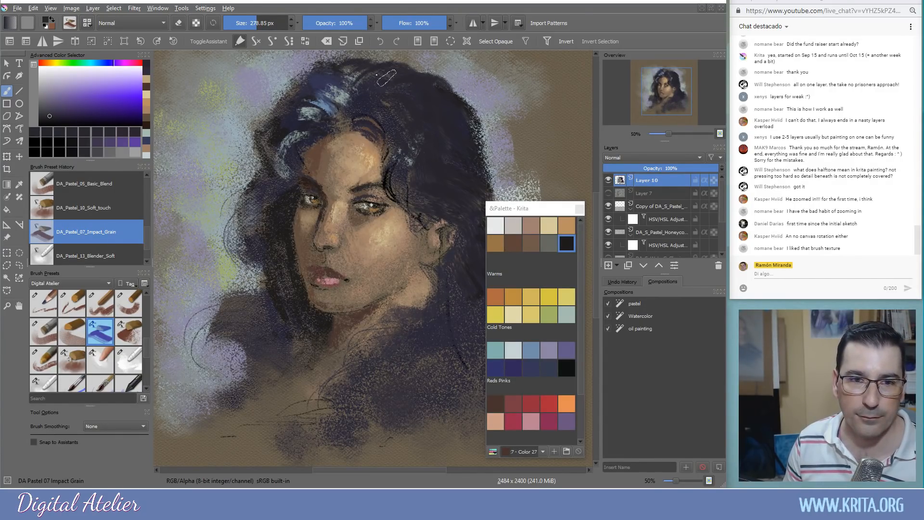
mouse_move(455, 123)
mouse_down()
mouse_move(486, 165)
mouse_move(449, 96)
mouse_move(469, 159)
mouse_up()
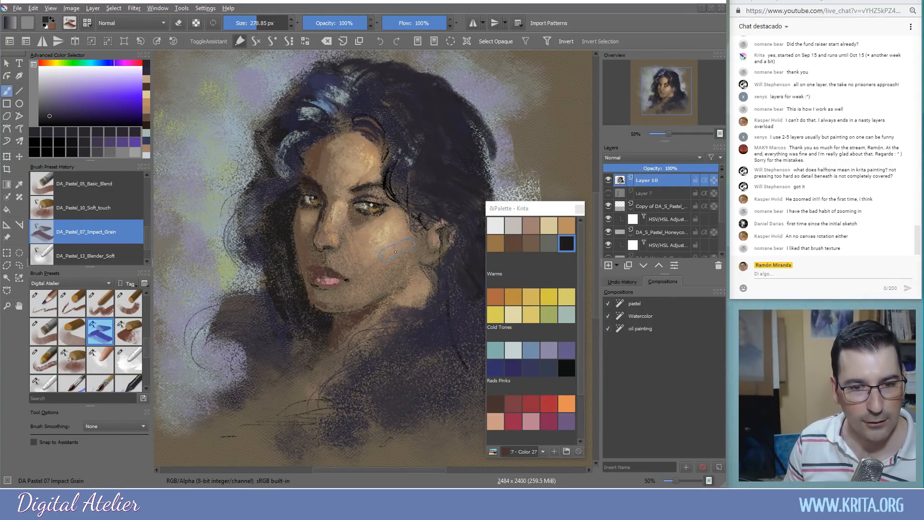
Sample a light skin tone from the cheek and paint it onto the neck
ctrl+click(402, 270)
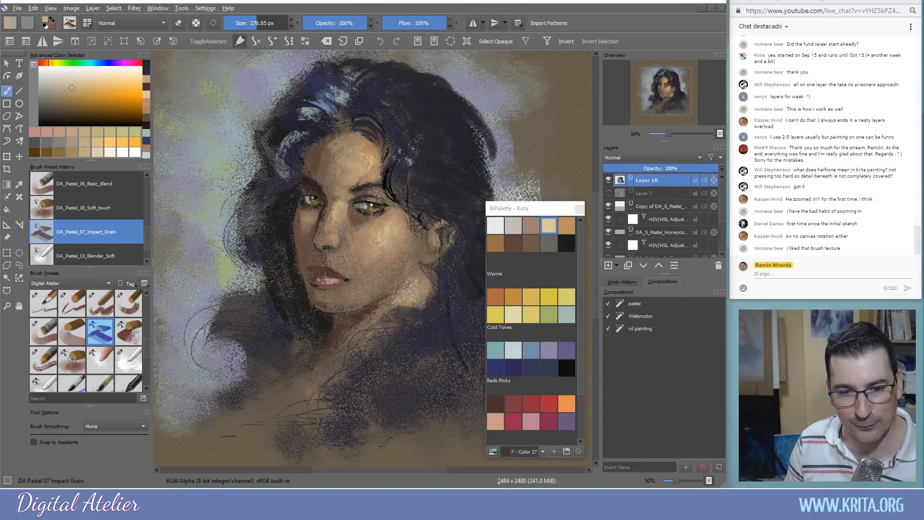
mouse_move(401, 309)
mouse_down()
mouse_move(369, 327)
mouse_move(396, 292)
mouse_move(343, 353)
mouse_up()
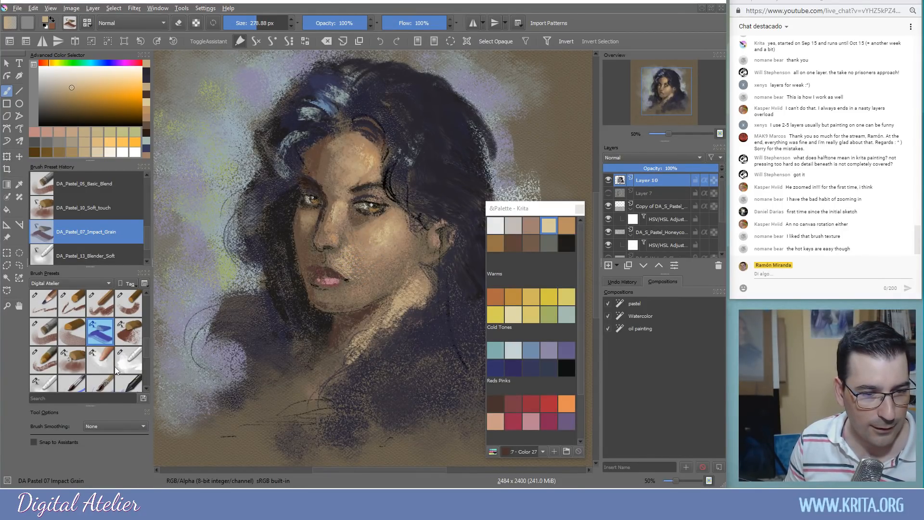
click(127, 360)
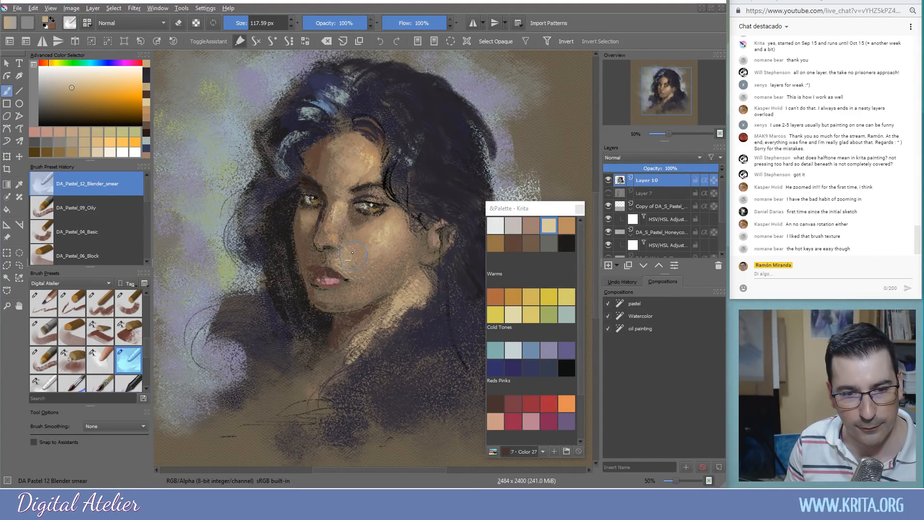
Smear the chin, jaw, neck, shoulder and blue hair highlight smooth, then sample tan and shrink the brush to 53 px
drag(339, 312, 367, 288)
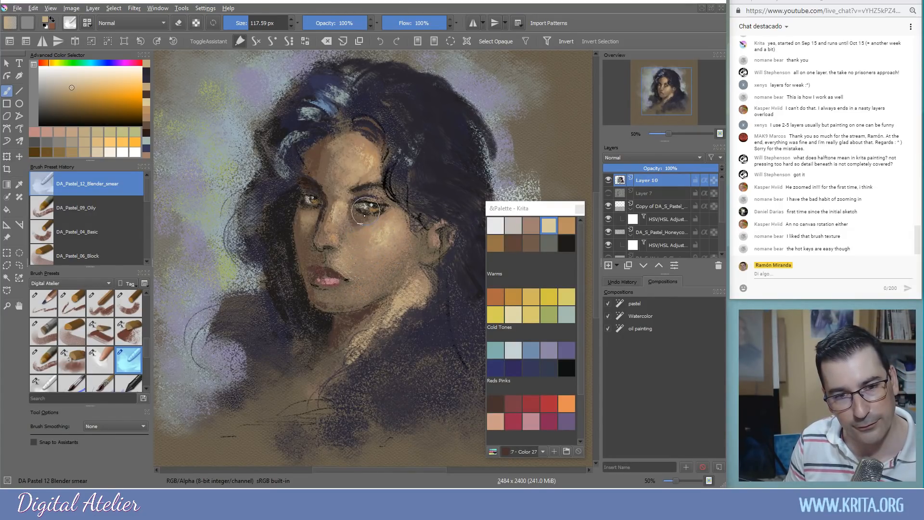
mouse_move(349, 147)
mouse_down()
mouse_move(285, 132)
mouse_move(314, 130)
mouse_move(290, 142)
mouse_move(281, 168)
mouse_move(321, 116)
mouse_move(299, 105)
mouse_move(316, 113)
mouse_move(329, 95)
mouse_up()
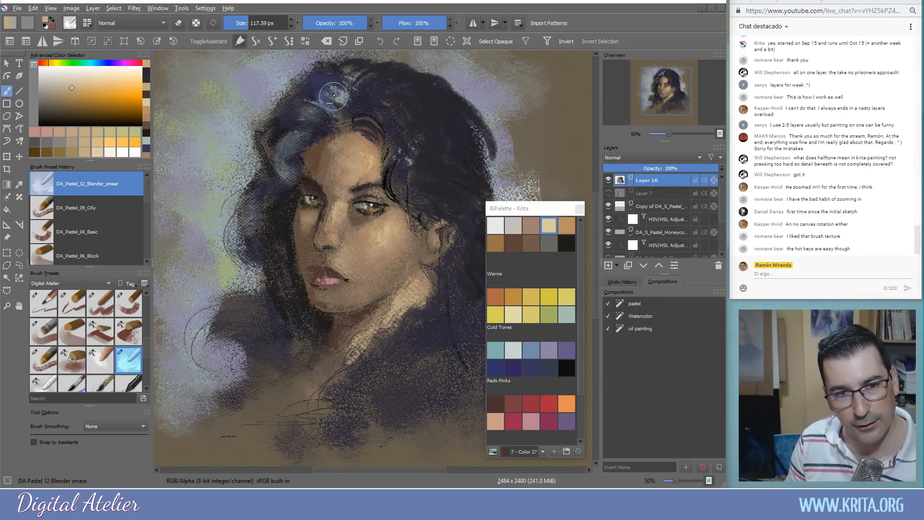
mouse_move(313, 297)
mouse_down()
mouse_move(331, 322)
mouse_move(386, 334)
mouse_move(397, 310)
mouse_move(417, 301)
mouse_move(409, 309)
mouse_move(423, 316)
mouse_move(419, 324)
mouse_move(403, 315)
mouse_move(390, 338)
mouse_move(425, 301)
mouse_up()
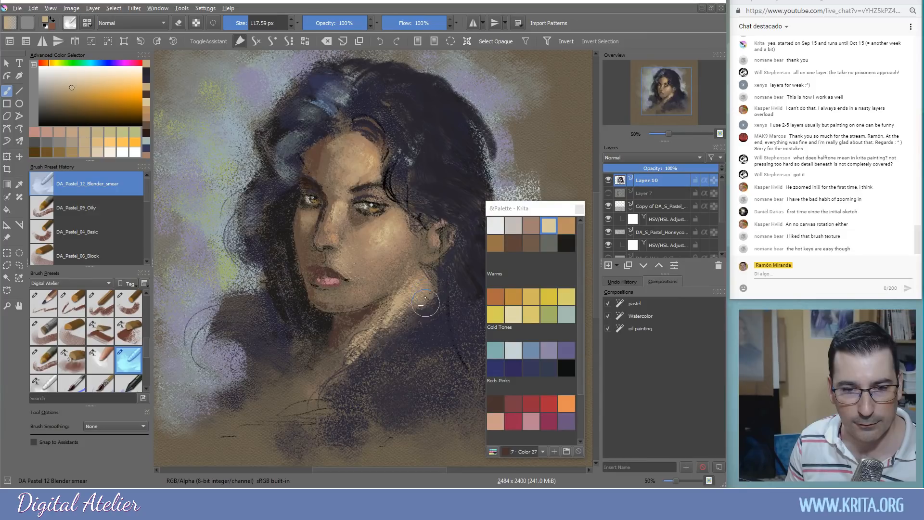
drag(415, 270, 408, 266)
mouse_move(336, 362)
mouse_down()
mouse_move(359, 356)
mouse_move(366, 366)
mouse_move(367, 338)
mouse_move(390, 340)
mouse_move(352, 354)
mouse_move(345, 385)
mouse_move(339, 377)
mouse_move(312, 418)
mouse_up()
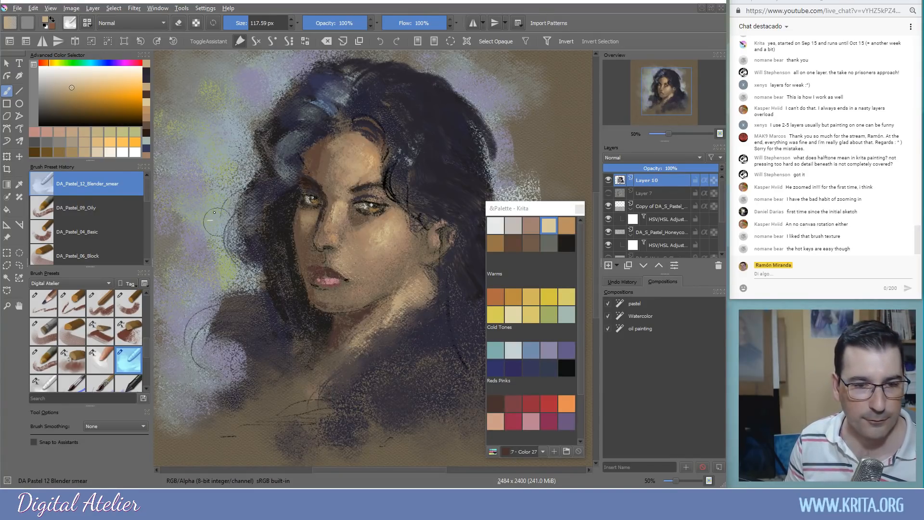
ctrl+click(337, 212)
mouse_move(367, 239)
mouse_down()
mouse_move(366, 213)
mouse_move(382, 213)
mouse_move(303, 214)
mouse_move(303, 205)
mouse_move(376, 203)
mouse_up()
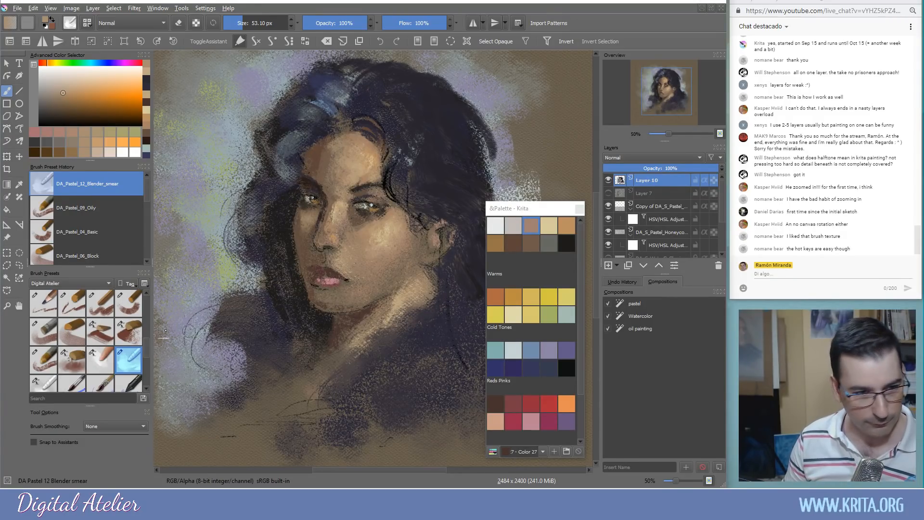
Pick a dark blue from the Cold Tones palette and darken it toward near-black
click(495, 369)
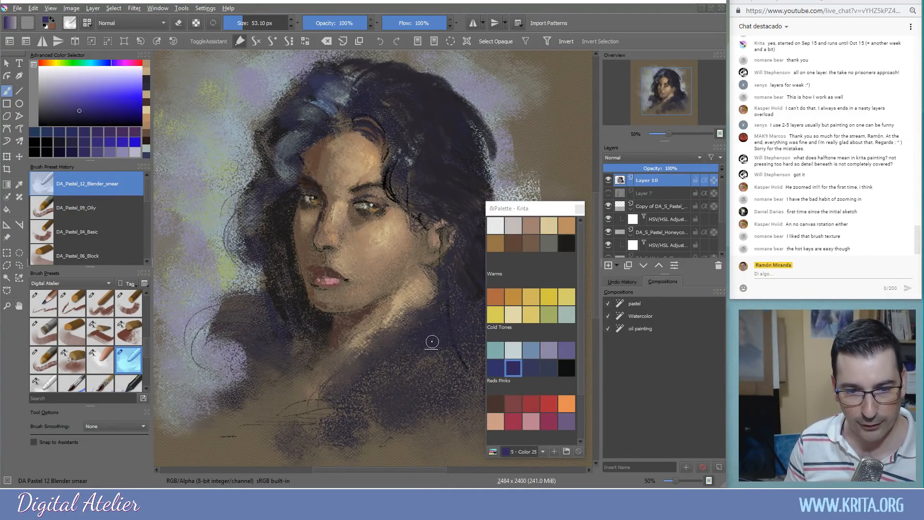
click(106, 114)
drag(106, 110, 100, 105)
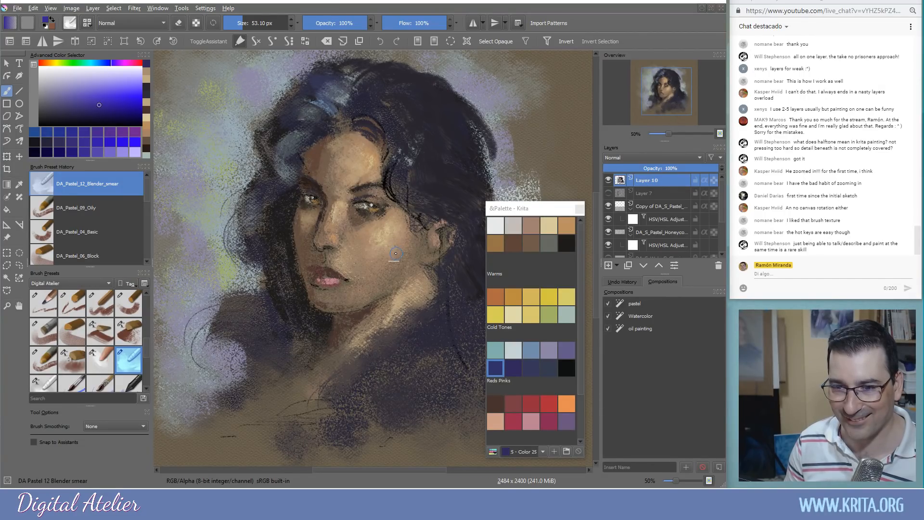
ctrl+click(459, 354)
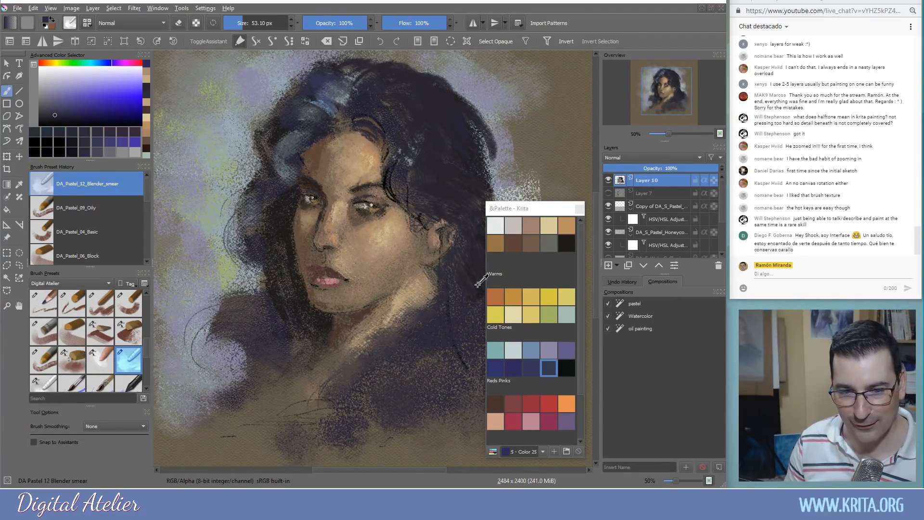
ctrl+click(483, 285)
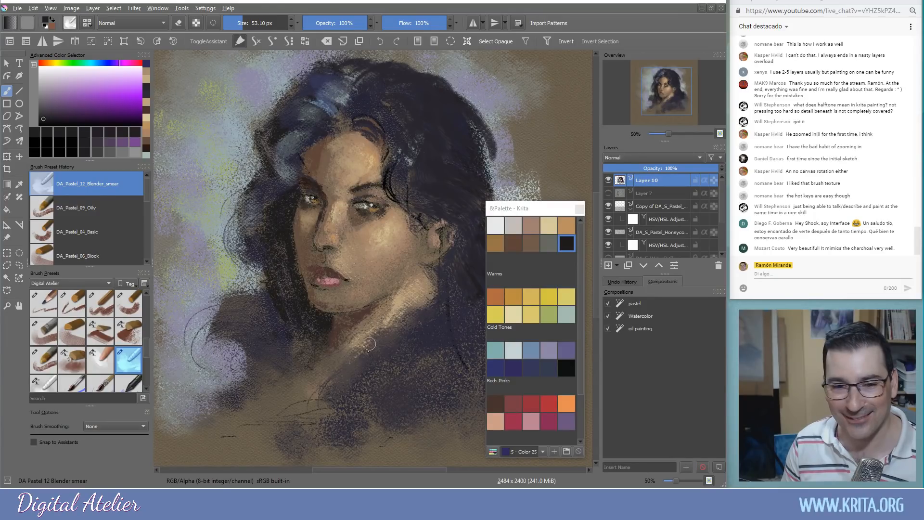
Adjust the colour to a near-black purple and enlarge the blender brush to about 77 px
ctrl+click(460, 347)
mouse_move(424, 311)
mouse_down()
mouse_move(436, 310)
mouse_move(424, 297)
mouse_up()
ctrl+click(479, 279)
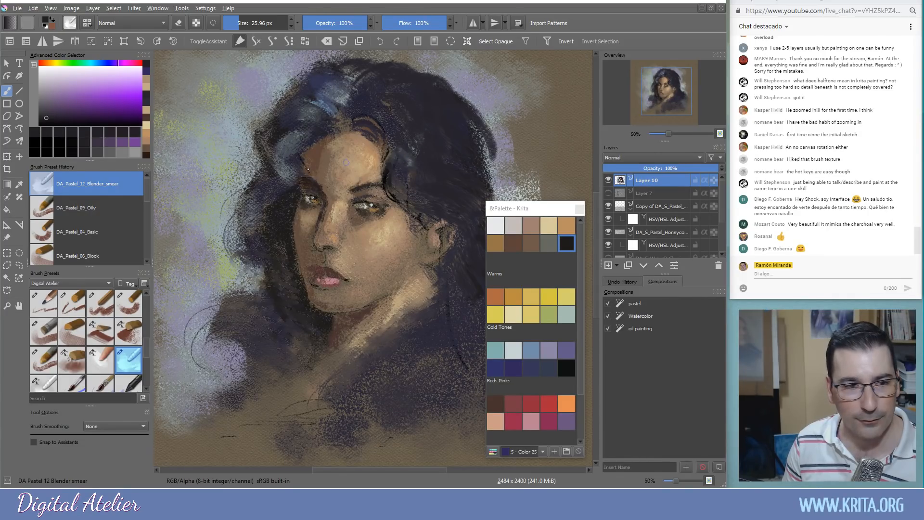
drag(69, 115, 55, 123)
mouse_move(414, 153)
mouse_down()
mouse_move(435, 152)
mouse_move(417, 152)
mouse_up()
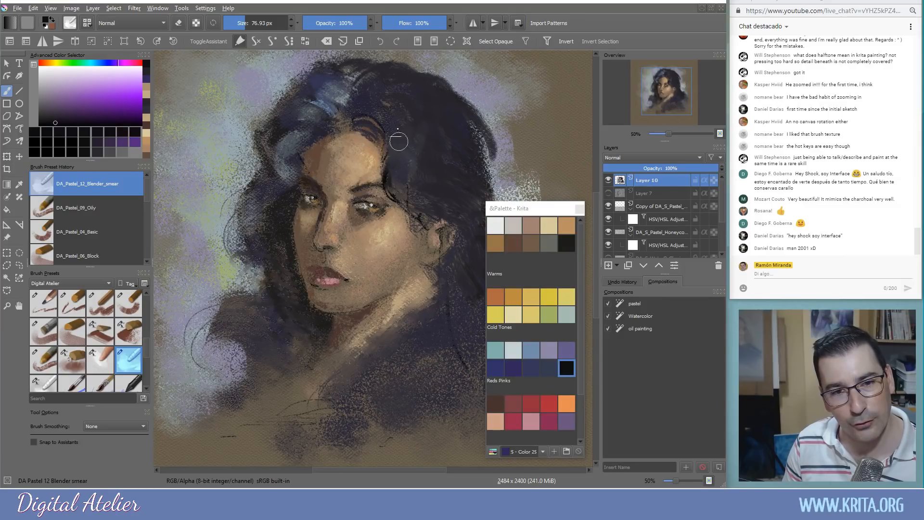
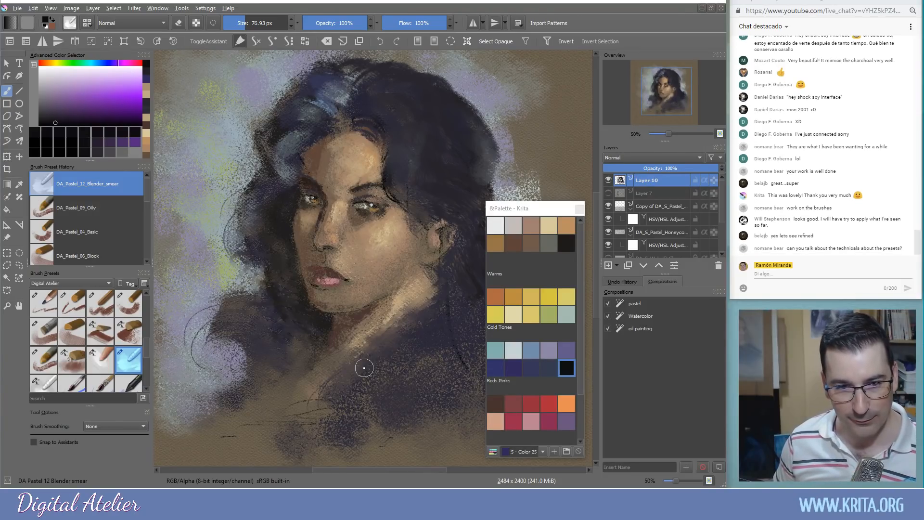
Smear and lighten the skin around the eye, then drag the floating palette aside
drag(367, 206, 376, 224)
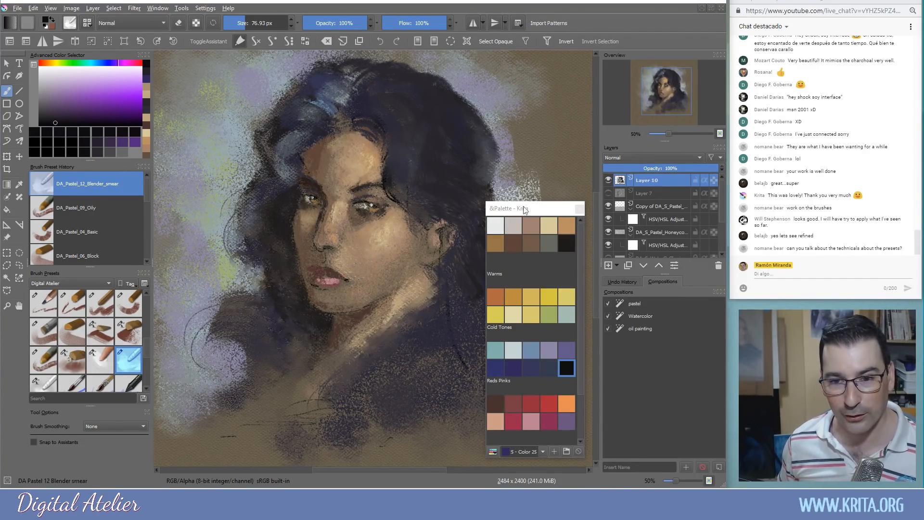
drag(553, 214, 536, 210)
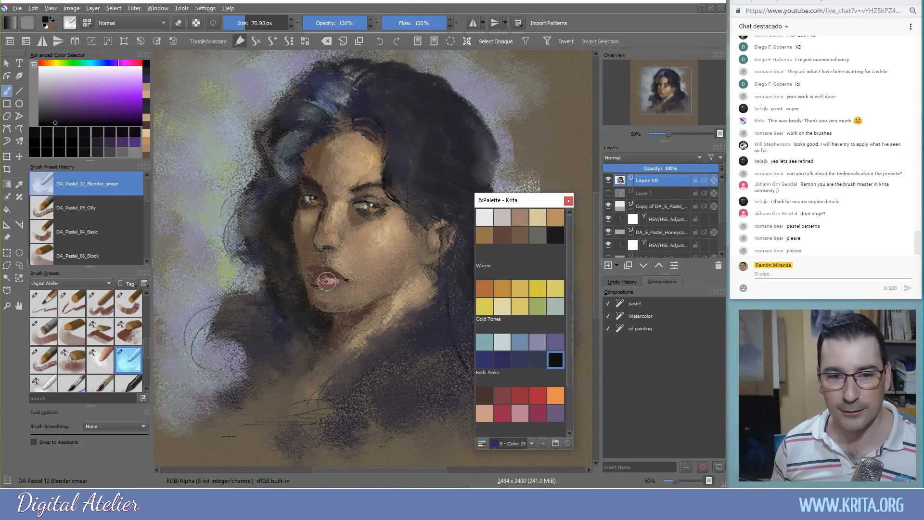
key(alt+Tab)
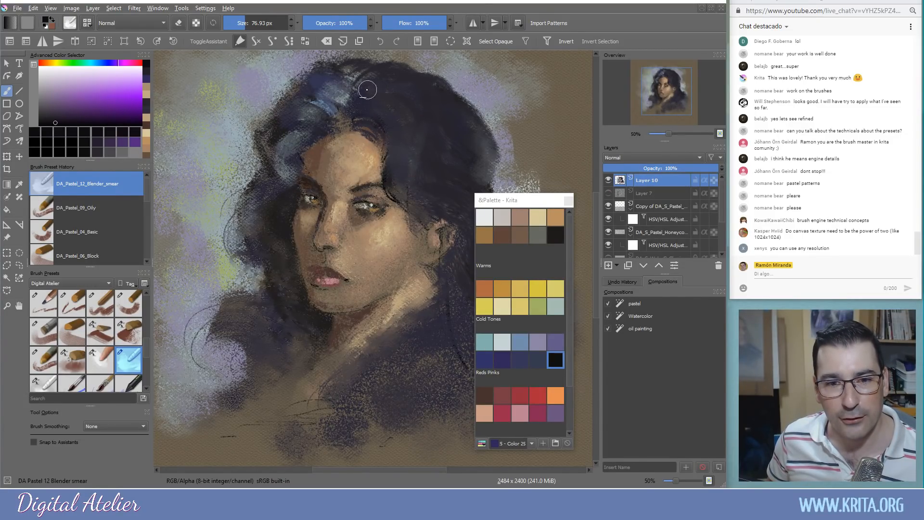
mouse_move(514, 198)
mouse_down()
mouse_move(500, 193)
mouse_move(513, 193)
mouse_up()
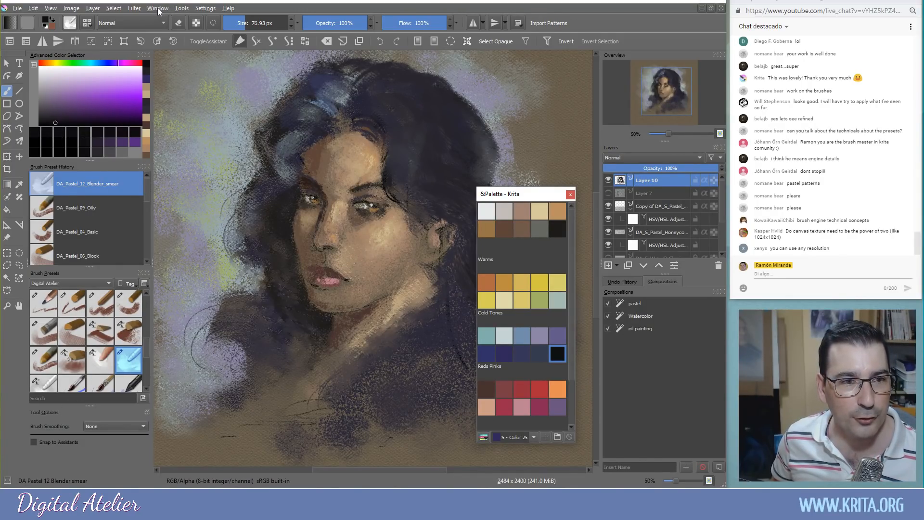
Open G'MIC-Qt and cancel it without applying a filter
click(180, 9)
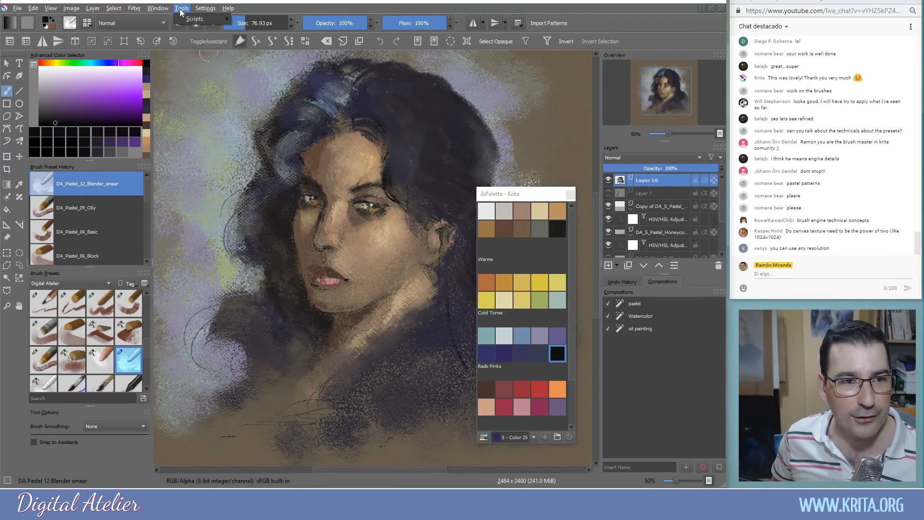
mouse_move(158, 10)
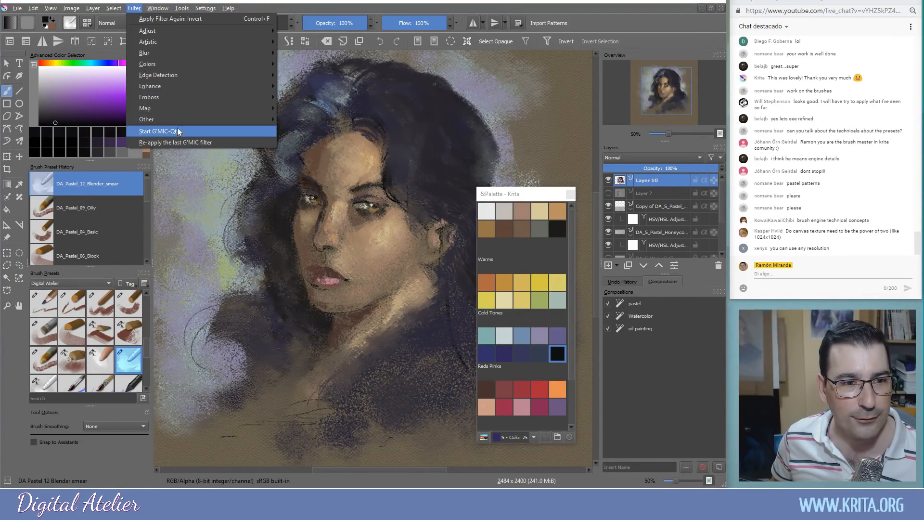
click(181, 131)
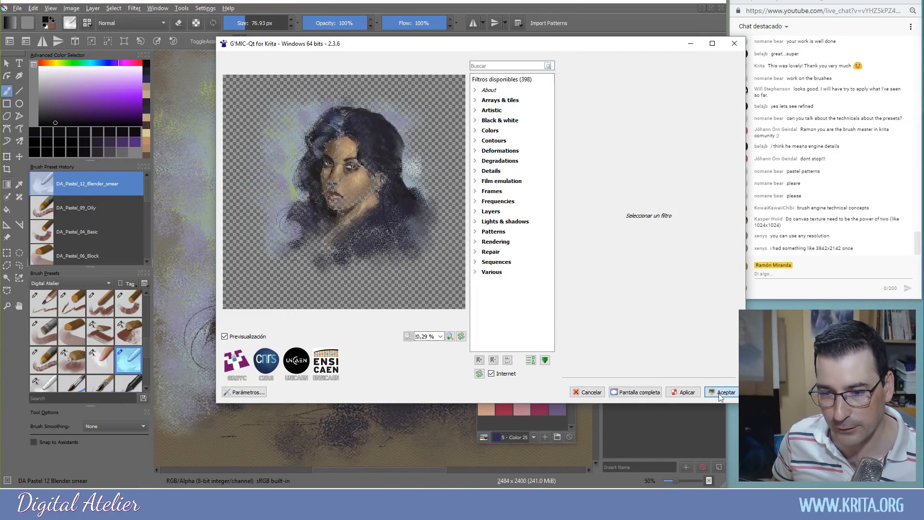
click(583, 395)
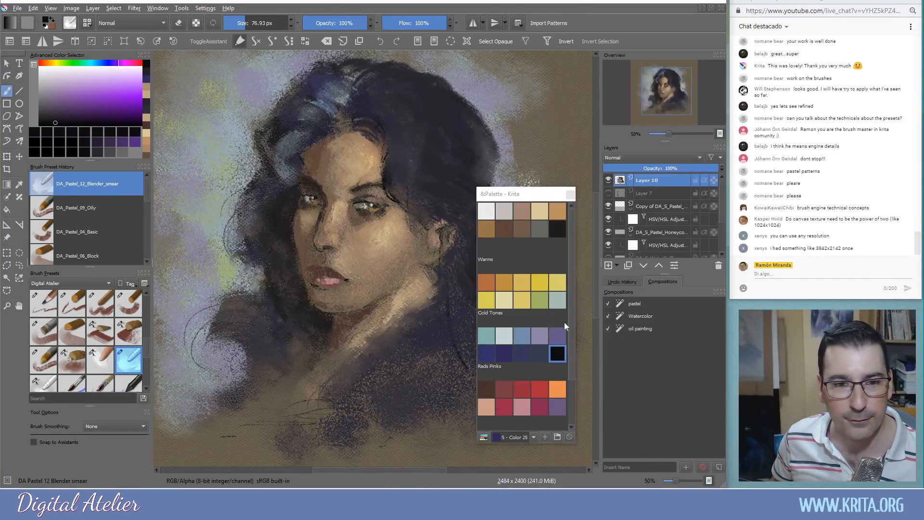
Create a new document from the Texture 512x512 8bit srgb template
click(17, 8)
click(30, 22)
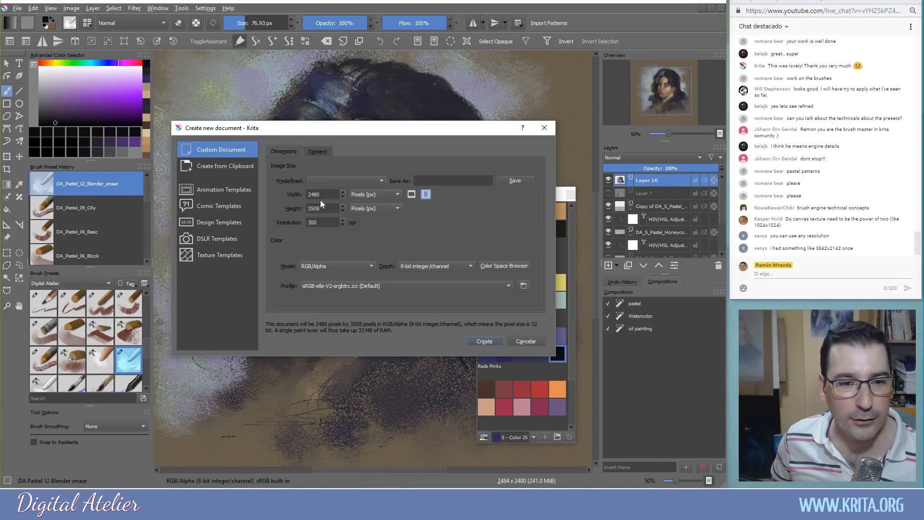
click(224, 258)
drag(388, 196, 384, 321)
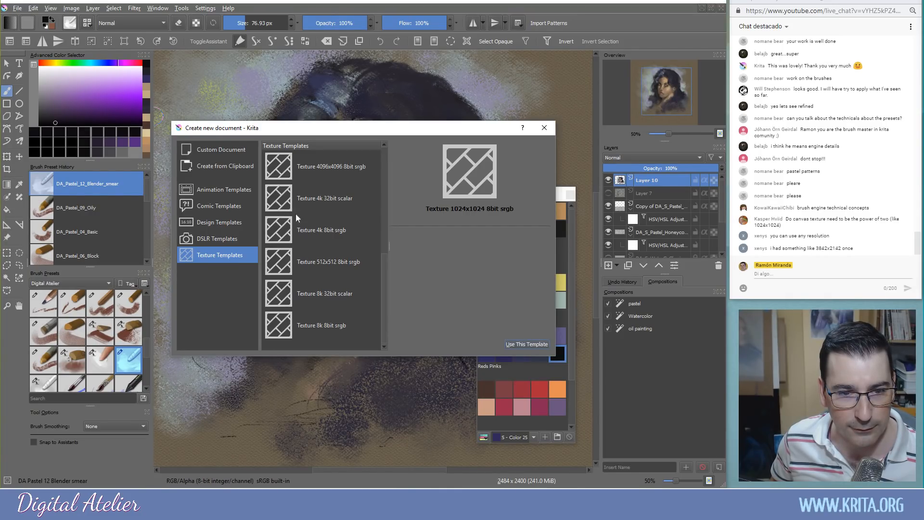
click(347, 265)
click(527, 344)
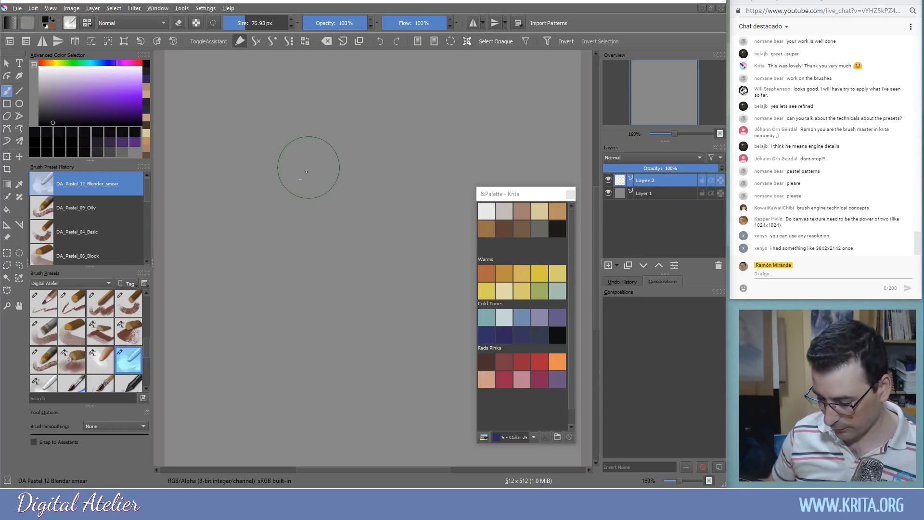
Fit the new 512 × 512 canvas in view, close the floating palette and centre it
key(minus)
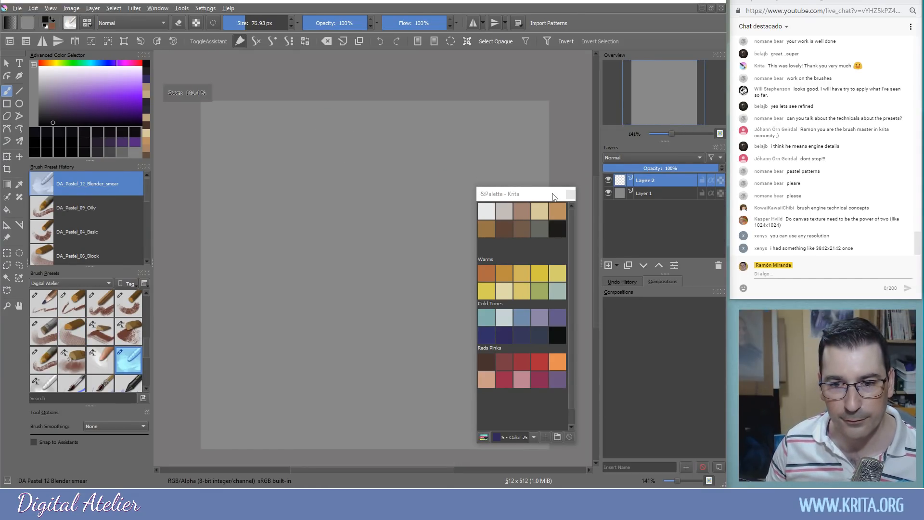
click(571, 194)
mouse_move(348, 215)
mouse_down()
mouse_move(355, 190)
mouse_move(343, 202)
mouse_up()
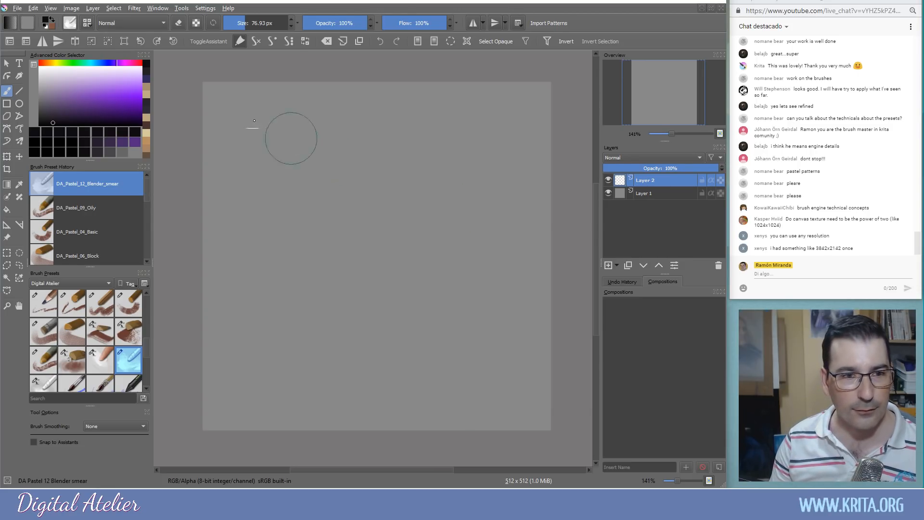
click(200, 9)
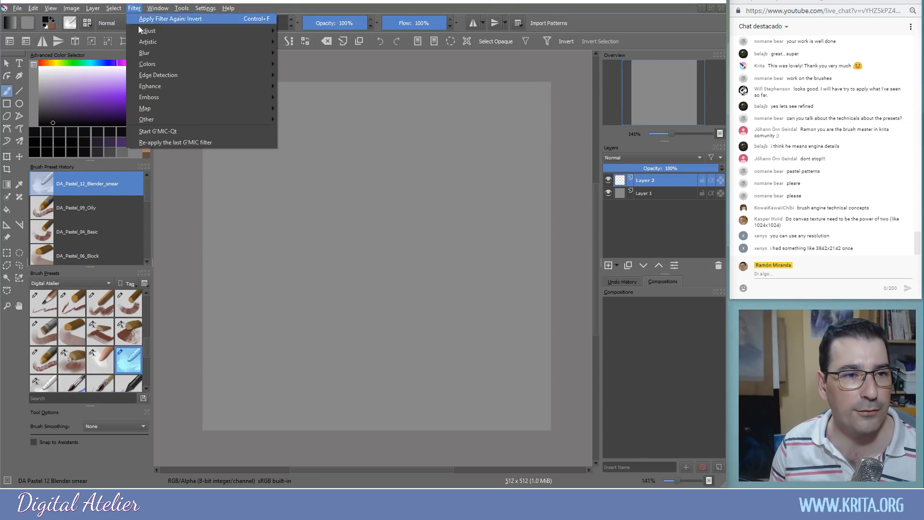
Preview several G'MIC Patterns filters, then apply Seamless turbulence to Layer 2
click(154, 130)
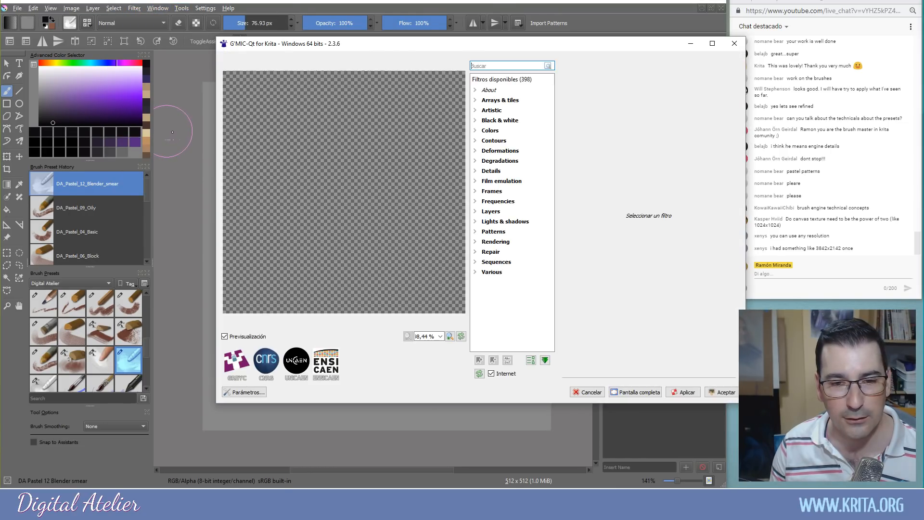
click(475, 233)
drag(549, 212, 555, 291)
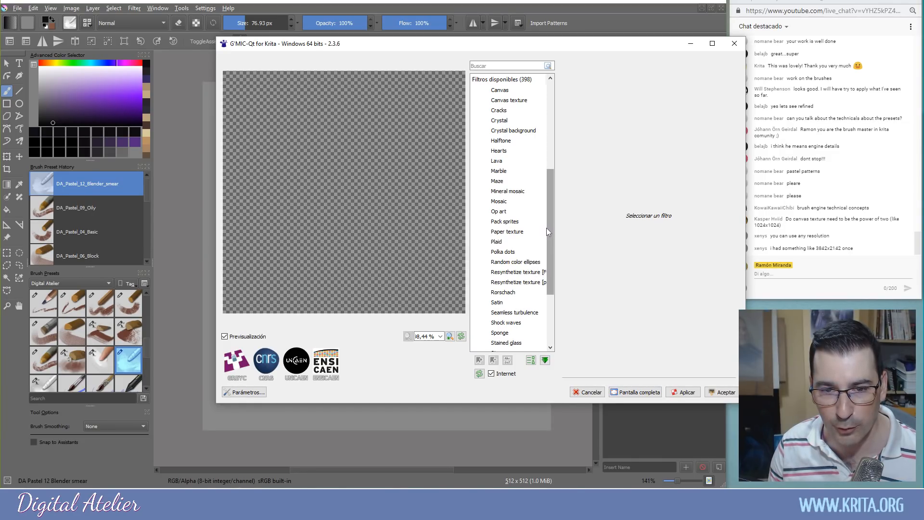
drag(552, 230, 554, 270)
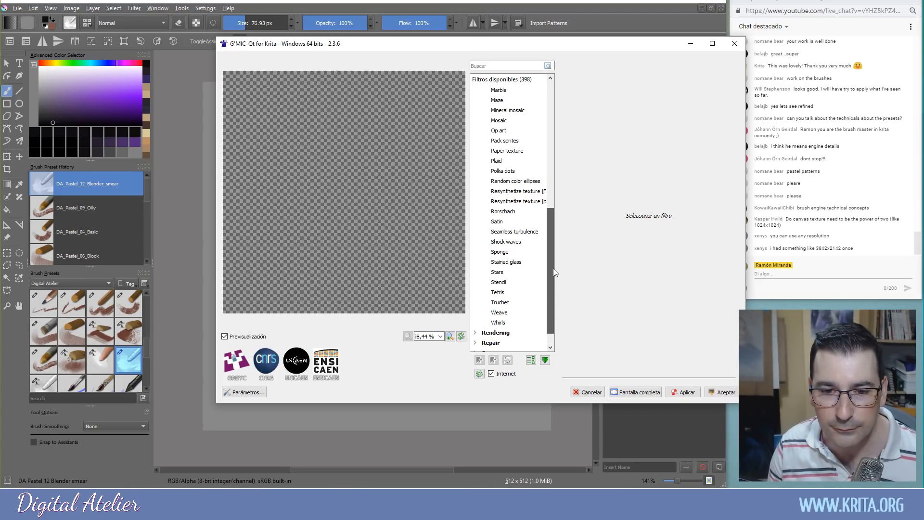
click(516, 233)
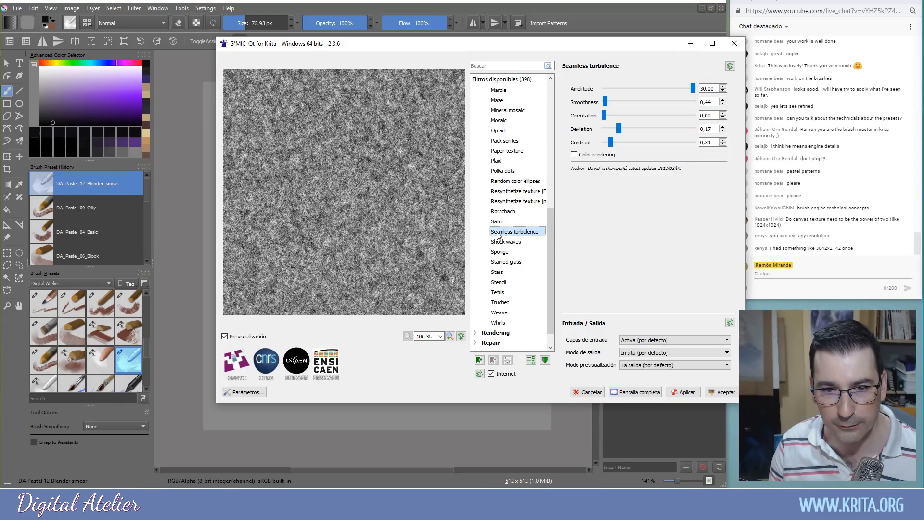
click(500, 171)
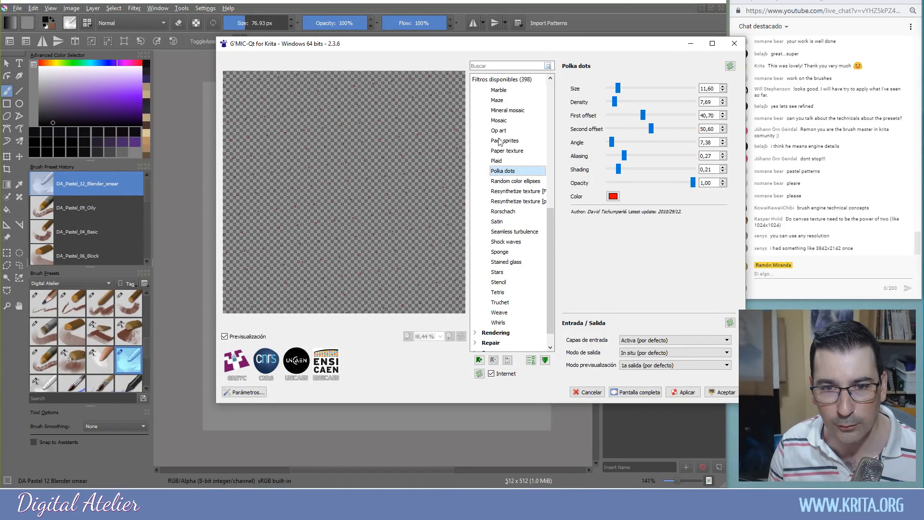
click(501, 182)
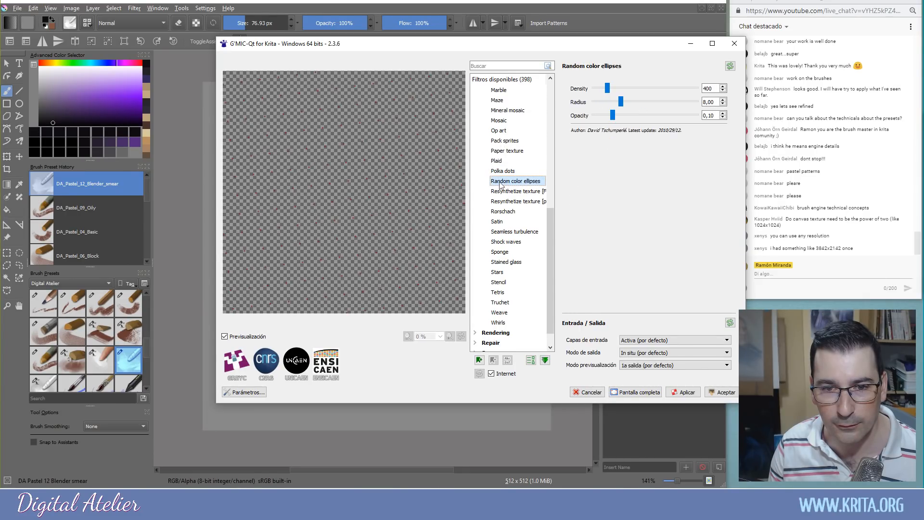
click(498, 194)
click(496, 212)
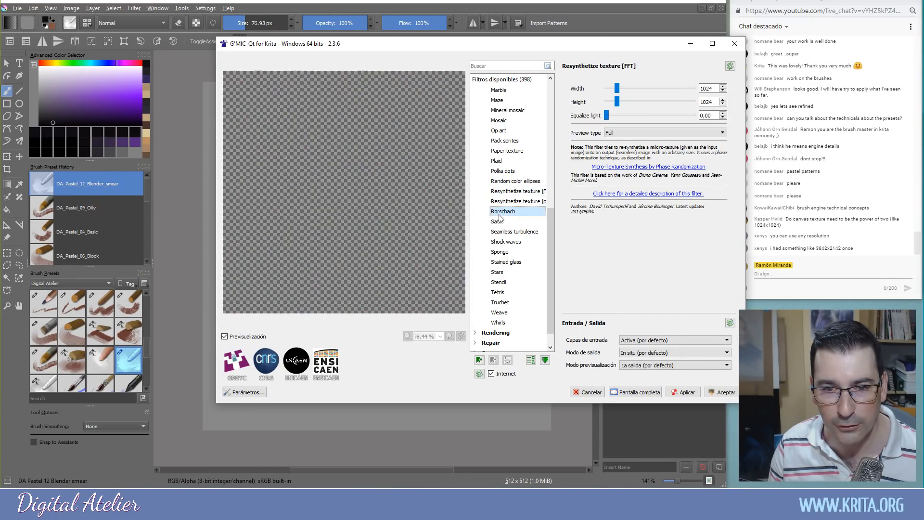
click(502, 233)
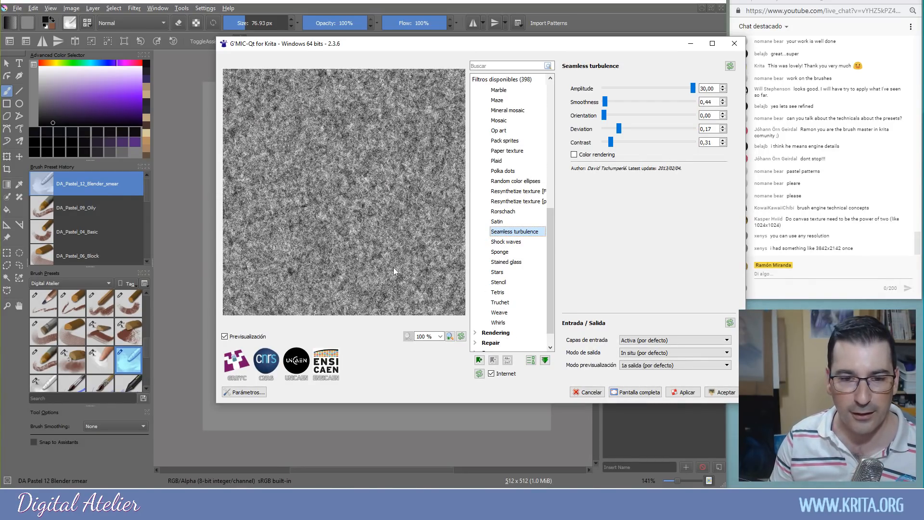
click(719, 393)
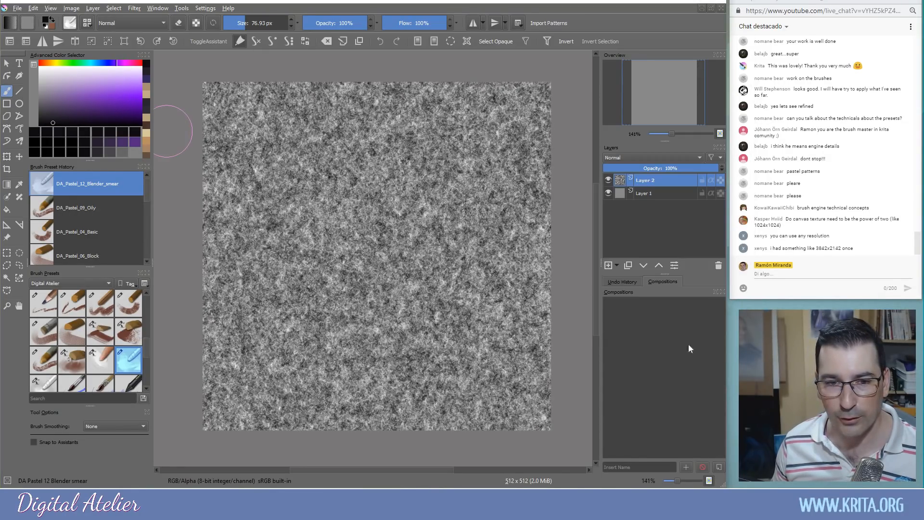
Enable Wrap Around Mode and pan the tiled turbulence texture at actual size to check seams
click(52, 9)
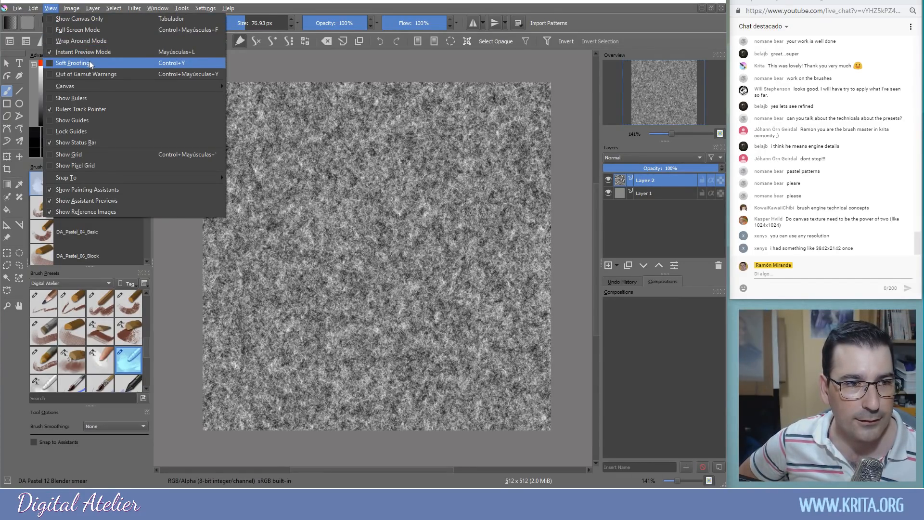
click(88, 42)
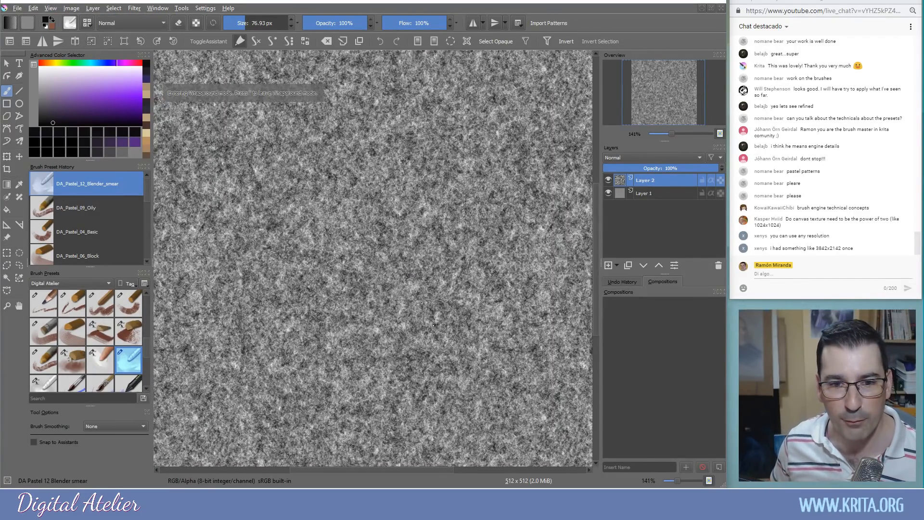
scroll(410, 261, down, 5)
drag(410, 262, 531, 427)
drag(485, 327, 310, 331)
key(1)
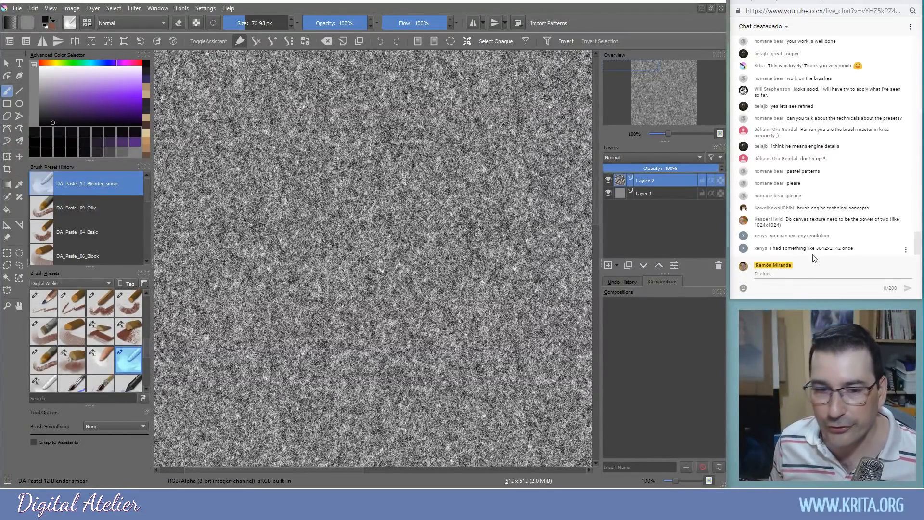
drag(423, 235, 432, 276)
scroll(360, 247, down, 3)
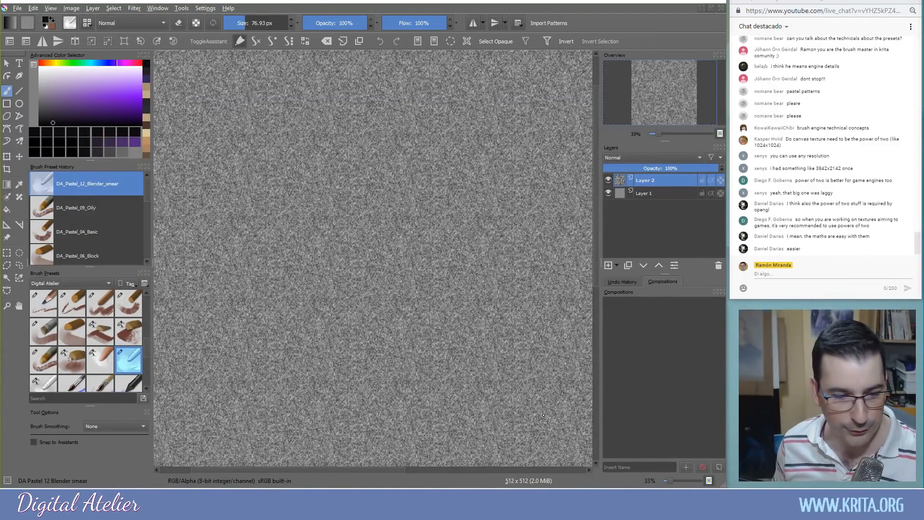
key(alt+Tab)
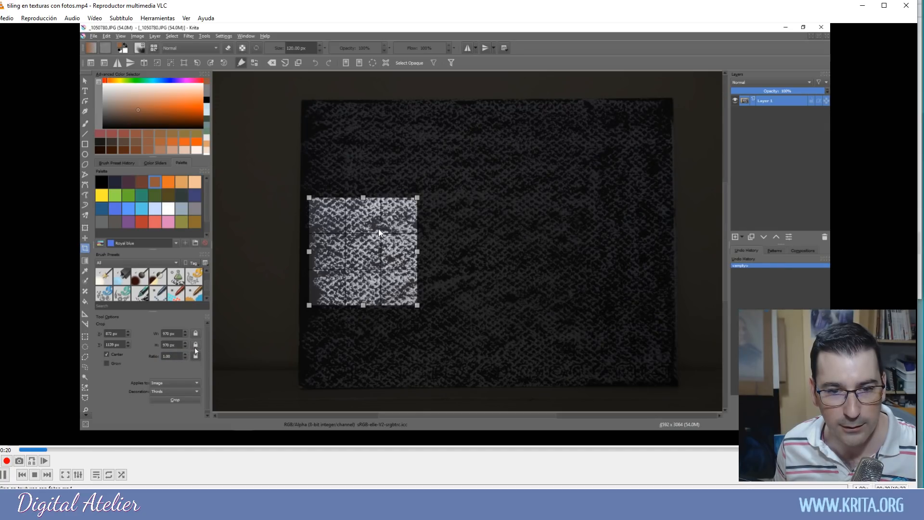
Skip through the VLC tiling video to its end showing the small seamless tile
click(106, 448)
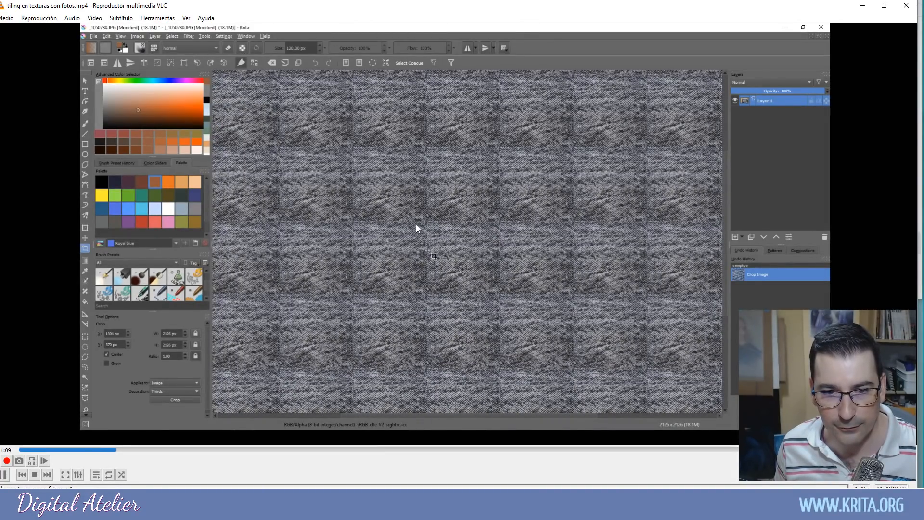
click(415, 449)
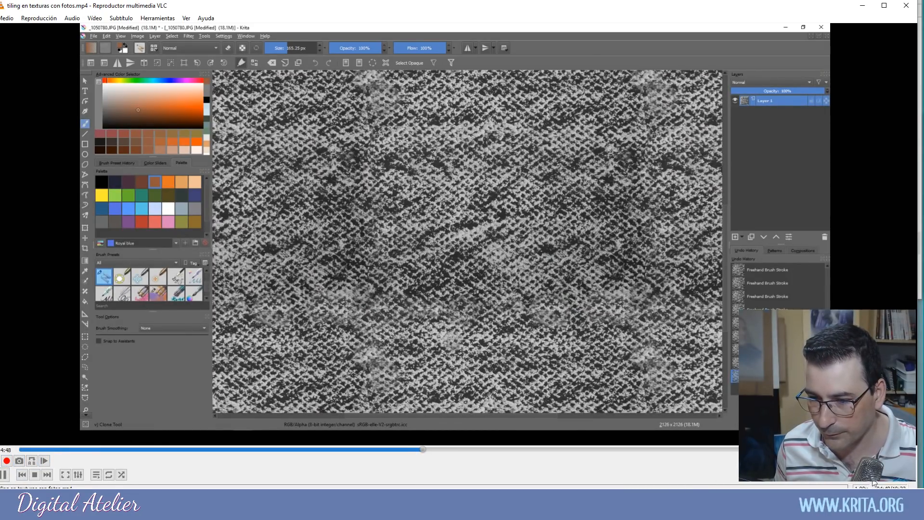
click(513, 449)
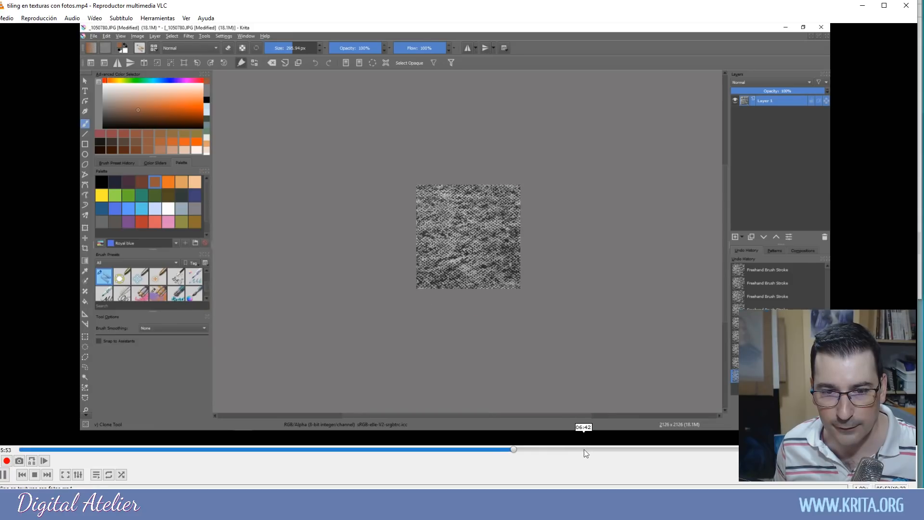
click(547, 449)
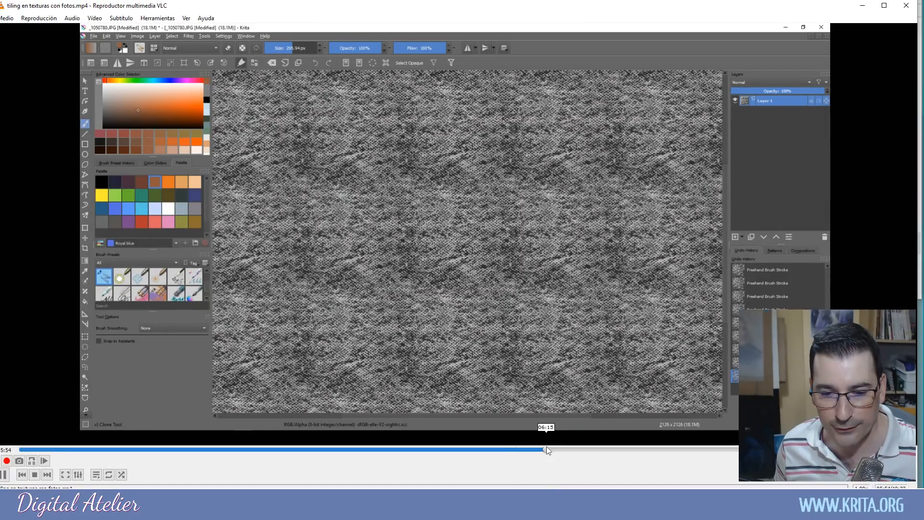
click(587, 449)
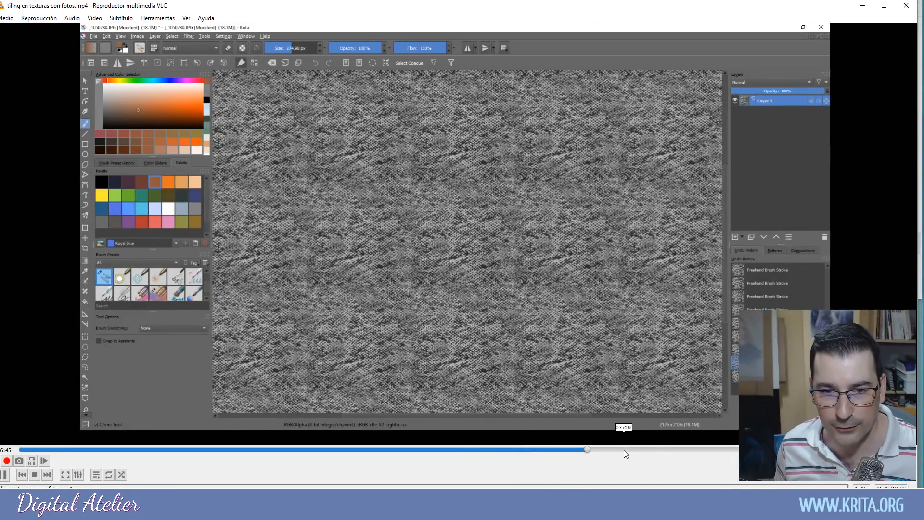
click(646, 449)
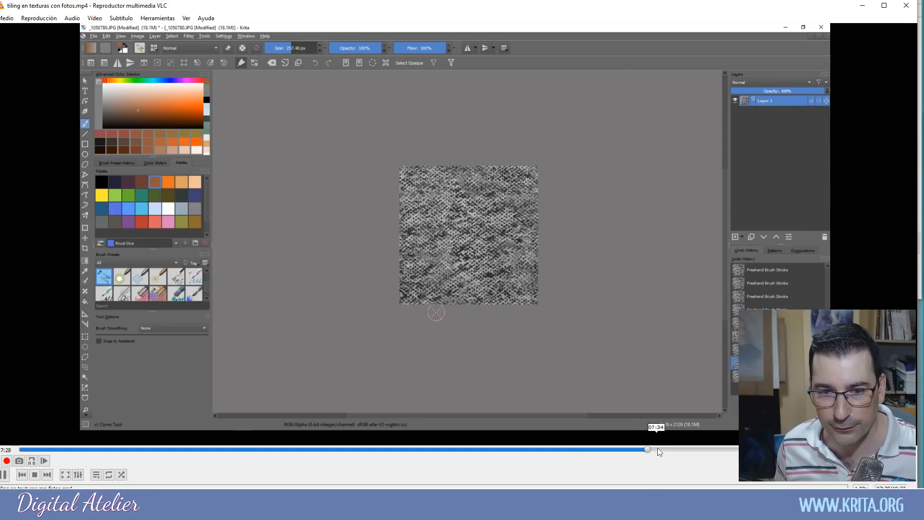
click(683, 449)
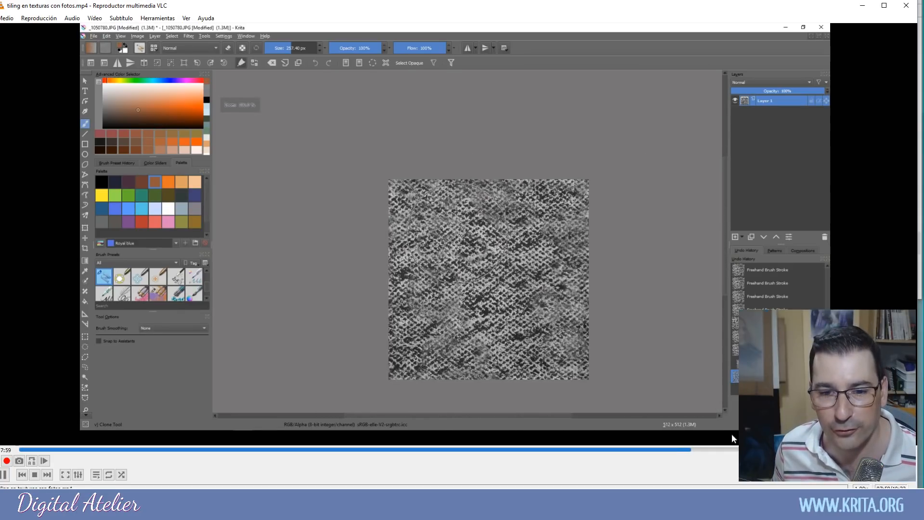
click(735, 449)
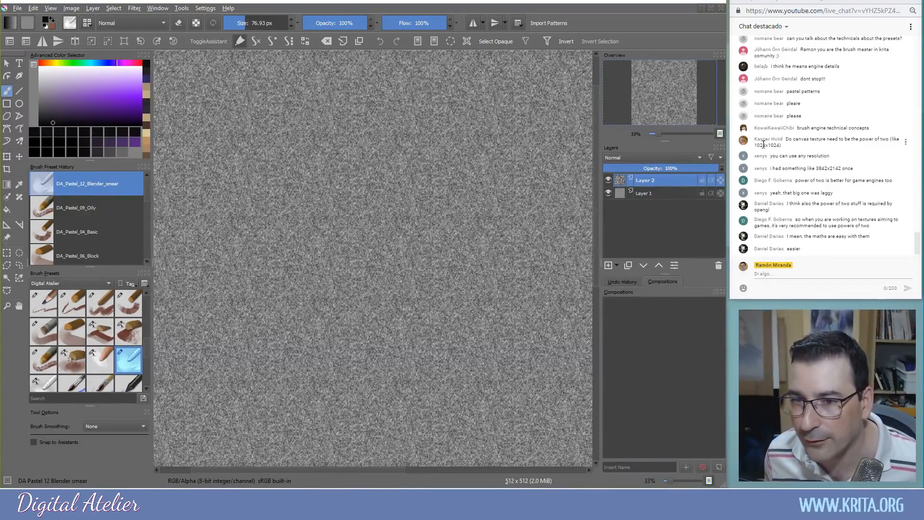
Zoom the texture view, adjust a docker, and open the menu to review the shown panels
scroll(766, 127, up, 1)
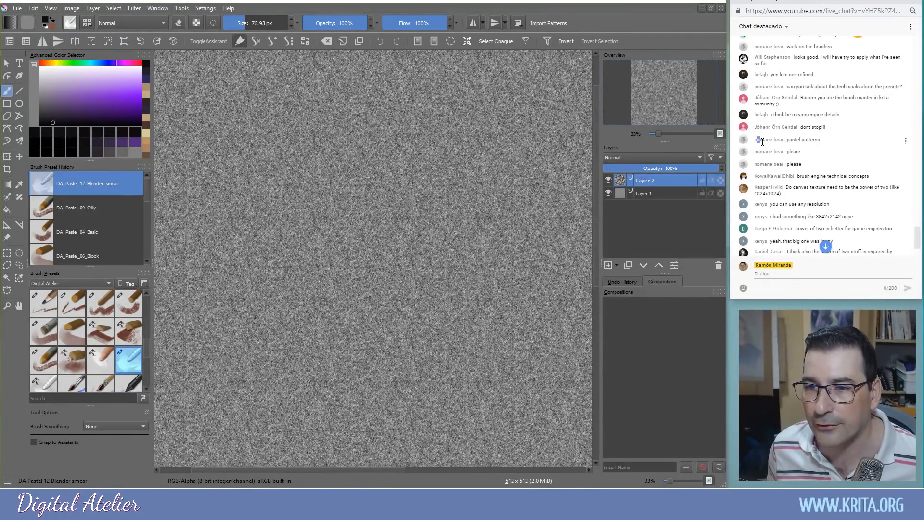
drag(756, 142, 771, 140)
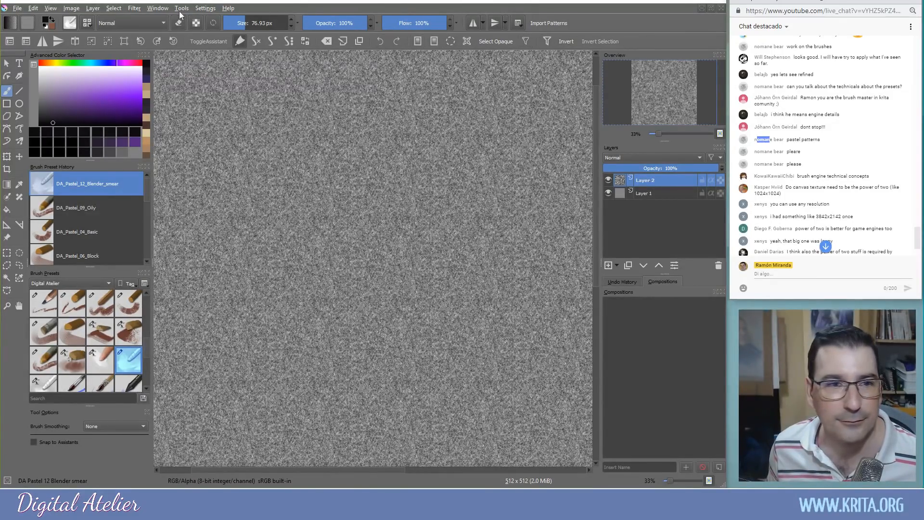
click(196, 9)
Switch to the pastel portrait document and zoom in to frame the cheek and nose
mouse_move(214, 77)
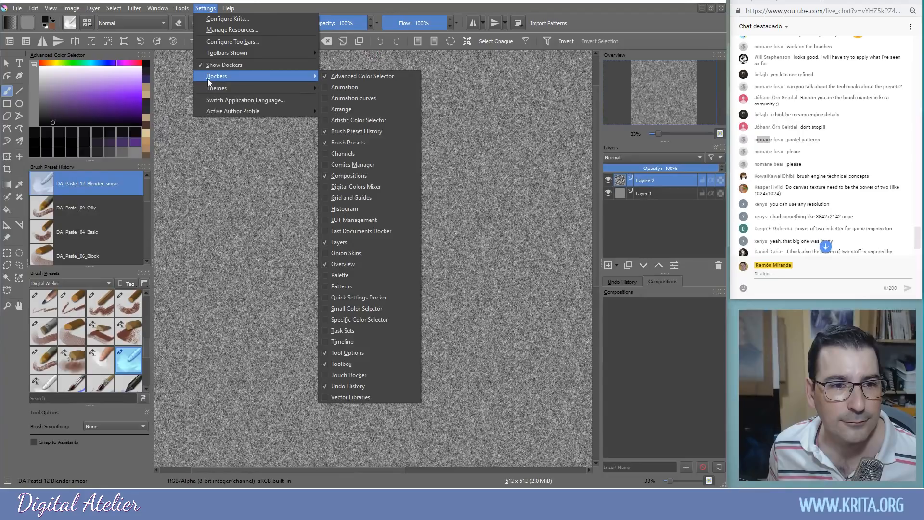
mouse_move(157, 8)
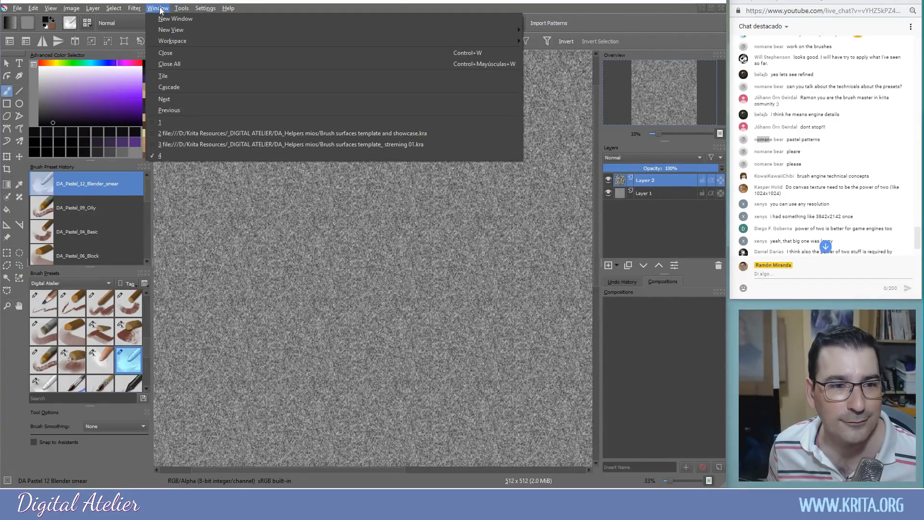
click(202, 144)
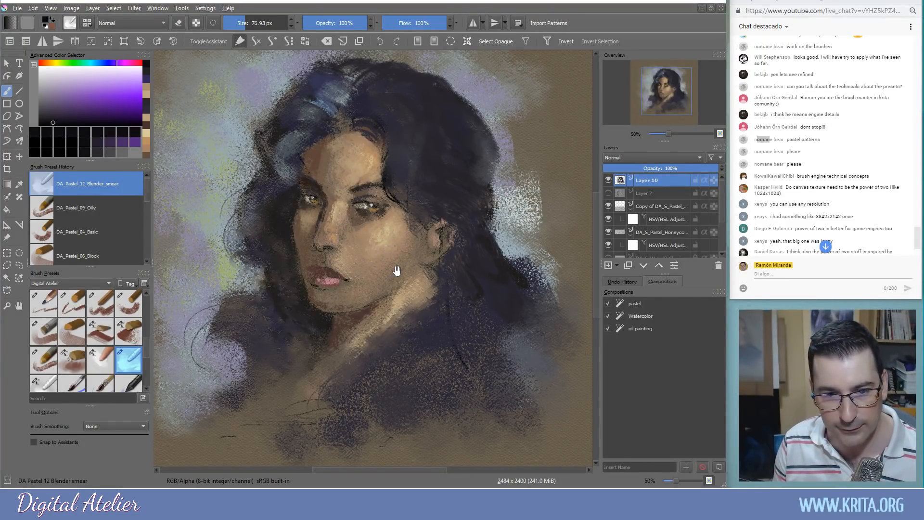
drag(402, 276, 412, 285)
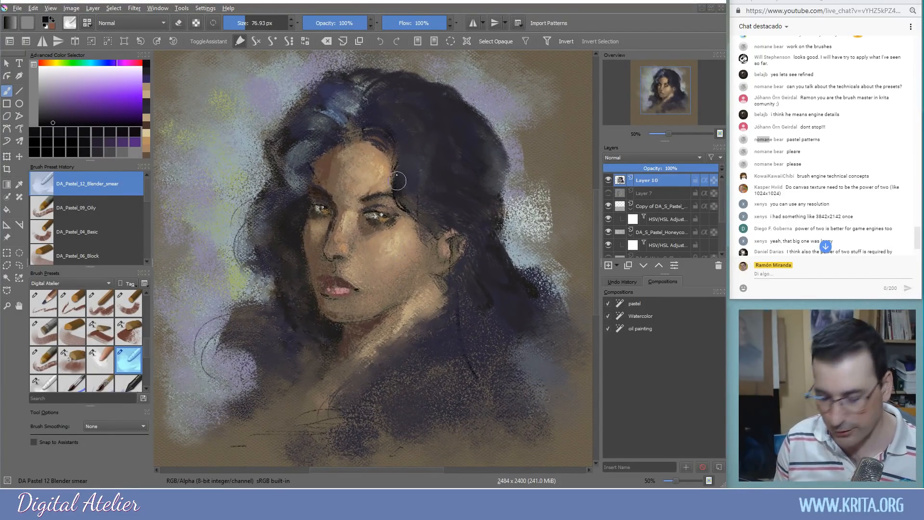
scroll(383, 259, up, 2)
scroll(380, 261, up, 1)
mouse_move(339, 250)
mouse_down()
mouse_move(384, 293)
mouse_move(409, 280)
mouse_move(392, 264)
mouse_up()
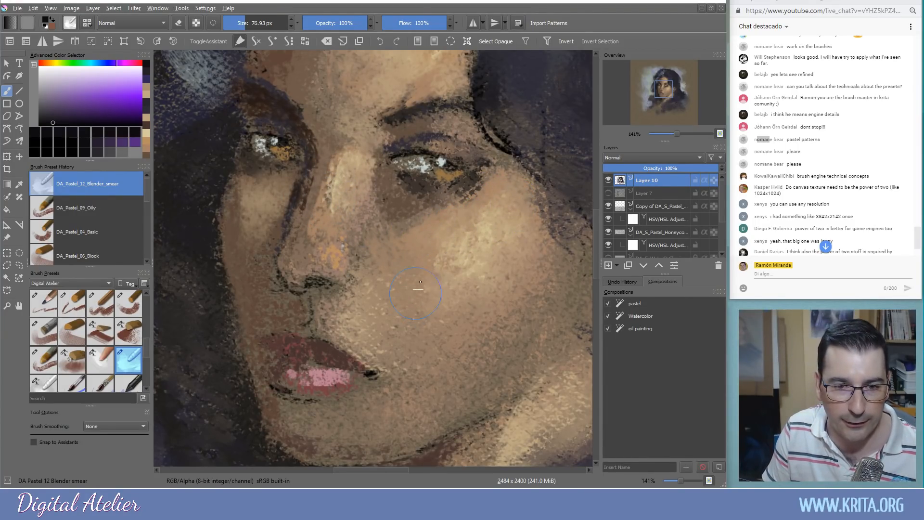
mouse_move(404, 266)
mouse_down()
mouse_move(417, 274)
mouse_move(382, 257)
mouse_move(394, 266)
mouse_up()
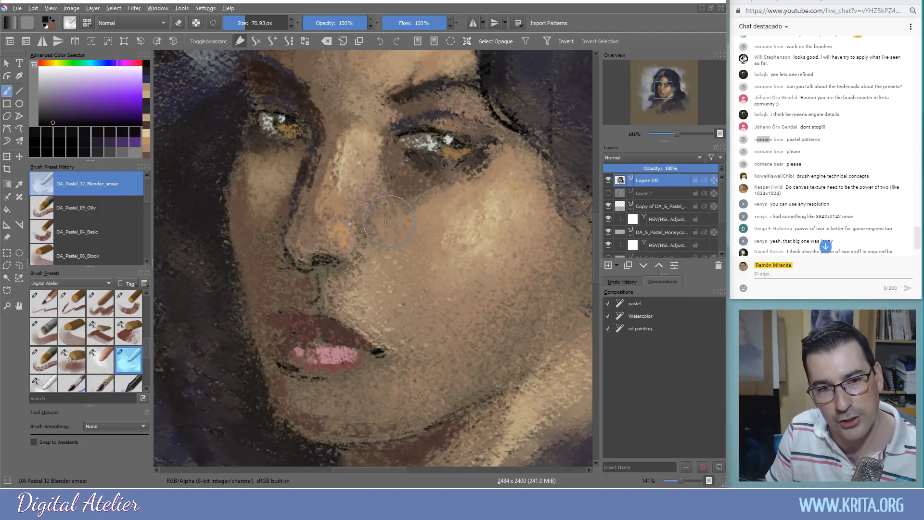
mouse_move(400, 289)
mouse_down()
mouse_move(421, 278)
mouse_move(396, 284)
mouse_move(405, 299)
mouse_up()
Blend darker smears beside the nose bridge and over the cheek, then zoom back out
mouse_move(308, 154)
mouse_down()
mouse_move(332, 139)
mouse_move(320, 113)
mouse_up()
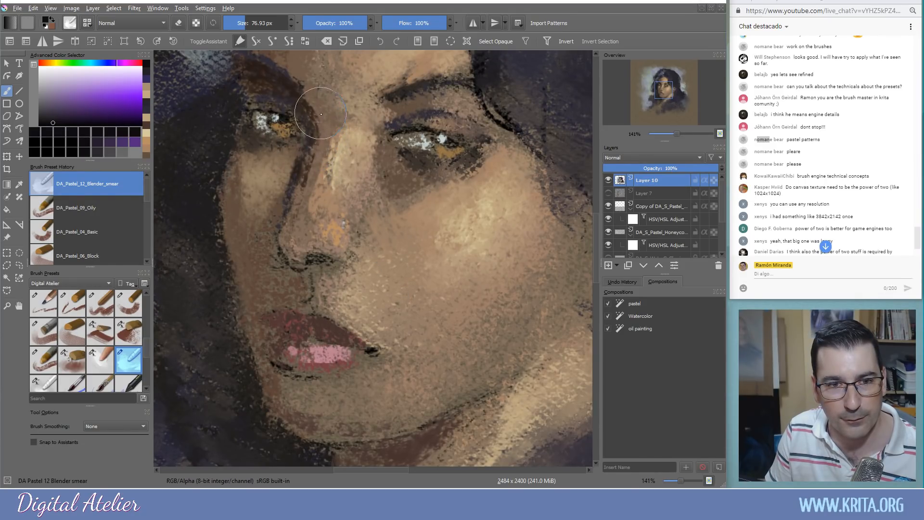
drag(347, 202, 366, 221)
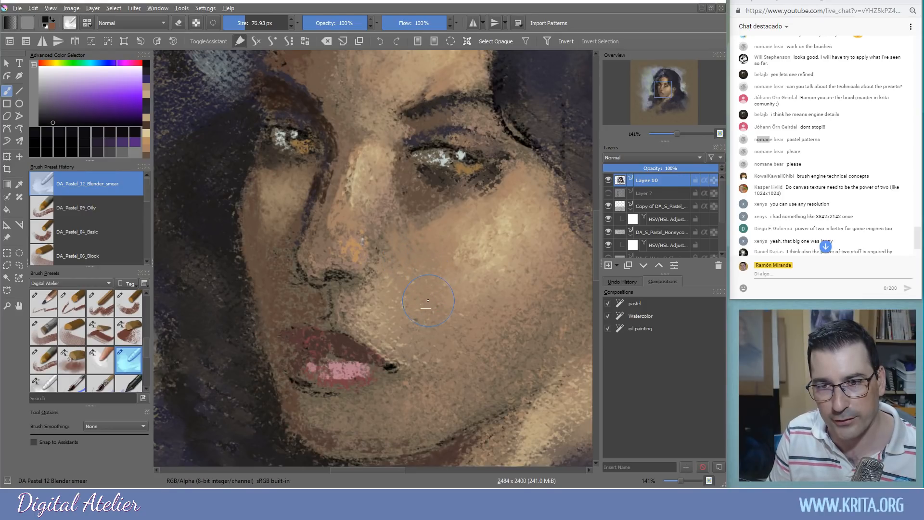
mouse_move(417, 293)
mouse_down()
mouse_move(404, 291)
mouse_move(406, 272)
mouse_move(412, 279)
mouse_up()
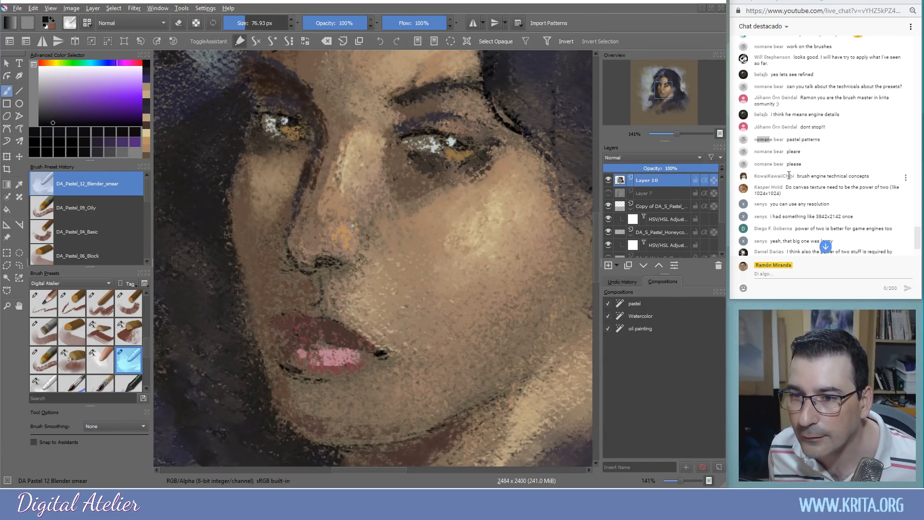
scroll(813, 170, down, 3)
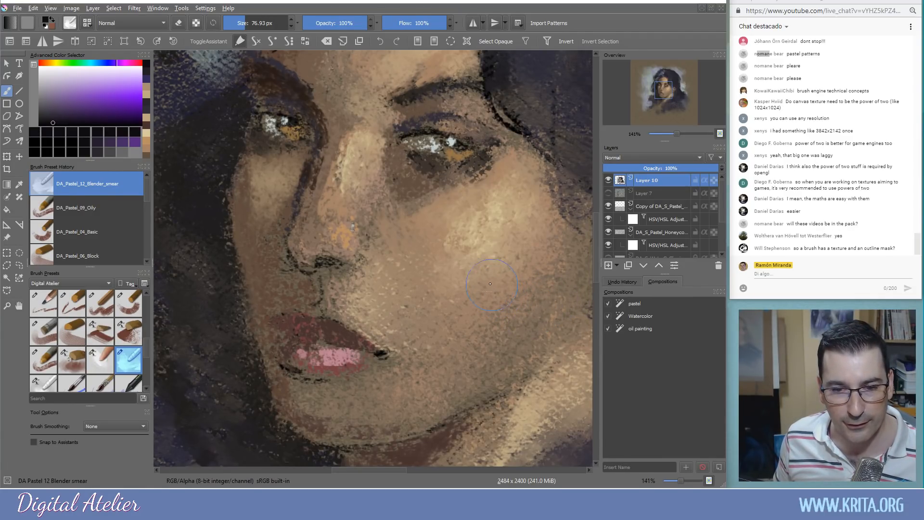
scroll(500, 218, down, 2)
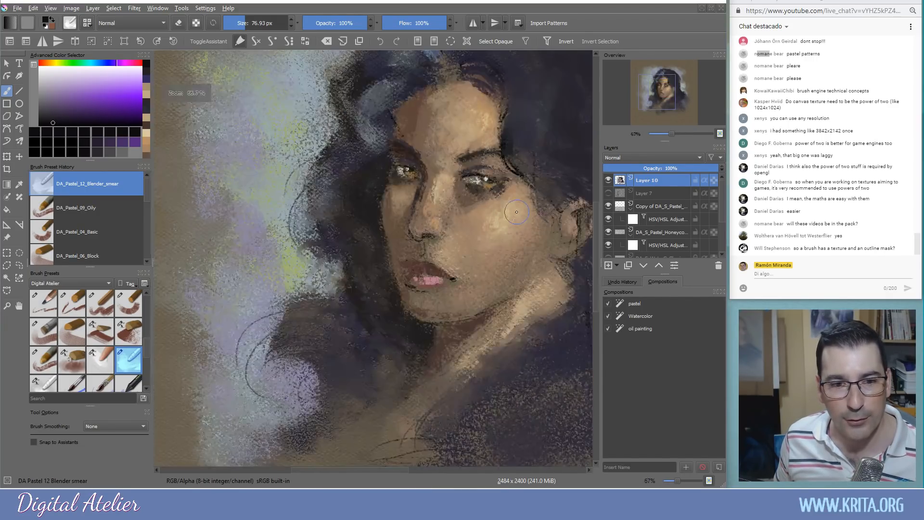
drag(511, 258, 451, 300)
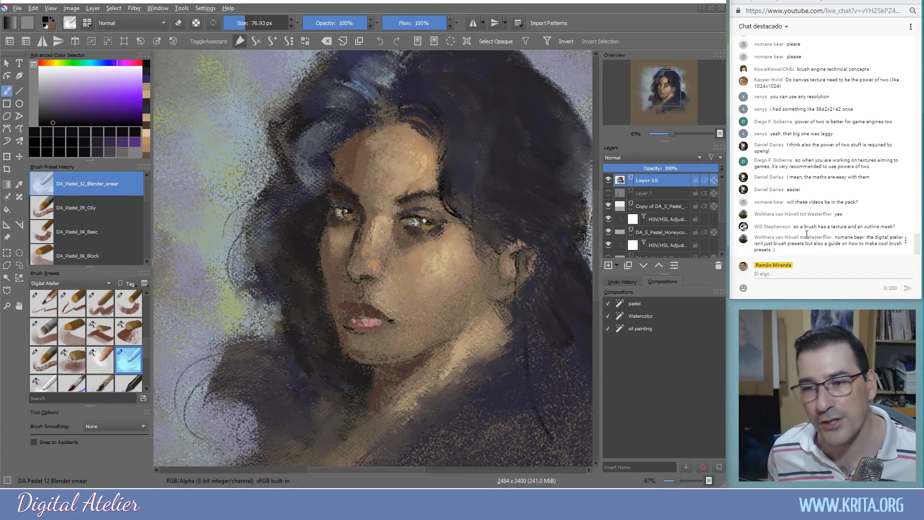
Pick the DA_Pastel_08_Impact preset from the Brush Presets docker
click(125, 332)
mouse_move(205, 195)
mouse_down()
mouse_move(201, 252)
mouse_move(174, 237)
mouse_move(206, 217)
mouse_move(178, 190)
mouse_move(251, 169)
mouse_move(197, 140)
mouse_move(201, 100)
mouse_move(275, 96)
mouse_up()
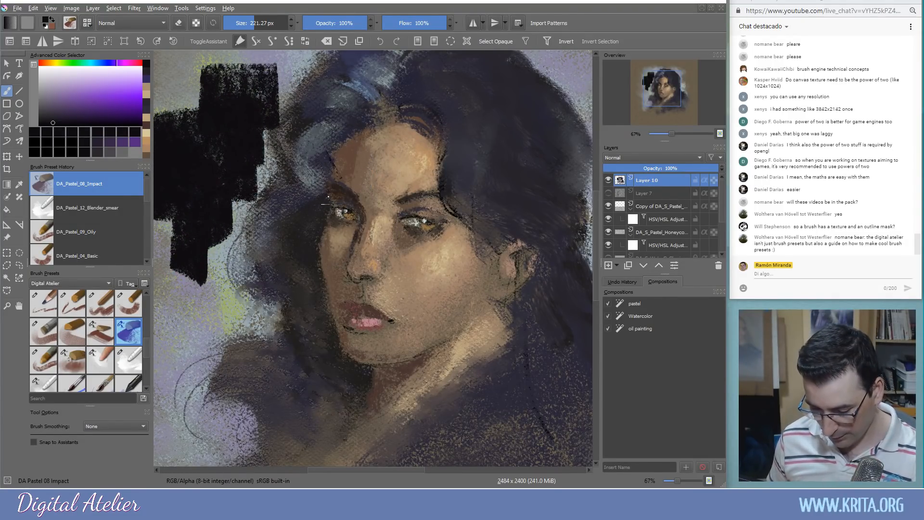
key(ctrl+z)
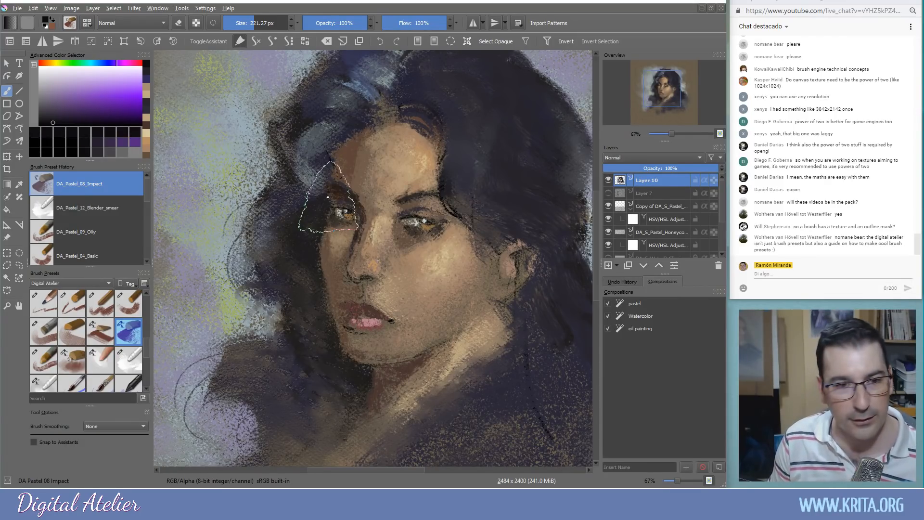
click(68, 25)
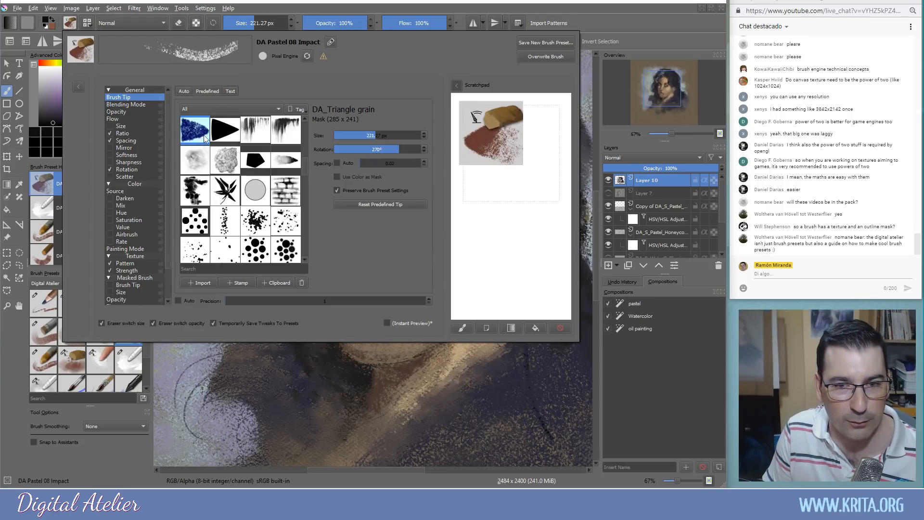
click(227, 138)
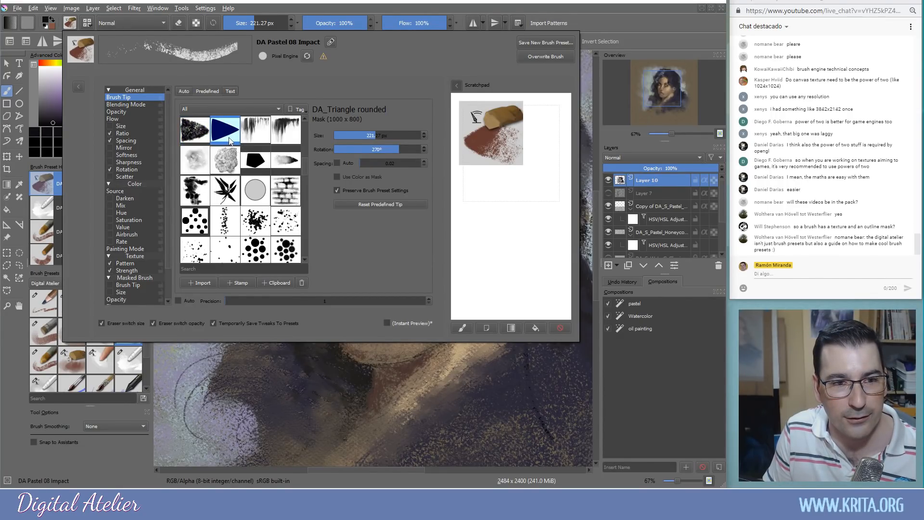
drag(533, 204, 501, 263)
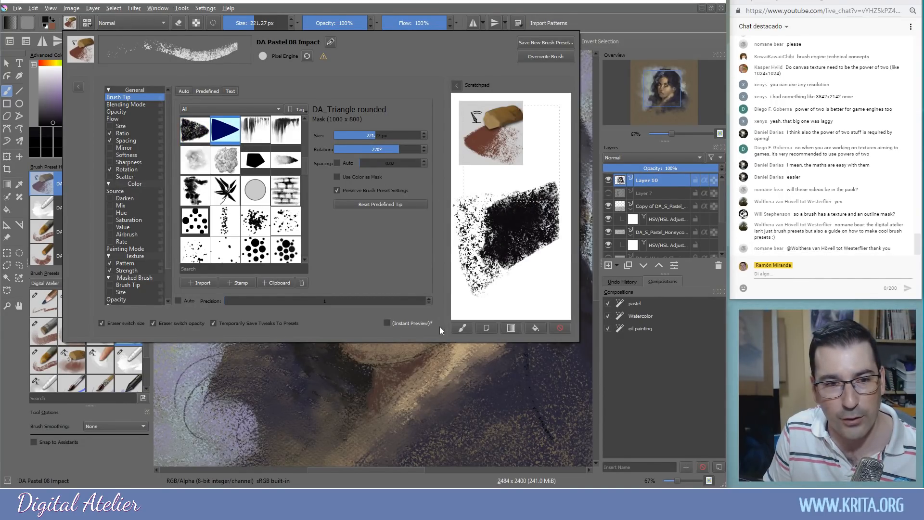
click(418, 359)
drag(213, 122, 212, 121)
drag(195, 192, 196, 189)
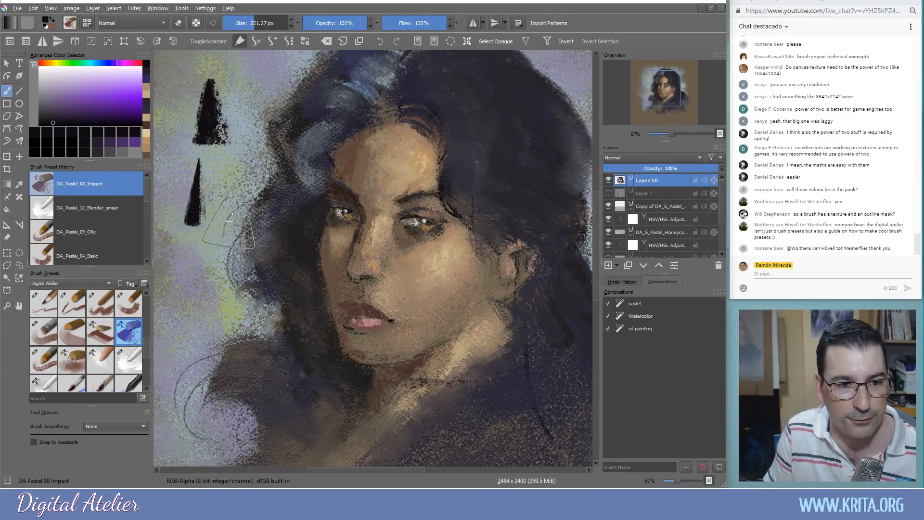
key(ctrl+z)
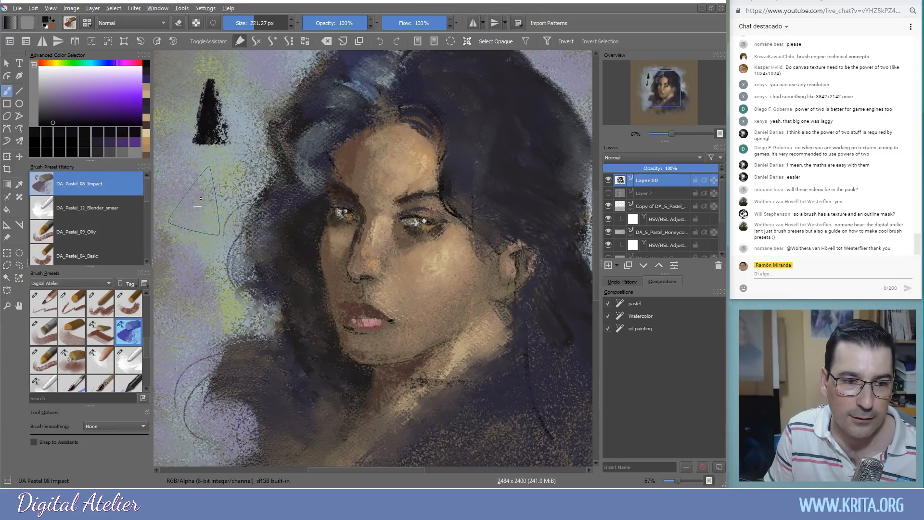
click(73, 25)
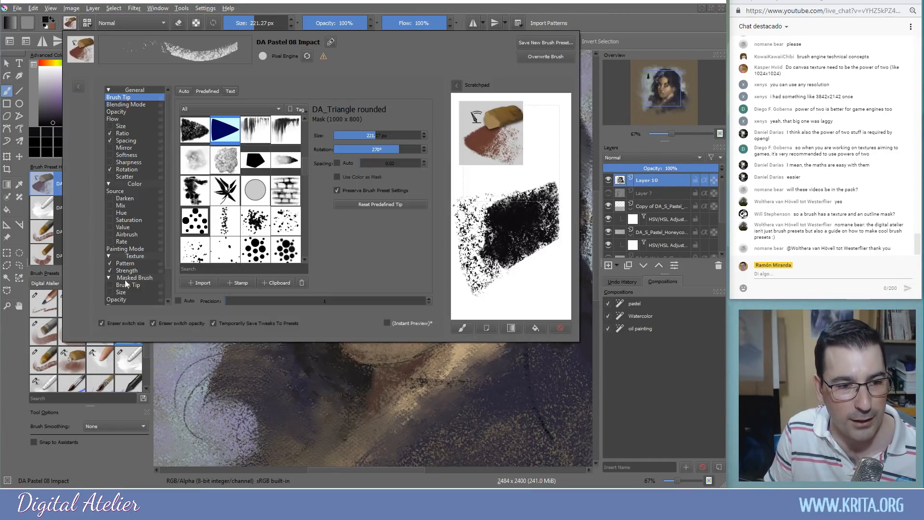
scroll(161, 253, down, 2)
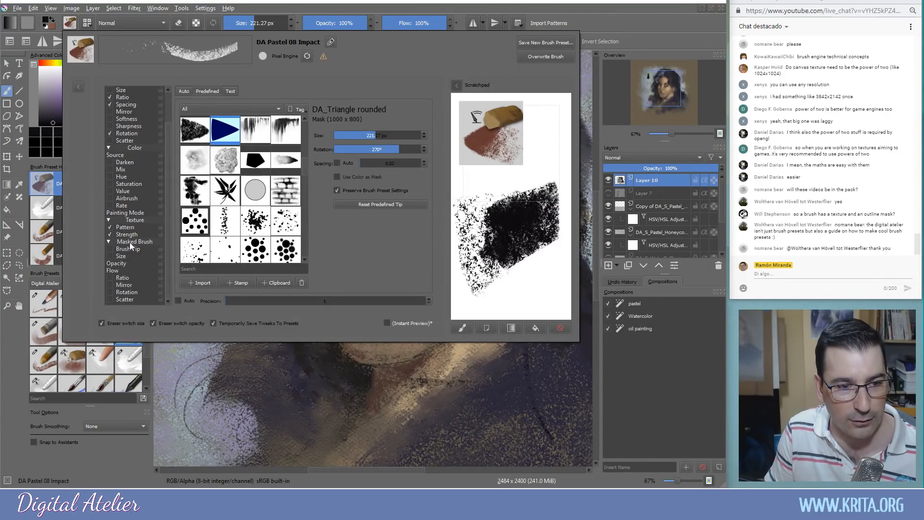
click(125, 229)
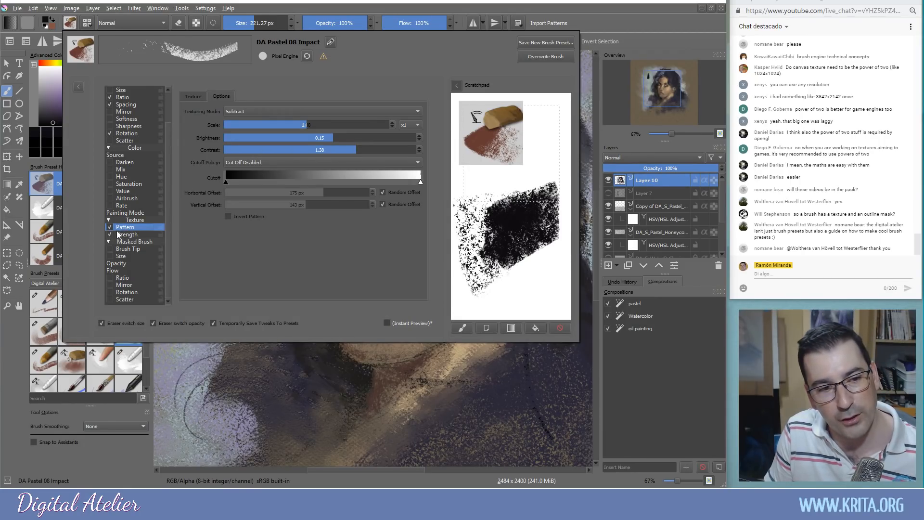
click(192, 97)
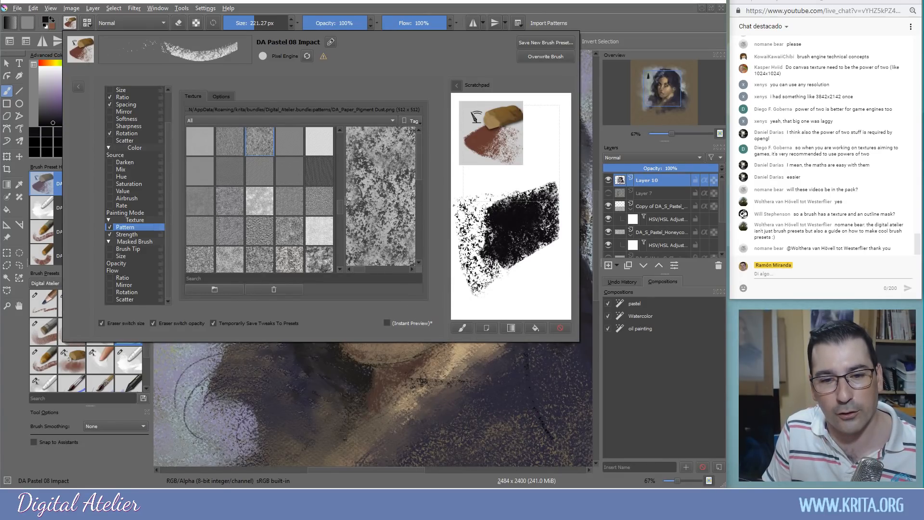
mouse_move(531, 254)
mouse_down()
mouse_move(515, 290)
mouse_move(512, 315)
mouse_move(525, 298)
mouse_move(538, 299)
mouse_move(498, 310)
mouse_up()
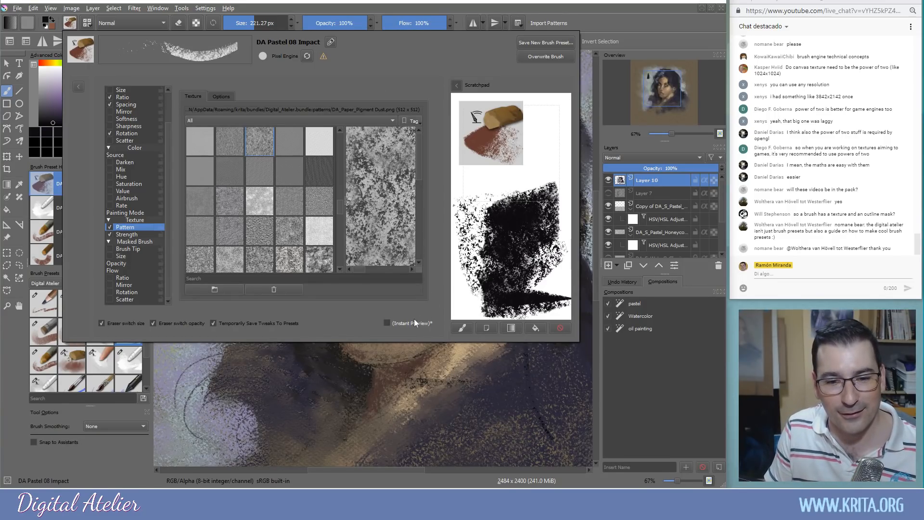
click(292, 382)
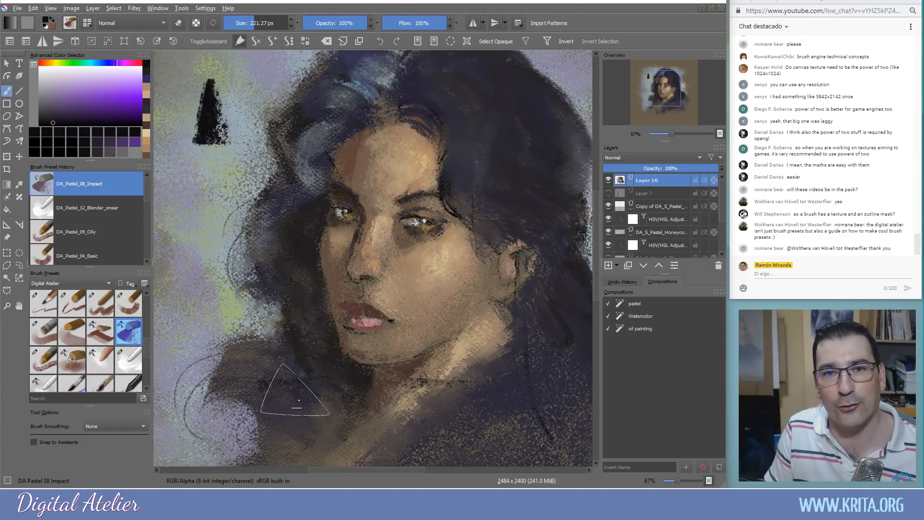
Sample a brown from the painting, resize the brush, and pan across the background
ctrl+click(311, 354)
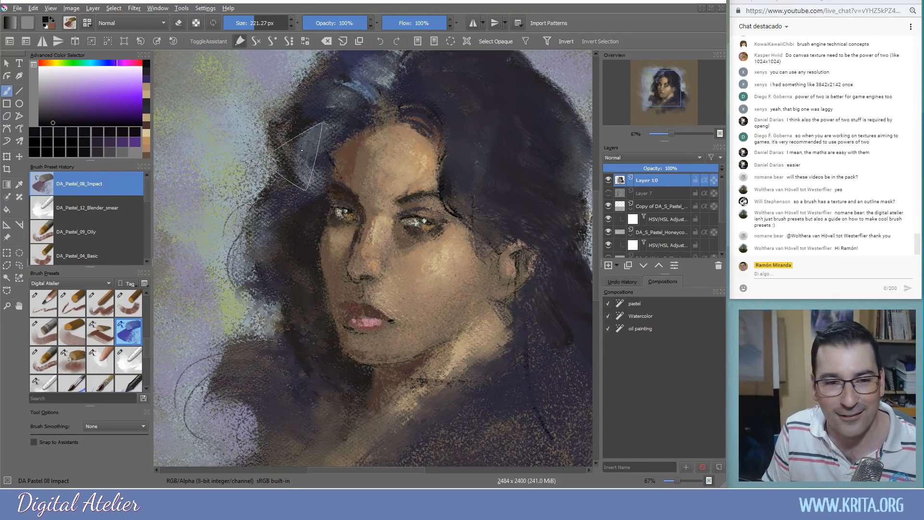
drag(308, 140, 337, 138)
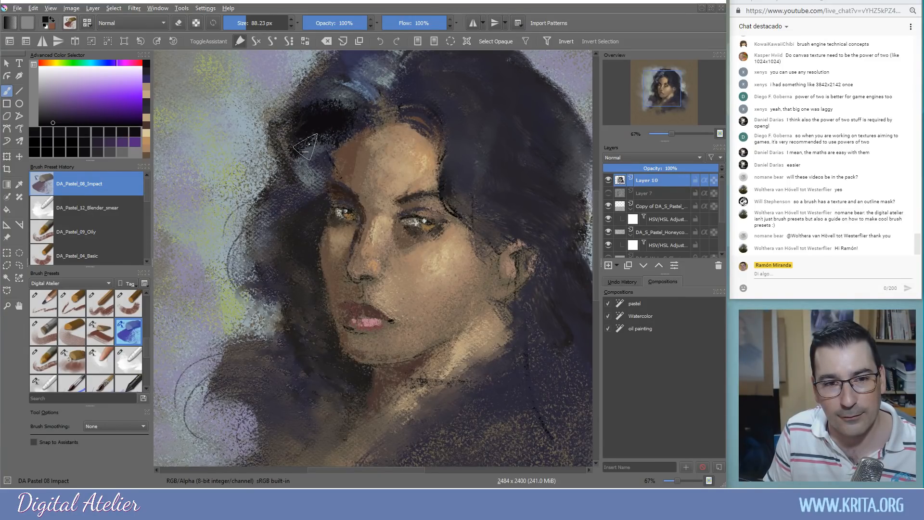
drag(281, 221, 476, 232)
drag(326, 233, 281, 248)
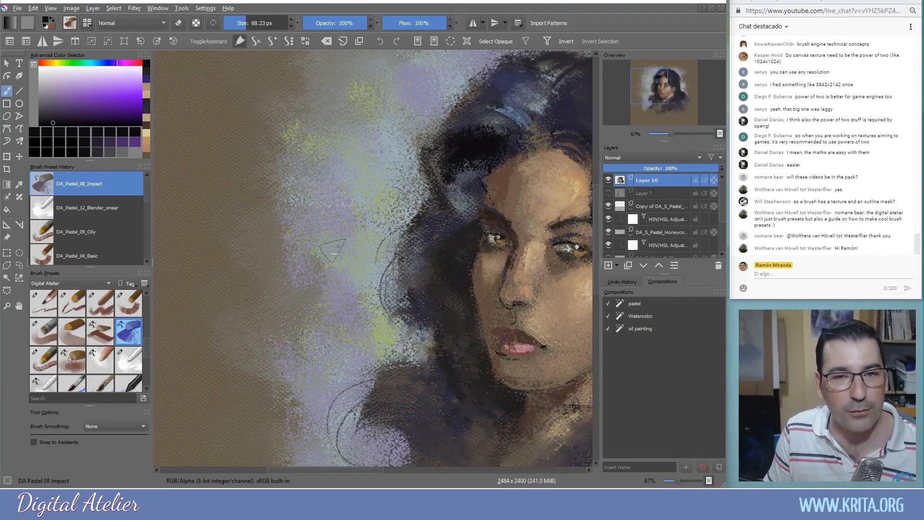
drag(314, 212, 324, 227)
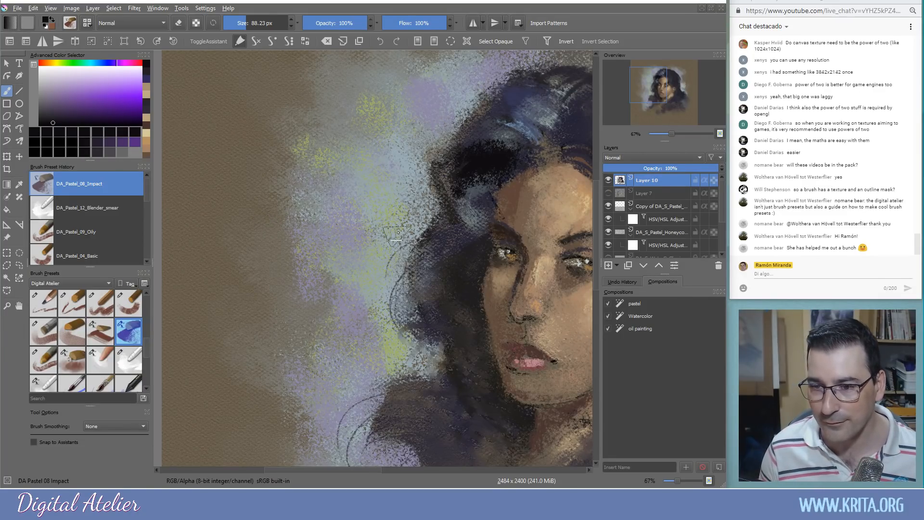
mouse_move(464, 244)
mouse_down()
mouse_move(430, 201)
mouse_move(337, 195)
mouse_move(300, 176)
mouse_up()
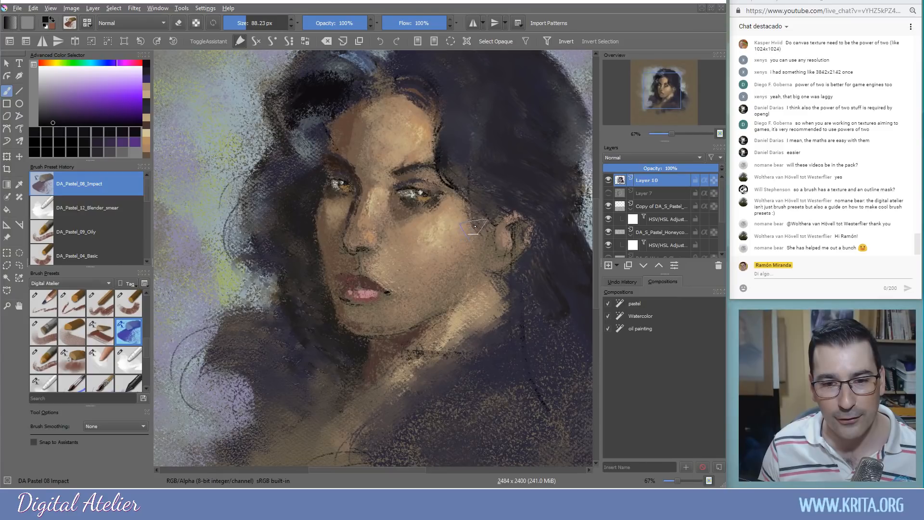
Switch to DA_Pastel_04_Basic at about 43 px and darken the upper-right hair
mouse_move(474, 224)
mouse_down()
mouse_move(481, 207)
mouse_move(485, 242)
mouse_move(482, 213)
mouse_up()
key(ctrl+z)
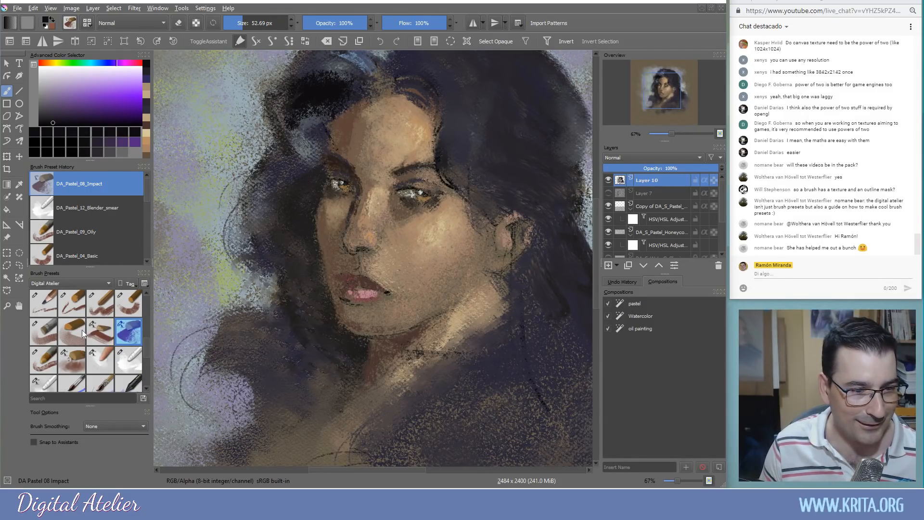
click(129, 303)
mouse_move(495, 216)
shift+mouse_down()
mouse_move(472, 220)
mouse_move(476, 212)
mouse_move(482, 241)
mouse_move(485, 212)
mouse_move(459, 190)
mouse_move(500, 200)
mouse_move(449, 139)
mouse_move(491, 198)
mouse_move(462, 138)
mouse_move(523, 194)
mouse_move(491, 181)
mouse_move(553, 221)
mouse_move(541, 227)
mouse_move(562, 223)
mouse_move(519, 120)
shift+mouse_up()
drag(483, 234, 459, 278)
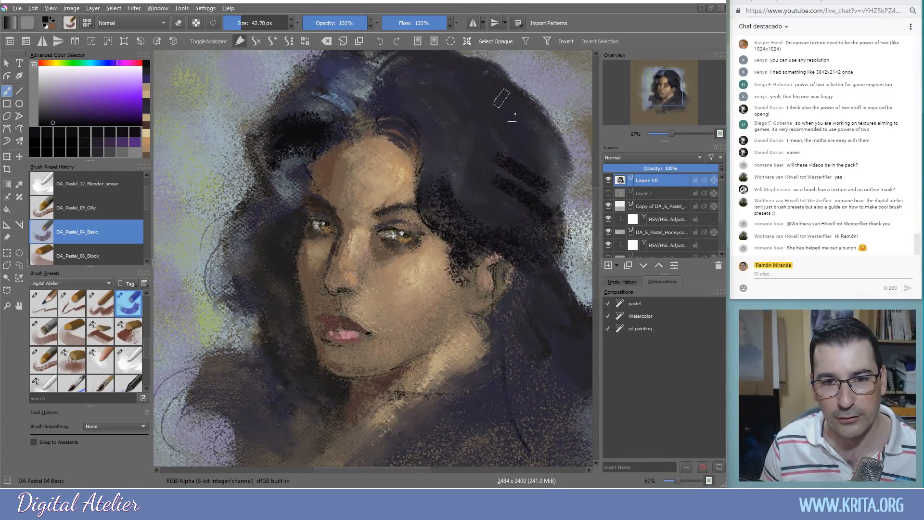
Hatch dark pastel over the hair right of the forehead, then select DA_Pastel_12_Blender_smear
mouse_move(460, 198)
mouse_down()
mouse_move(447, 180)
mouse_move(470, 193)
mouse_move(443, 168)
mouse_move(492, 209)
mouse_move(491, 197)
mouse_move(436, 154)
mouse_move(452, 171)
mouse_move(455, 154)
mouse_move(410, 91)
mouse_move(464, 146)
mouse_move(433, 90)
mouse_move(474, 138)
mouse_move(454, 85)
mouse_move(506, 131)
mouse_move(475, 77)
mouse_move(529, 120)
mouse_move(545, 147)
mouse_move(527, 111)
mouse_move(546, 167)
mouse_move(529, 112)
mouse_move(554, 163)
mouse_move(522, 122)
mouse_move(524, 170)
mouse_up()
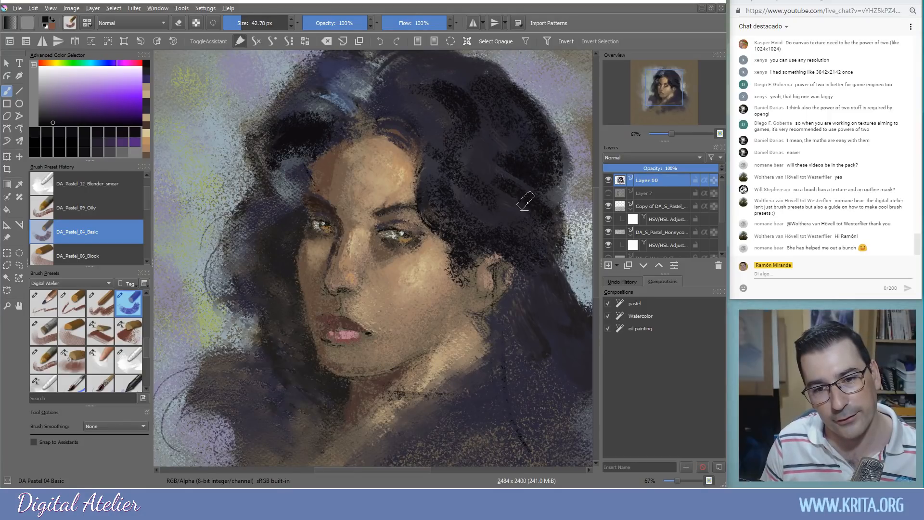
click(130, 360)
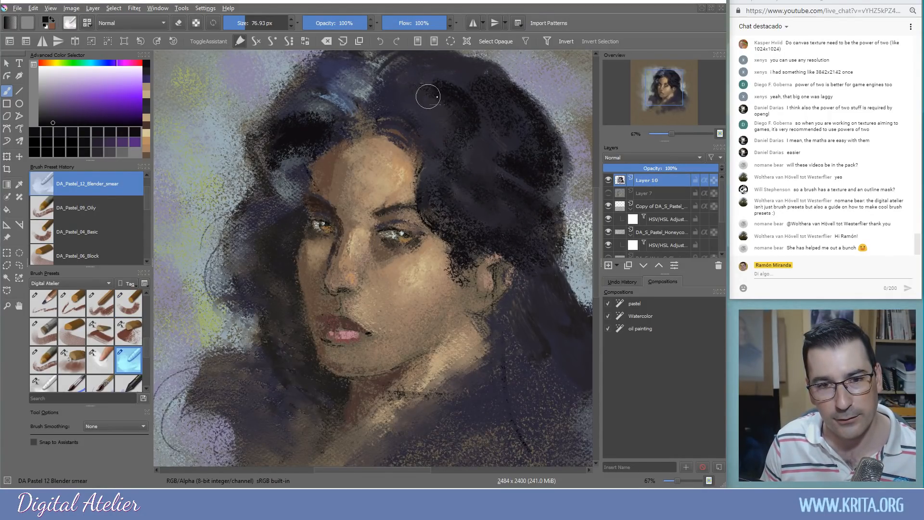
drag(147, 347, 148, 344)
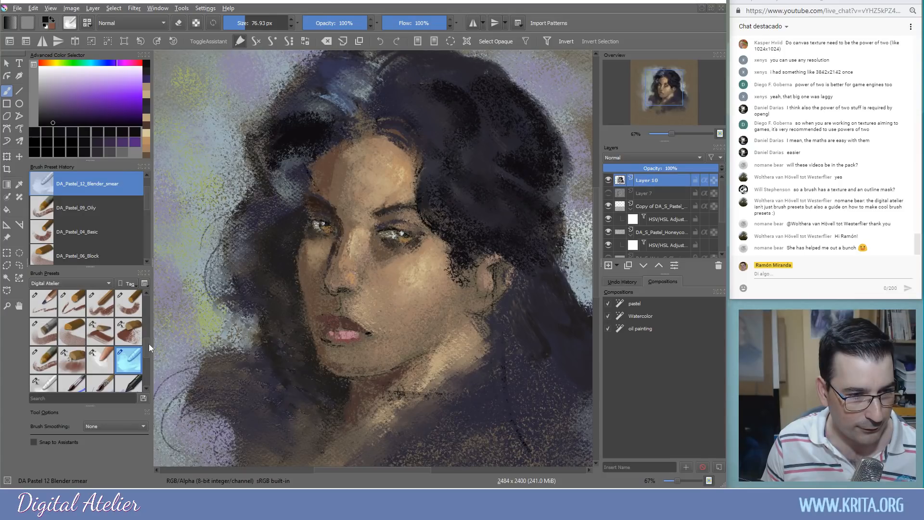
Switch to DA_Pastel_02_Wibbly_lines and draw curly dark strands left of the face and forehead
click(72, 303)
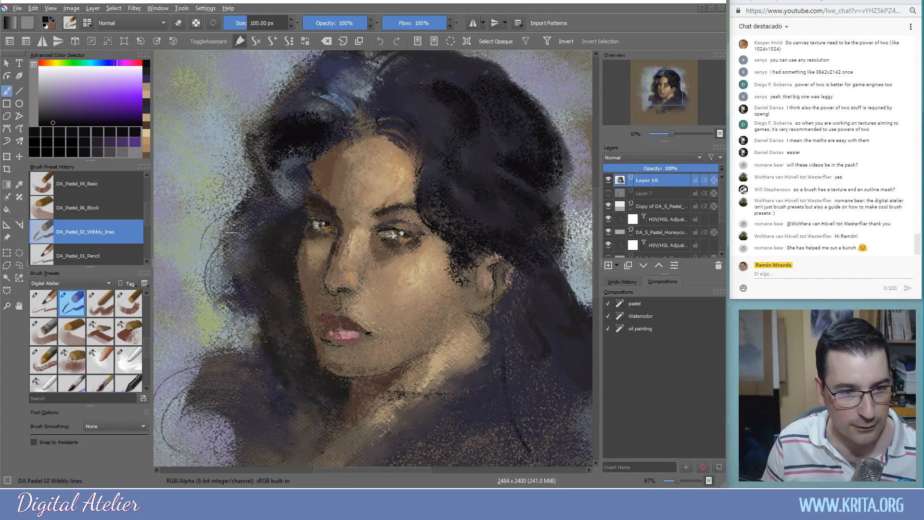
drag(253, 242, 232, 312)
drag(270, 232, 172, 278)
key(ctrl+z)
mouse_move(288, 139)
mouse_down()
mouse_move(259, 185)
mouse_move(271, 194)
mouse_up()
drag(290, 131, 284, 195)
drag(288, 163, 247, 229)
drag(306, 168, 278, 206)
mouse_move(445, 146)
mouse_down()
mouse_move(415, 148)
mouse_move(386, 118)
mouse_move(406, 119)
mouse_move(376, 125)
mouse_move(422, 114)
mouse_up()
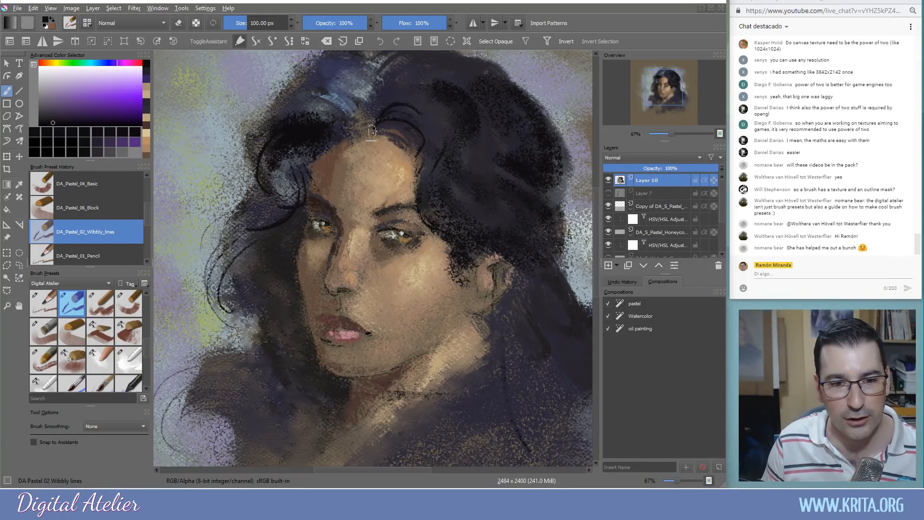
Lower the brush flow to 17%, discard the loose upper-left curl sketches, and sample the nose's skin tone
drag(403, 23, 394, 23)
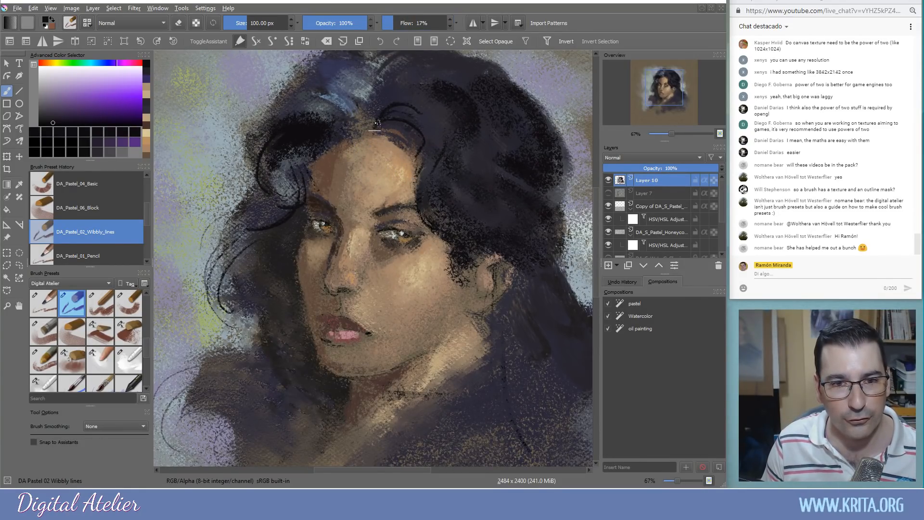
mouse_move(182, 113)
mouse_down()
mouse_move(193, 76)
mouse_move(207, 92)
mouse_move(174, 128)
mouse_move(209, 125)
mouse_move(205, 141)
mouse_move(174, 154)
mouse_up()
key(ctrl+z)
key(ctrl+z)
key(ctrl+z)
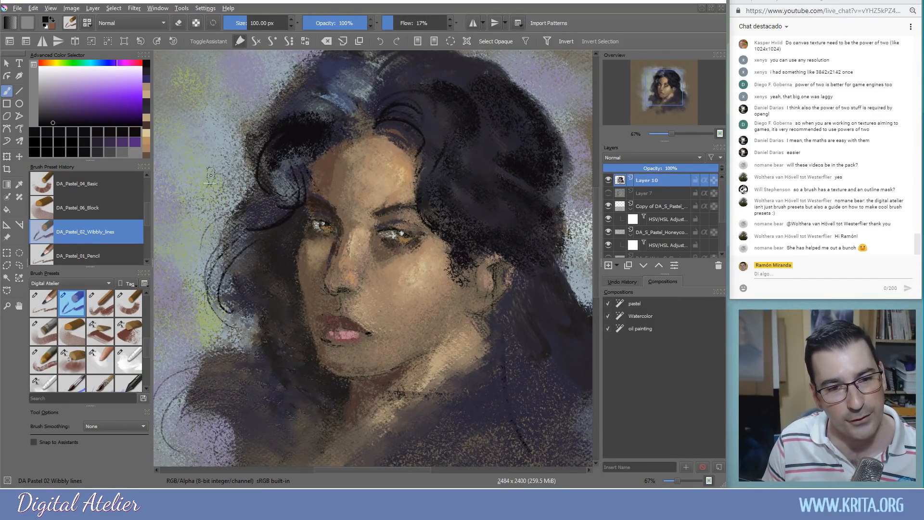
mouse_move(227, 95)
mouse_down()
mouse_move(183, 145)
mouse_move(187, 174)
mouse_up()
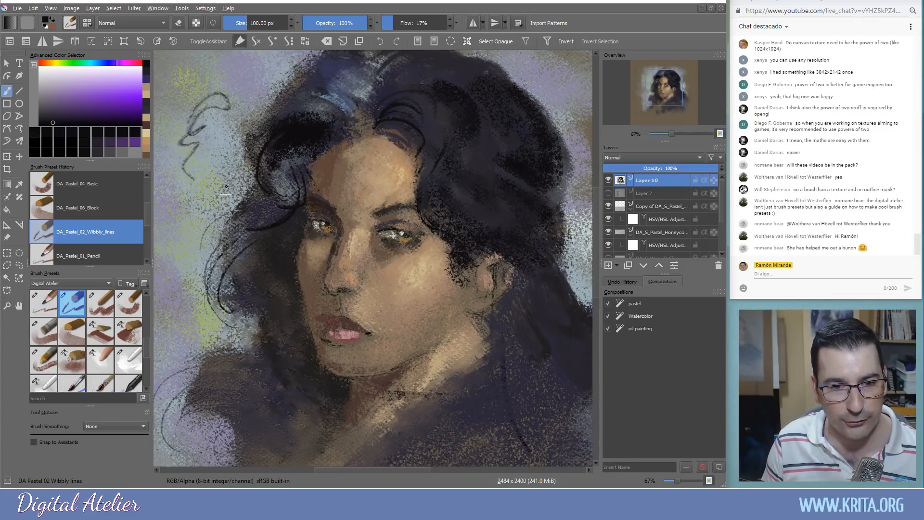
key(ctrl+z)
ctrl+click(331, 292)
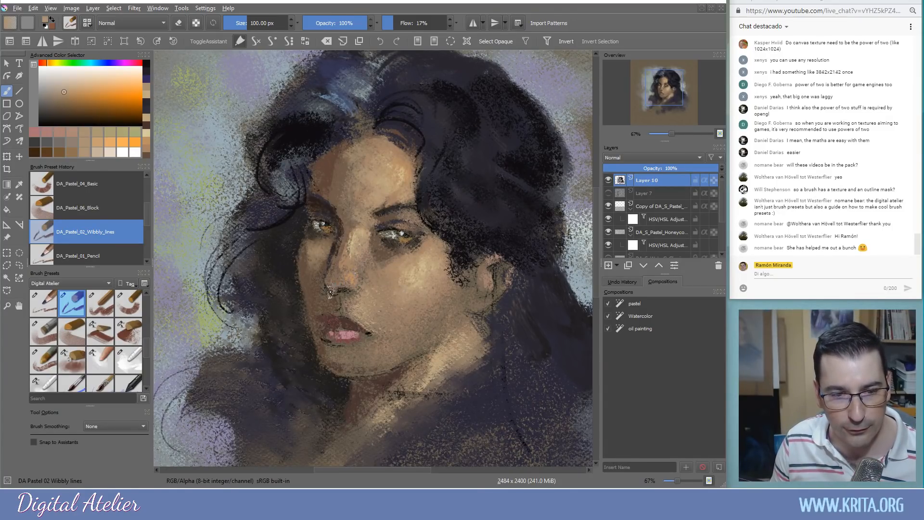
Dab sampled skin tones onto the nose, blend along the brow, and add a light mark above the lip
drag(343, 284, 348, 288)
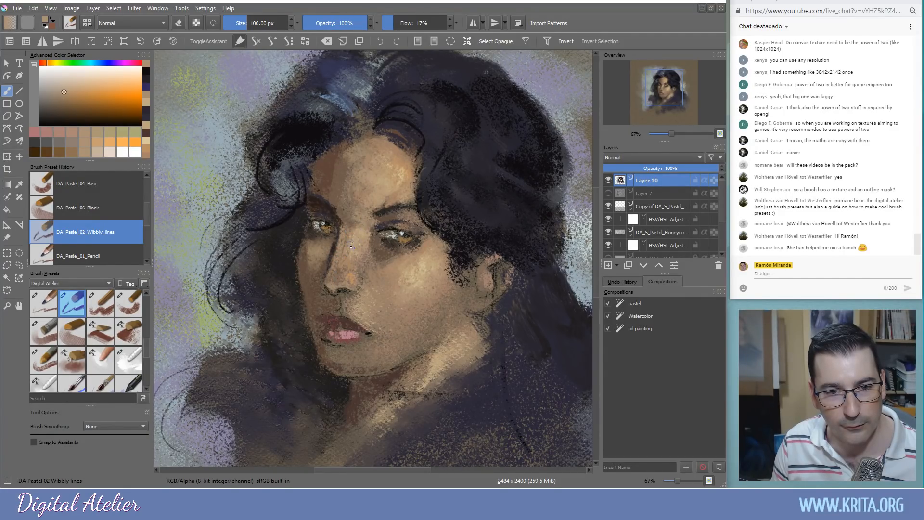
ctrl+click(357, 211)
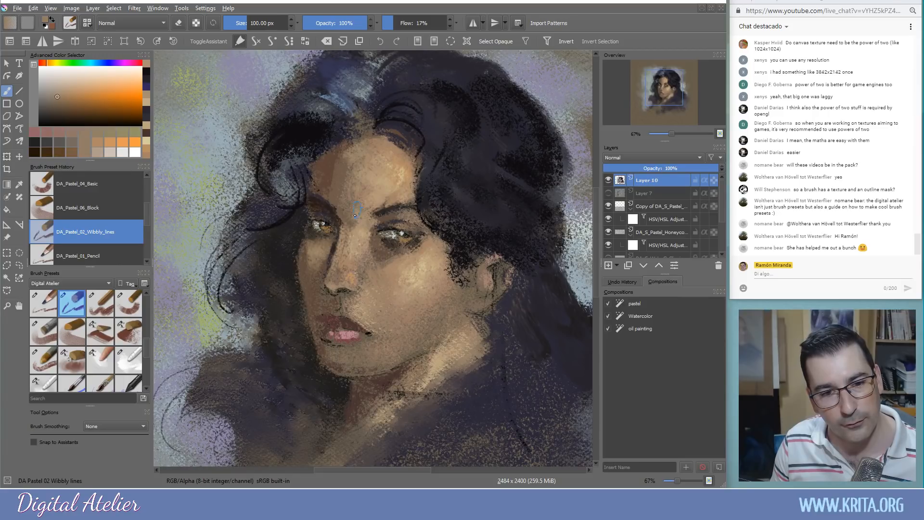
ctrl+click(402, 189)
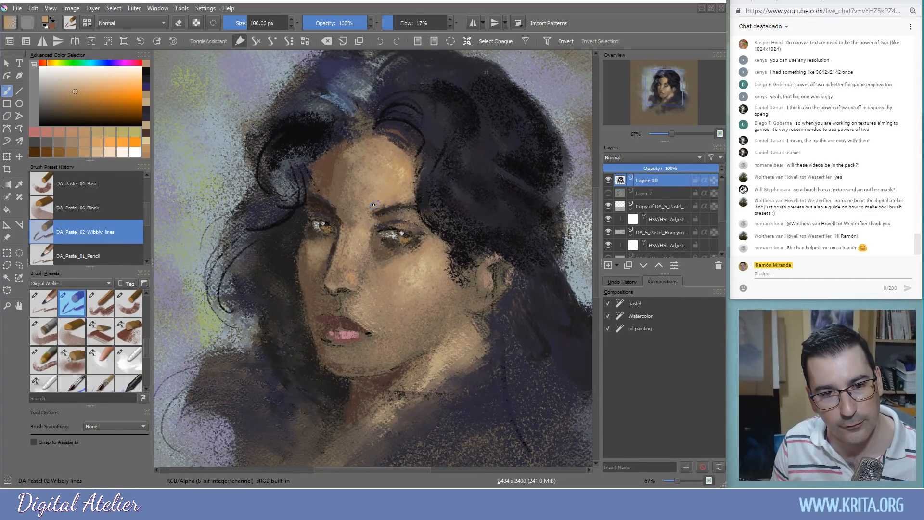
mouse_move(373, 205)
mouse_down()
mouse_move(414, 219)
mouse_move(408, 230)
mouse_up()
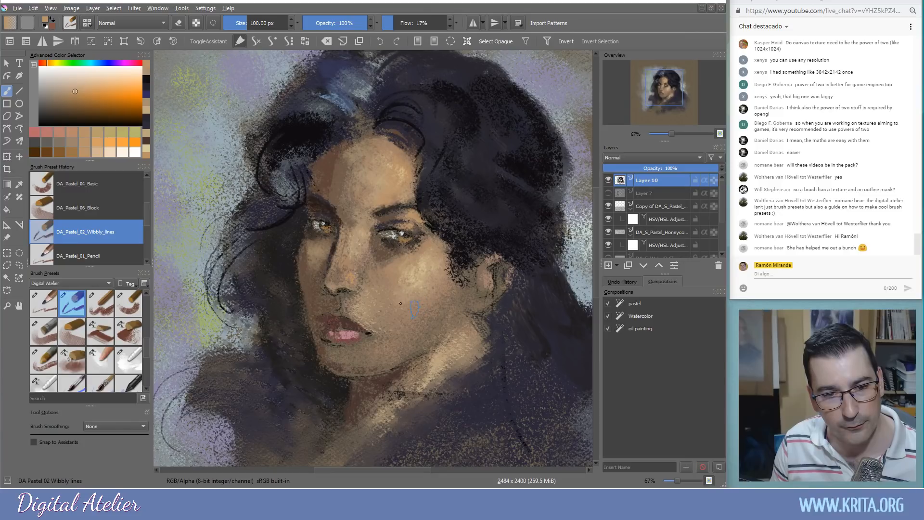
ctrl+click(342, 291)
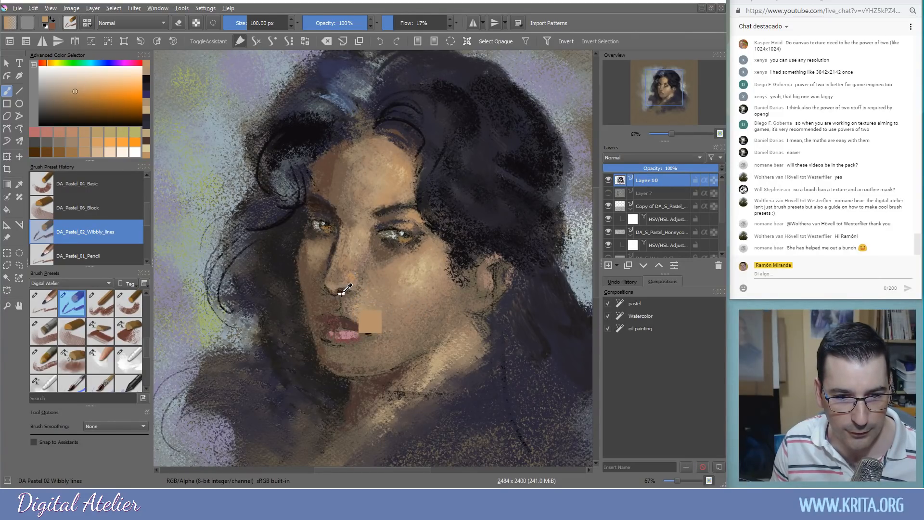
drag(343, 308, 343, 298)
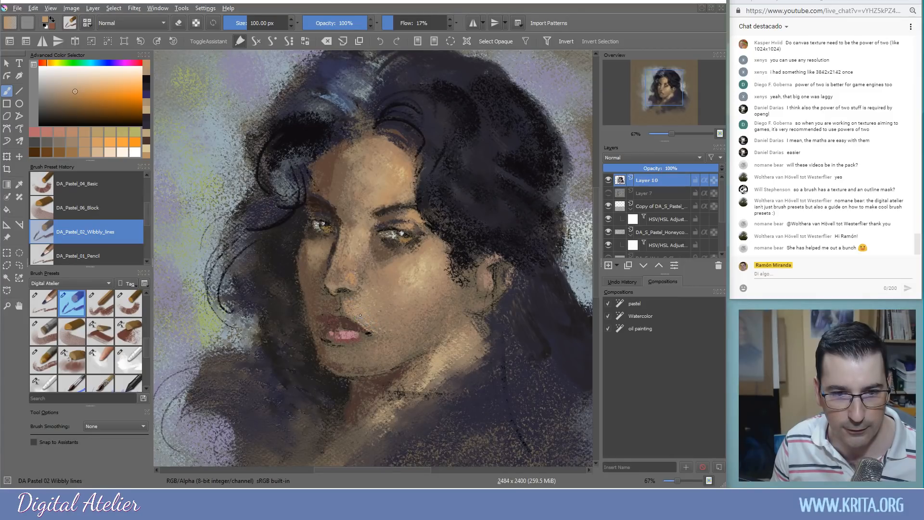
Pick a dark brown and darken the shadow of the upper lip near the mouth
ctrl+click(371, 359)
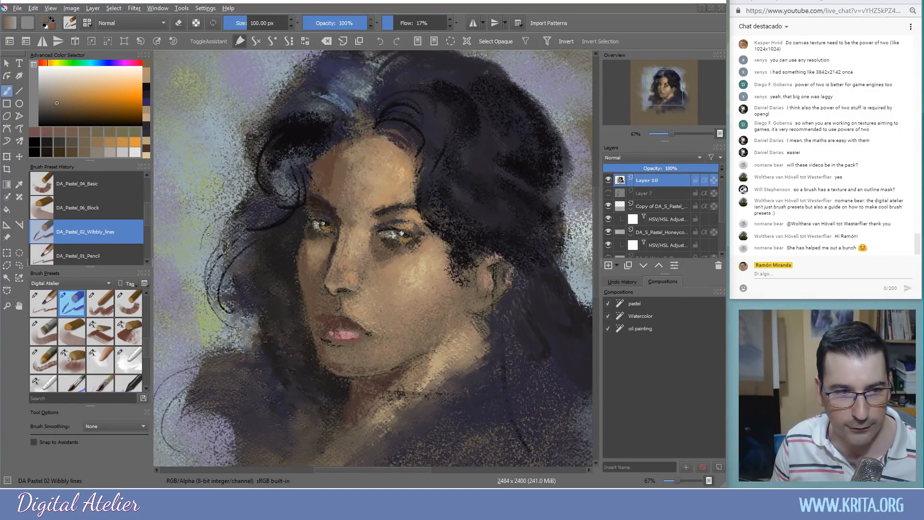
click(75, 115)
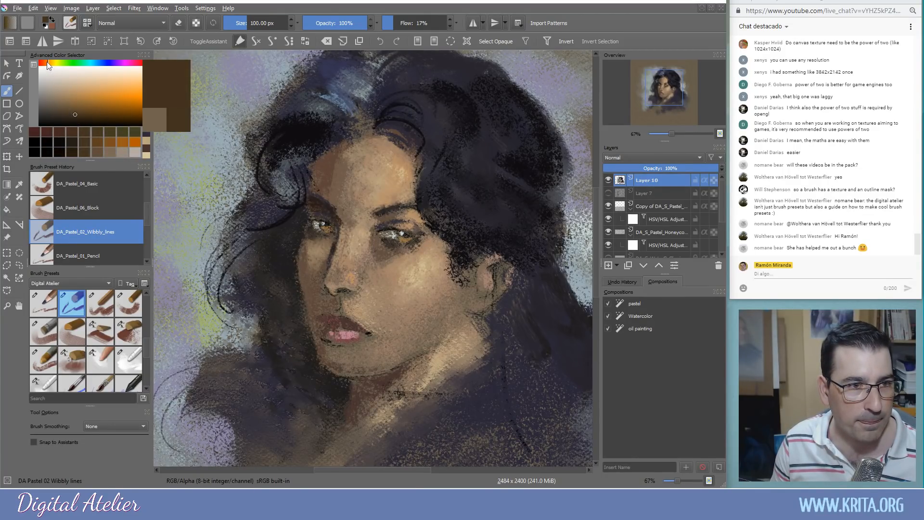
click(48, 63)
click(85, 118)
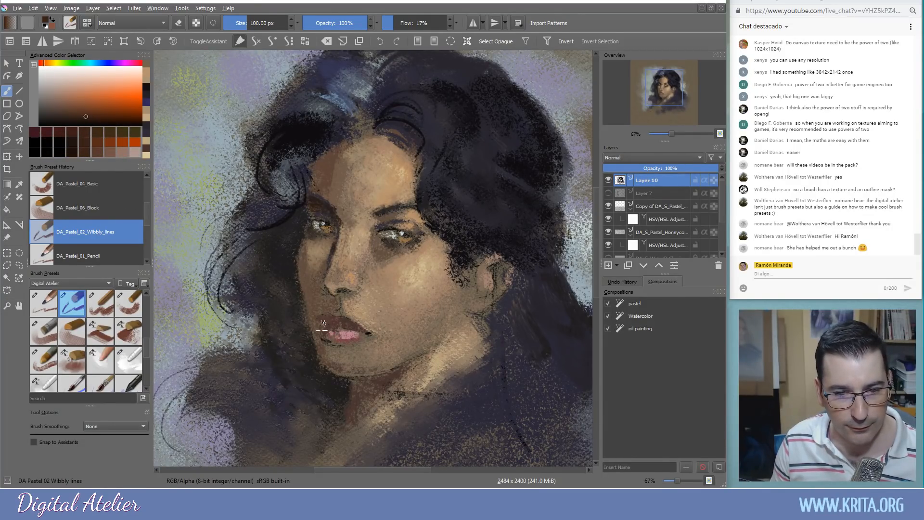
mouse_move(322, 325)
mouse_down()
mouse_move(333, 340)
mouse_move(355, 331)
mouse_move(339, 329)
mouse_up()
click(84, 120)
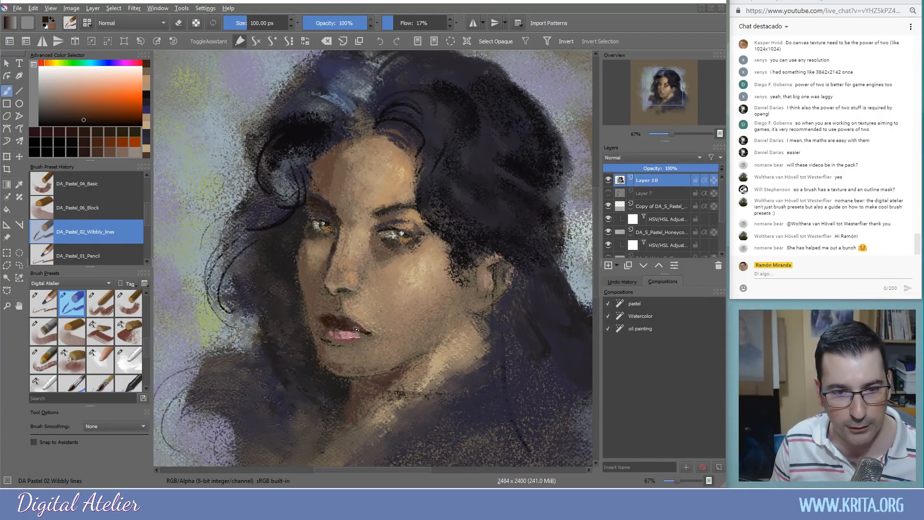
drag(346, 329, 332, 318)
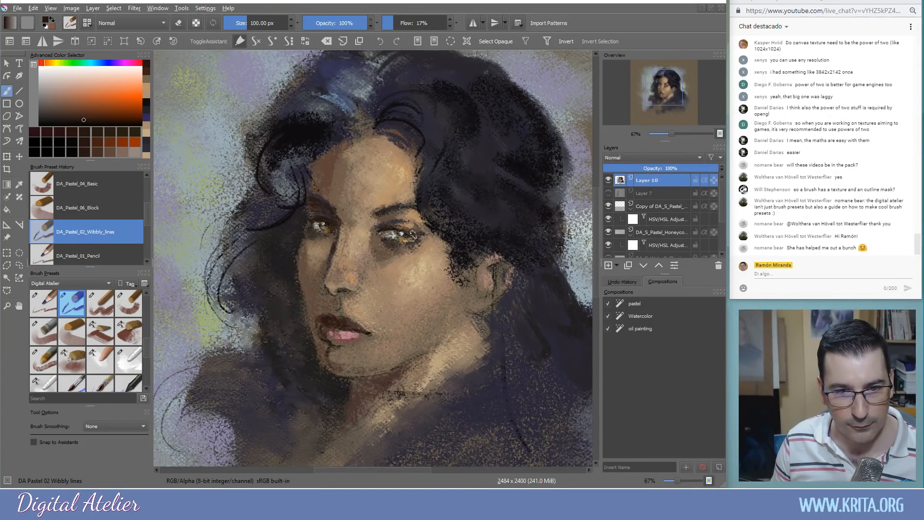
Rework the right eye's highlights and darken the hair by the cheek and the ear's upper edge
drag(378, 234, 402, 231)
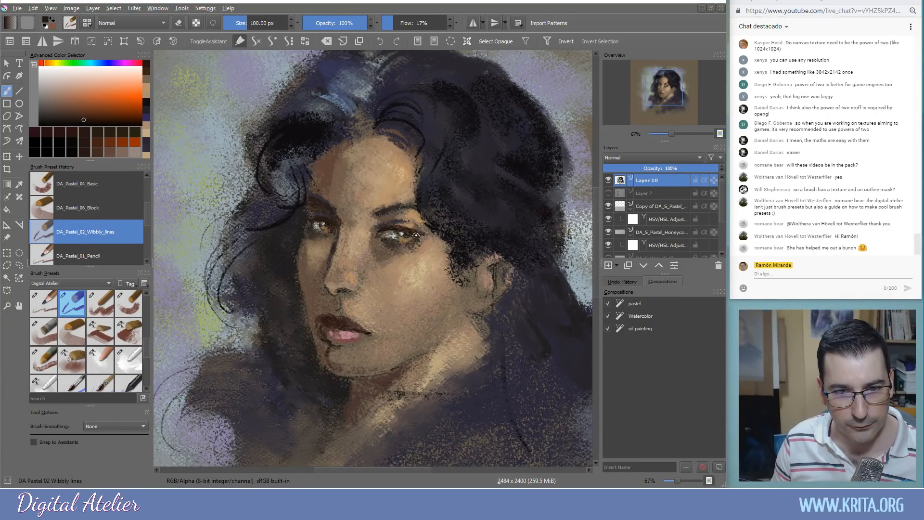
mouse_move(462, 264)
mouse_down()
mouse_move(462, 283)
mouse_move(436, 270)
mouse_move(459, 292)
mouse_move(464, 250)
mouse_move(465, 277)
mouse_up()
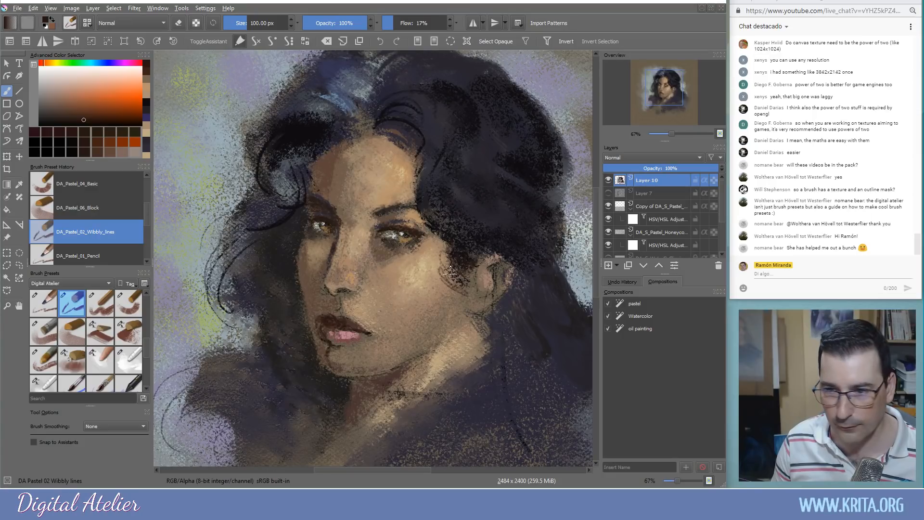
mouse_move(485, 246)
mouse_down()
mouse_move(500, 264)
mouse_move(485, 274)
mouse_move(501, 275)
mouse_move(490, 270)
mouse_move(499, 274)
mouse_move(479, 300)
mouse_up()
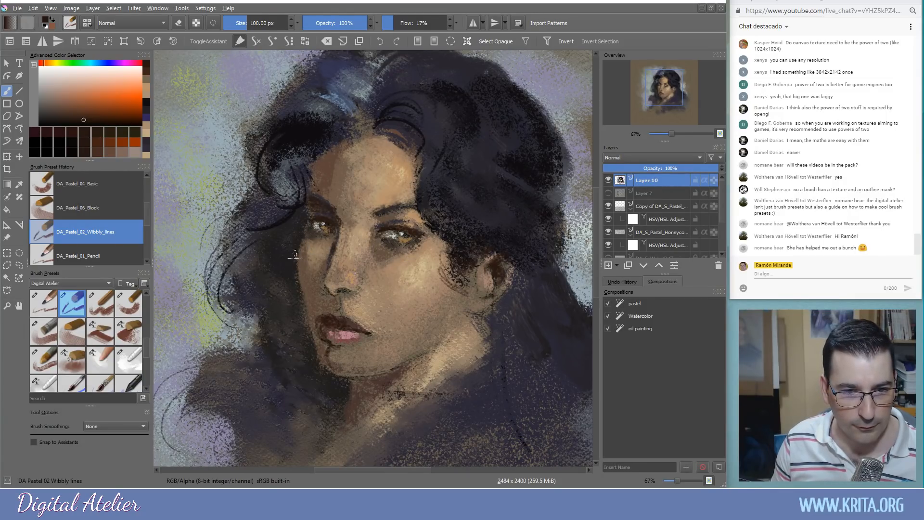
Deepen the hair curl beside the forehead with dark blue-purple and near-black strokes
ctrl+click(292, 176)
drag(278, 157, 291, 195)
ctrl+click(309, 136)
drag(281, 163, 293, 201)
mouse_move(273, 155)
mouse_down()
mouse_move(255, 192)
mouse_move(217, 207)
mouse_up()
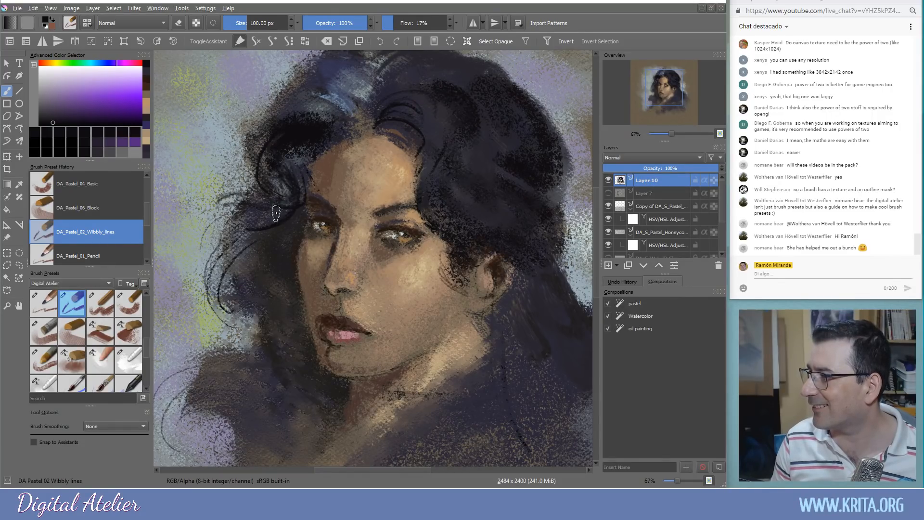
drag(258, 277, 261, 241)
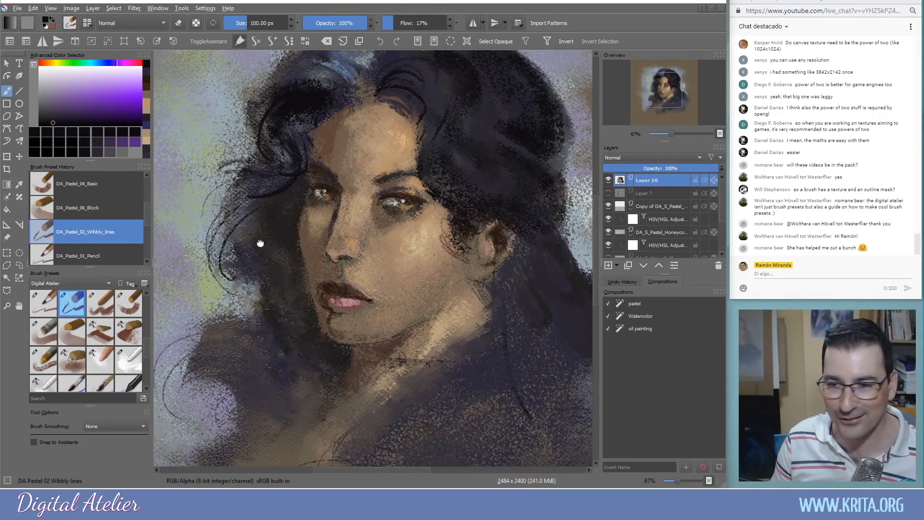
Draw a dark line down the nose's left edge toward the nostril, after undoing a first attempt
mouse_move(330, 221)
mouse_down()
mouse_move(315, 249)
mouse_move(305, 207)
mouse_up()
key(ctrl+z)
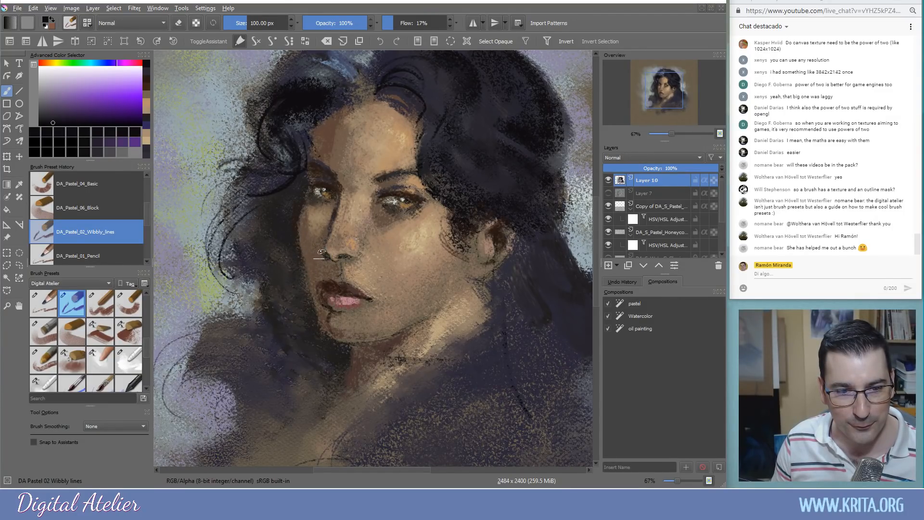
drag(325, 243, 322, 256)
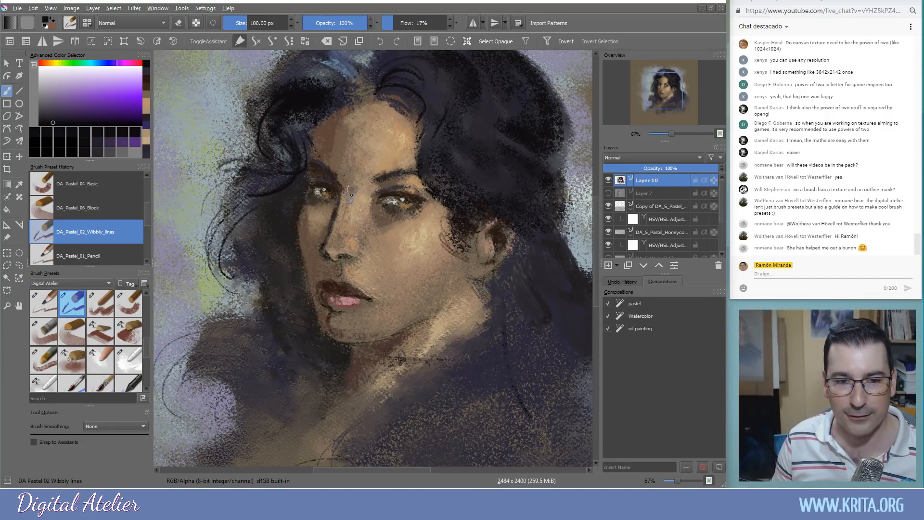
Sample skin tones and dab light touches beside the nose and grey-brown onto the chin
ctrl+click(343, 240)
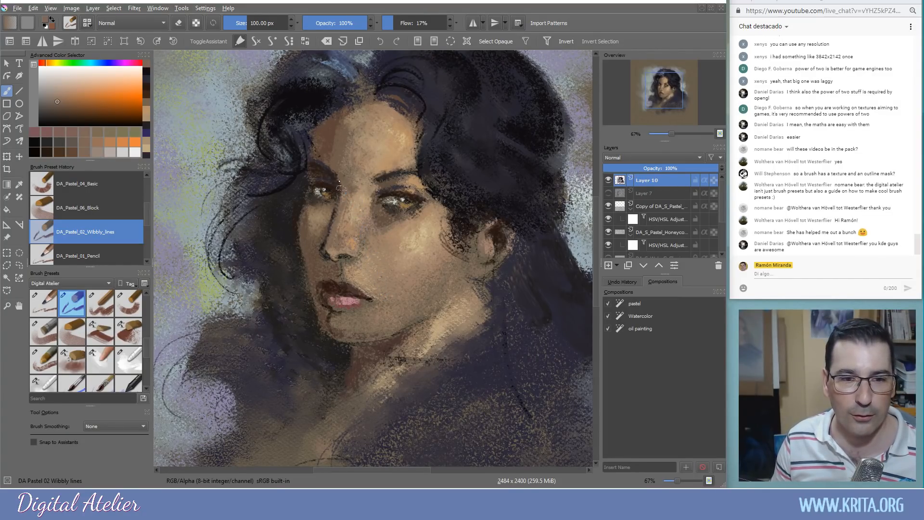
ctrl+click(356, 180)
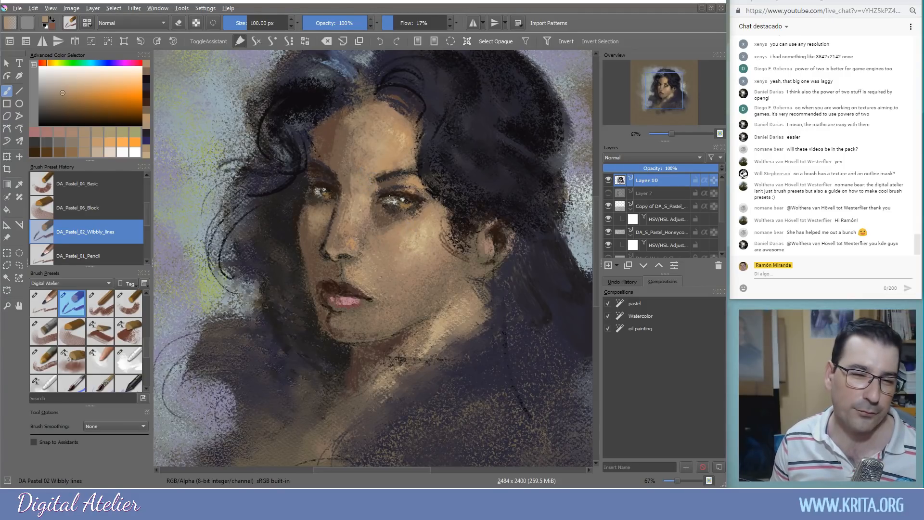
ctrl+click(376, 193)
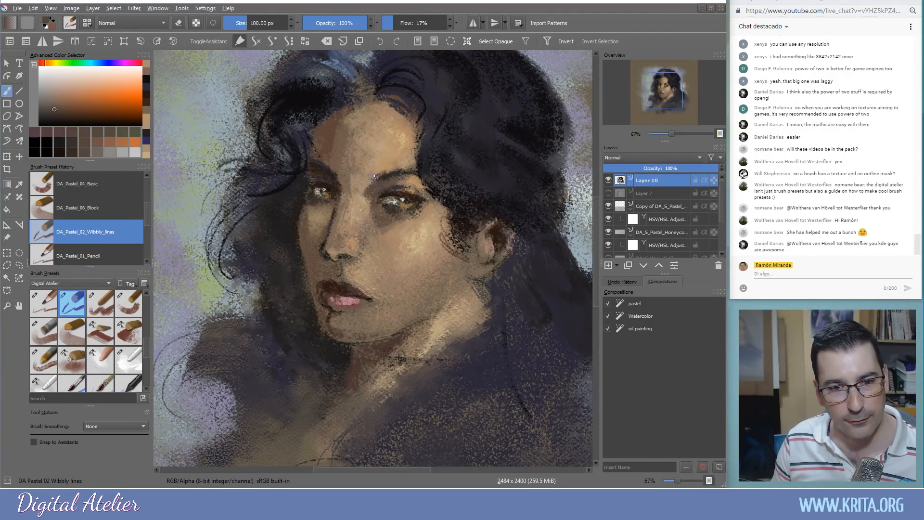
click(344, 256)
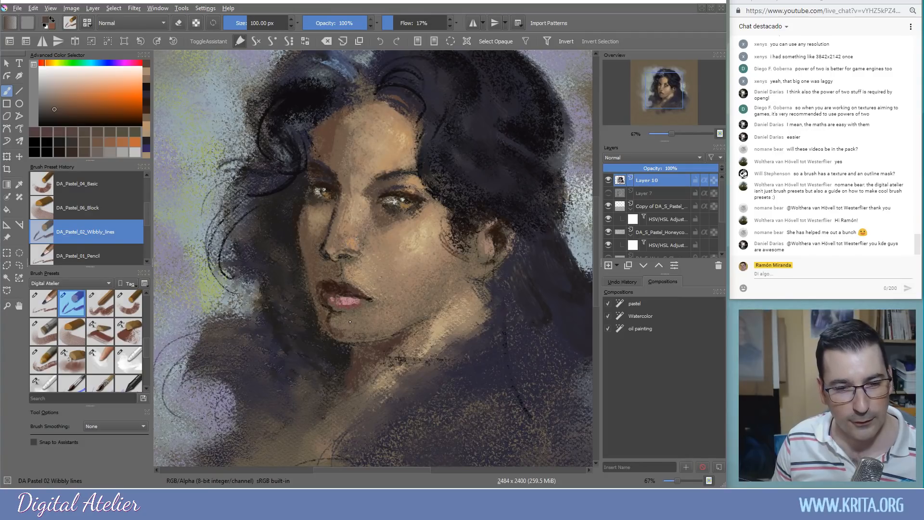
ctrl+click(331, 318)
click(340, 332)
Enlarge the brush, switch to DA_Pastel_05_Basic_Blend, and softly blend the chin
key(bracketright)
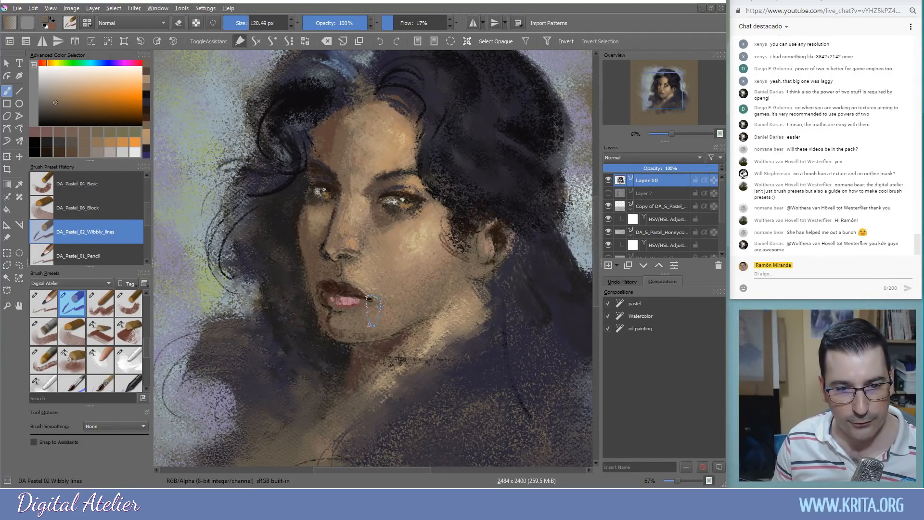
click(126, 305)
click(43, 331)
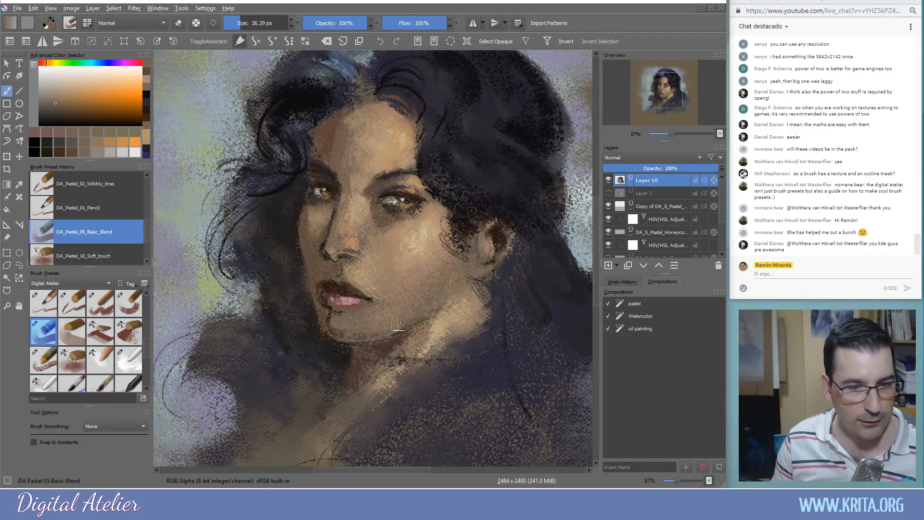
mouse_move(358, 323)
mouse_down()
mouse_move(418, 245)
mouse_move(351, 331)
mouse_move(344, 323)
mouse_move(347, 333)
mouse_move(362, 314)
mouse_move(371, 329)
mouse_move(367, 311)
mouse_move(387, 318)
mouse_move(405, 290)
mouse_move(424, 291)
mouse_move(410, 290)
mouse_move(408, 310)
mouse_move(387, 312)
mouse_move(411, 301)
mouse_move(429, 265)
mouse_move(441, 264)
mouse_move(408, 307)
mouse_up()
Blend a lighter cheek tan into the chin, jaw contour and nose
ctrl+click(423, 244)
mouse_move(352, 322)
mouse_down()
mouse_move(370, 330)
mouse_move(341, 323)
mouse_up()
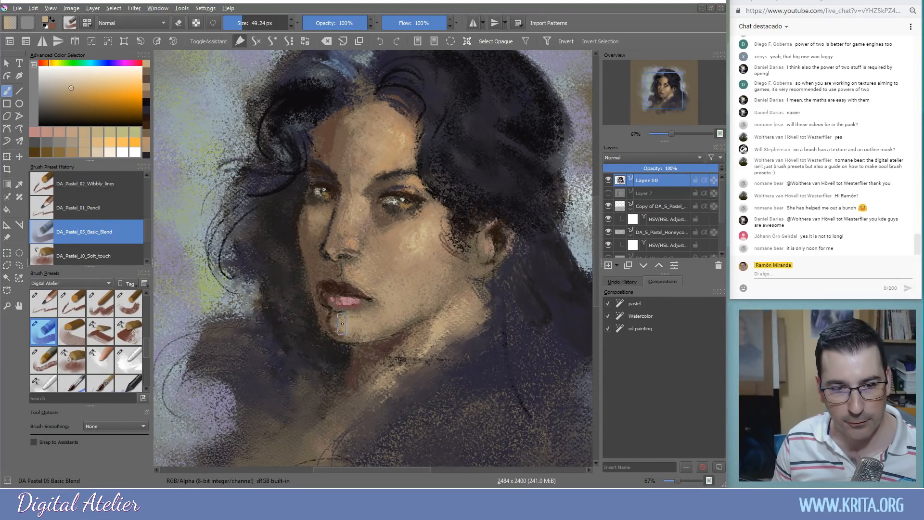
drag(443, 270, 342, 331)
shift+drag(378, 224, 373, 224)
mouse_move(361, 214)
mouse_down()
mouse_move(350, 238)
mouse_move(348, 205)
mouse_move(339, 252)
mouse_move(366, 246)
mouse_up()
With a smaller brush, lighten the nose bridge and blend orange skin into the chin and lower-lip corner
ctrl+click(355, 237)
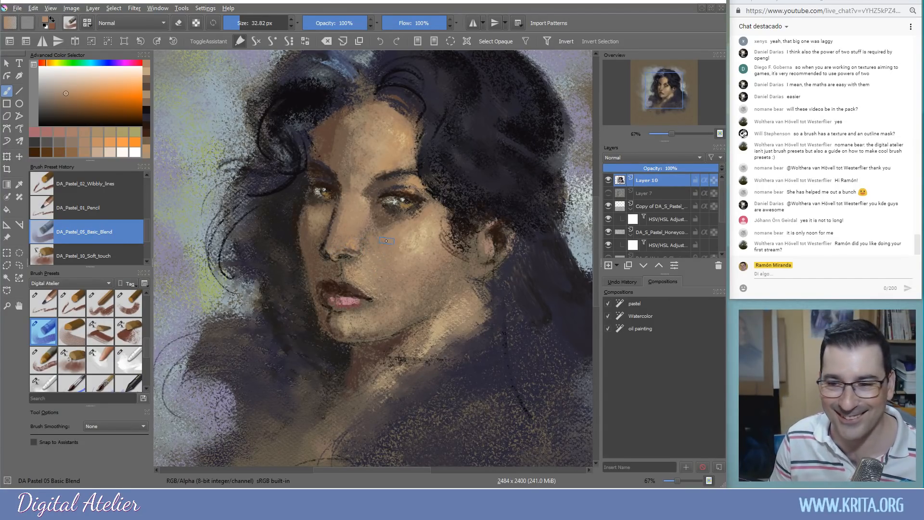
shift+drag(385, 242, 353, 216)
ctrl+click(423, 234)
mouse_move(355, 212)
mouse_down()
mouse_move(356, 235)
mouse_move(346, 233)
mouse_up()
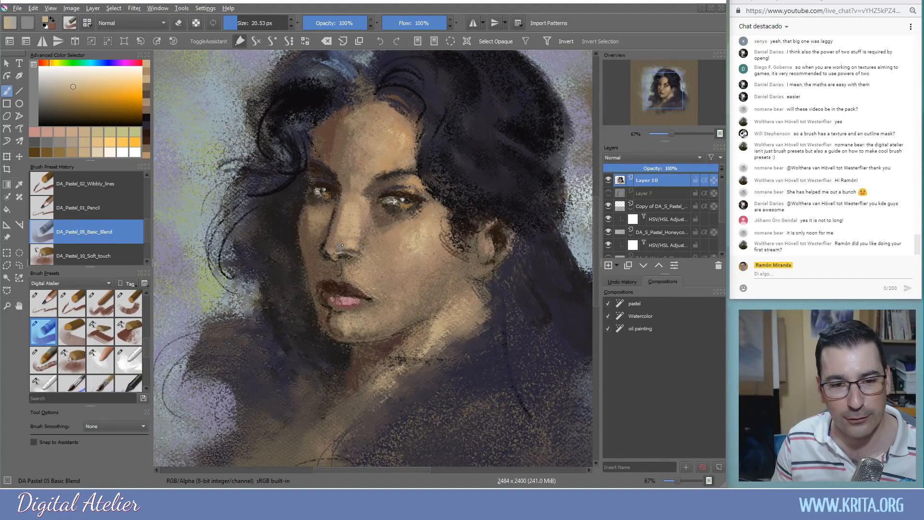
drag(360, 208, 363, 234)
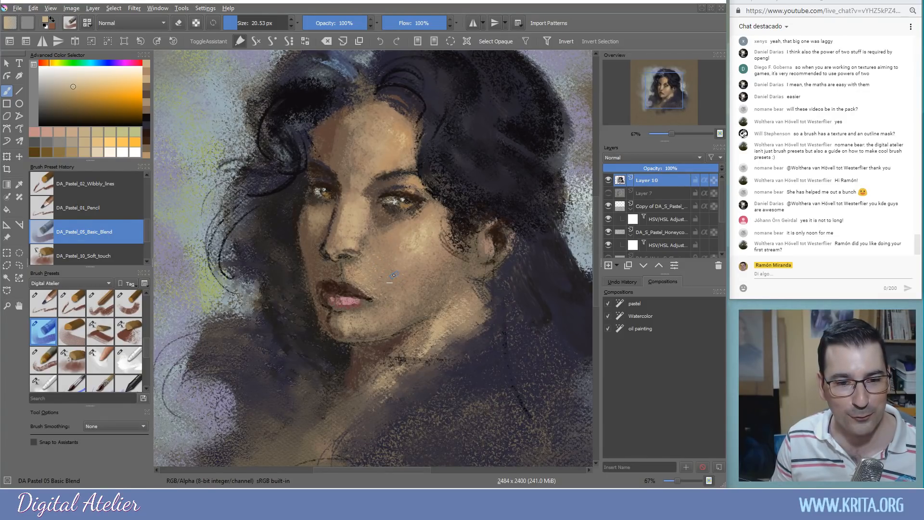
ctrl+click(407, 265)
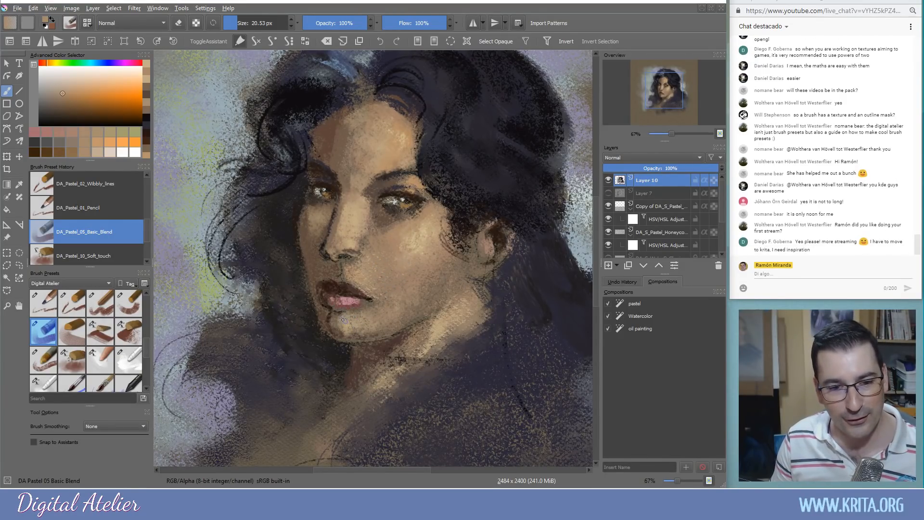
drag(329, 316, 349, 340)
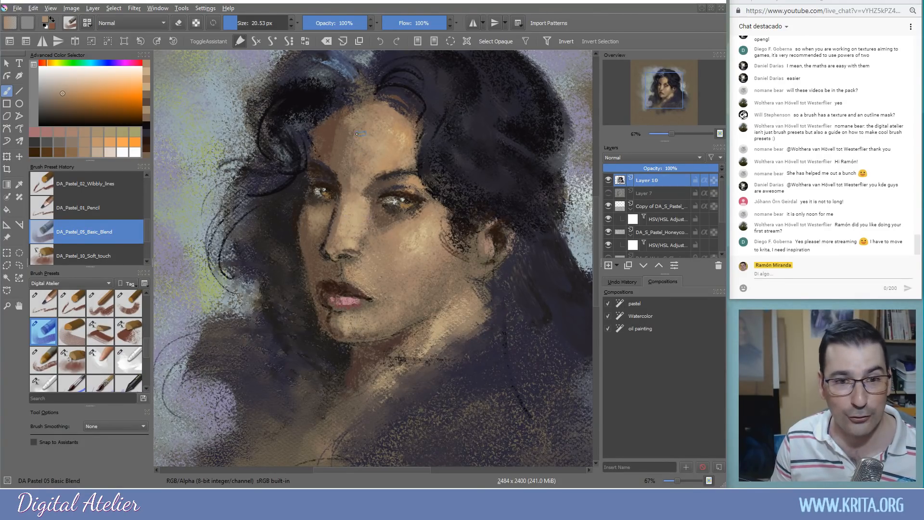
At about 40 px, lighten the forehead and jaw edge, then shrink to 23 px and sample lip pink
ctrl+click(389, 146)
mouse_move(356, 137)
shift+mouse_down()
mouse_move(332, 162)
mouse_move(345, 166)
mouse_move(342, 147)
mouse_move(343, 179)
shift+mouse_up()
mouse_move(341, 120)
mouse_down()
mouse_move(351, 135)
mouse_move(371, 117)
mouse_up()
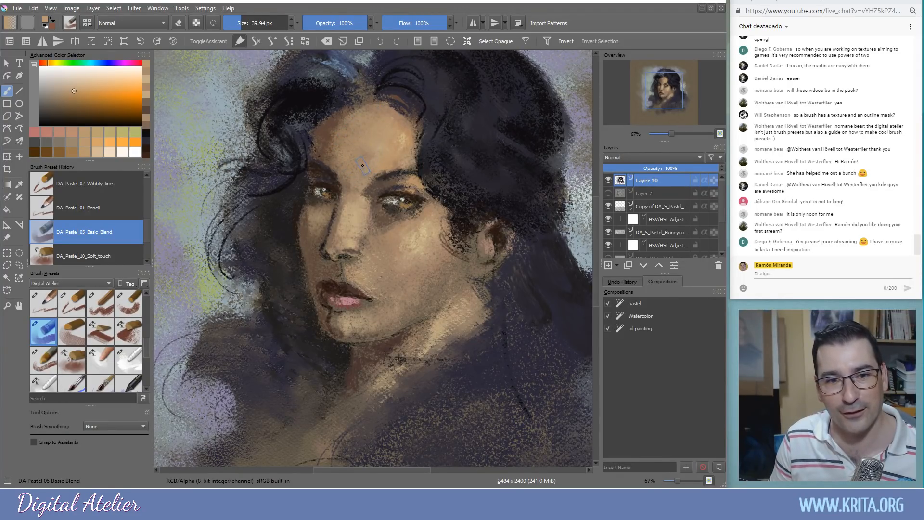
drag(361, 154, 364, 178)
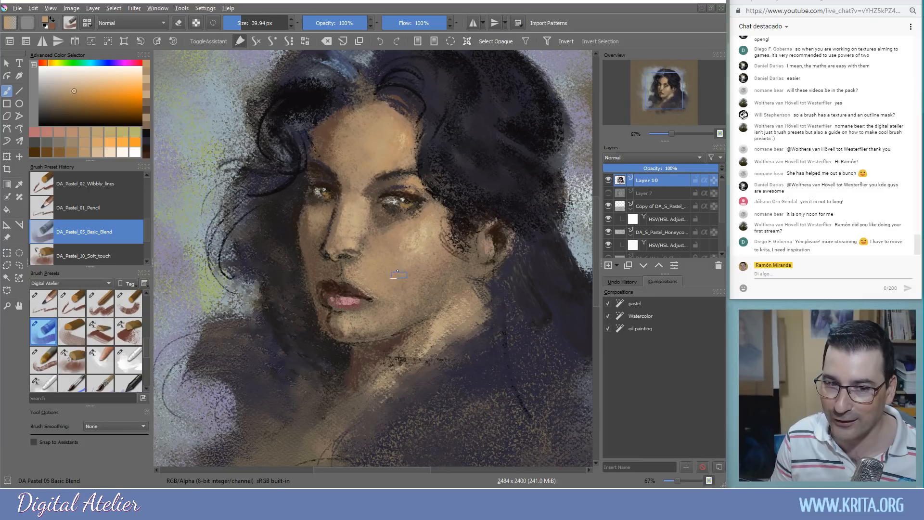
mouse_move(423, 290)
mouse_down()
mouse_move(415, 308)
mouse_move(437, 275)
mouse_move(397, 320)
mouse_up()
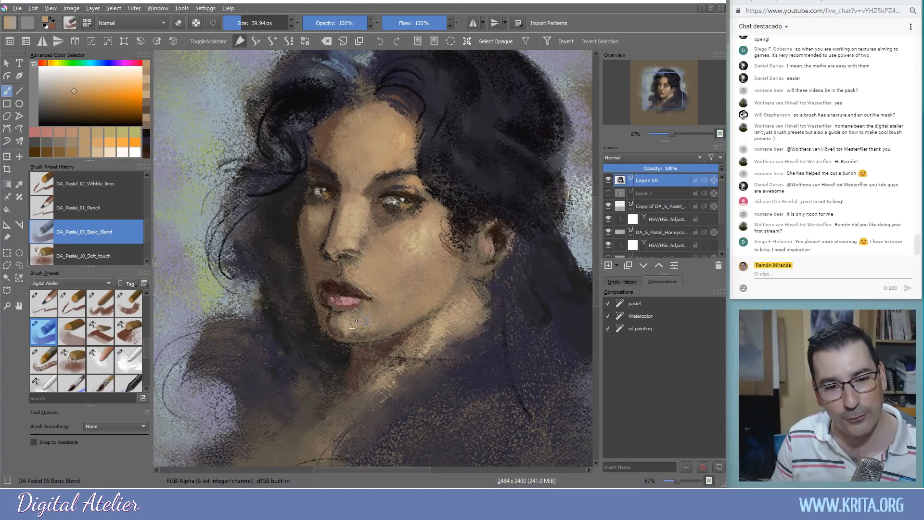
mouse_move(367, 302)
mouse_down()
mouse_move(335, 305)
mouse_move(324, 286)
mouse_move(332, 290)
mouse_up()
ctrl+click(346, 302)
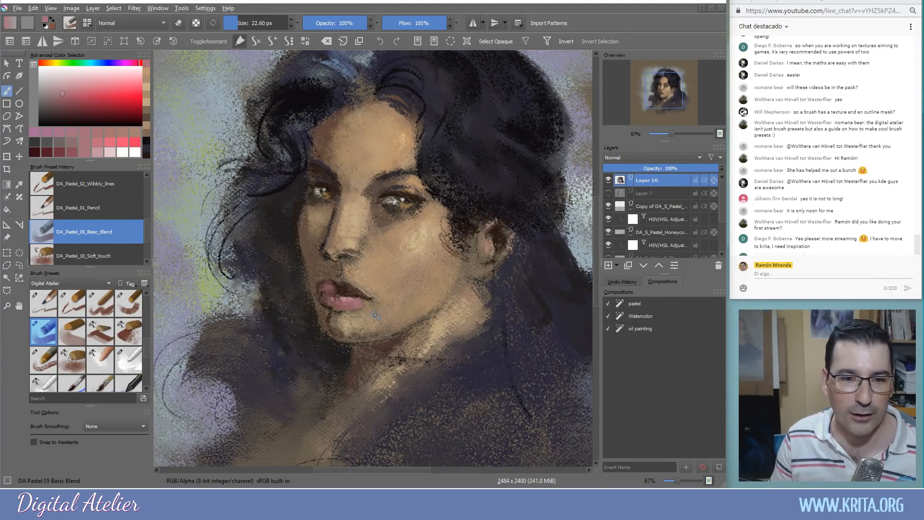
Undo the pink lip strokes, shrink the brush to about 10 px, and darken the left lip corner
key(ctrl+z)
key(bracketleft)
key(bracketleft)
key(bracketleft)
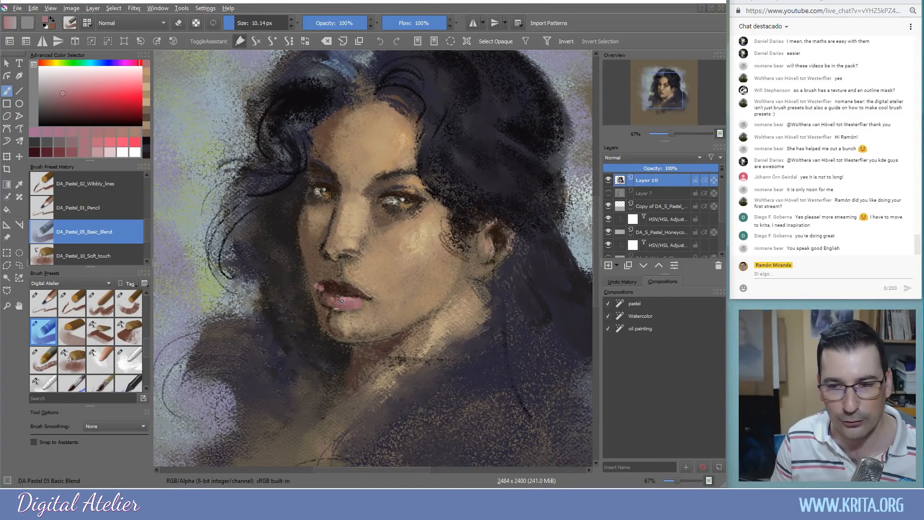
key(ctrl+z)
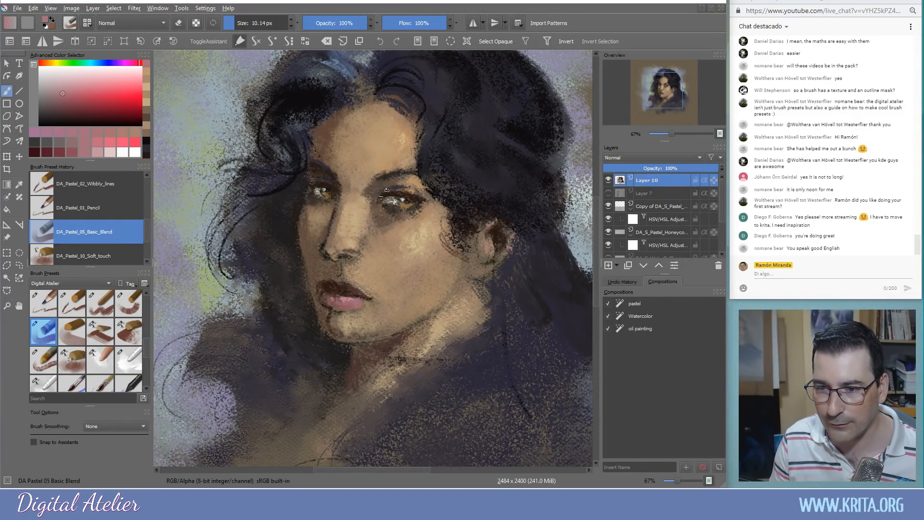
ctrl+click(322, 286)
mouse_move(318, 288)
mouse_down()
mouse_move(326, 307)
mouse_move(391, 312)
mouse_up()
ctrl+click(346, 321)
Blend dark brown along the nose bridge and lighten the peach skin just above the upper lip
ctrl+click(338, 207)
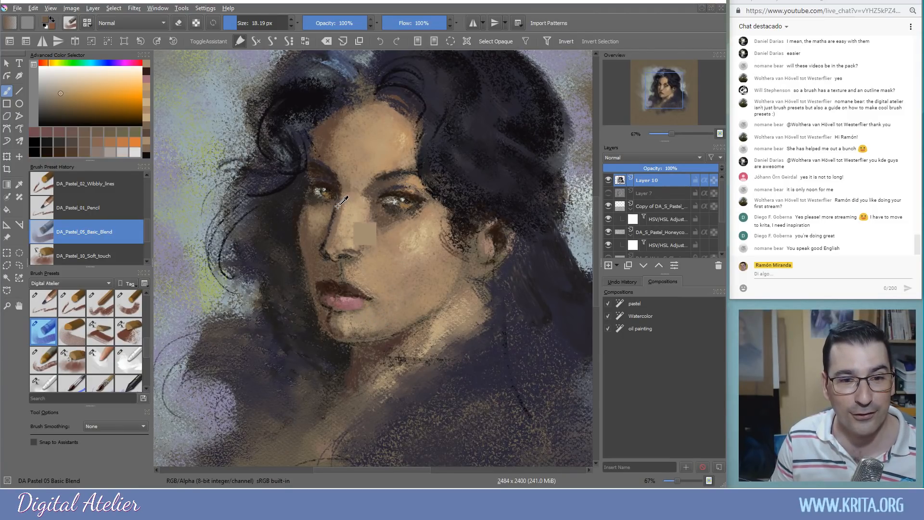
drag(339, 201, 333, 235)
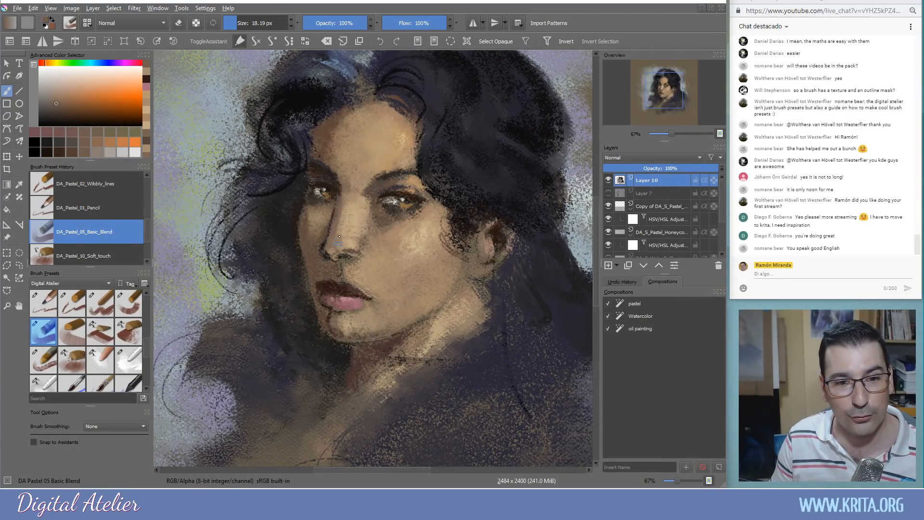
drag(349, 198, 344, 212)
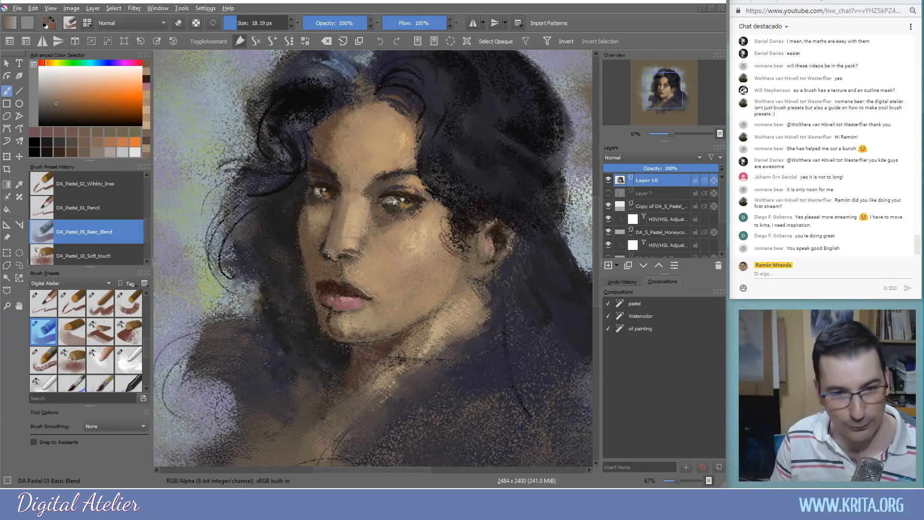
ctrl+click(346, 276)
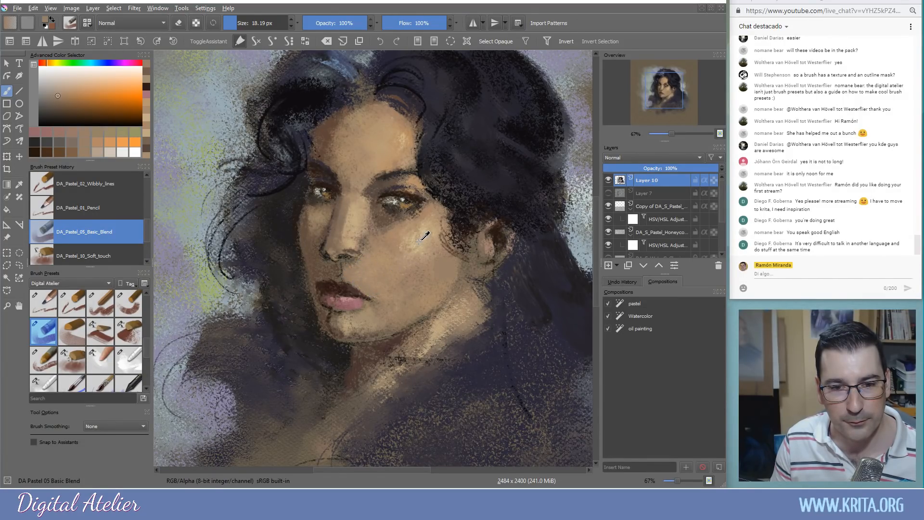
ctrl+click(361, 278)
mouse_move(352, 268)
mouse_down()
mouse_move(346, 275)
mouse_move(377, 275)
mouse_up()
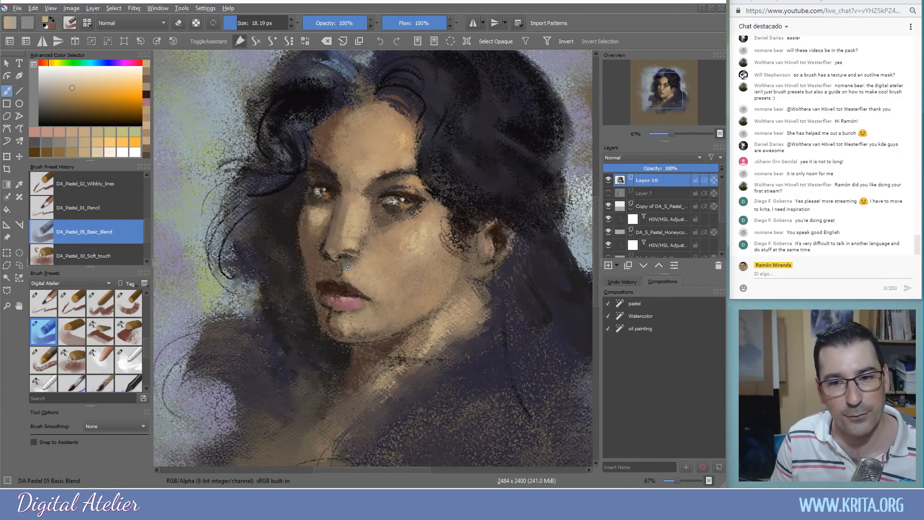
ctrl+click(451, 189)
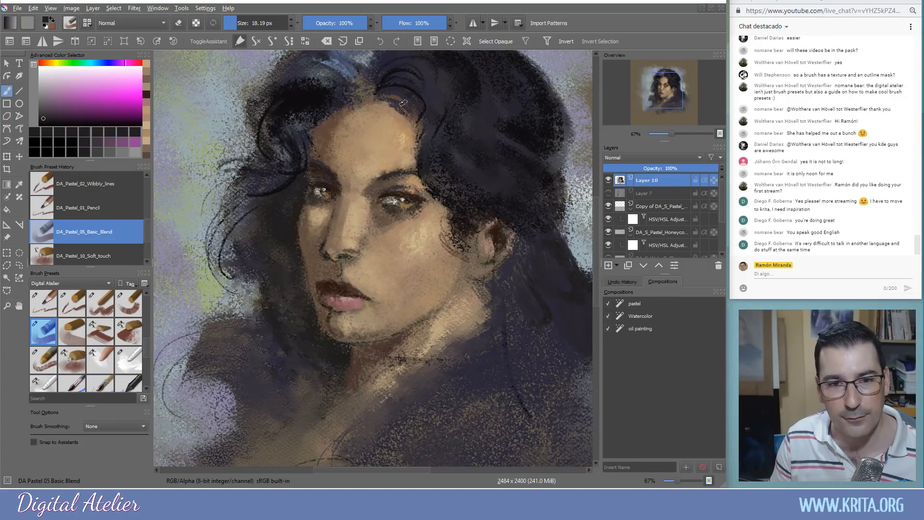
Paint and blend dark hair along the top of the head, then lighten the chin's lower edge
ctrl+click(418, 117)
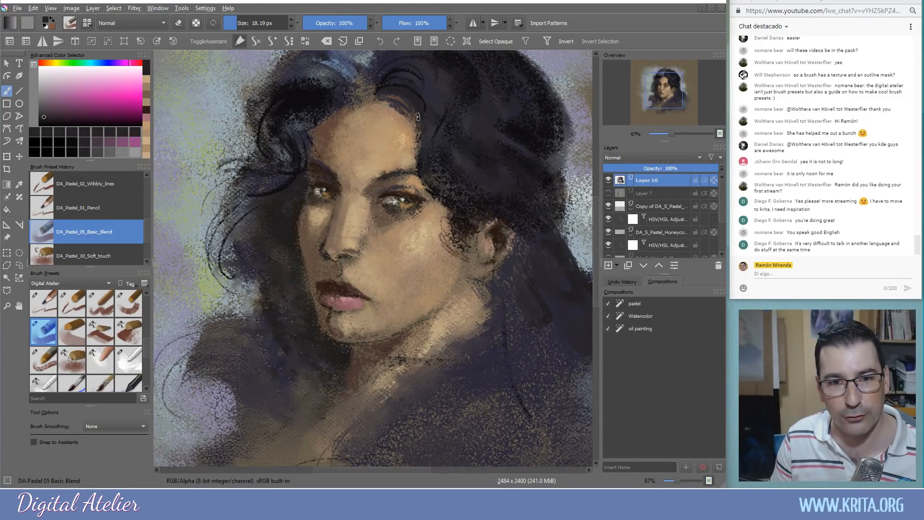
mouse_move(311, 69)
mouse_down()
mouse_move(348, 90)
mouse_move(322, 62)
mouse_move(360, 77)
mouse_move(366, 54)
mouse_up()
mouse_move(355, 121)
mouse_down()
mouse_move(349, 144)
mouse_move(364, 158)
mouse_up()
mouse_move(373, 99)
mouse_down()
mouse_move(349, 79)
mouse_move(384, 84)
mouse_move(385, 58)
mouse_move(413, 63)
mouse_move(365, 56)
mouse_move(391, 74)
mouse_move(373, 74)
mouse_move(369, 98)
mouse_up()
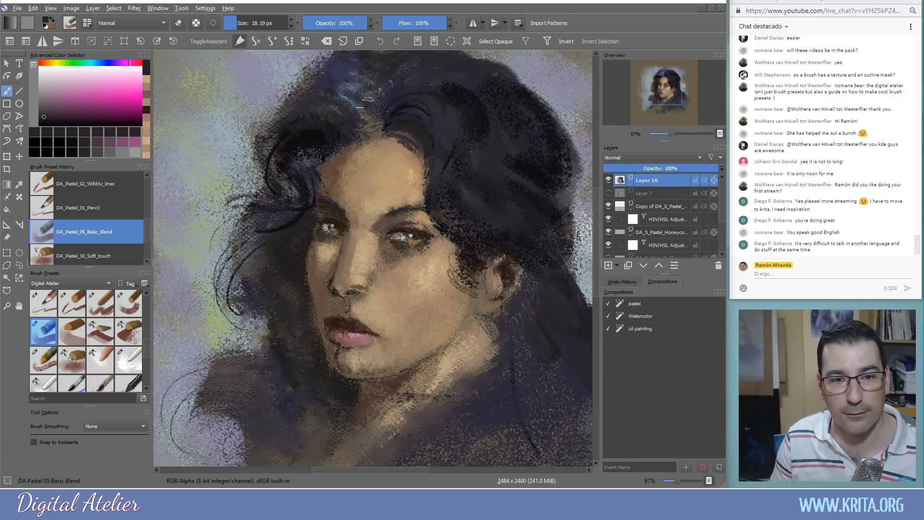
ctrl+click(359, 369)
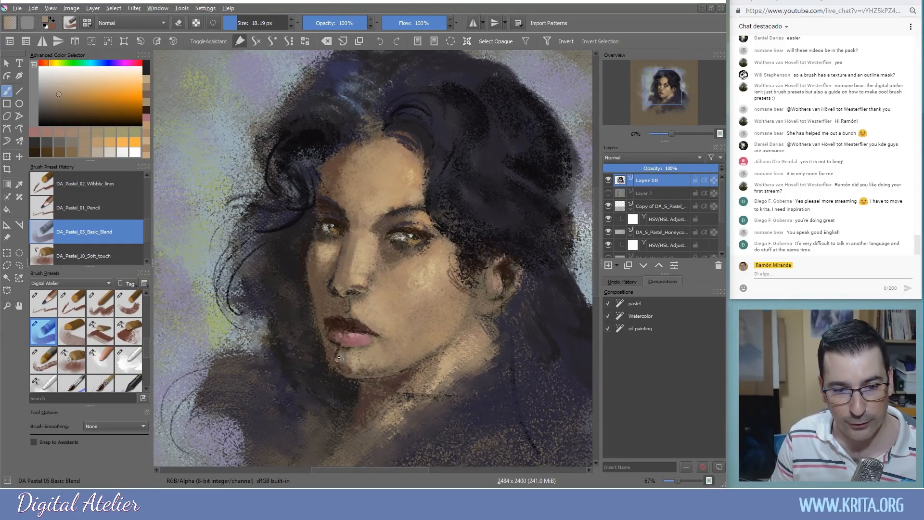
mouse_move(355, 372)
mouse_down()
mouse_move(373, 371)
mouse_move(339, 363)
mouse_up()
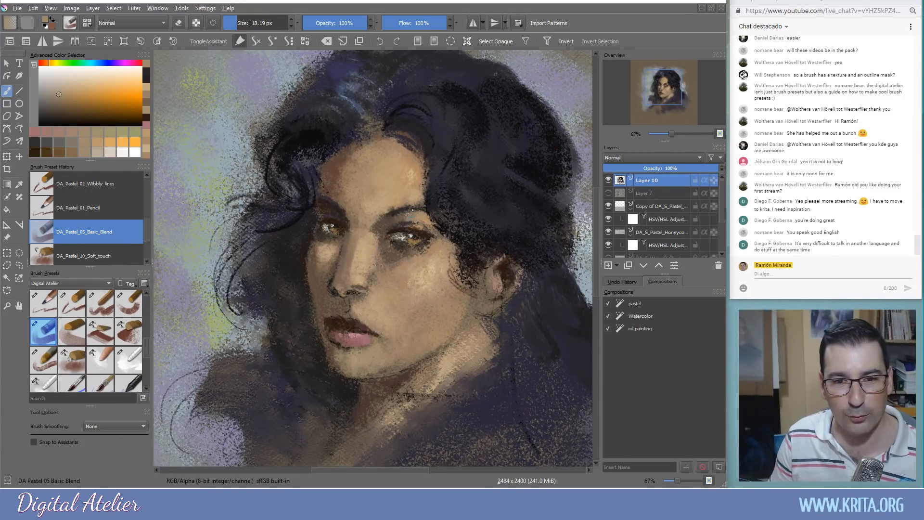
At about 39 px, paint dark reddish-brown hair above the ear and pick a lighter purple
ctrl+click(454, 224)
shift+drag(452, 214, 462, 214)
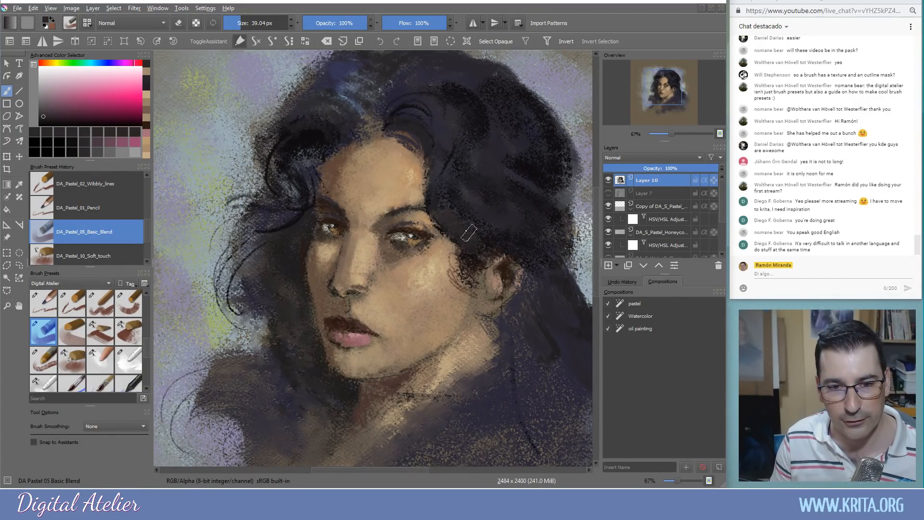
ctrl+click(473, 261)
mouse_move(474, 241)
mouse_down()
mouse_move(448, 196)
mouse_move(447, 215)
mouse_move(483, 226)
mouse_up()
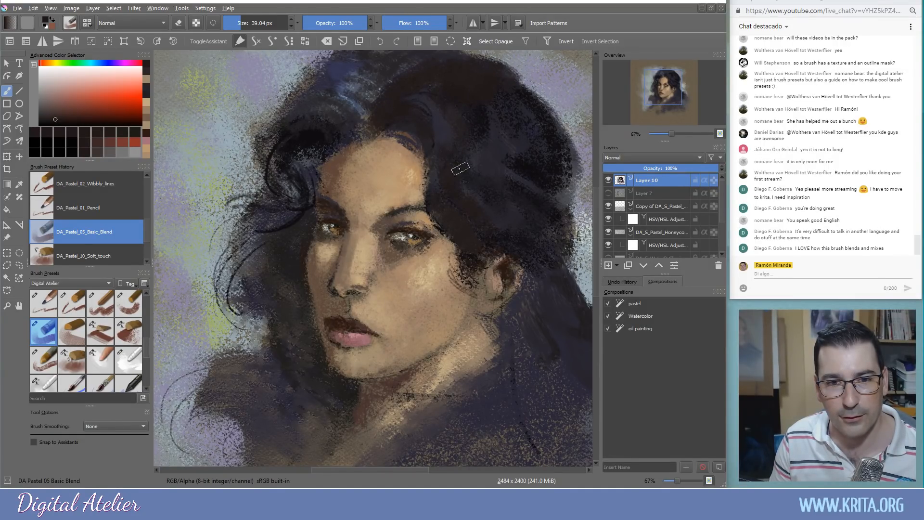
ctrl+click(441, 135)
click(54, 103)
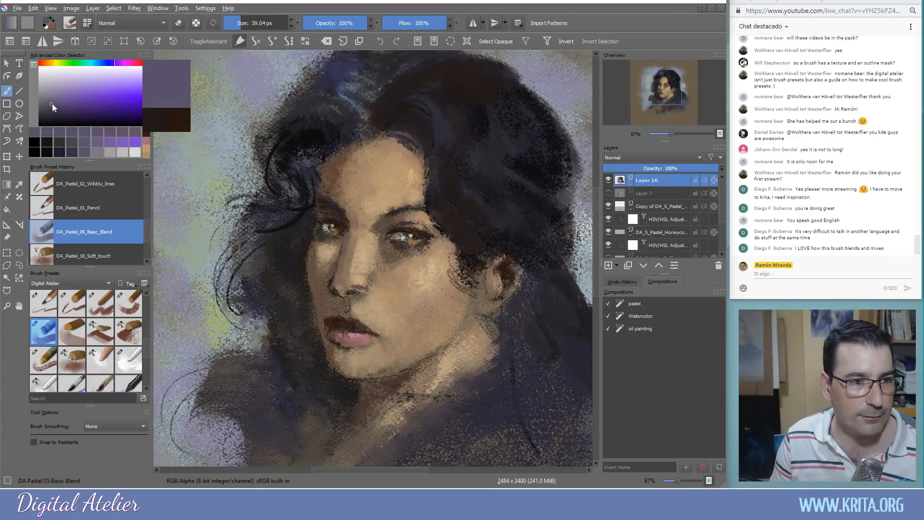
Shrink the brush to about 25 px and streak light purple highlights through the right-side hair
key(bracketleft)
key(bracketleft)
mouse_move(404, 99)
mouse_down()
mouse_move(435, 114)
mouse_move(437, 158)
mouse_move(444, 130)
mouse_move(459, 147)
mouse_move(467, 116)
mouse_move(482, 141)
mouse_move(470, 108)
mouse_move(491, 128)
mouse_move(496, 113)
mouse_move(513, 115)
mouse_move(532, 135)
mouse_move(535, 113)
mouse_move(557, 163)
mouse_move(532, 152)
mouse_move(498, 163)
mouse_move(485, 151)
mouse_move(494, 172)
mouse_move(519, 169)
mouse_move(521, 146)
mouse_move(498, 167)
mouse_up()
drag(525, 127, 535, 143)
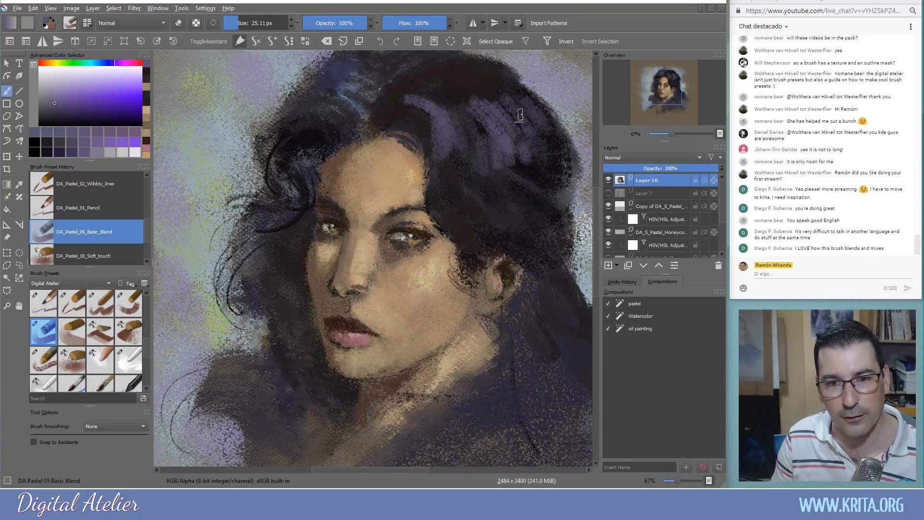
mouse_move(514, 167)
mouse_down()
mouse_move(539, 176)
mouse_move(545, 213)
mouse_move(556, 221)
mouse_move(531, 188)
mouse_move(517, 217)
mouse_move(498, 208)
mouse_move(519, 236)
mouse_move(479, 226)
mouse_move(532, 249)
mouse_up()
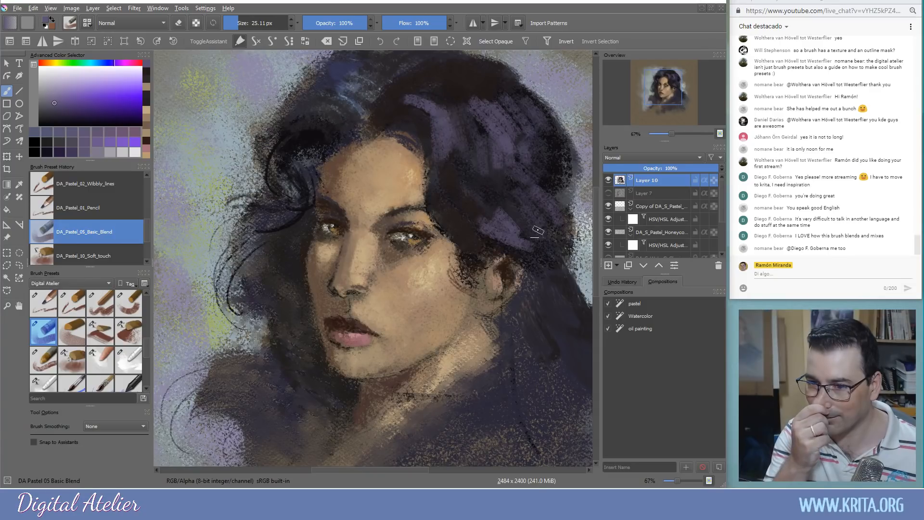
drag(509, 215, 528, 237)
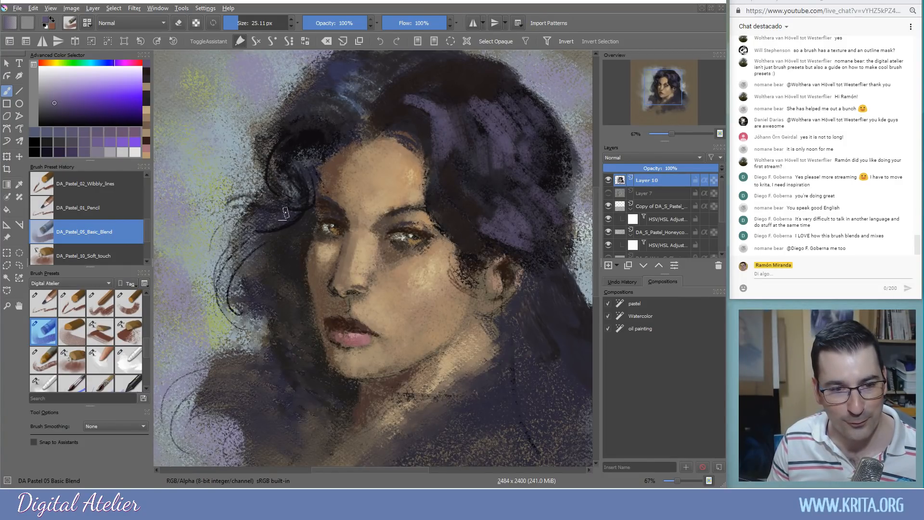
Pick a near-black blue and darken the curls on the left side of the face
ctrl+click(278, 225)
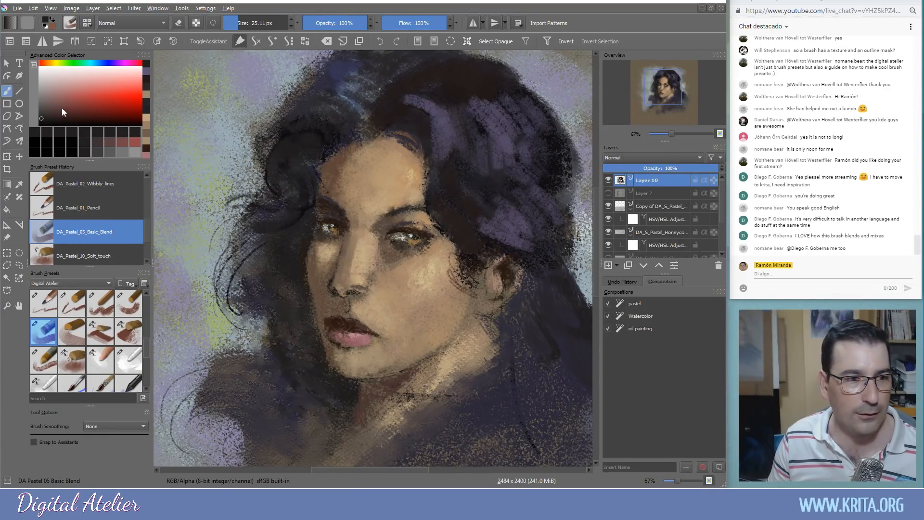
click(46, 121)
click(103, 63)
drag(104, 63, 106, 63)
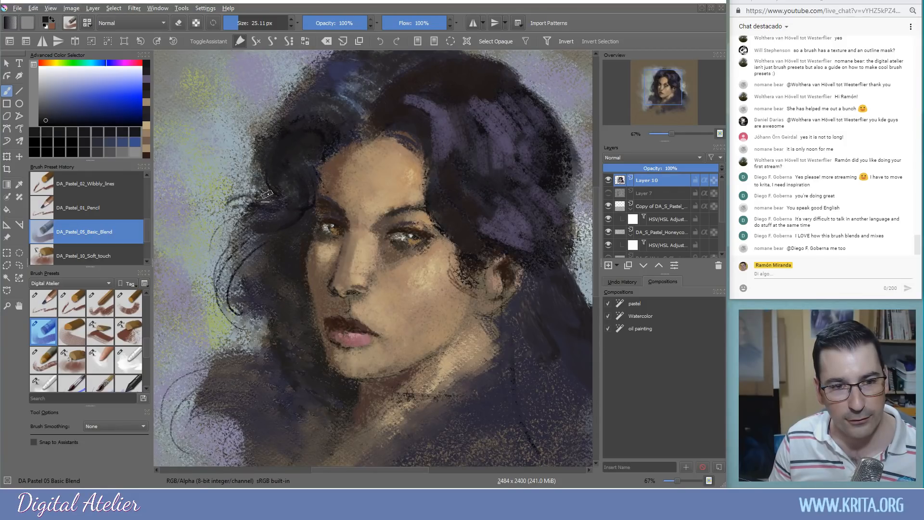
mouse_move(276, 251)
mouse_down()
mouse_move(239, 280)
mouse_move(263, 251)
mouse_move(229, 318)
mouse_up()
drag(247, 282, 237, 317)
drag(265, 269, 245, 285)
mouse_move(270, 250)
mouse_down()
mouse_move(248, 275)
mouse_move(263, 268)
mouse_move(266, 320)
mouse_up()
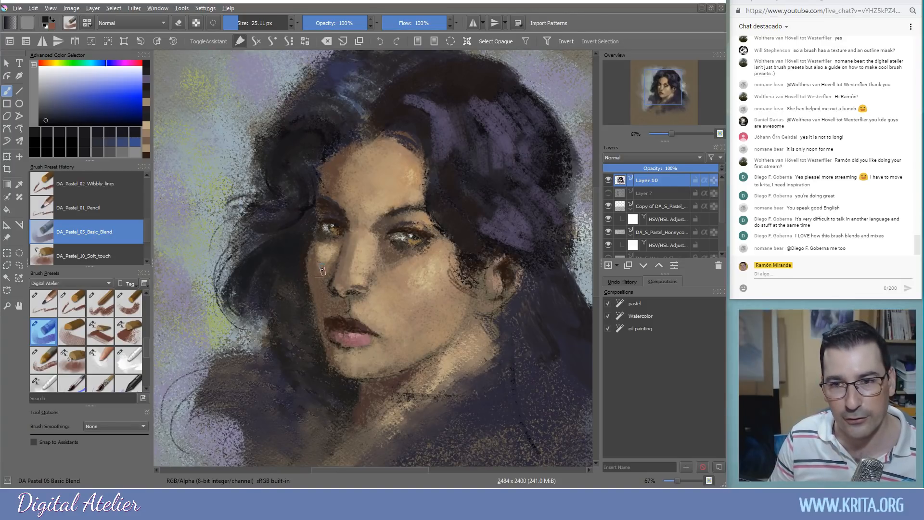
ctrl+click(286, 253)
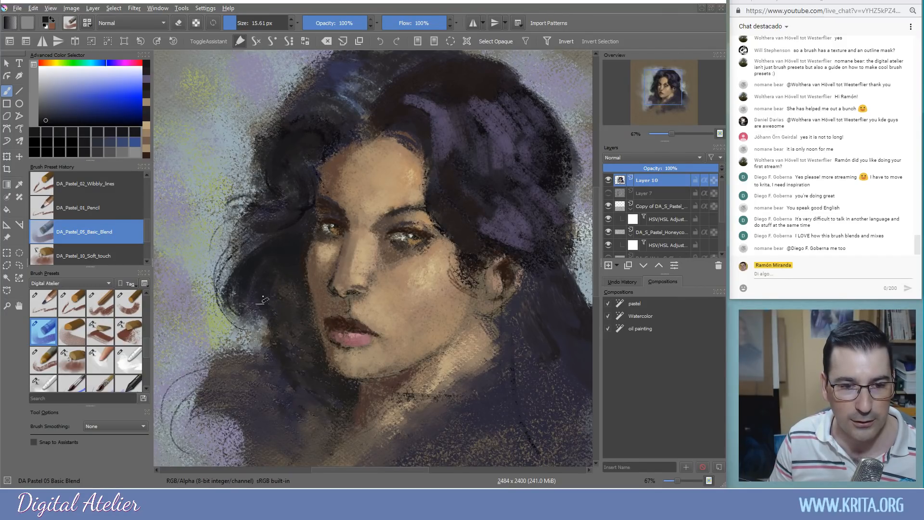
ctrl+click(314, 283)
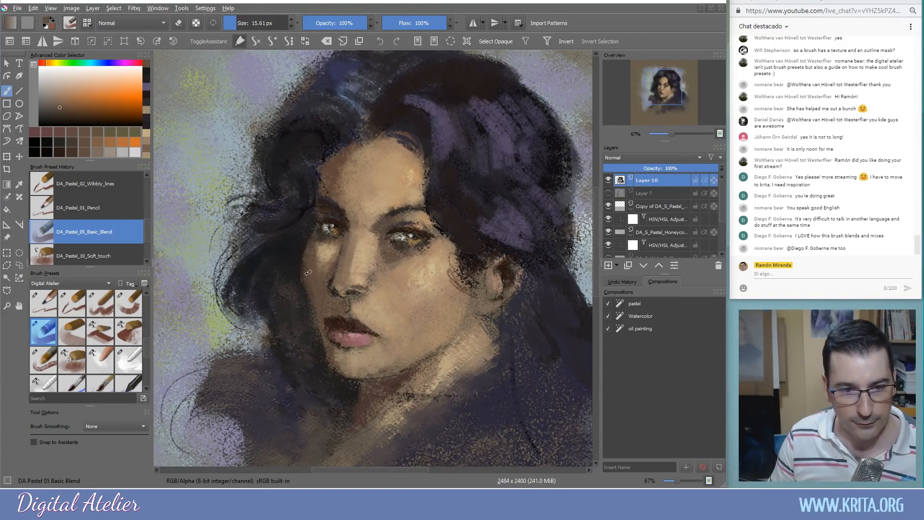
Add a small dark mark below the lower lip and lighten the skin down toward the chin
ctrl+click(340, 354)
drag(344, 352, 345, 353)
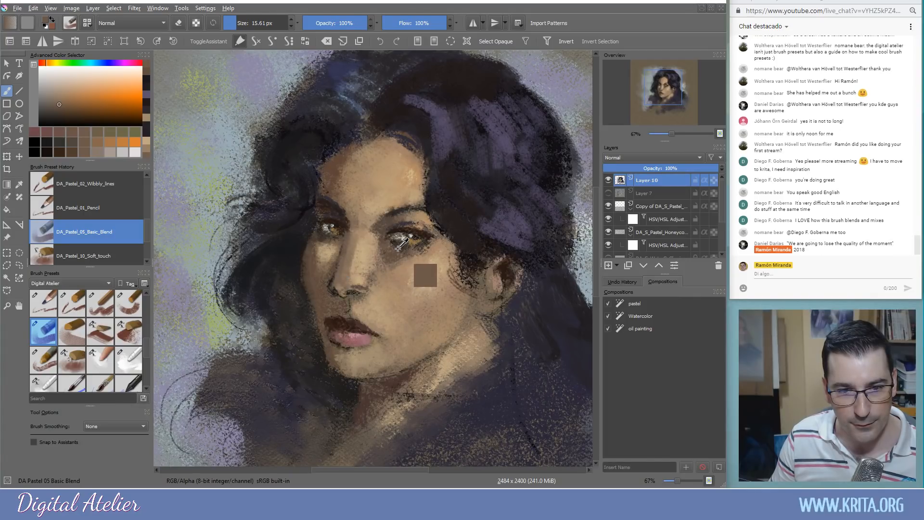
ctrl+click(400, 246)
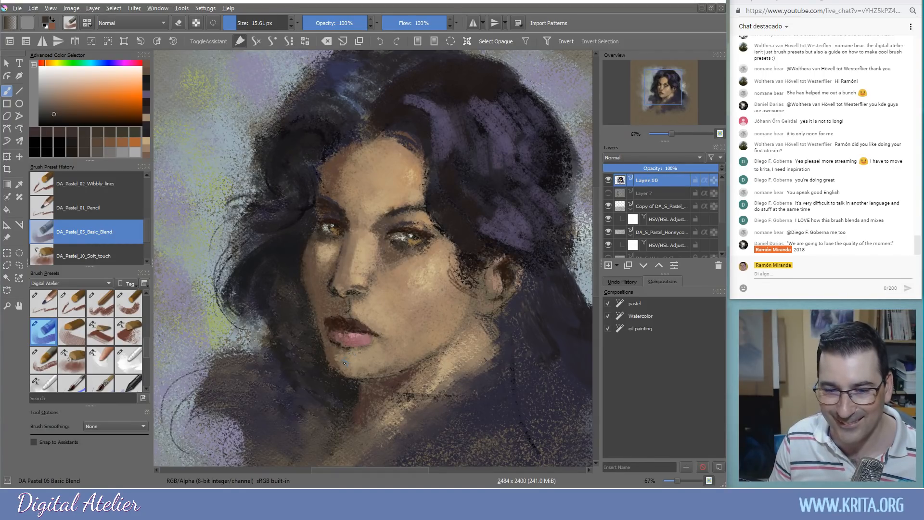
drag(340, 351, 344, 351)
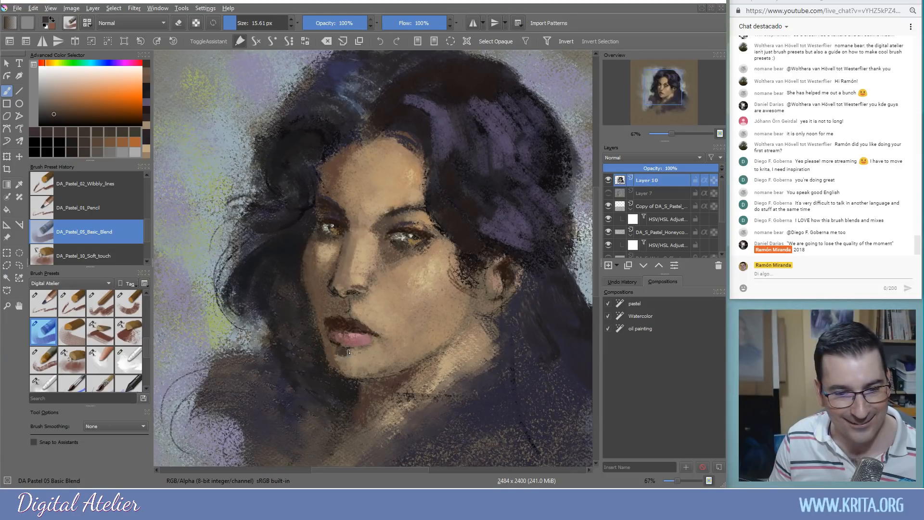
ctrl+click(339, 357)
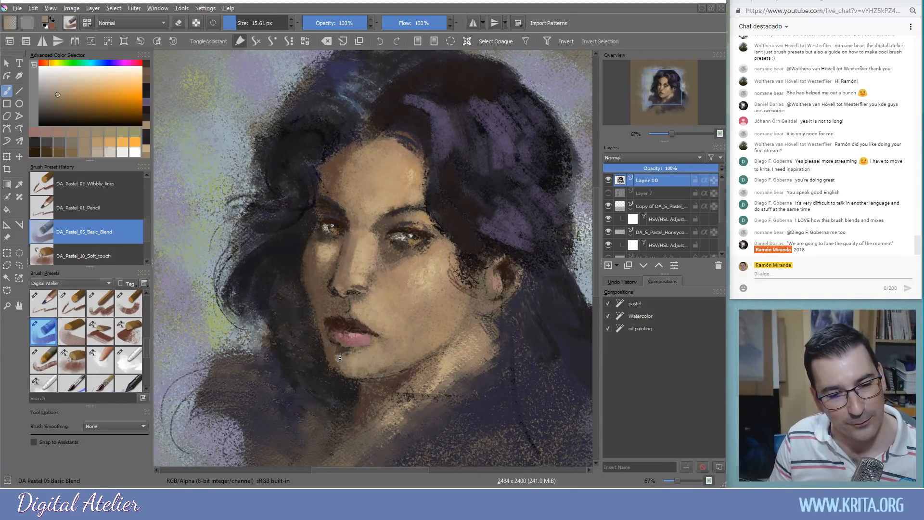
drag(338, 353, 354, 372)
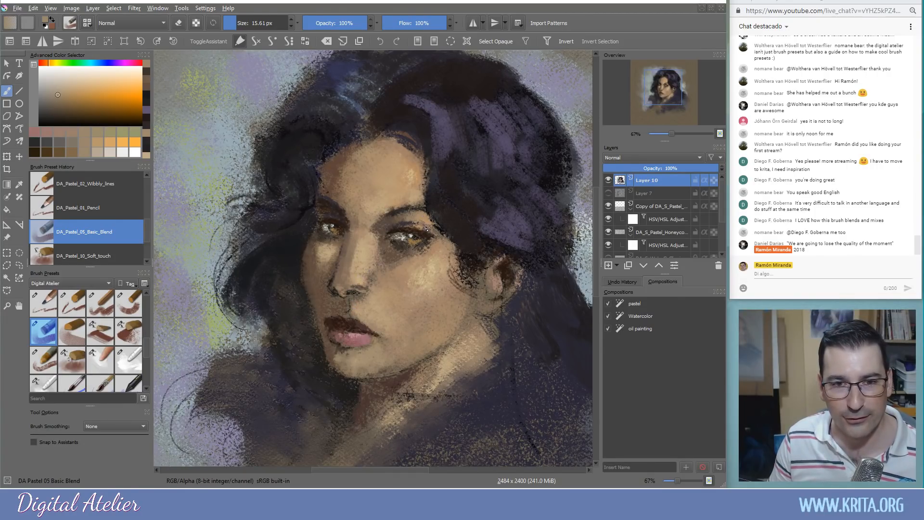
Choose a brighter purple and extend highlight strokes rightward across the upper hair
click(62, 94)
drag(92, 63, 123, 64)
drag(424, 105, 439, 143)
mouse_move(442, 110)
mouse_down()
mouse_move(457, 140)
mouse_move(454, 114)
mouse_move(488, 124)
mouse_move(477, 102)
mouse_move(502, 117)
mouse_move(499, 105)
mouse_move(512, 105)
mouse_move(525, 130)
mouse_up()
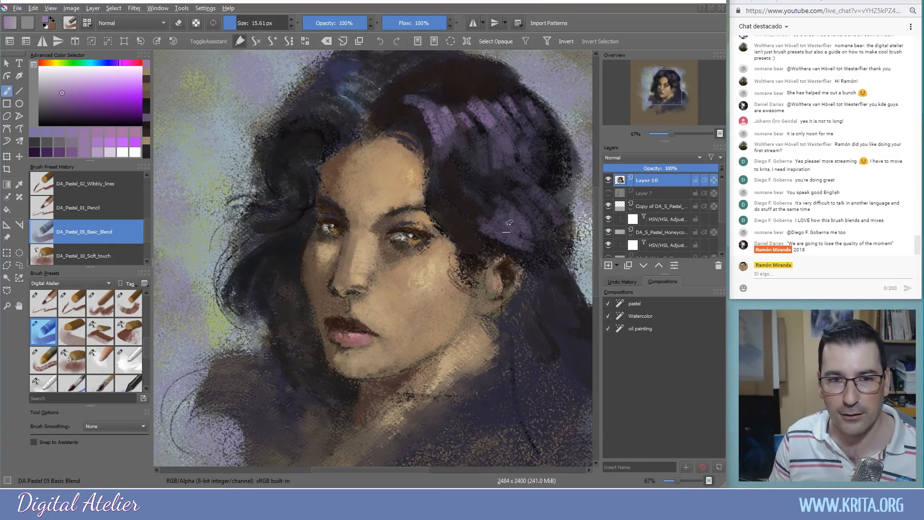
Add a light stroke near the top of the hair and sample dark purples from the hair by the ear
mouse_move(347, 110)
mouse_down()
mouse_move(310, 102)
mouse_move(329, 114)
mouse_move(322, 104)
mouse_move(354, 100)
mouse_up()
ctrl+click(361, 110)
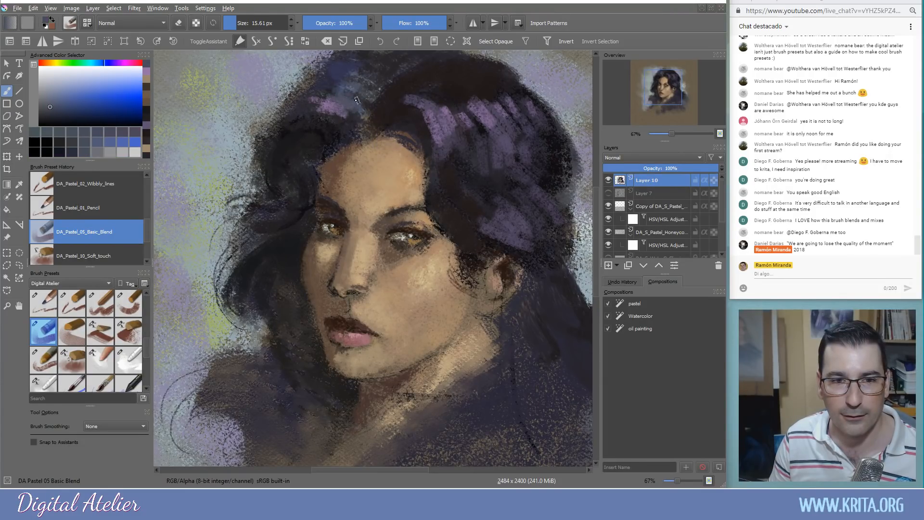
ctrl+click(359, 98)
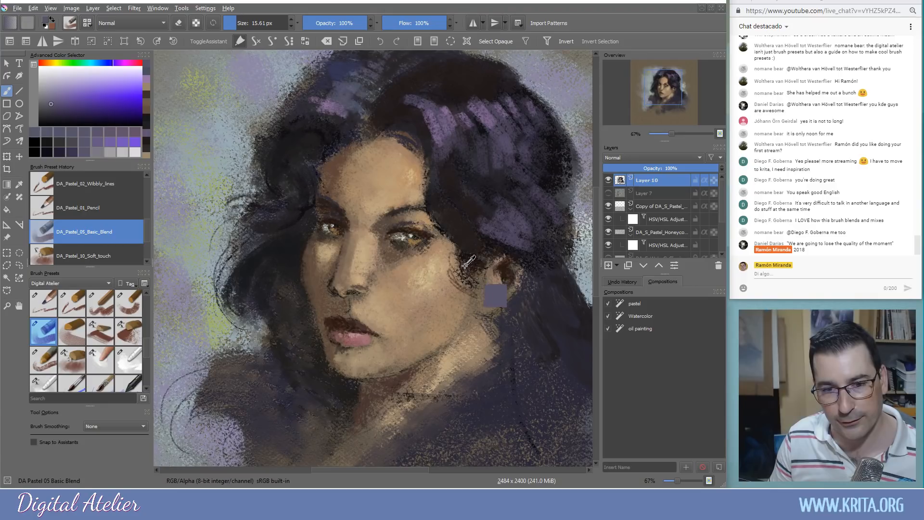
ctrl+click(494, 245)
ctrl+click(498, 240)
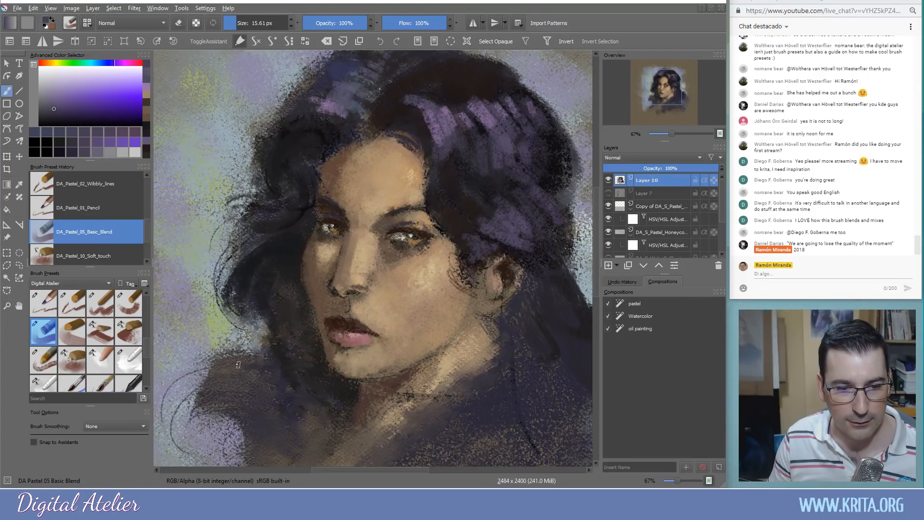
Paint light purple pastel on the shoulder clothing below the chin, undoing a stray purple hair stroke
click(65, 99)
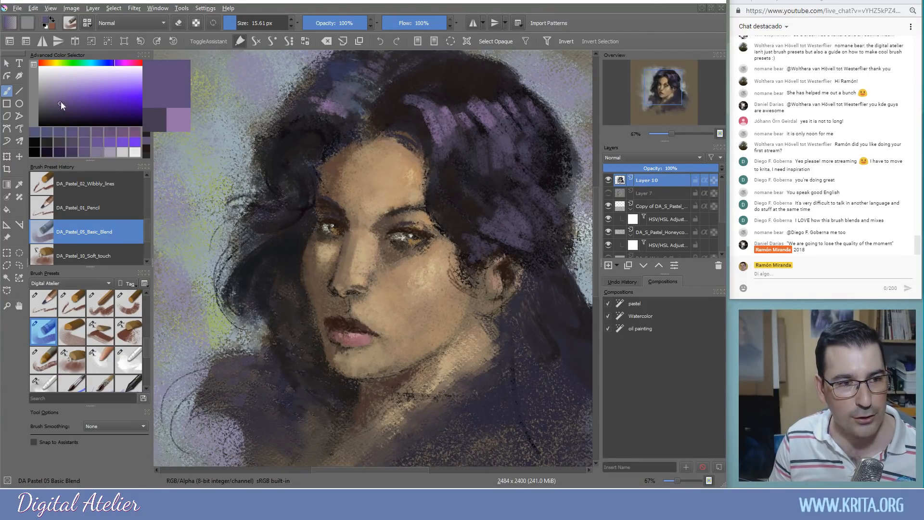
mouse_move(238, 374)
mouse_down()
mouse_move(221, 402)
mouse_move(249, 386)
mouse_move(211, 431)
mouse_move(247, 417)
mouse_move(226, 450)
mouse_up()
drag(200, 406, 224, 407)
drag(279, 300, 259, 313)
mouse_move(233, 279)
mouse_down()
mouse_move(255, 240)
mouse_move(238, 267)
mouse_move(240, 252)
mouse_move(235, 297)
mouse_move(223, 287)
mouse_move(236, 260)
mouse_move(221, 299)
mouse_move(277, 294)
mouse_move(250, 315)
mouse_move(262, 340)
mouse_up()
key(ctrl+z)
ctrl+click(256, 259)
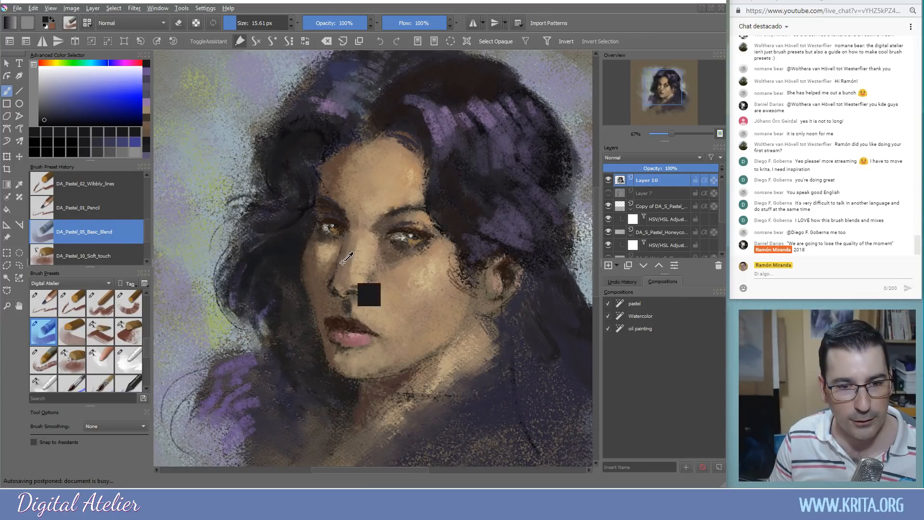
ctrl+click(341, 225)
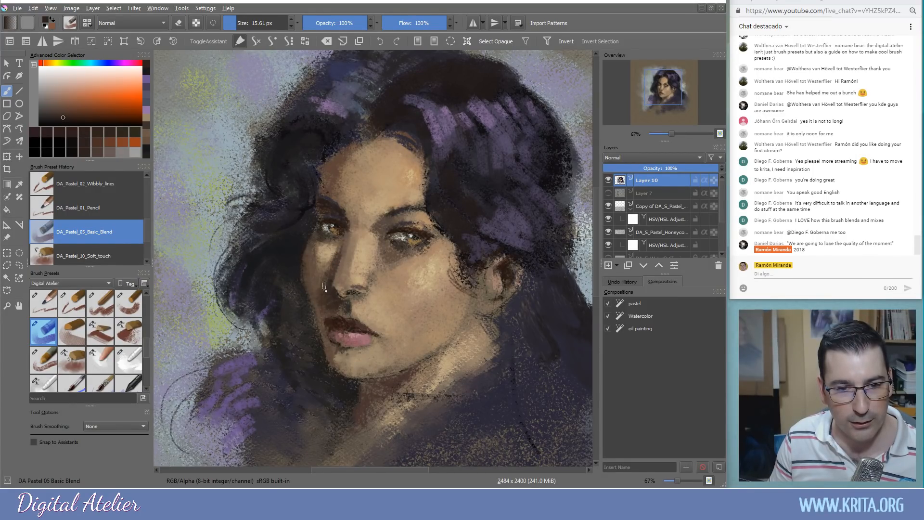
Deepen the shadow beside the nose with a sampled skin tone darkened to deep brown
drag(324, 285, 323, 310)
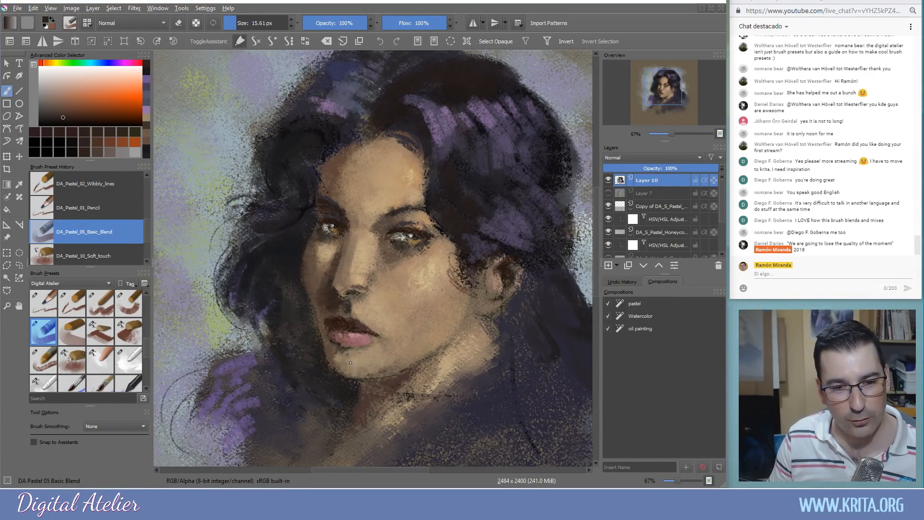
ctrl+click(339, 303)
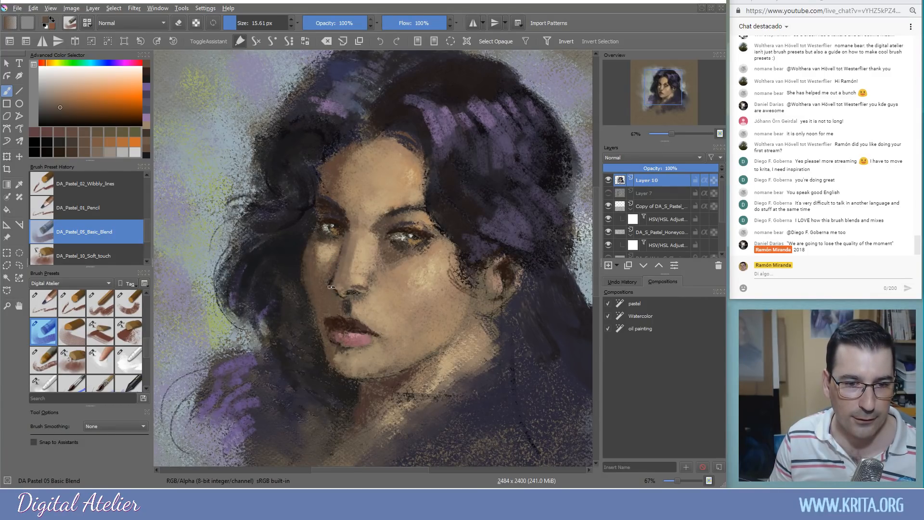
click(61, 110)
click(63, 113)
drag(334, 263, 333, 301)
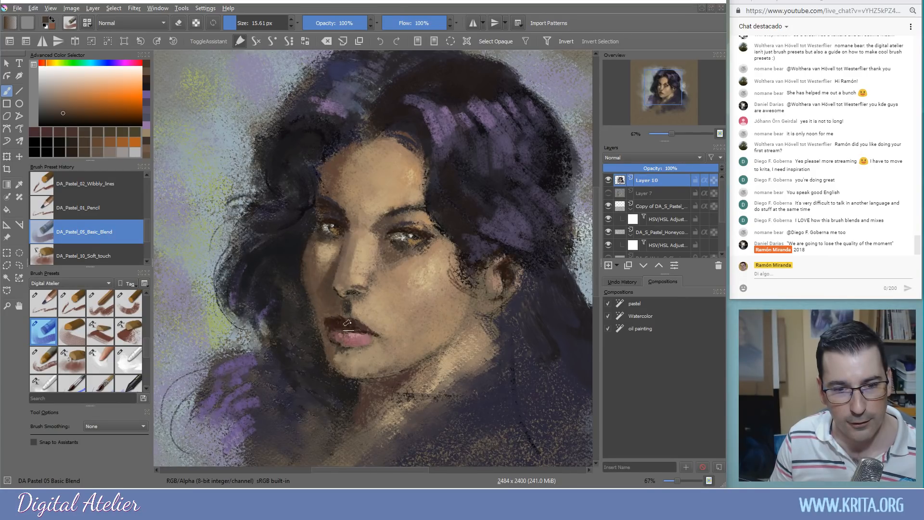
Lighten the forehead and the skin under the right eyebrow with light skin tones from the cheek
ctrl+click(422, 286)
drag(422, 286, 371, 234)
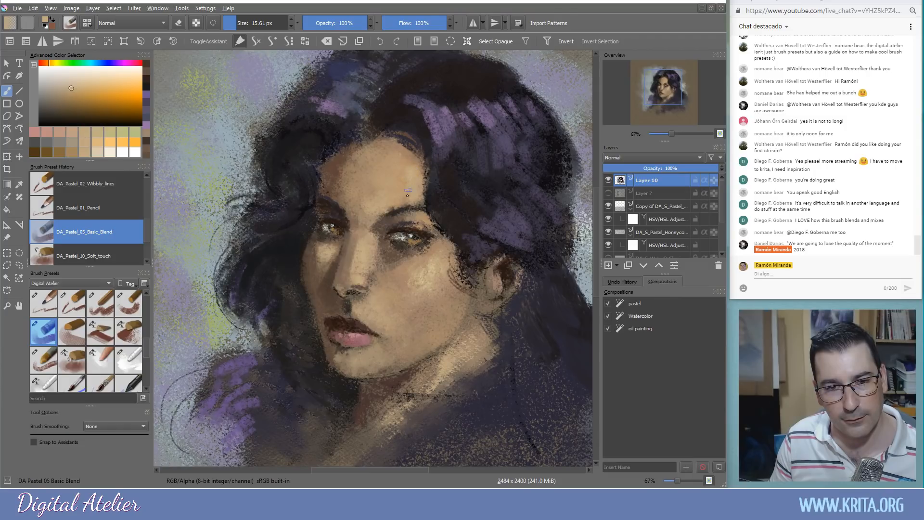
drag(406, 155, 418, 202)
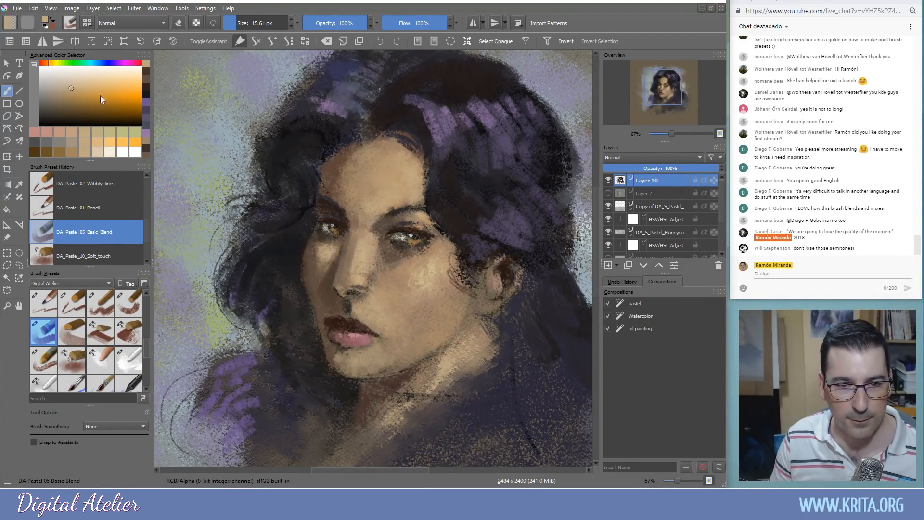
click(84, 80)
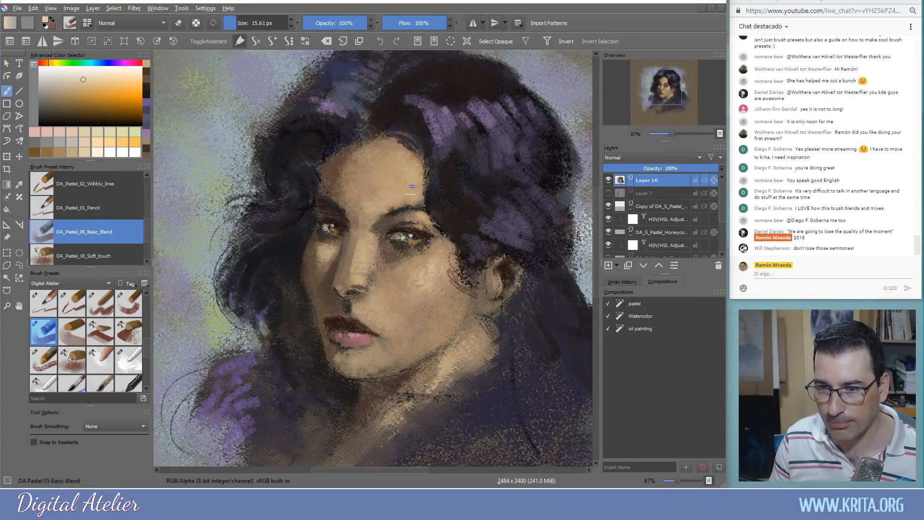
drag(426, 217, 418, 215)
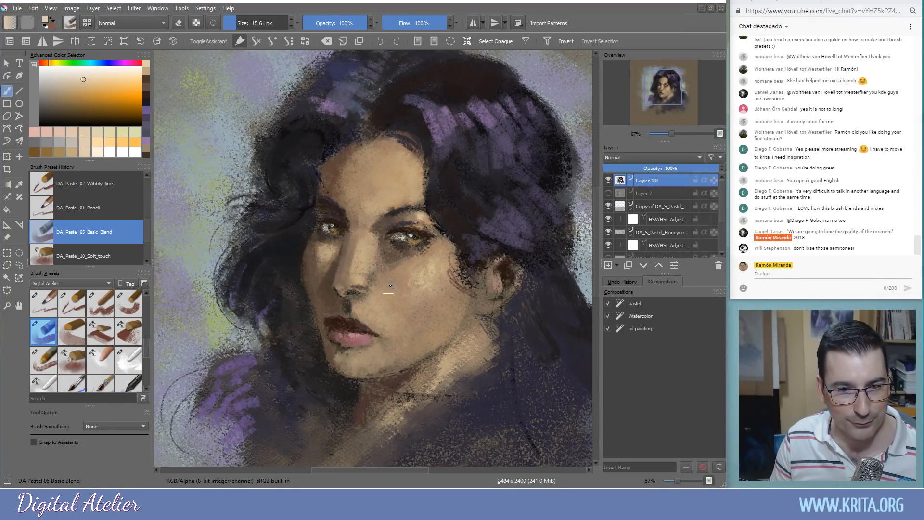
Darken the neck shadow with reddish brown, then enlarge the brush to about 104 px
drag(390, 309, 396, 259)
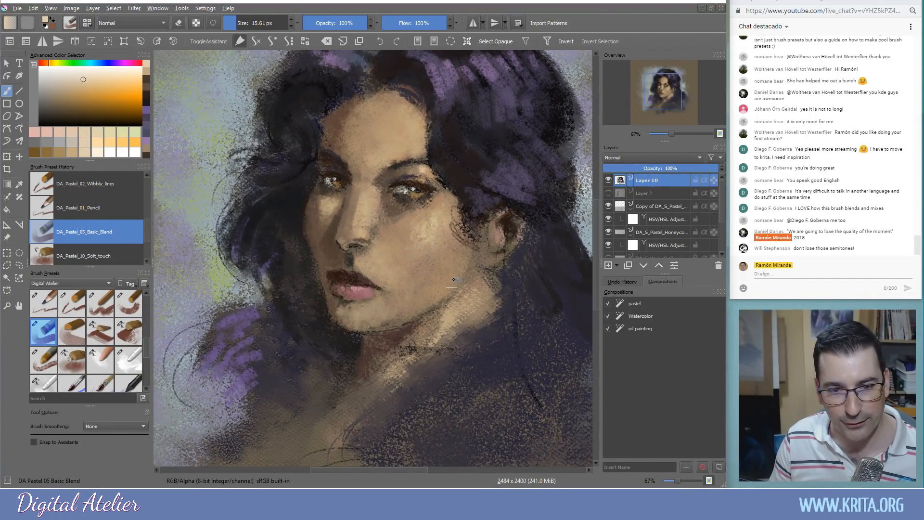
ctrl+click(379, 350)
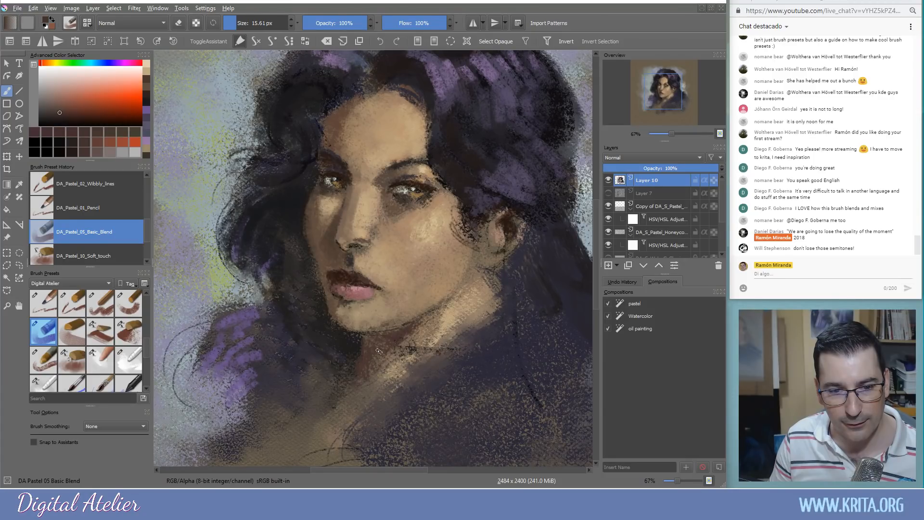
mouse_move(363, 347)
mouse_down()
mouse_move(359, 380)
mouse_move(385, 358)
mouse_move(393, 362)
mouse_move(360, 378)
mouse_up()
ctrl+click(456, 327)
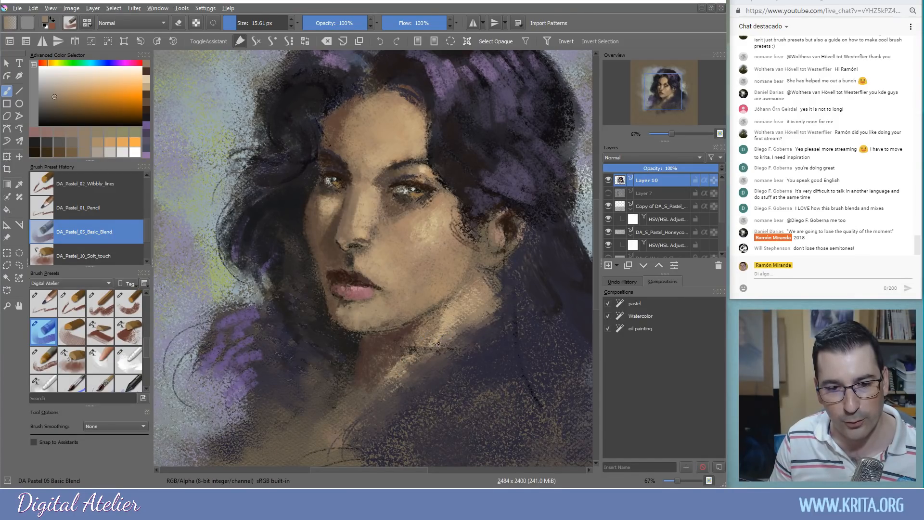
mouse_move(451, 360)
mouse_down()
mouse_move(439, 416)
mouse_move(419, 379)
mouse_move(507, 354)
mouse_move(444, 408)
mouse_move(476, 406)
mouse_move(421, 408)
mouse_move(327, 354)
mouse_move(431, 384)
mouse_move(439, 345)
mouse_up()
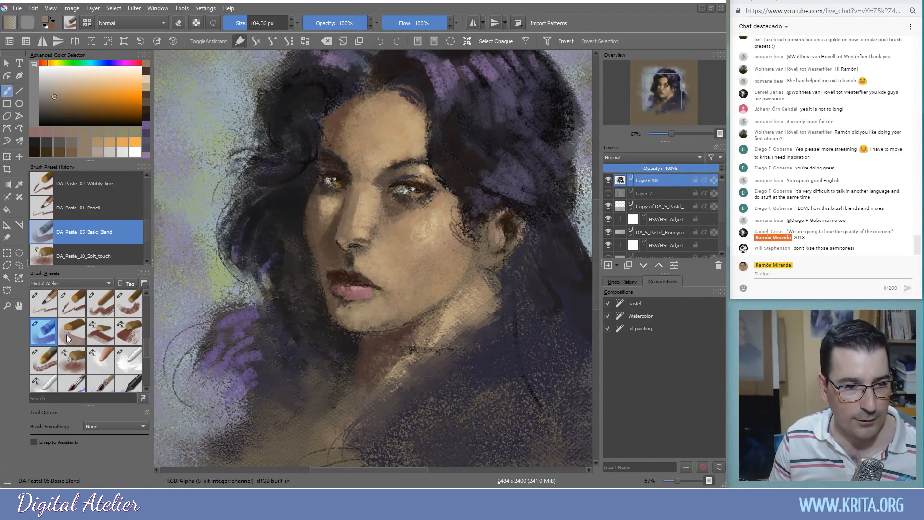
Switch to a smaller DA_Pastel_04_Basic brush and try a tan stroke on the hair, then undo it
click(125, 310)
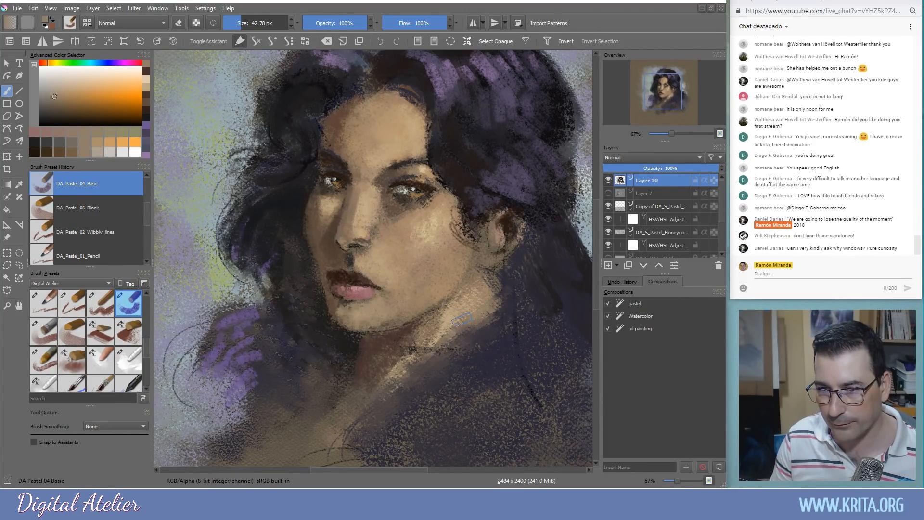
key(bracketleft)
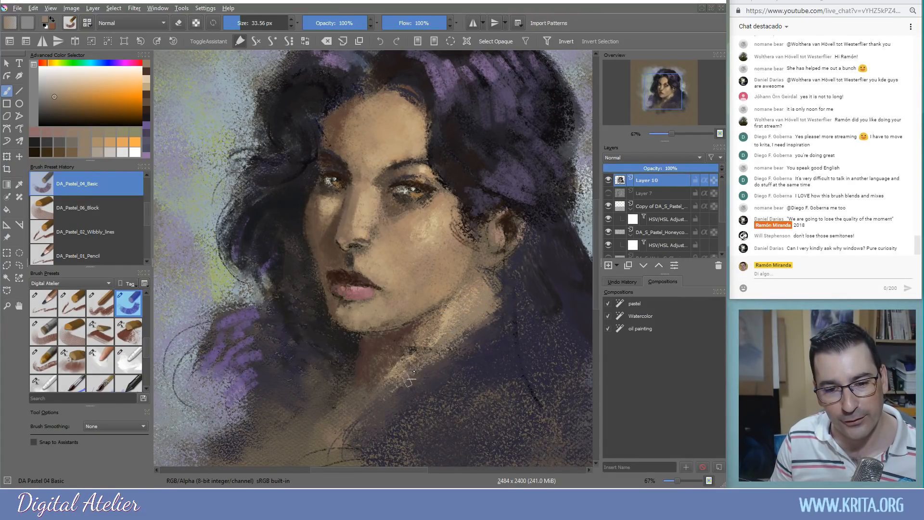
ctrl+click(440, 337)
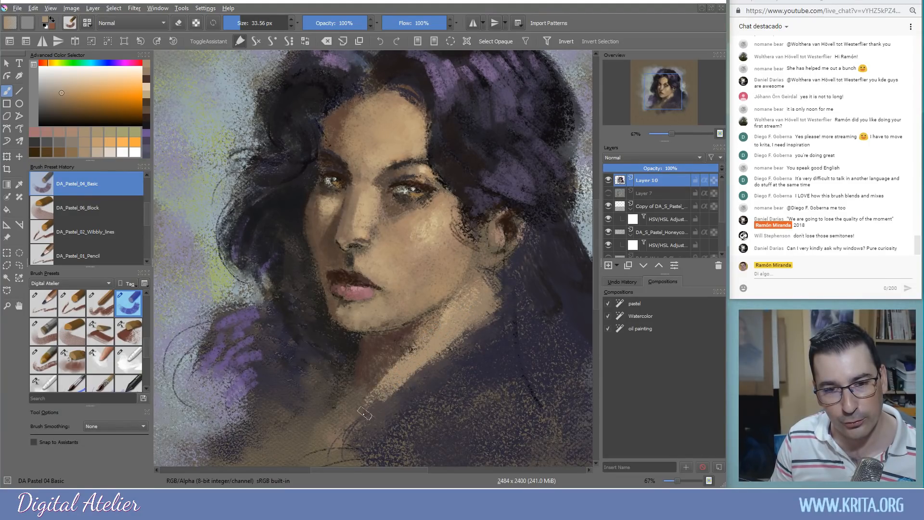
ctrl+click(470, 263)
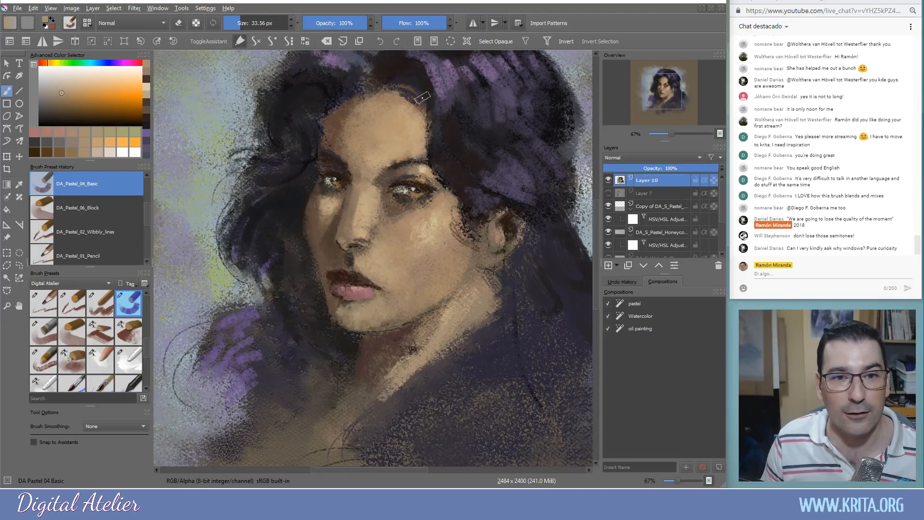
mouse_move(343, 76)
mouse_down()
mouse_move(315, 71)
mouse_move(328, 87)
mouse_move(328, 67)
mouse_move(350, 75)
mouse_move(307, 71)
mouse_up()
key(ctrl+z)
Paint near-black and muted purple strokes on the hair beside the forehead, undoing the last one
ctrl+click(329, 91)
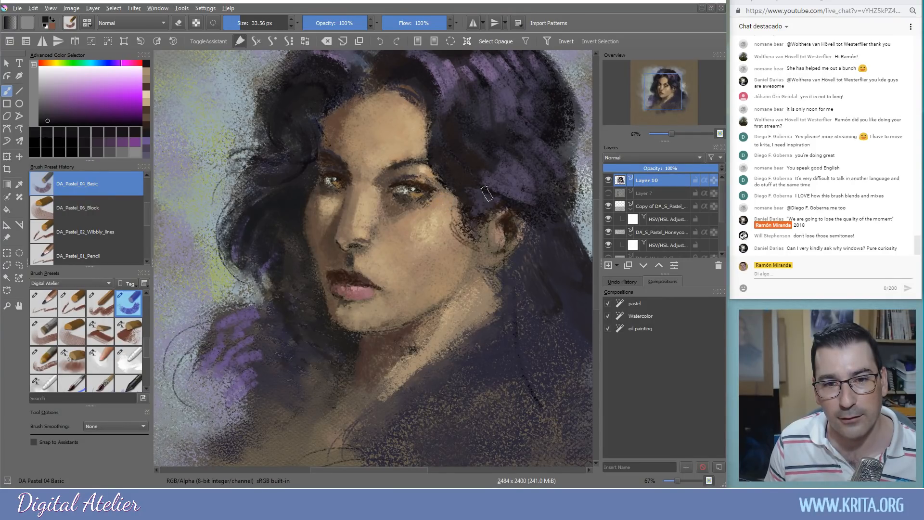
ctrl+click(446, 81)
mouse_move(447, 123)
mouse_down()
mouse_move(443, 158)
mouse_move(449, 121)
mouse_up()
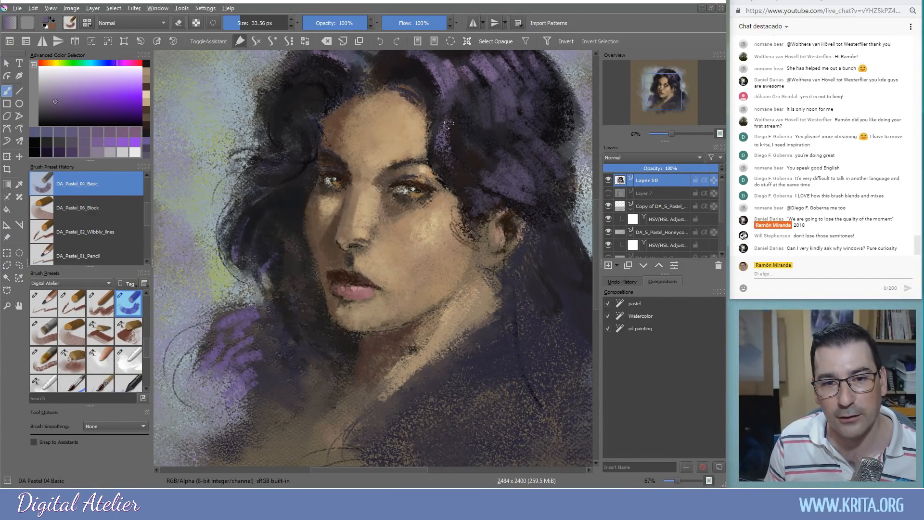
ctrl+click(455, 143)
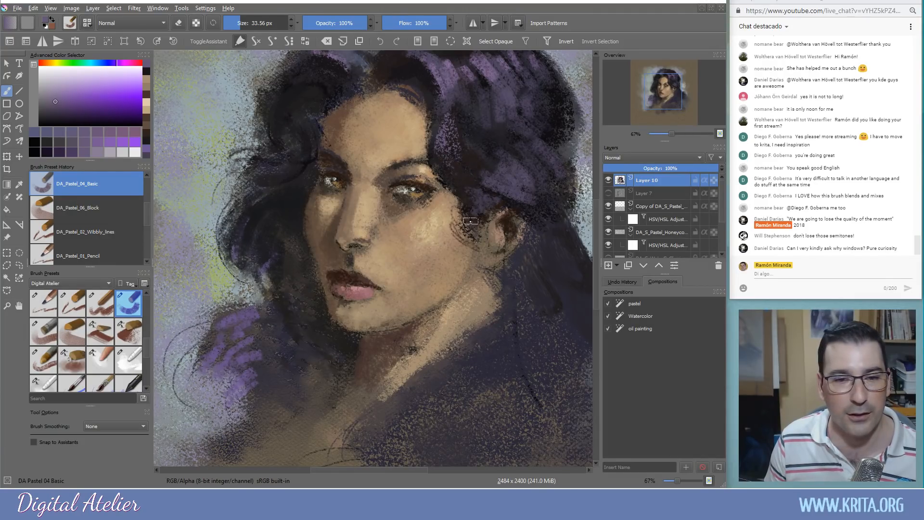
key(ctrl+z)
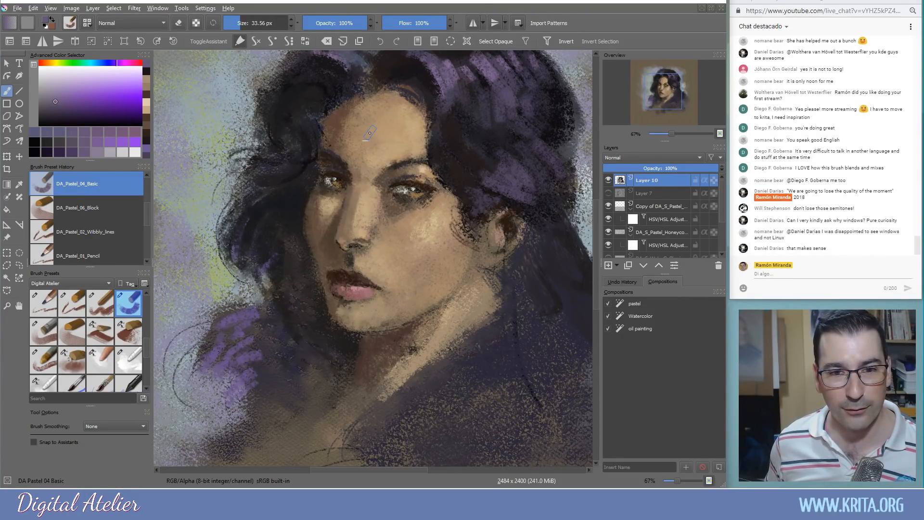
scroll(253, 177, down, 1)
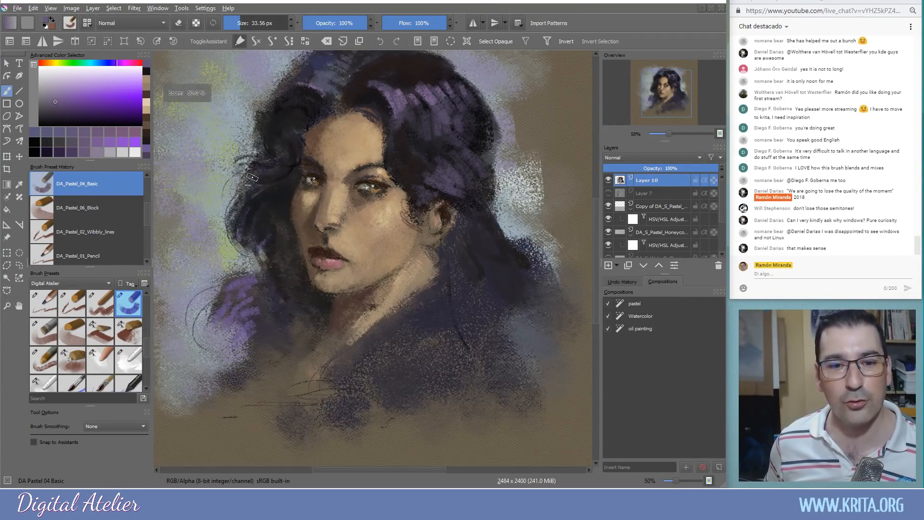
mouse_move(240, 203)
mouse_down()
mouse_move(326, 239)
mouse_move(308, 262)
mouse_move(311, 237)
mouse_move(303, 237)
mouse_up()
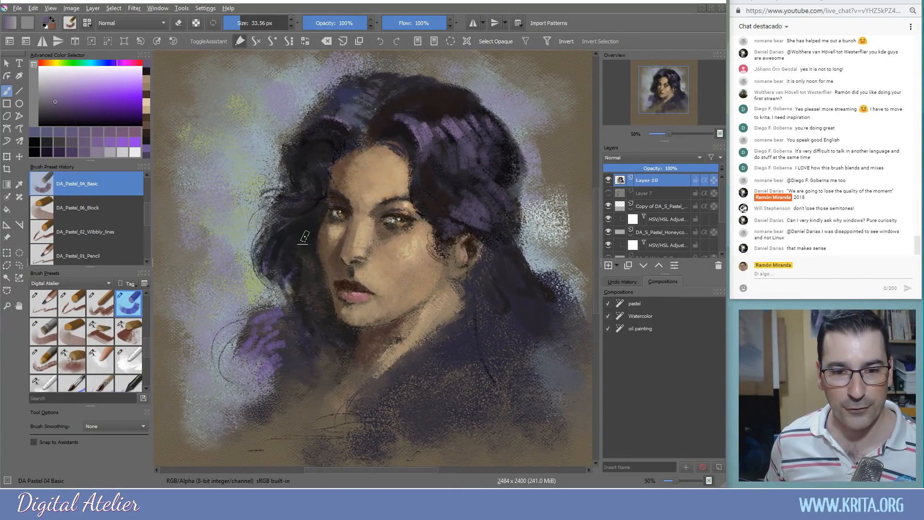
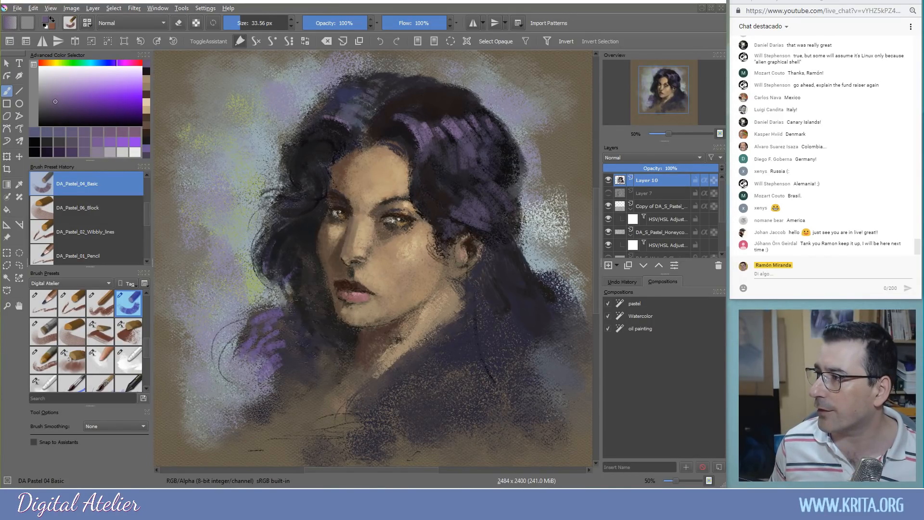
Move the alazar.info Generador de sorteos window over Krita and focus its empty names box
drag(922, 72, 459, 7)
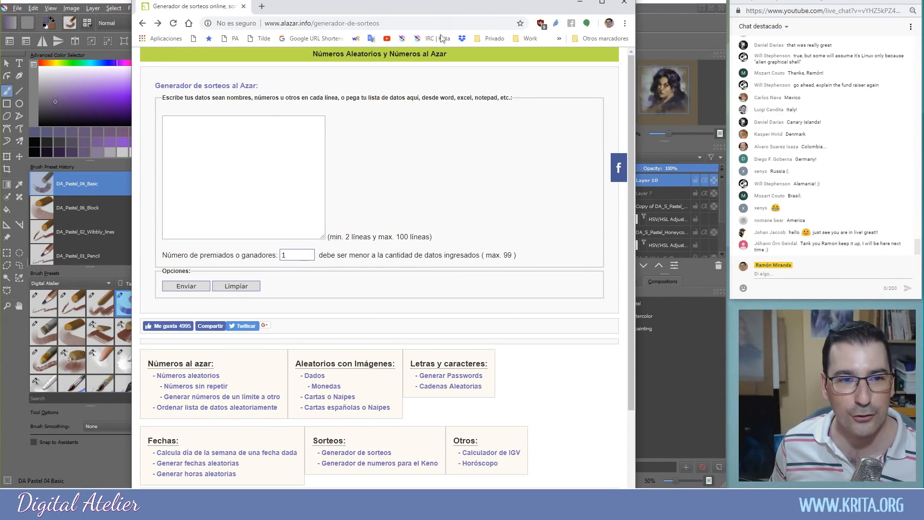
click(252, 128)
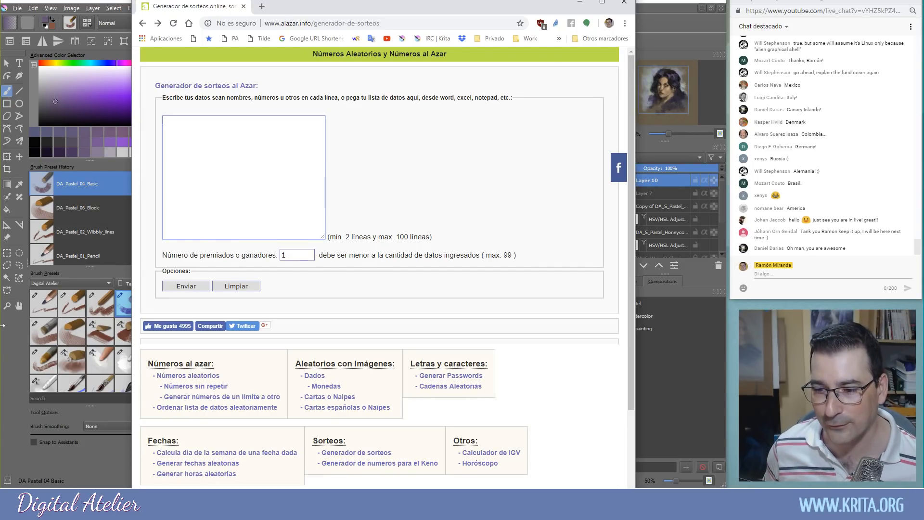
click(765, 274)
click(766, 276)
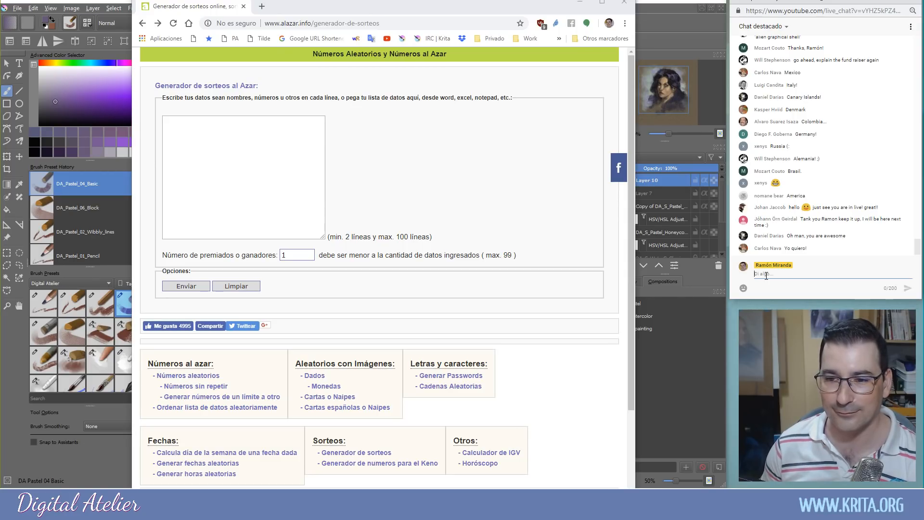
click(221, 127)
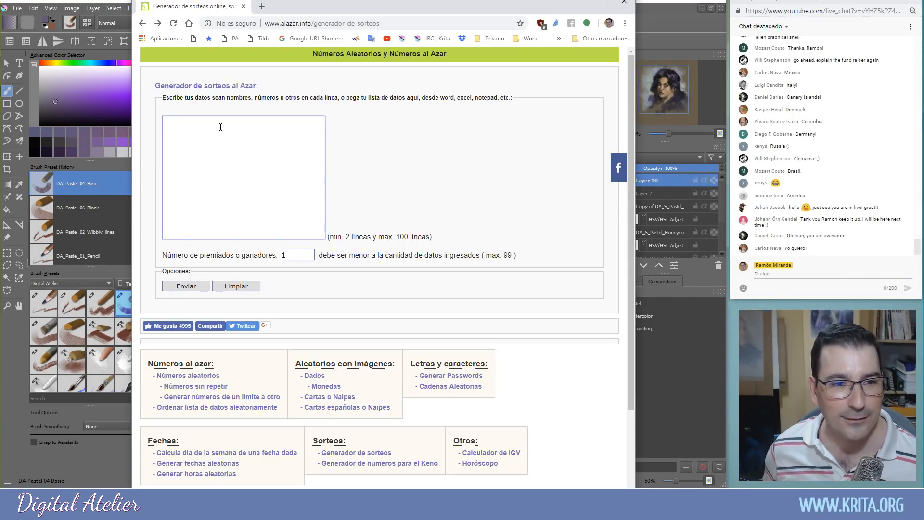
Enter three viewers' names on separate lines, correcting the mistyped letters in the third
text(Carlos)
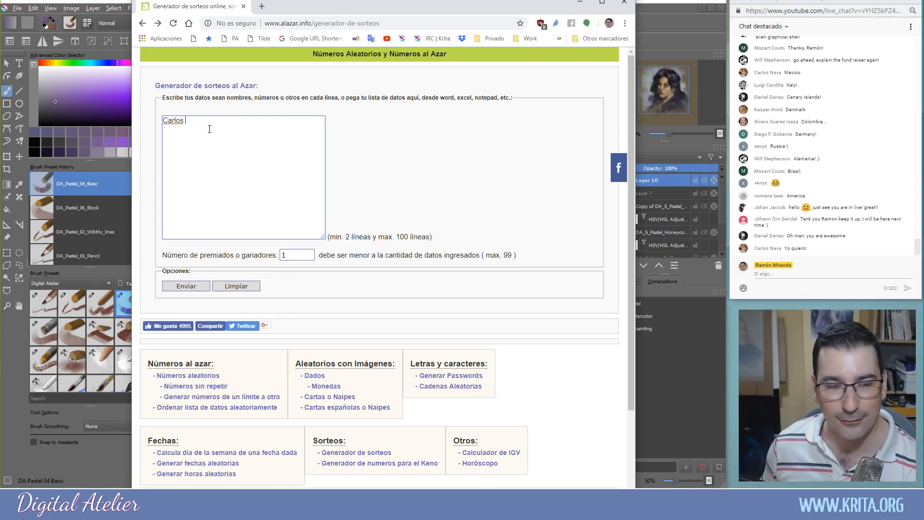
key(Return)
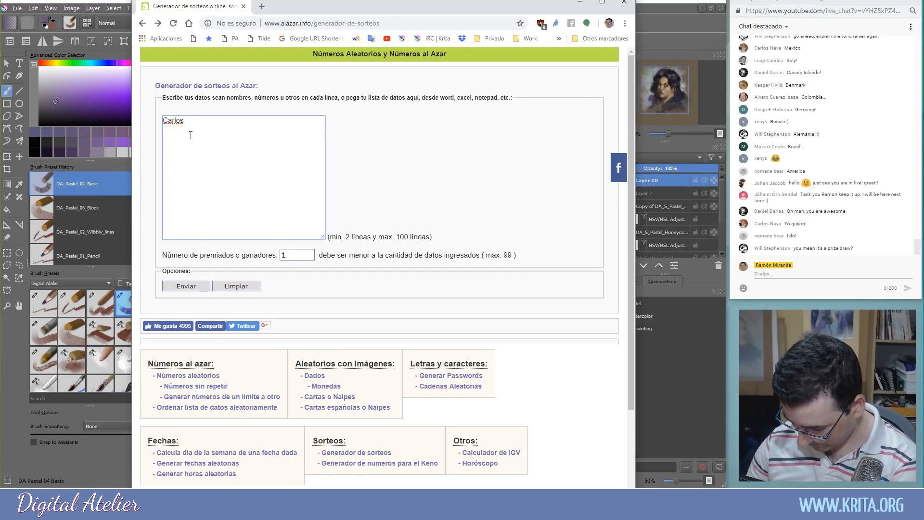
text(Nomane)
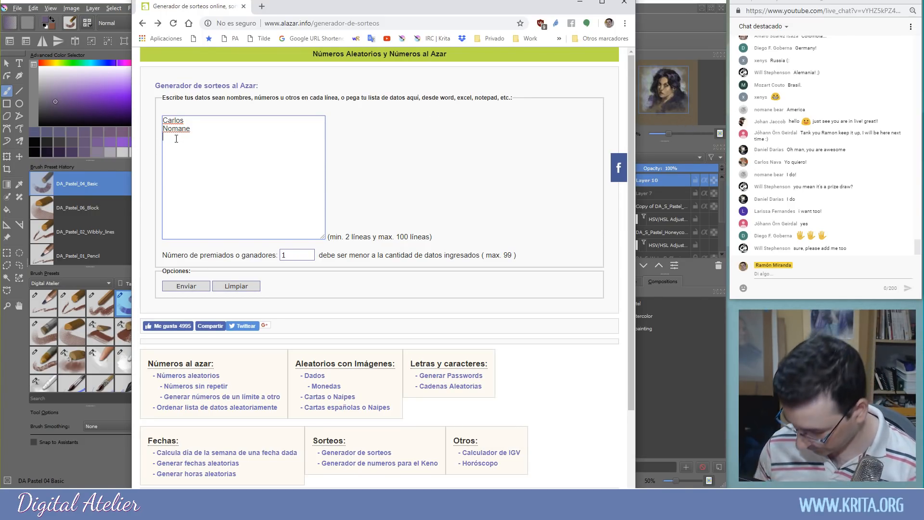
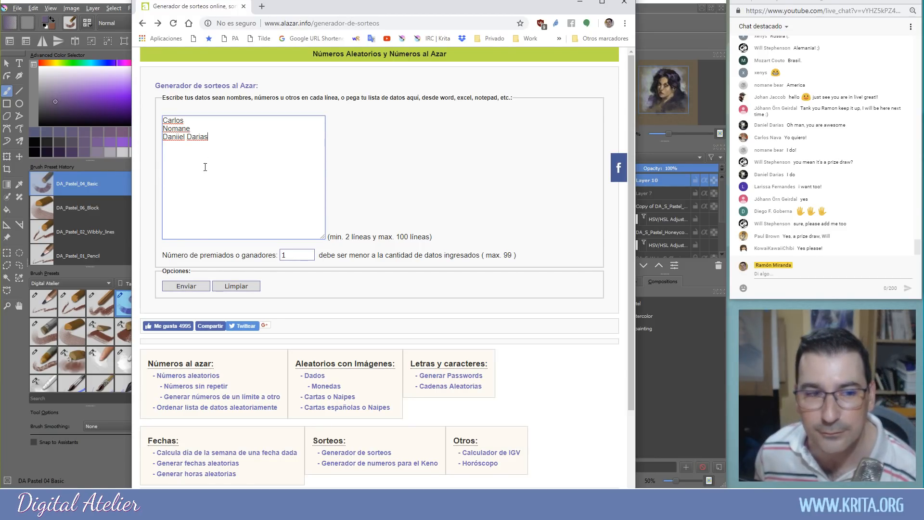
click(181, 140)
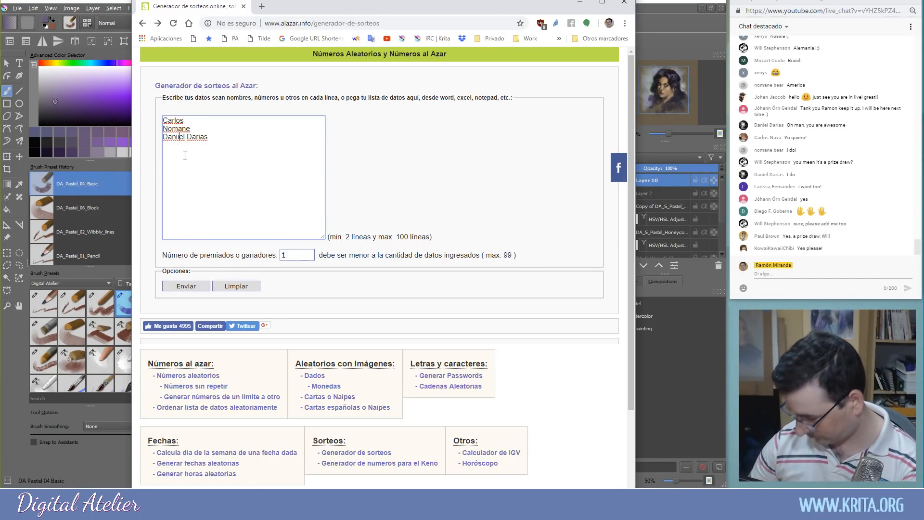
key(BackSpace)
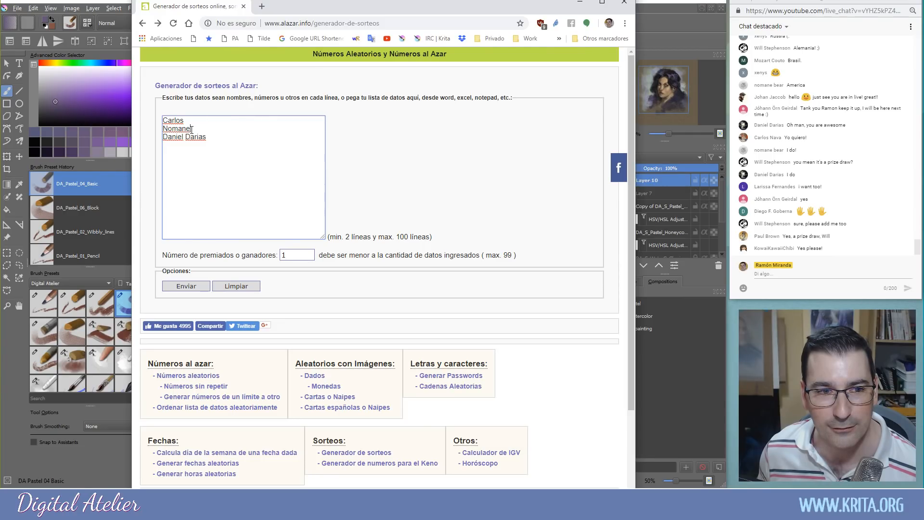
Add two more viewers' full names after the third entry, each on its own line
click(191, 129)
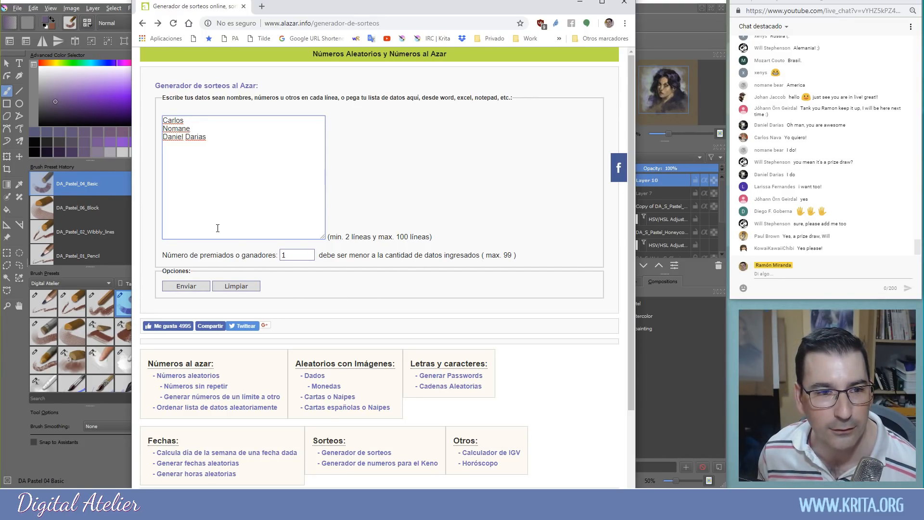
click(171, 137)
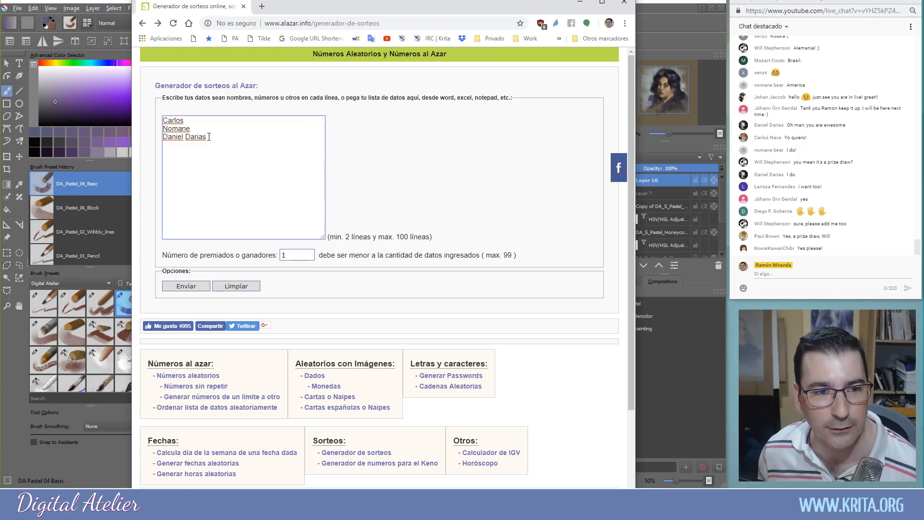
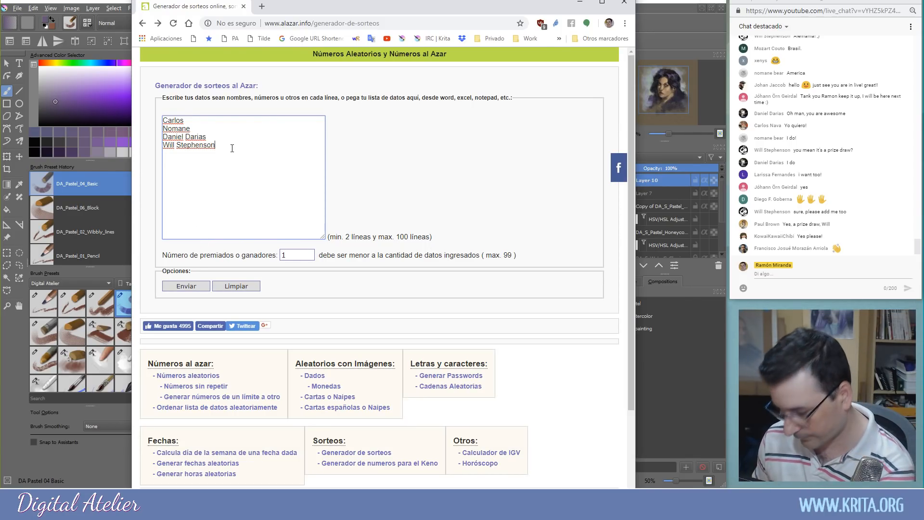
text(Larissa)
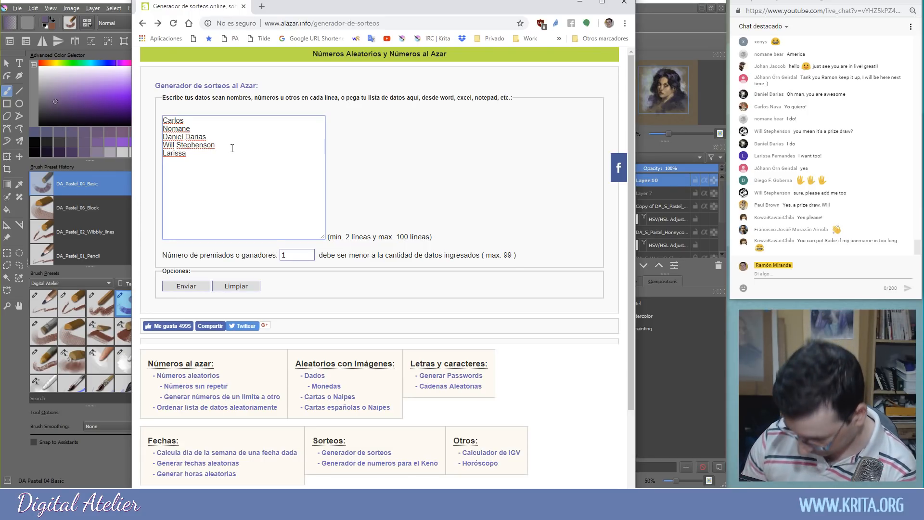
Type four more viewers' names on new lines of the draw list
key(Return)
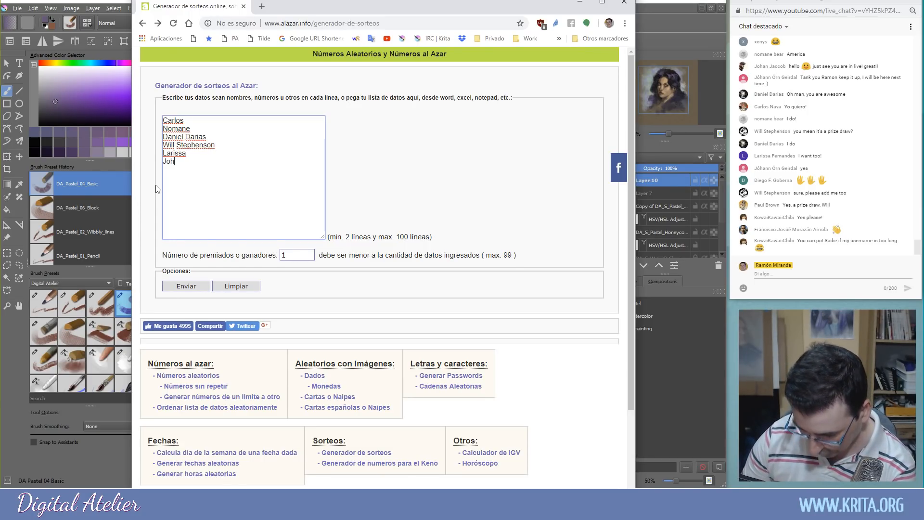
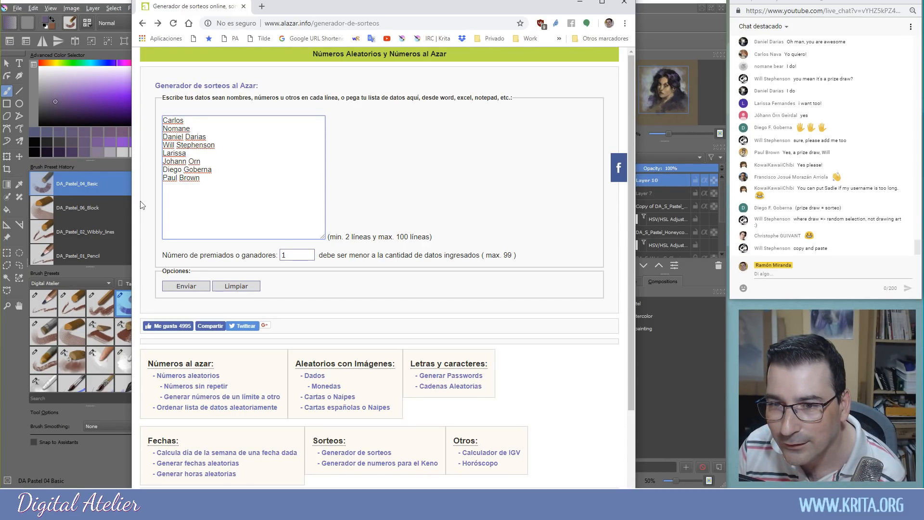
text(Kowai)
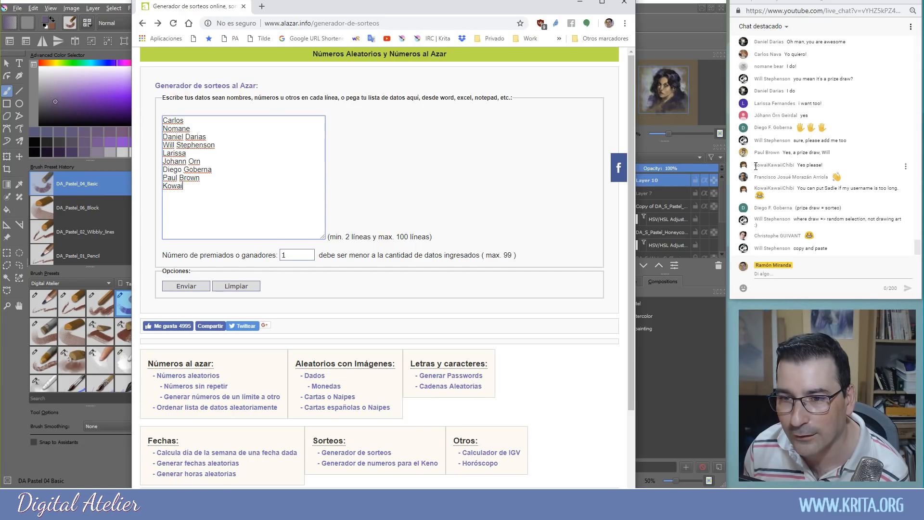
Replace the truncated username in the list with the full one copied from chat
drag(756, 166, 794, 139)
key(ctrl+c)
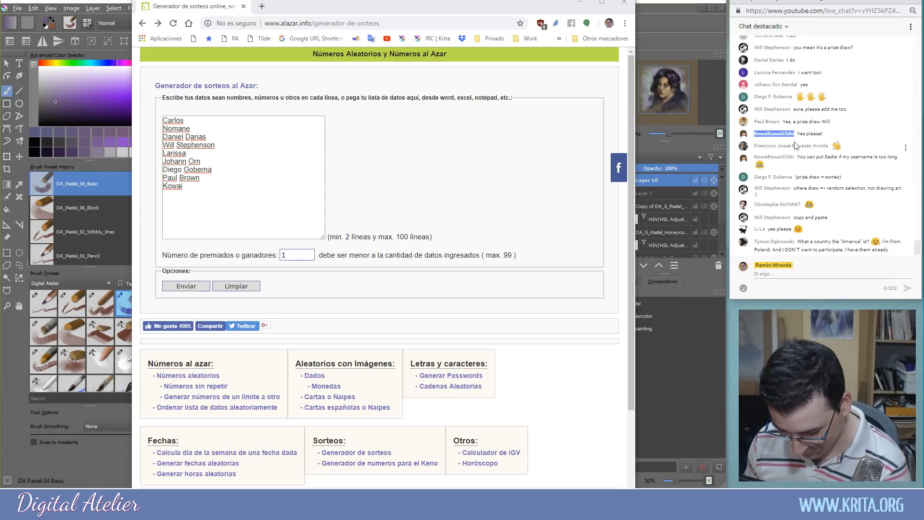
drag(183, 187, 164, 184)
key(ctrl+v)
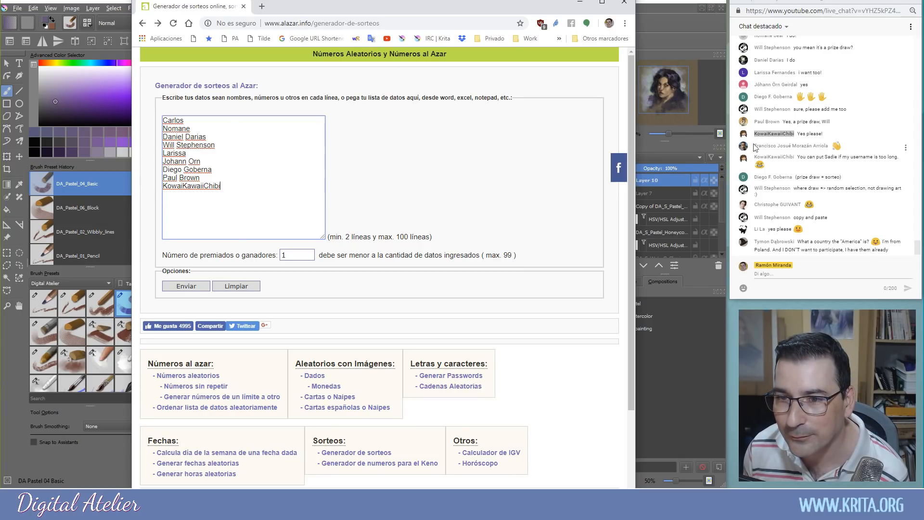
Paste two viewers' names from the live chat onto new lines at the list's end
drag(754, 145, 828, 145)
key(ctrl+c)
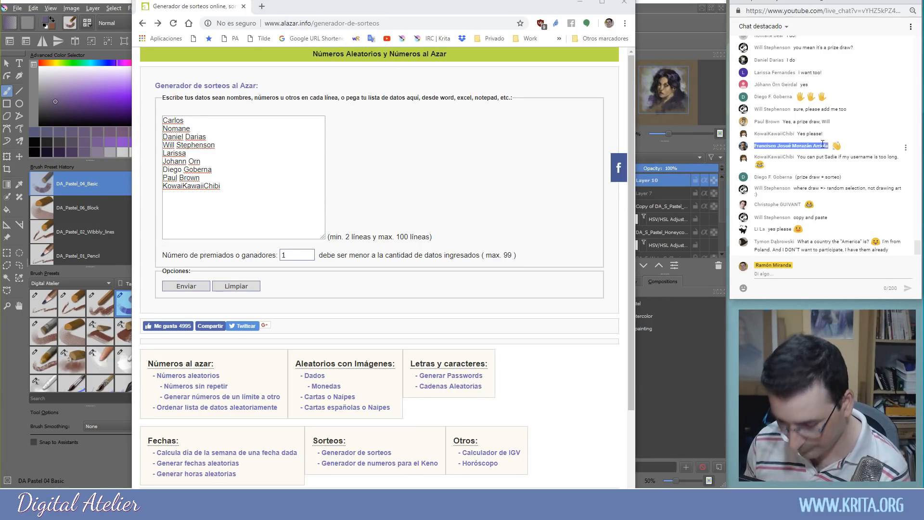
click(188, 199)
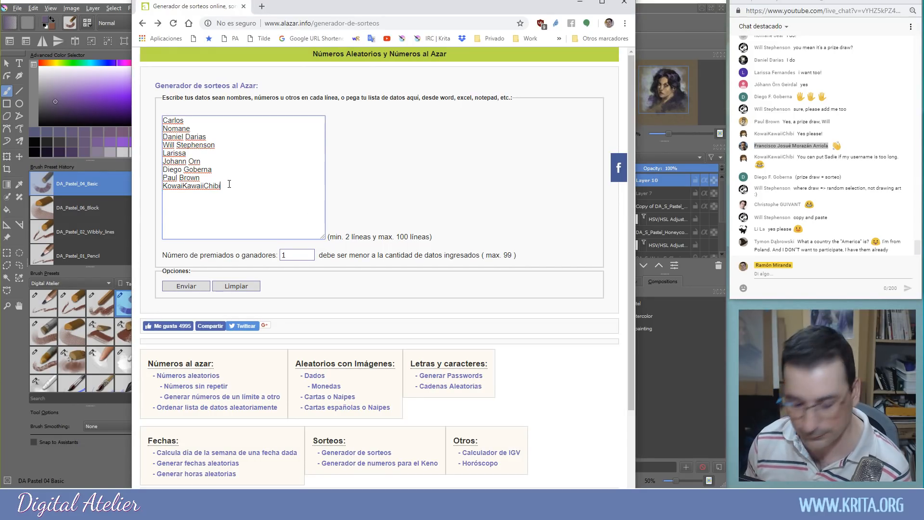
key(Return)
key(ctrl+v)
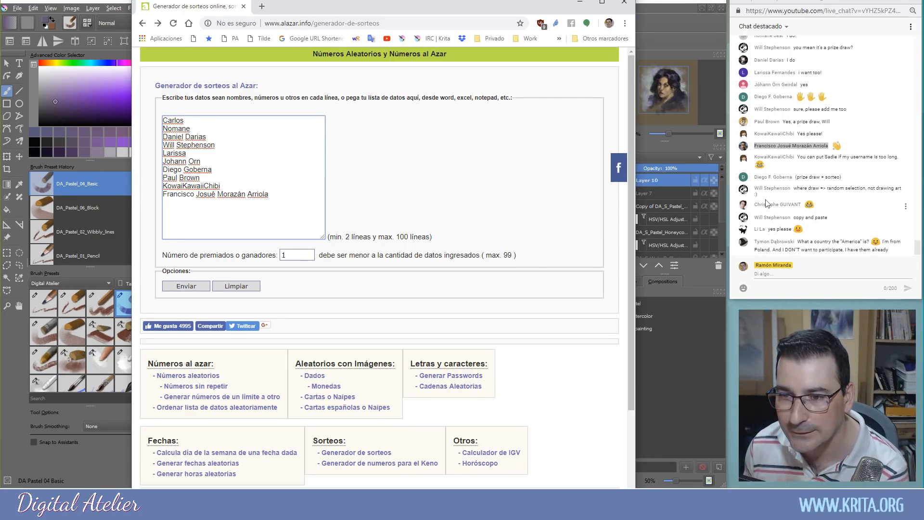
drag(755, 204, 801, 204)
key(ctrl+c)
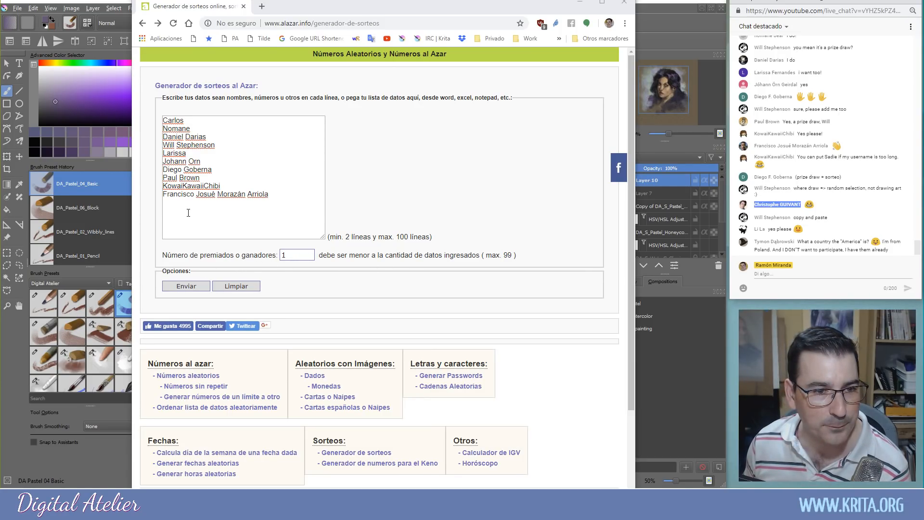
click(288, 193)
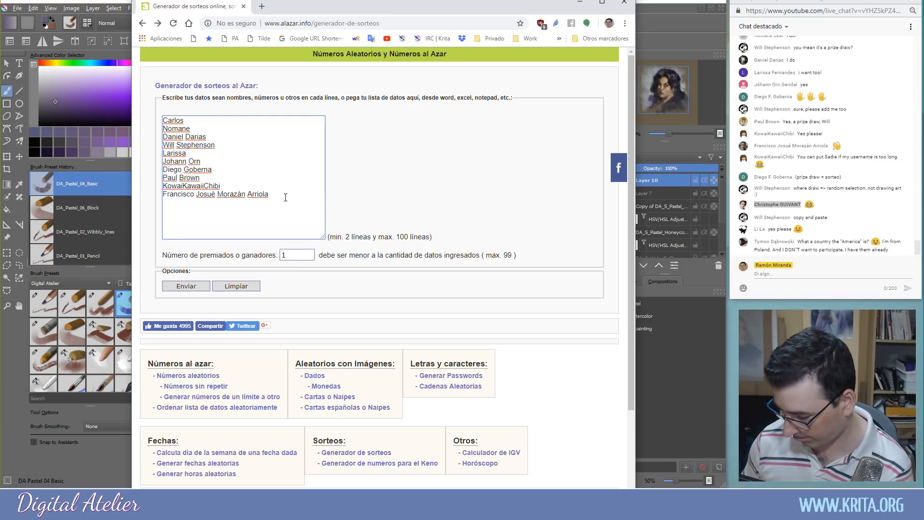
key(Return)
key(ctrl+v)
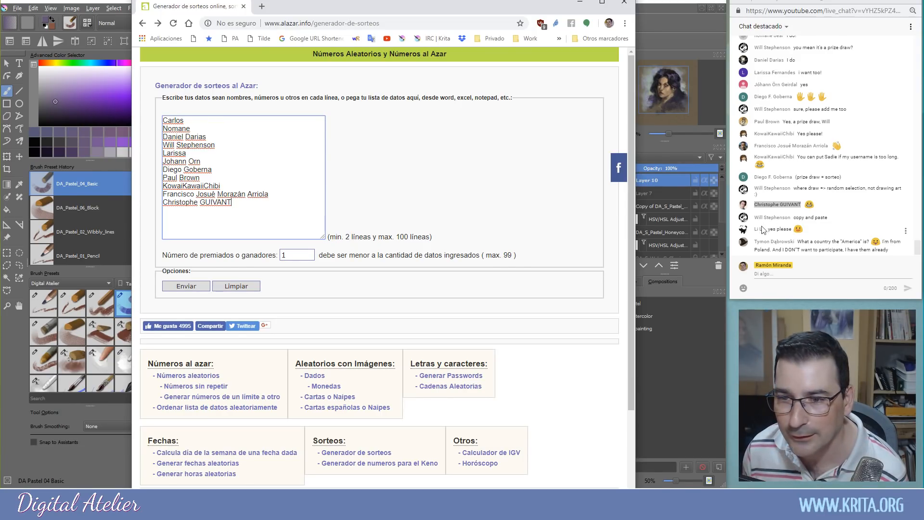
Type another viewer's name into the list, leaving out a viewer who declined
click(917, 250)
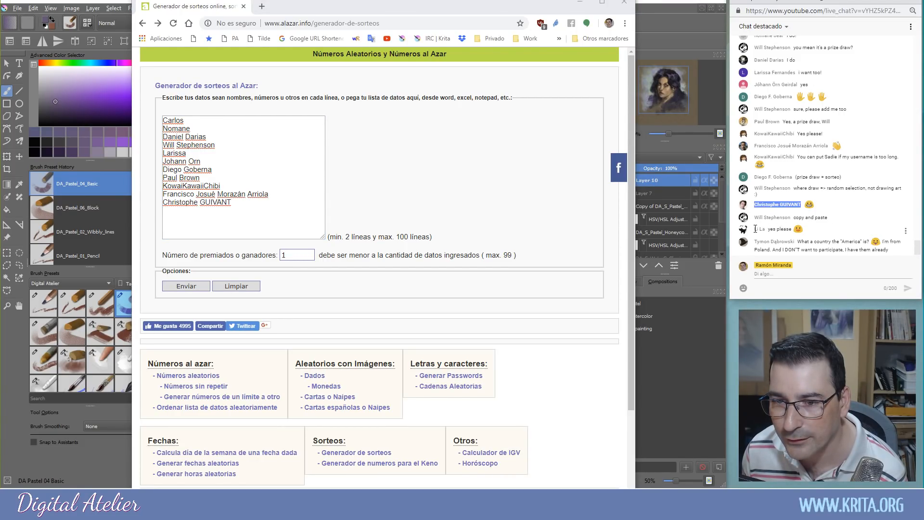
drag(755, 229, 767, 230)
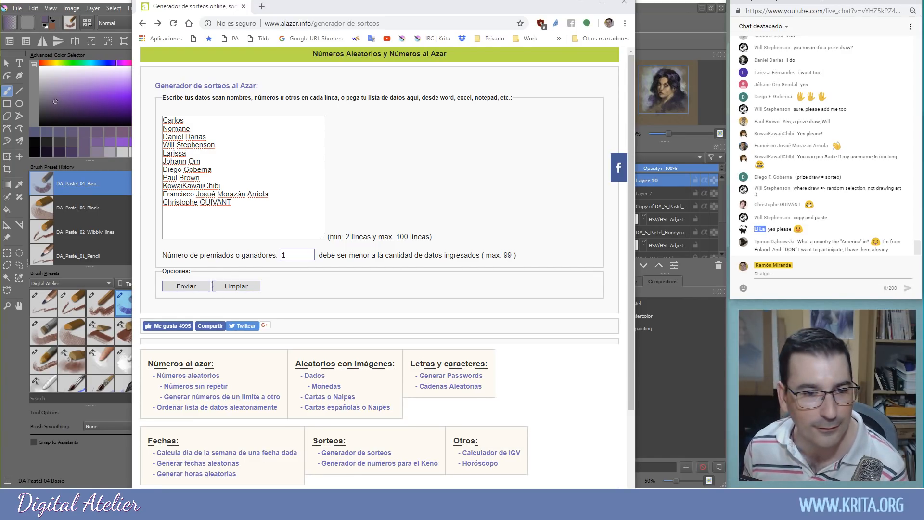
click(181, 213)
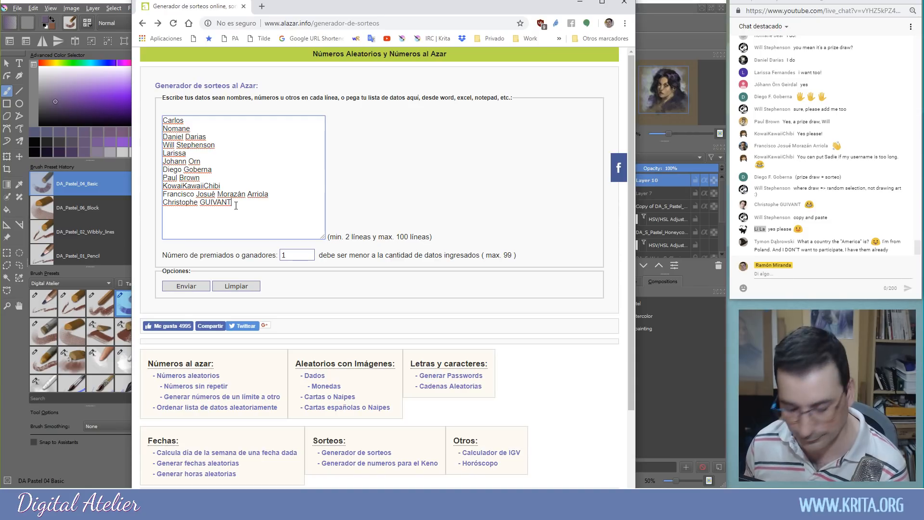
text(Li La)
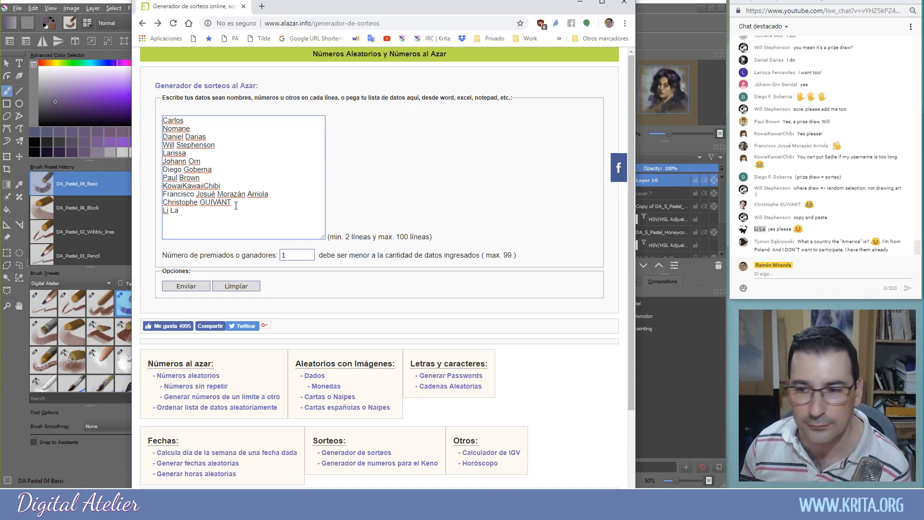
click(755, 242)
drag(755, 242, 795, 242)
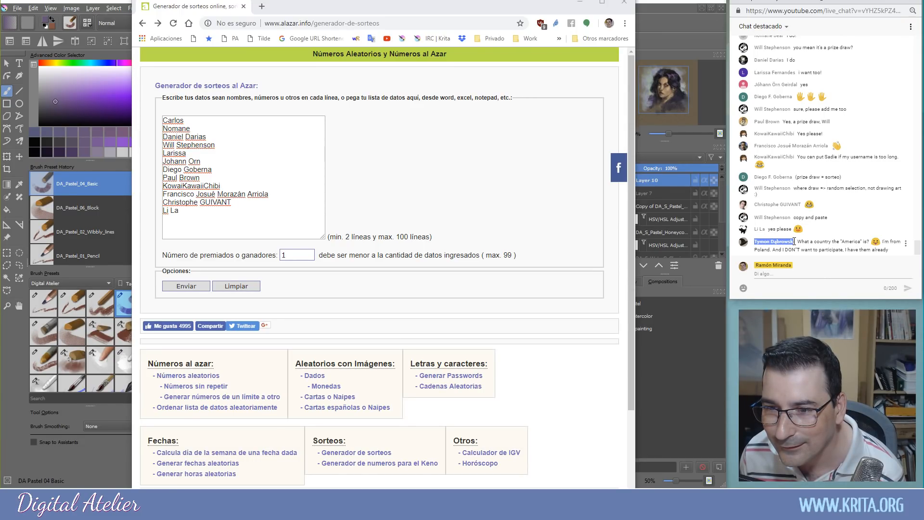
drag(794, 241, 796, 245)
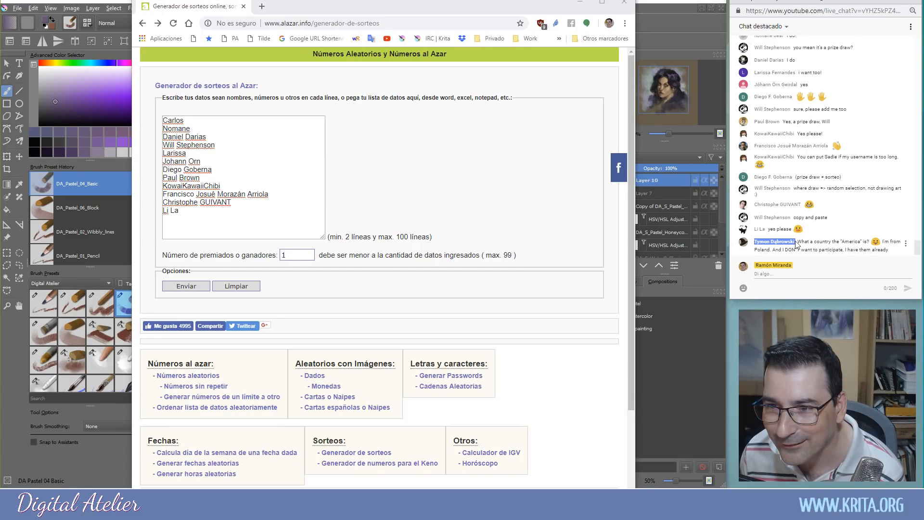
click(795, 241)
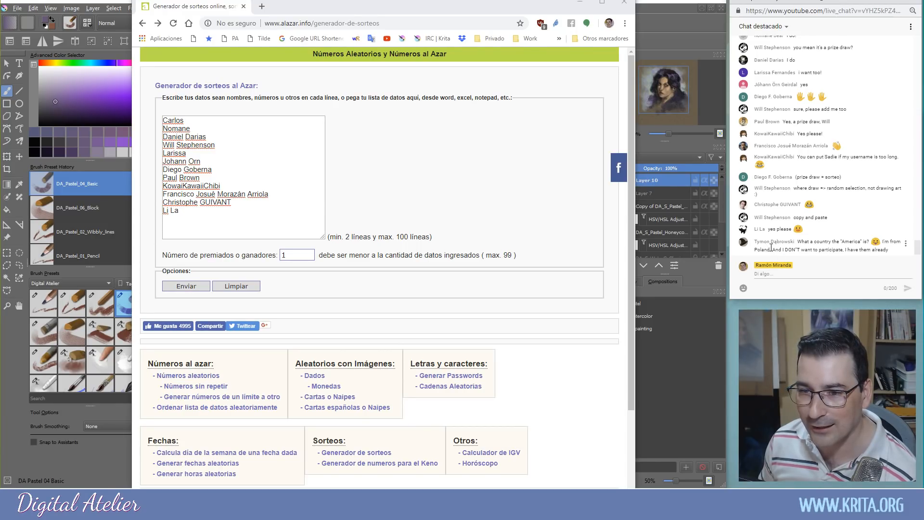
click(769, 275)
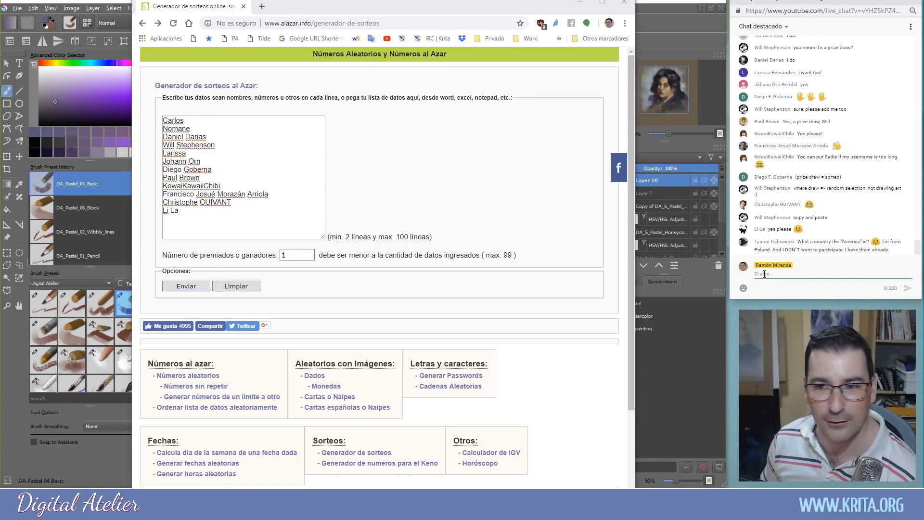
scroll(777, 220, up, 3)
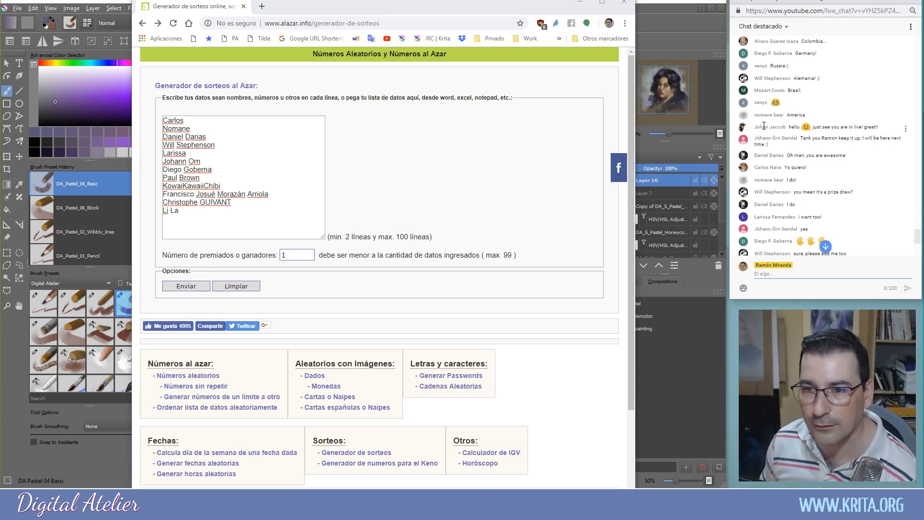
drag(754, 90, 780, 90)
right_click(780, 90)
click(796, 99)
click(177, 224)
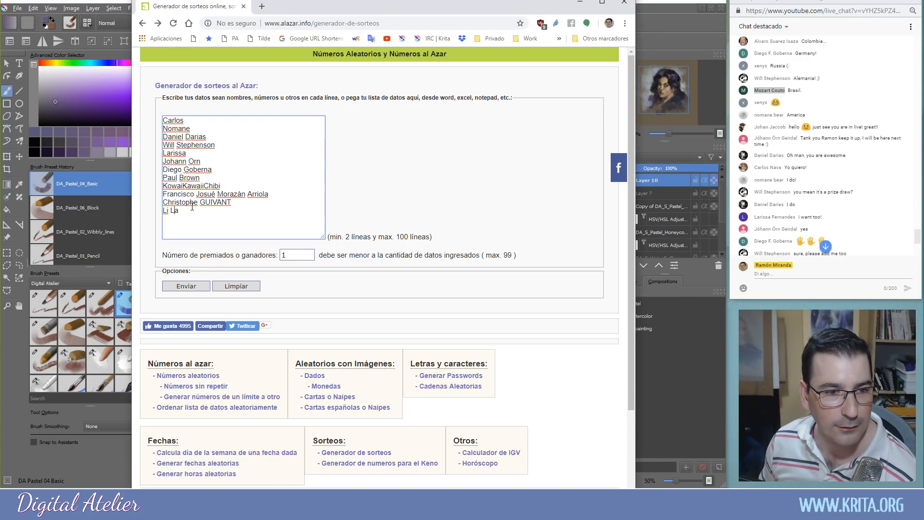
click(916, 240)
drag(916, 238, 916, 244)
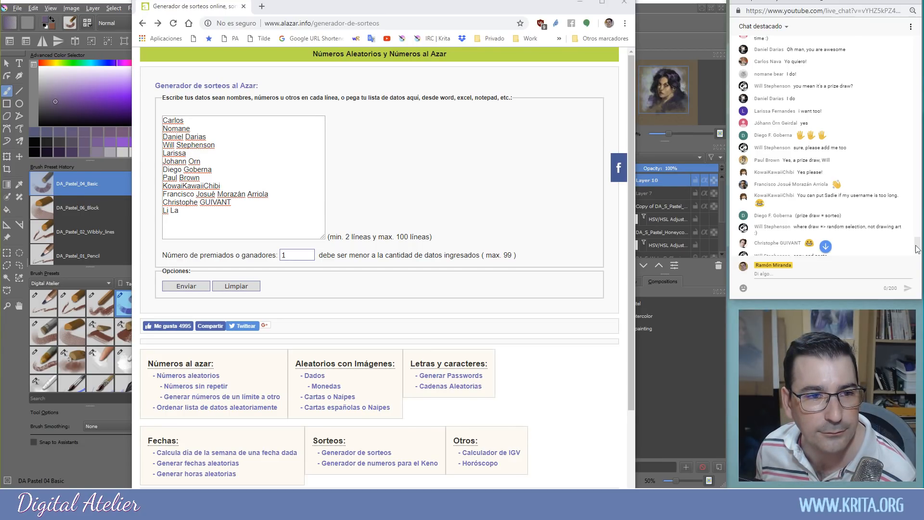
scroll(916, 246, up, 1)
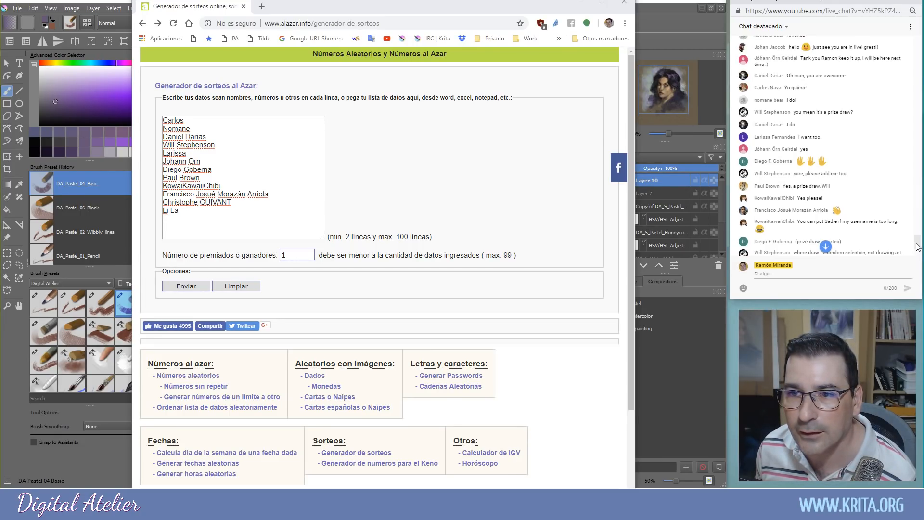
click(193, 116)
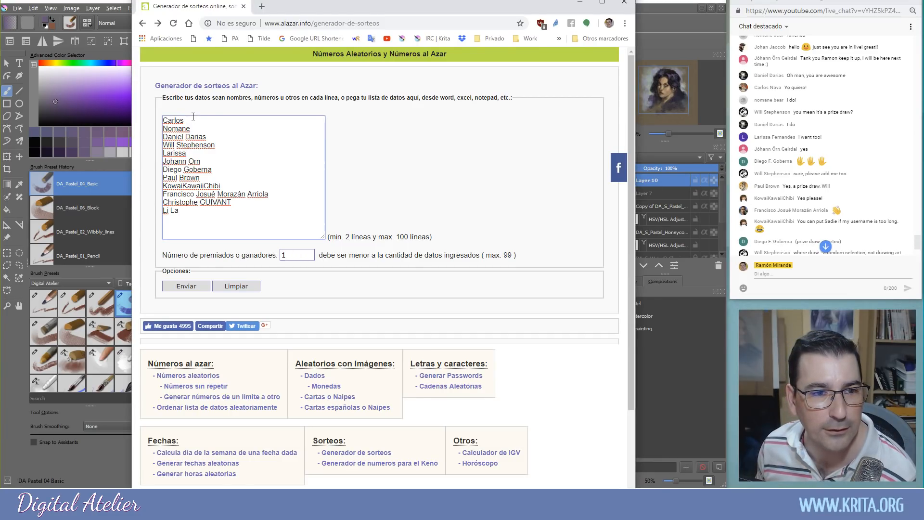
Copy a viewer's name from the YouTube chat via Copiar and paste it into the list
text(Nava)
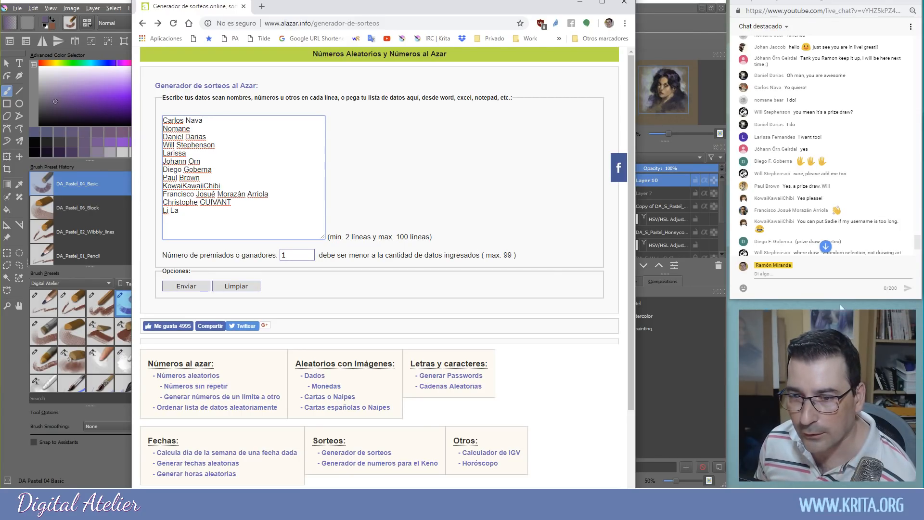
click(815, 271)
drag(917, 245, 919, 265)
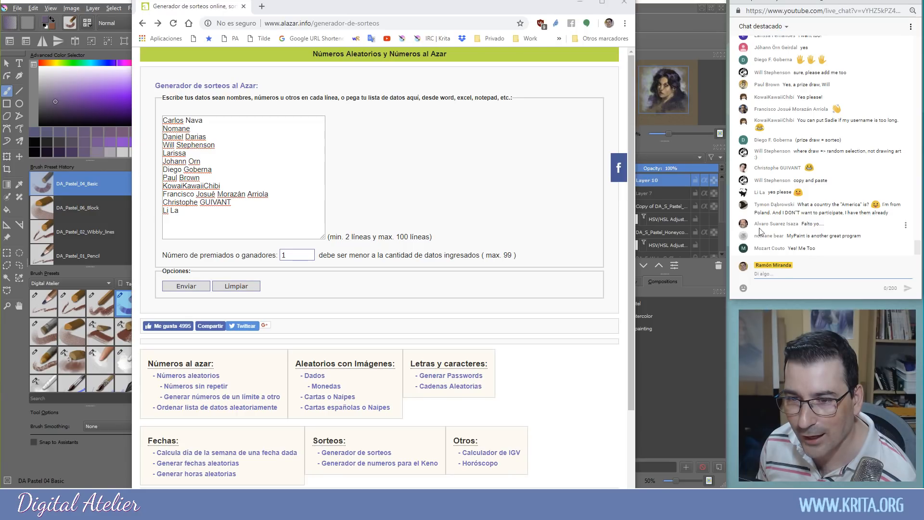
drag(754, 224, 790, 224)
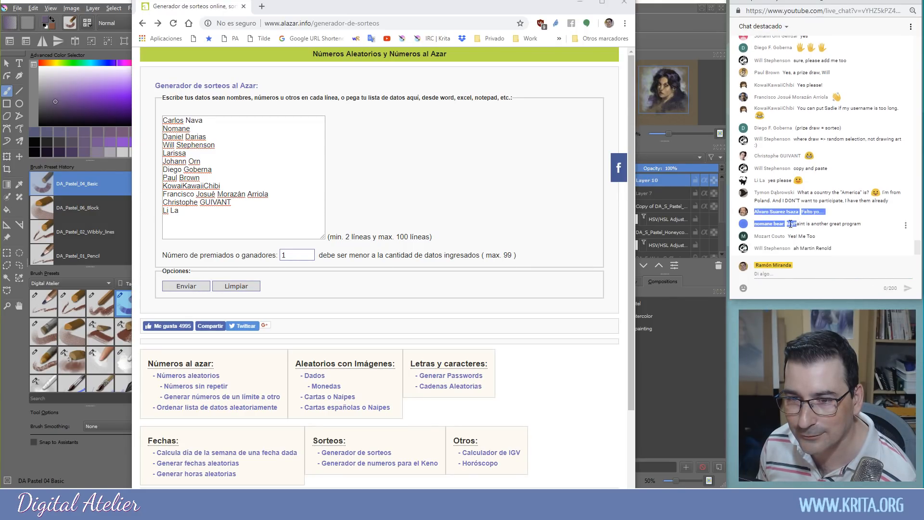
click(754, 213)
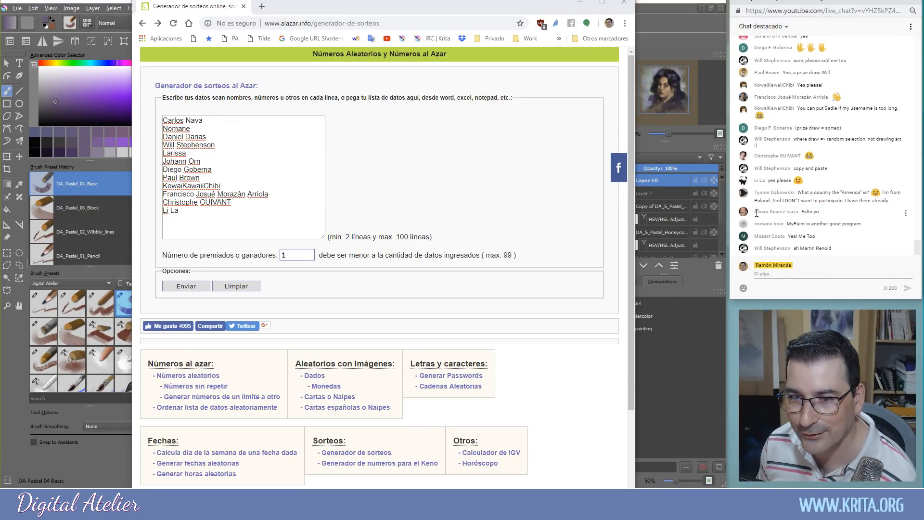
drag(754, 213, 800, 215)
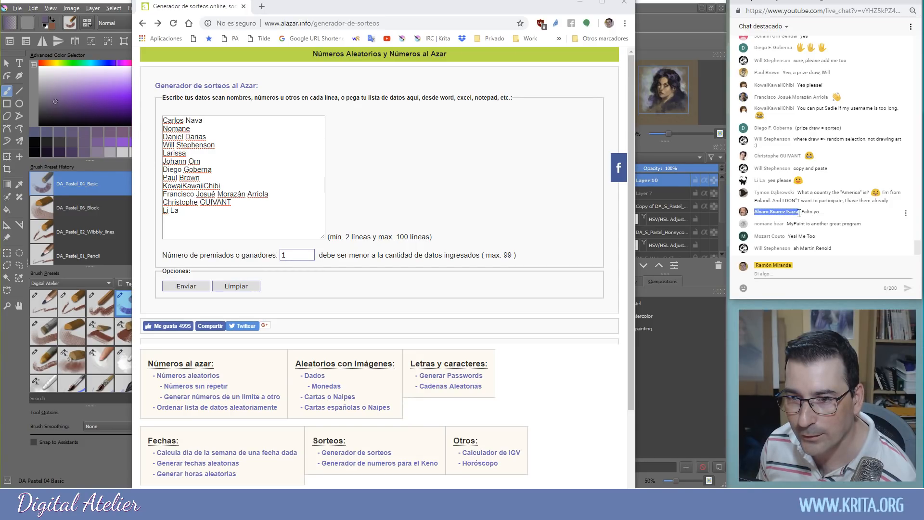
right_click(777, 211)
click(786, 217)
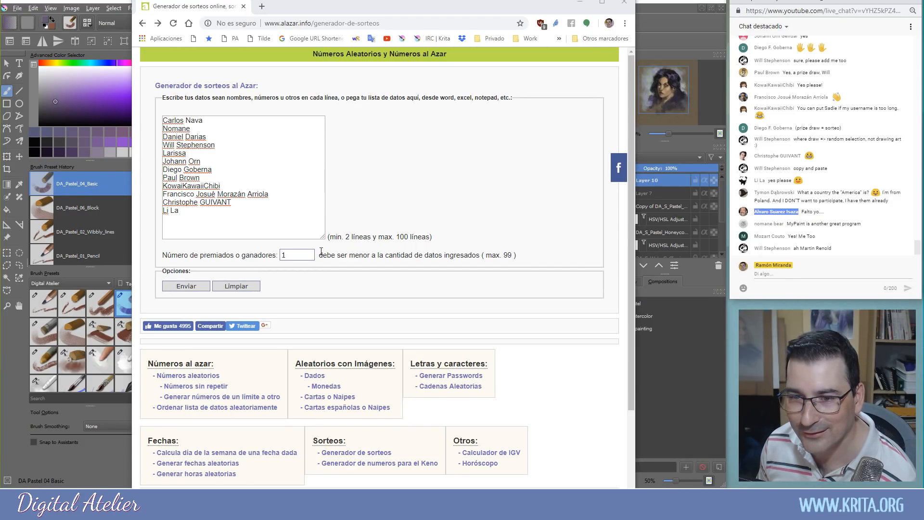
click(180, 218)
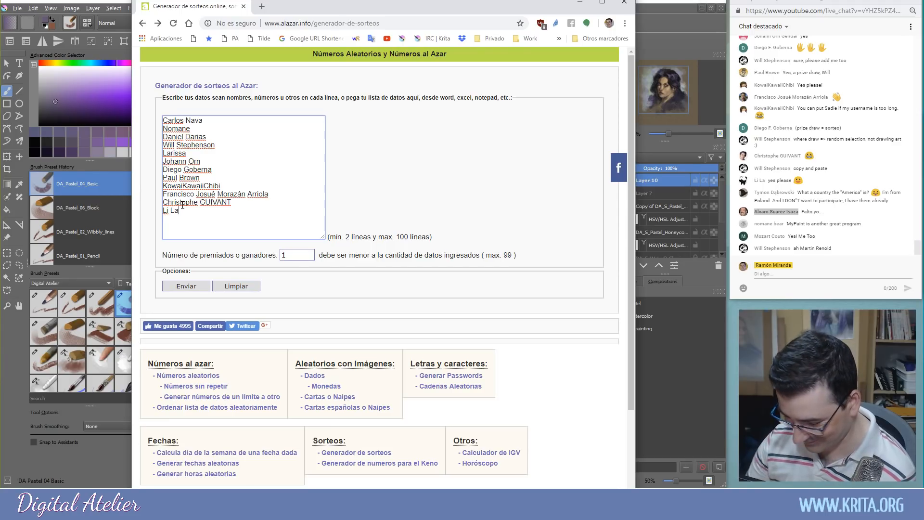
key(ctrl+v)
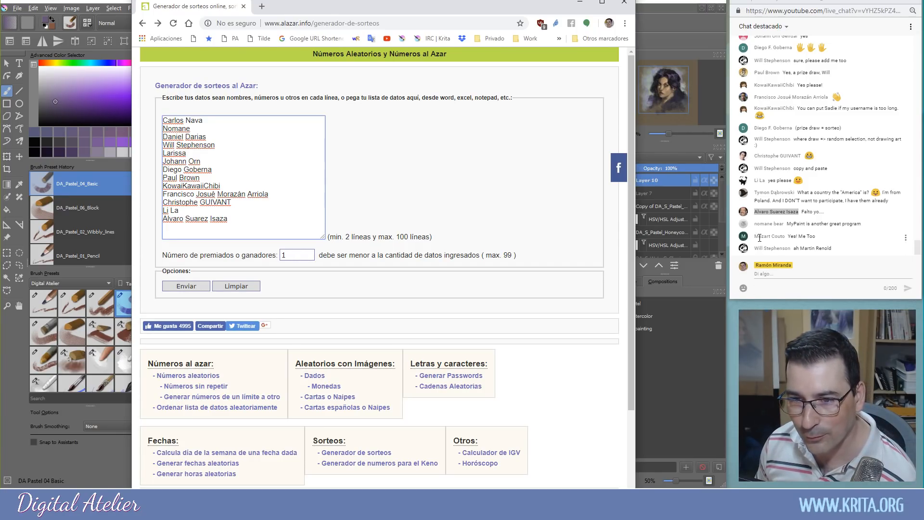
Copy the next viewer's name from chat and add it as the last entry, removing a duplicate
drag(753, 237, 784, 239)
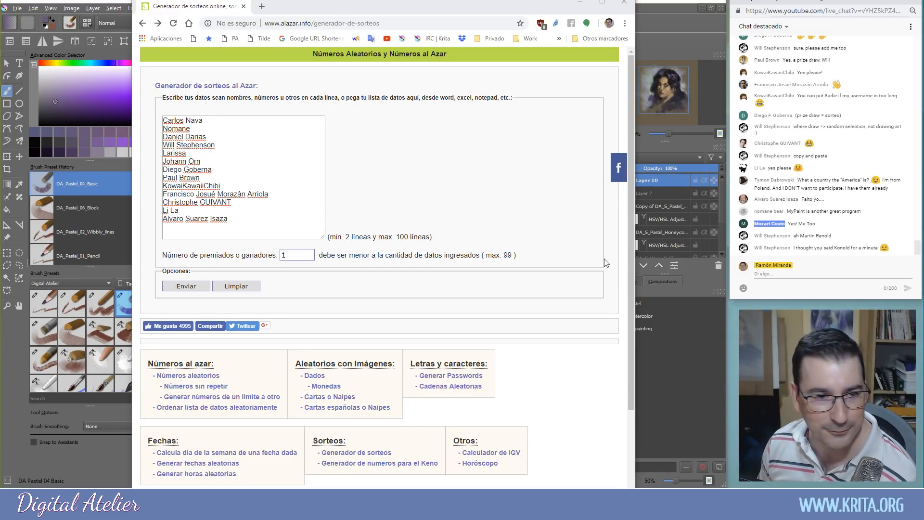
click(240, 218)
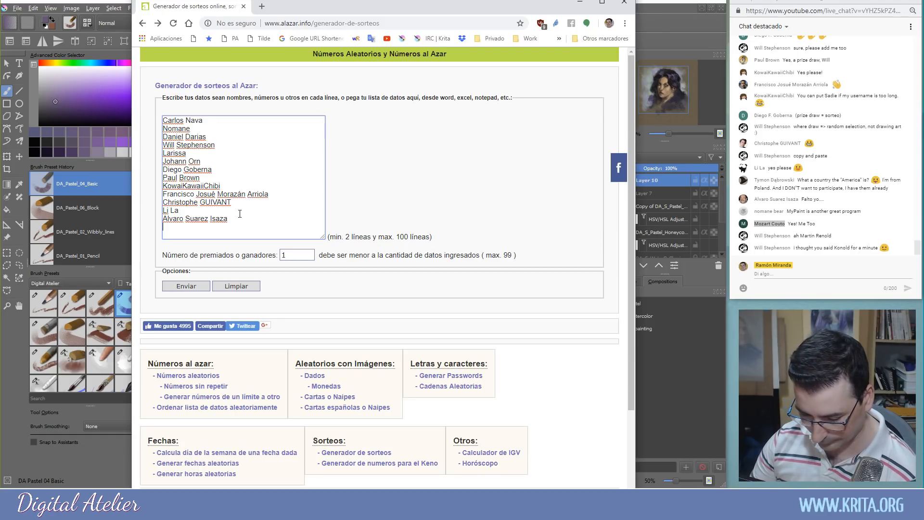
key(Return)
key(ctrl+v)
key(BackSpace)
key(BackSpace)
key(BackSpace)
key(BackSpace)
key(BackSpace)
key(BackSpace)
key(BackSpace)
key(BackSpace)
key(BackSpace)
key(BackSpace)
key(BackSpace)
key(BackSpace)
key(BackSpace)
key(BackSpace)
key(BackSpace)
key(BackSpace)
key(BackSpace)
key(BackSpace)
key(BackSpace)
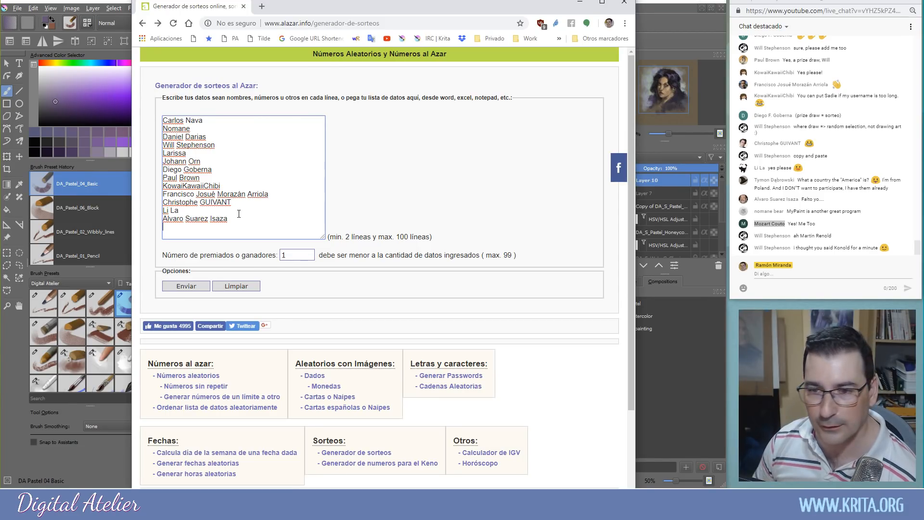
right_click(771, 225)
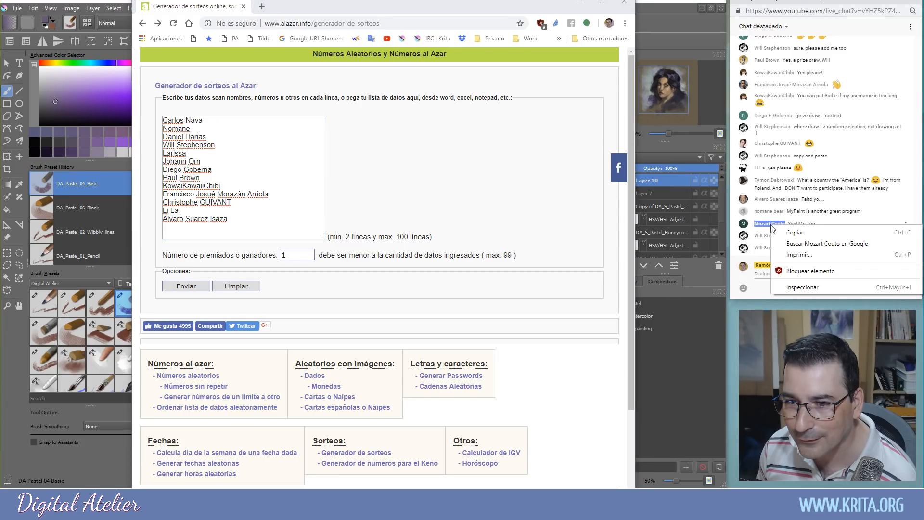
click(781, 232)
click(221, 224)
key(Return)
key(ctrl+v)
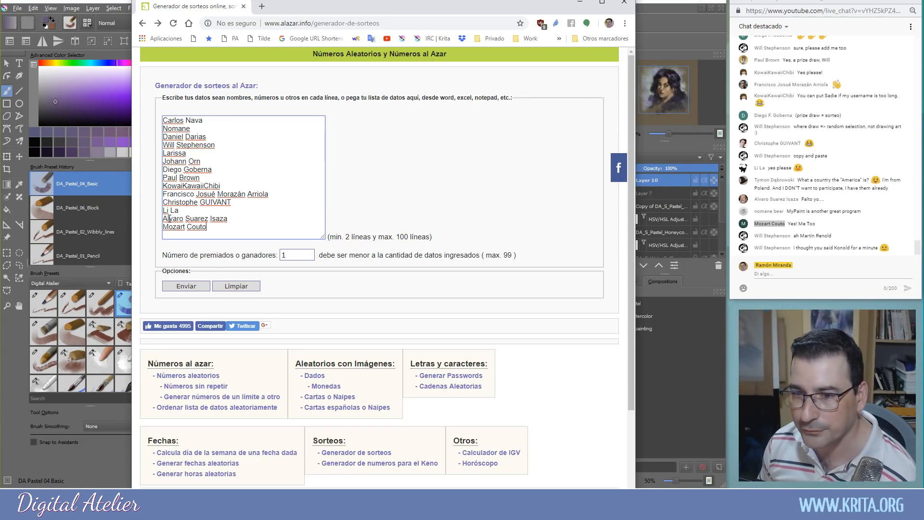
click(763, 275)
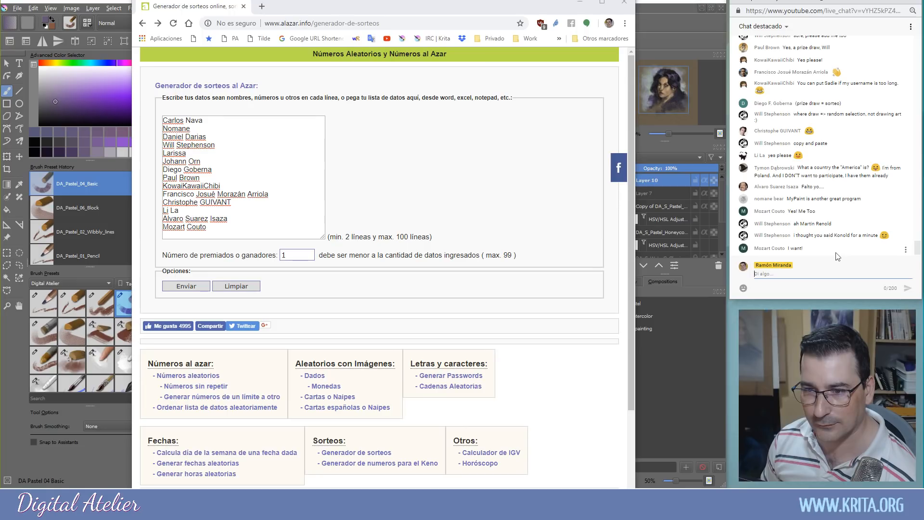
click(773, 273)
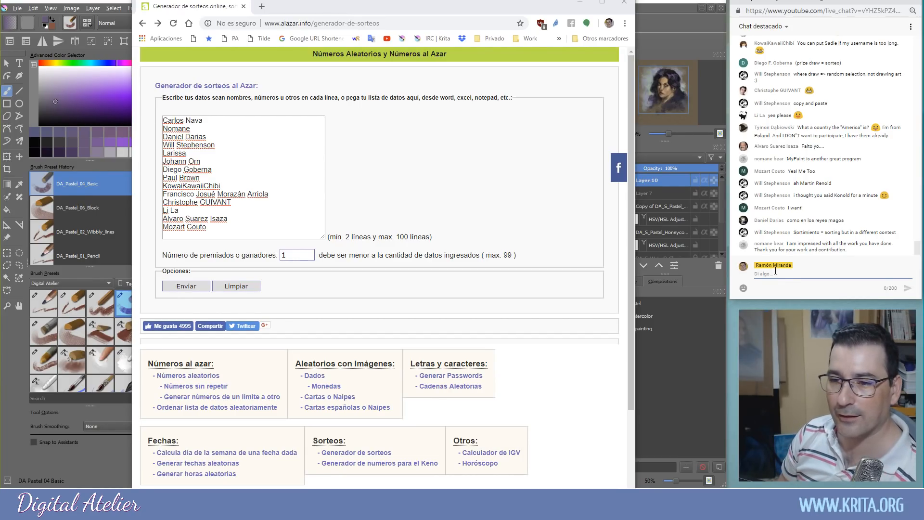
click(775, 271)
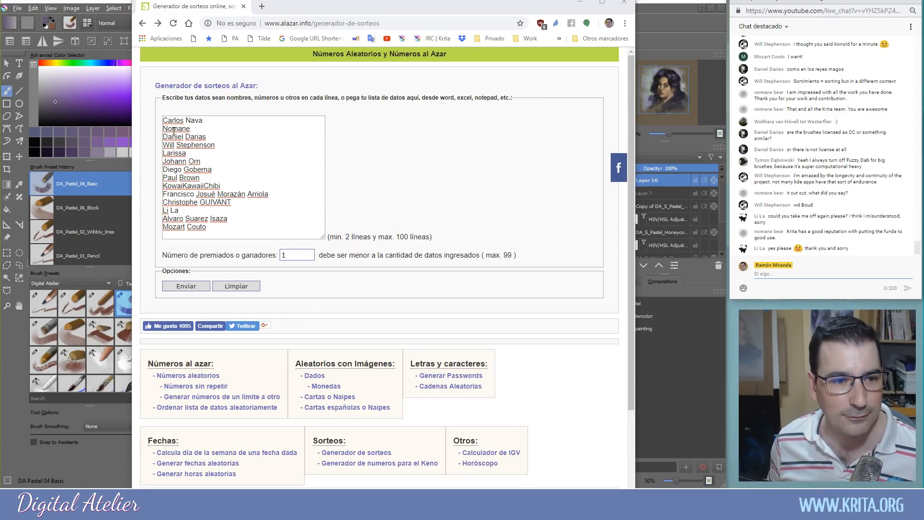
Delete one participant's line from the names list, leaving fourteen entries
click(189, 227)
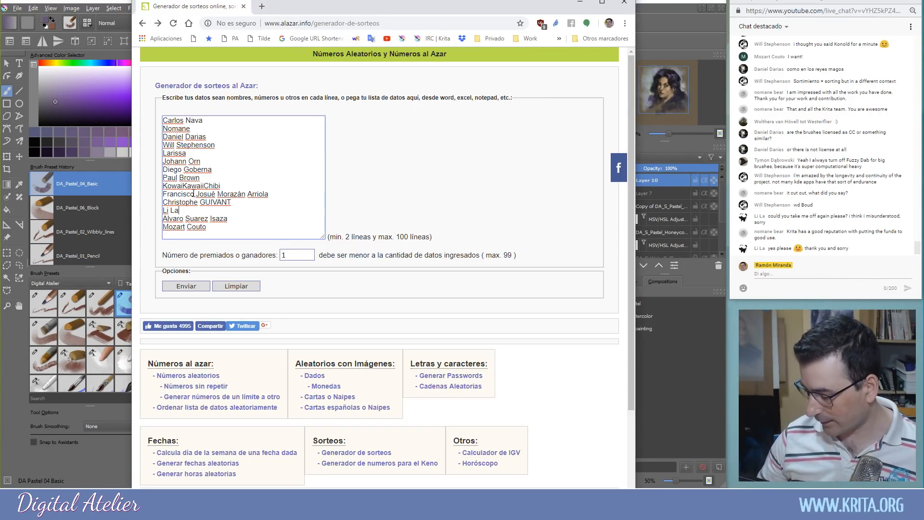
key(BackSpace)
key(BackSpace)
key(BackSpace)
key(BackSpace)
key(BackSpace)
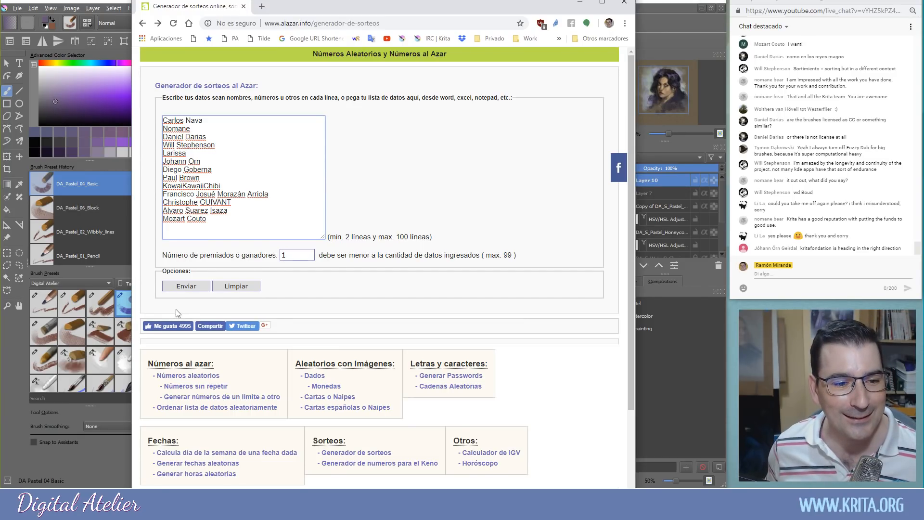
Submit the draw with Enviar for one winner and highlight the winner's name in the results
click(188, 286)
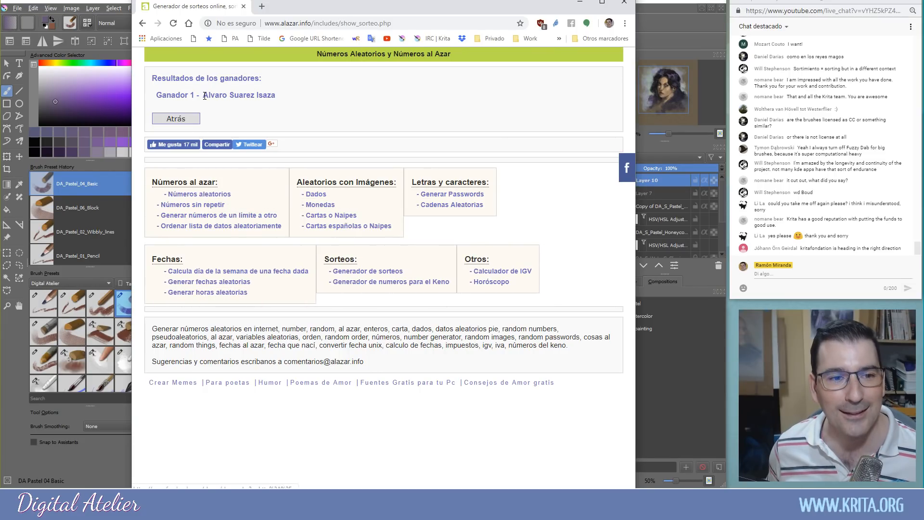
drag(204, 96, 278, 97)
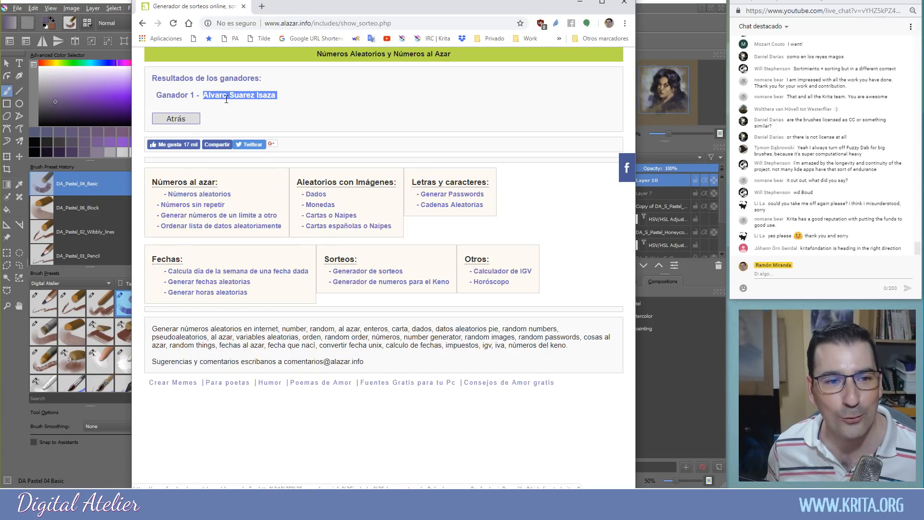
scroll(790, 134, up, 2)
scroll(789, 135, down, 2)
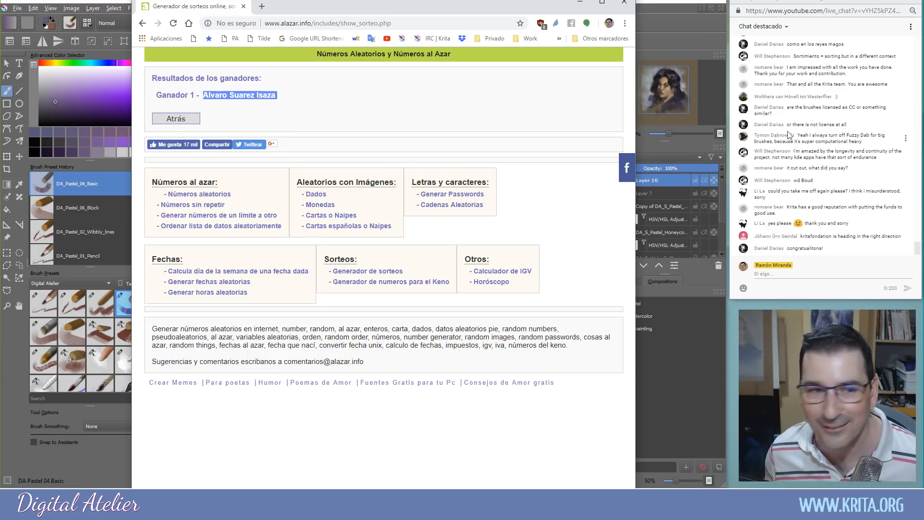
scroll(790, 135, up, 4)
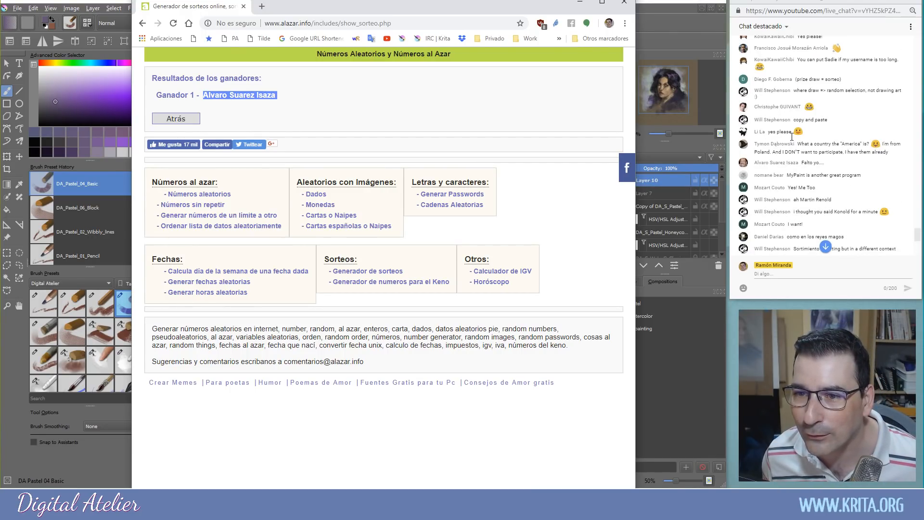
scroll(792, 137, up, 4)
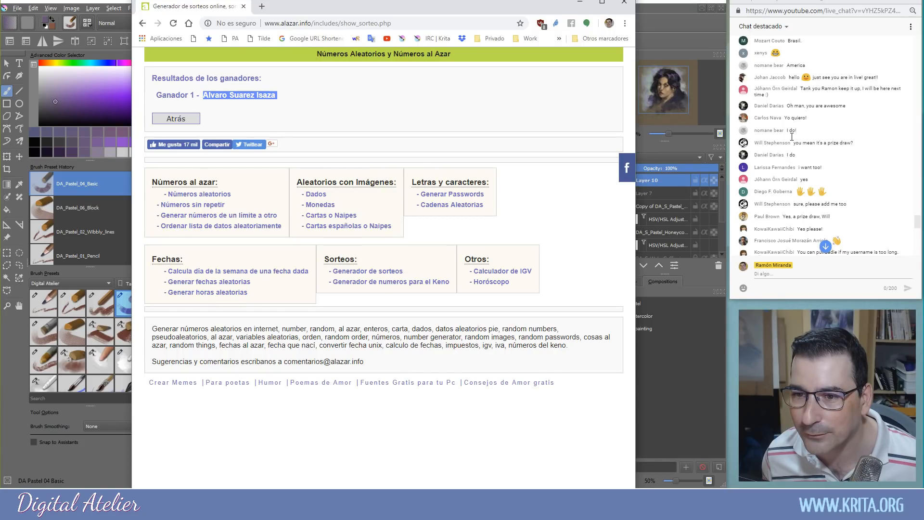
scroll(791, 136, up, 3)
scroll(791, 137, down, 10)
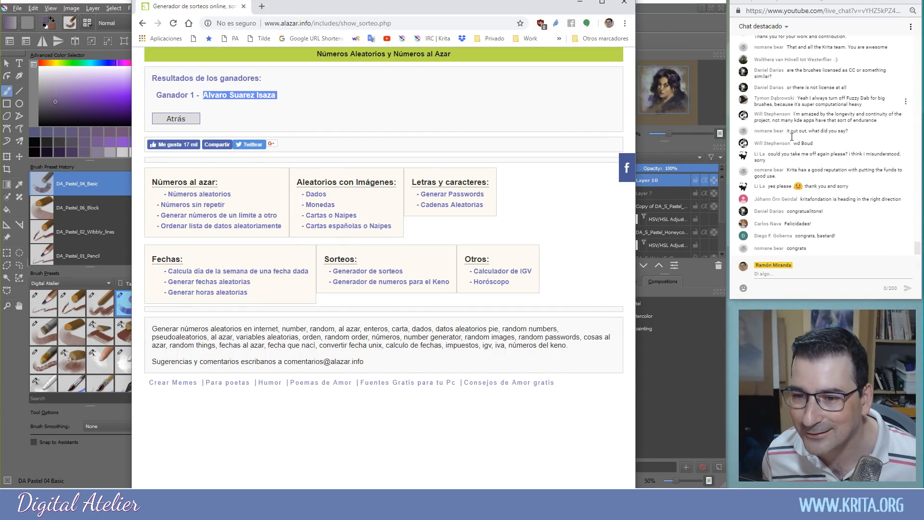
click(760, 275)
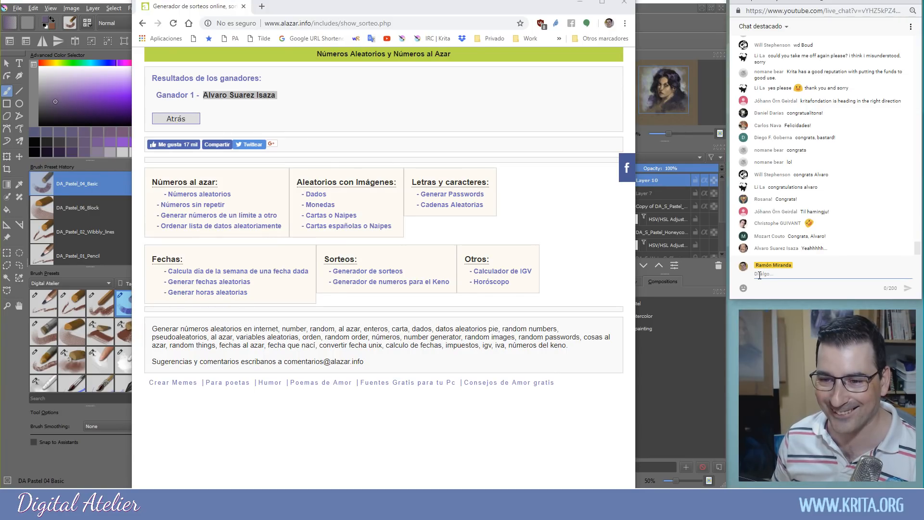
click(744, 249)
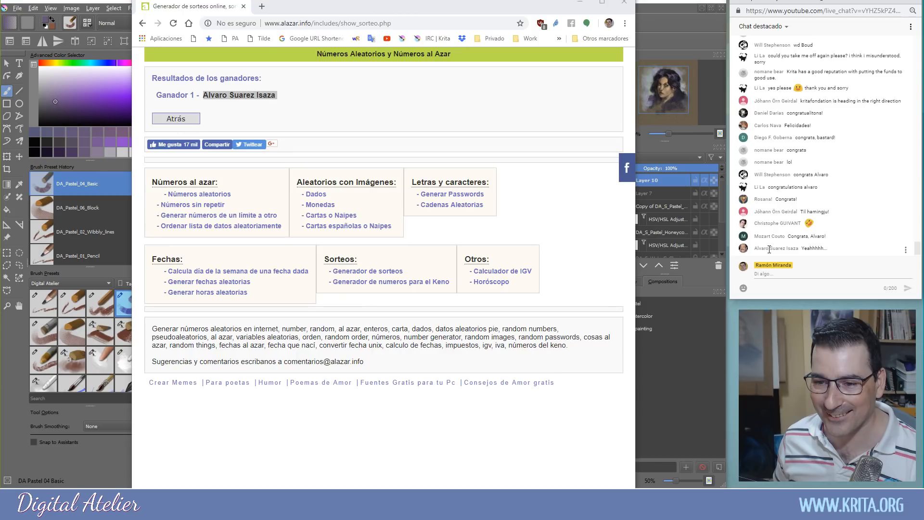
click(760, 274)
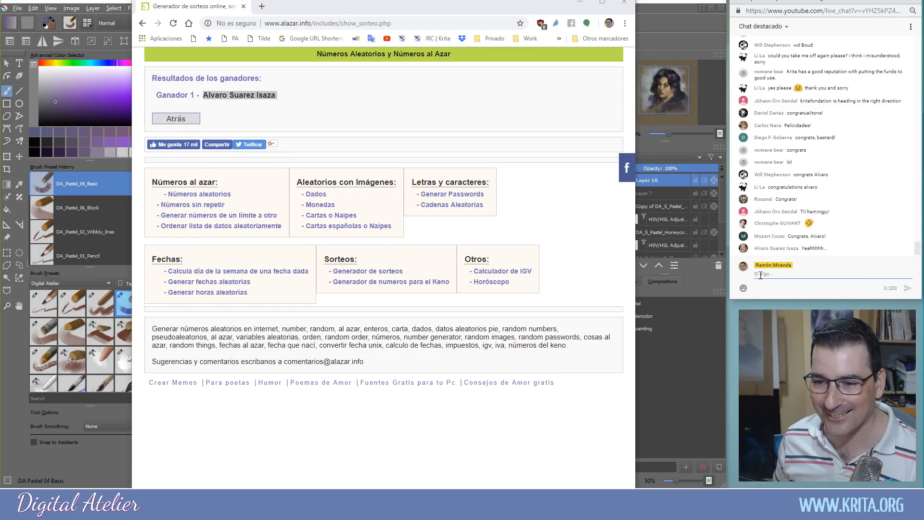